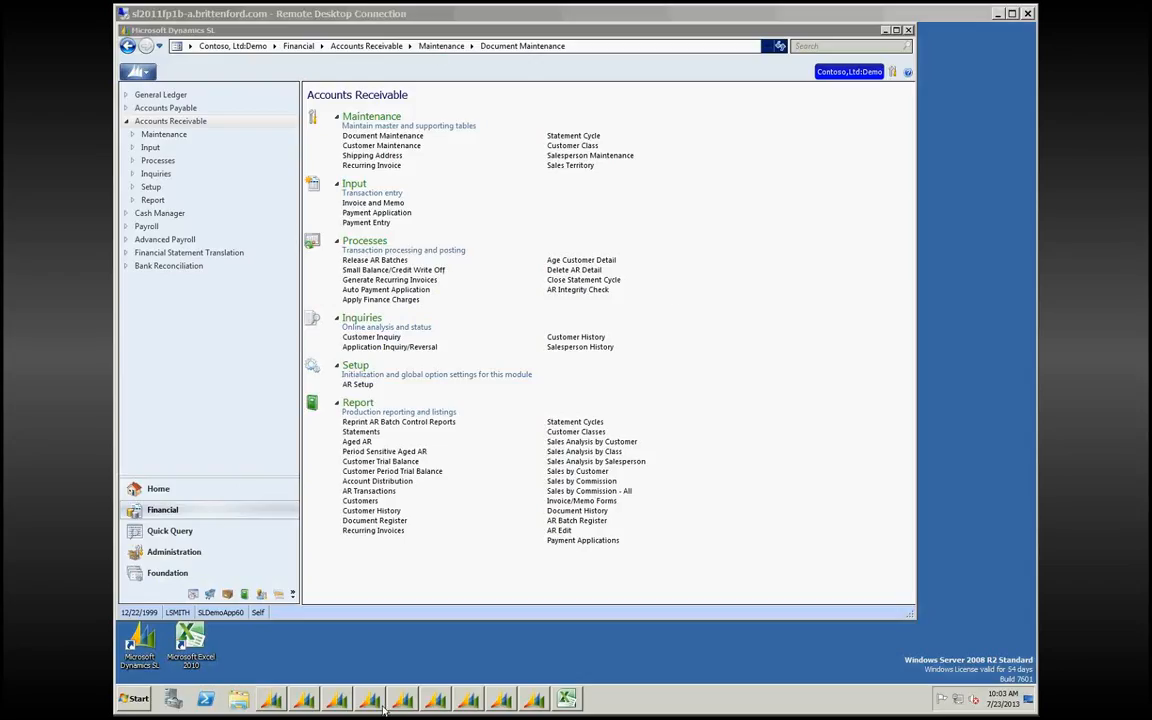
Step: Open Customer Maintenance and review the customer's name, class ID and status choices, keeping the status Active
{"action": "left_click", "coordinate": [304, 698]}
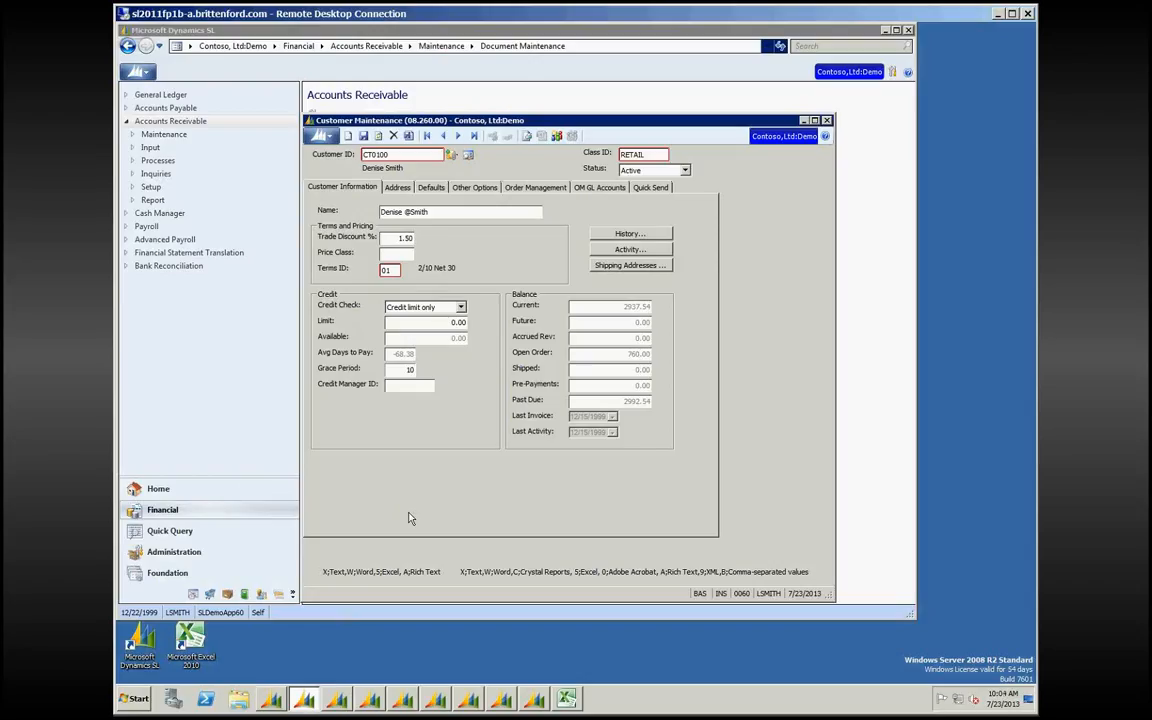
{"action": "left_click", "coordinate": [432, 212]}
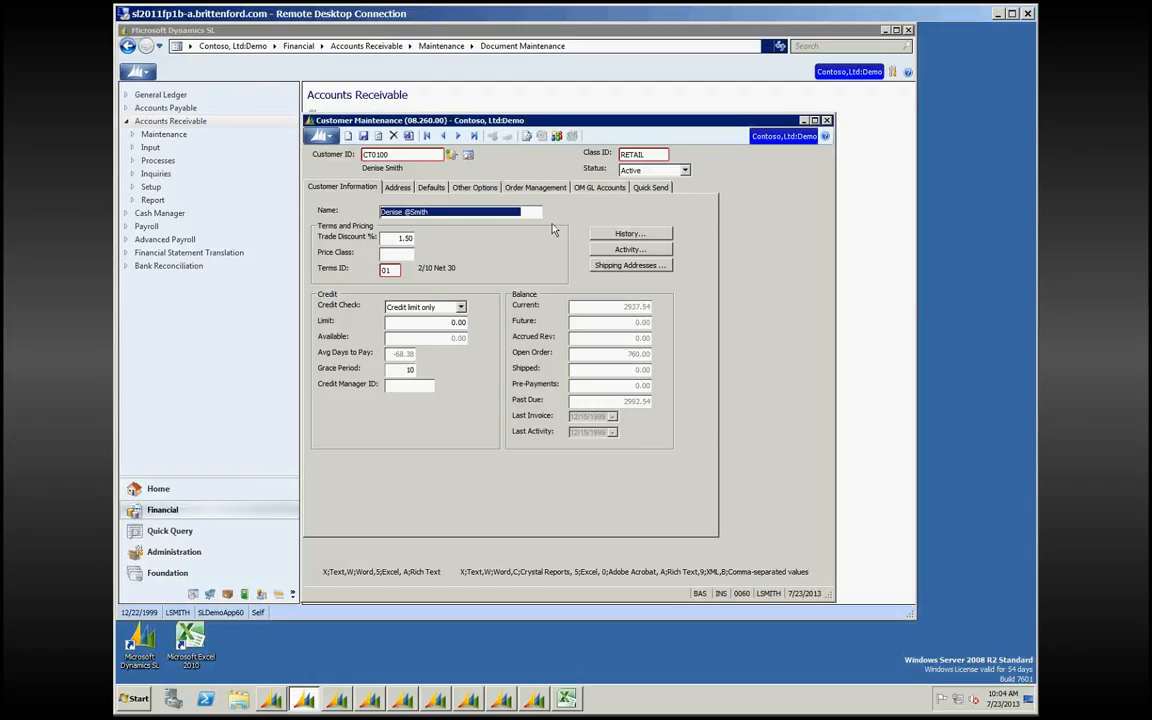
{"action": "left_click", "coordinate": [651, 154]}
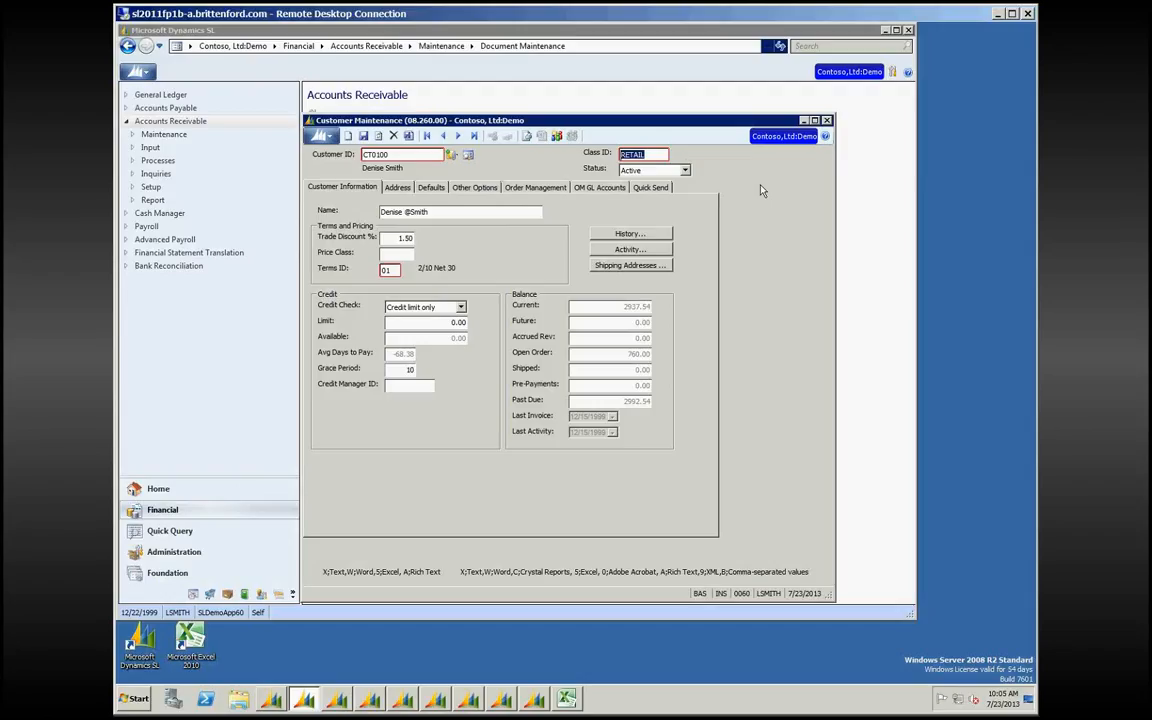
{"action": "left_click", "coordinate": [684, 171]}
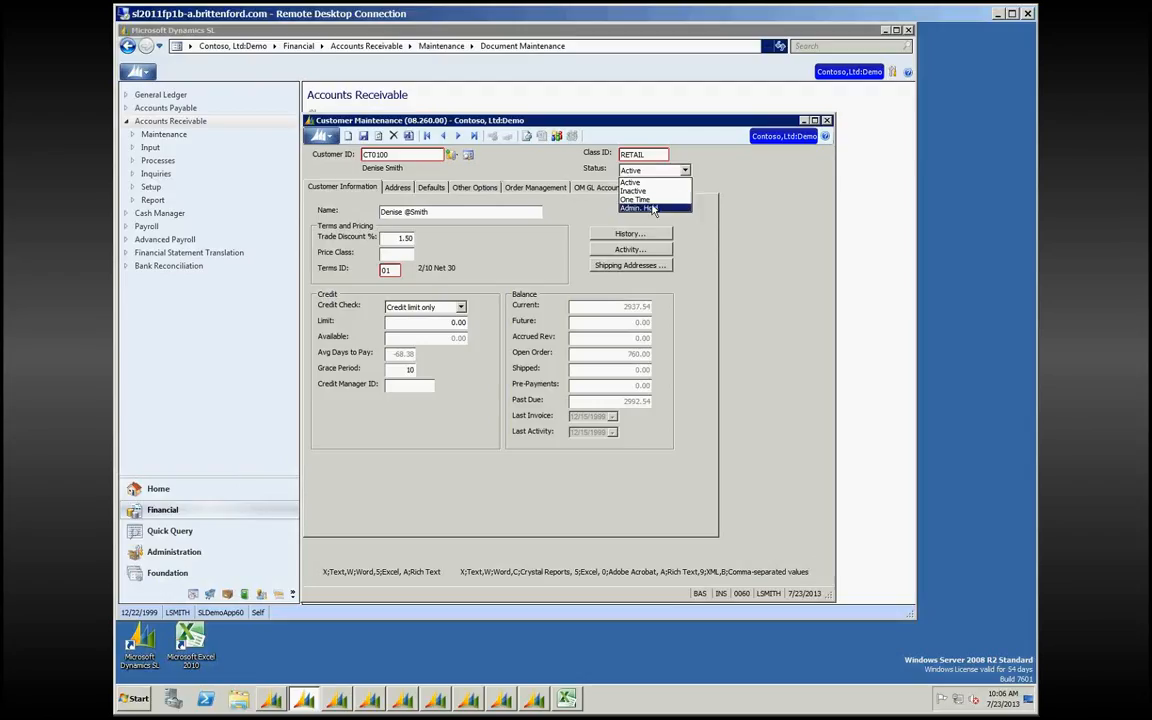
{"action": "left_click", "coordinate": [644, 183]}
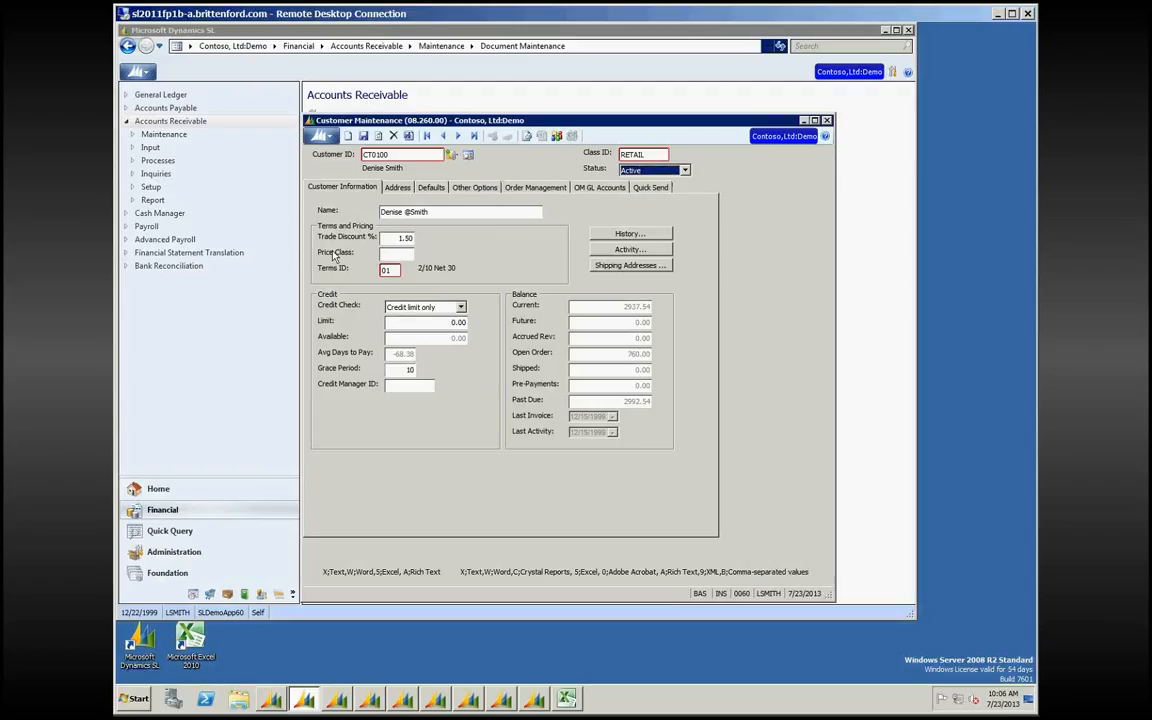
{"action": "key", "text": "Tab"}
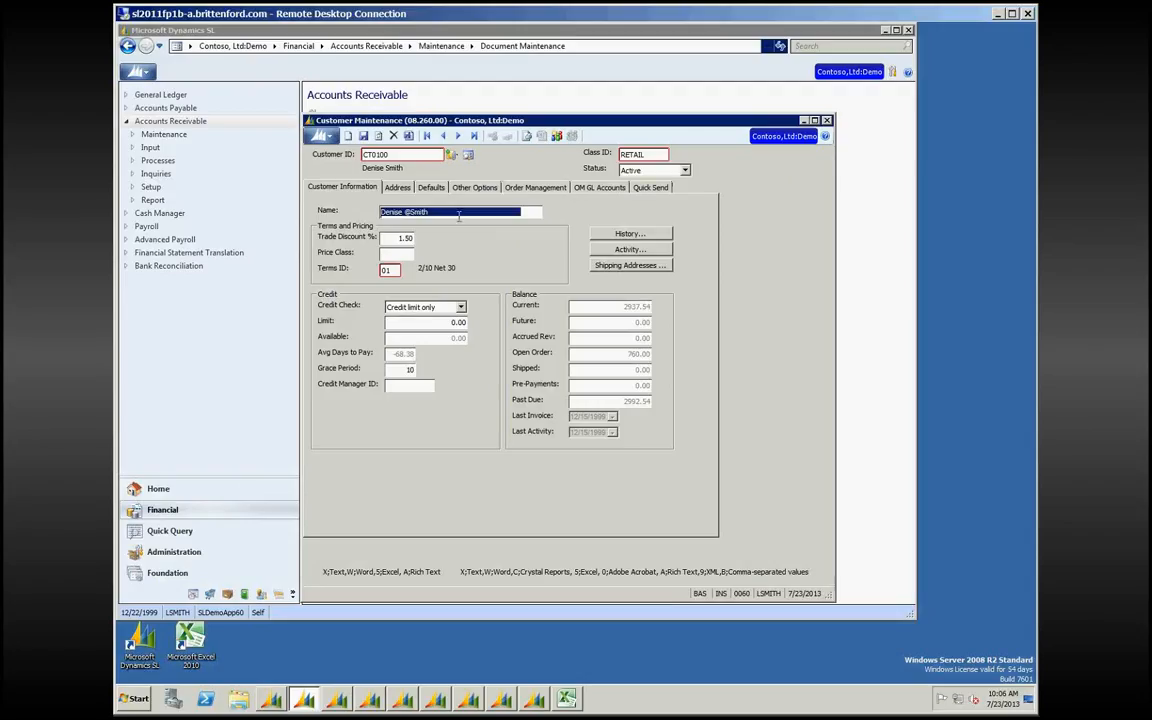
Step: Review the customer's trade discount and credit limit, and look up the available payment terms, keeping terms 01
{"action": "left_click", "coordinate": [387, 238]}
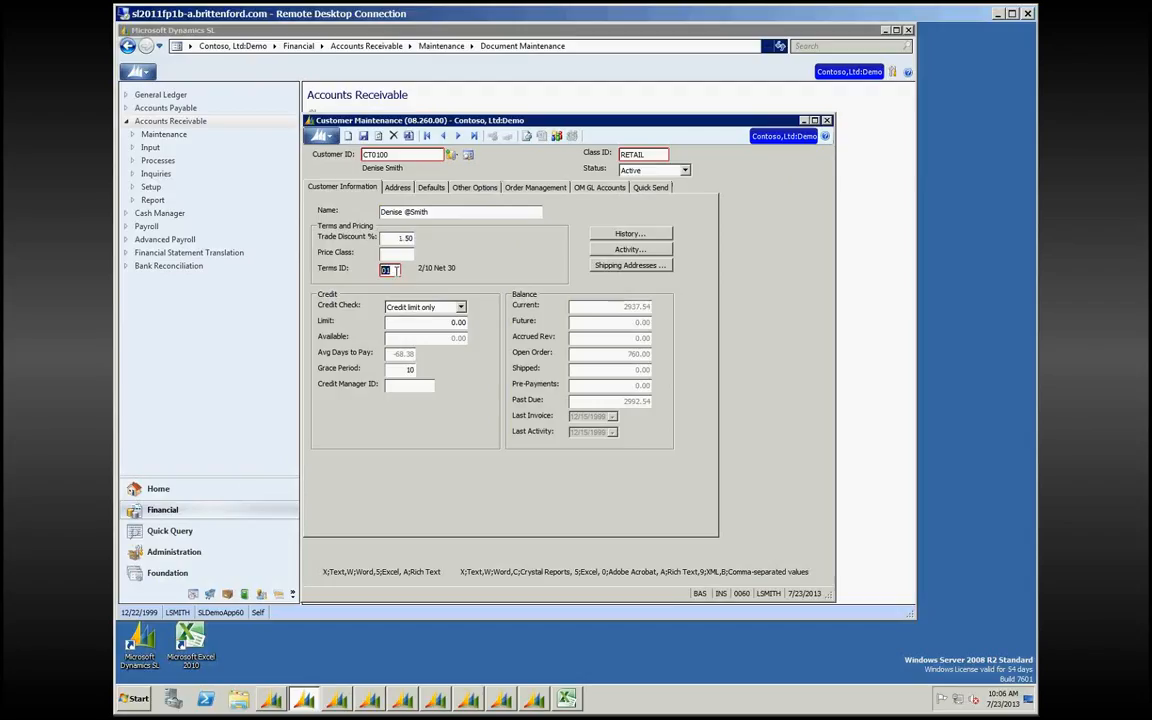
{"action": "key", "text": "Tab"}
{"action": "key", "text": "Tab"}
{"action": "key", "text": "F3"}
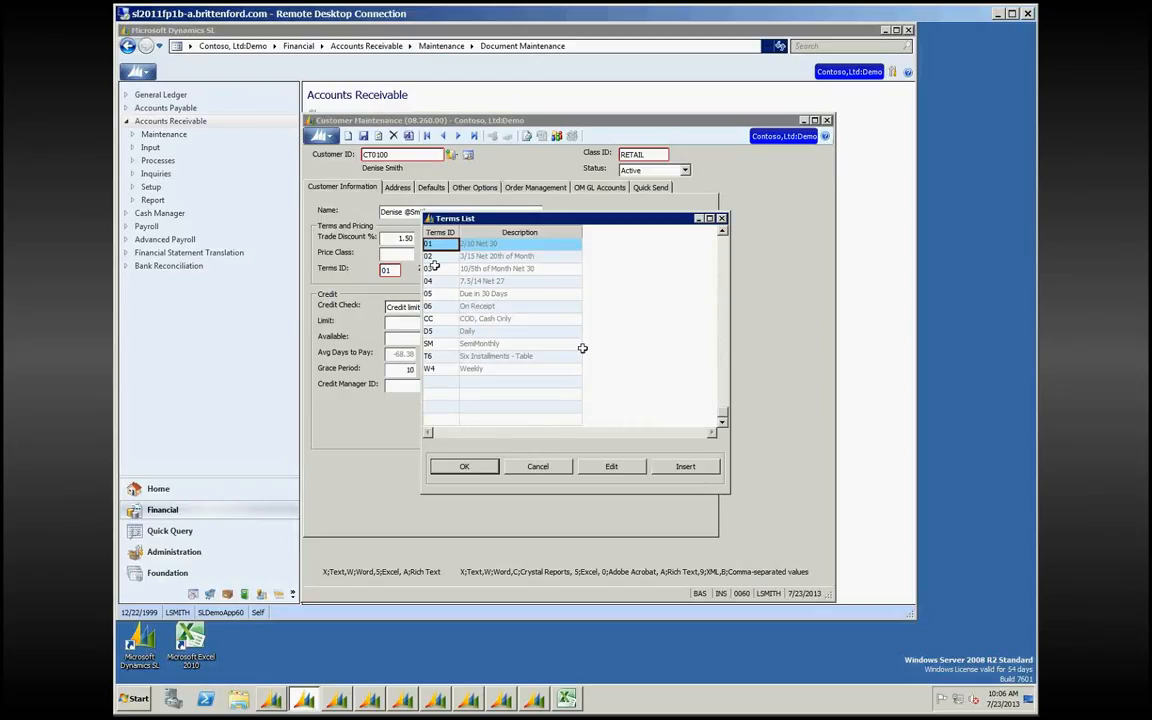
{"action": "key", "text": "Return"}
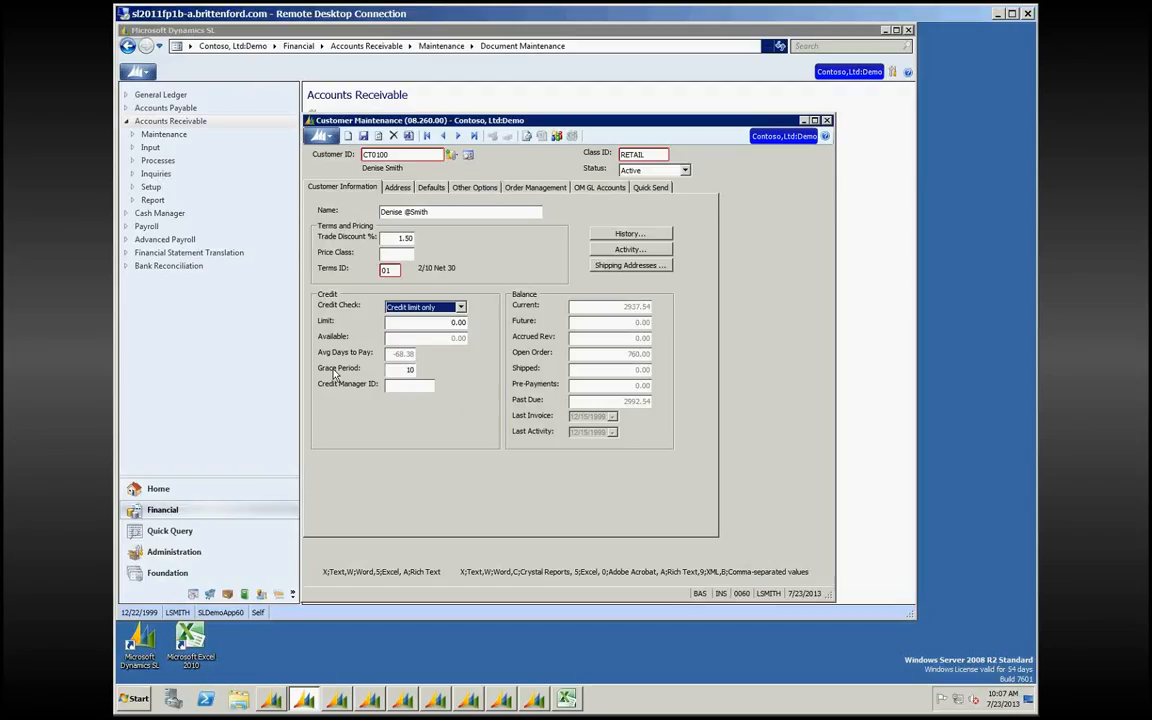
{"action": "left_click", "coordinate": [418, 322]}
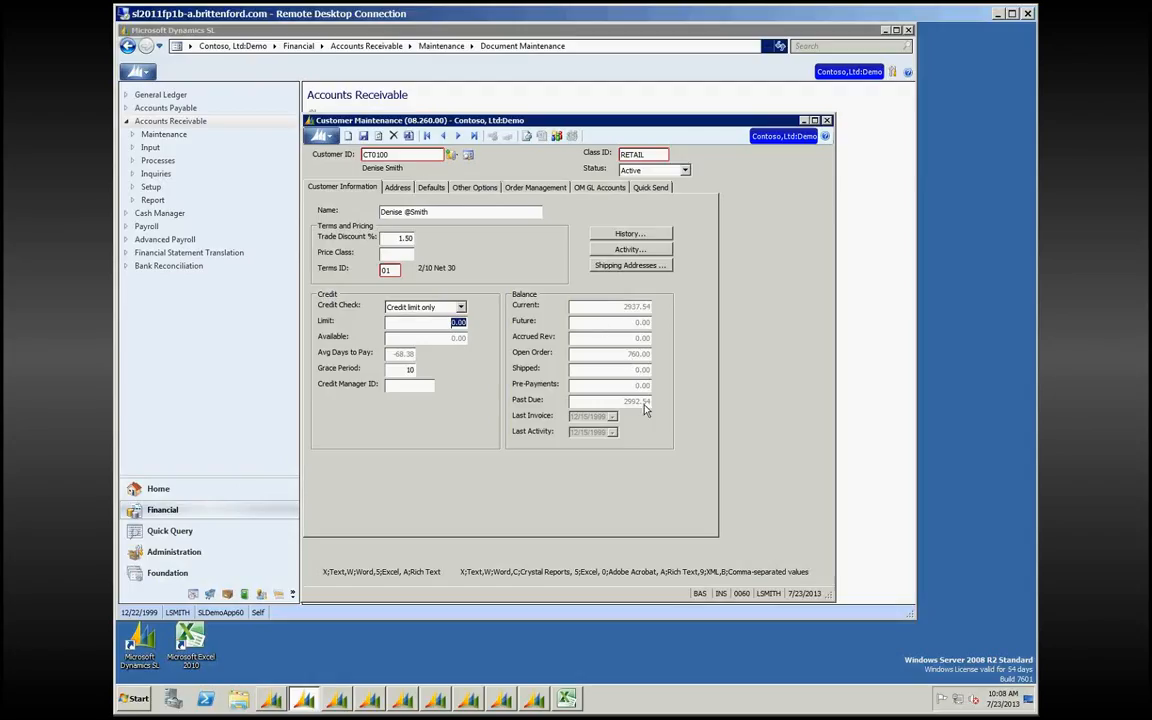
Step: Open the customer's activity in a maximized window and list the Current Plus Open documents for company 0060
{"action": "left_click", "coordinate": [630, 250]}
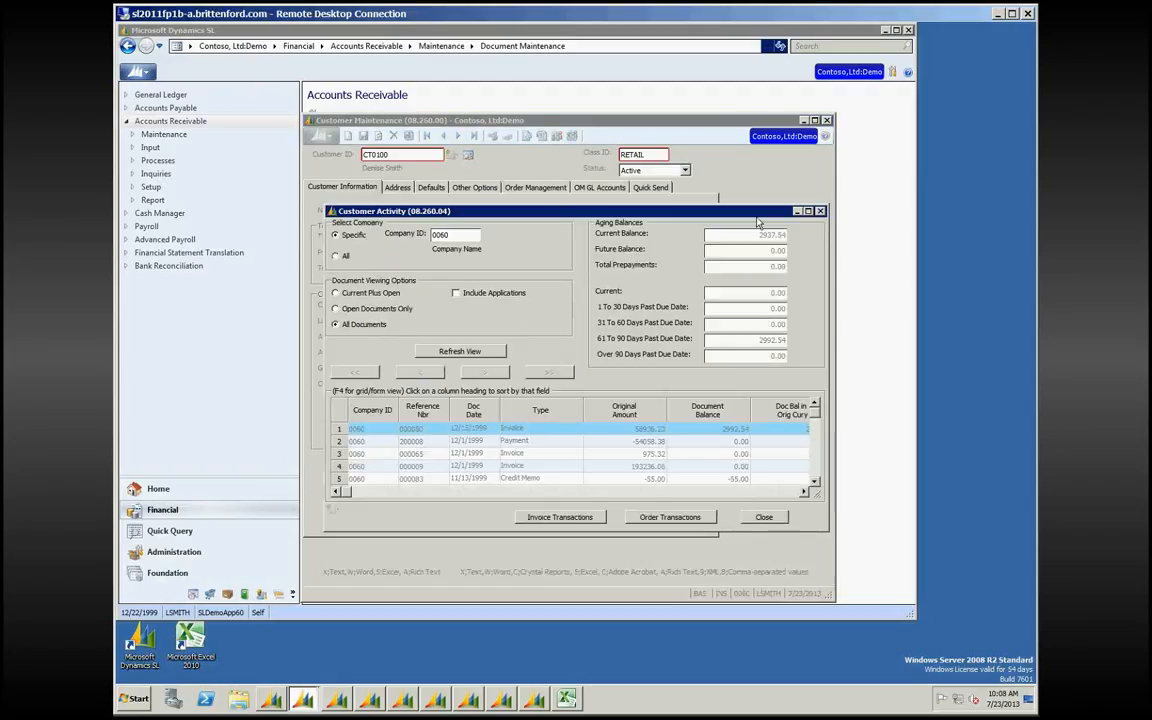
{"action": "left_click", "coordinate": [808, 211]}
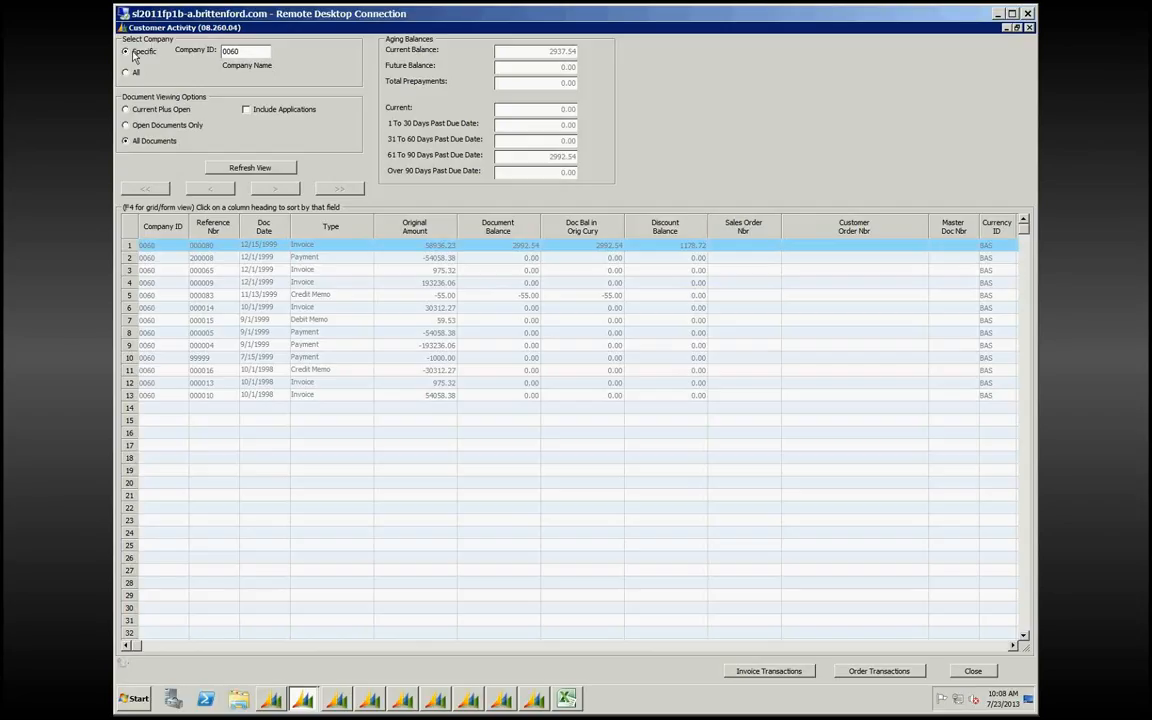
{"action": "left_click", "coordinate": [263, 56]}
{"action": "left_click", "coordinate": [126, 111]}
{"action": "left_click", "coordinate": [240, 169]}
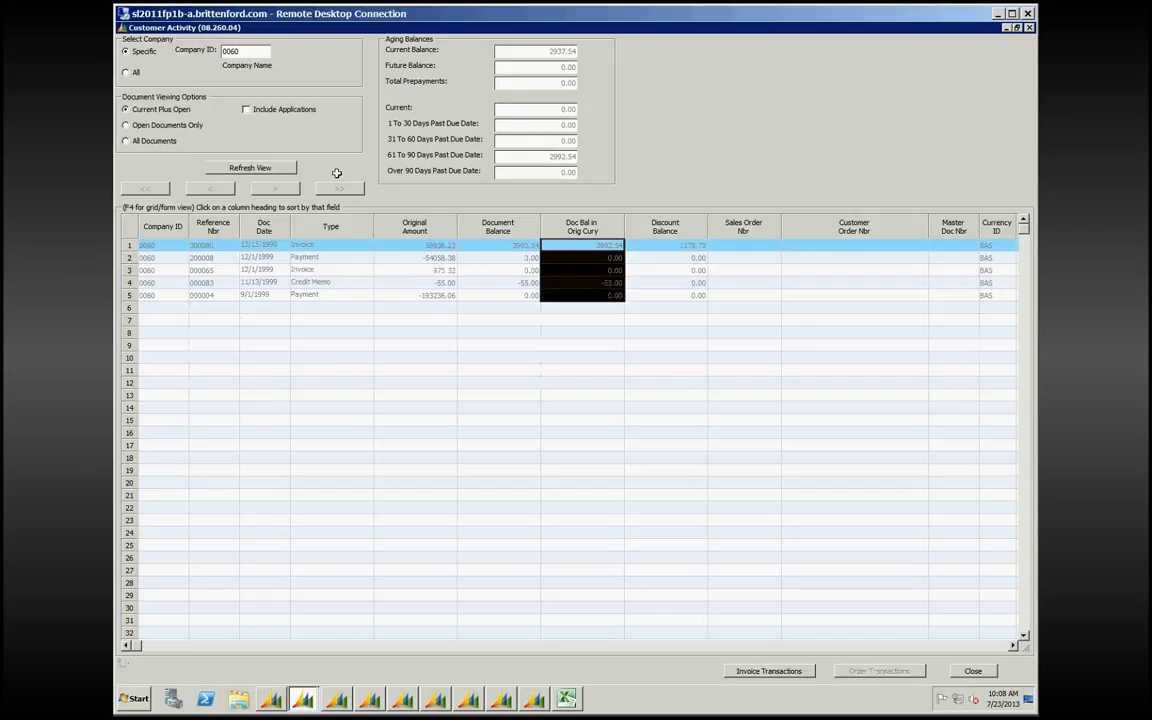
{"action": "left_click", "coordinate": [247, 110]}
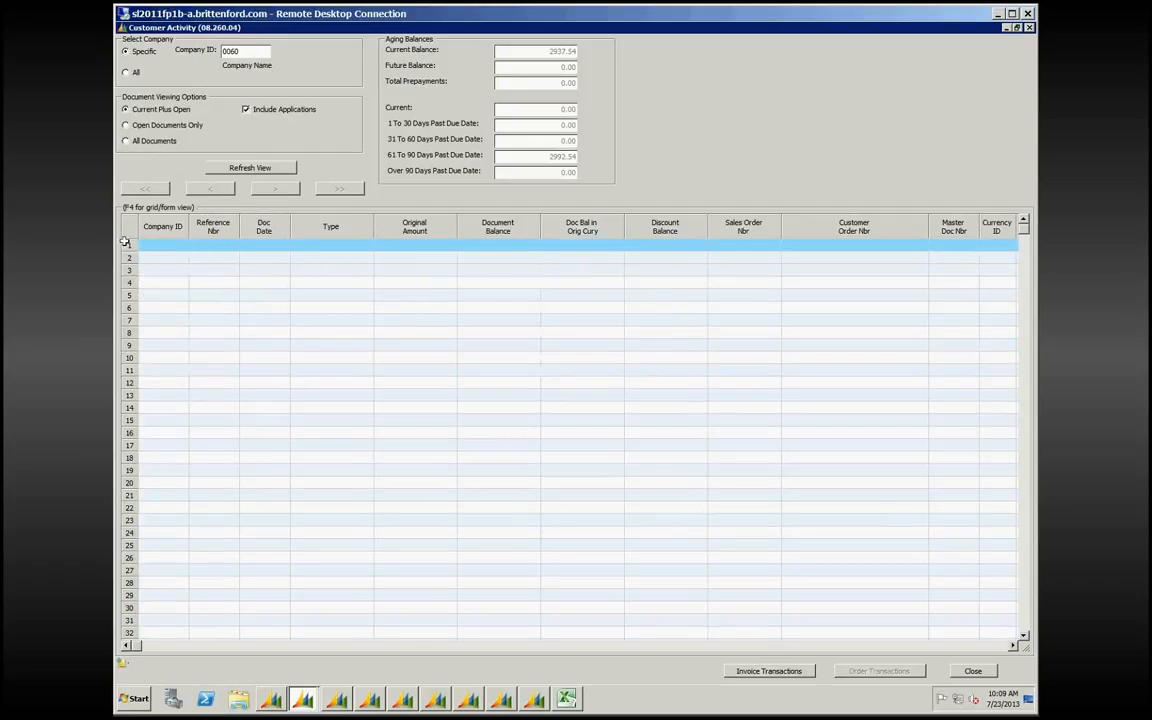
{"action": "left_click", "coordinate": [246, 111]}
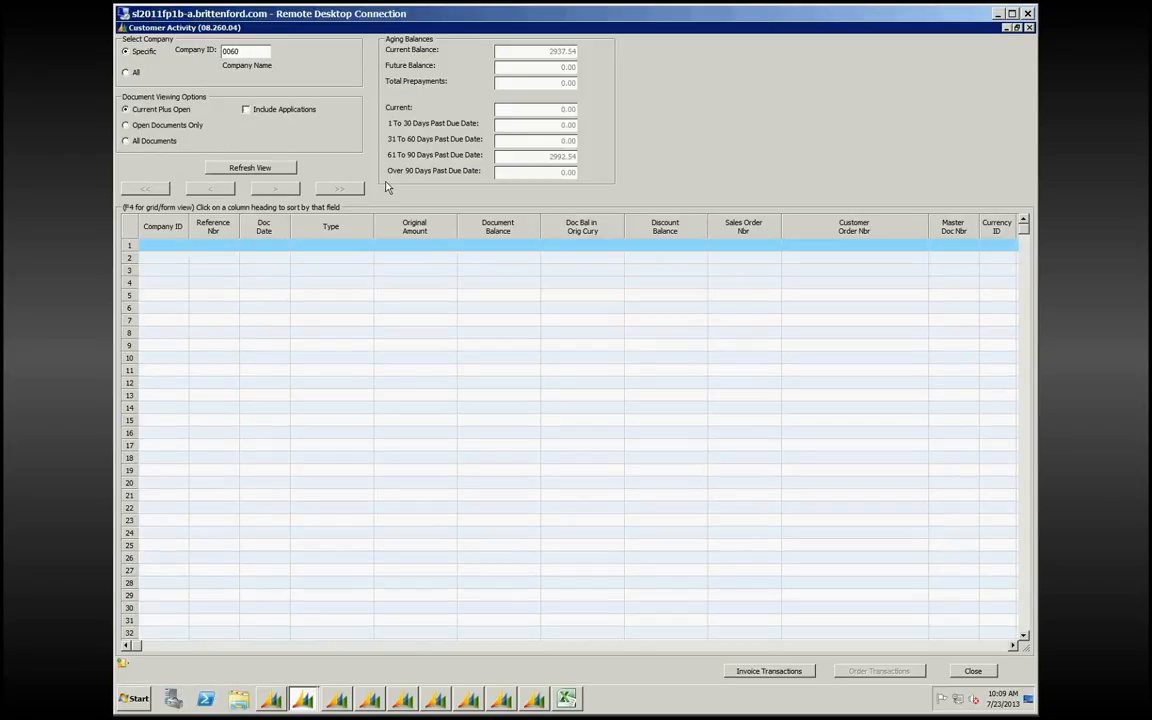
{"action": "left_click", "coordinate": [247, 169]}
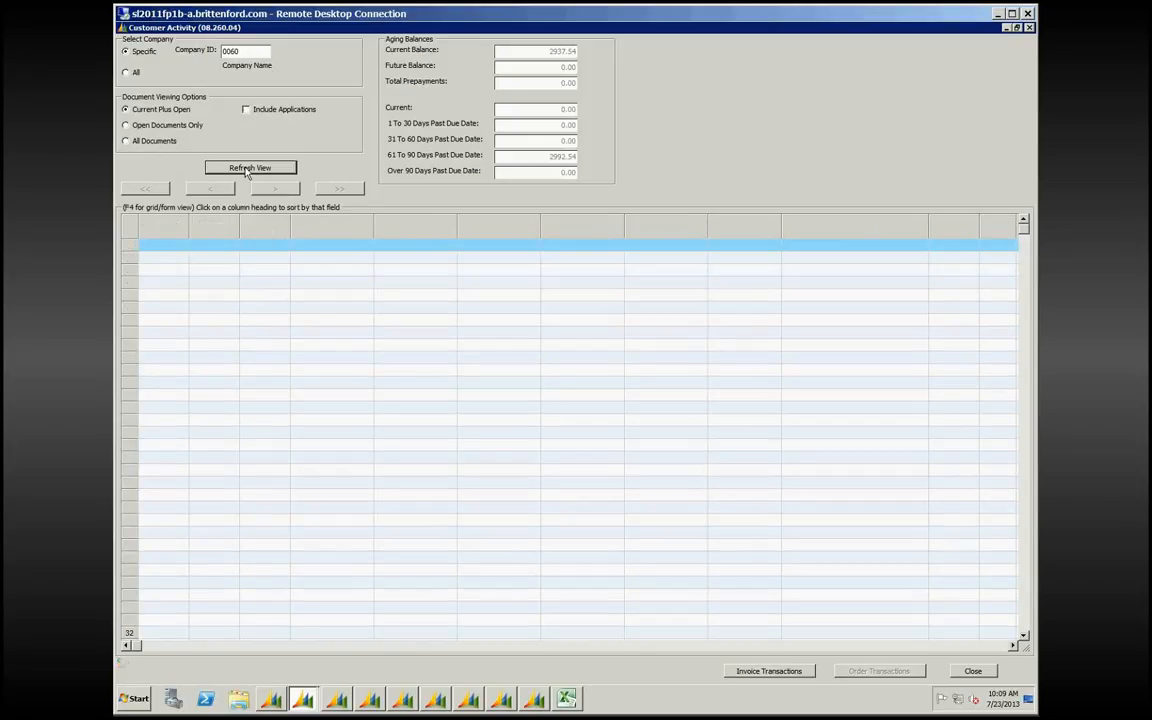
Step: List all of the customer's documents and examine their original amounts and document types
{"action": "left_click", "coordinate": [128, 143]}
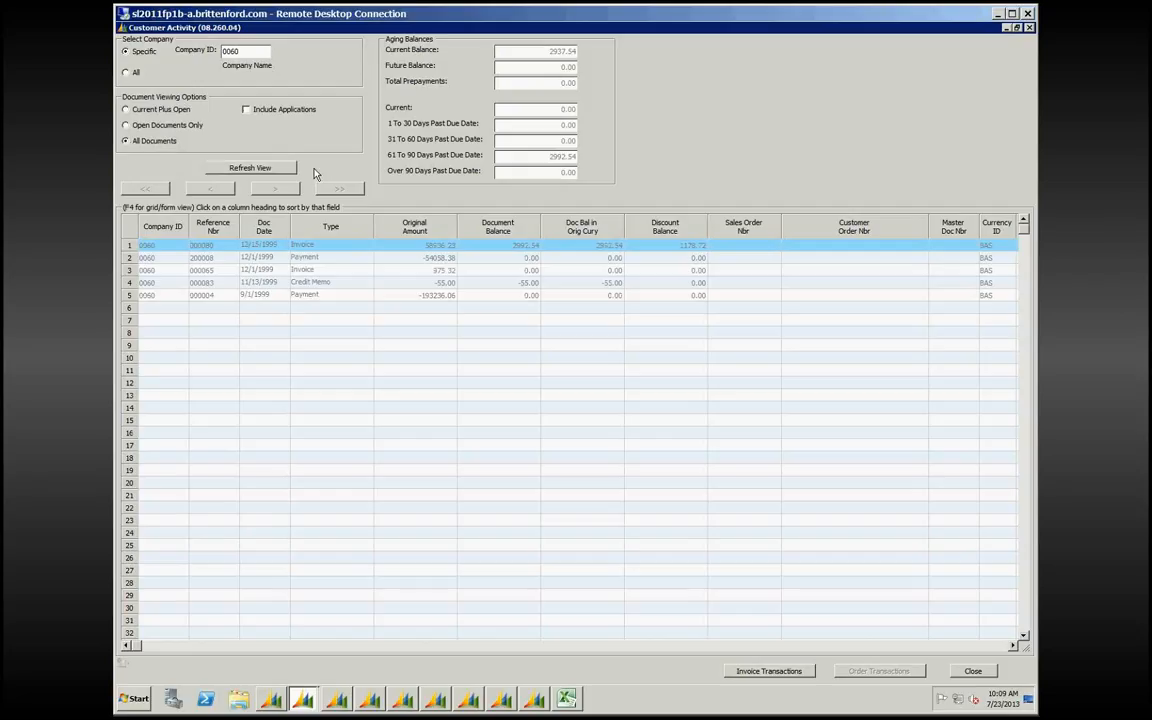
{"action": "left_click", "coordinate": [248, 168]}
{"action": "left_click_drag", "start_coordinate": [412, 245], "coordinate": [431, 397]}
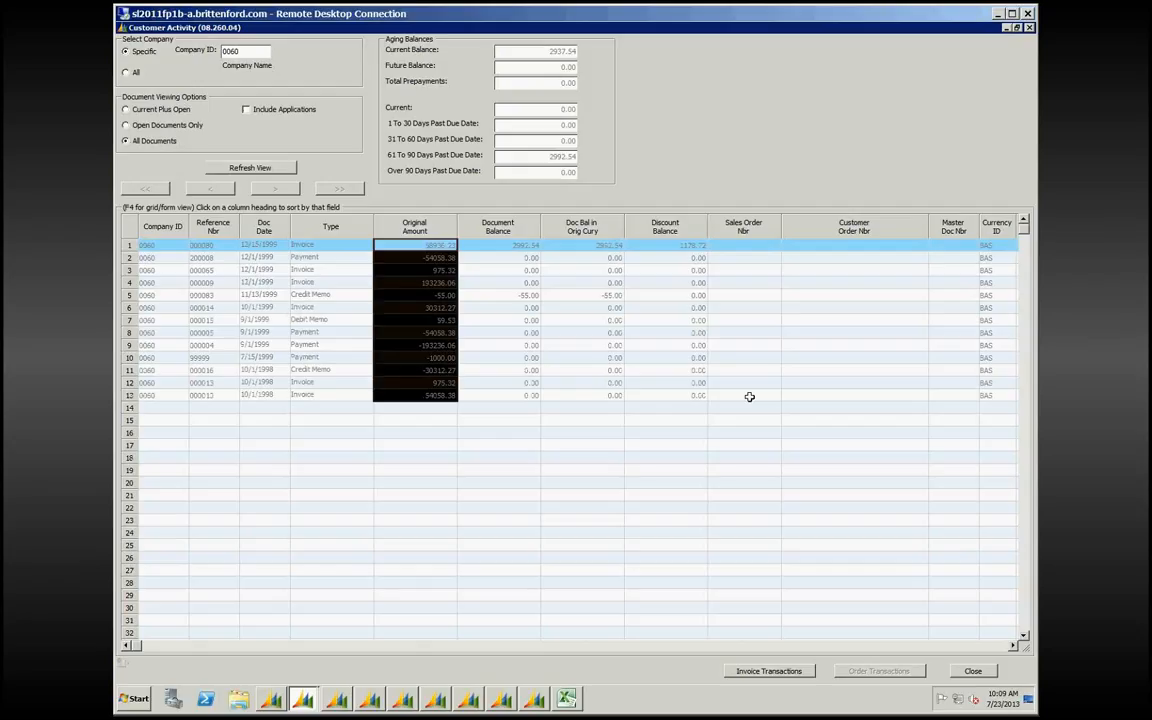
{"action": "left_click", "coordinate": [418, 396]}
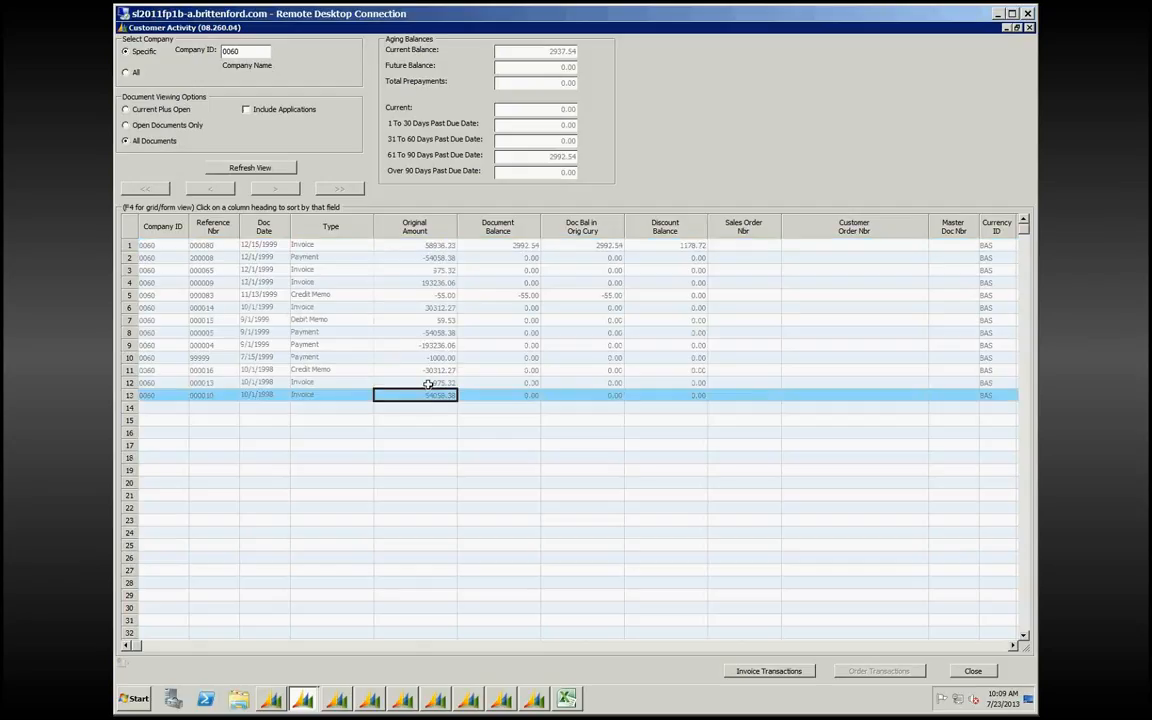
{"action": "key", "text": "Left"}
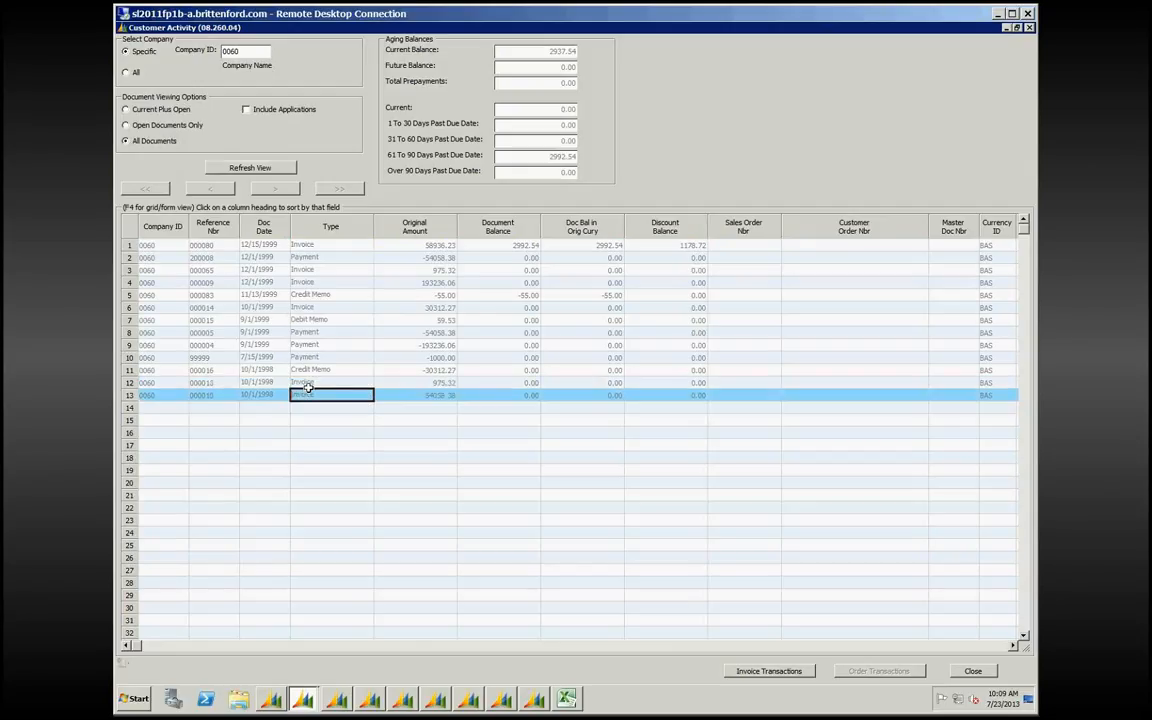
{"action": "left_click", "coordinate": [307, 380]}
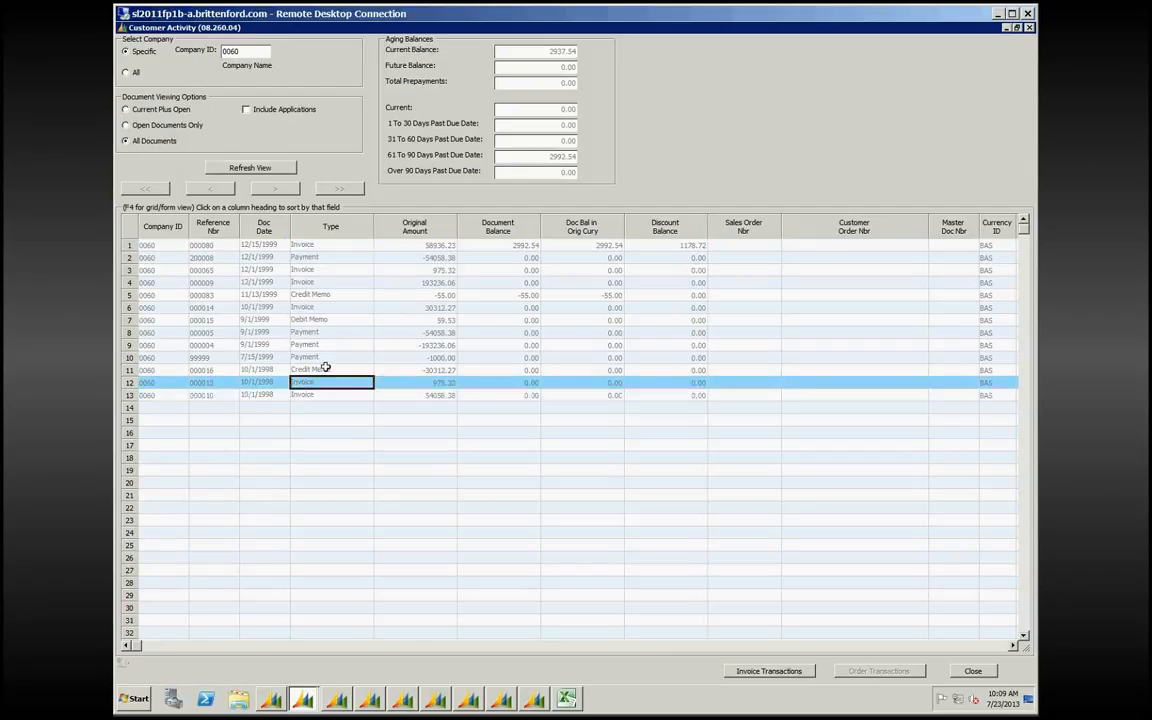
{"action": "left_click", "coordinate": [325, 367]}
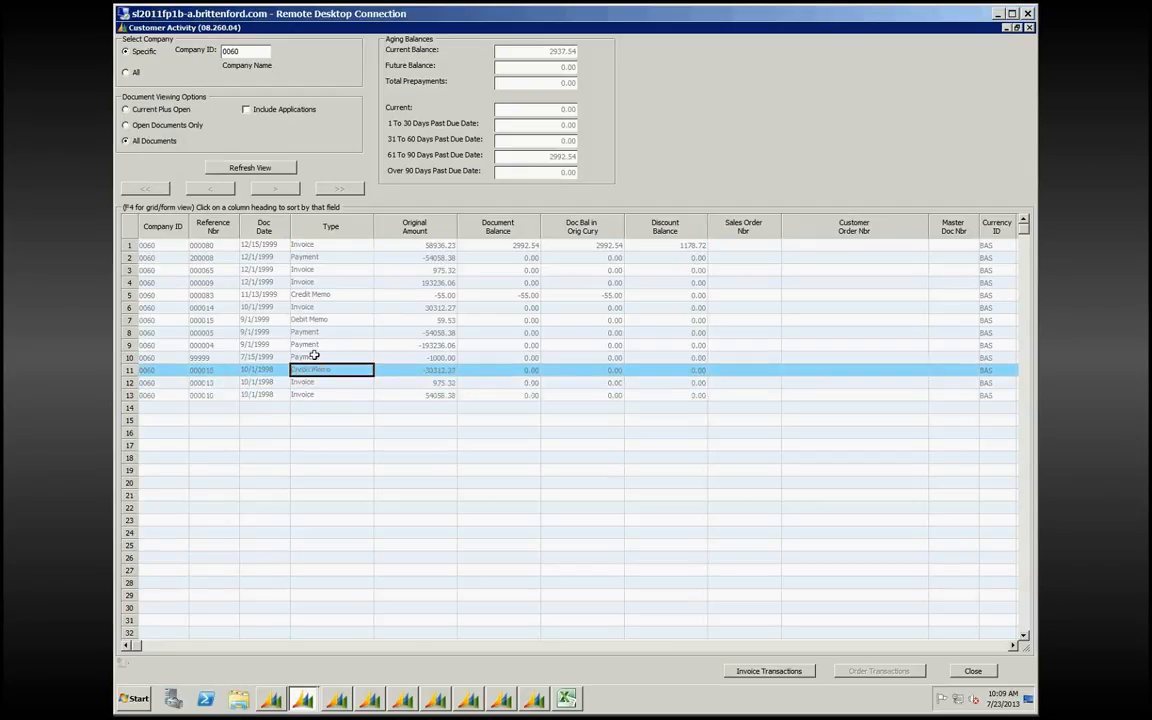
{"action": "left_click", "coordinate": [314, 355]}
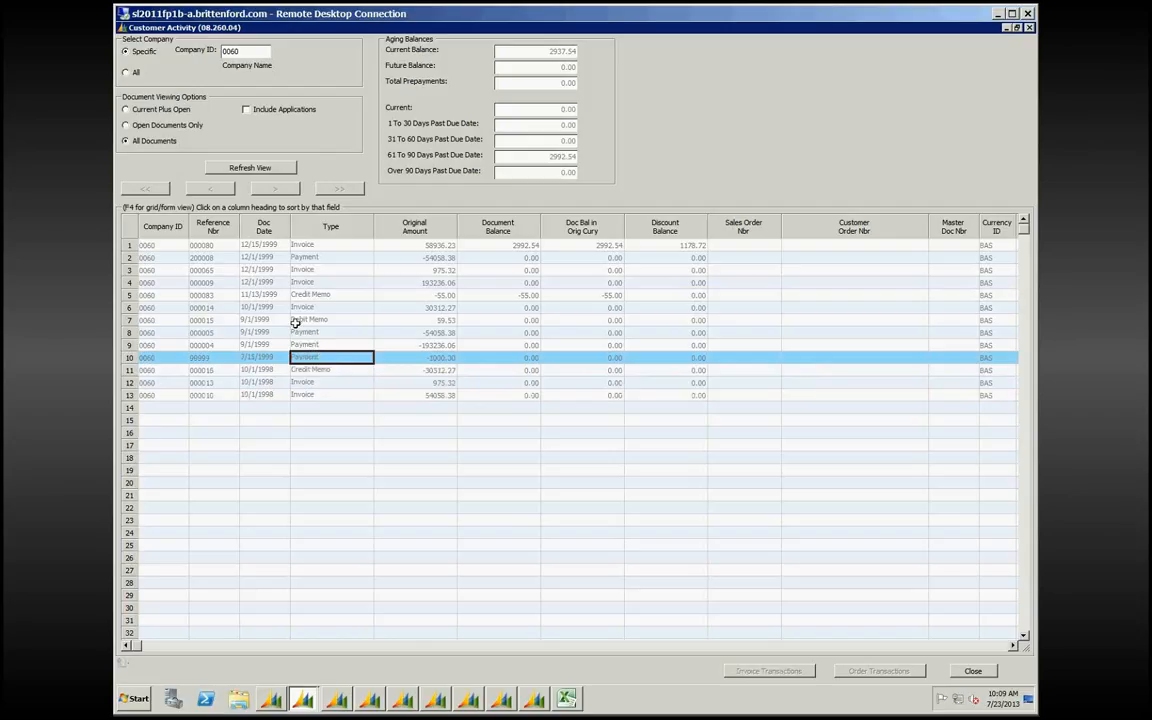
Step: Include applications in the all-documents list and examine the payments applied to the first invoice
{"action": "left_click", "coordinate": [246, 110]}
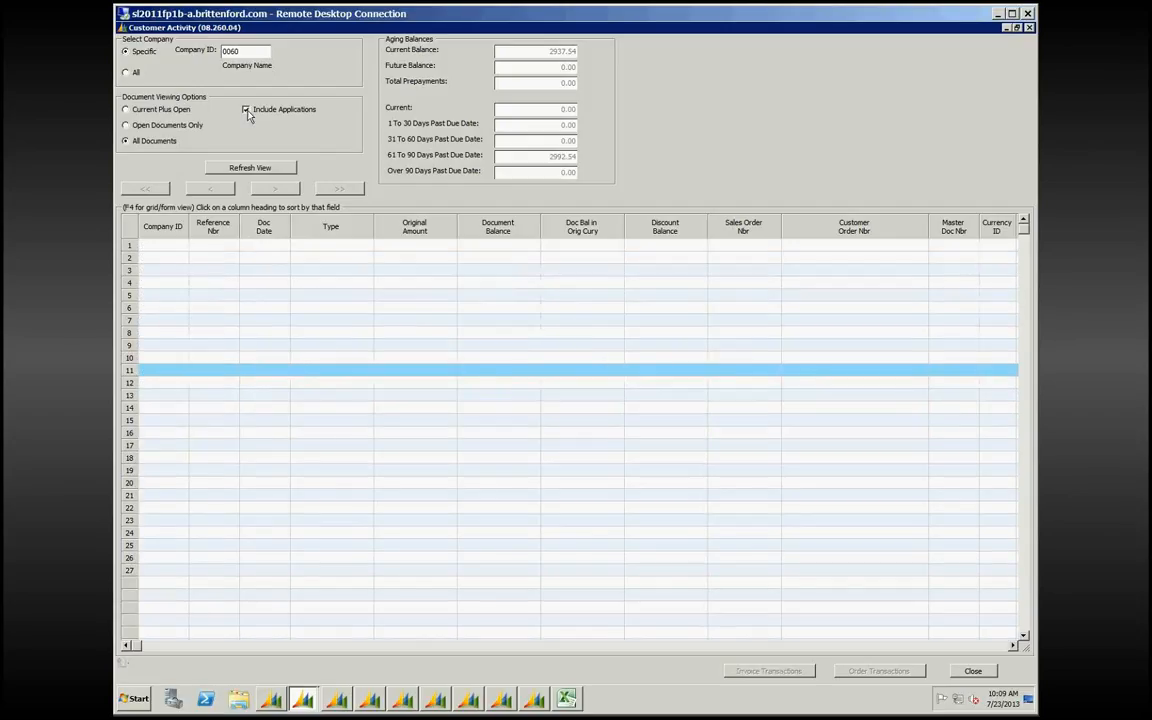
{"action": "left_click", "coordinate": [262, 168]}
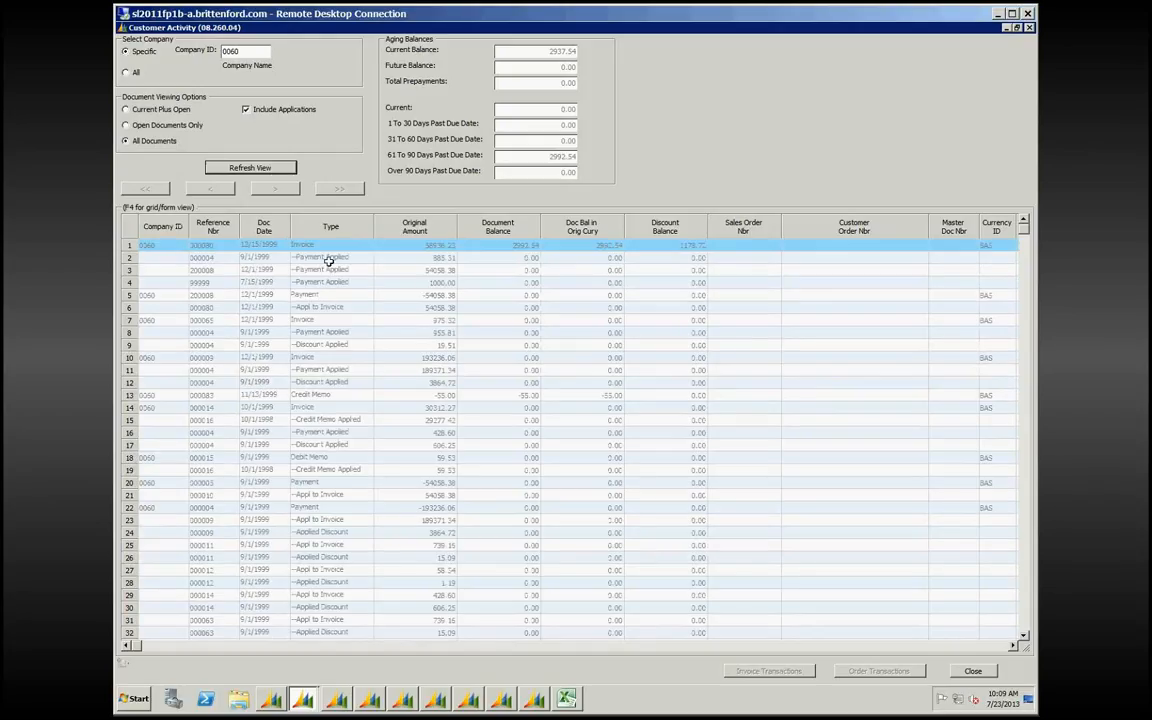
{"action": "left_click", "coordinate": [452, 248]}
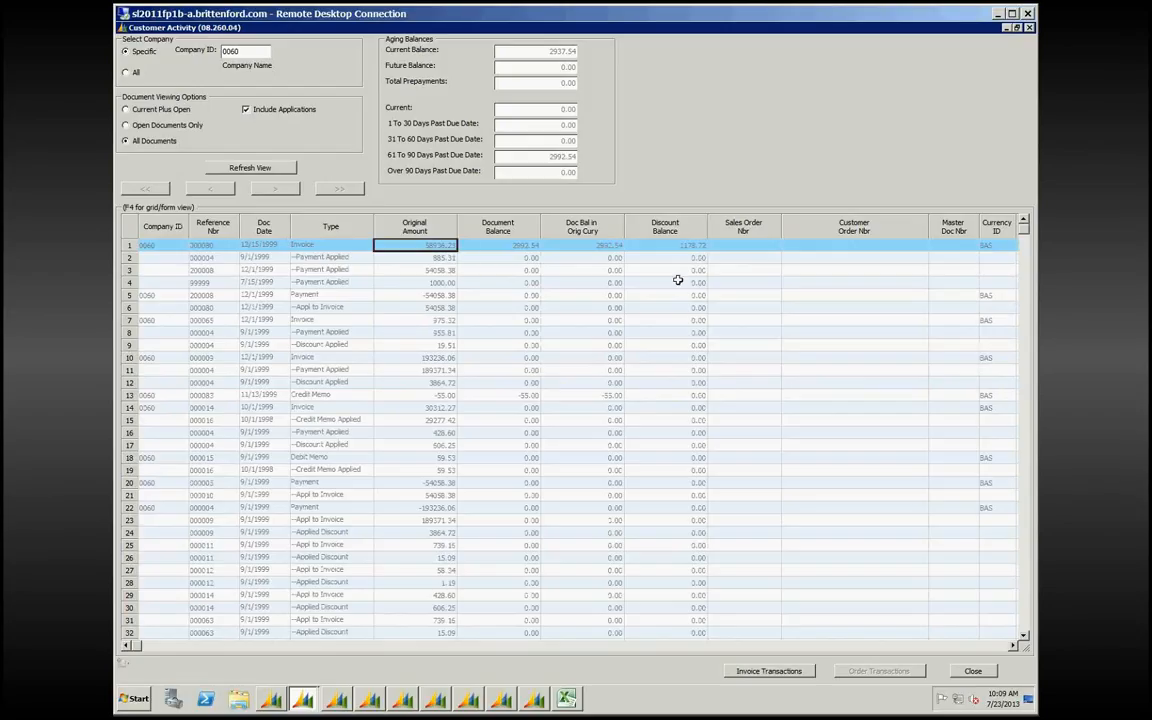
{"action": "left_click", "coordinate": [336, 258]}
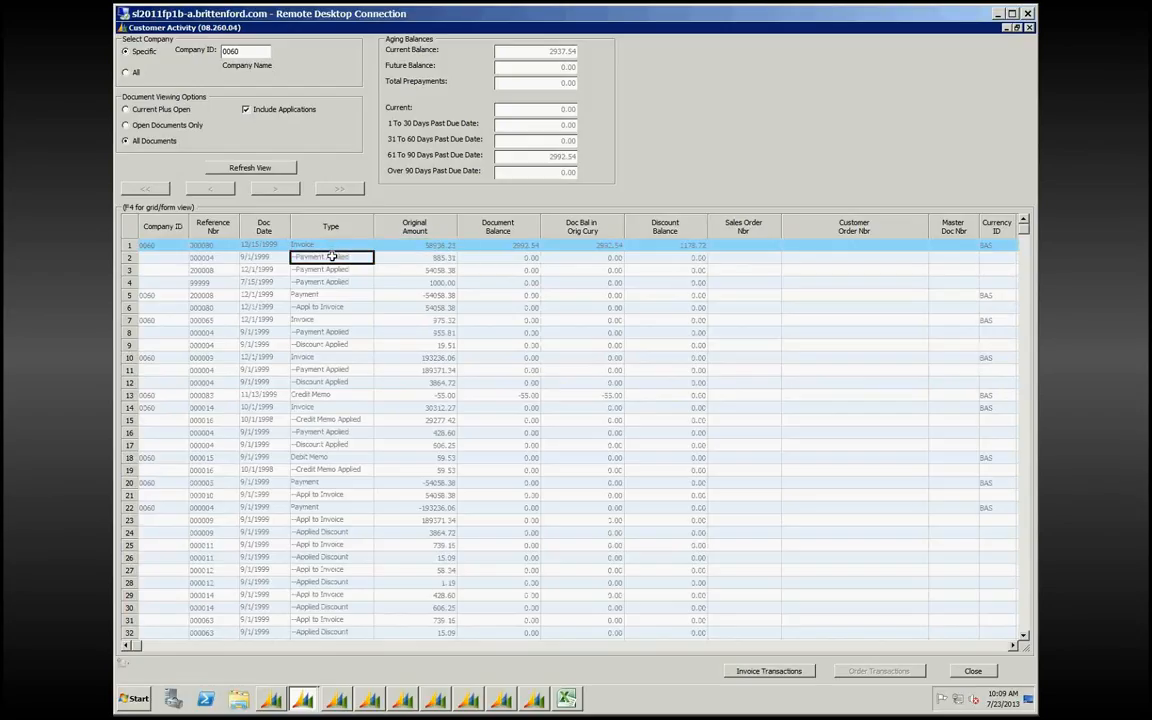
{"action": "left_click", "coordinate": [200, 258]}
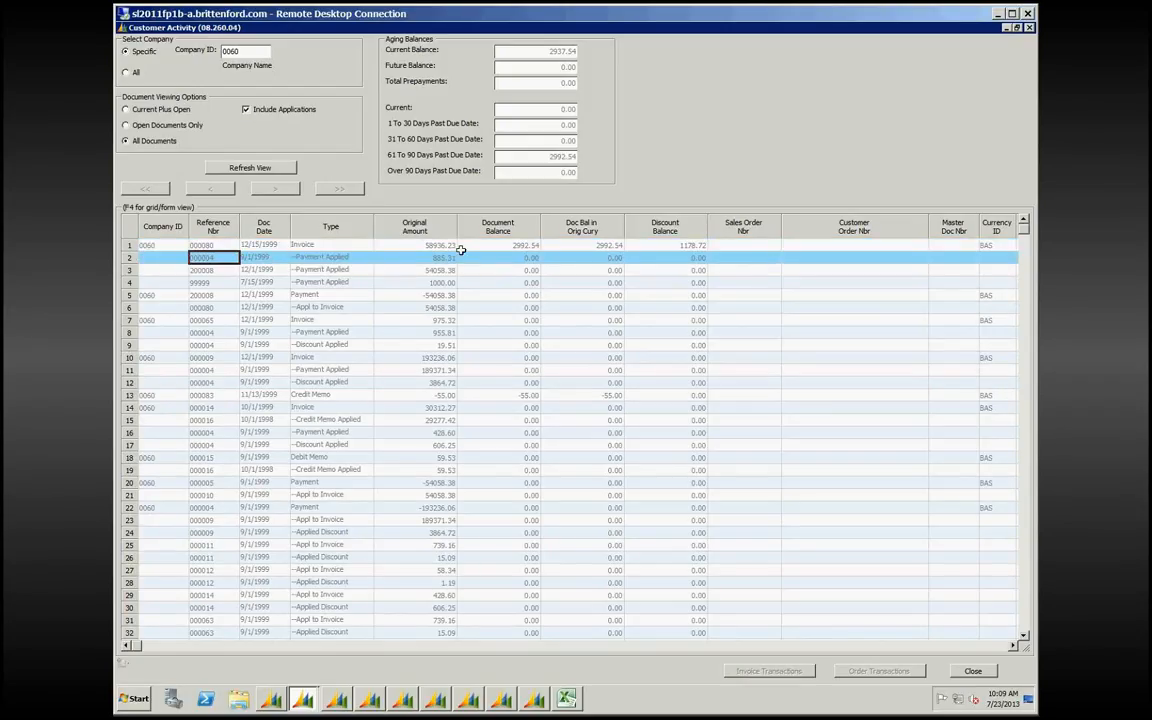
{"action": "left_click", "coordinate": [410, 270]}
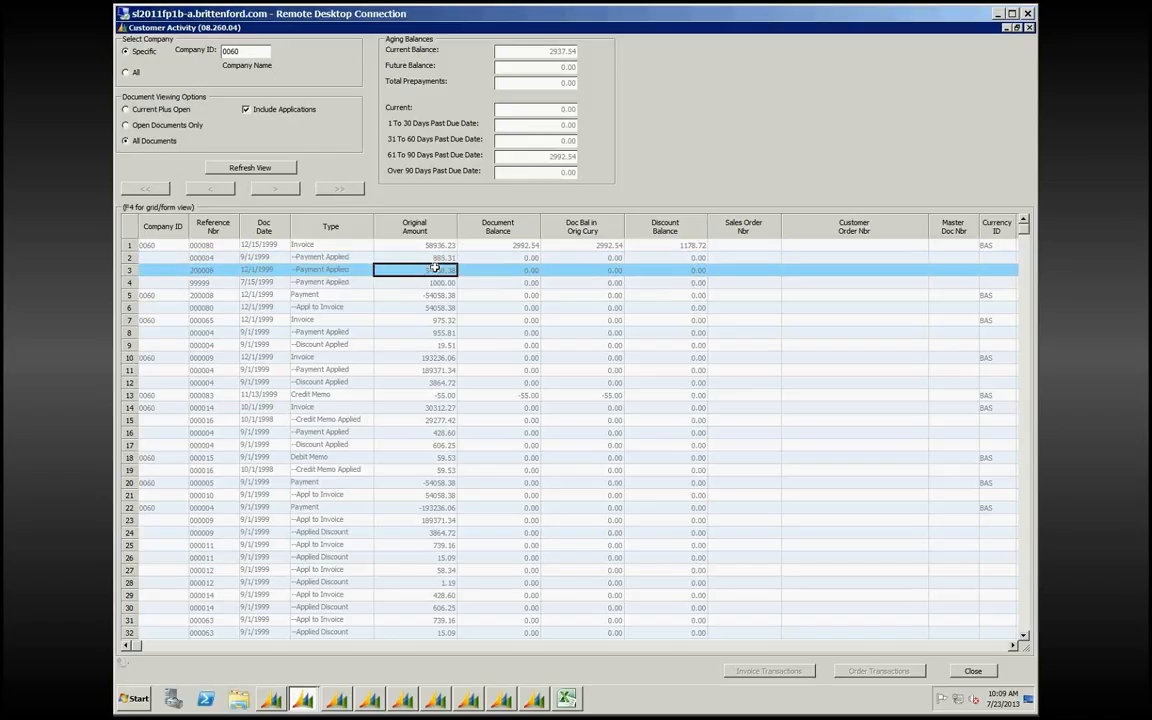
Step: Examine the first payment's original amount and the line showing its application to an invoice
{"action": "left_click", "coordinate": [316, 307]}
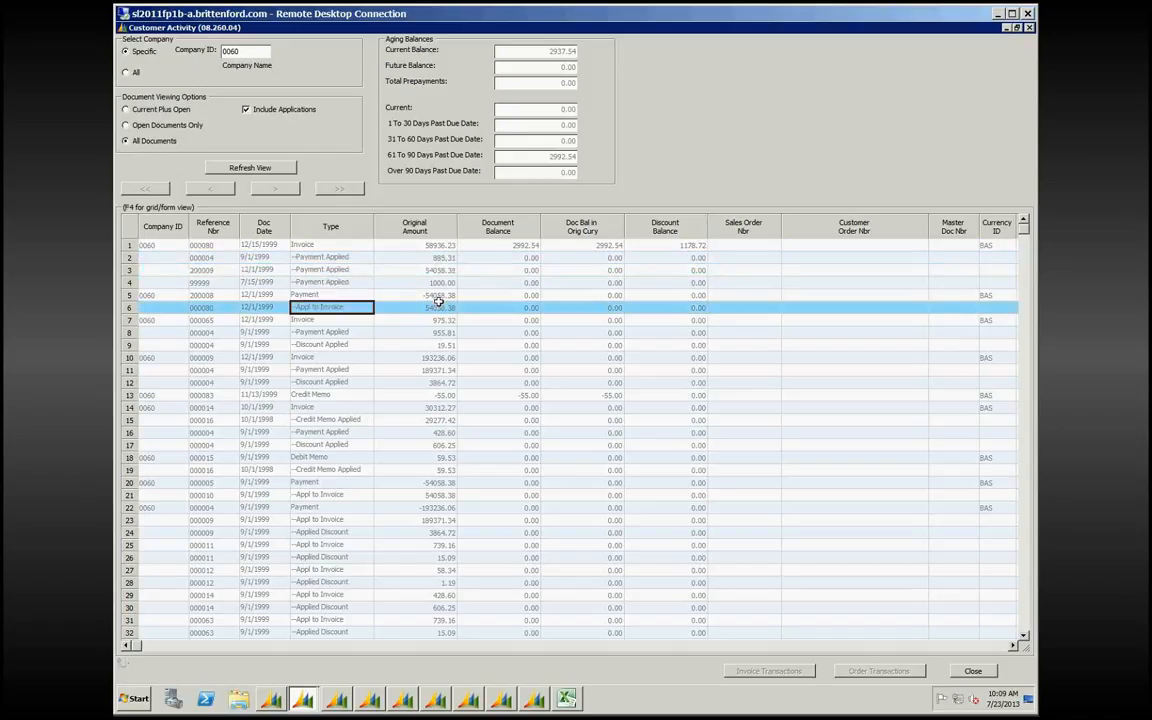
{"action": "left_click", "coordinate": [441, 297]}
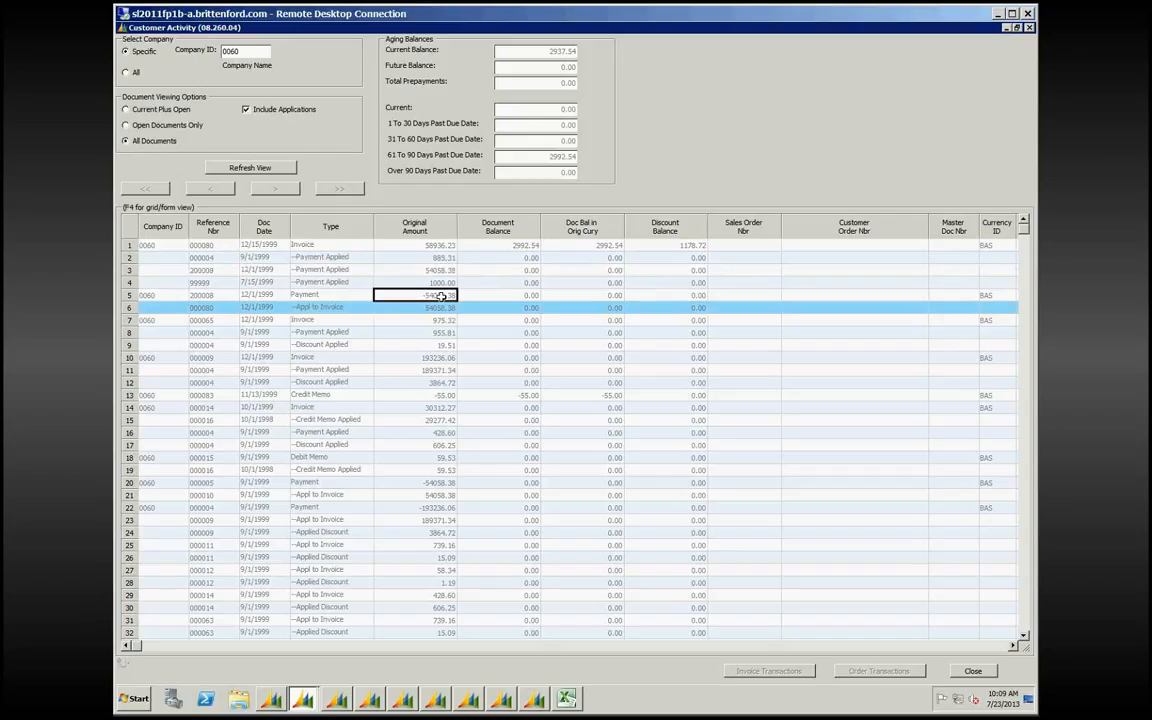
{"action": "left_click", "coordinate": [437, 309]}
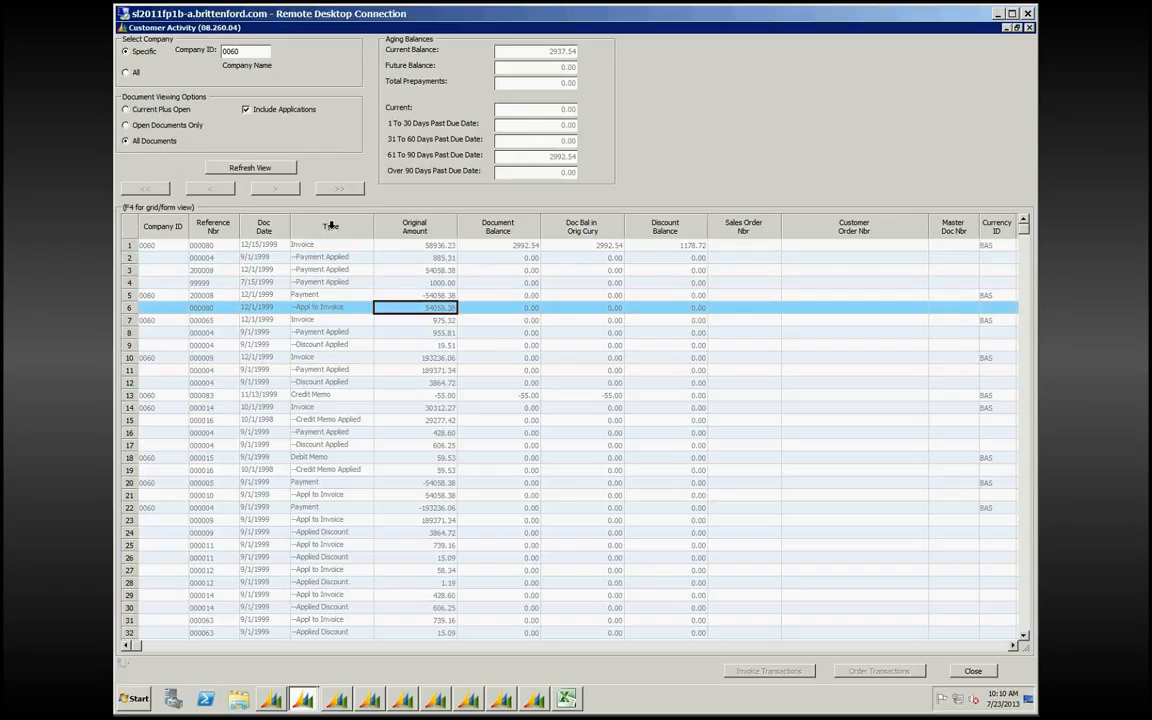
Step: Examine the Type and Original Amount columns, and list all documents again without applications
{"action": "left_click", "coordinate": [331, 226]}
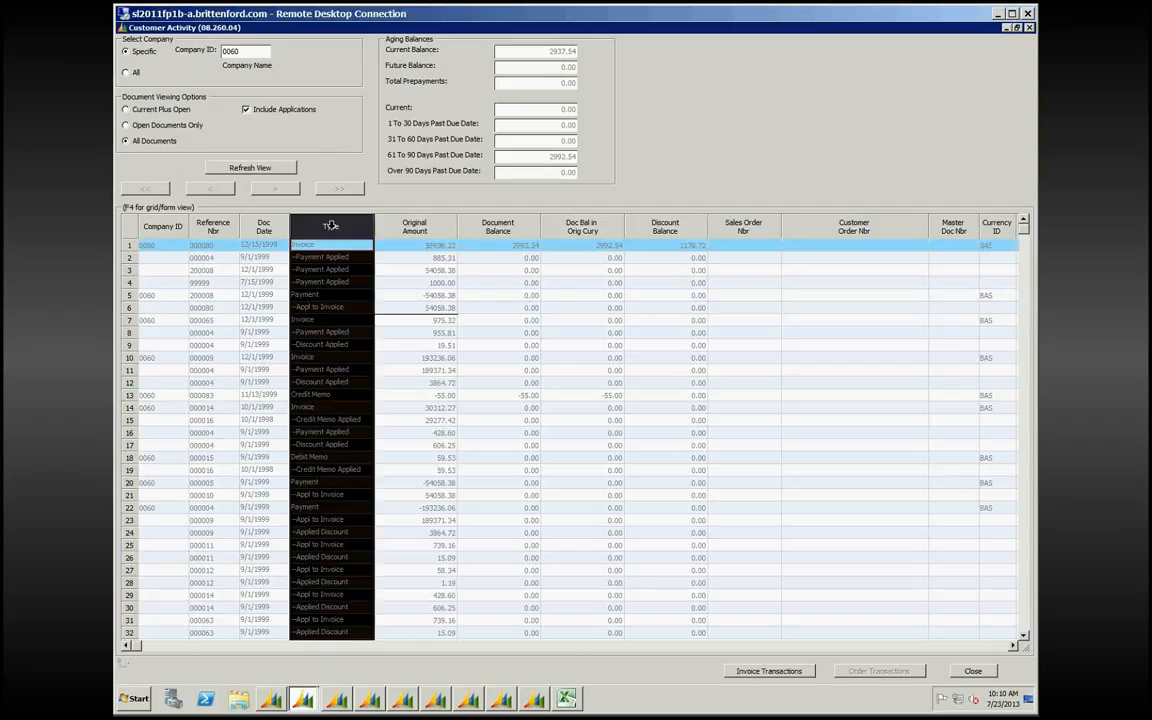
{"action": "left_click", "coordinate": [415, 224]}
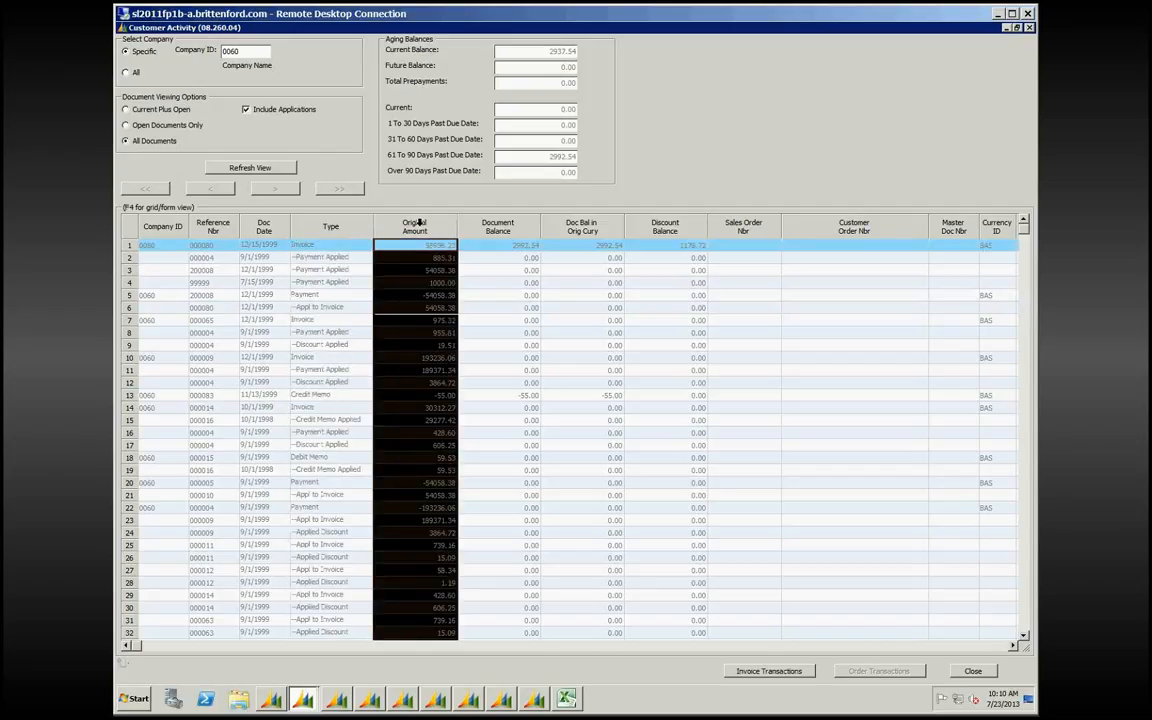
{"action": "left_click", "coordinate": [245, 110]}
{"action": "left_click", "coordinate": [224, 166]}
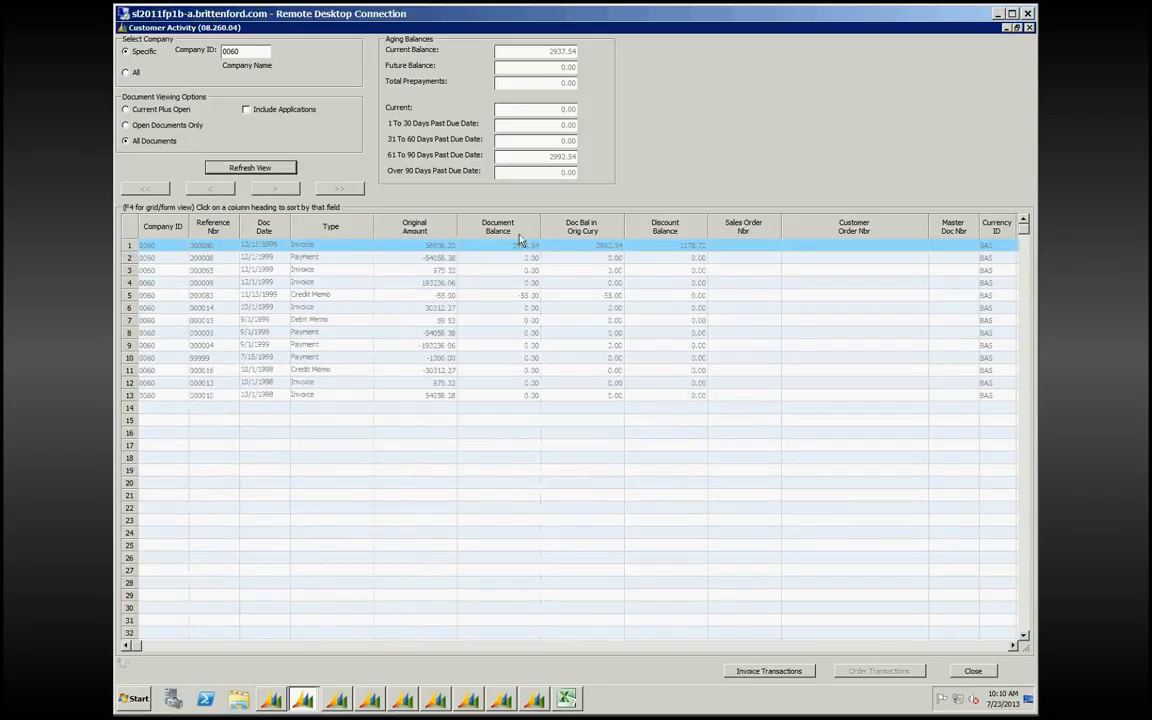
Step: Sort the documents by original amount and by type, and examine the payment and memo amounts
{"action": "left_click", "coordinate": [407, 224]}
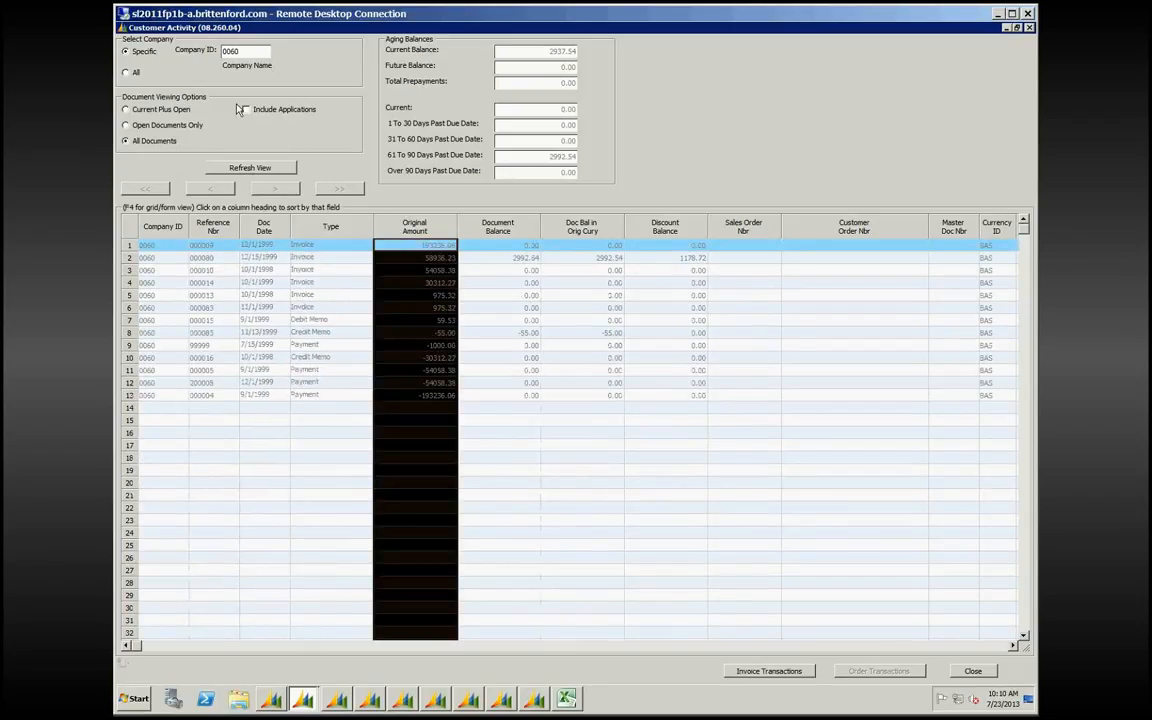
{"action": "left_click", "coordinate": [314, 227]}
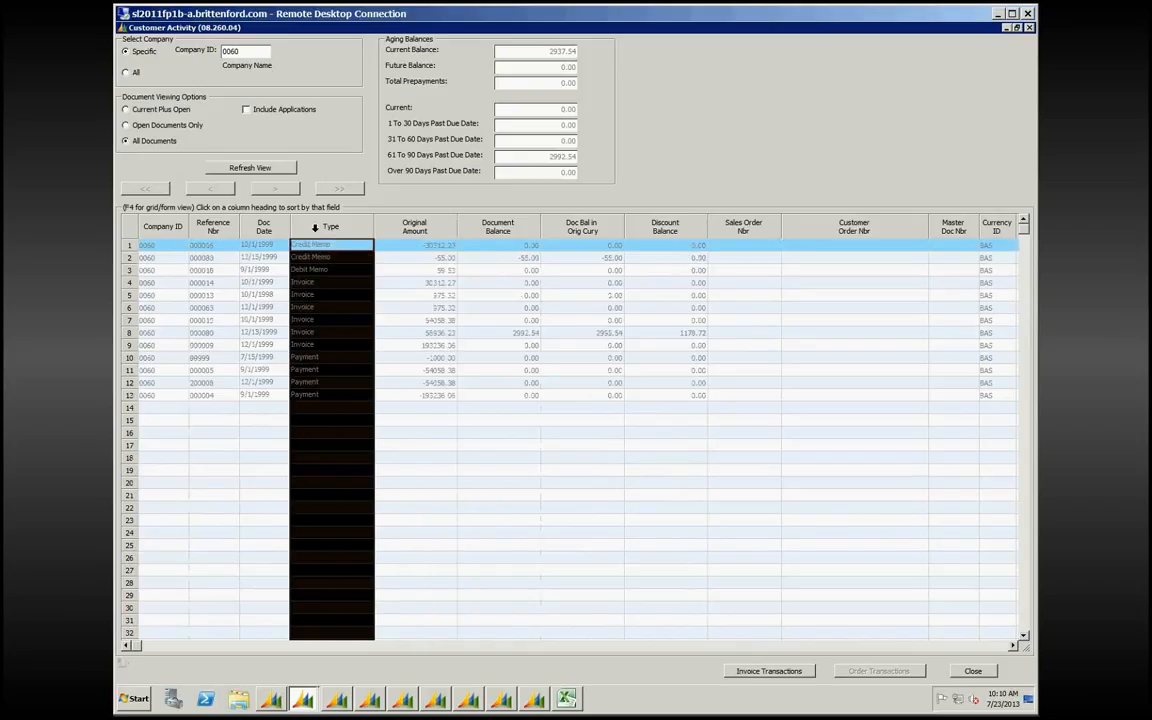
{"action": "left_click", "coordinate": [412, 358]}
{"action": "left_click_drag", "start_coordinate": [439, 394], "coordinate": [440, 393]}
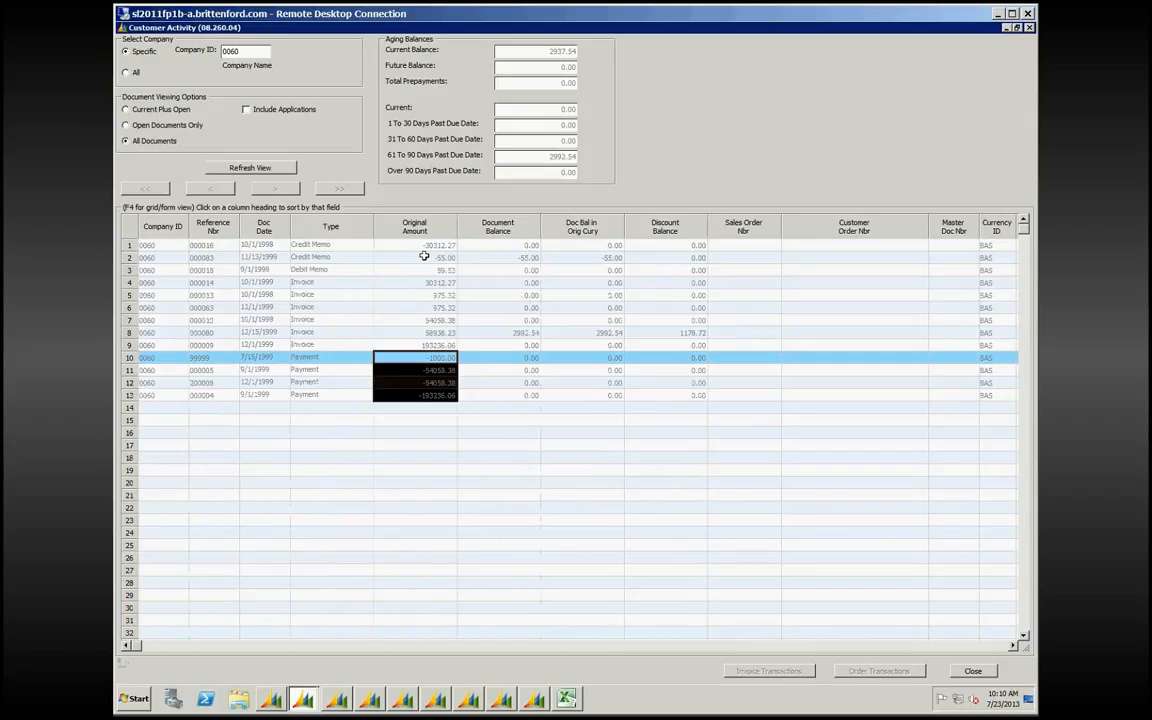
{"action": "left_click_drag", "start_coordinate": [420, 245], "coordinate": [437, 268]}
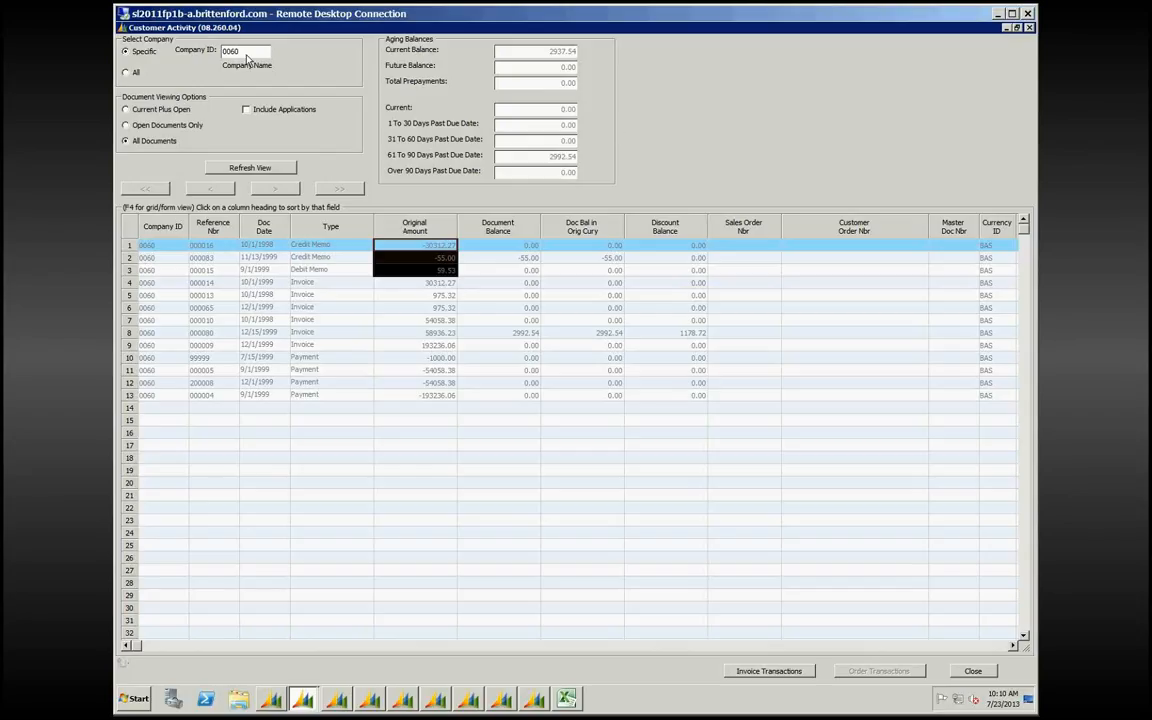
Step: View the invoice transactions of the first listed invoice enlarged, examine the first detail line's unit price, and close the document
{"action": "left_click", "coordinate": [395, 283]}
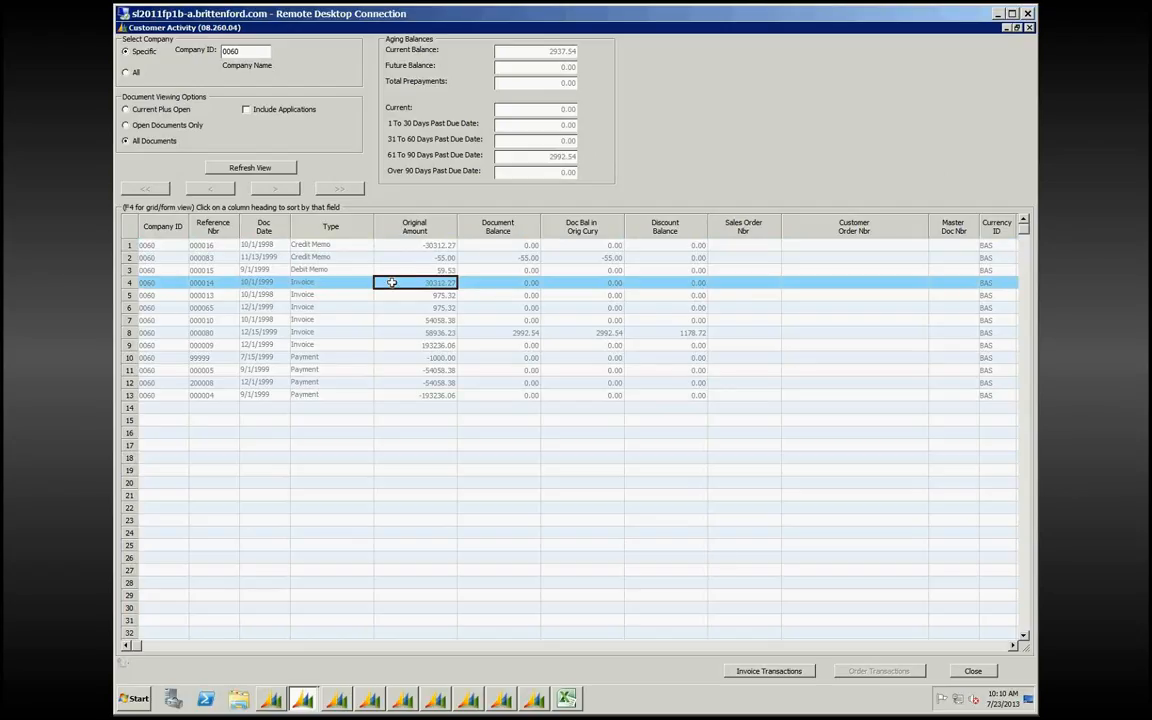
{"action": "left_click", "coordinate": [760, 672]}
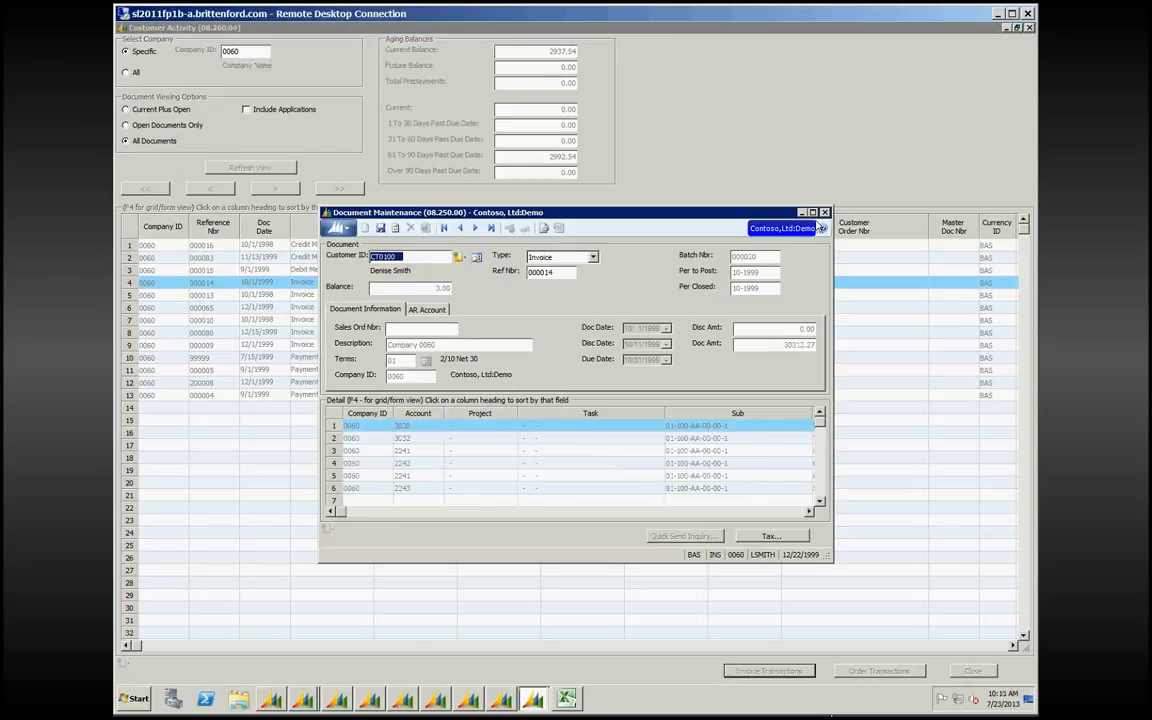
{"action": "left_click", "coordinate": [813, 214]}
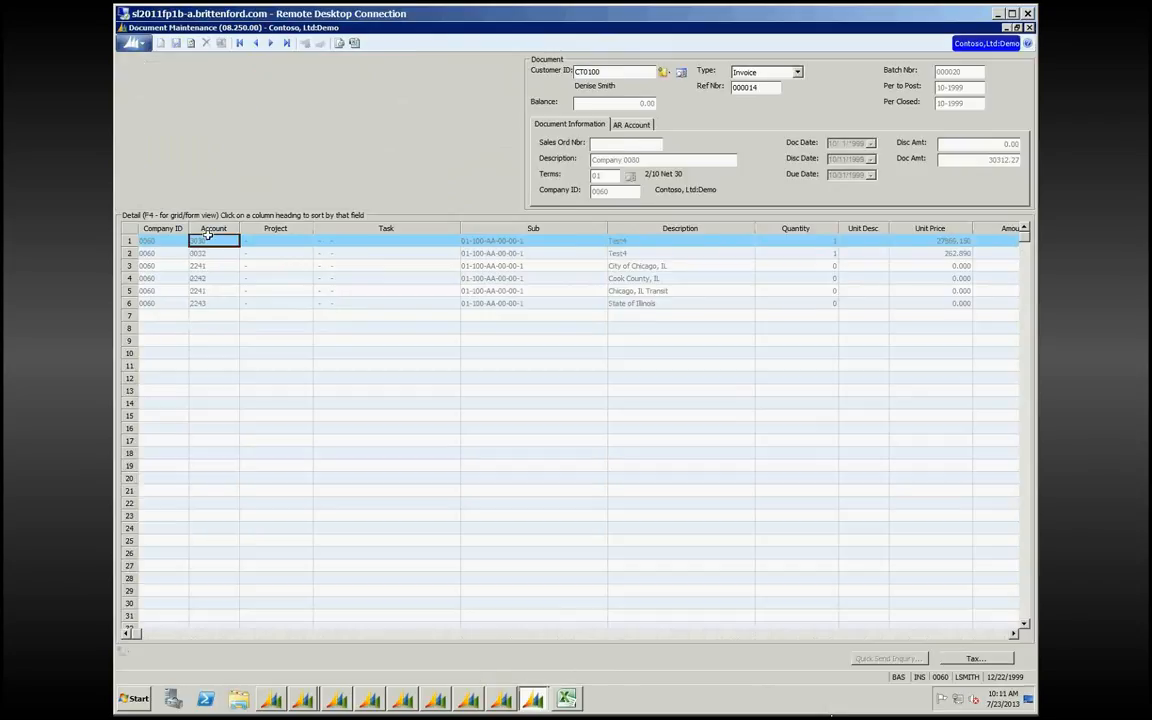
{"action": "left_click", "coordinate": [951, 242]}
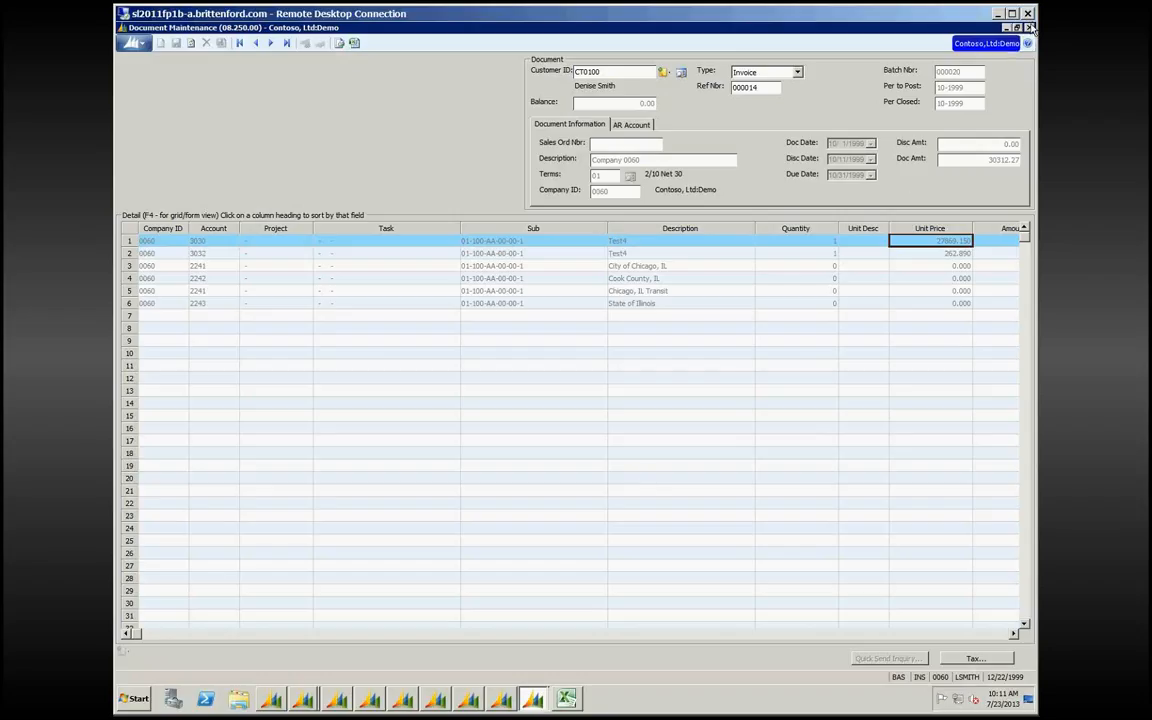
{"action": "left_click", "coordinate": [1029, 27]}
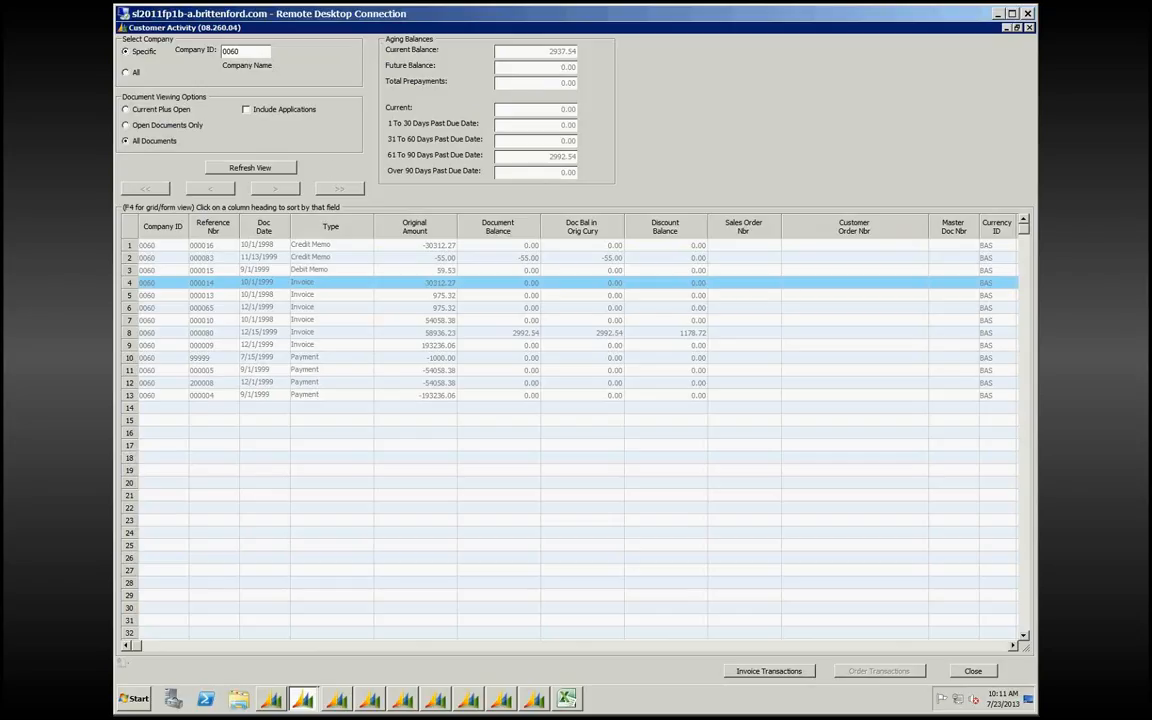
Step: Close the customer's activity and examine the customer's history by period for the fiscal year
{"action": "left_click", "coordinate": [973, 671]}
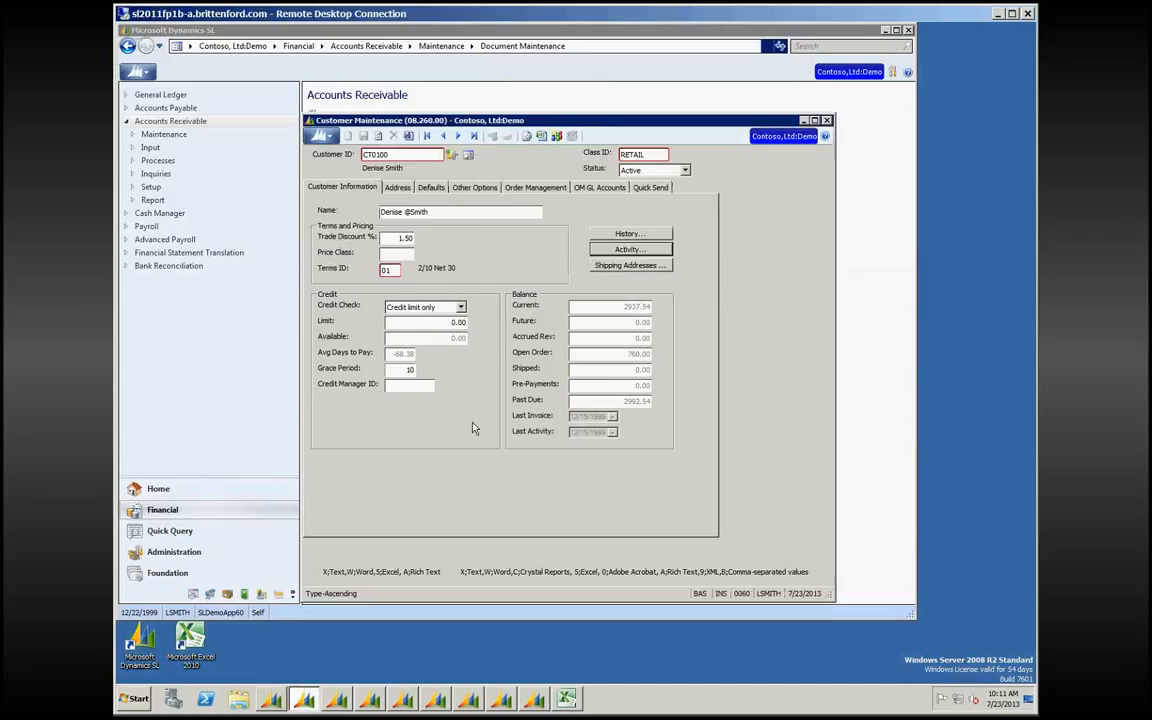
{"action": "left_click", "coordinate": [628, 235]}
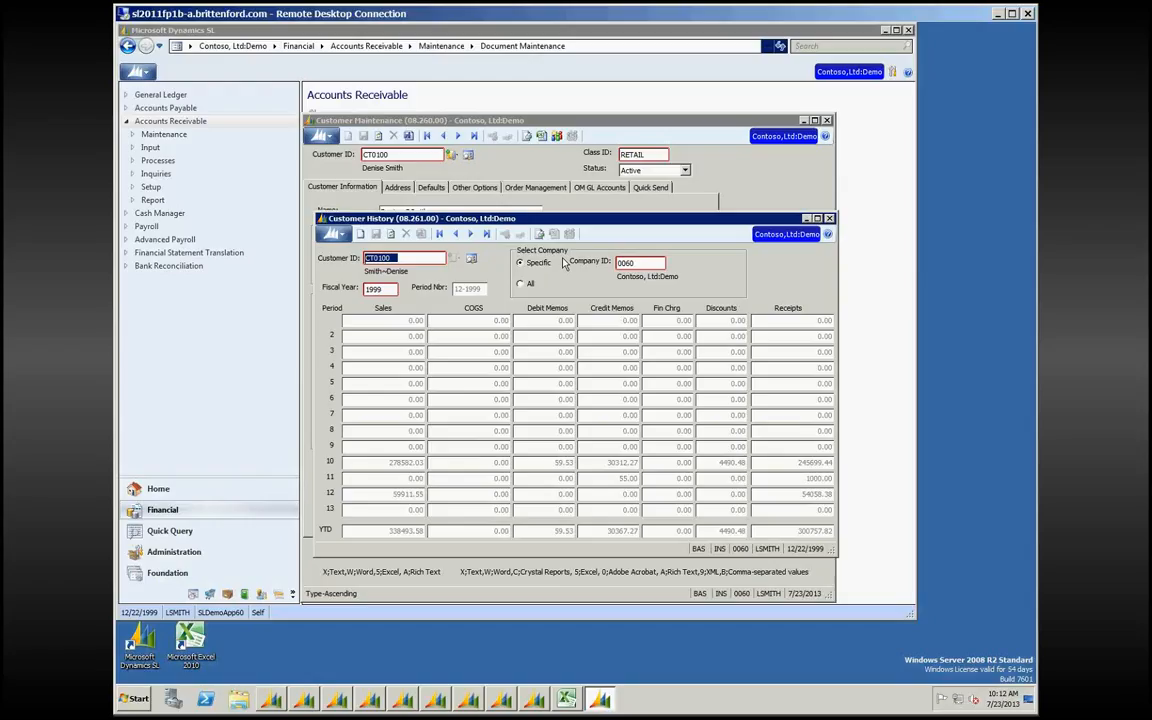
{"action": "left_click", "coordinate": [829, 218]}
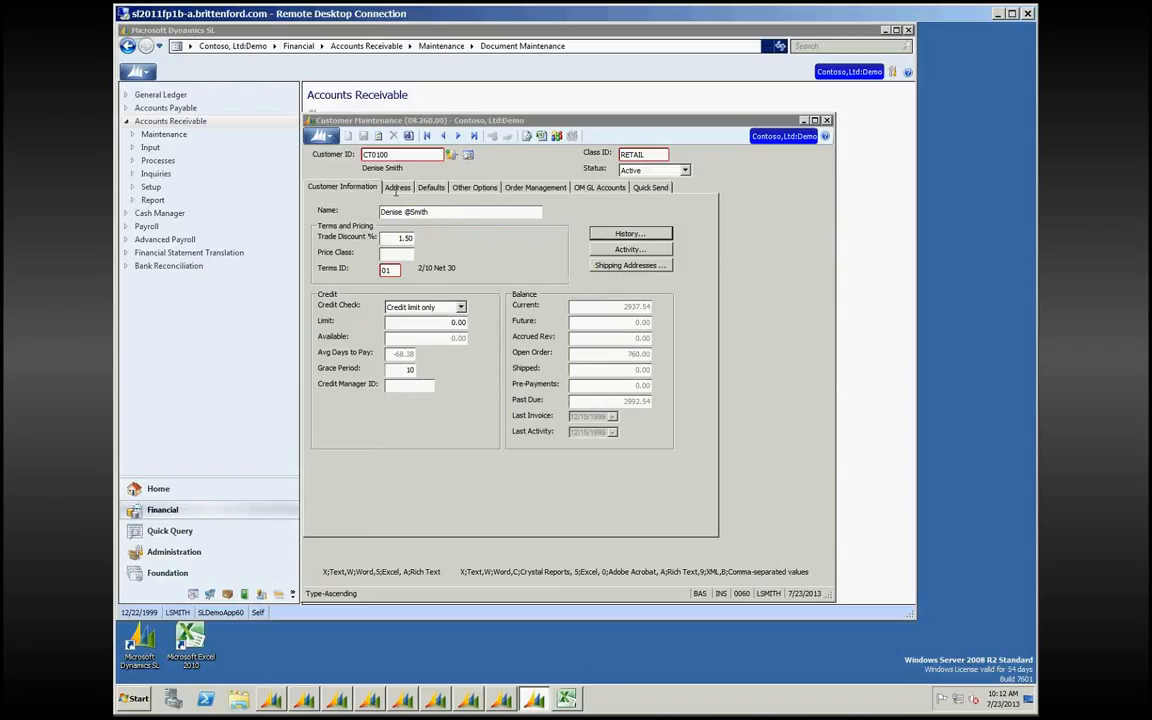
Step: Examine the customer's main and bill-to addresses and the default tax and GL accounts, including the prepayment account
{"action": "left_click", "coordinate": [396, 188]}
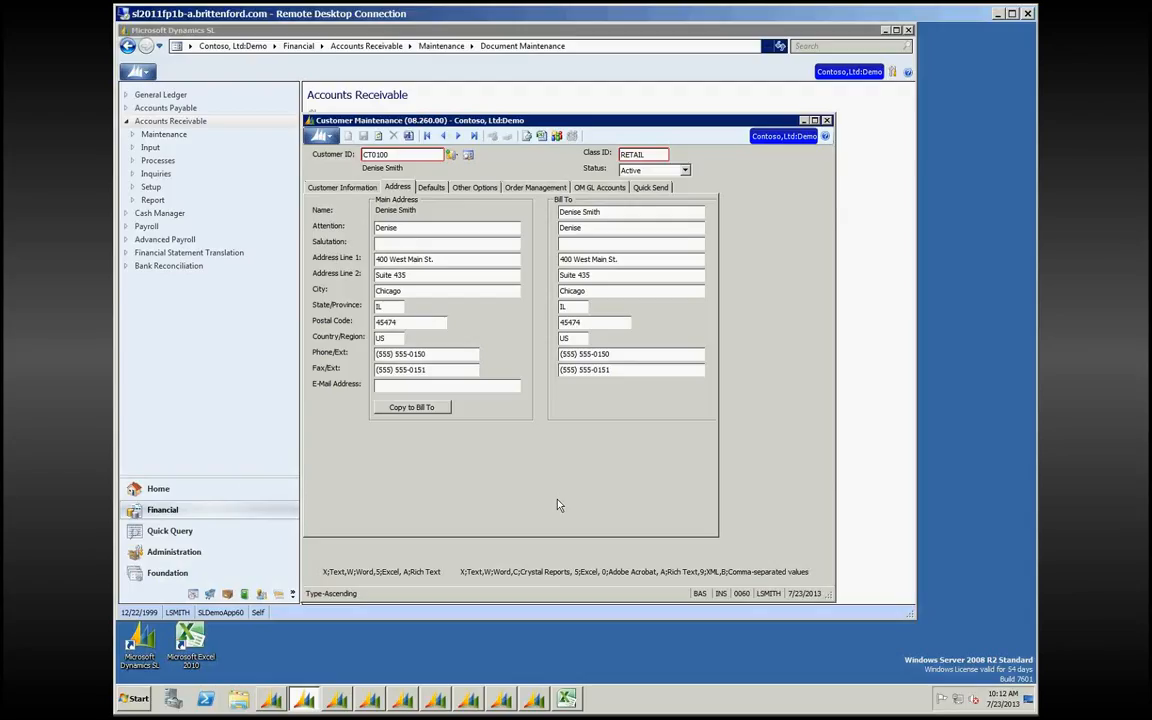
{"action": "left_click", "coordinate": [617, 211]}
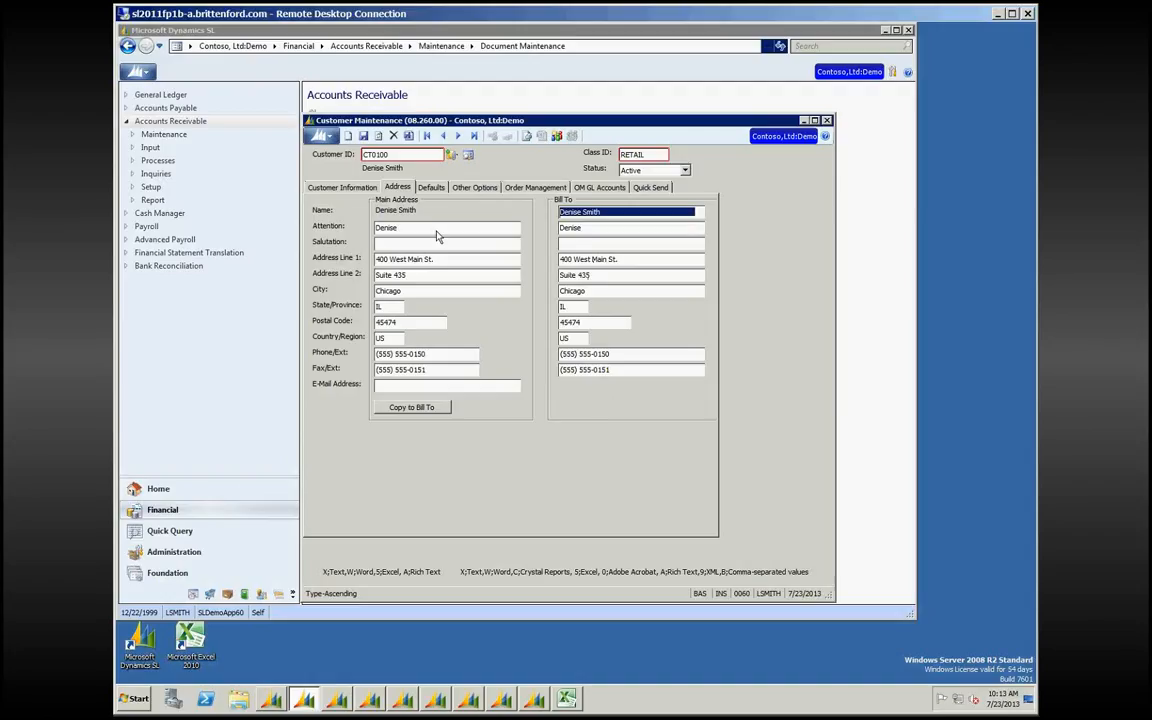
{"action": "left_click", "coordinate": [431, 187]}
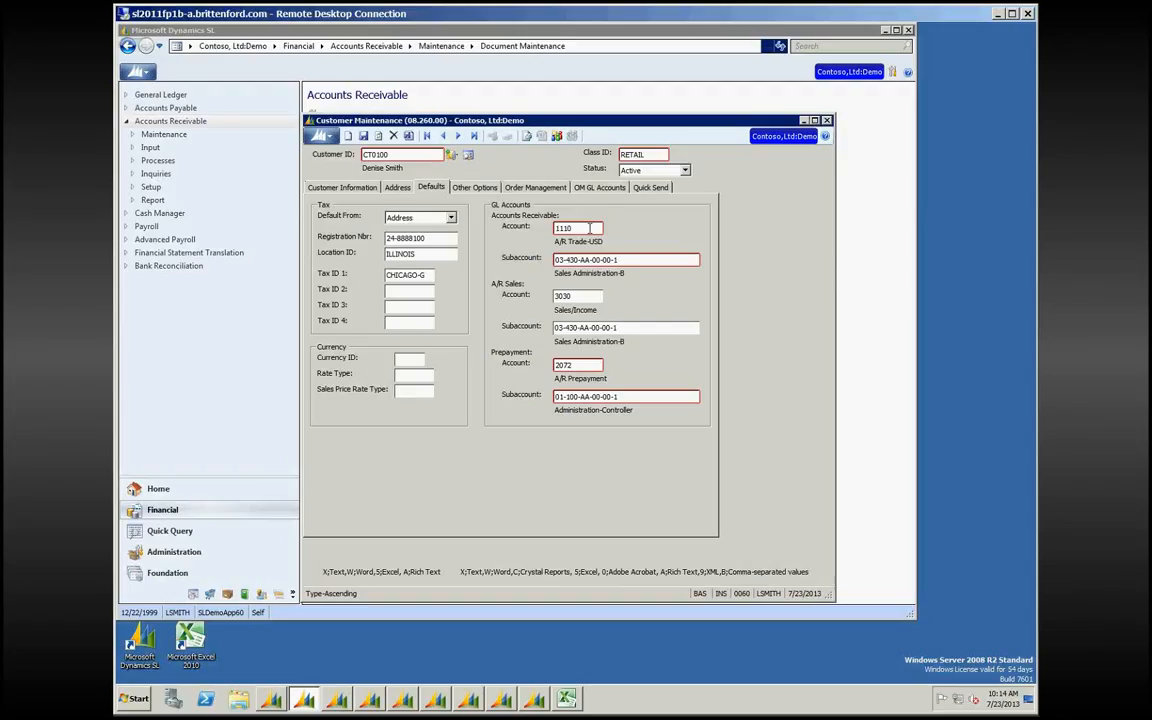
{"action": "double_click", "coordinate": [591, 365]}
Step: Review the customer's statement options and choose Open Item as the statement format
{"action": "left_click", "coordinate": [476, 190]}
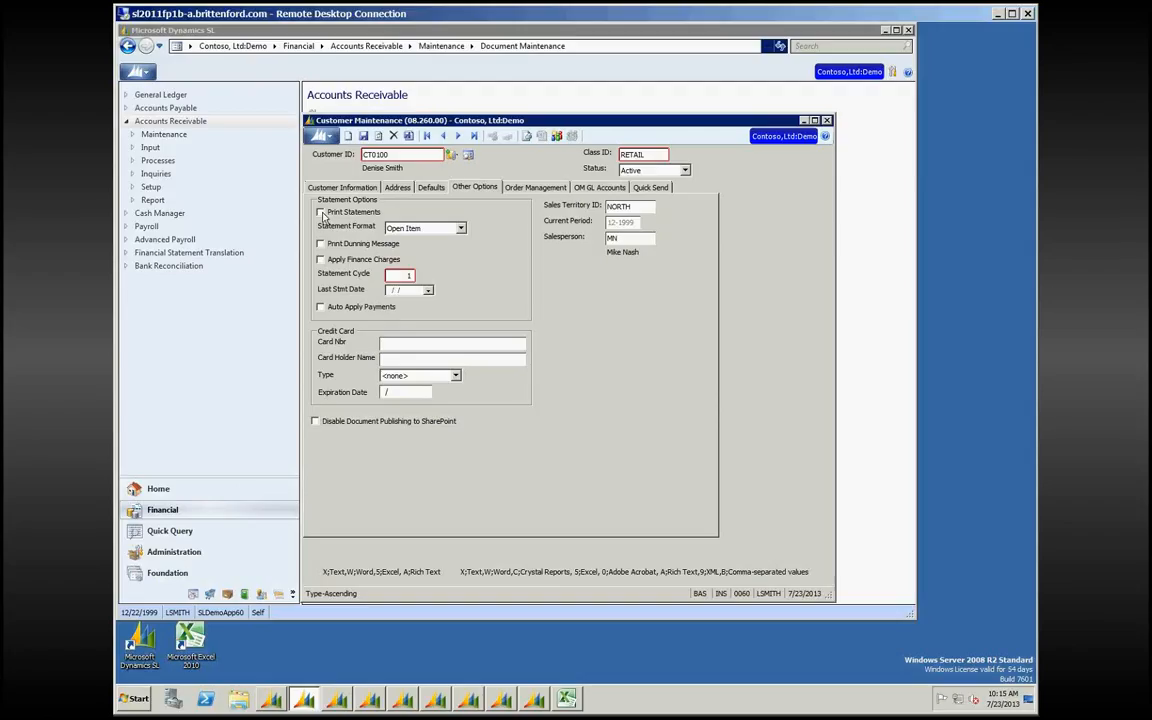
{"action": "left_click", "coordinate": [460, 228]}
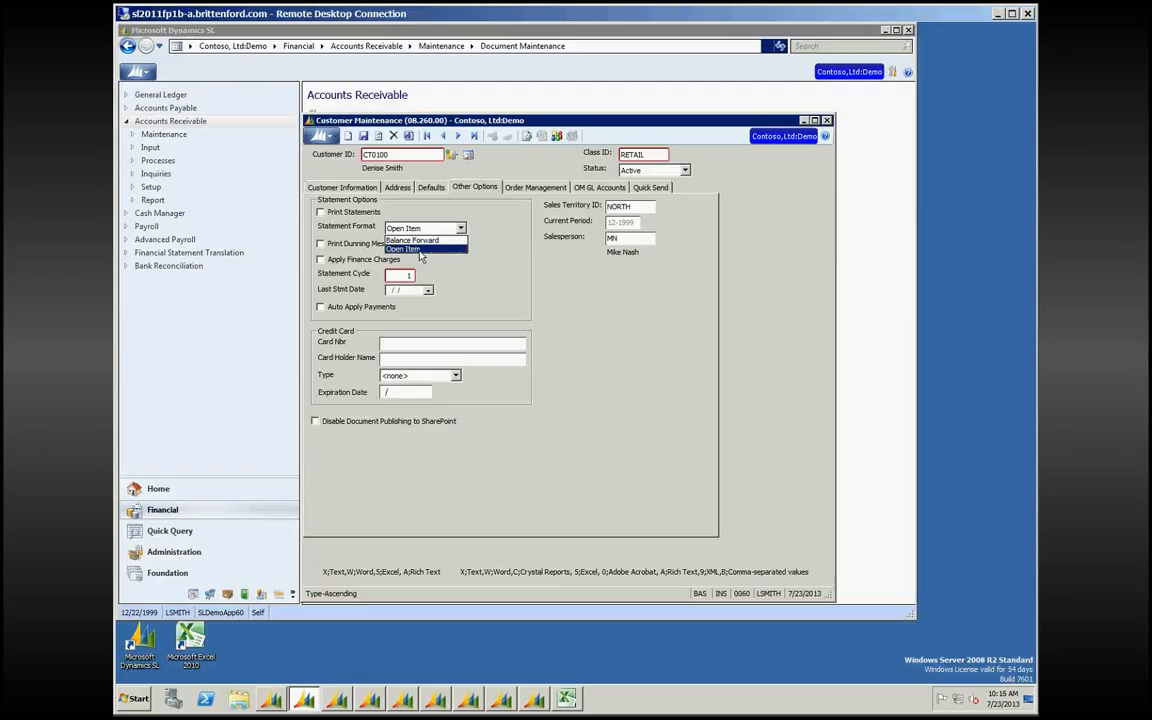
{"action": "left_click", "coordinate": [420, 249]}
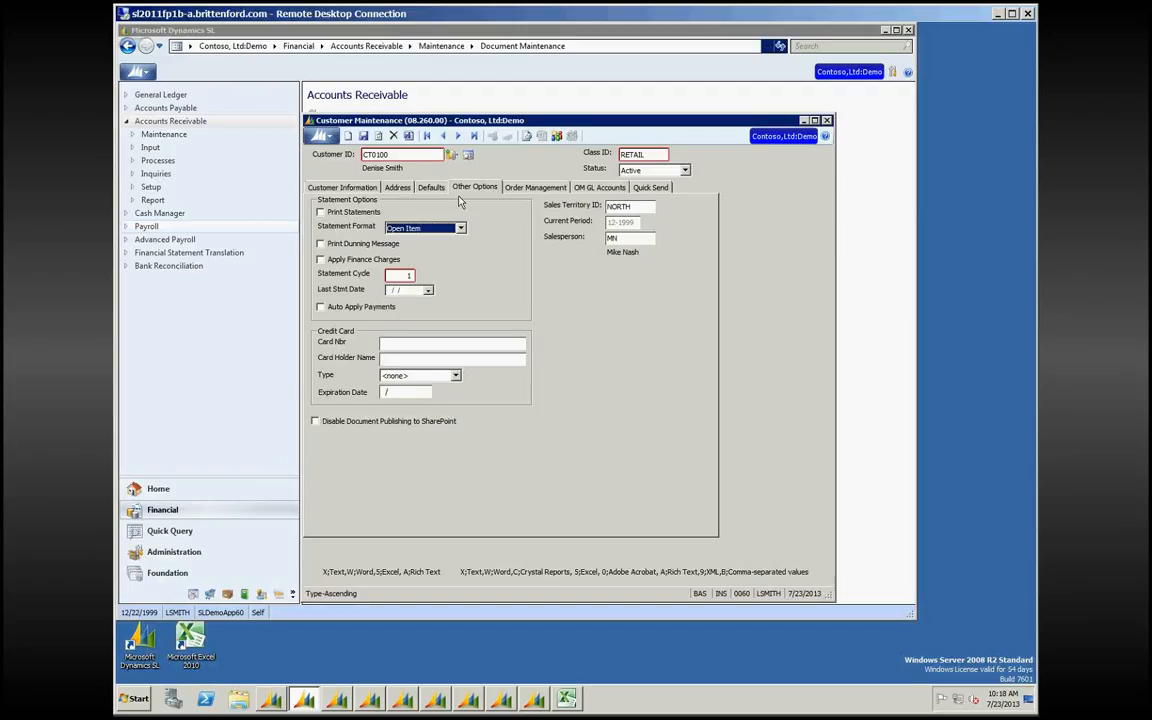
Step: Examine the customer's order management defaults and processing options and the order management GL accounts
{"action": "left_click", "coordinate": [515, 188]}
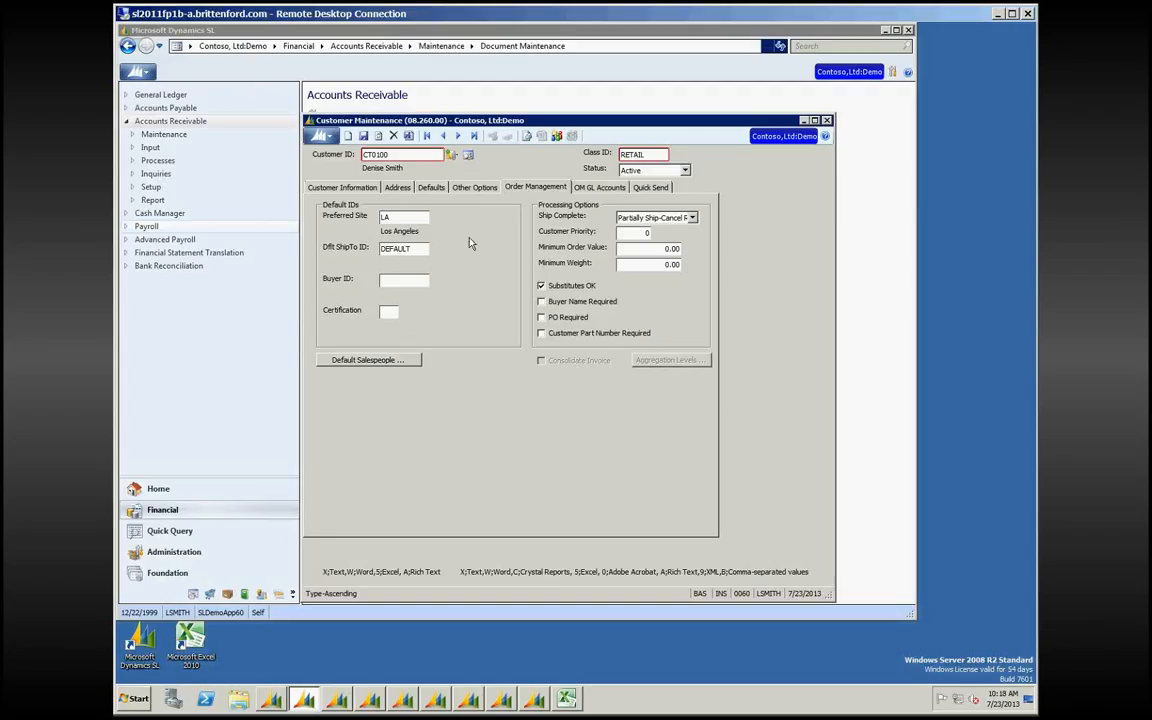
{"action": "left_click", "coordinate": [604, 188]}
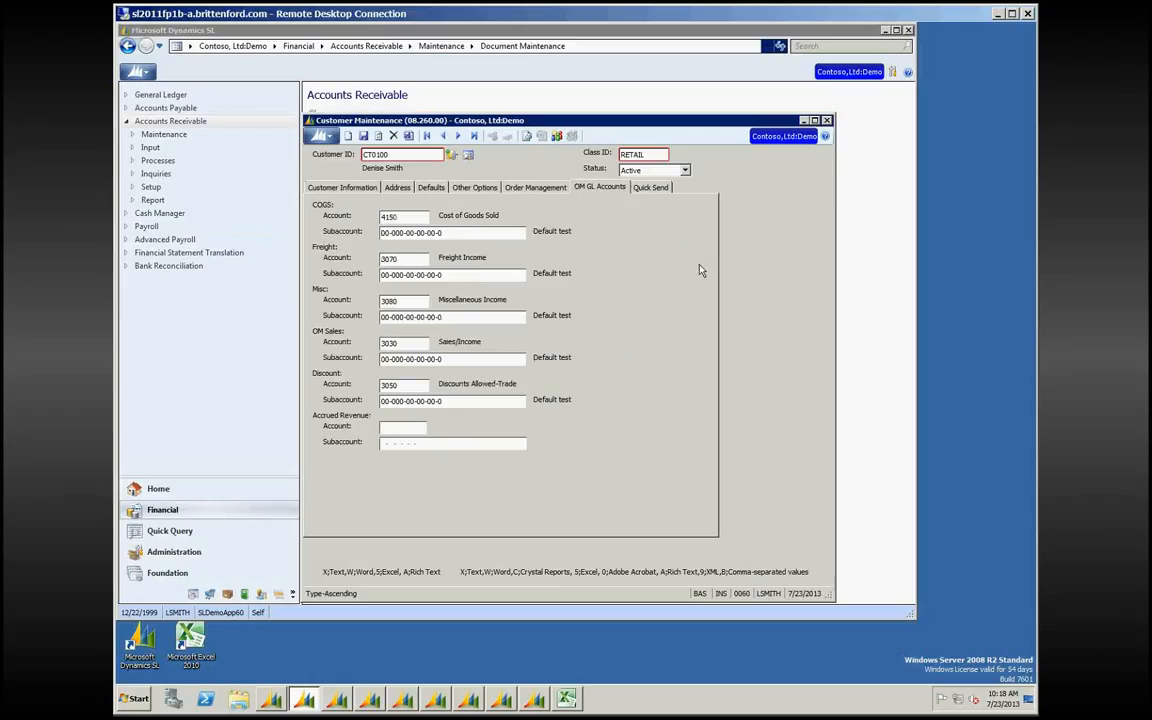
Step: Show the customer's AR Invoice/Memo Quick Send entry in form view
{"action": "left_click", "coordinate": [651, 188]}
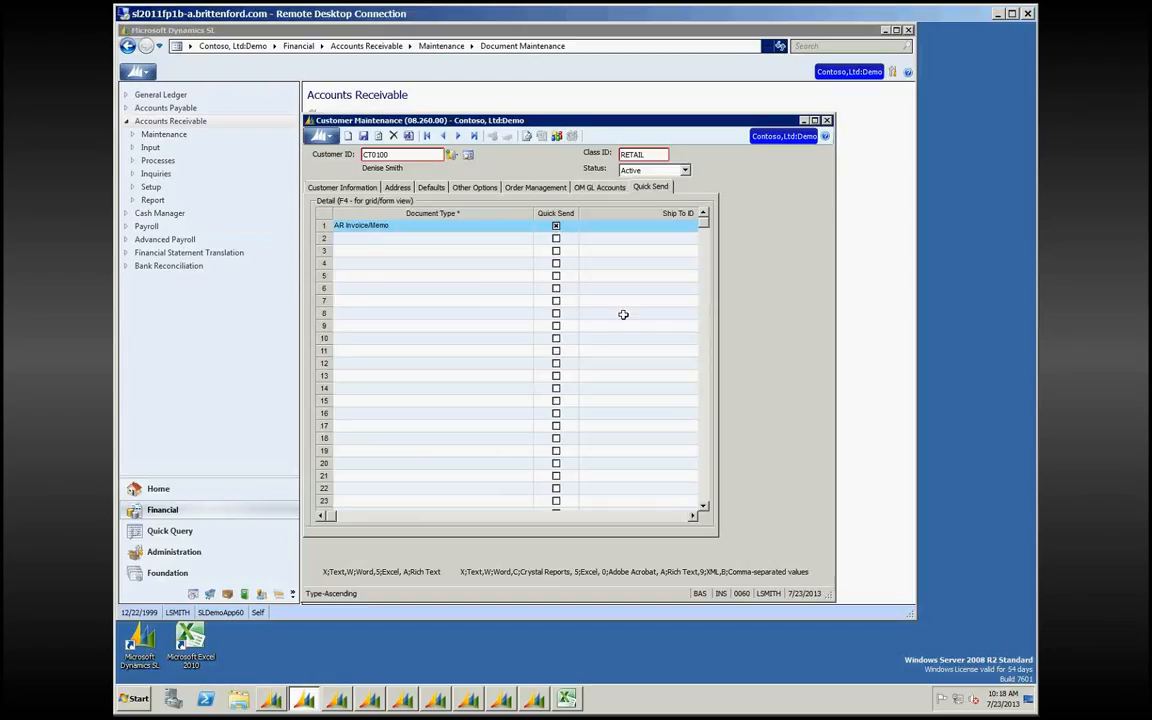
{"action": "left_click", "coordinate": [445, 225]}
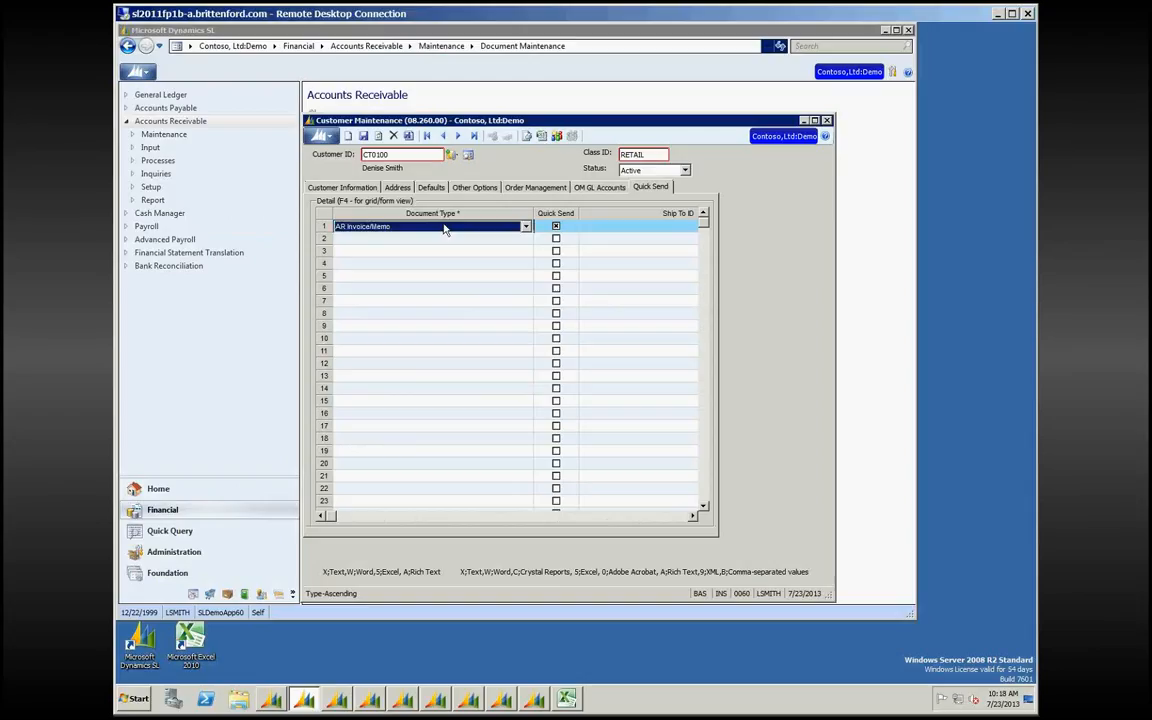
{"action": "key", "text": "F4"}
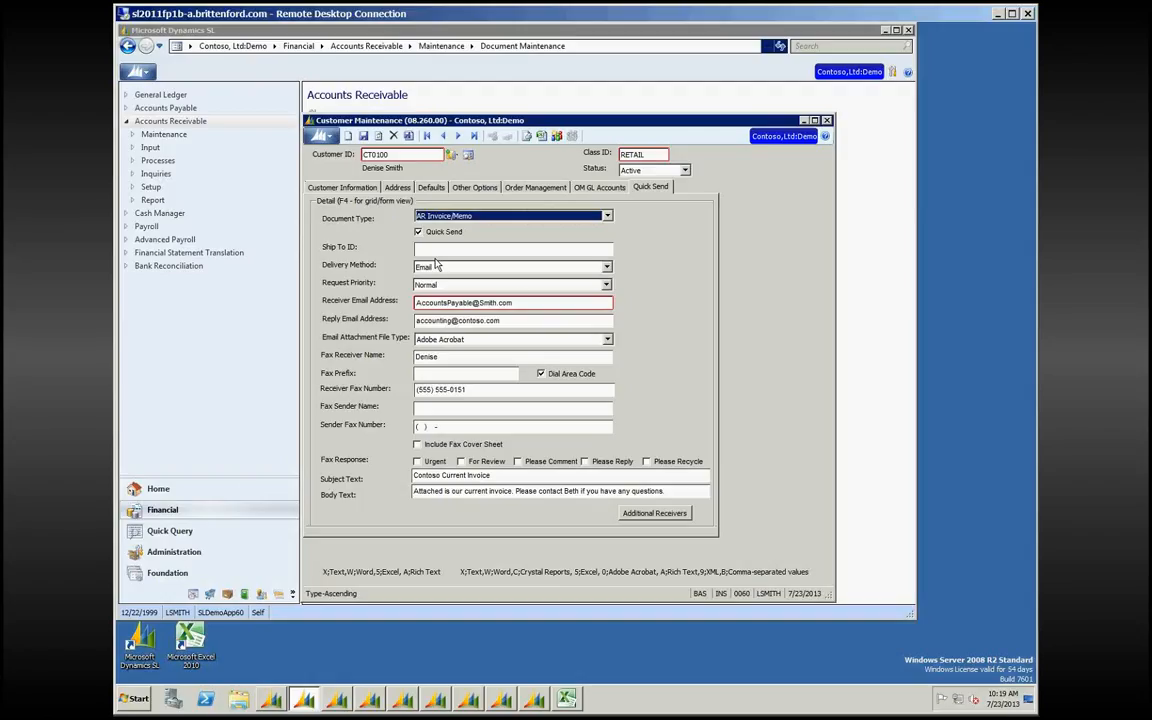
Step: Examine the receiver and reply e-mail addresses, and choose Adobe Acrobat as the e-mail attachment file type
{"action": "left_click", "coordinate": [520, 298]}
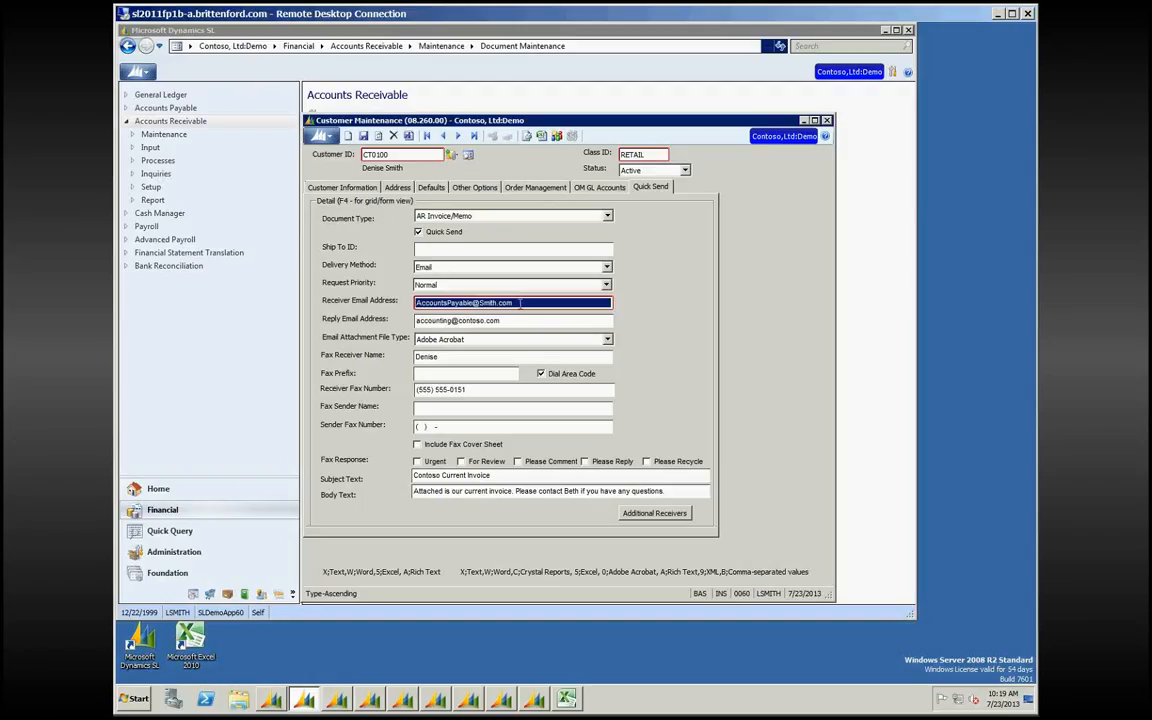
{"action": "left_click", "coordinate": [512, 321]}
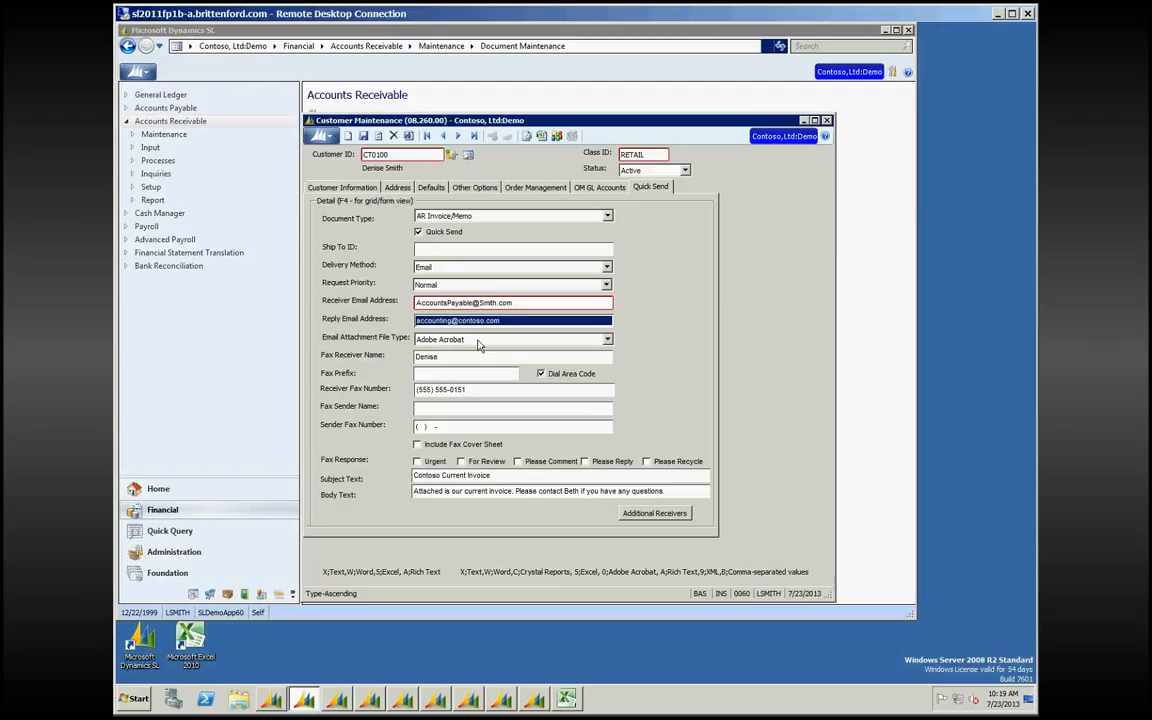
{"action": "left_click", "coordinate": [607, 340]}
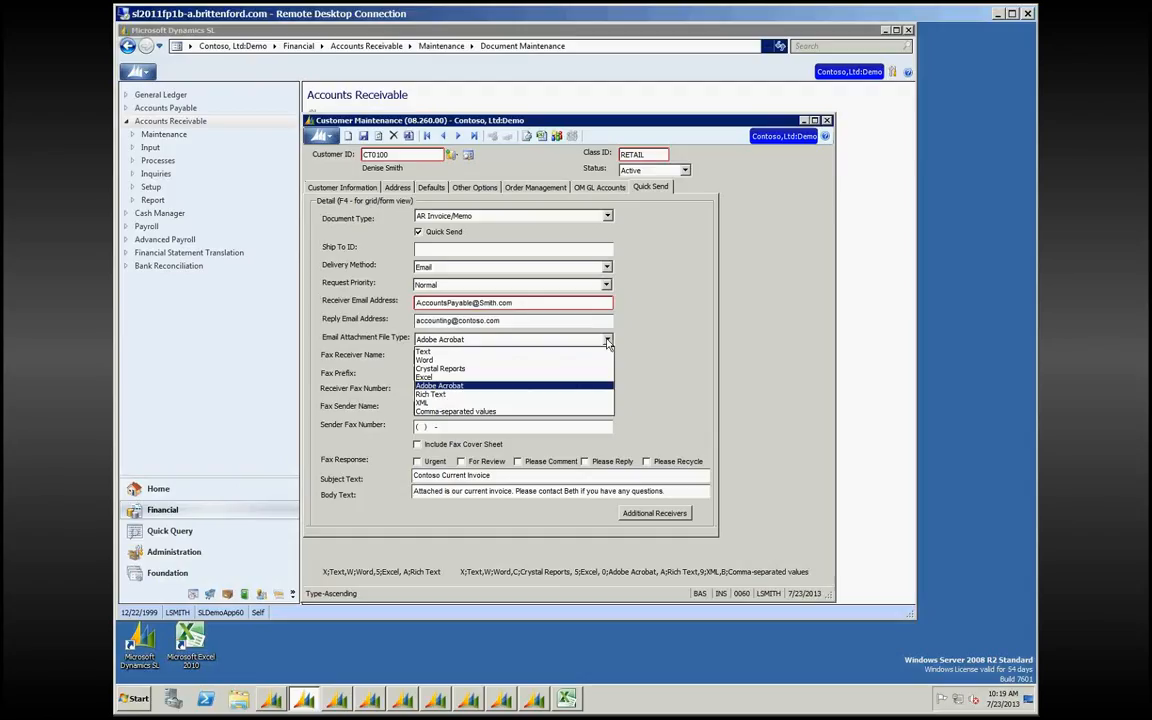
{"action": "left_click", "coordinate": [455, 388]}
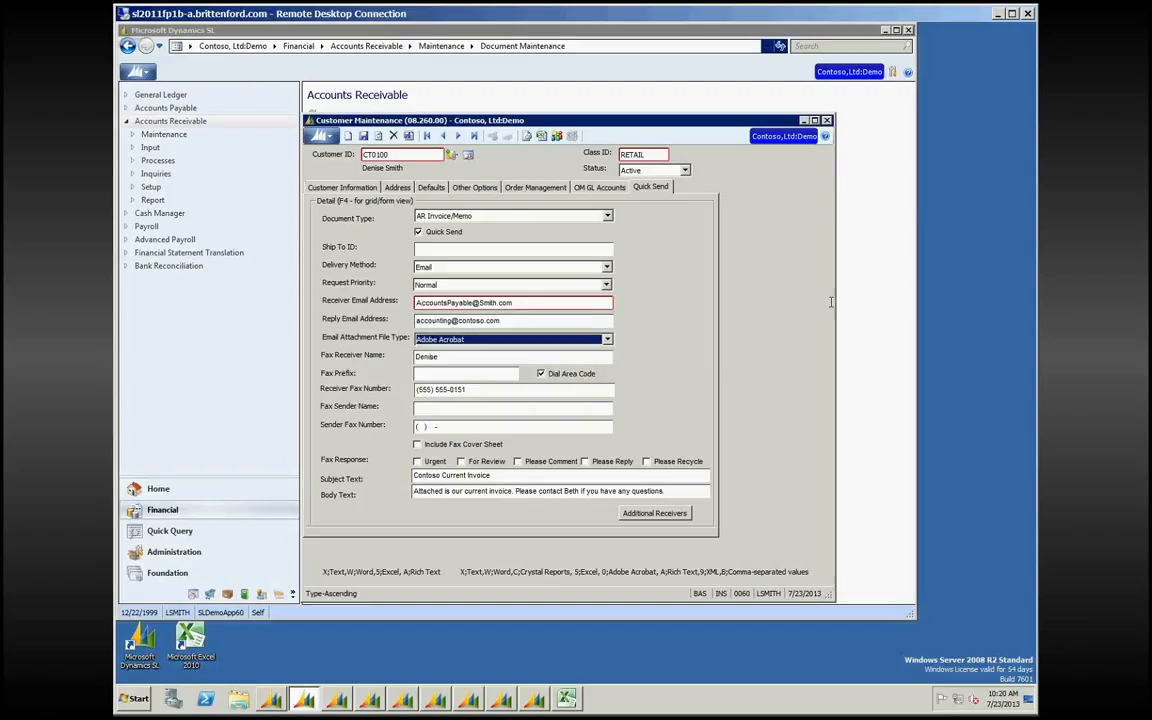
Step: Examine the fax receiver and sender fields and the subject and body text of the Quick Send message
{"action": "left_click", "coordinate": [481, 356]}
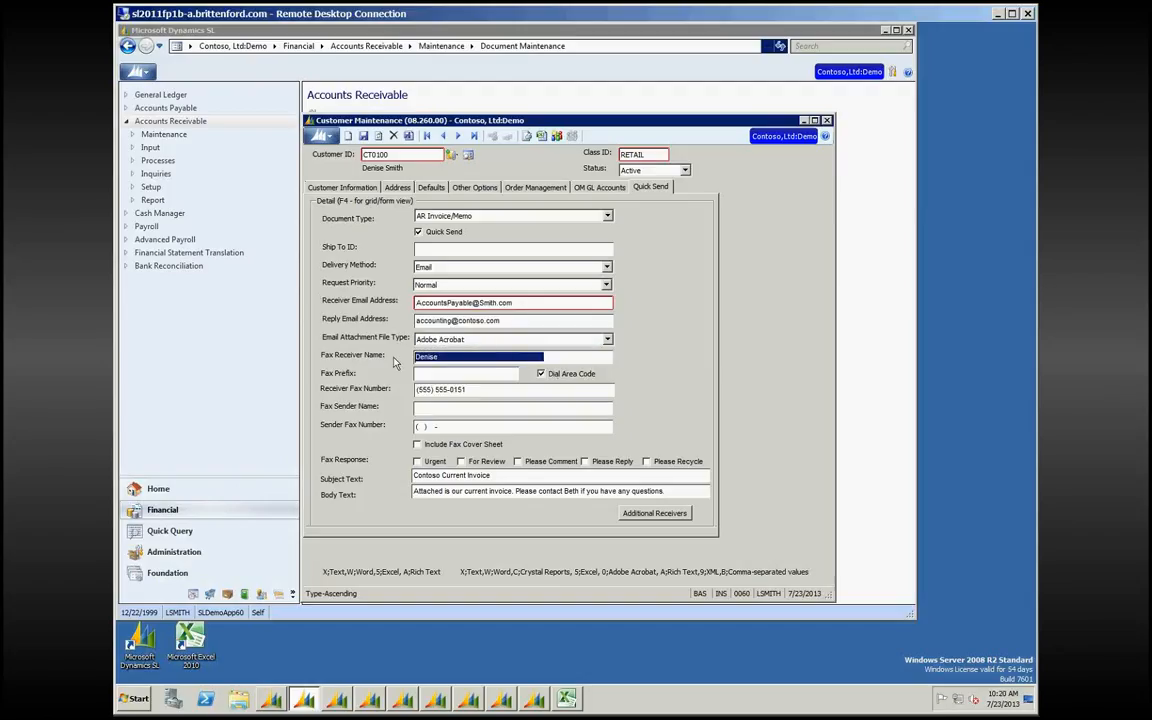
{"action": "left_click", "coordinate": [480, 389]}
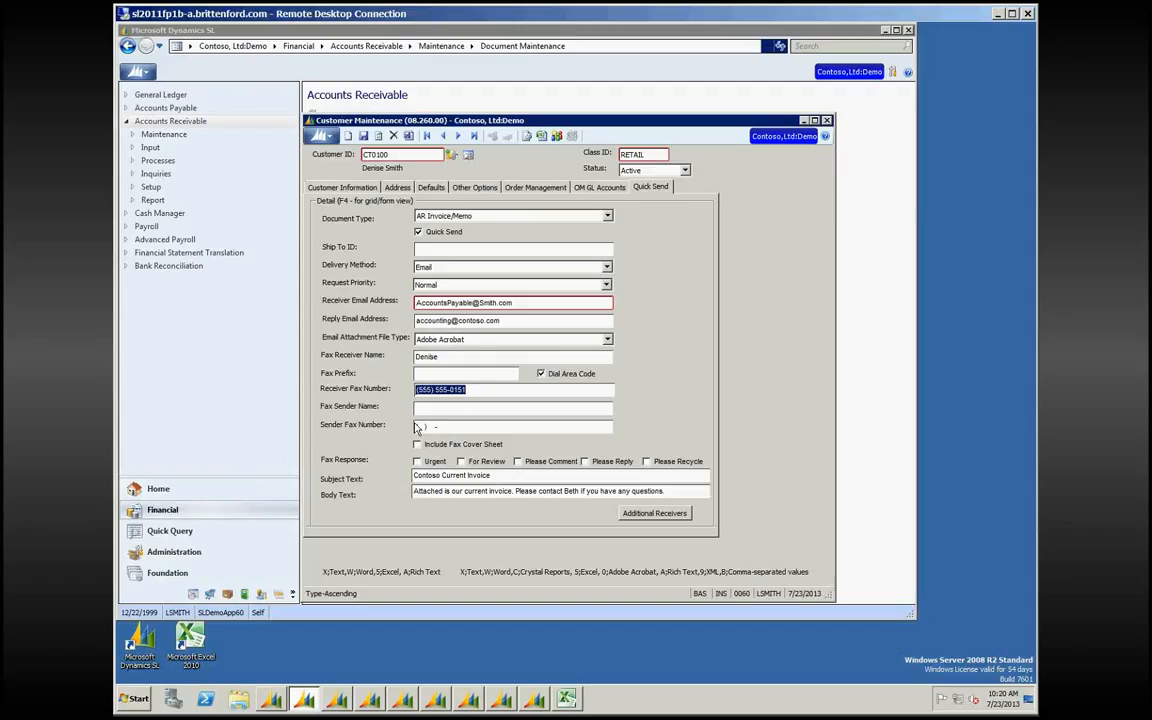
{"action": "key", "text": "Tab"}
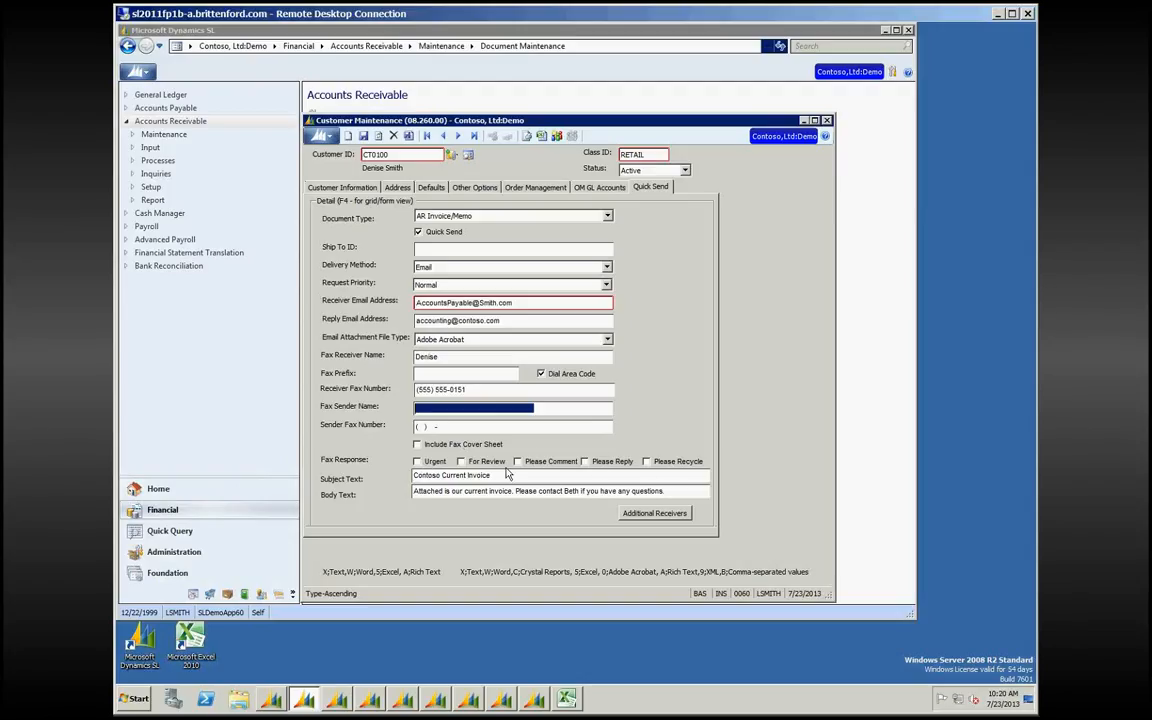
{"action": "left_click", "coordinate": [501, 478]}
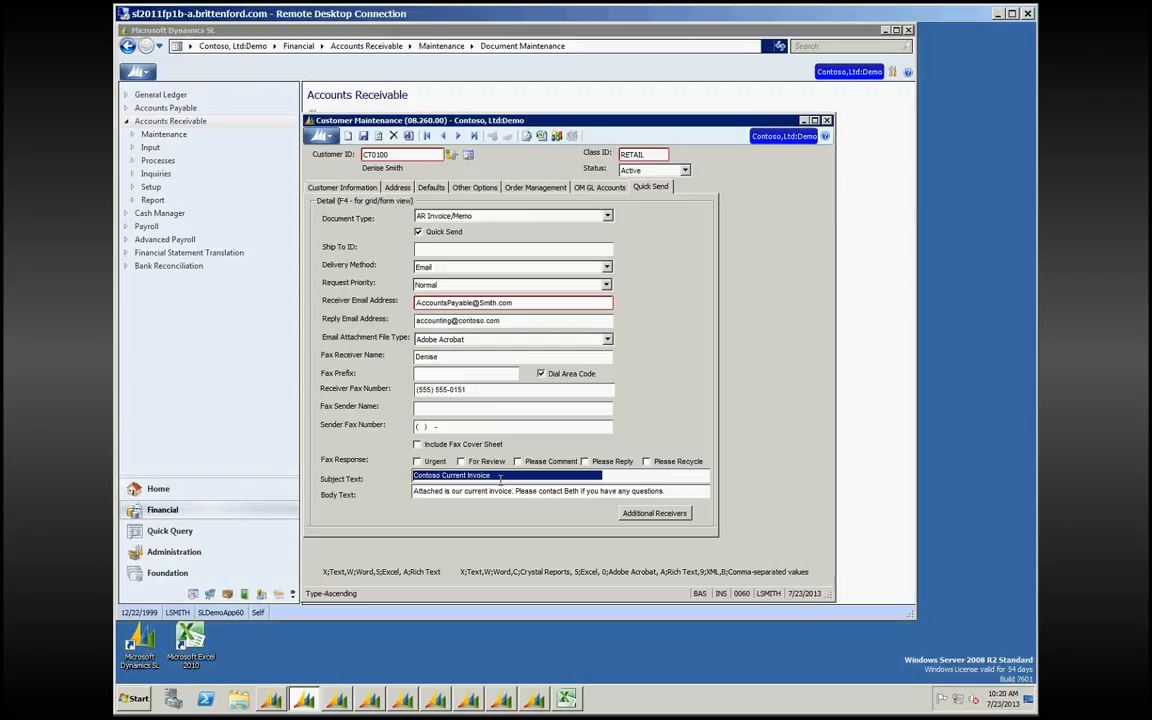
{"action": "key", "text": "Tab"}
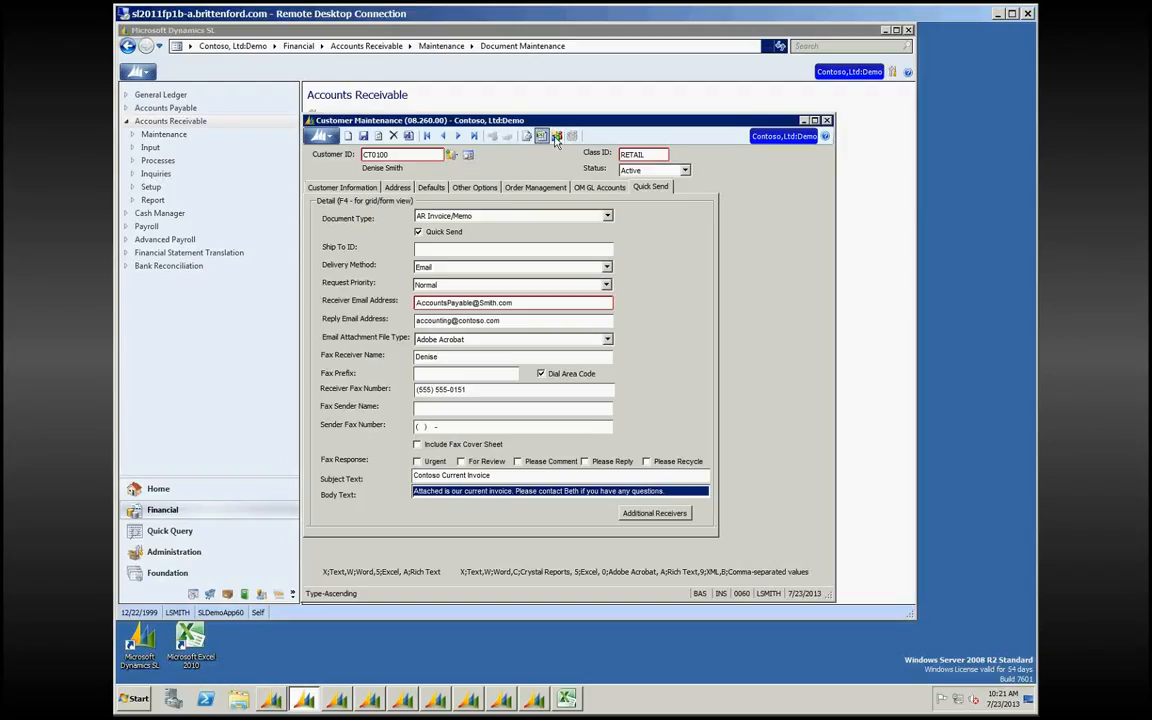
Step: Open the customer's attachments and preview the file SOW 186.pdf
{"action": "left_click", "coordinate": [452, 157]}
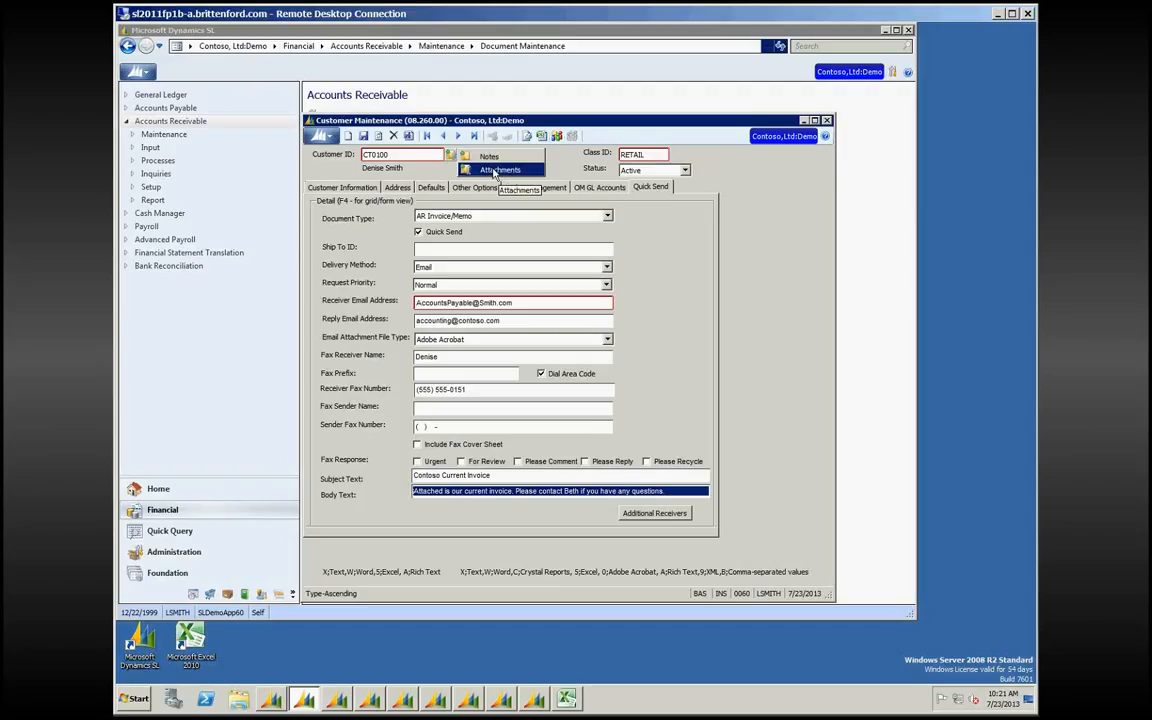
{"action": "left_click", "coordinate": [495, 172]}
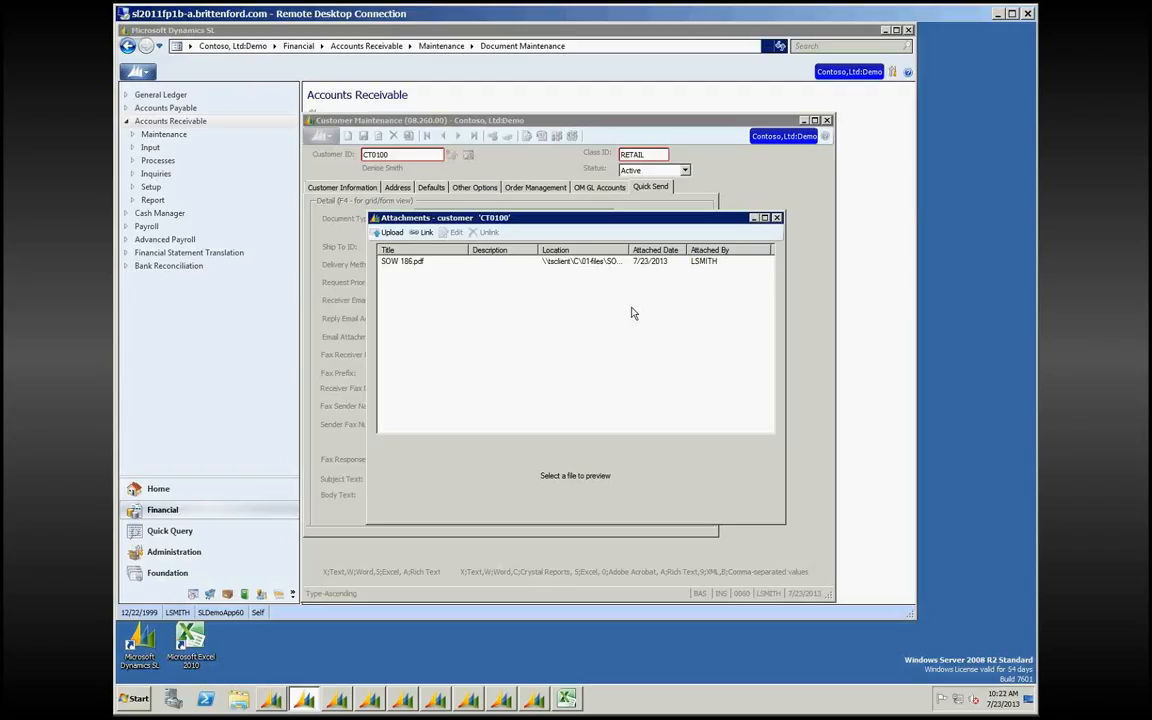
{"action": "double_click", "coordinate": [400, 260]}
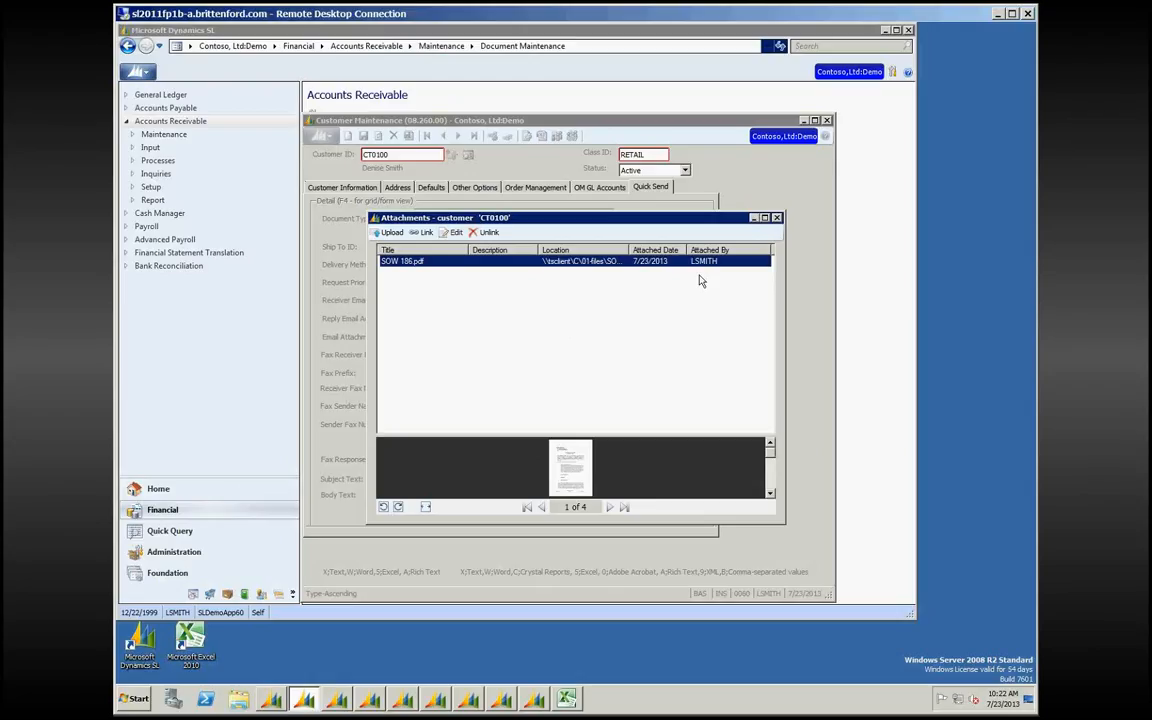
Step: Close the attachments, read the help topic for Customer Maintenance (08.260.00), and expand the Accounts Receivable help contents
{"action": "left_click", "coordinate": [776, 217]}
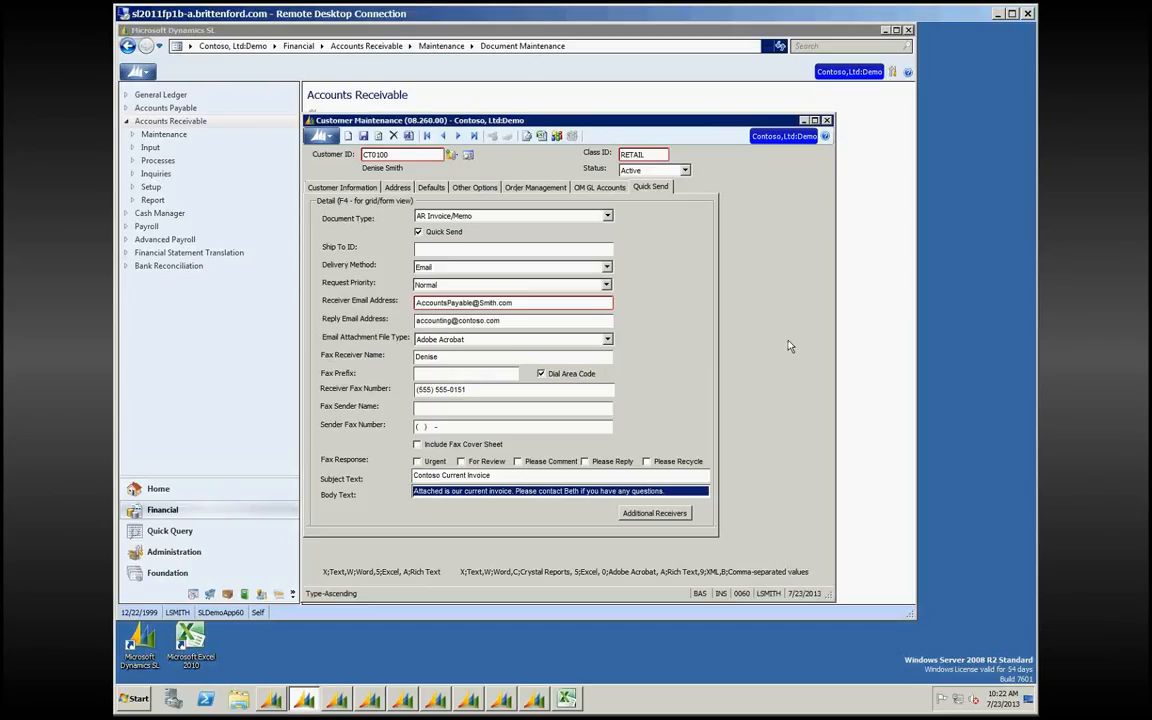
{"action": "left_click", "coordinate": [825, 137]}
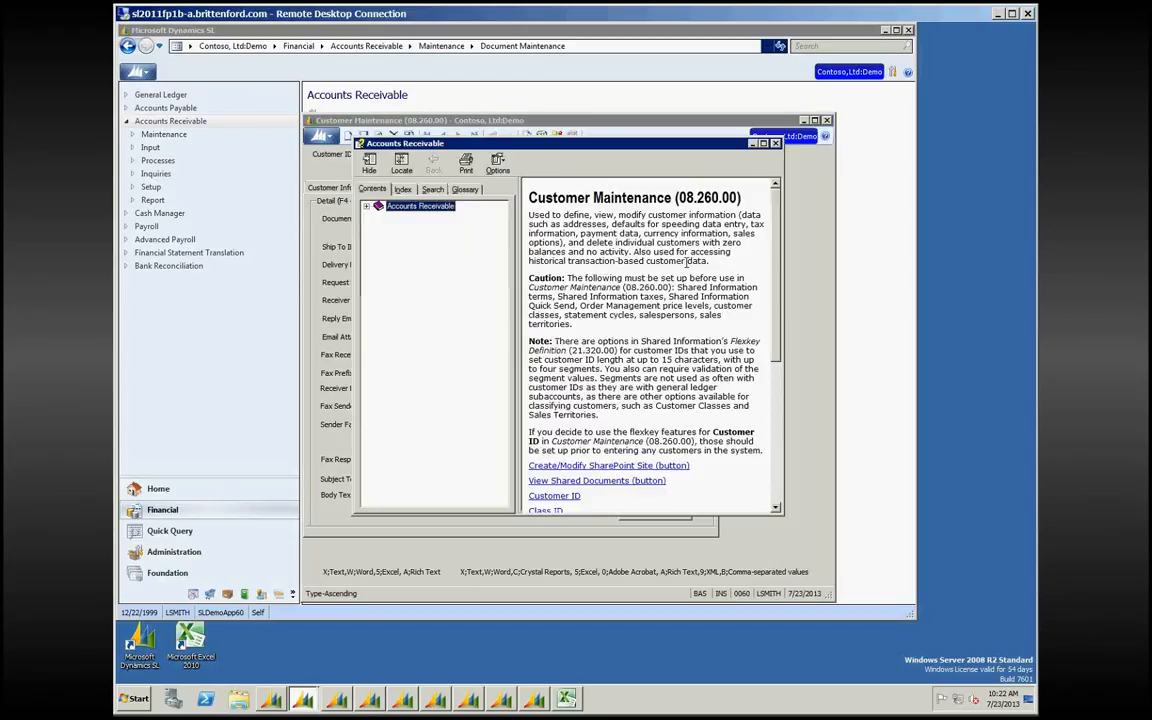
{"action": "left_click_drag", "start_coordinate": [612, 143], "coordinate": [768, 226]}
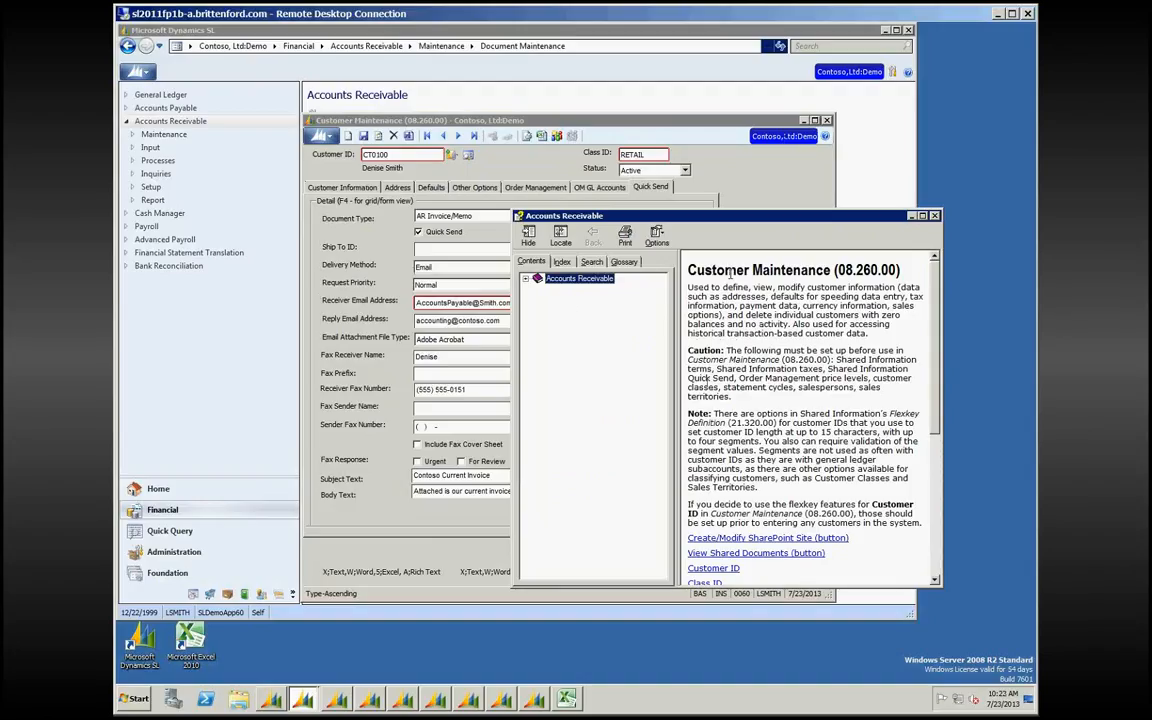
{"action": "left_click_drag", "start_coordinate": [936, 405], "coordinate": [937, 557]}
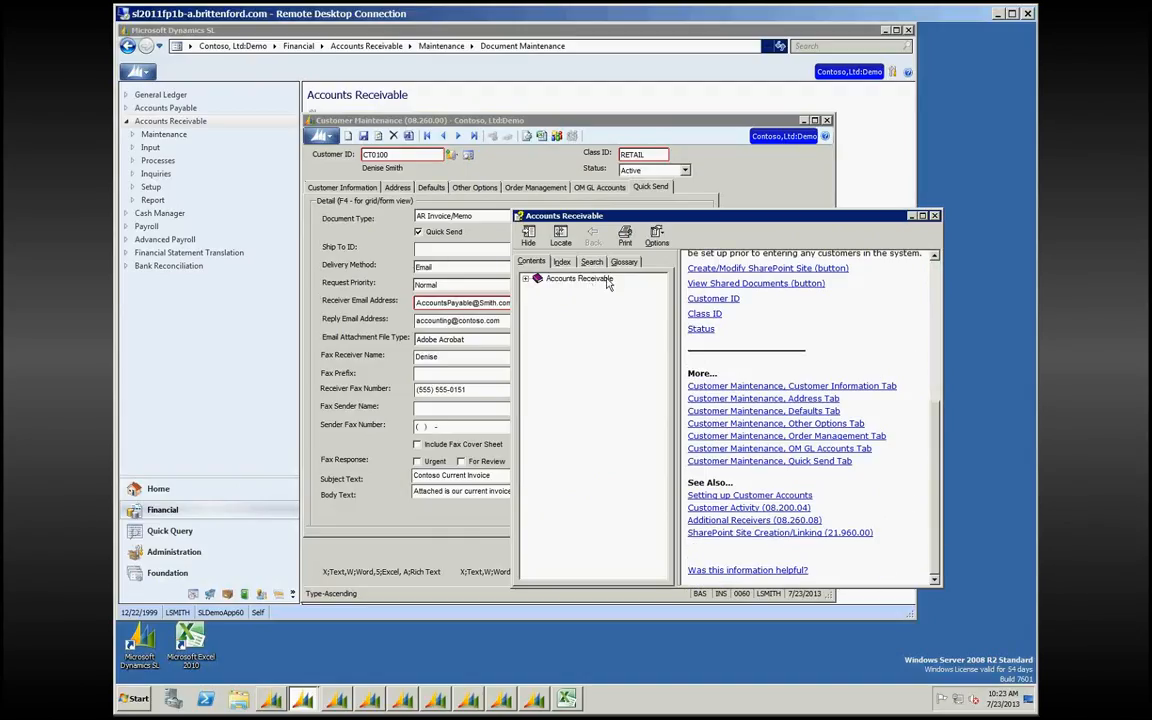
{"action": "left_click", "coordinate": [527, 280]}
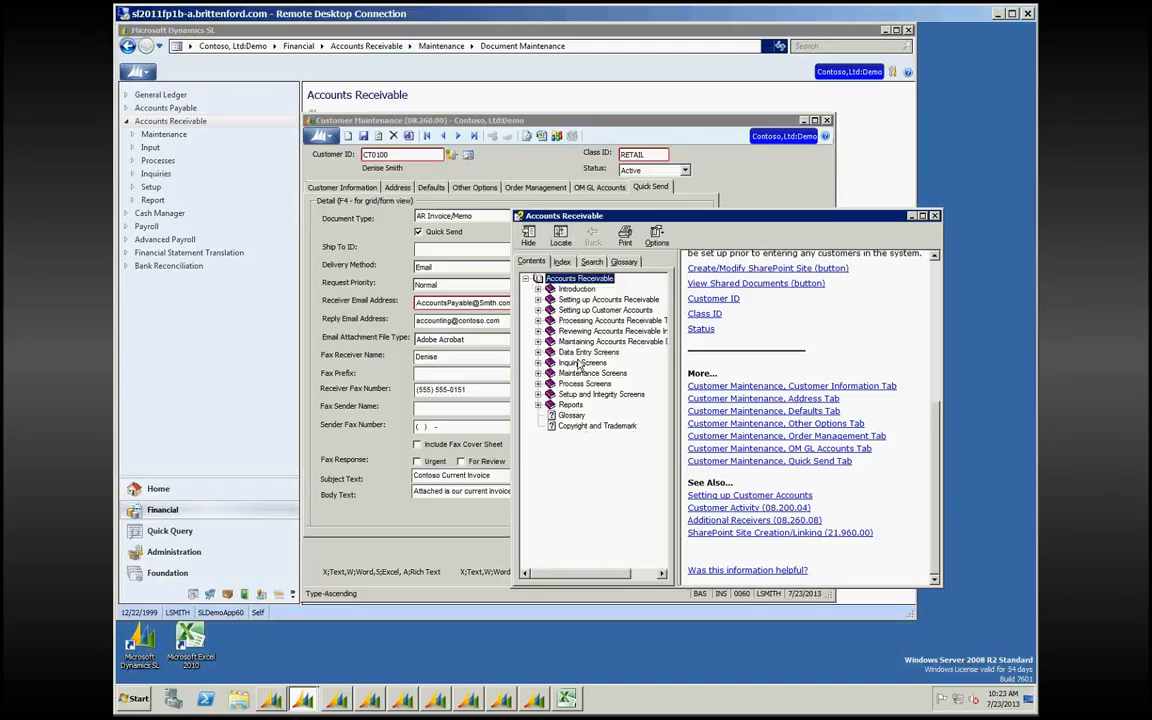
{"action": "left_click", "coordinate": [934, 215]}
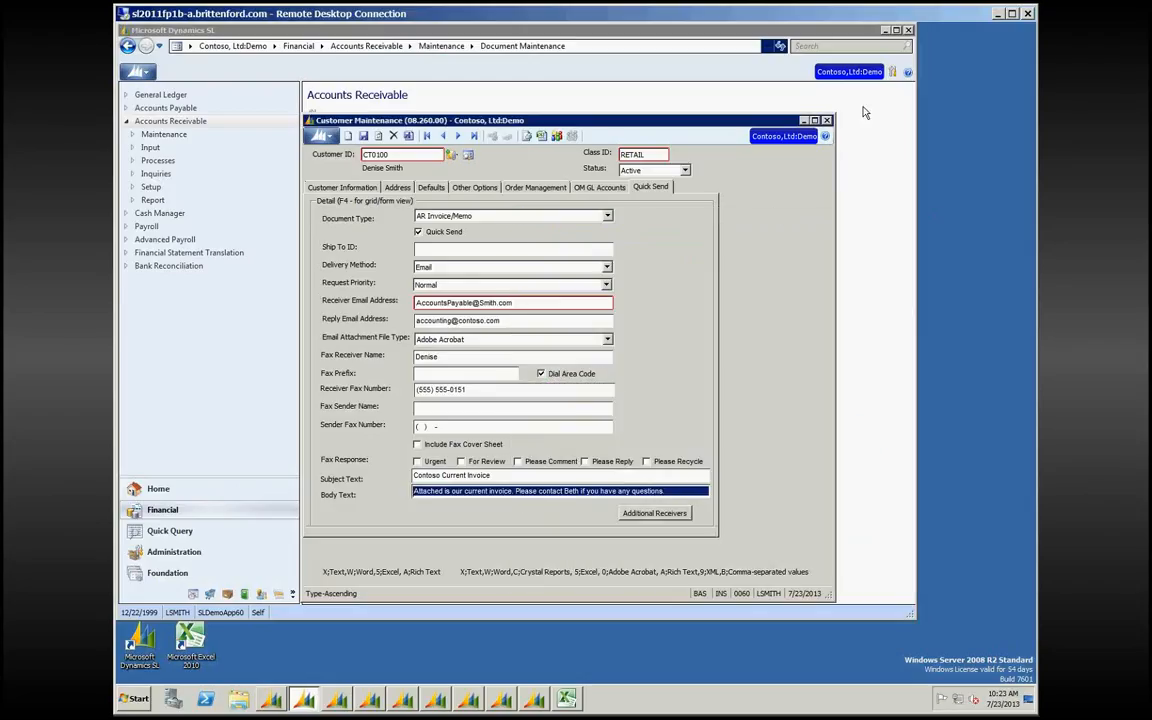
Step: Open the general Microsoft Dynamics SL help and browse its contents through to the 2011 to 2011 FP1 schema changes
{"action": "left_click", "coordinate": [909, 73]}
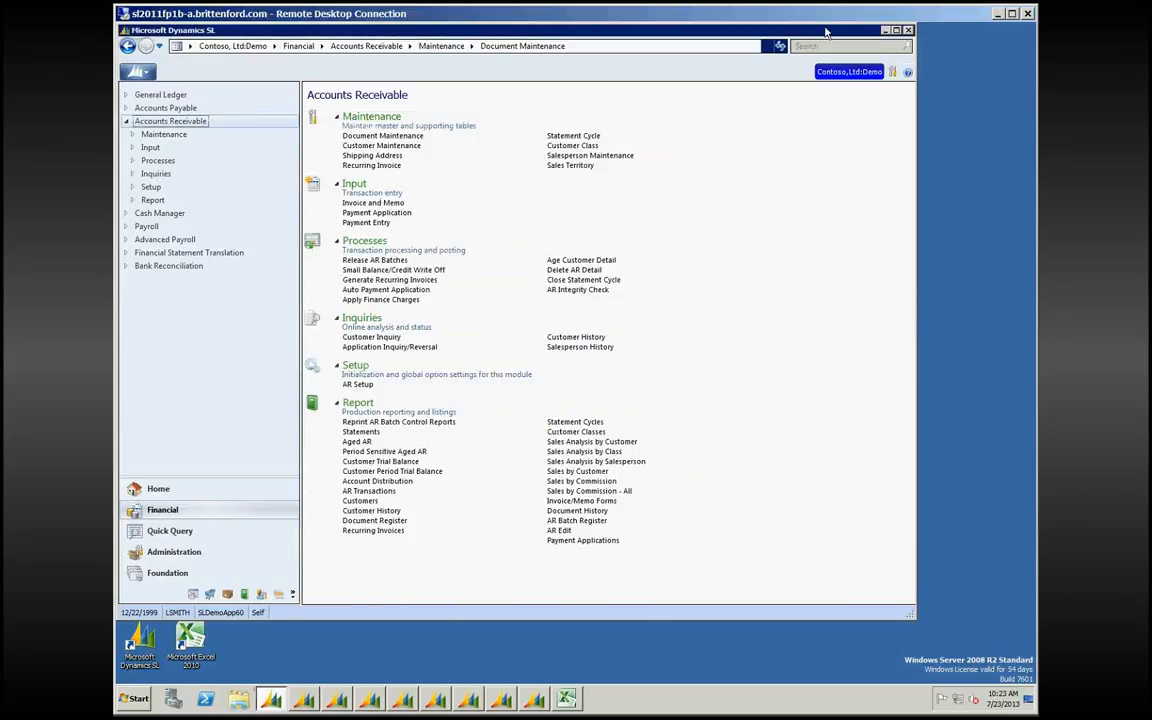
{"action": "left_click", "coordinate": [909, 74]}
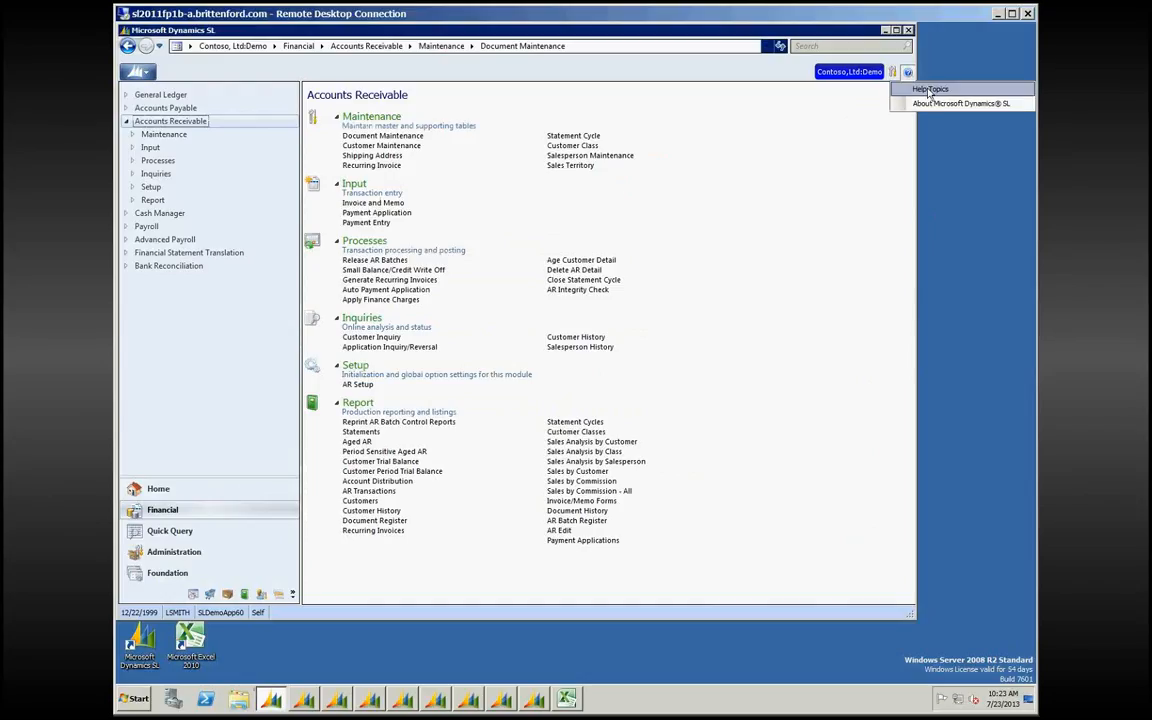
{"action": "left_click", "coordinate": [930, 90]}
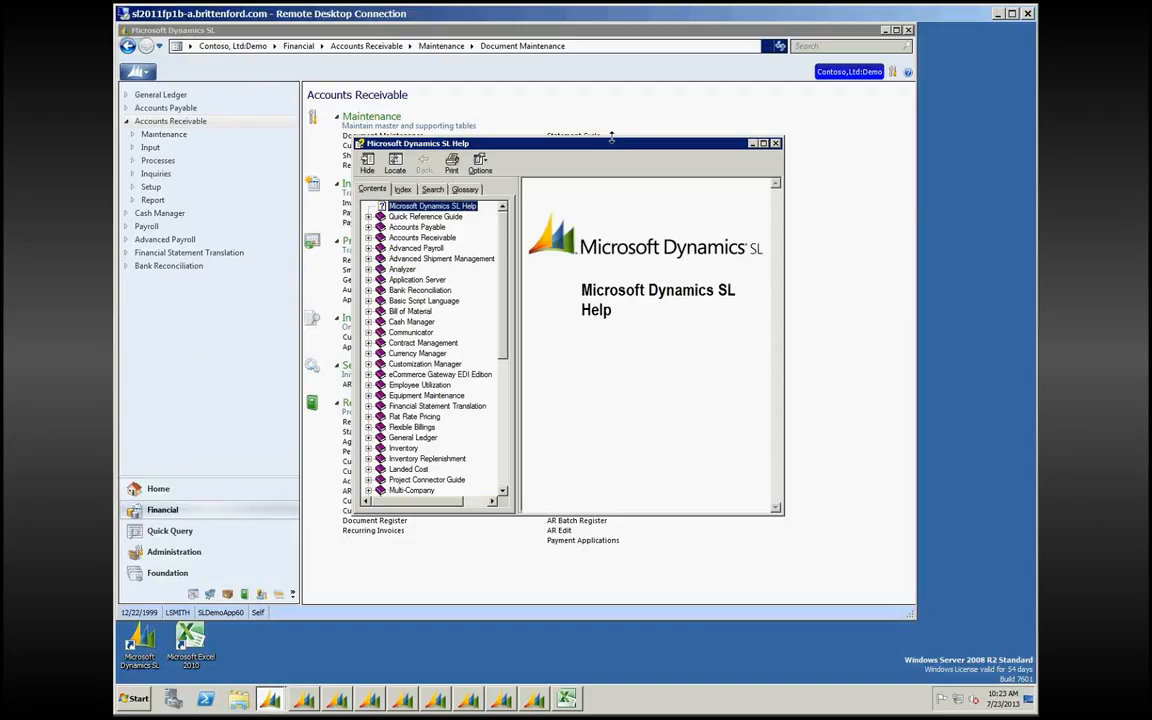
{"action": "left_click_drag", "start_coordinate": [611, 138], "coordinate": [611, 56]}
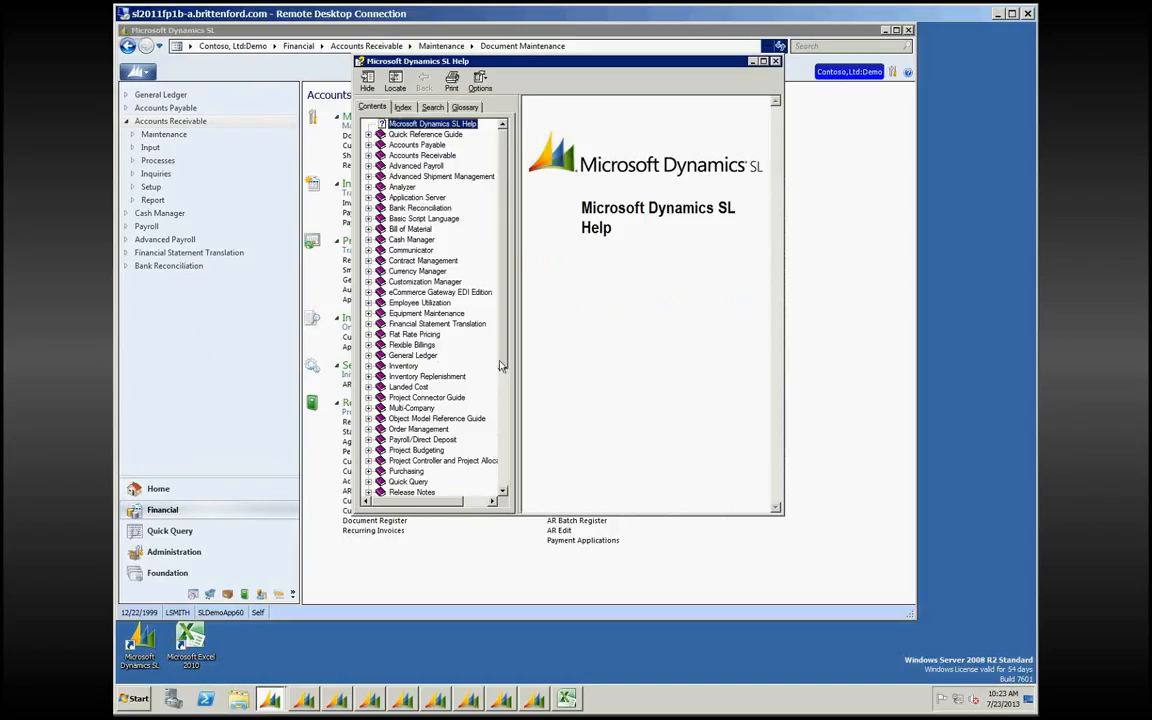
{"action": "scroll", "coordinate": [502, 366], "scroll_direction": "down", "scroll_amount": 6}
{"action": "left_click", "coordinate": [443, 471]}
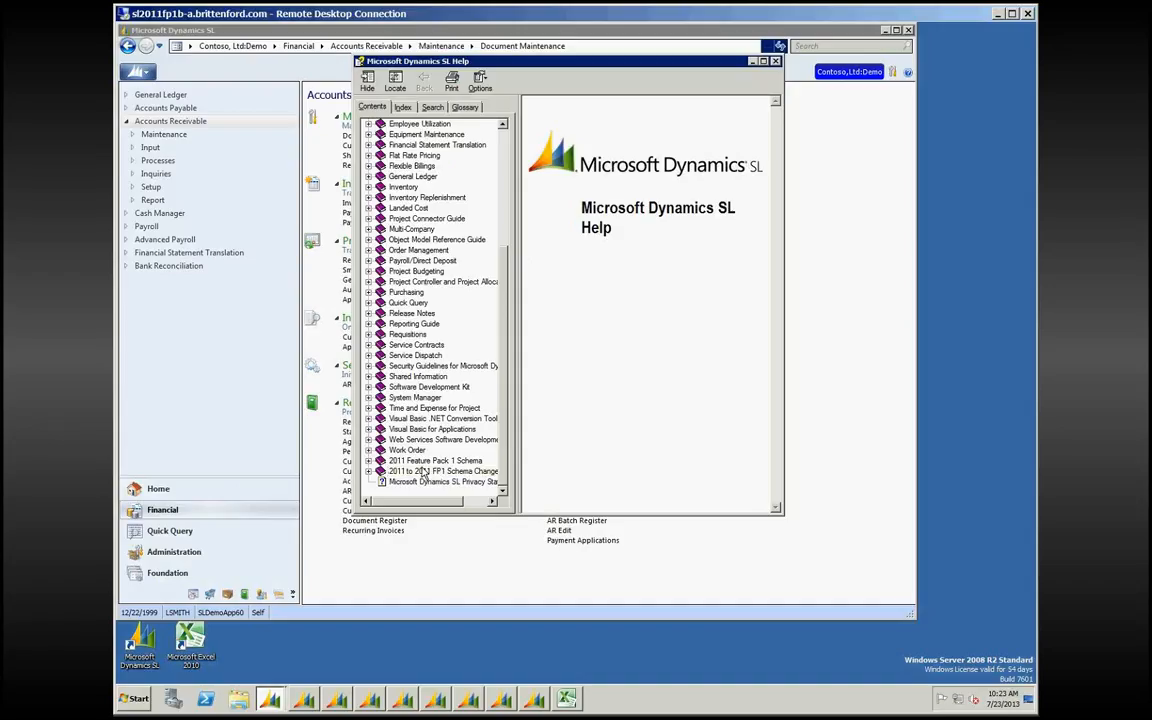
{"action": "left_click", "coordinate": [776, 62]}
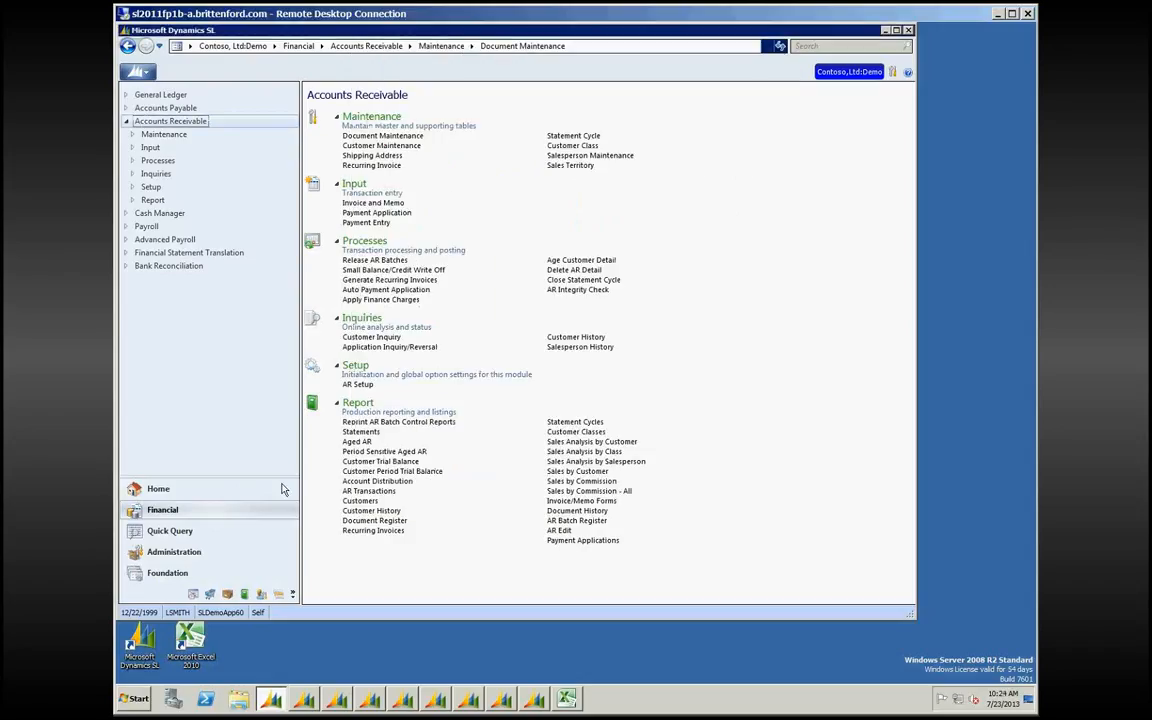
Step: Close Customer Maintenance and minimize the Invoice and Memo and Customers report windows to clear the Accounts Receivable menu
{"action": "left_click", "coordinate": [306, 701]}
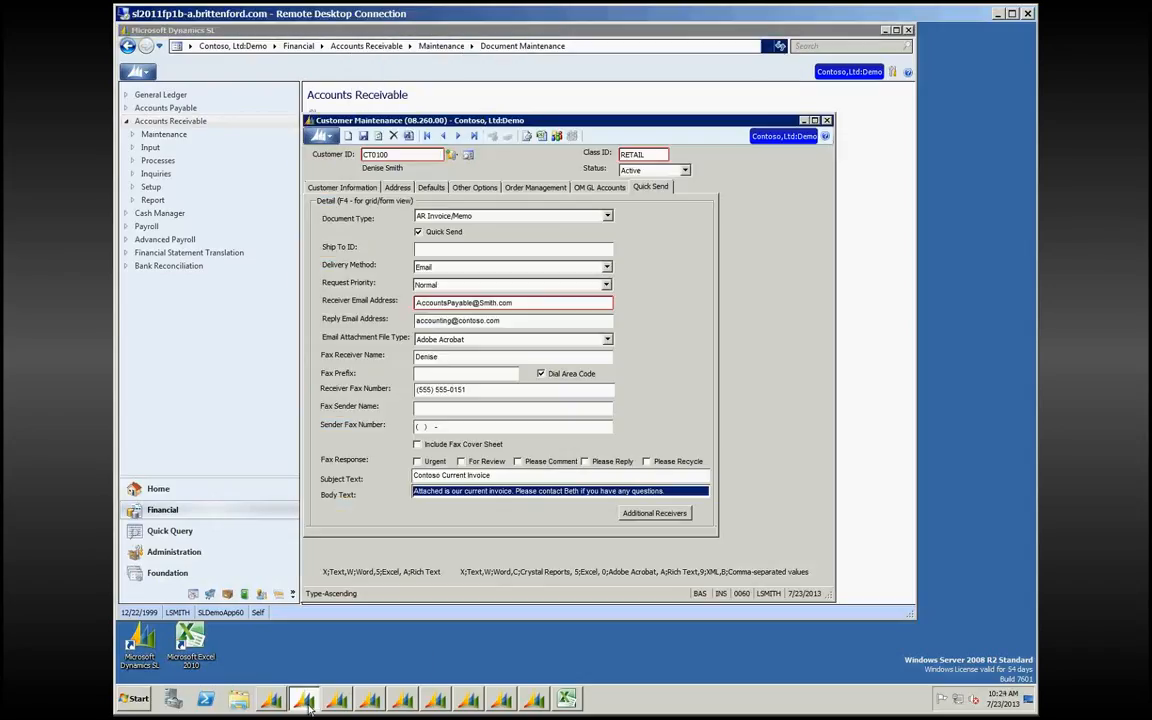
{"action": "left_click", "coordinate": [827, 121]}
{"action": "left_click", "coordinate": [311, 703]}
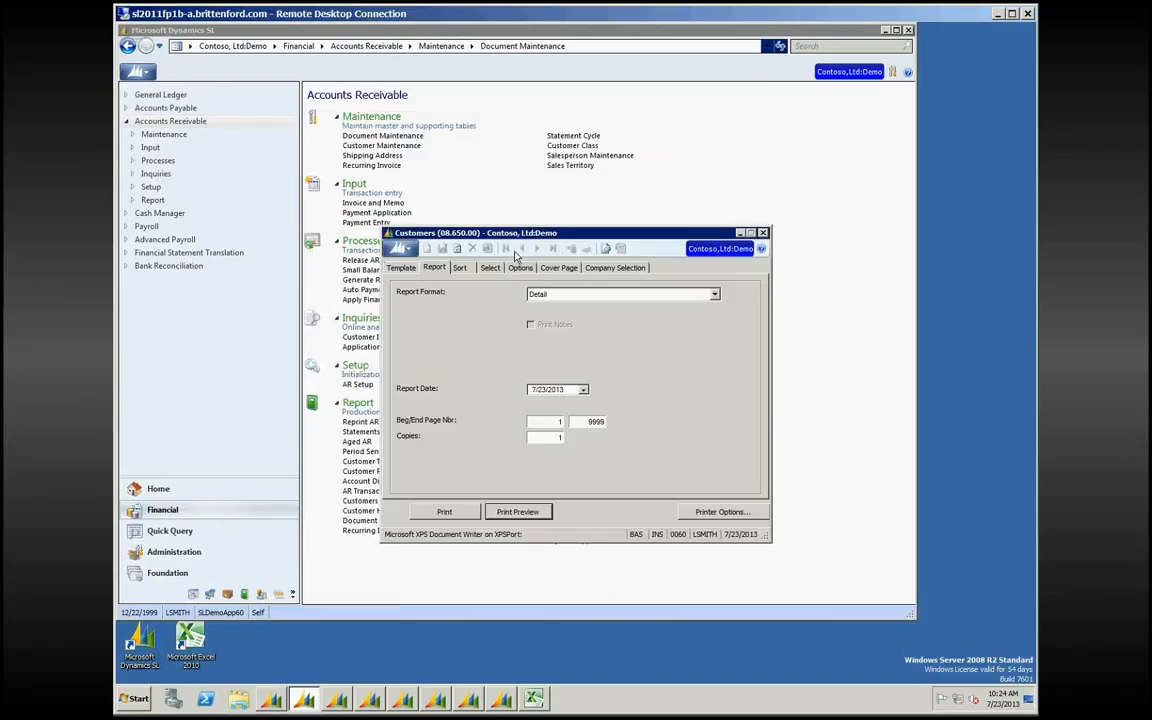
{"action": "left_click", "coordinate": [337, 703]}
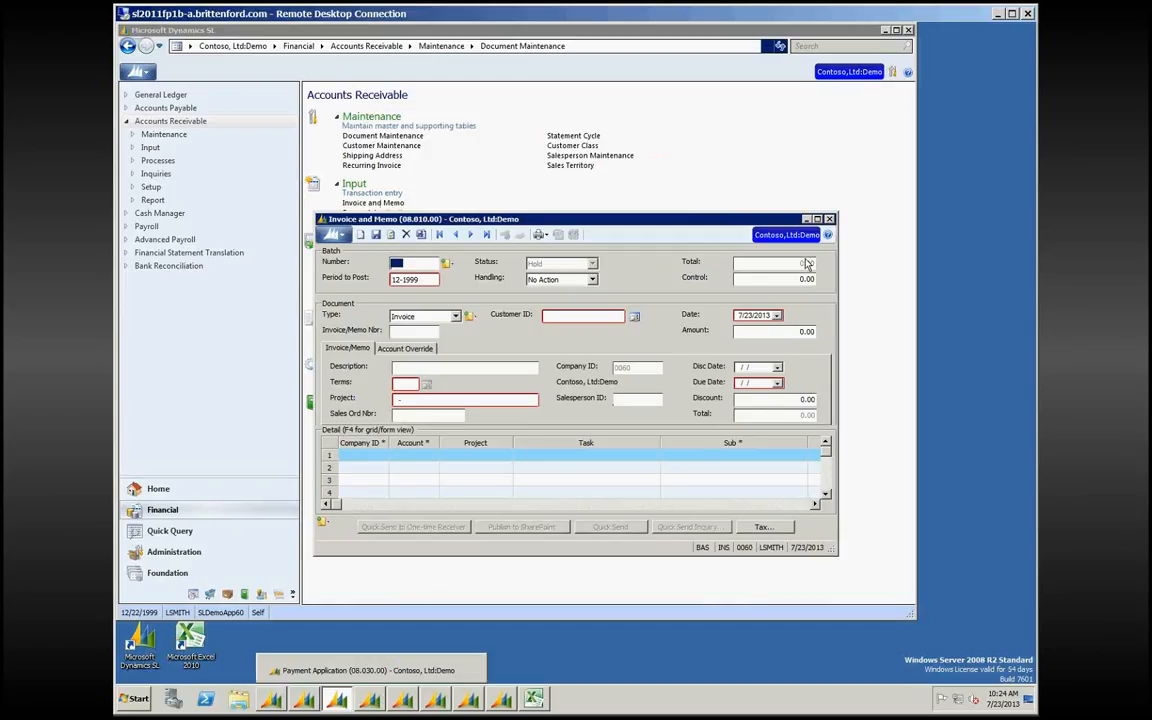
{"action": "left_click", "coordinate": [808, 220]}
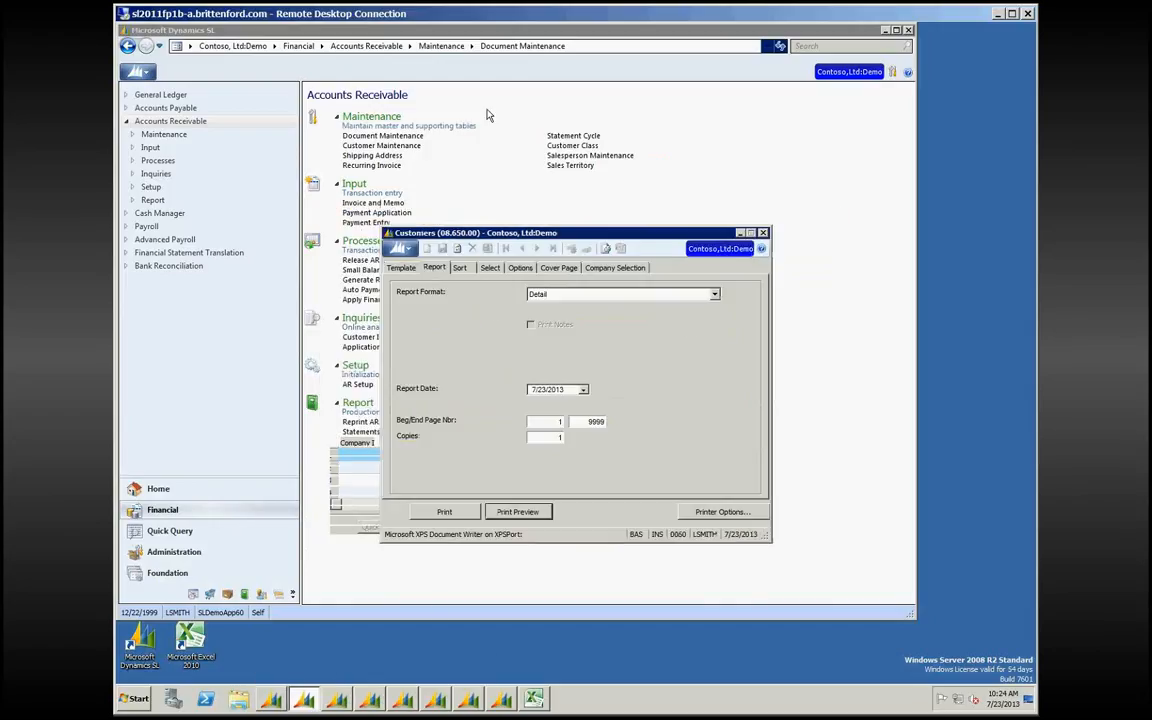
{"action": "left_click", "coordinate": [741, 234]}
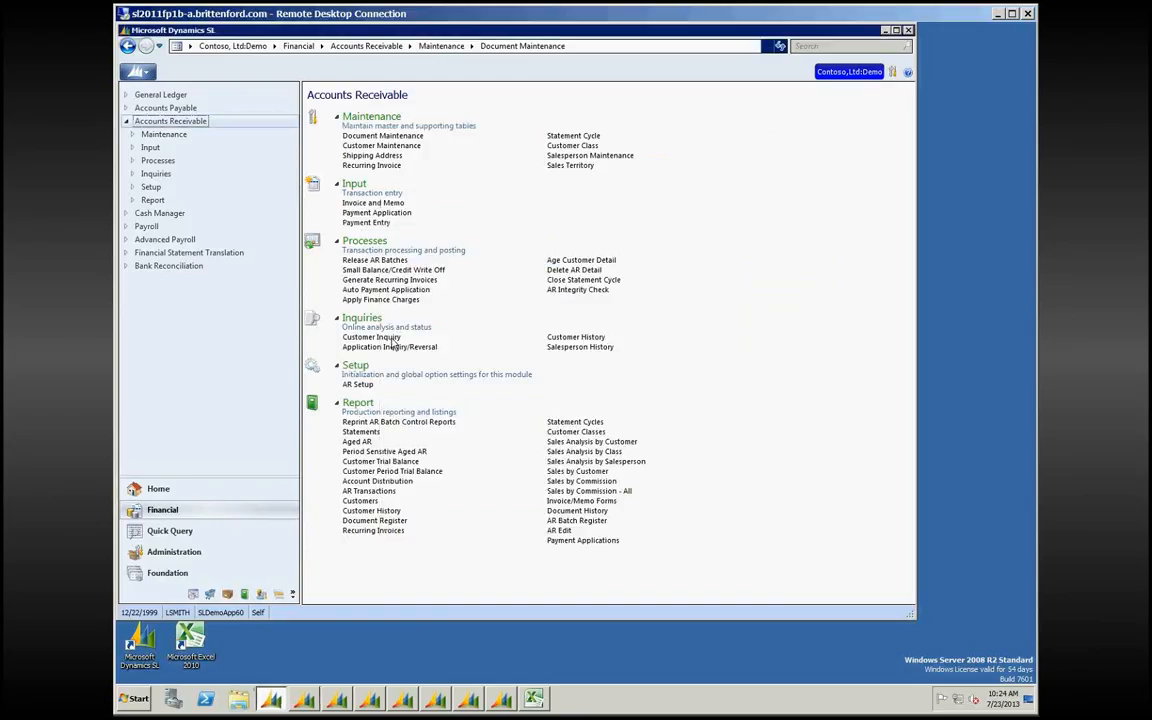
Step: Open AR Setup and examine the default receivable, cash, discount, finance charge and income accounts for invoices
{"action": "left_click", "coordinate": [357, 386]}
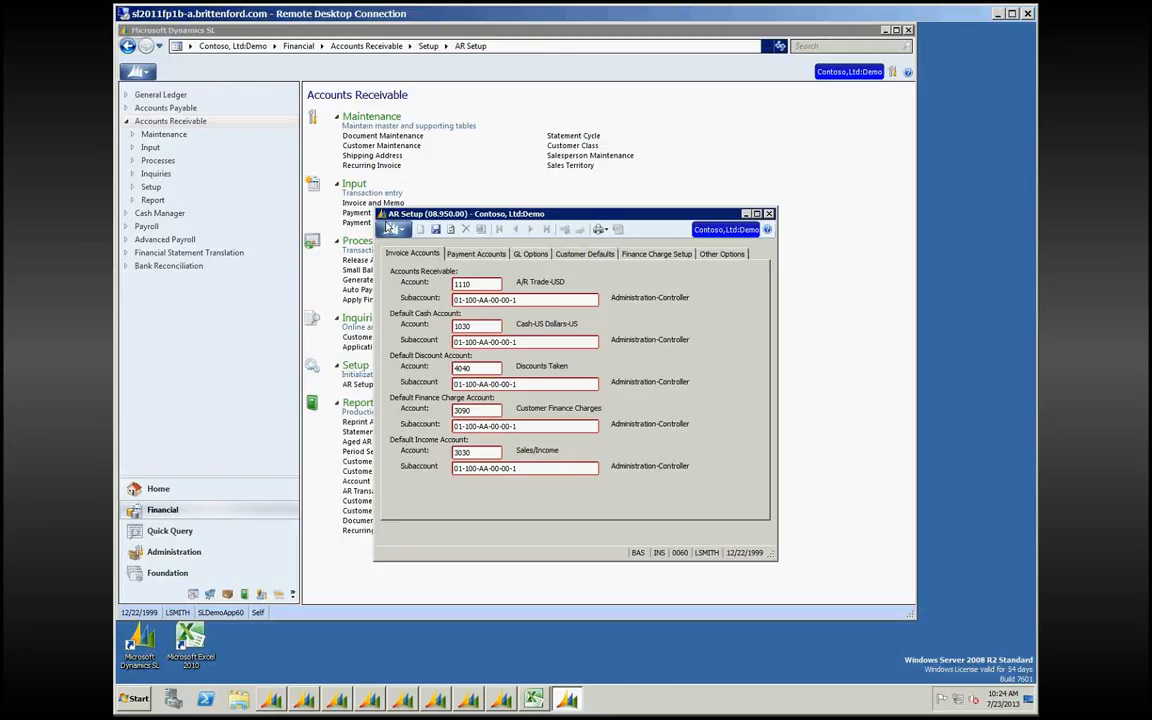
{"action": "left_click", "coordinate": [485, 283]}
{"action": "left_click", "coordinate": [480, 326]}
{"action": "left_click", "coordinate": [479, 366]}
{"action": "left_click", "coordinate": [486, 410]}
{"action": "left_click", "coordinate": [486, 452]}
{"action": "left_click", "coordinate": [517, 466]}
Step: Examine the default NSF charge, prepayment, small balance and small credit write-off accounts for payments
{"action": "left_click", "coordinate": [478, 253]}
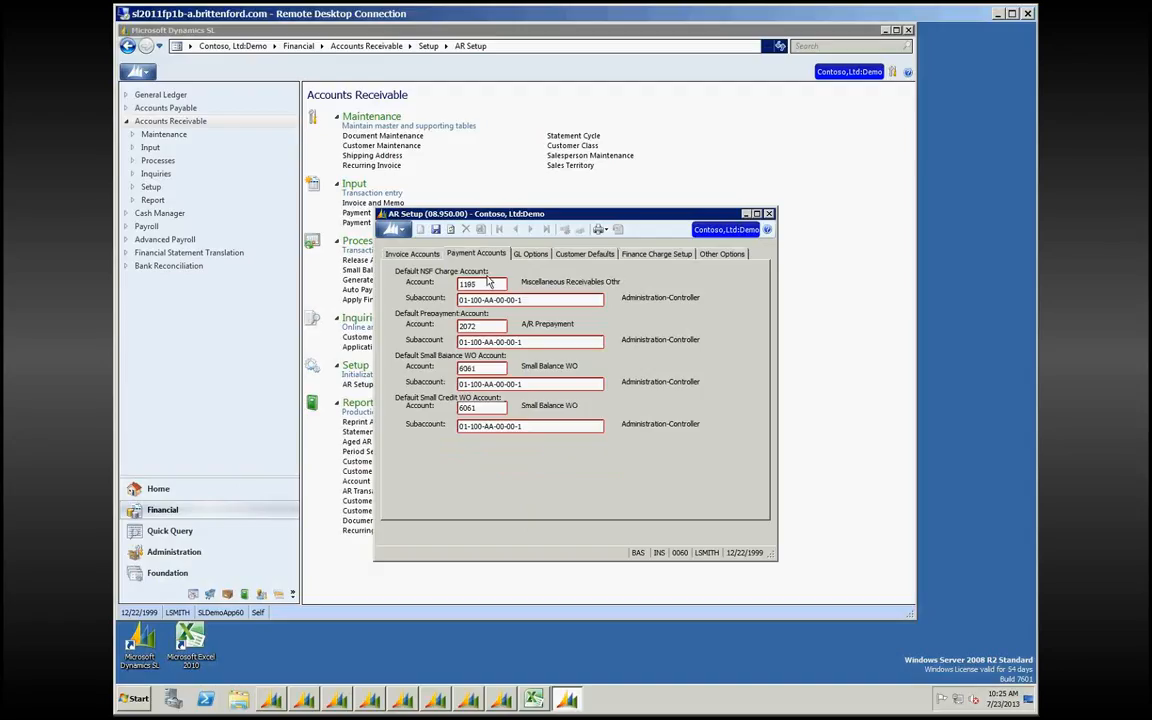
{"action": "left_click", "coordinate": [484, 285]}
{"action": "left_click", "coordinate": [485, 326]}
{"action": "left_click", "coordinate": [483, 368]}
{"action": "left_click", "coordinate": [483, 407]}
Step: Set the GL posting option in AR Setup to Detail
{"action": "left_click", "coordinate": [529, 254]}
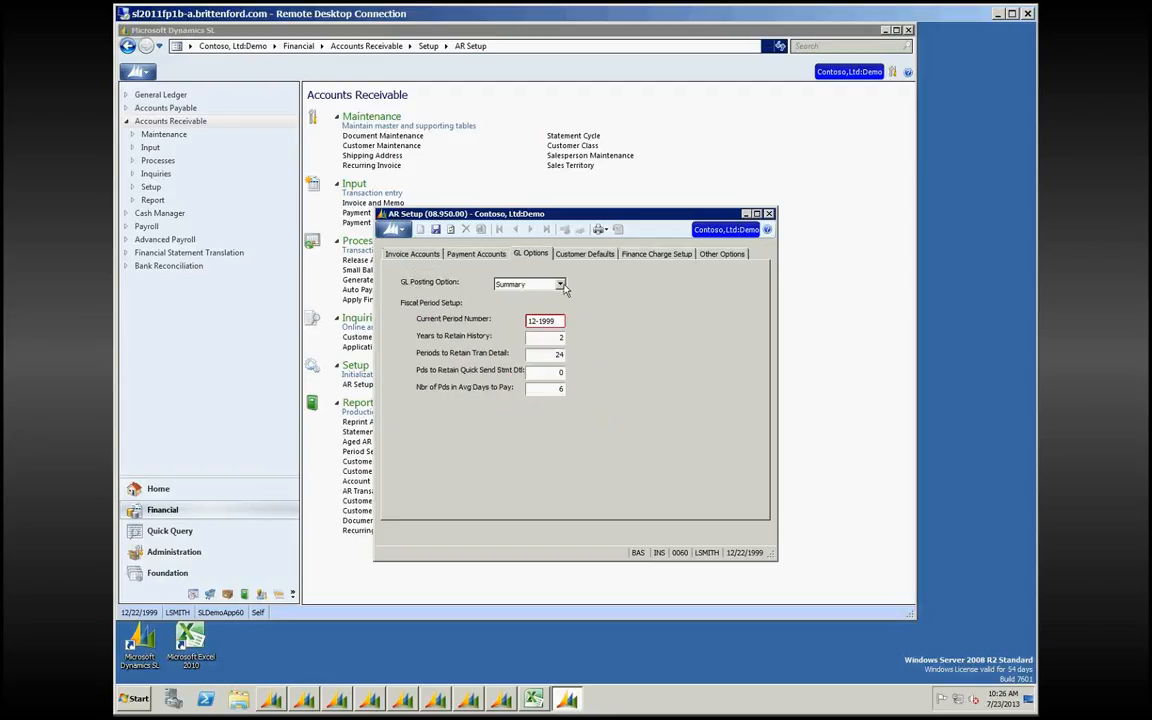
{"action": "left_click", "coordinate": [530, 284]}
{"action": "left_click", "coordinate": [525, 297]}
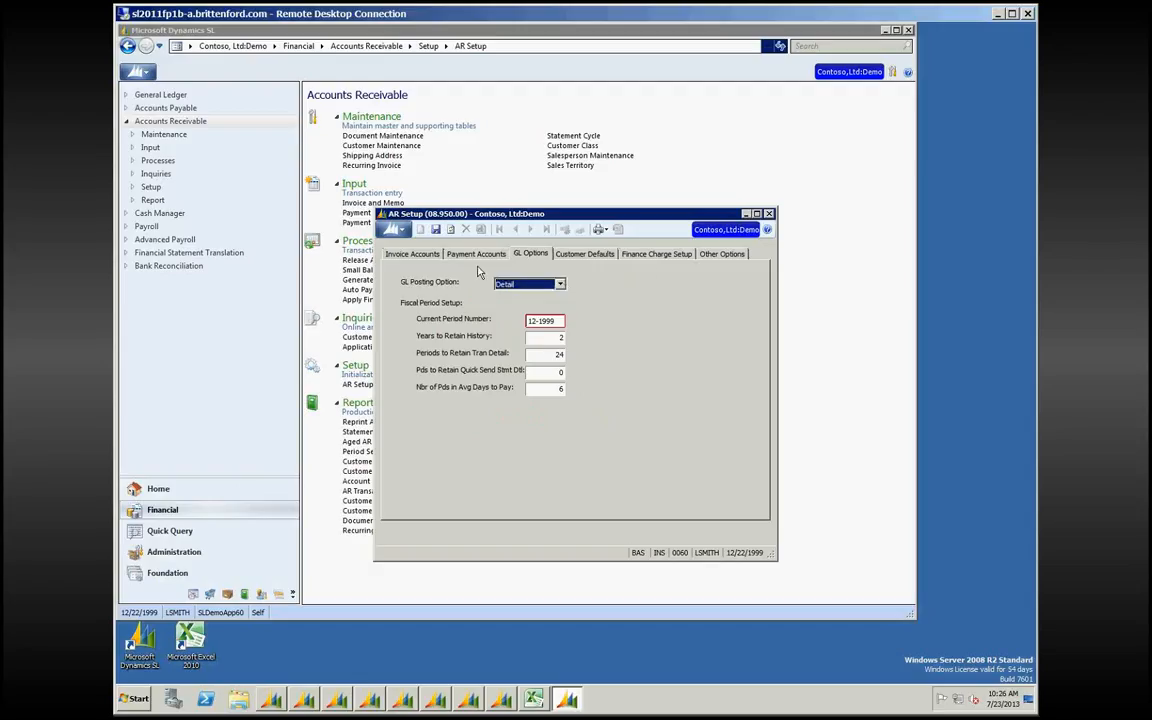
{"action": "left_click", "coordinate": [560, 284]}
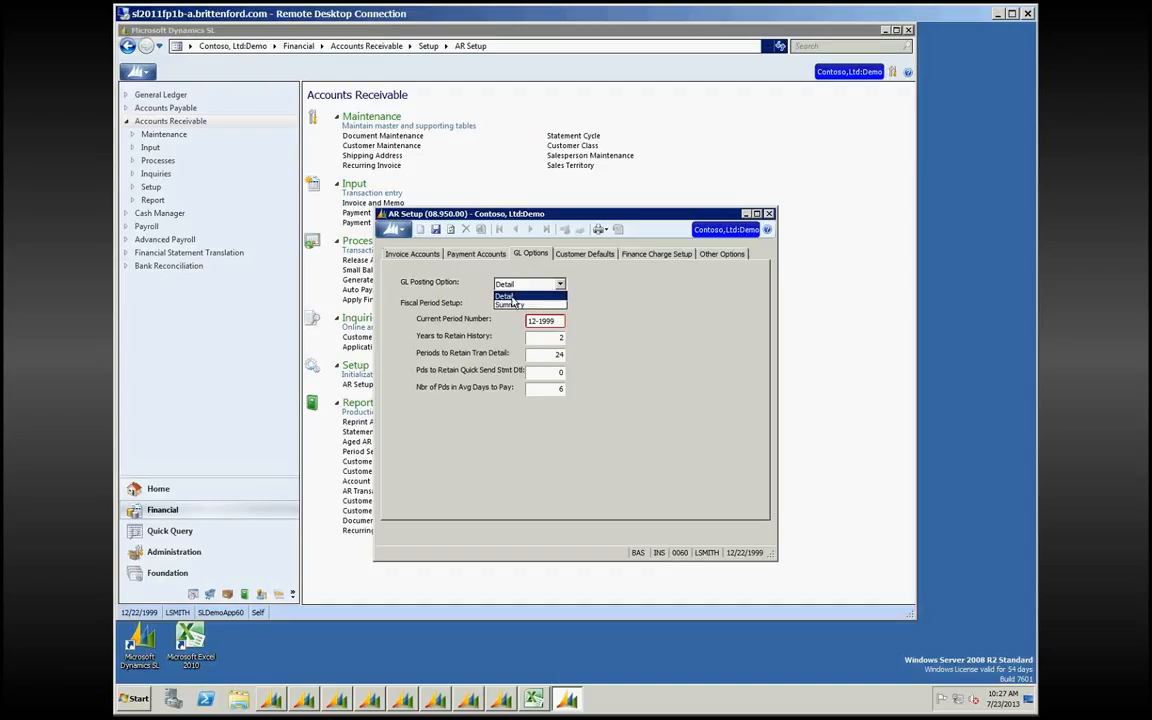
{"action": "left_click", "coordinate": [512, 297]}
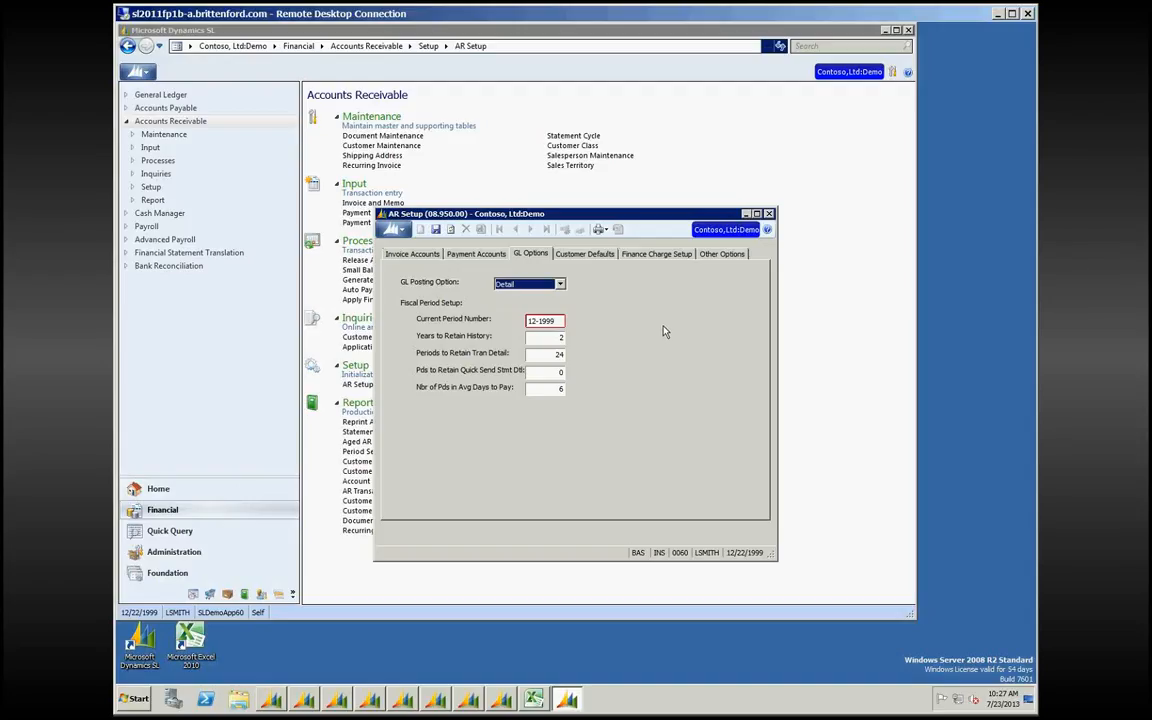
Step: Examine the fiscal period setup, including the current period and the history, transaction detail and Quick Send statement retention settings
{"action": "key", "text": "Tab"}
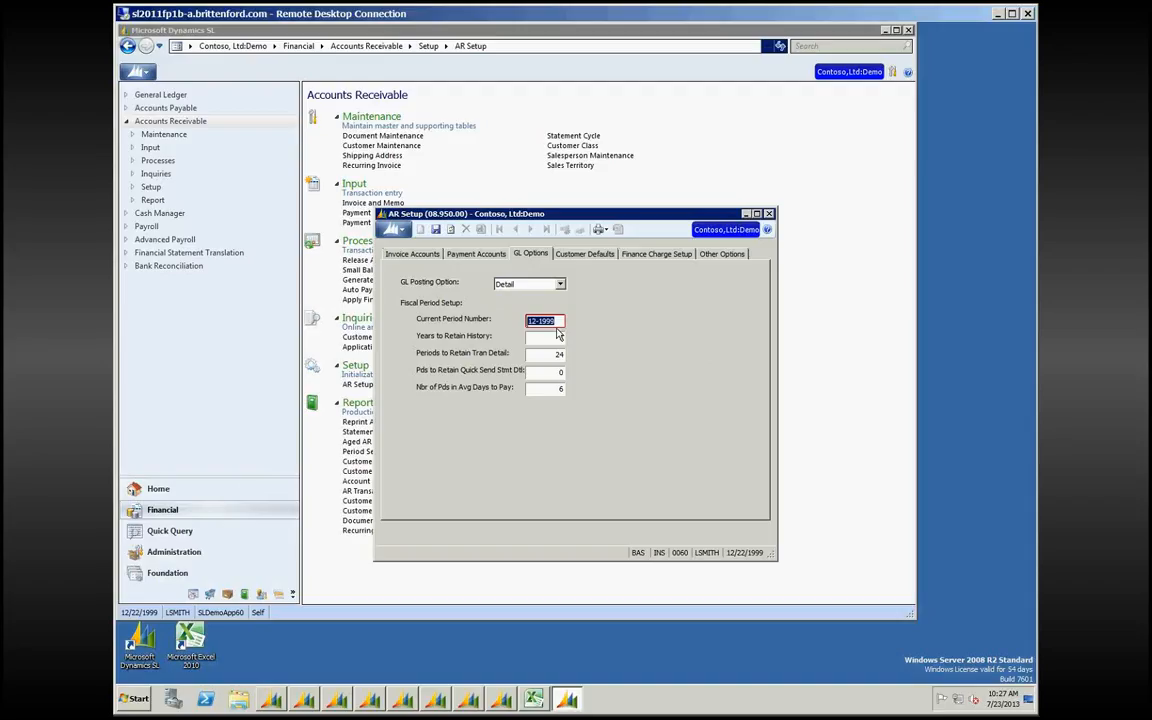
{"action": "left_click", "coordinate": [552, 338]}
{"action": "key", "text": "Tab"}
{"action": "left_click", "coordinate": [551, 374]}
{"action": "key", "text": "Tab"}
Step: Show the customer defaults in AR Setup and choose cycle 1 as the default statement cycle
{"action": "left_click", "coordinate": [584, 253]}
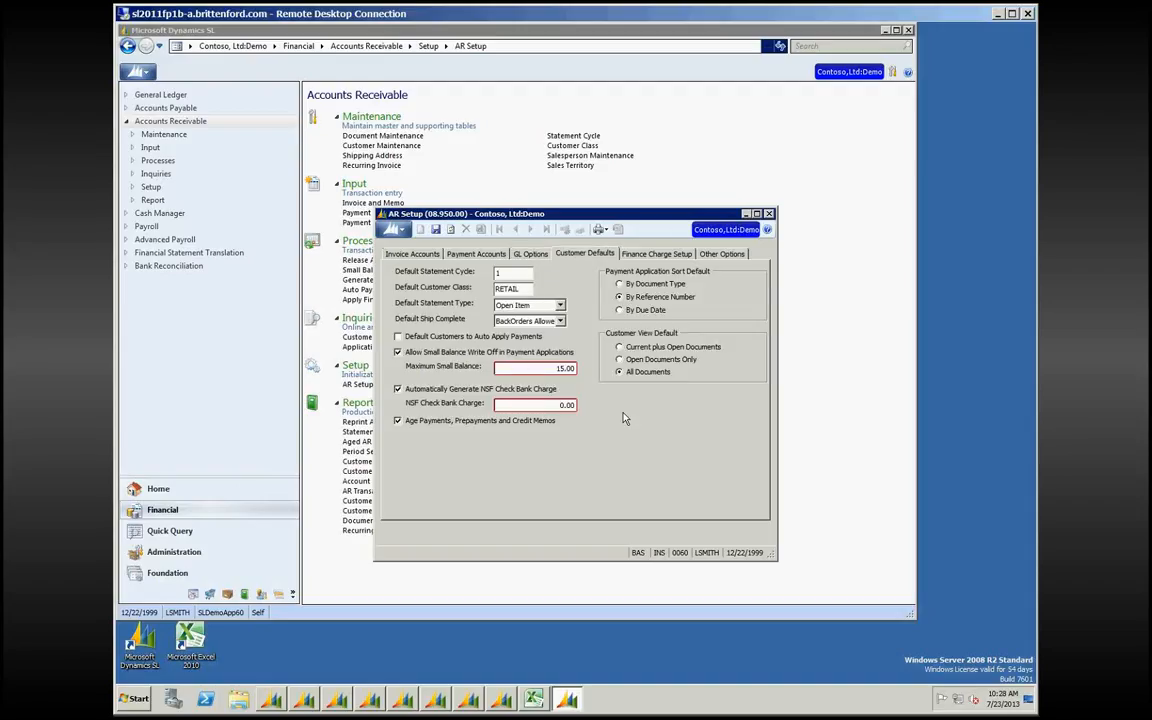
{"action": "left_click", "coordinate": [505, 272]}
{"action": "double_click", "coordinate": [505, 272]}
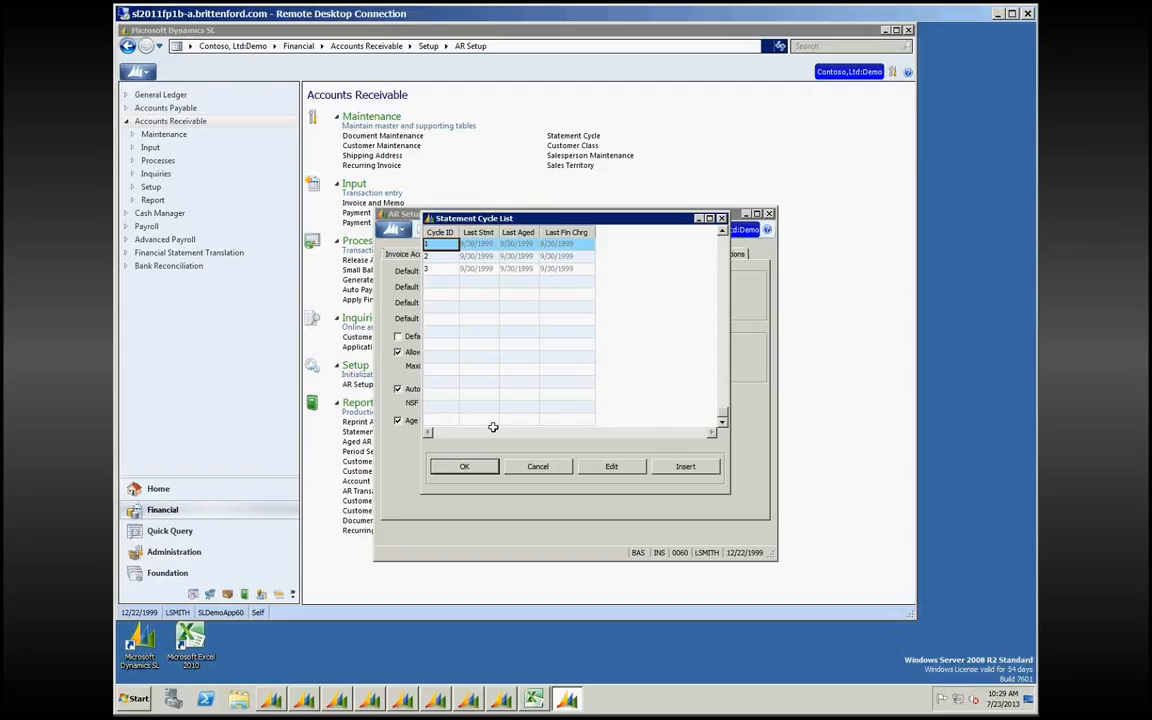
{"action": "left_click", "coordinate": [464, 466]}
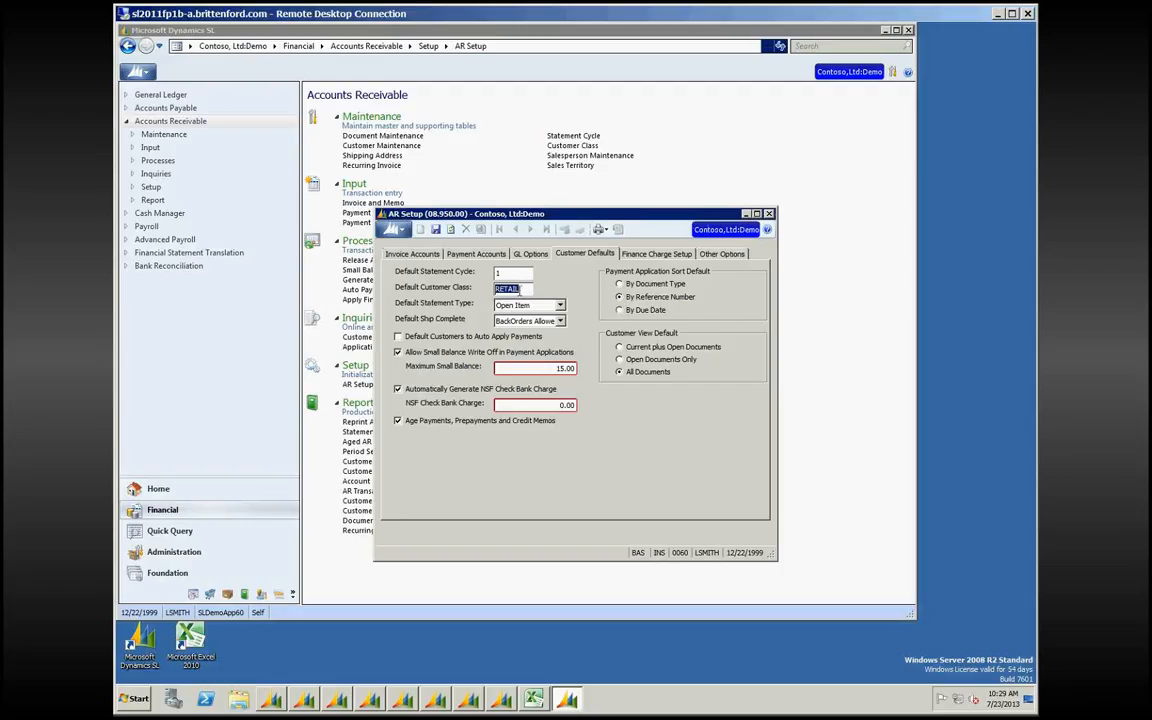
Step: Open the RETAIL class from the customer class list and examine its terms, default accounts and OM defaults
{"action": "double_click", "coordinate": [519, 291]}
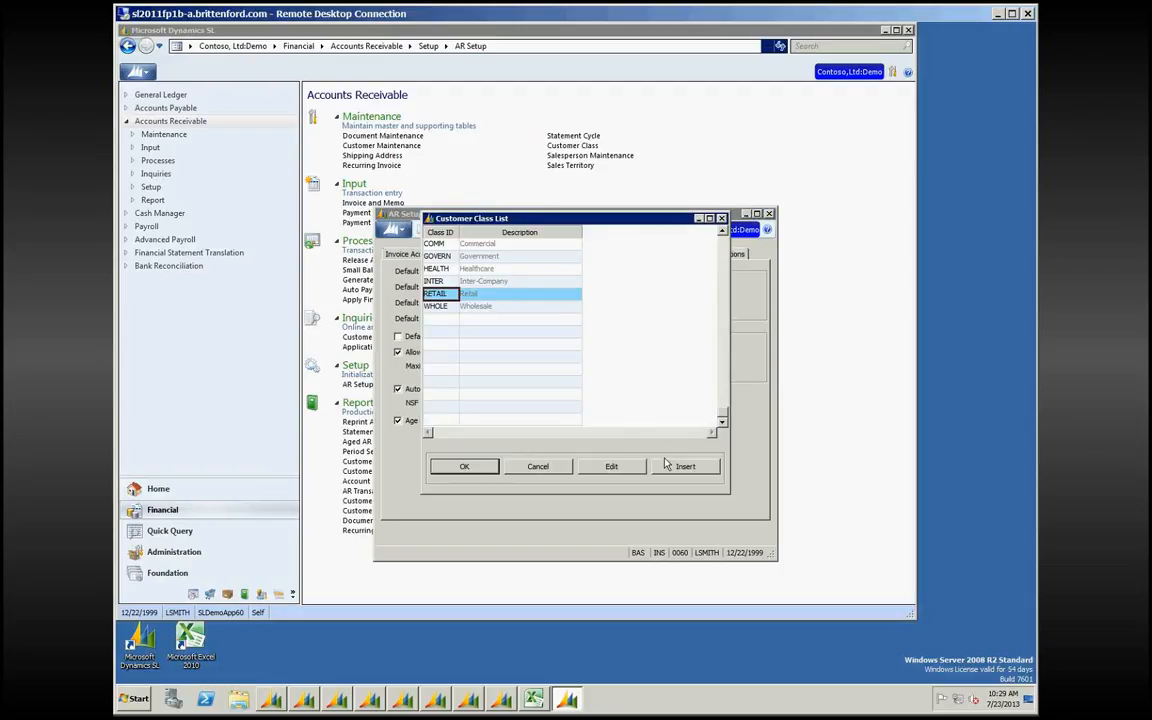
{"action": "left_click", "coordinate": [602, 470]}
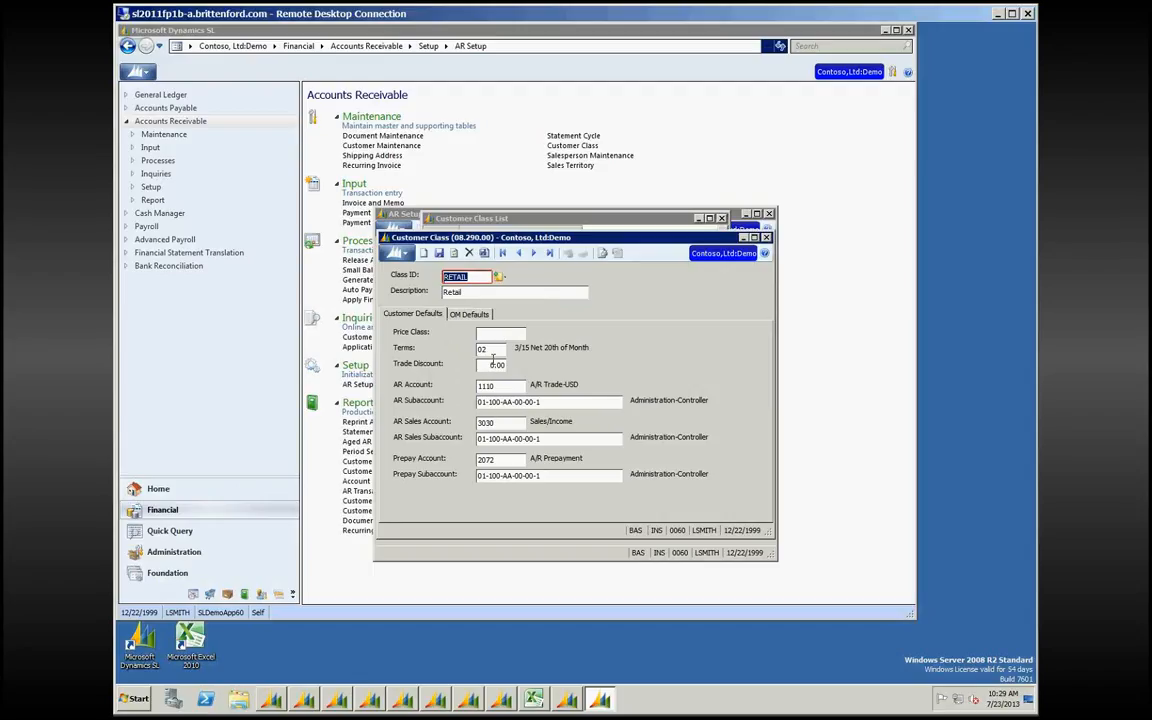
{"action": "left_click", "coordinate": [494, 349]}
{"action": "left_click", "coordinate": [512, 422]}
{"action": "left_click", "coordinate": [512, 458]}
{"action": "left_click", "coordinate": [476, 316]}
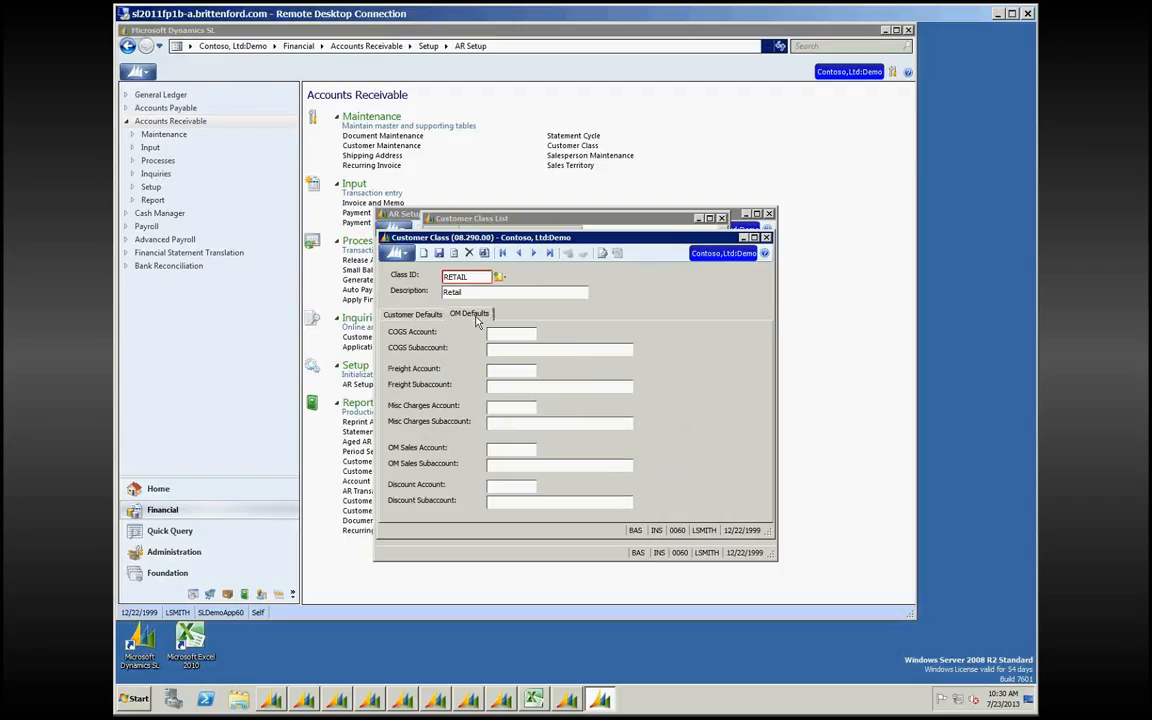
{"action": "left_click", "coordinate": [412, 315]}
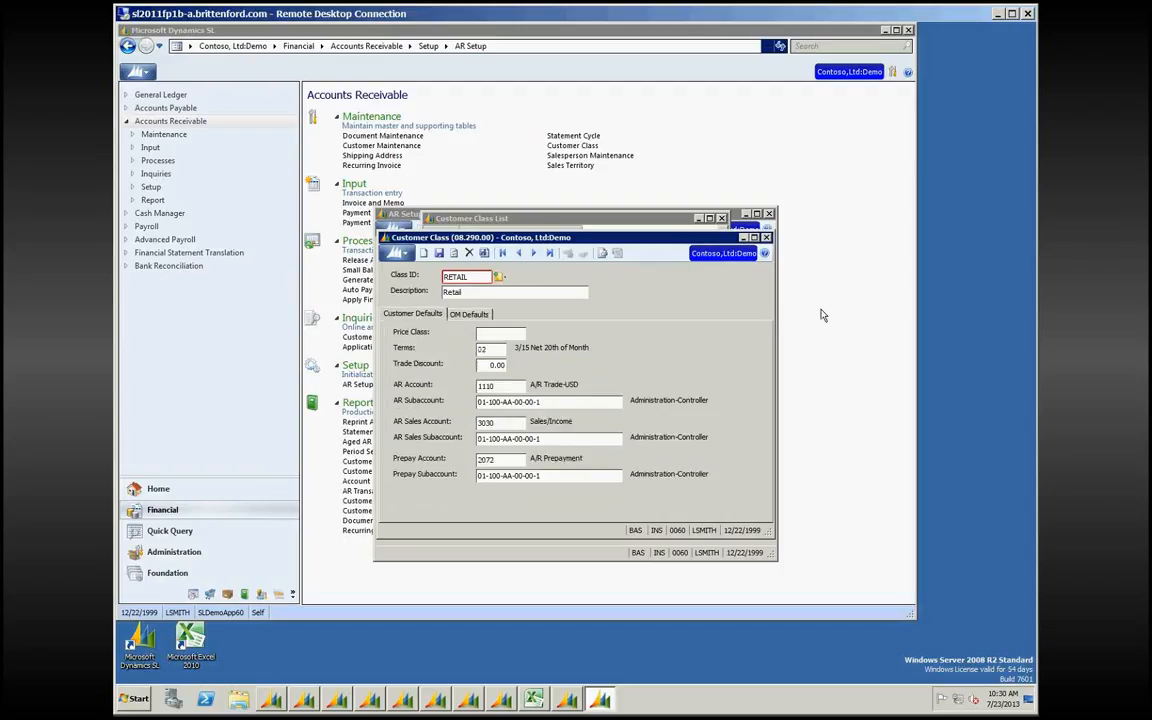
{"action": "left_click", "coordinate": [767, 238]}
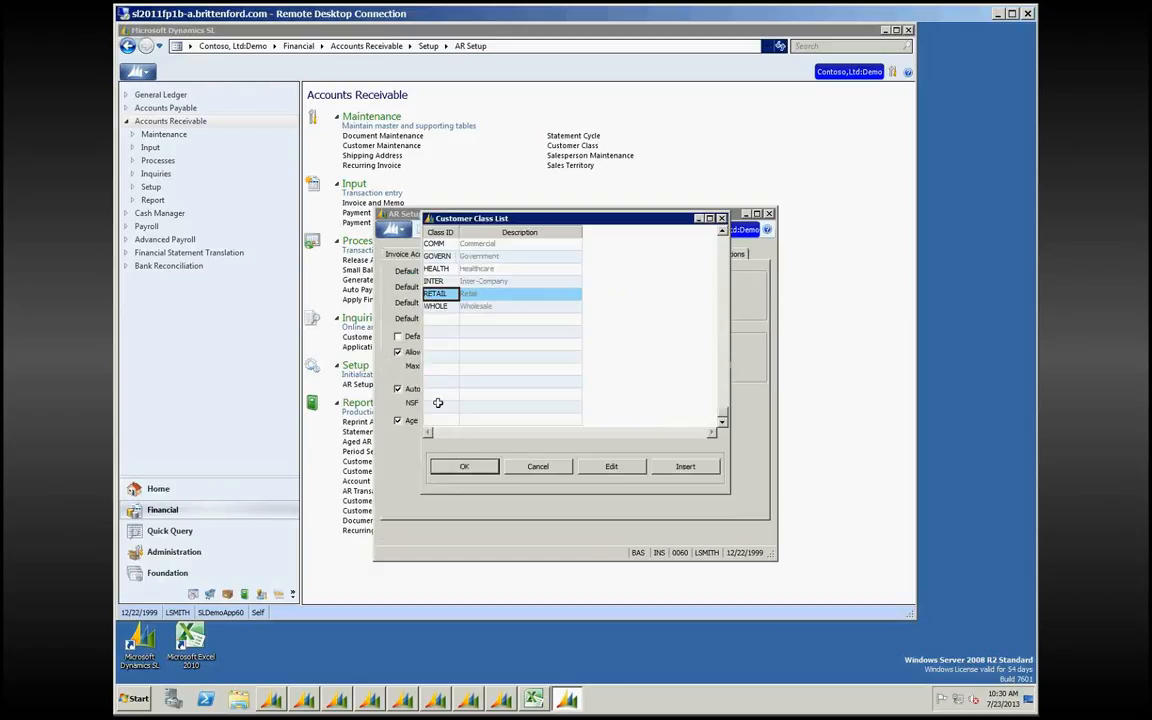
Step: Accept RETAIL as the default customer class and choose Open Item as the default statement type
{"action": "left_click", "coordinate": [470, 467]}
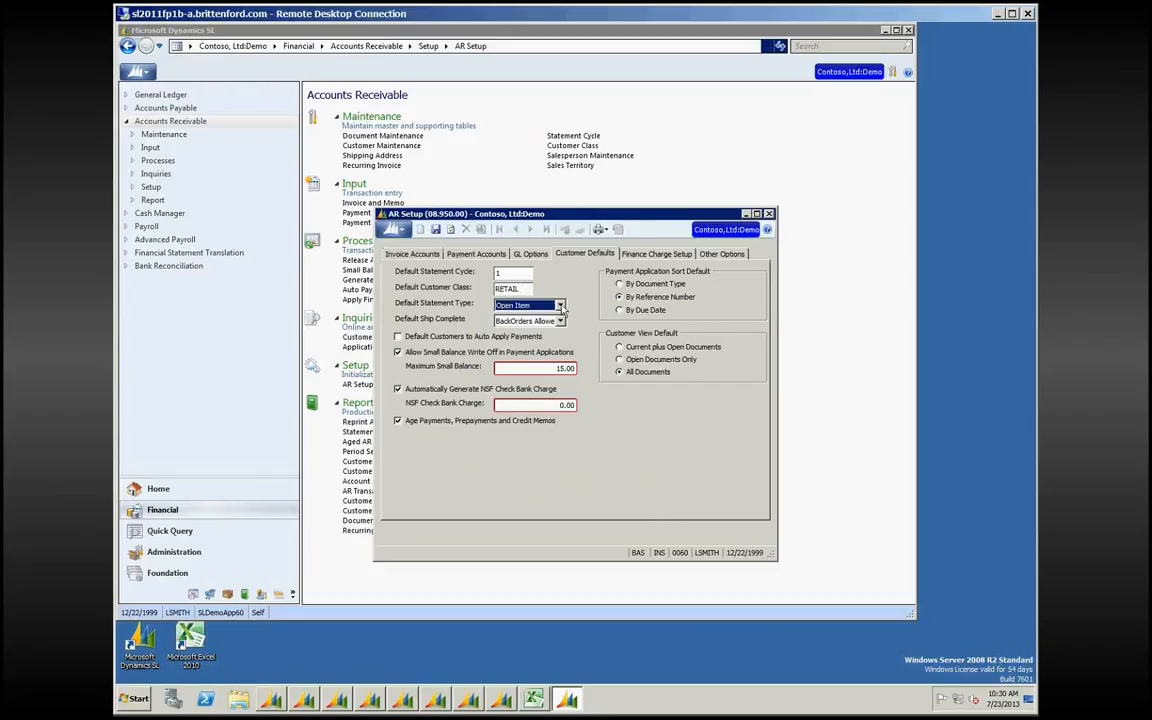
{"action": "left_click", "coordinate": [560, 306]}
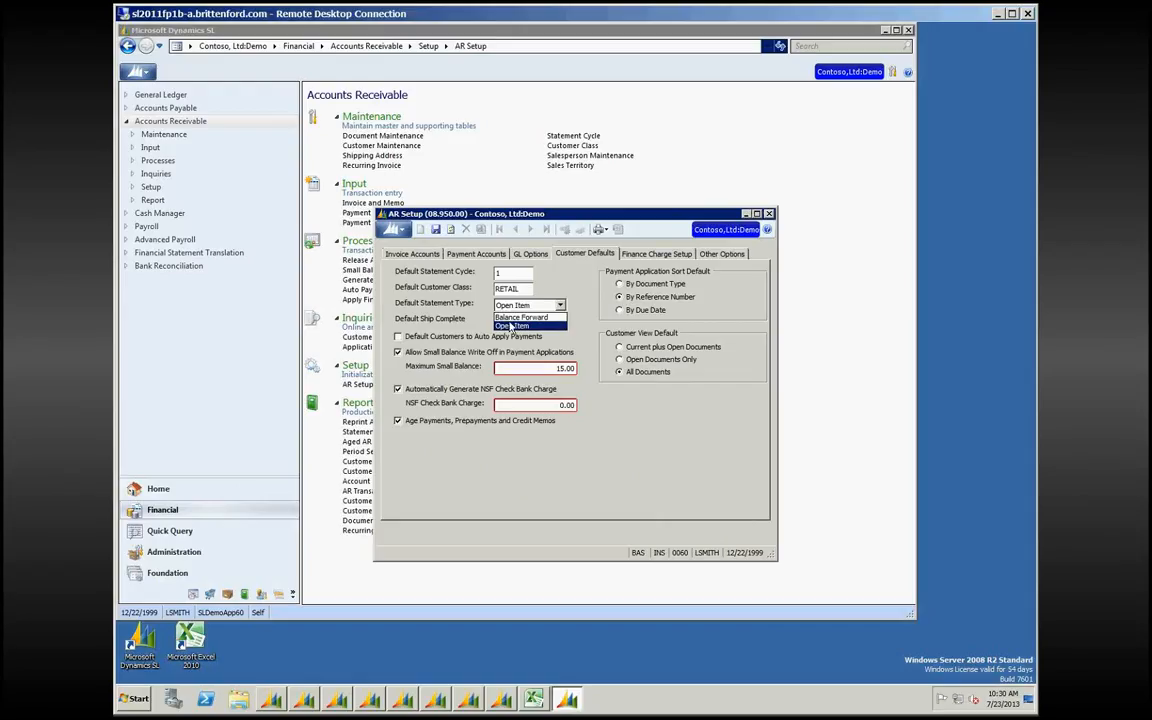
{"action": "left_click", "coordinate": [552, 325]}
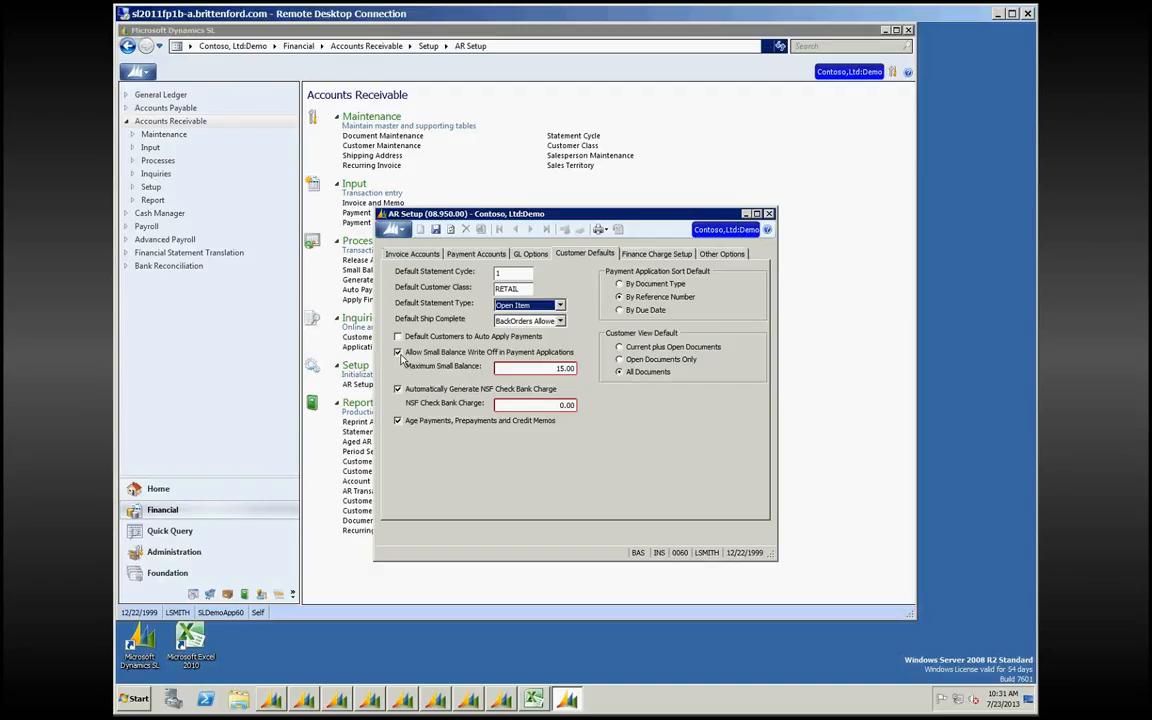
Step: Set the maximum small balance for write-offs in payment applications to 15
{"action": "double_click", "coordinate": [573, 368]}
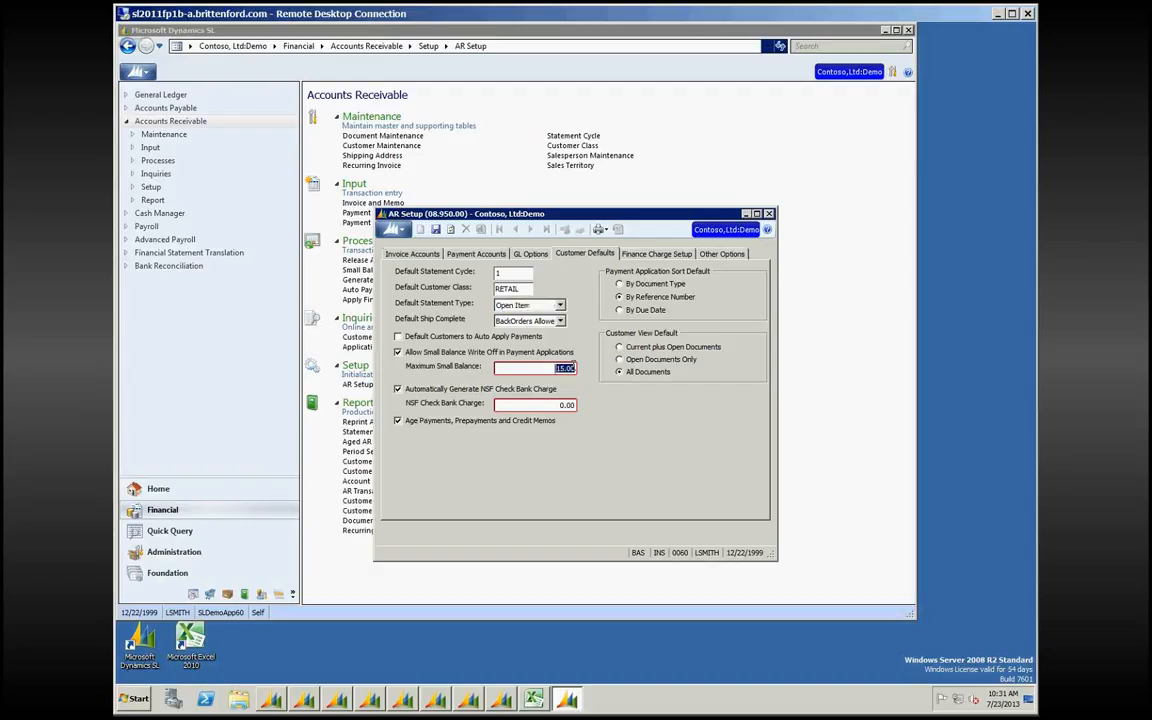
{"action": "key", "text": "BackSpace"}
{"action": "left_click_drag", "start_coordinate": [573, 367], "coordinate": [551, 369]}
{"action": "type", "text": "15"}
Step: Set the NSF check bank charge to 35, with automatic generation of the charge enabled
{"action": "left_click", "coordinate": [397, 389]}
{"action": "left_click", "coordinate": [536, 405]}
{"action": "type", "text": "15"}
{"action": "key", "text": "BackSpace"}
{"action": "type", "text": "13"}
{"action": "key", "text": "BackSpace"}
{"action": "key", "text": "BackSpace"}
{"action": "type", "text": "35"}
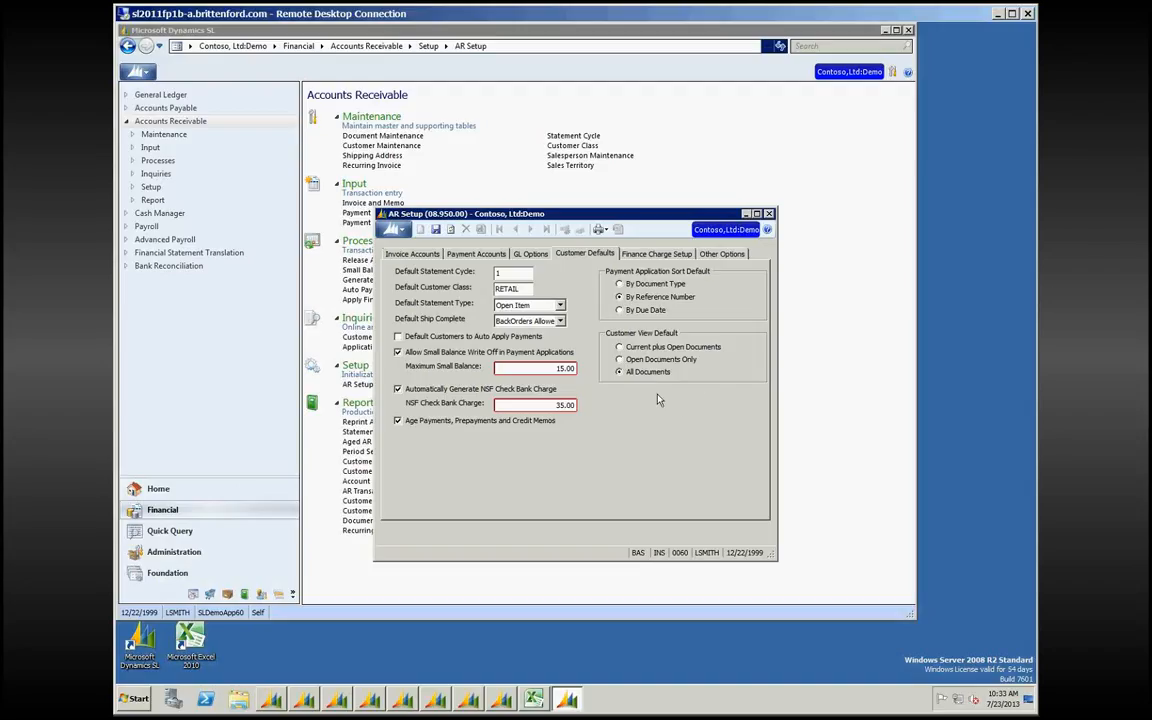
Step: Examine the finance charge setup, including the annual percentage, minimum charge and payment application options
{"action": "left_click", "coordinate": [655, 254]}
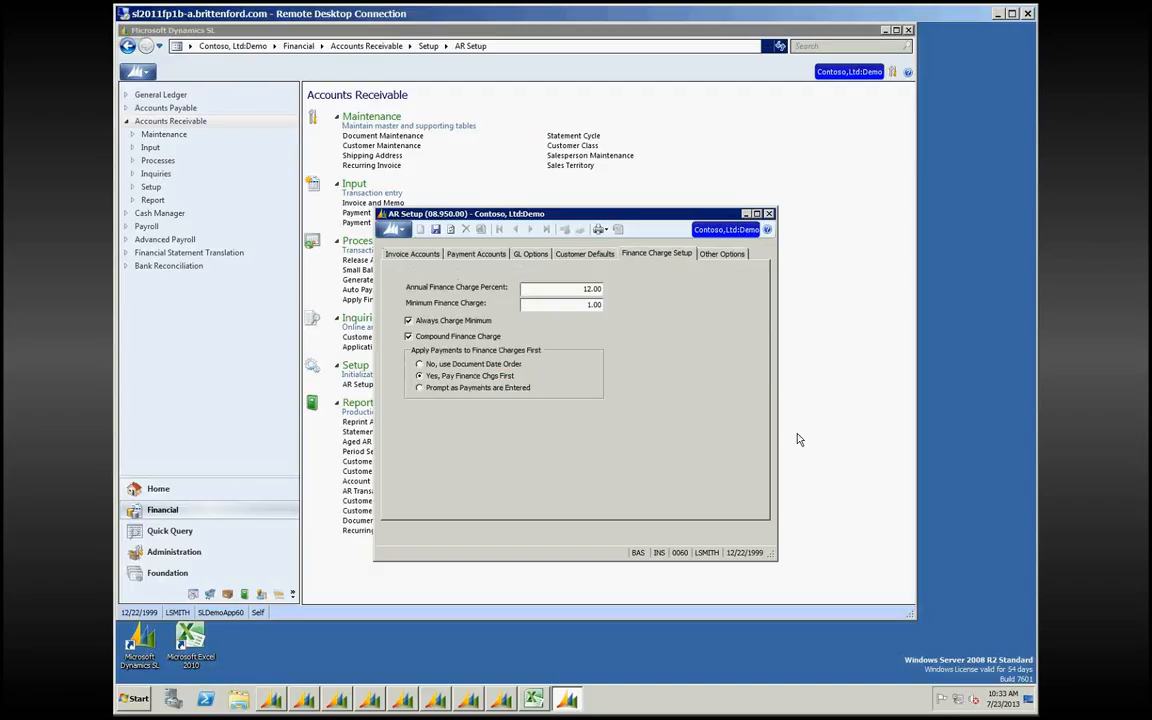
{"action": "left_click", "coordinate": [583, 289]}
{"action": "key", "text": "Tab"}
Step: In AR Setup's other options, choose Customer ID as the transaction description default and close the setup window
{"action": "left_click", "coordinate": [721, 253]}
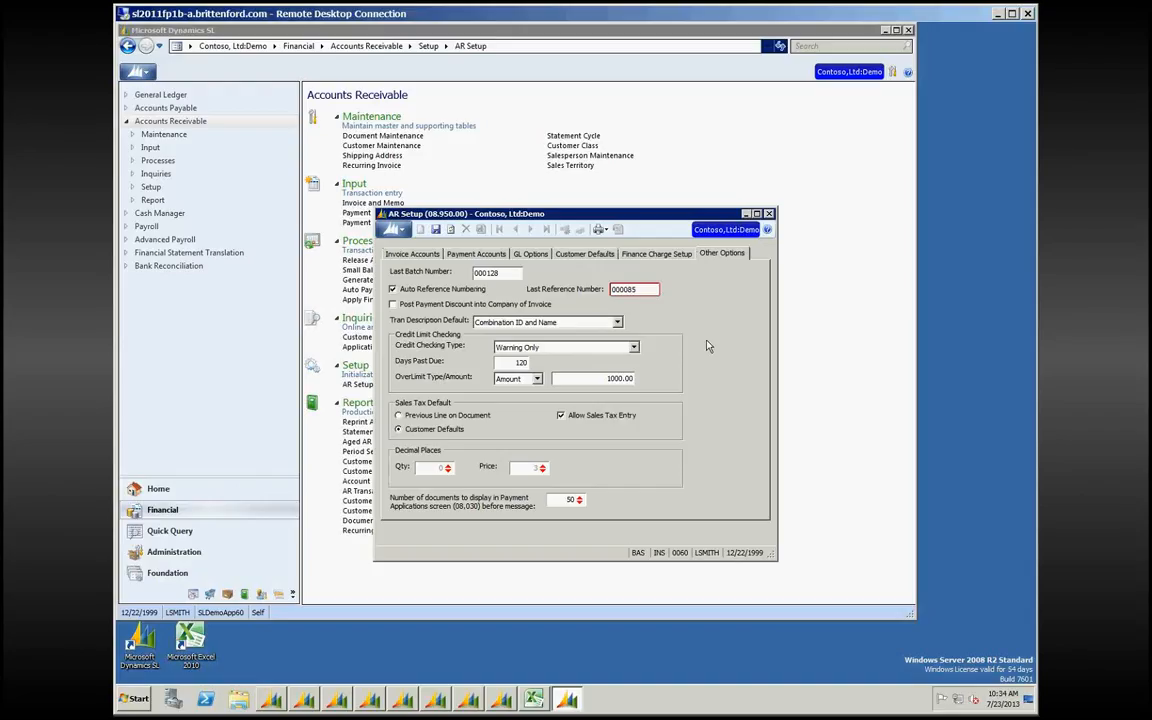
{"action": "double_click", "coordinate": [641, 289]}
{"action": "left_click", "coordinate": [617, 323]}
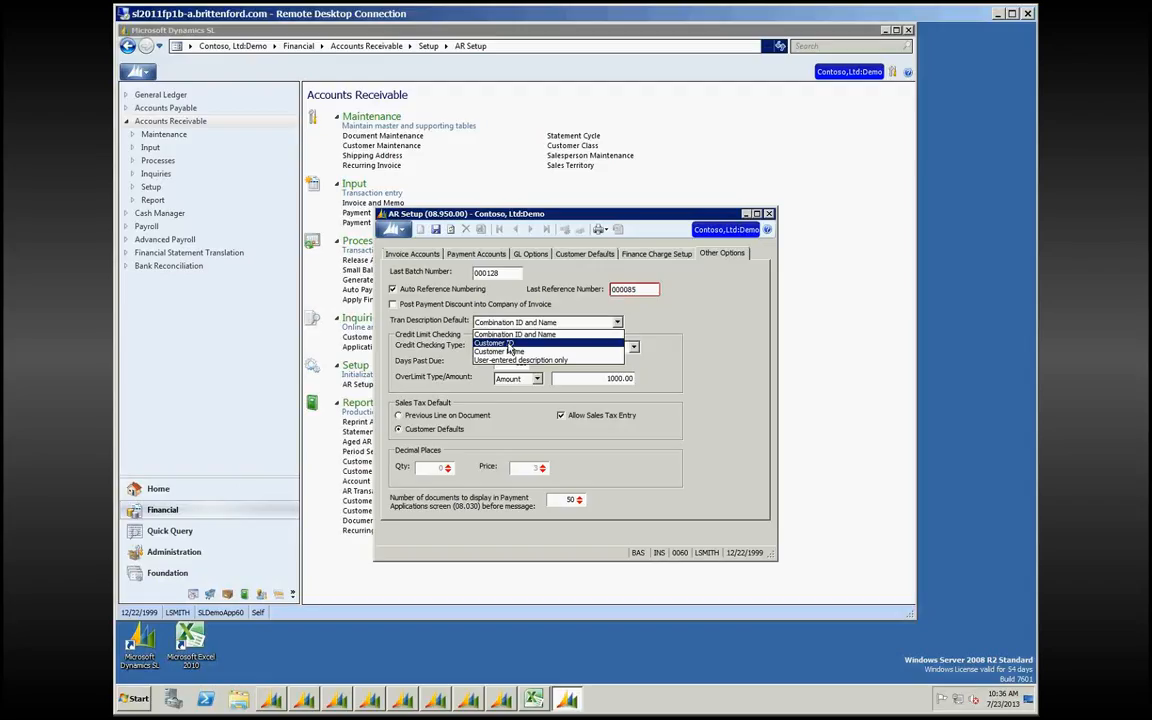
{"action": "left_click", "coordinate": [509, 344]}
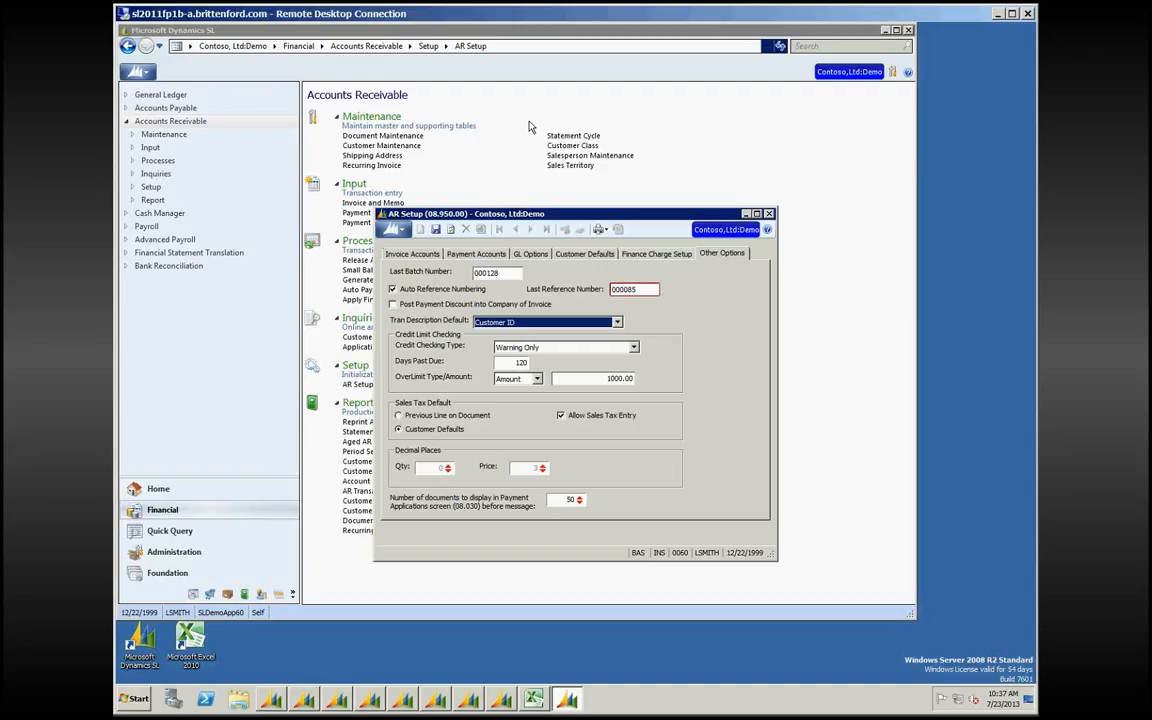
{"action": "left_click", "coordinate": [746, 214]}
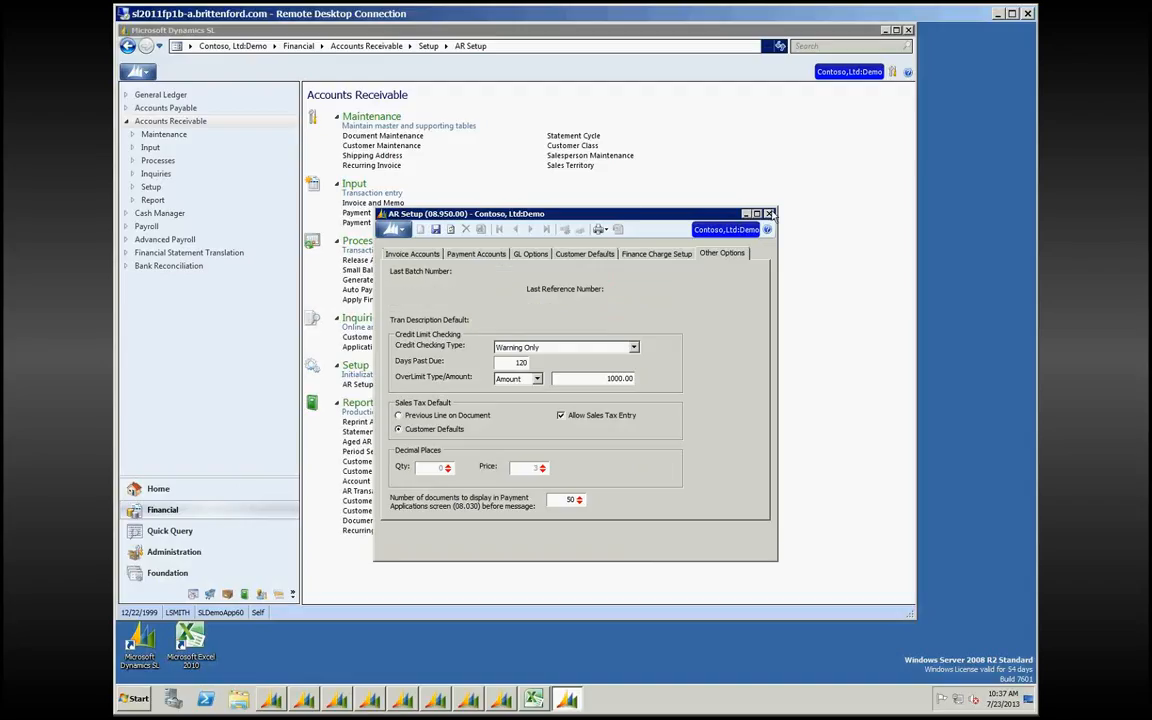
Step: Bring up the Customers report, preview it in Detail format, and close the preview
{"action": "left_click", "coordinate": [360, 500]}
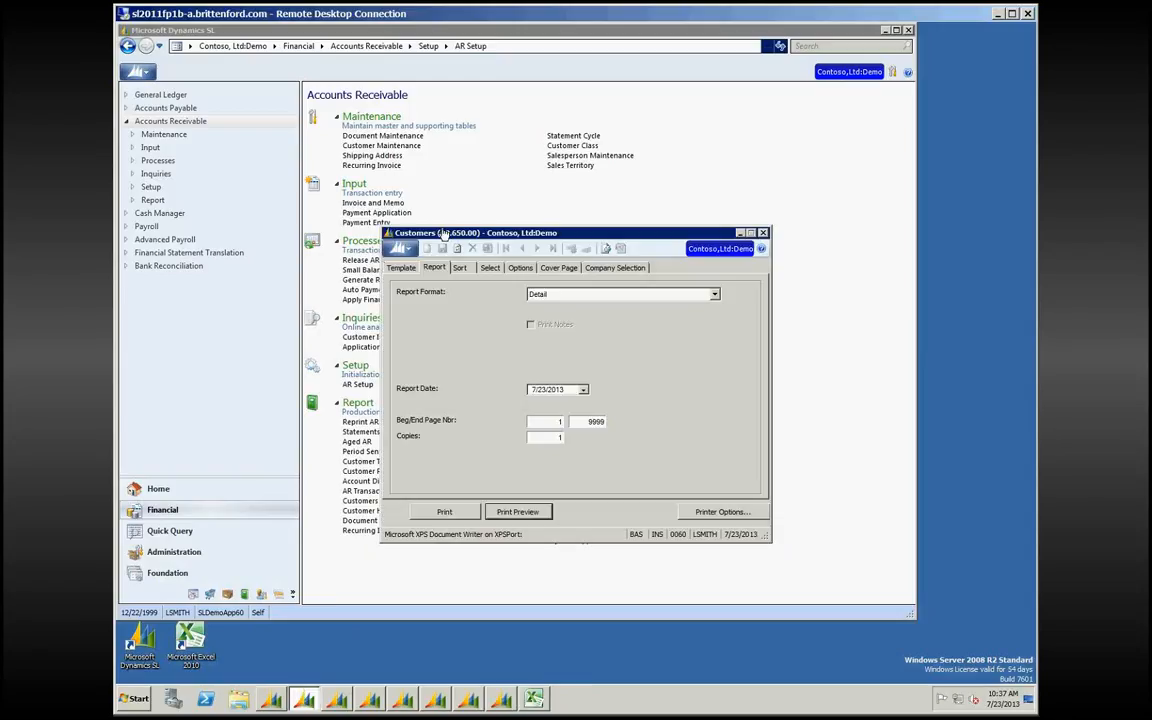
{"action": "left_click_drag", "start_coordinate": [440, 214], "coordinate": [484, 240]}
{"action": "left_click_drag", "start_coordinate": [651, 236], "coordinate": [704, 222]}
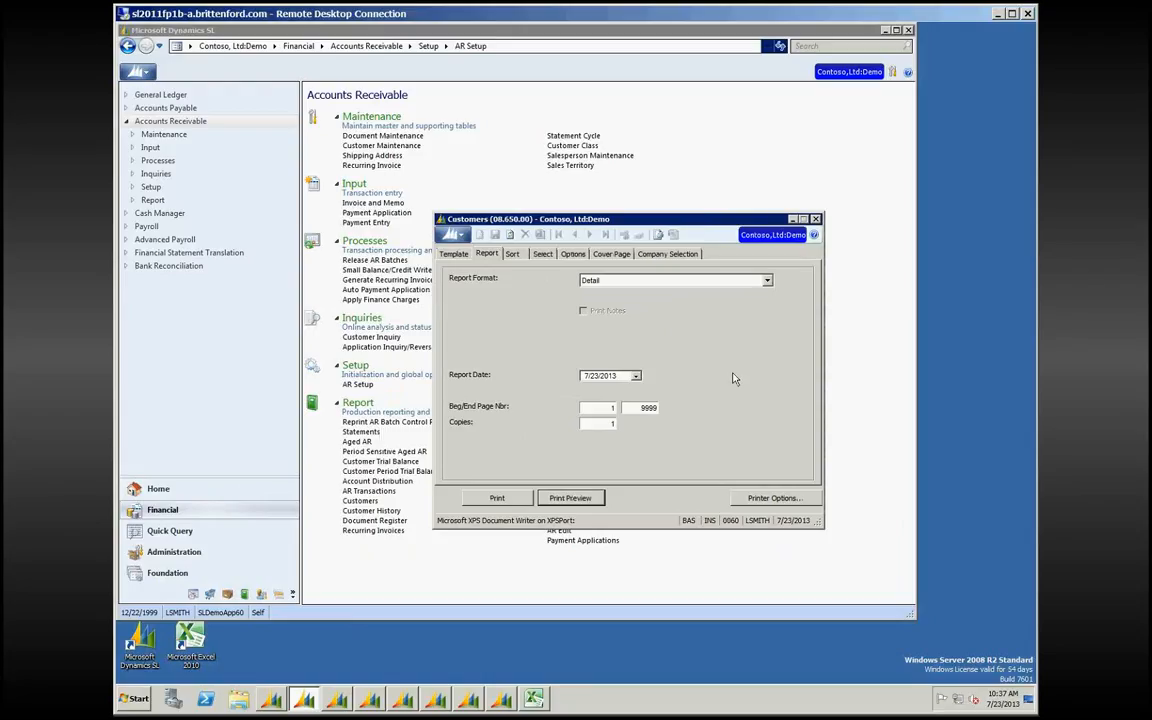
{"action": "left_click", "coordinate": [767, 282]}
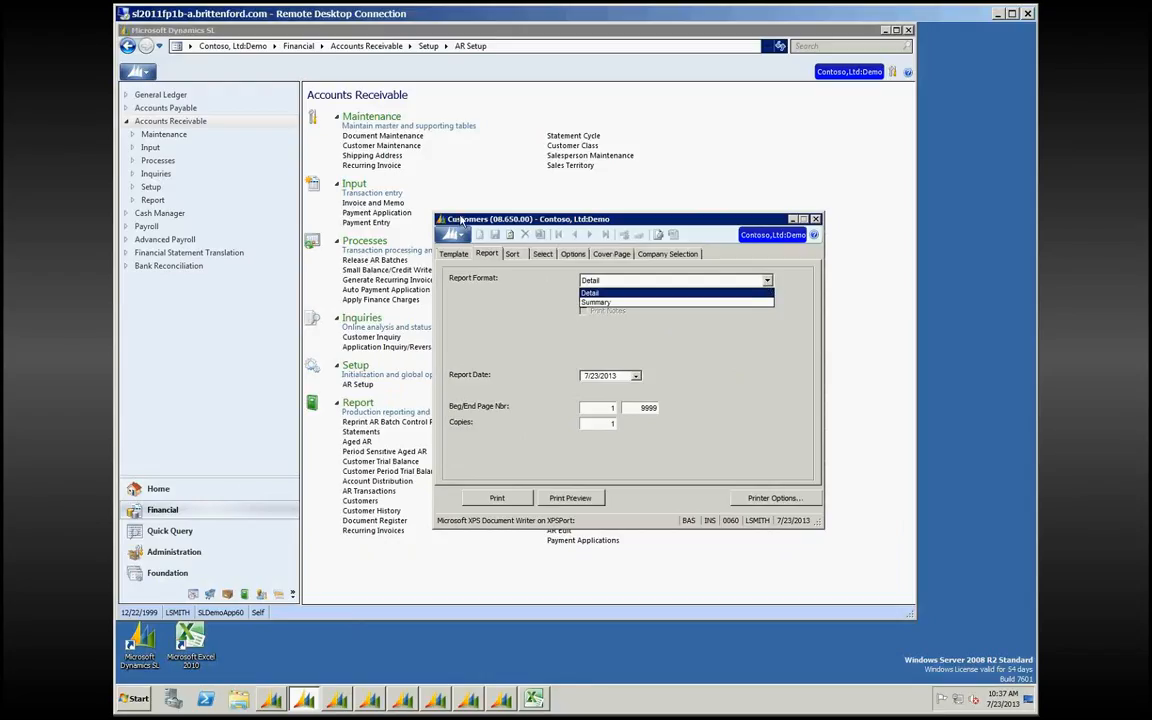
{"action": "left_click", "coordinate": [590, 293]}
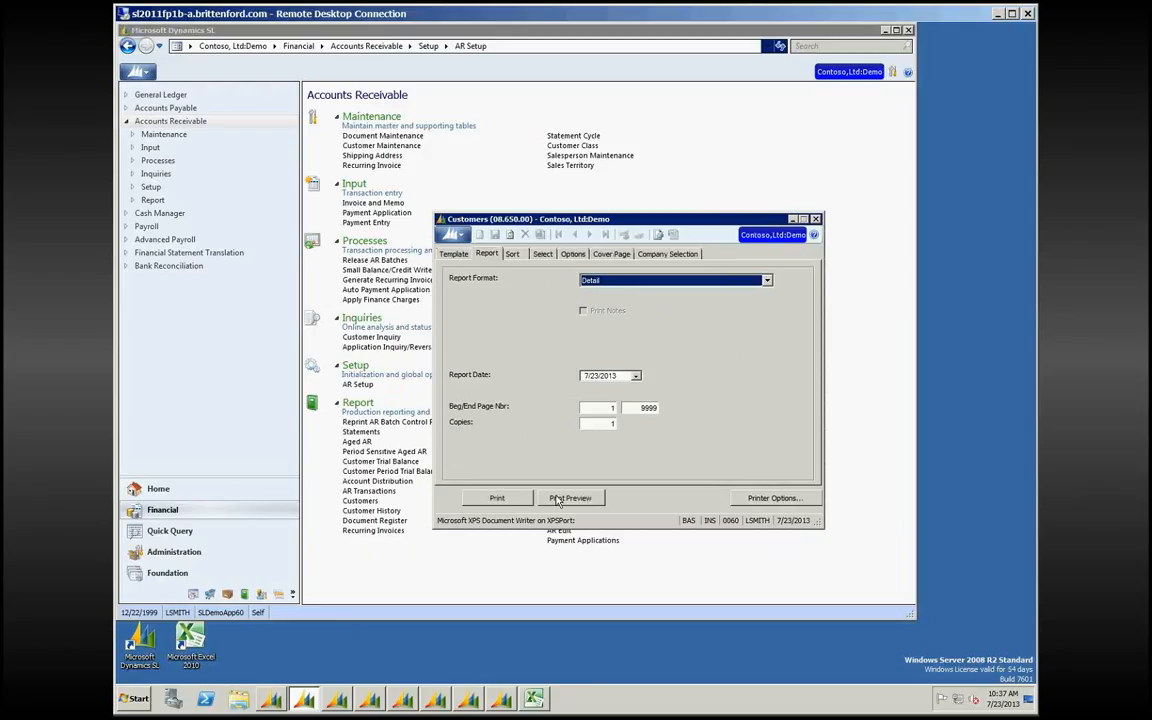
{"action": "left_click", "coordinate": [555, 499]}
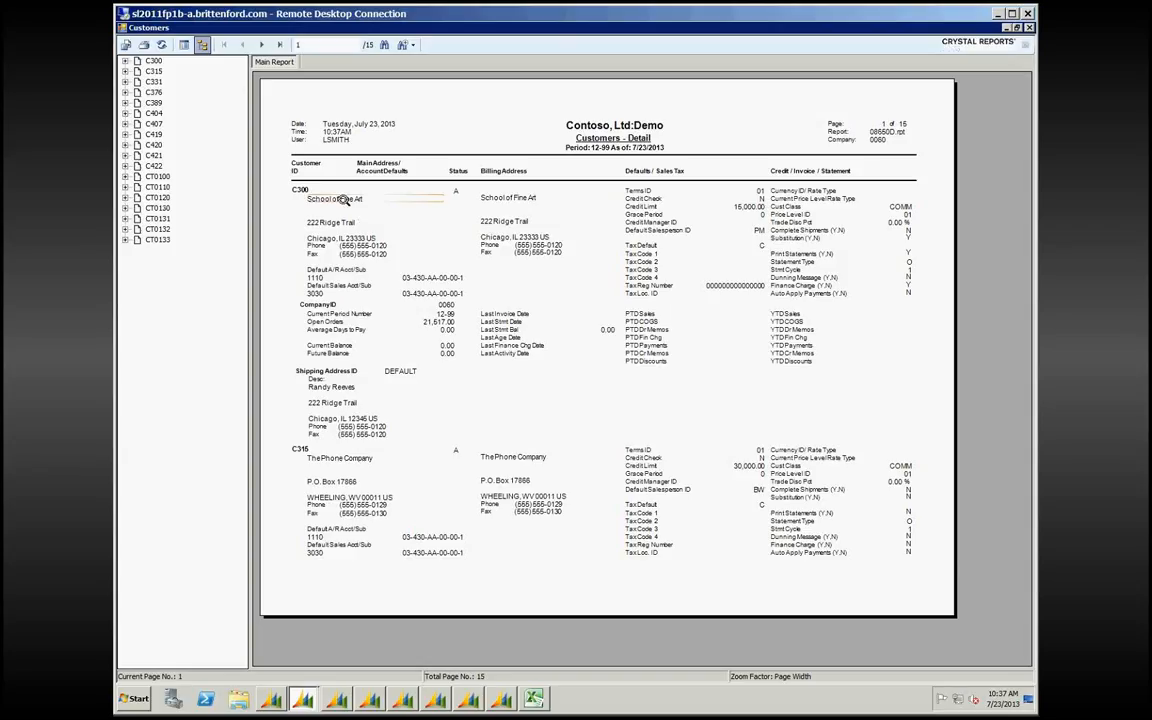
{"action": "left_click", "coordinate": [1029, 28]}
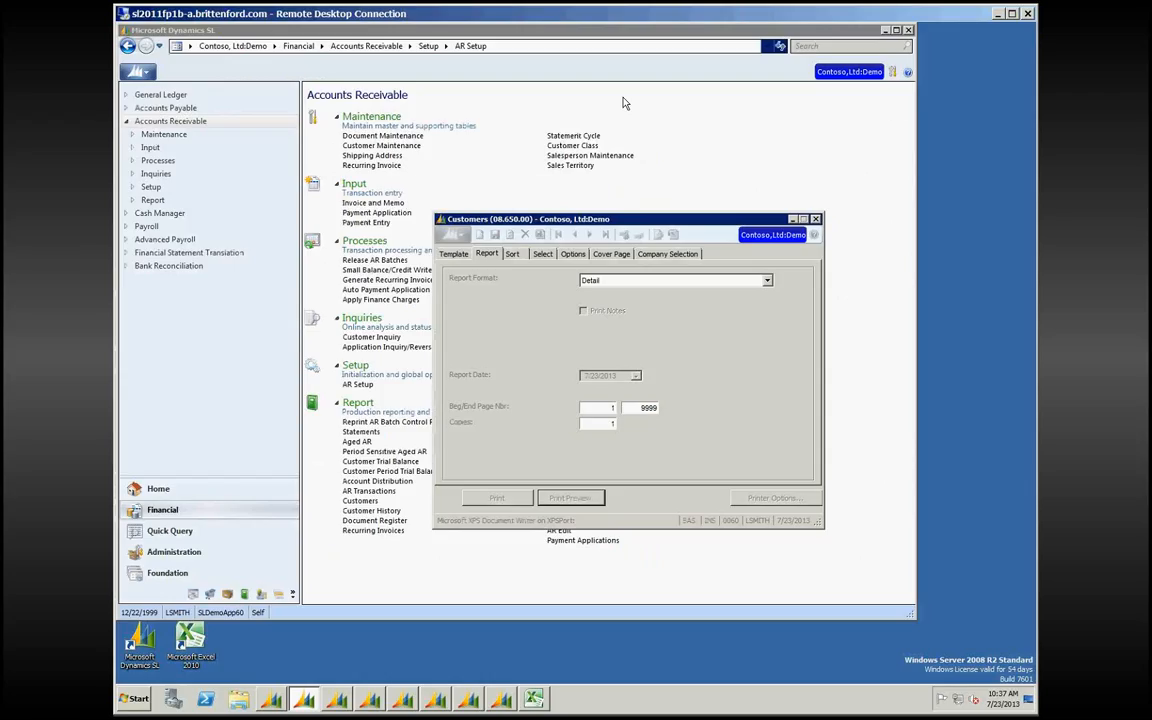
Step: Preview the Customers report in Summary format, then close the preview and the report window
{"action": "left_click", "coordinate": [712, 281]}
{"action": "left_click", "coordinate": [690, 299]}
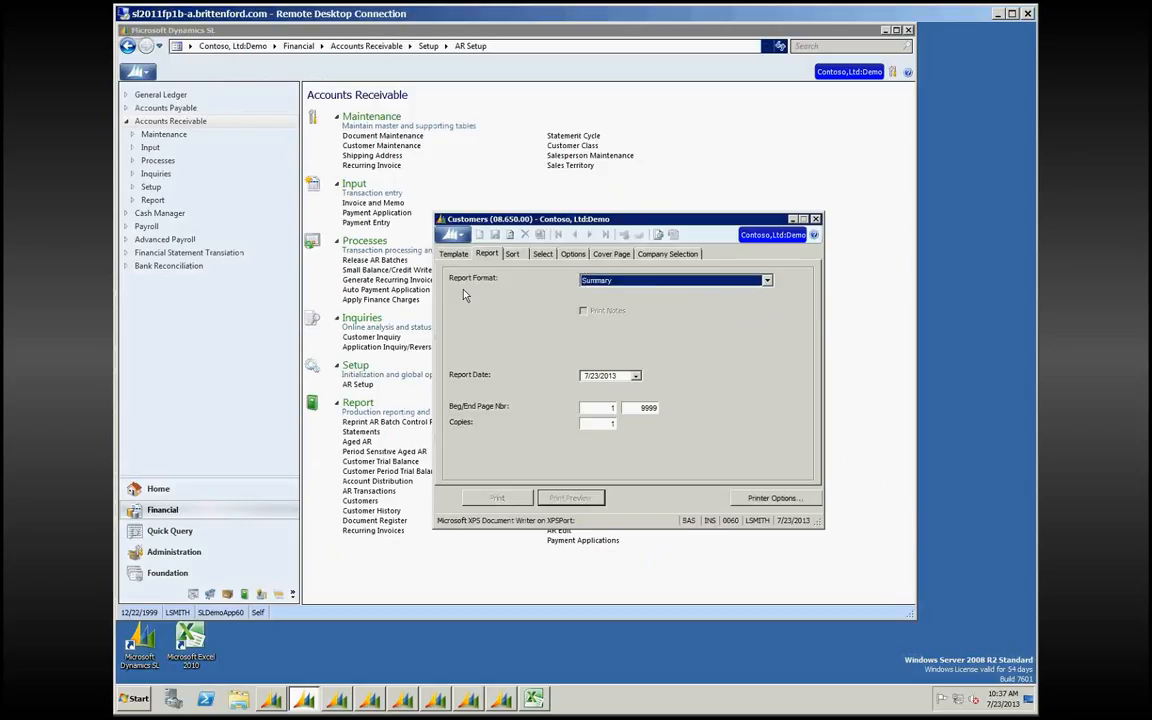
{"action": "left_click", "coordinate": [592, 497]}
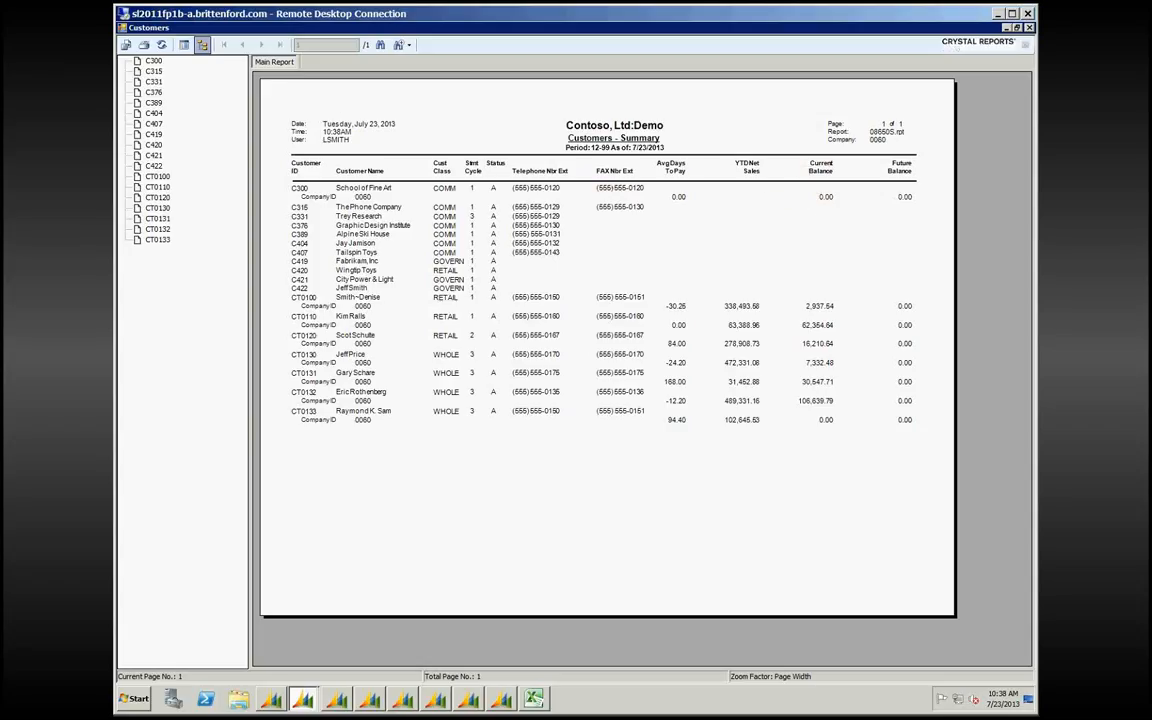
{"action": "left_click", "coordinate": [1029, 27]}
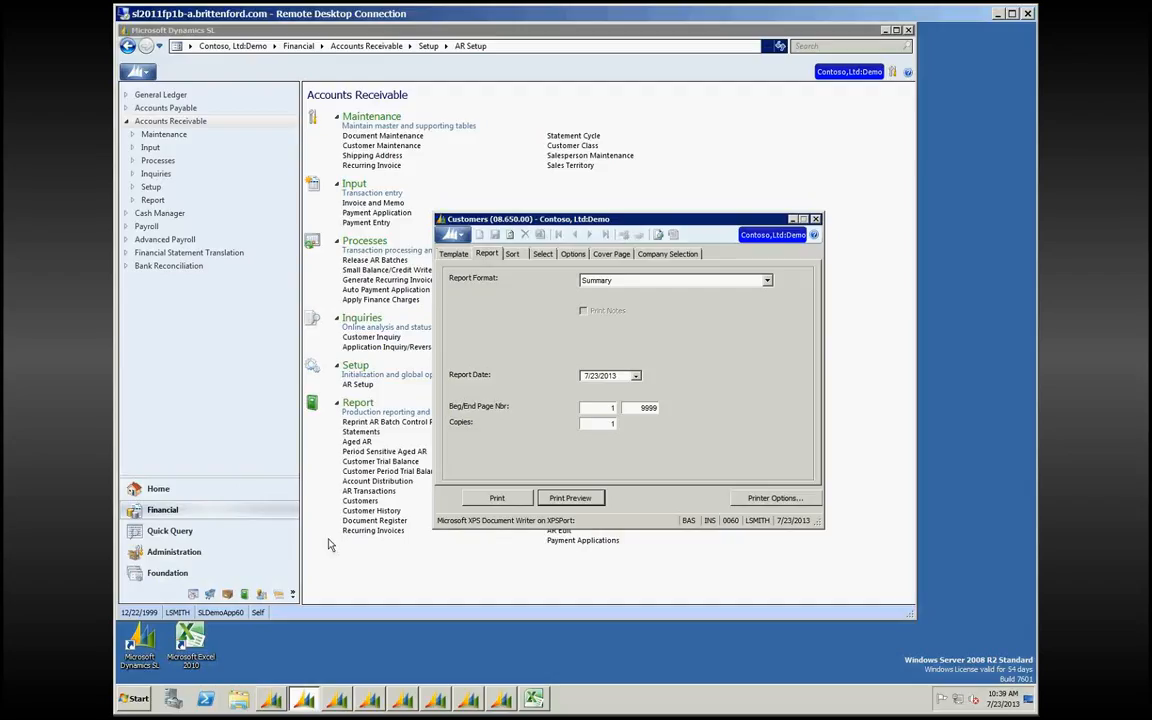
{"action": "left_click", "coordinate": [816, 219]}
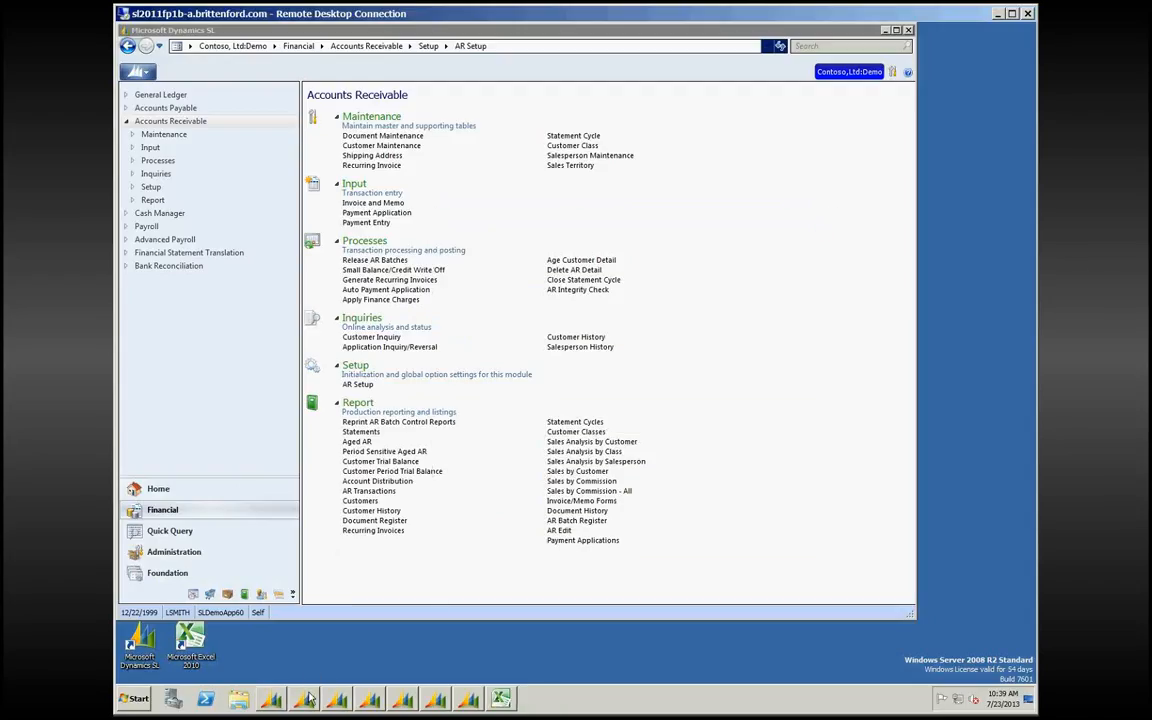
Step: Bring up the Invoice and Memo screen, load batch 000125 from the batch list, and maximize the window
{"action": "left_click", "coordinate": [305, 698]}
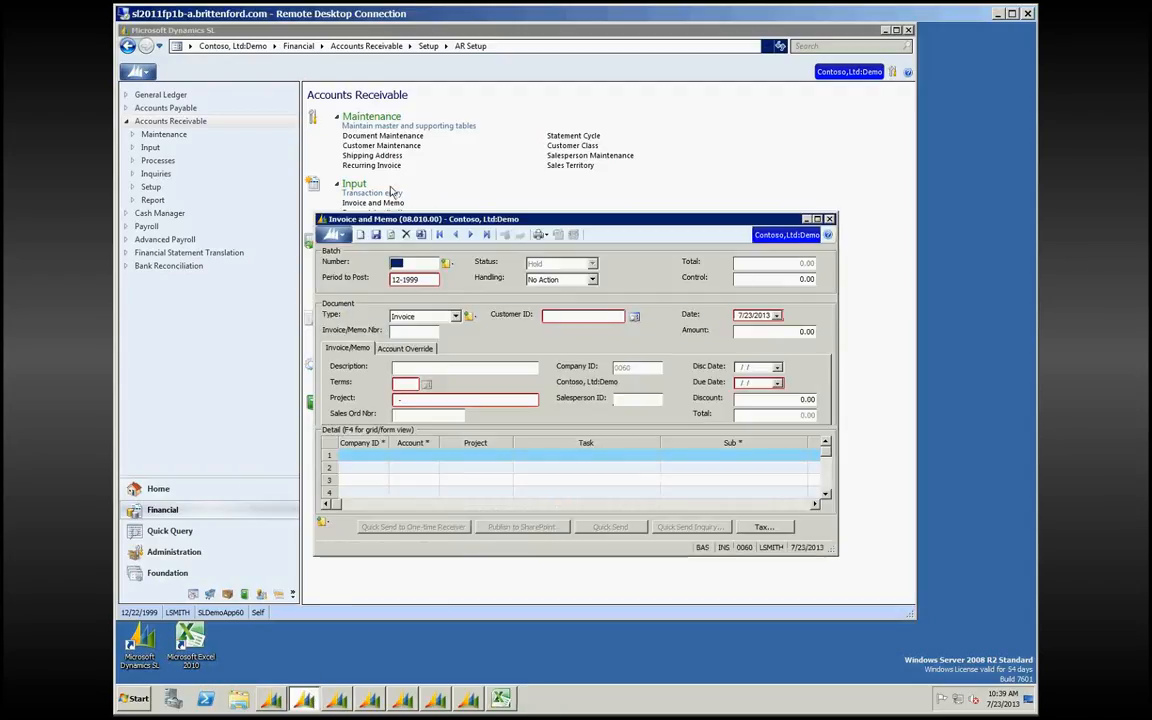
{"action": "left_click_drag", "start_coordinate": [546, 219], "coordinate": [693, 206]}
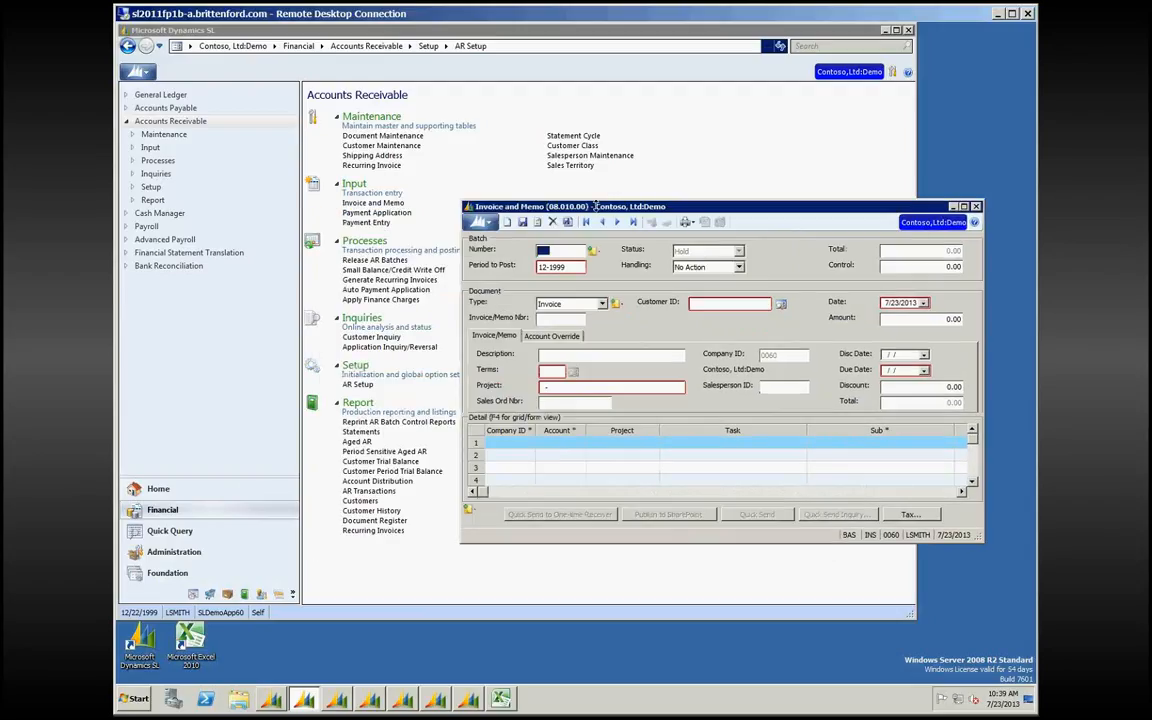
{"action": "left_click_drag", "start_coordinate": [595, 206], "coordinate": [479, 184]}
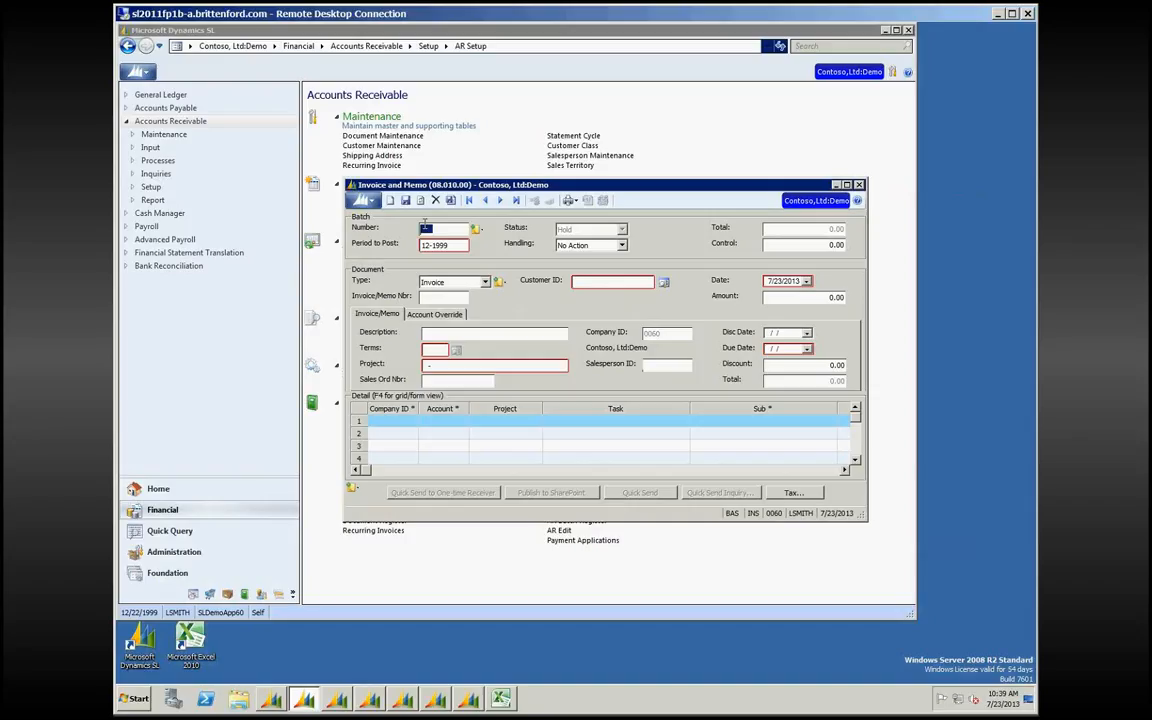
{"action": "key", "text": "F3"}
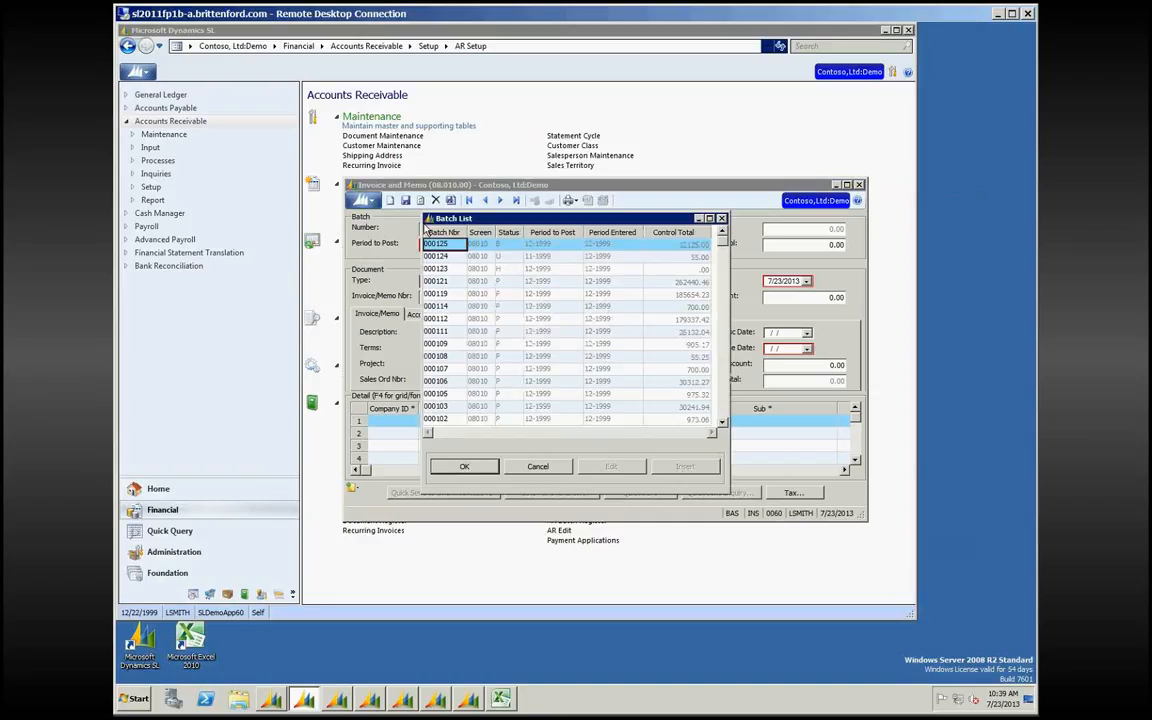
{"action": "key", "text": "Return"}
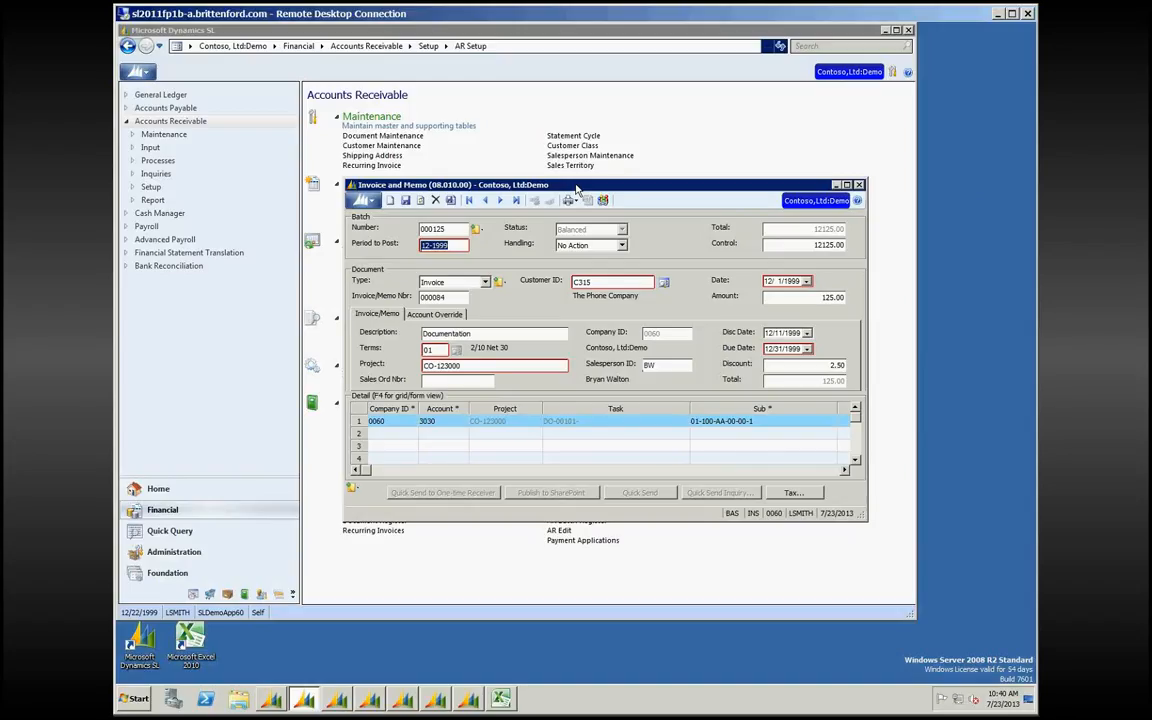
{"action": "left_click", "coordinate": [848, 186]}
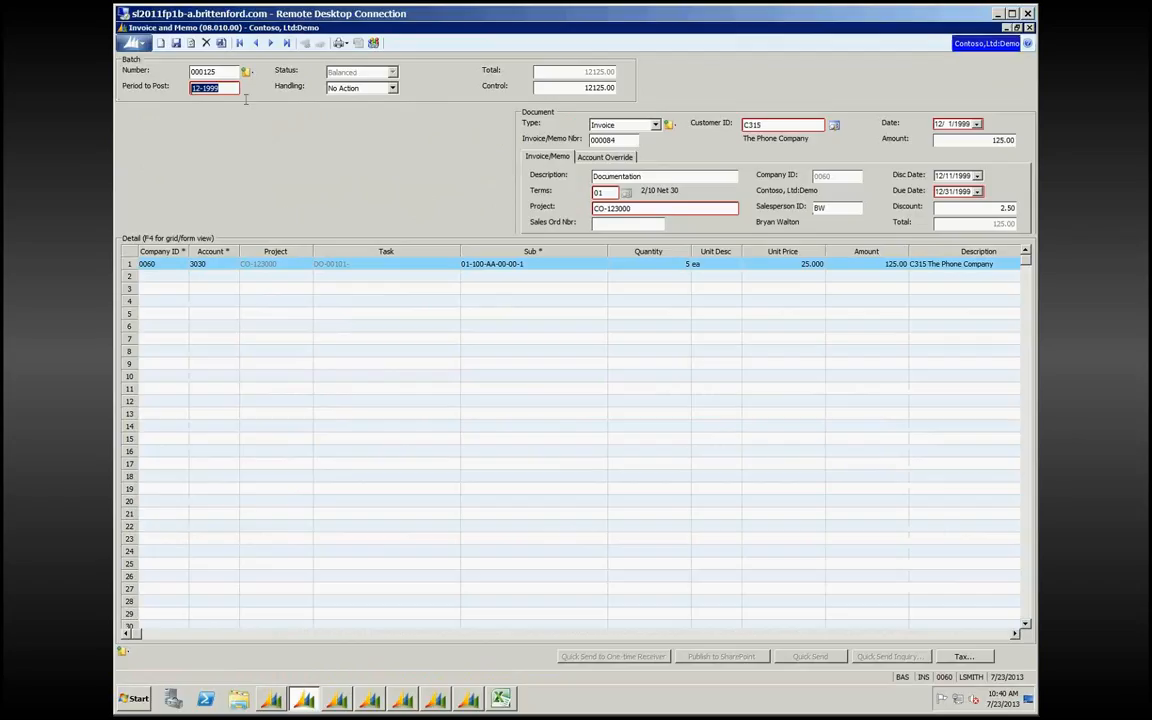
Step: Examine the batch's number, period to post, control total and available handling choices
{"action": "left_click", "coordinate": [229, 75]}
{"action": "left_click", "coordinate": [227, 88]}
{"action": "left_click", "coordinate": [560, 87]}
{"action": "left_click", "coordinate": [224, 87]}
{"action": "left_click", "coordinate": [393, 88]}
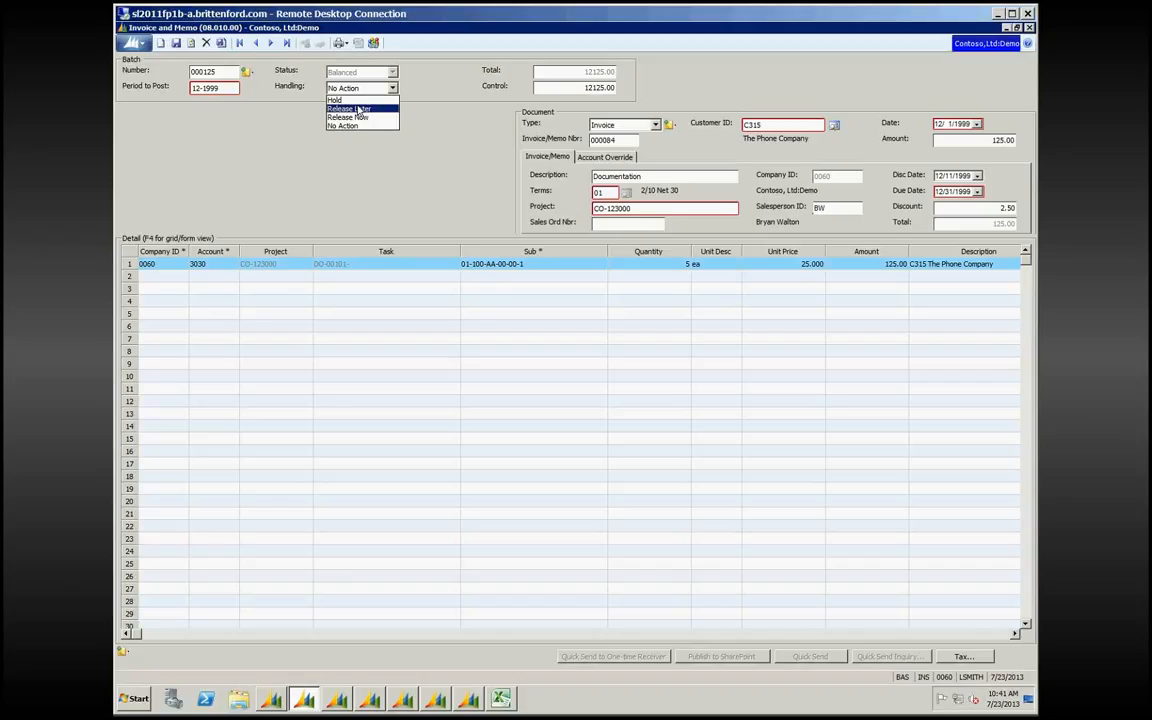
Step: Set the invoice's terms to 02, 3/15 Net 20th of Month
{"action": "left_click", "coordinate": [612, 192]}
{"action": "left_click", "coordinate": [612, 192]}
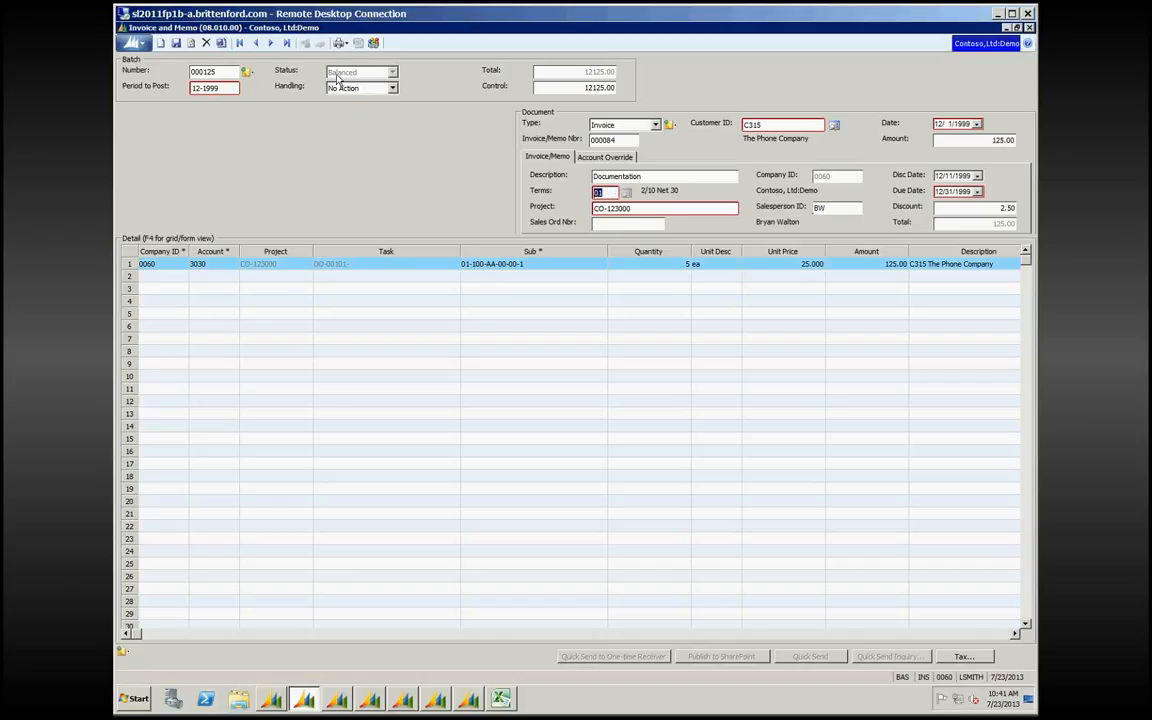
{"action": "double_click", "coordinate": [612, 192]}
{"action": "key", "text": "Down"}
{"action": "key", "text": "Return"}
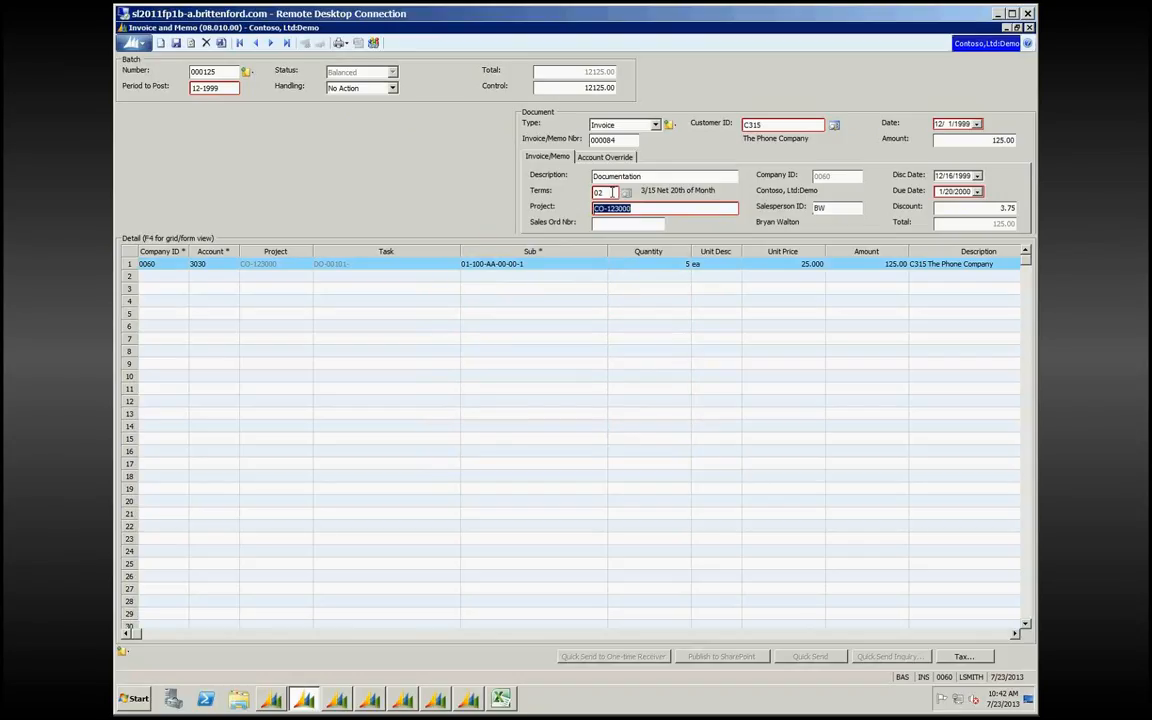
Step: Choose No Action as the batch handling and check the control total
{"action": "left_click", "coordinate": [366, 88]}
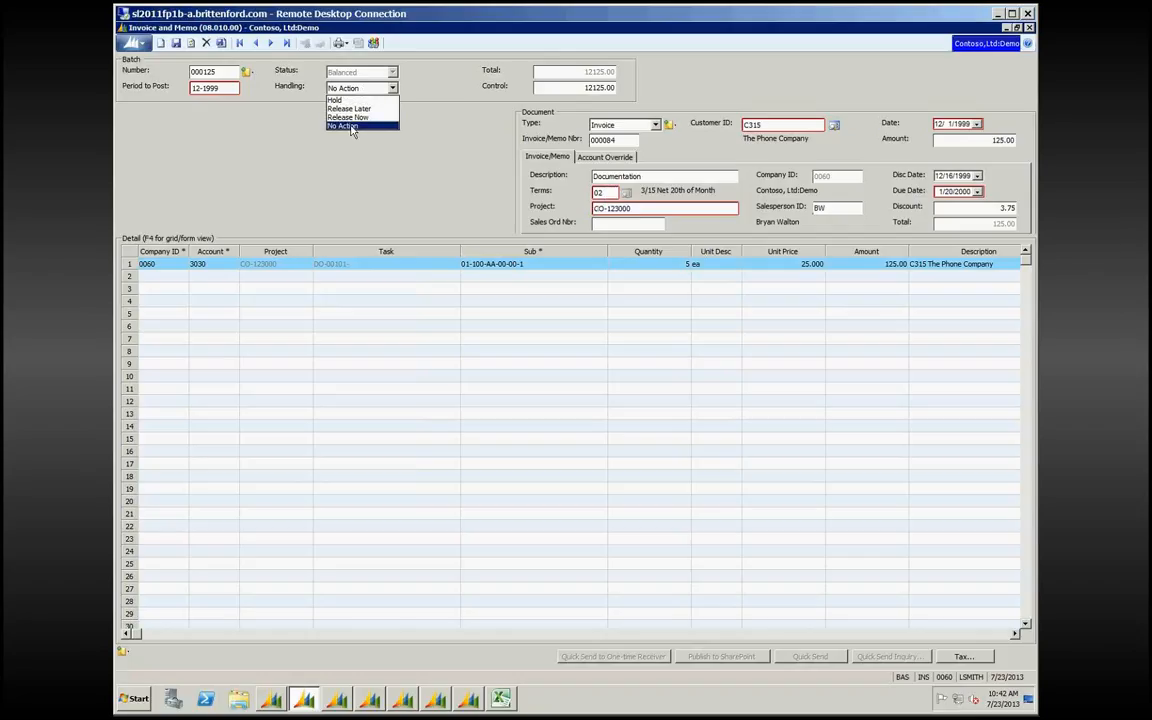
{"action": "left_click", "coordinate": [355, 125]}
{"action": "left_click", "coordinate": [563, 87]}
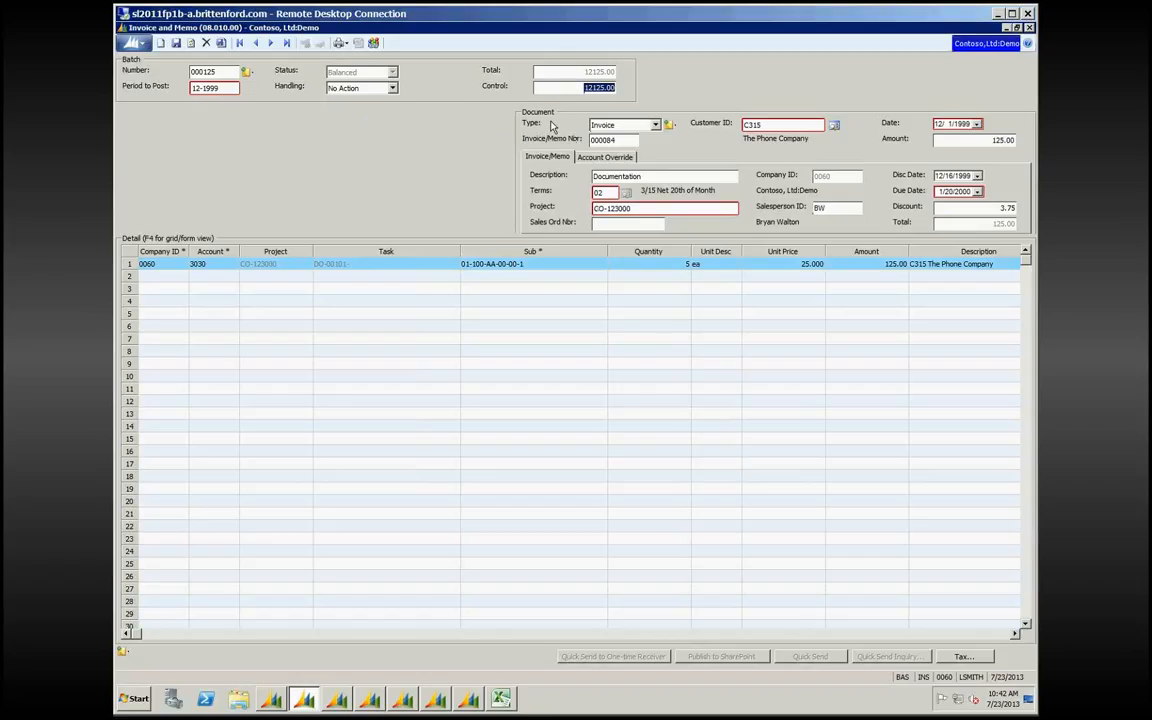
Step: Review the available document types, choose Invoice, and check the invoice number field
{"action": "left_click", "coordinate": [655, 126]}
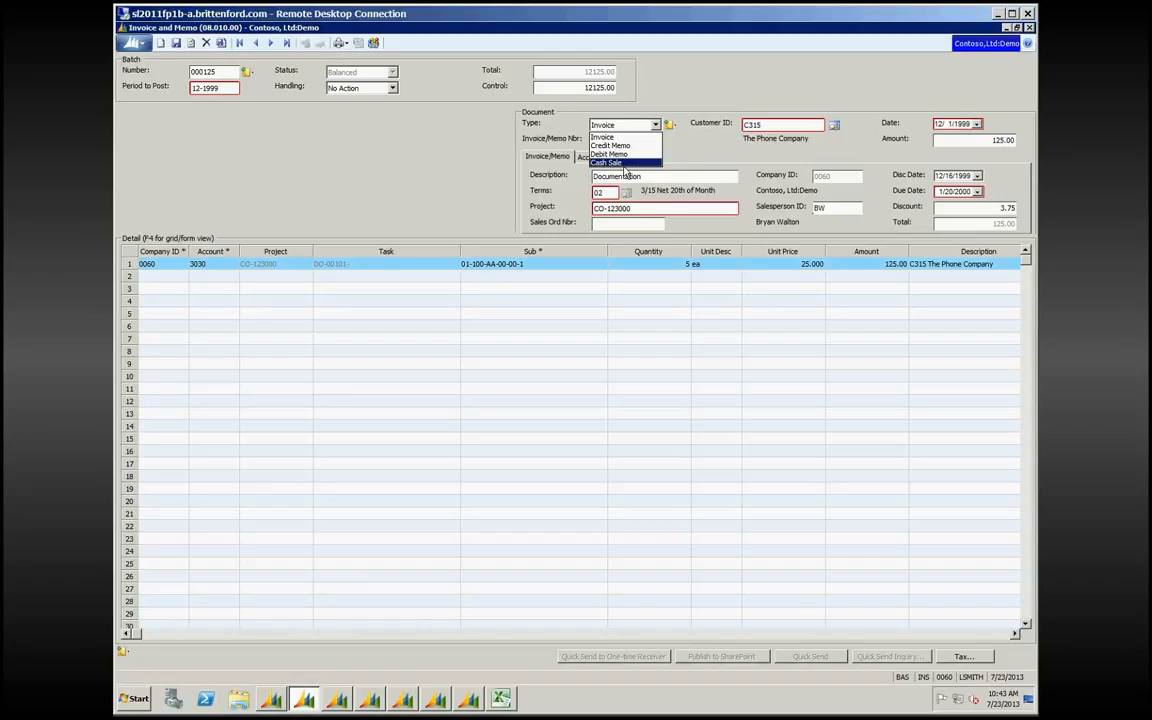
{"action": "left_click", "coordinate": [612, 137]}
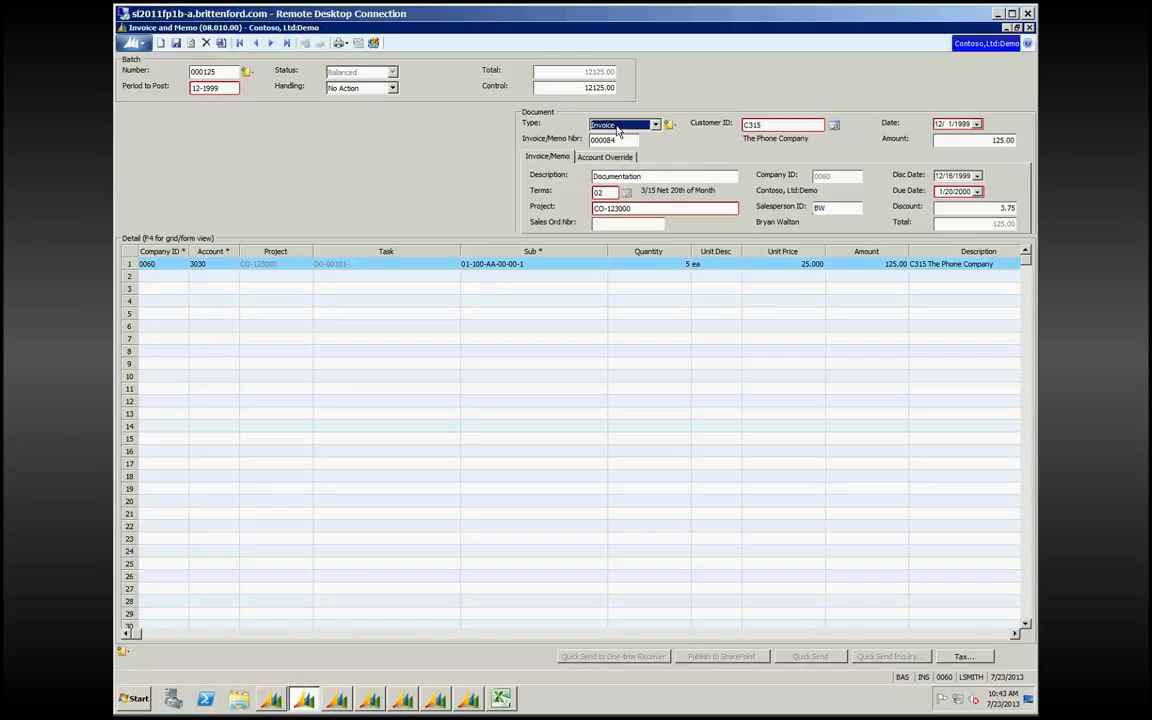
{"action": "left_click", "coordinate": [620, 140]}
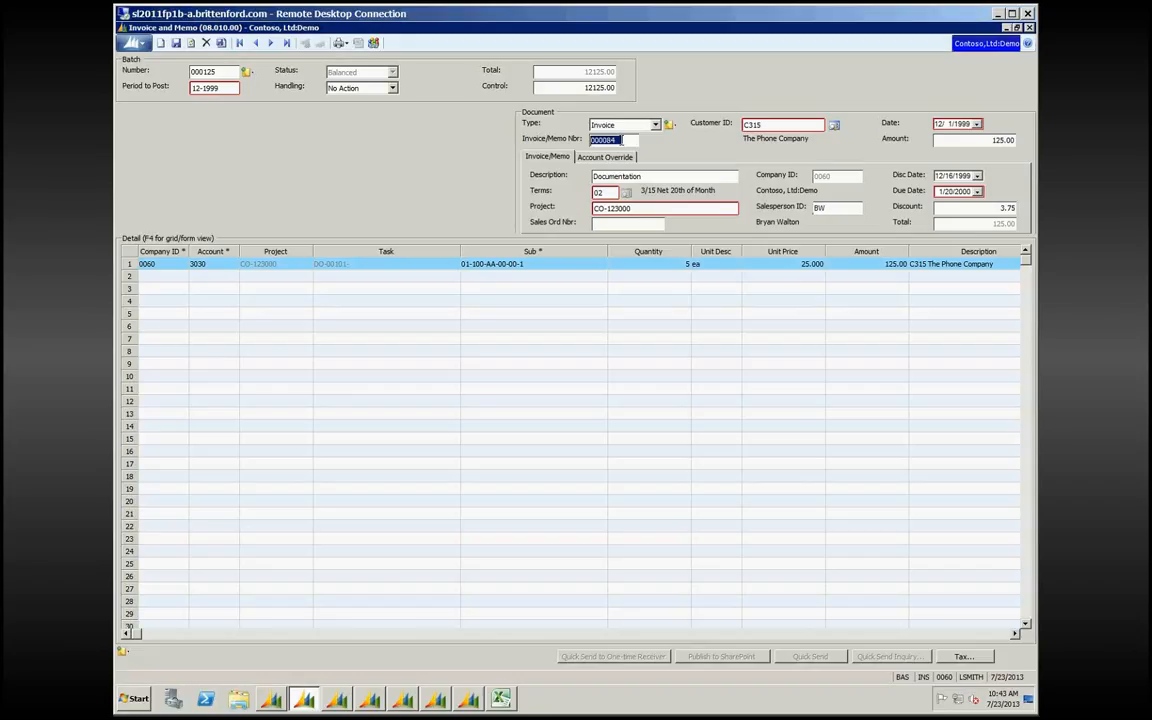
Step: Look up the invoice's customer in the active customer list, sorting by name and searching for a customer's surname
{"action": "left_click", "coordinate": [769, 124]}
{"action": "key", "text": "F3"}
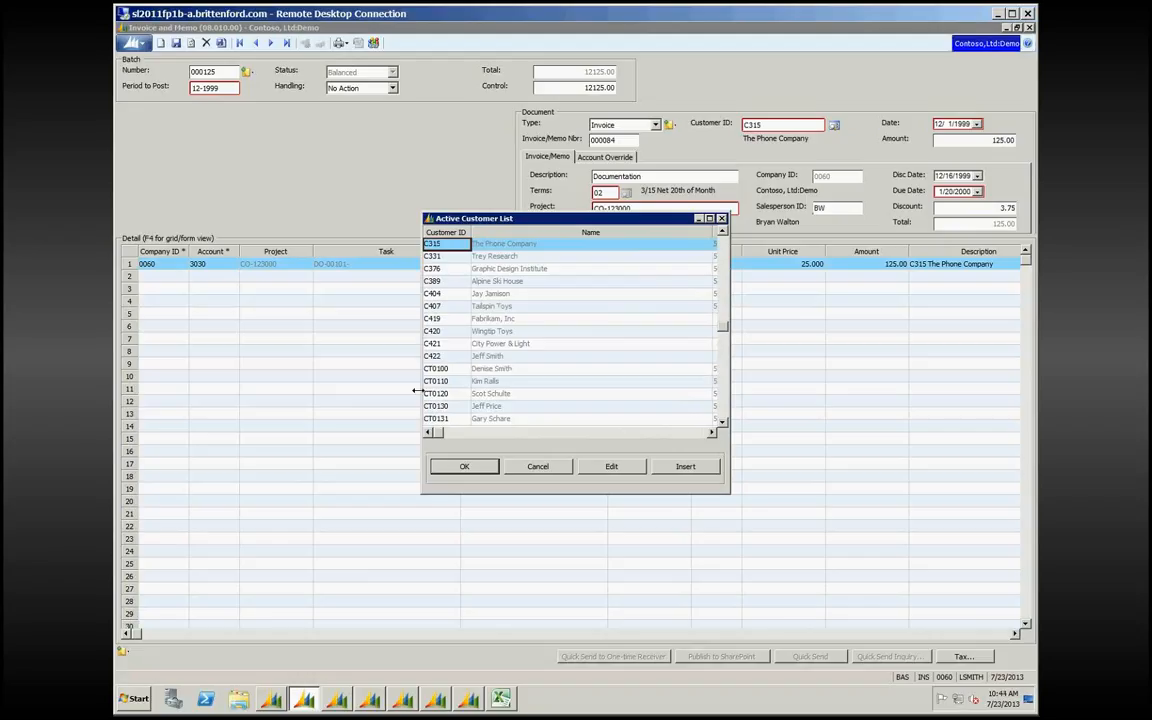
{"action": "left_click", "coordinate": [503, 233]}
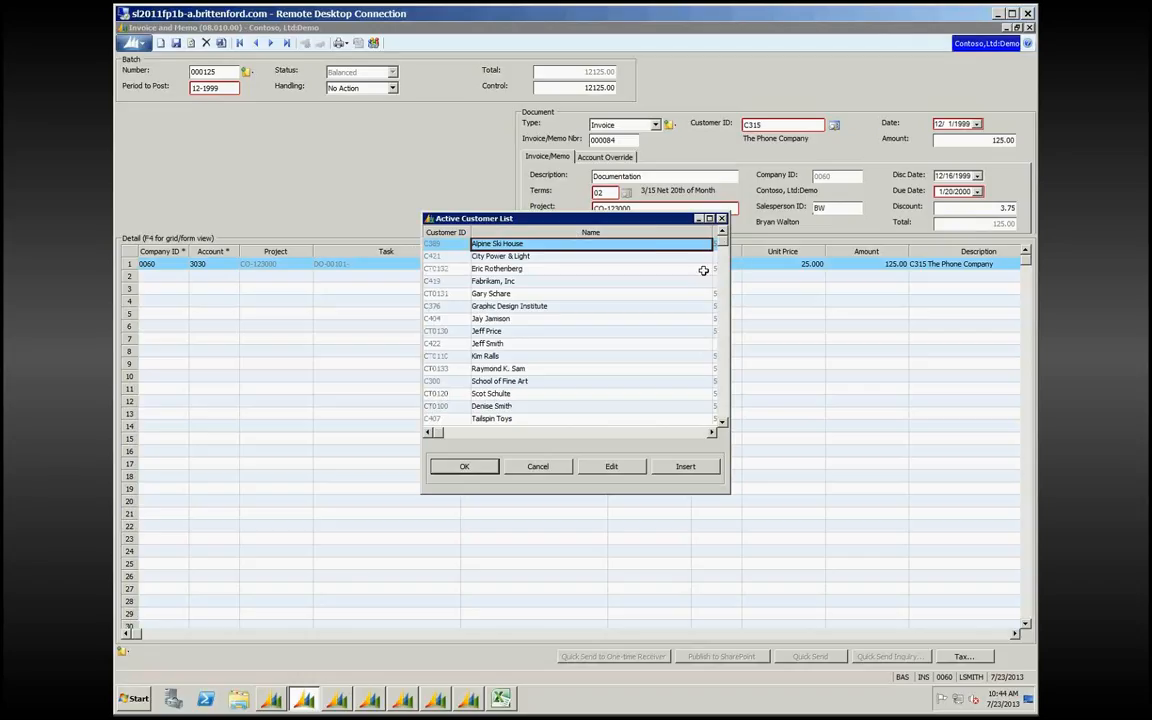
{"action": "type", "text": "smith"}
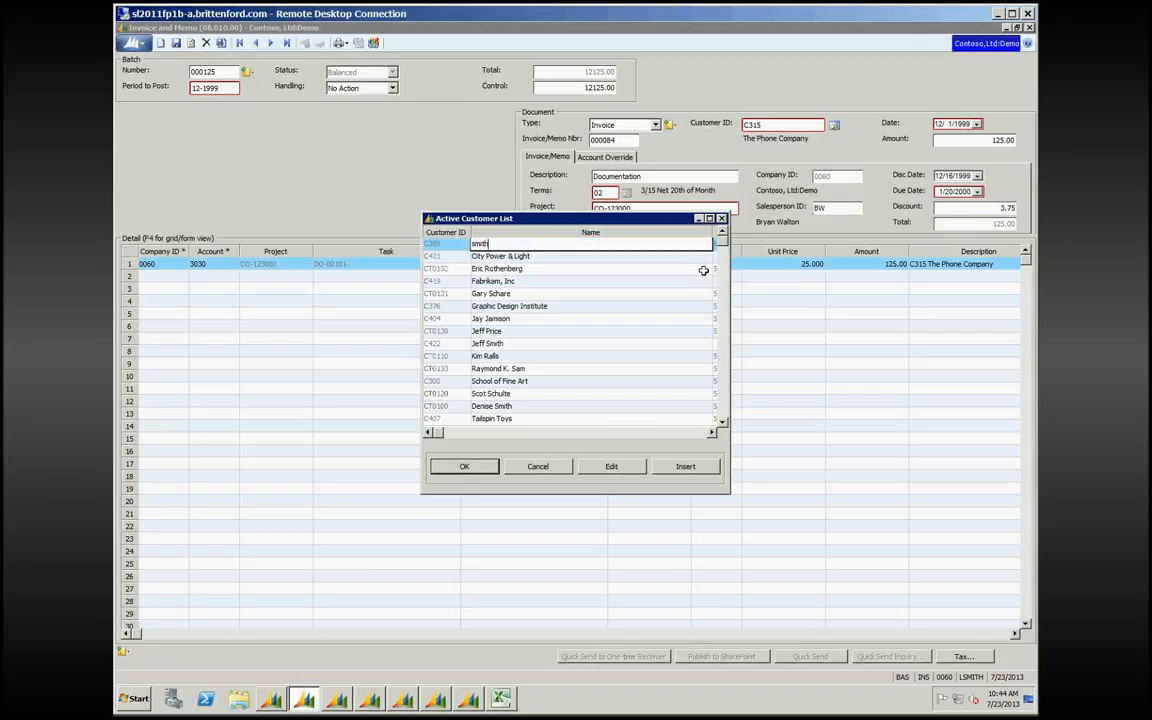
{"action": "key", "text": "Return"}
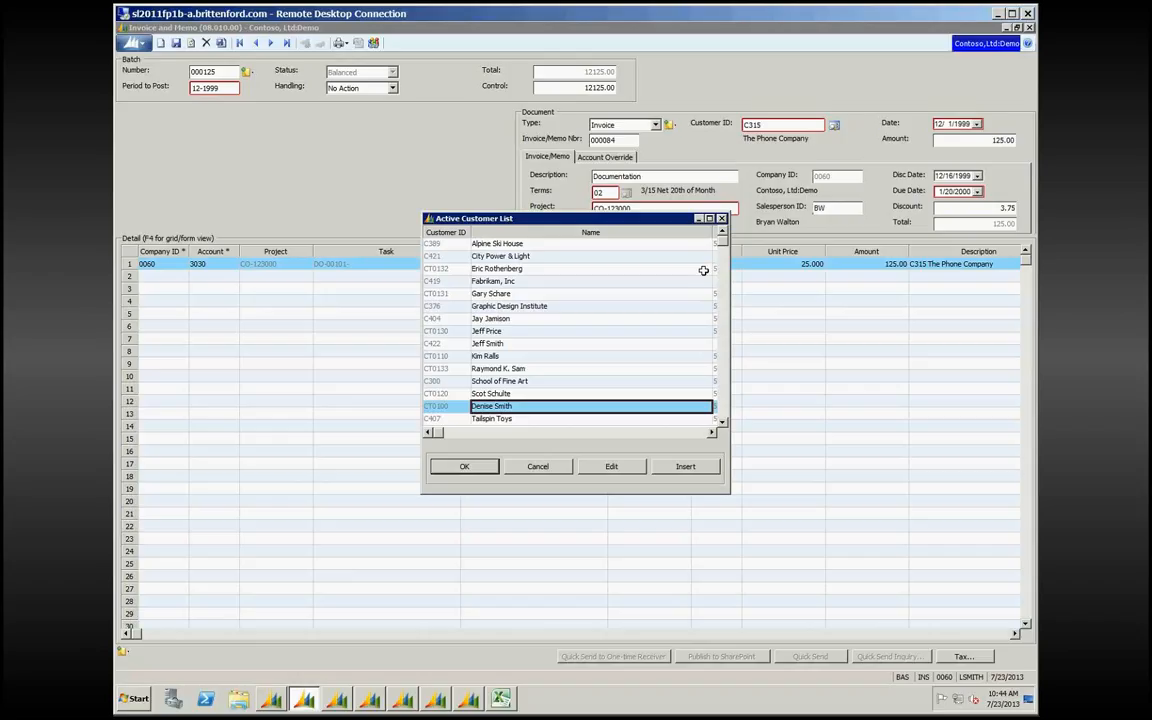
Step: Search the active customer list by name for a customer's surname, and close the list without choosing anyone
{"action": "left_click", "coordinate": [595, 232]}
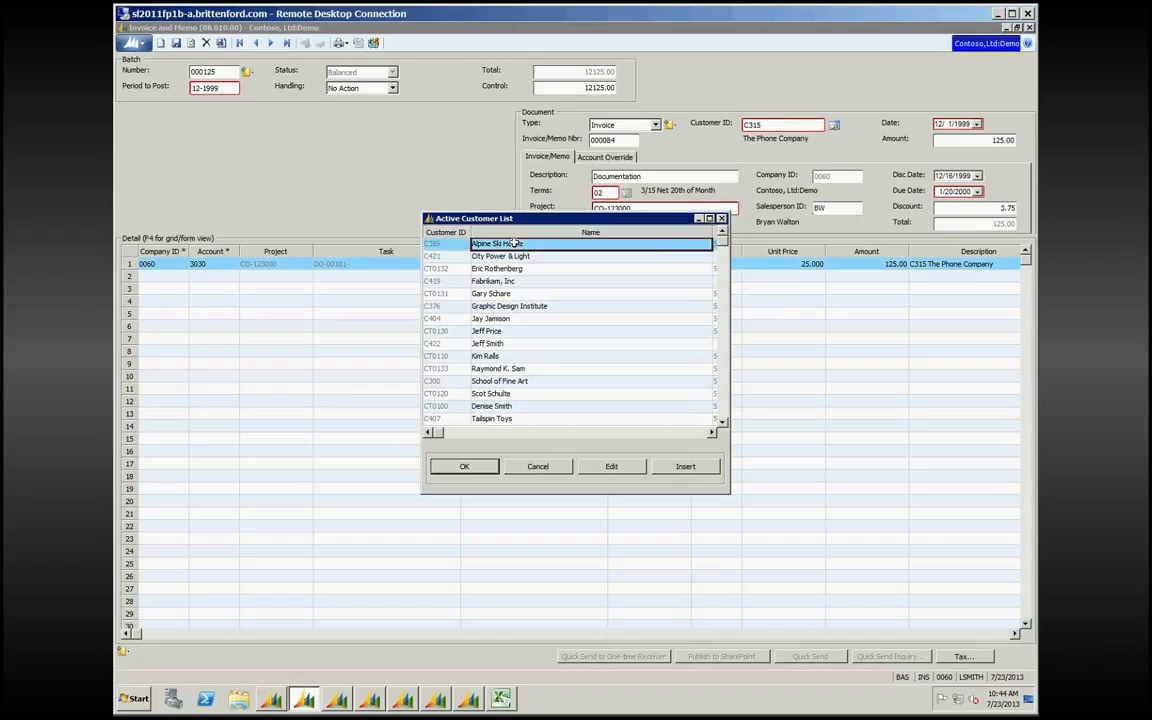
{"action": "type", "text": "smith"}
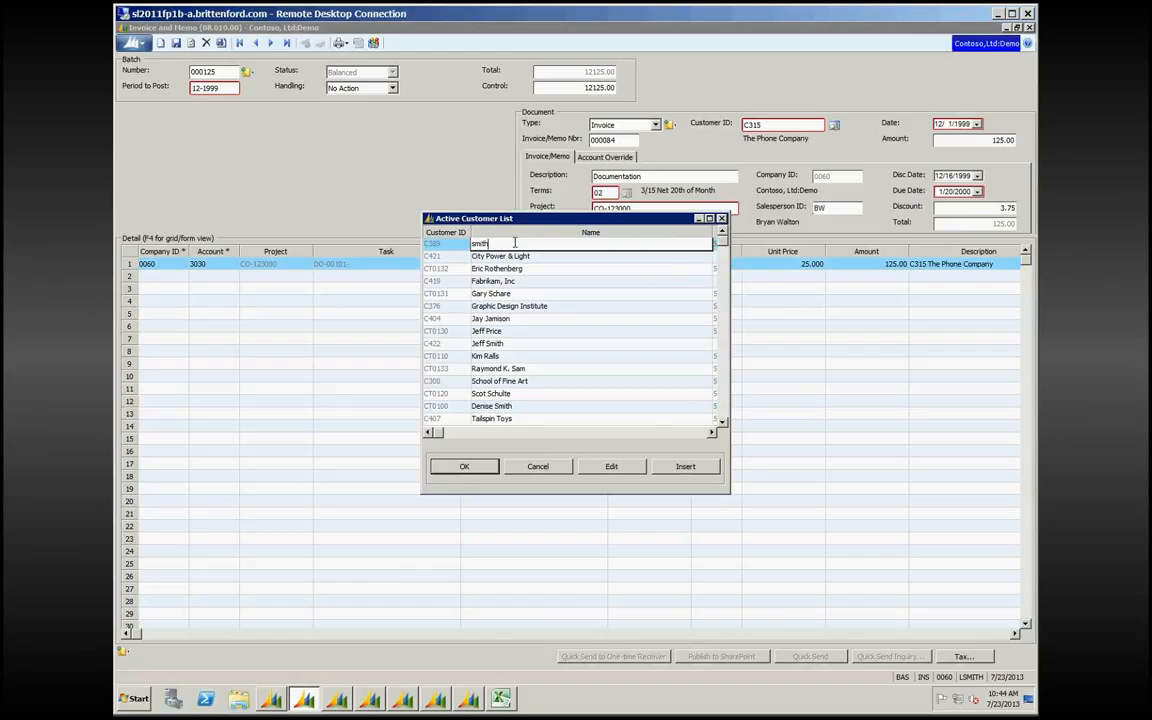
{"action": "key", "text": "Return"}
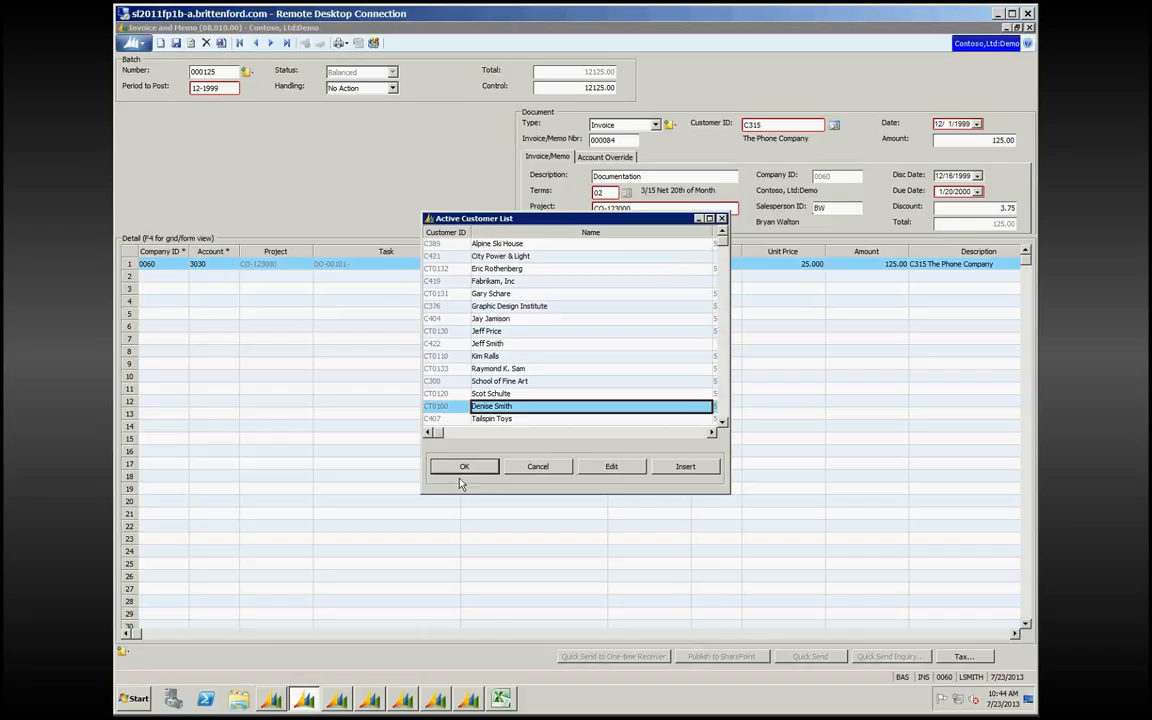
{"action": "left_click", "coordinate": [535, 466]}
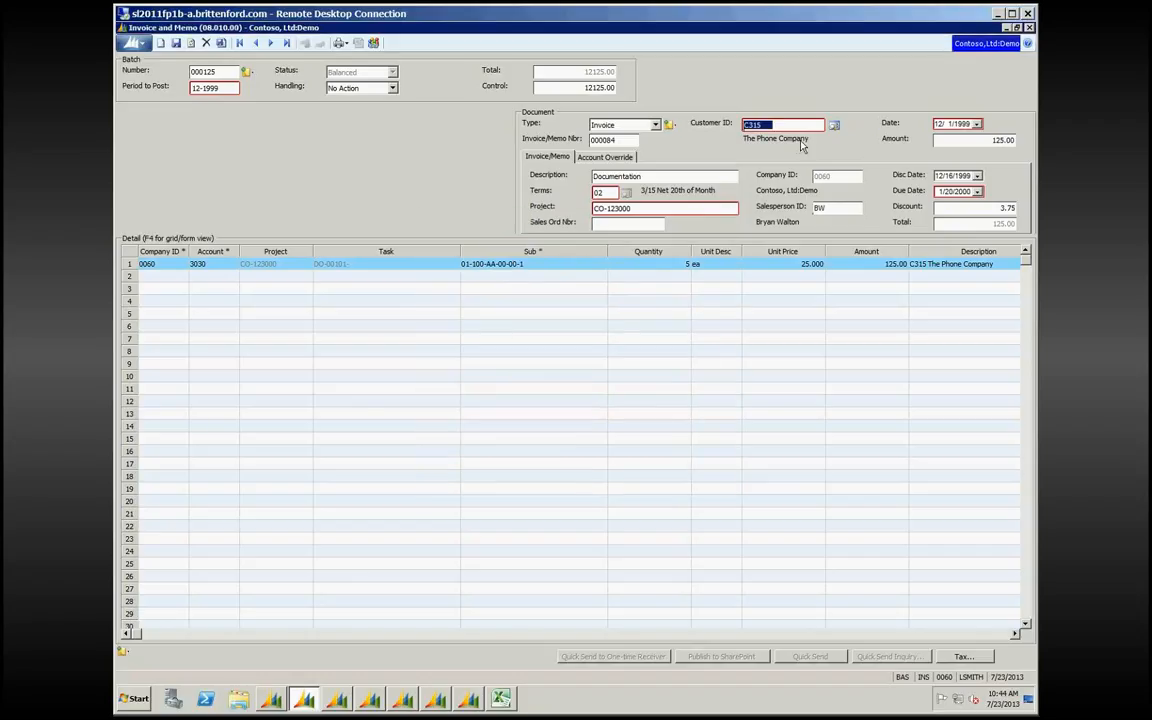
Step: Check the invoice's date, amount and description fields in the document header
{"action": "left_click", "coordinate": [942, 127]}
{"action": "key", "text": "Tab"}
{"action": "key", "text": "Tab"}
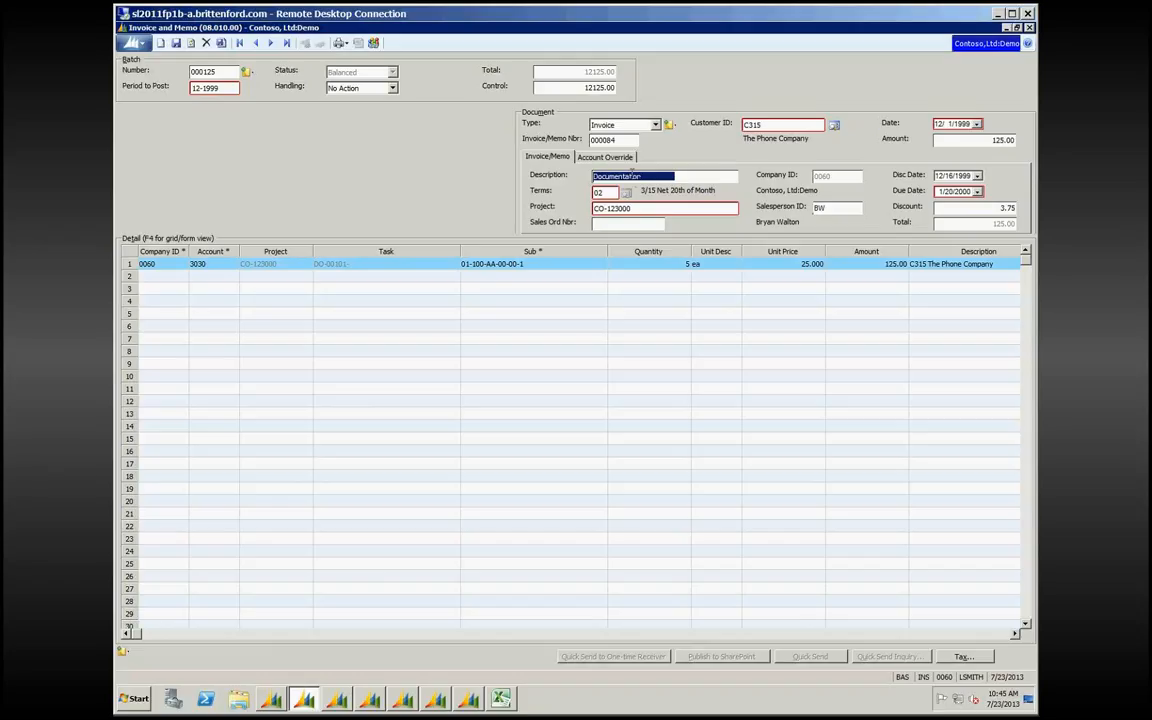
Step: Narrow the Sub and Task columns and set the first detail line's description to "C315 - Quarterly subscription"
{"action": "left_click", "coordinate": [962, 265]}
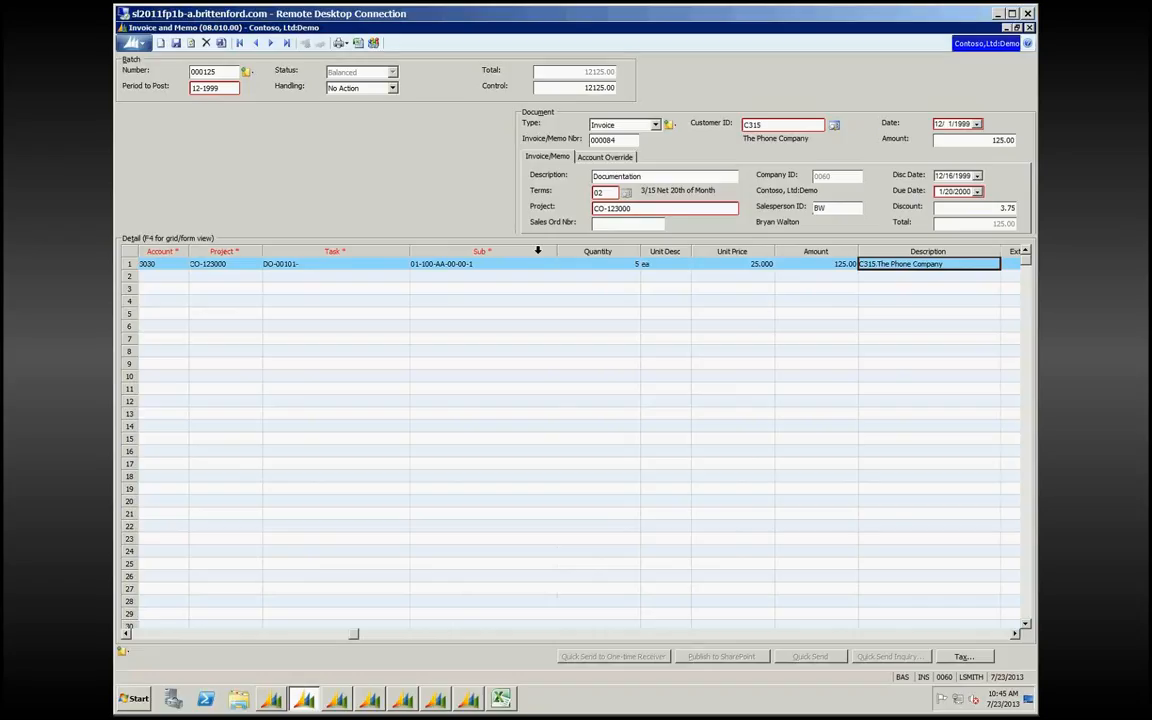
{"action": "left_click_drag", "start_coordinate": [557, 251], "coordinate": [491, 269]}
{"action": "left_click_drag", "start_coordinate": [410, 253], "coordinate": [314, 336]}
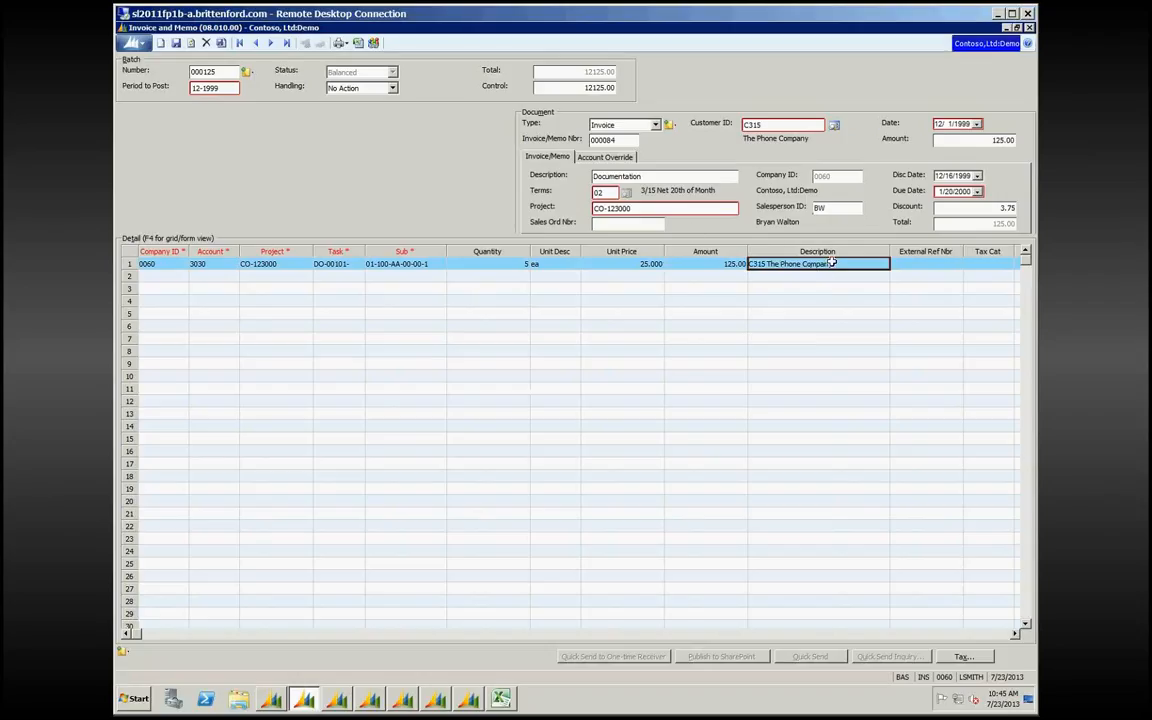
{"action": "type", "text": "Quarterly"}
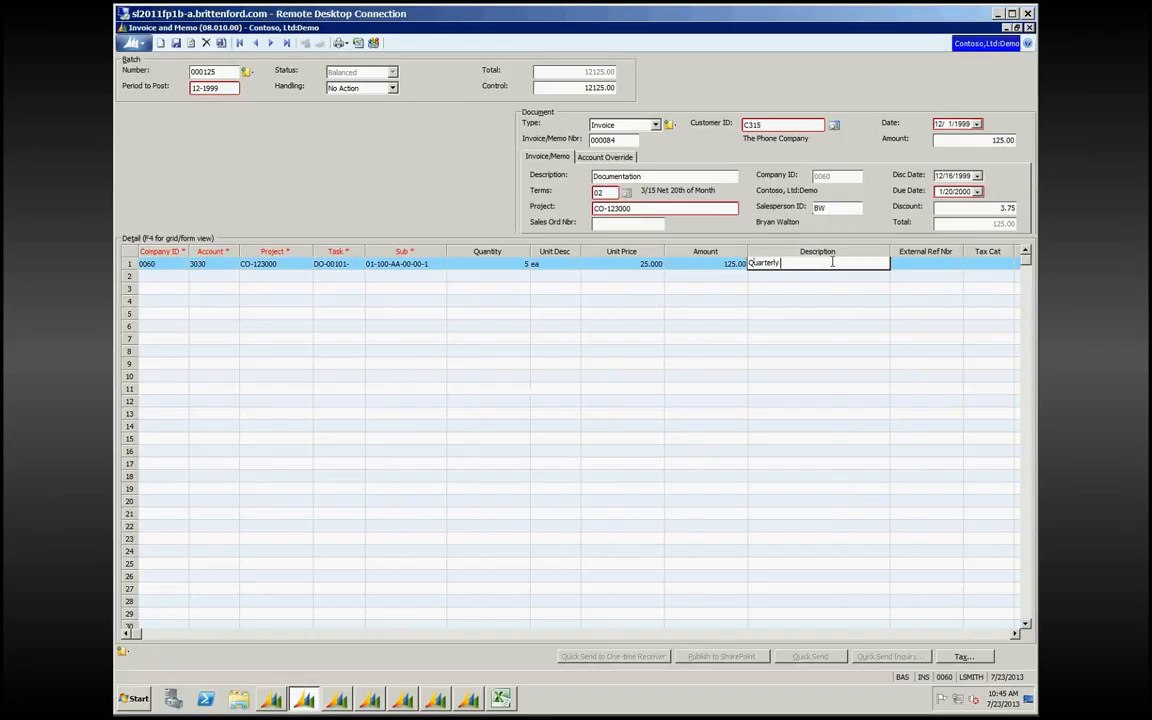
{"action": "type", "text": " subscription"}
{"action": "key", "text": "Tab"}
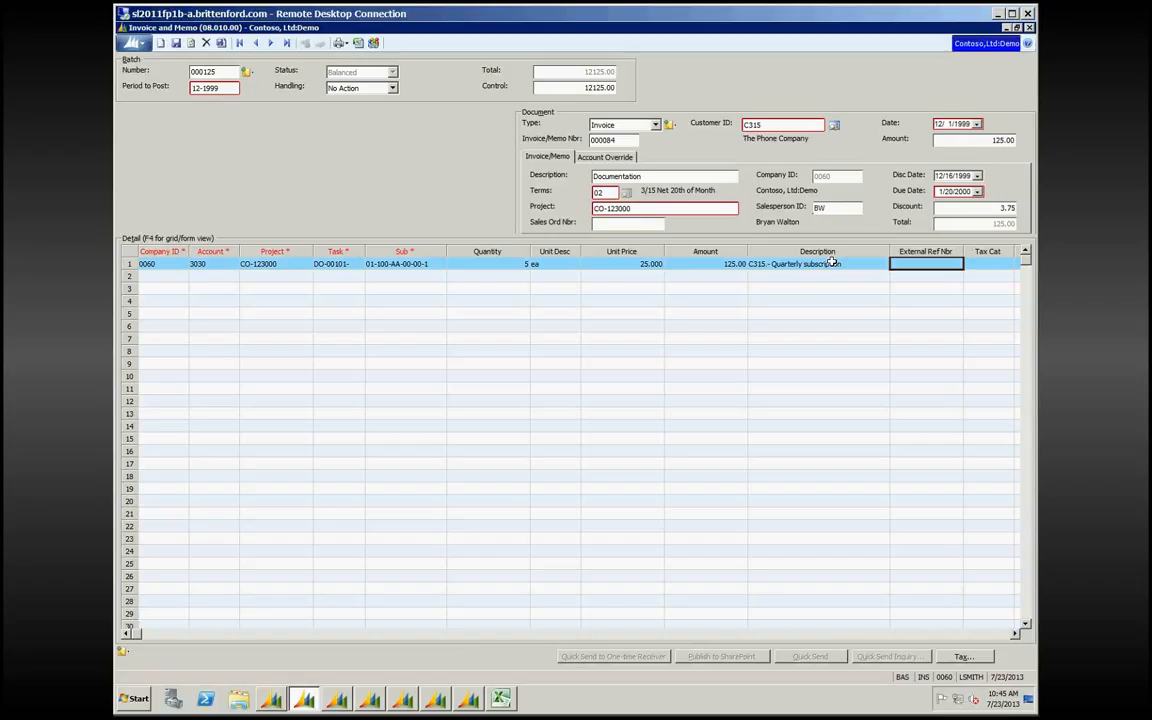
{"action": "left_click", "coordinate": [831, 263]}
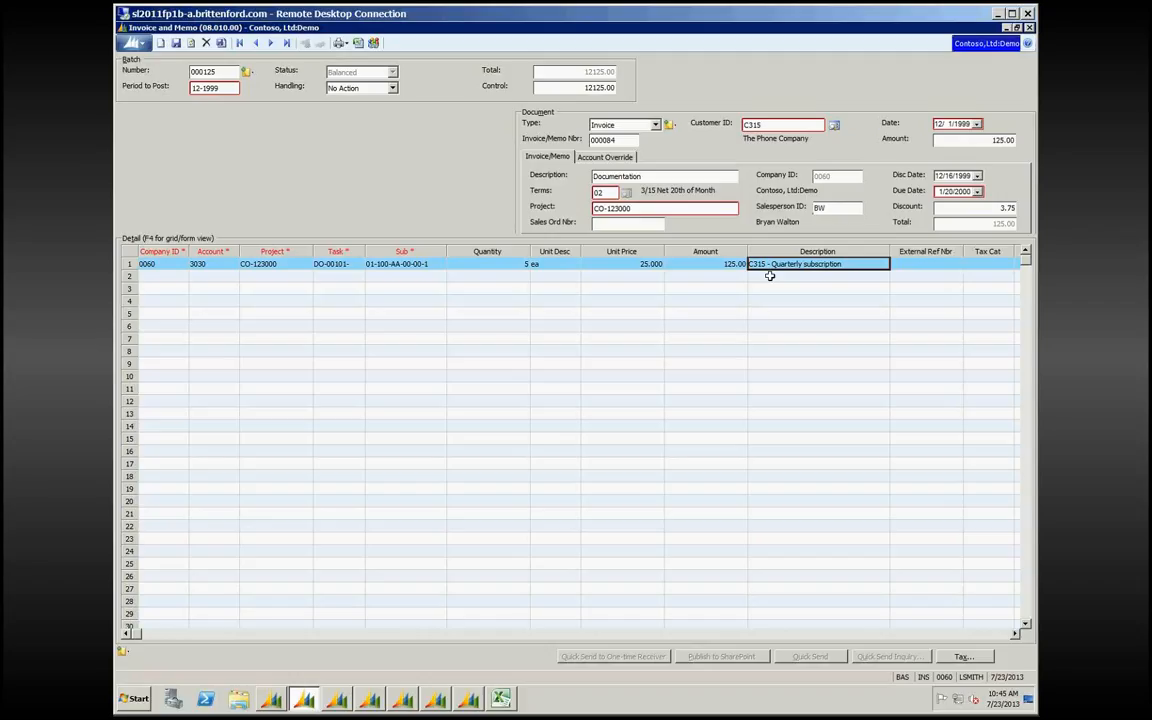
Step: Check the invoice's description and set its terms to 04, 7.5/14 Net 27
{"action": "left_click", "coordinate": [656, 180]}
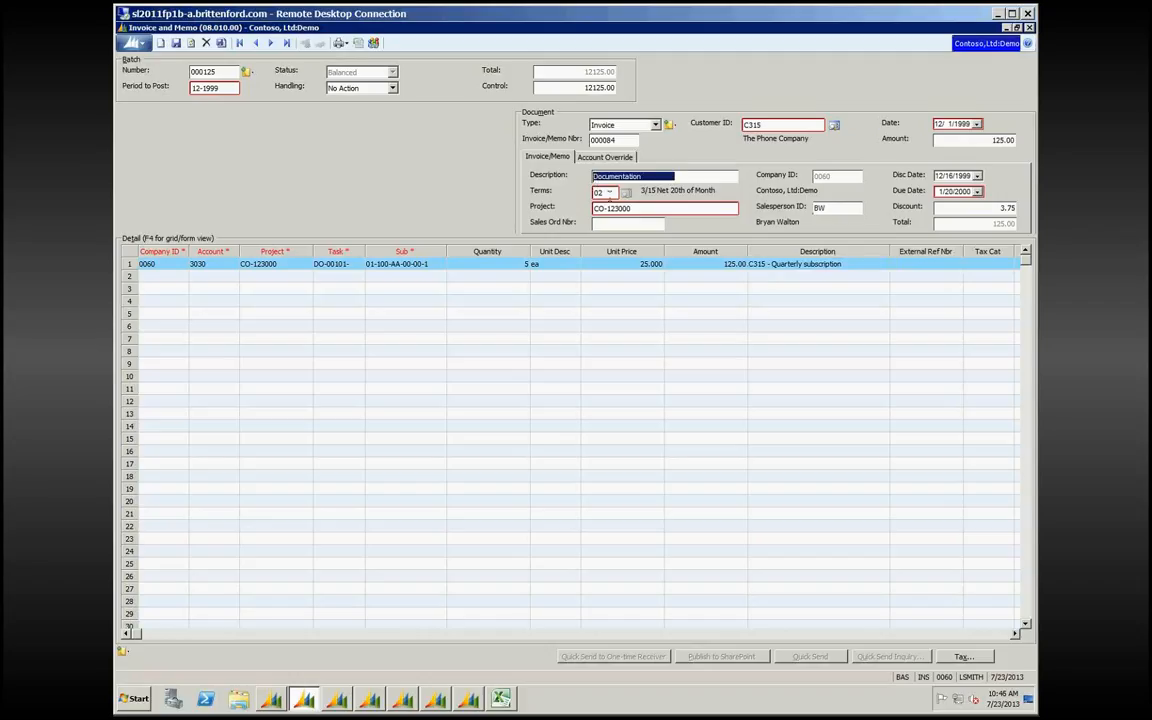
{"action": "left_click", "coordinate": [609, 193]}
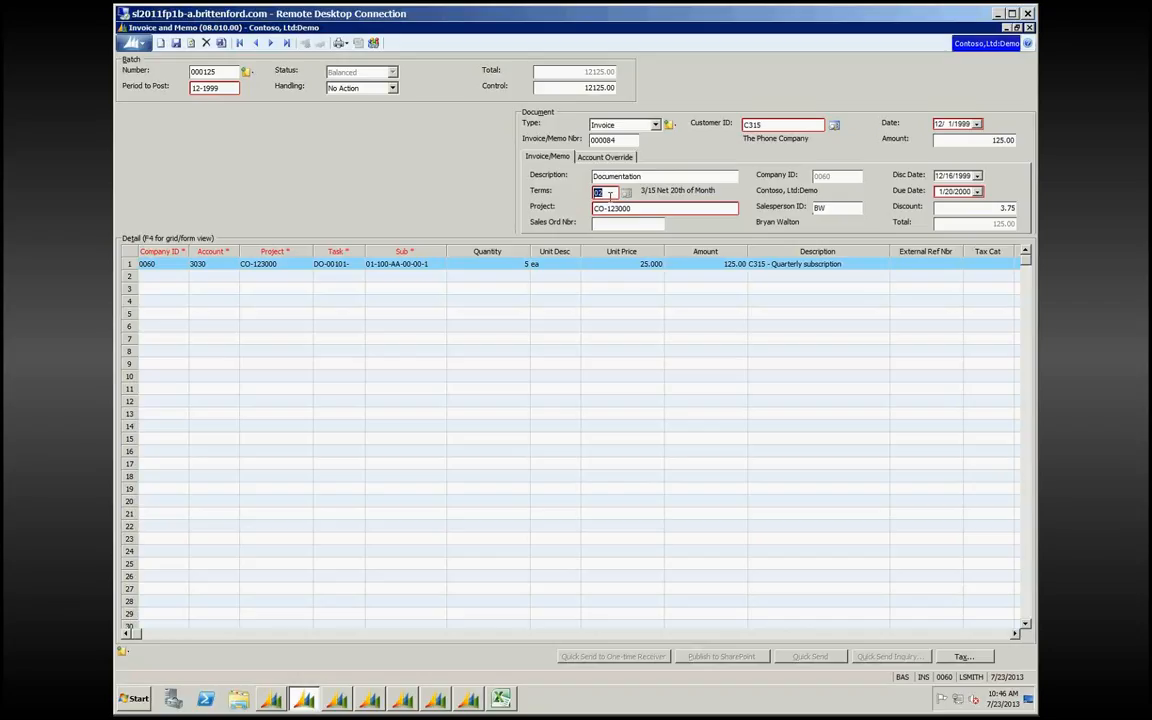
{"action": "double_click", "coordinate": [609, 193]}
{"action": "key", "text": "Down"}
{"action": "key", "text": "Down"}
{"action": "key", "text": "Return"}
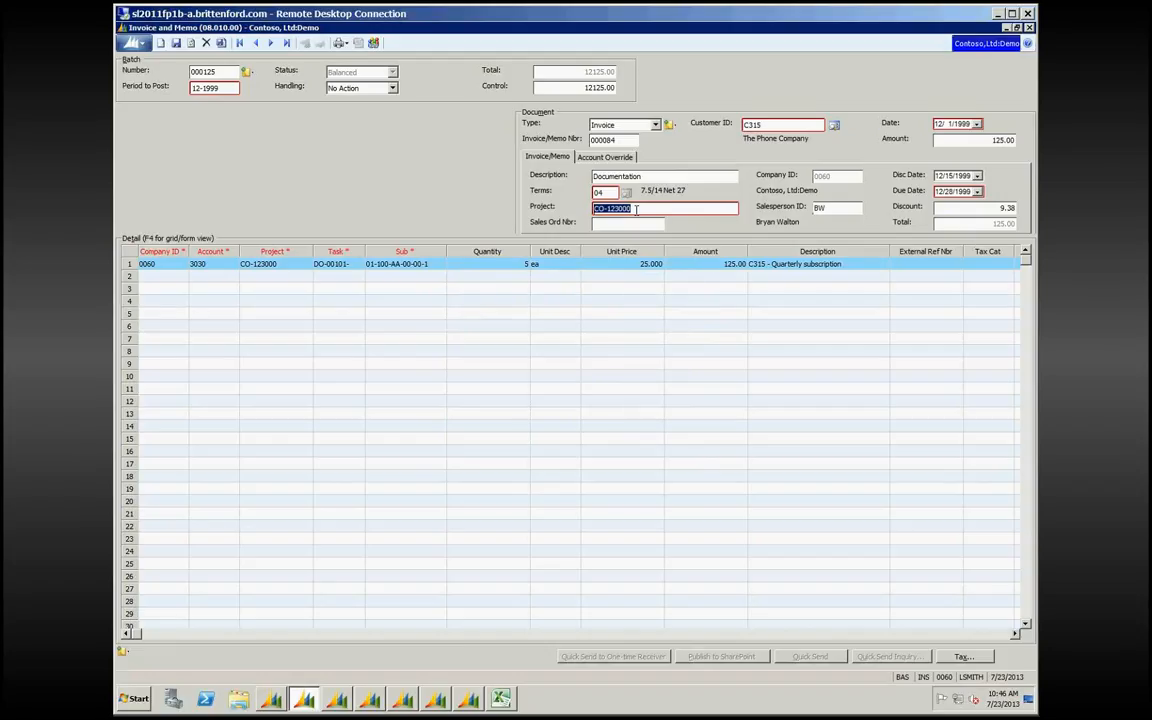
Step: Try to change the invoice's project, declining to reset the line-level project and task values
{"action": "type", "text": "N"}
{"action": "key", "text": "BackSpace"}
{"action": "type", "text": "C -"}
{"action": "key", "text": "Tab"}
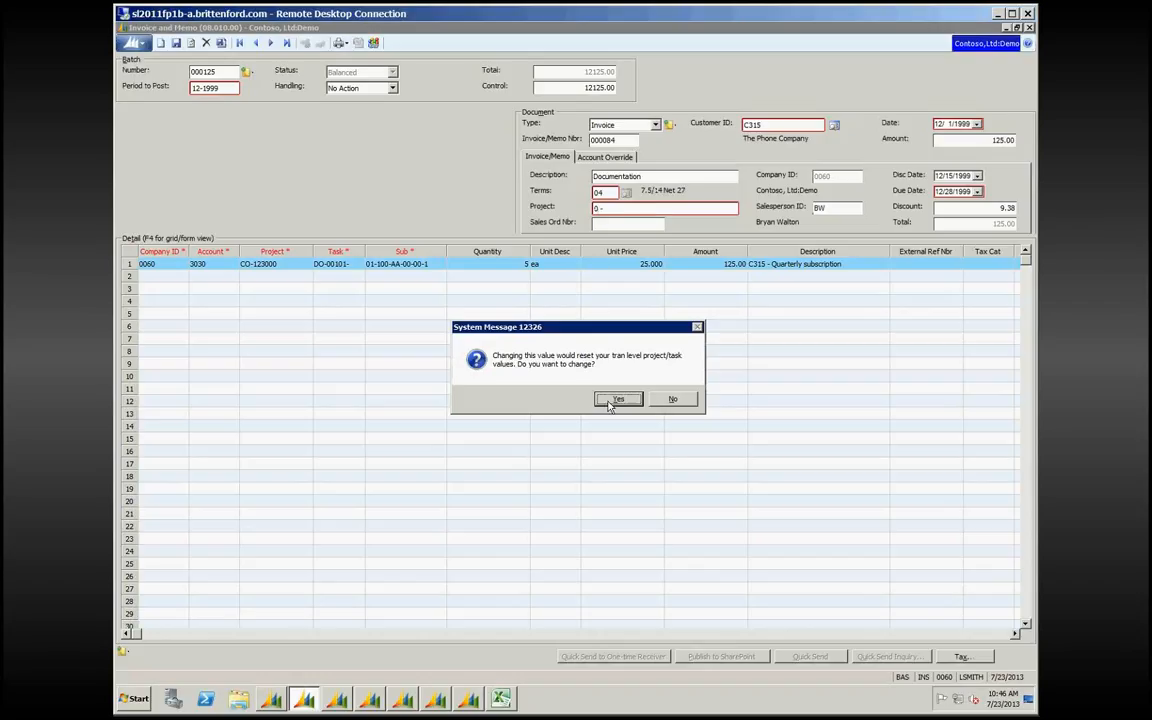
{"action": "left_click", "coordinate": [673, 399]}
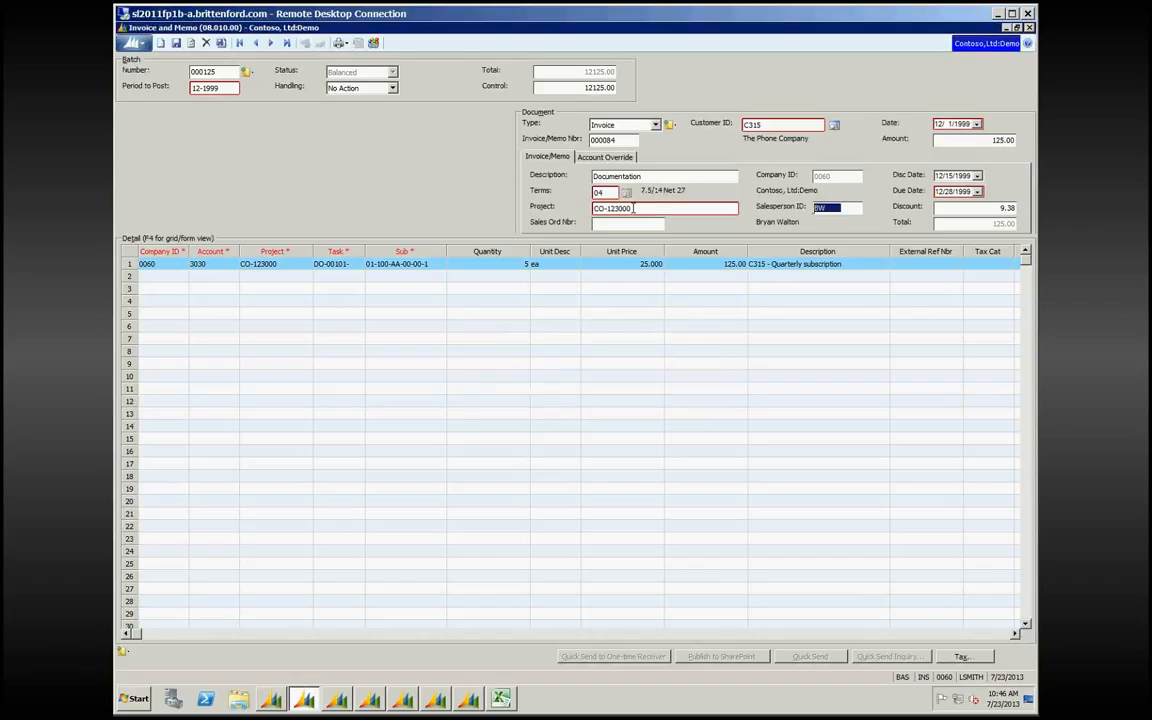
Step: Check the invoice header's project field and the fields that follow it
{"action": "left_click", "coordinate": [633, 208]}
{"action": "key", "text": "Tab"}
{"action": "key", "text": "Tab"}
{"action": "key", "text": "Tab"}
{"action": "key", "text": "Tab"}
{"action": "key", "text": "Tab"}
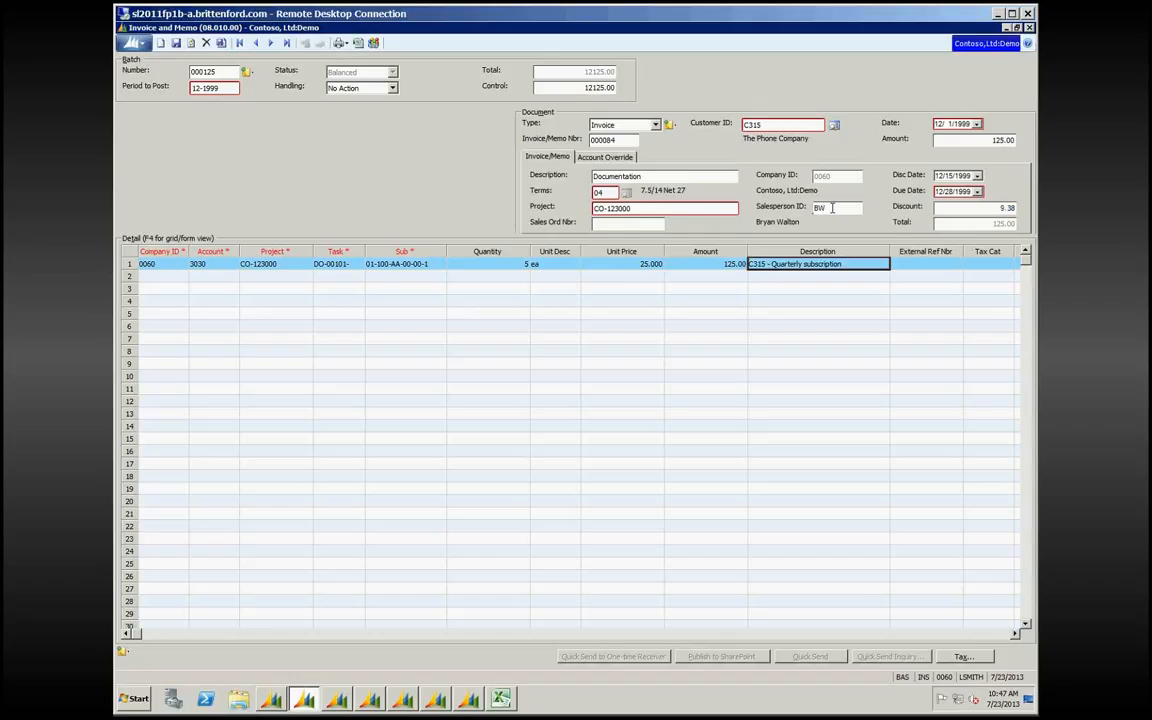
Step: Examine the first detail line's company ID, account, project, task and subaccount
{"action": "left_click", "coordinate": [145, 263]}
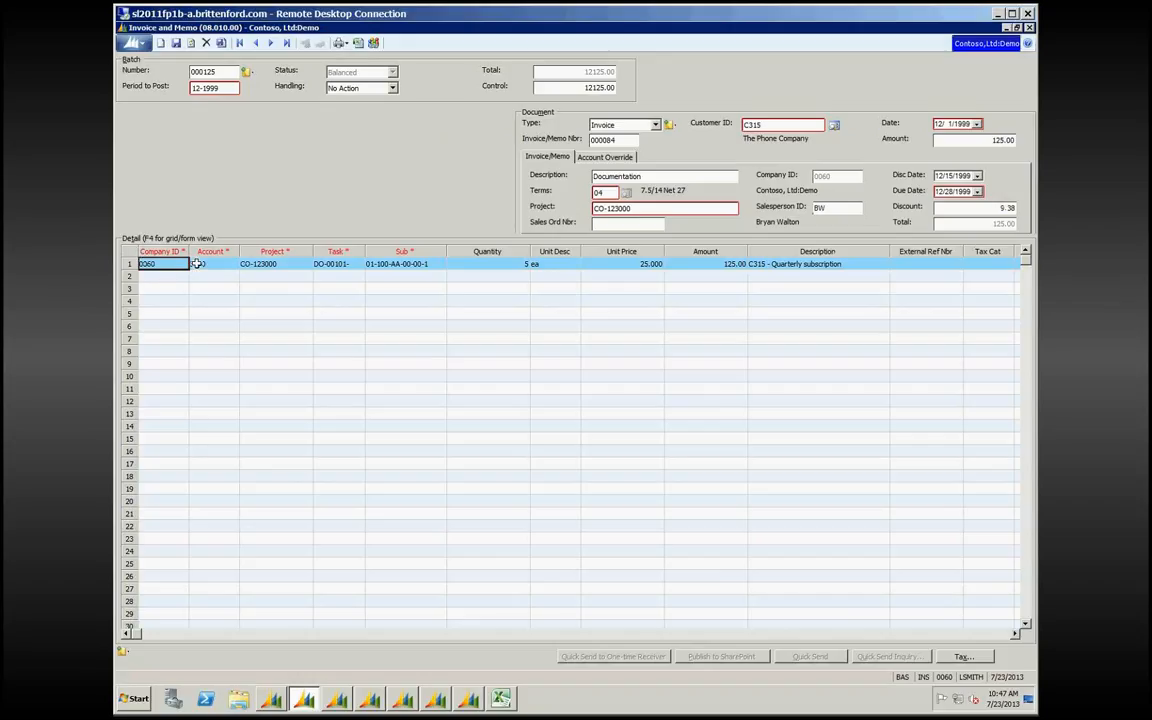
{"action": "key", "text": "Tab"}
{"action": "left_click", "coordinate": [269, 263]}
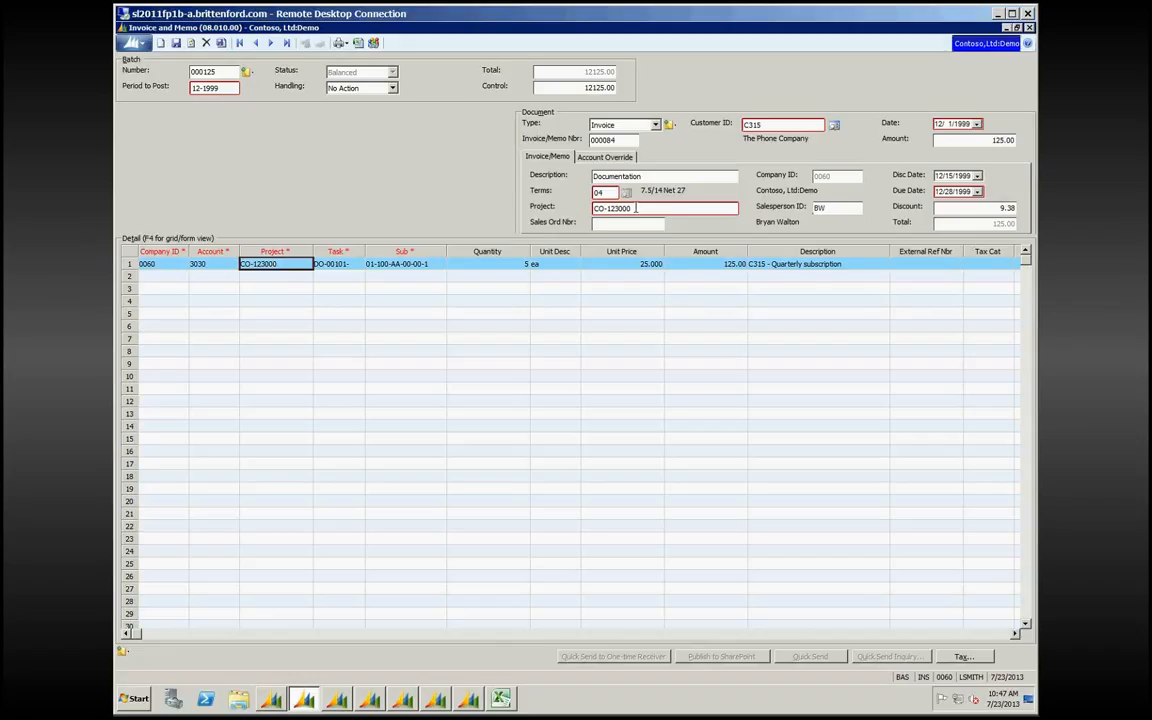
{"action": "left_click", "coordinate": [340, 263]}
{"action": "left_click", "coordinate": [392, 264]}
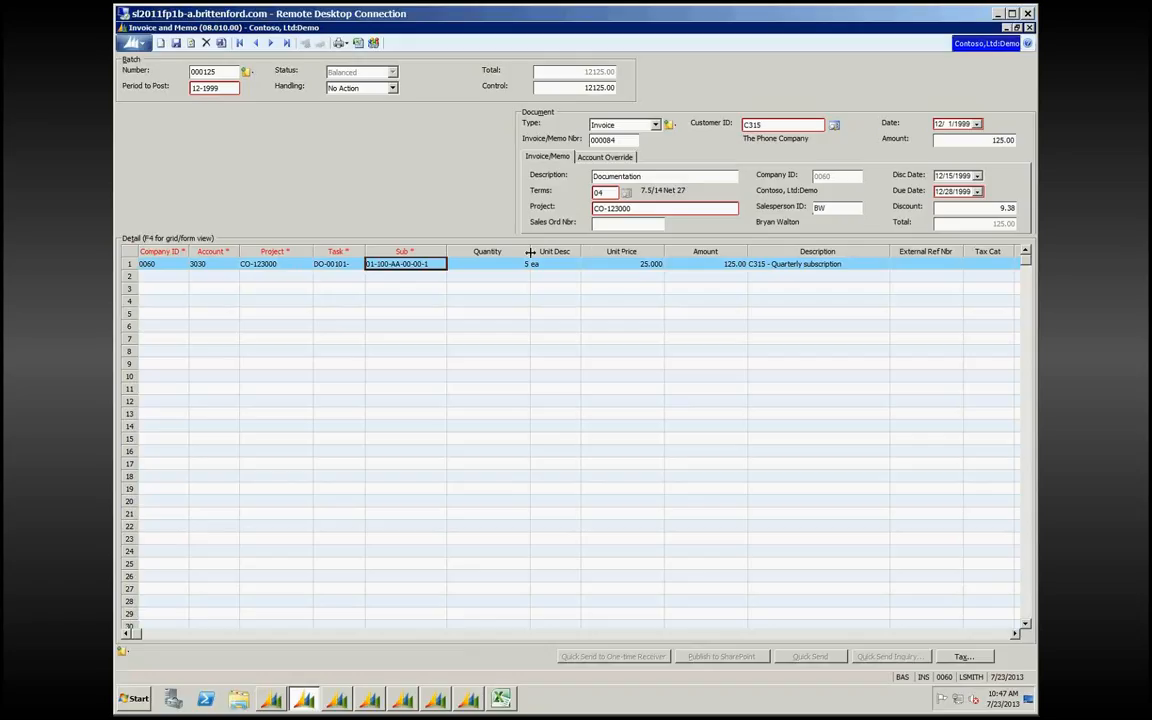
Step: Narrow the Quantity column and bill the first line as a flat 125.00 amount, with quantity 0 and no unit description
{"action": "left_click_drag", "start_coordinate": [531, 251], "coordinate": [474, 262]}
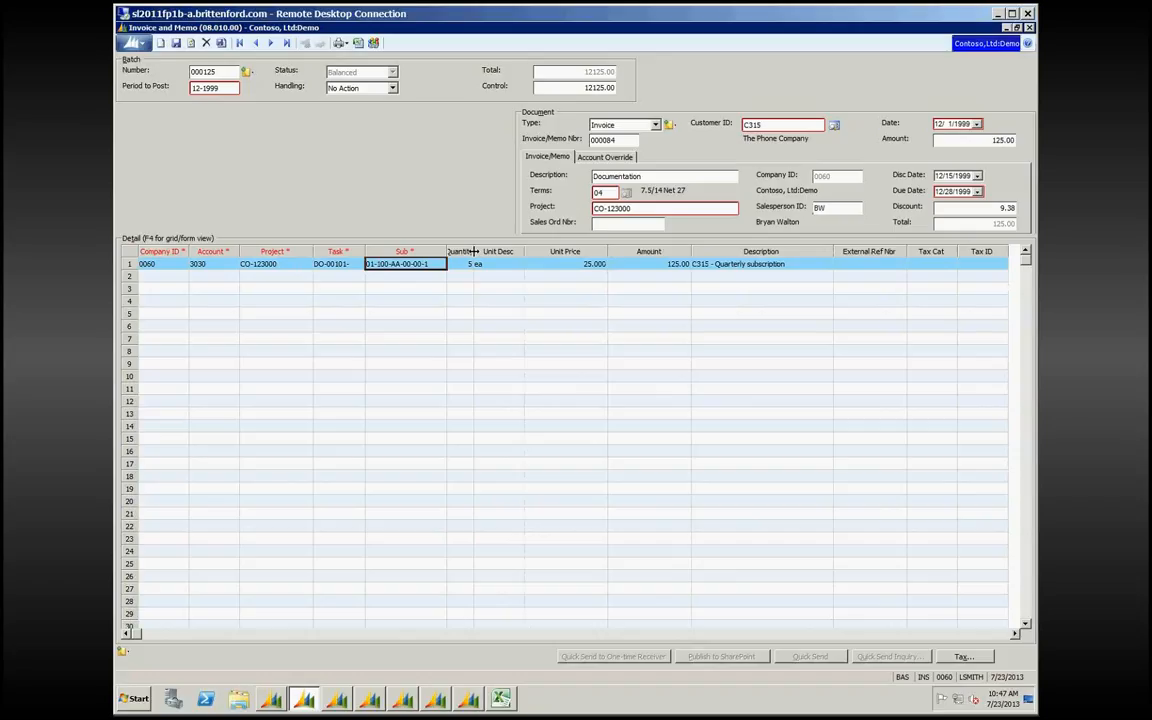
{"action": "left_click_drag", "start_coordinate": [474, 251], "coordinate": [488, 251]}
{"action": "left_click", "coordinate": [465, 263]}
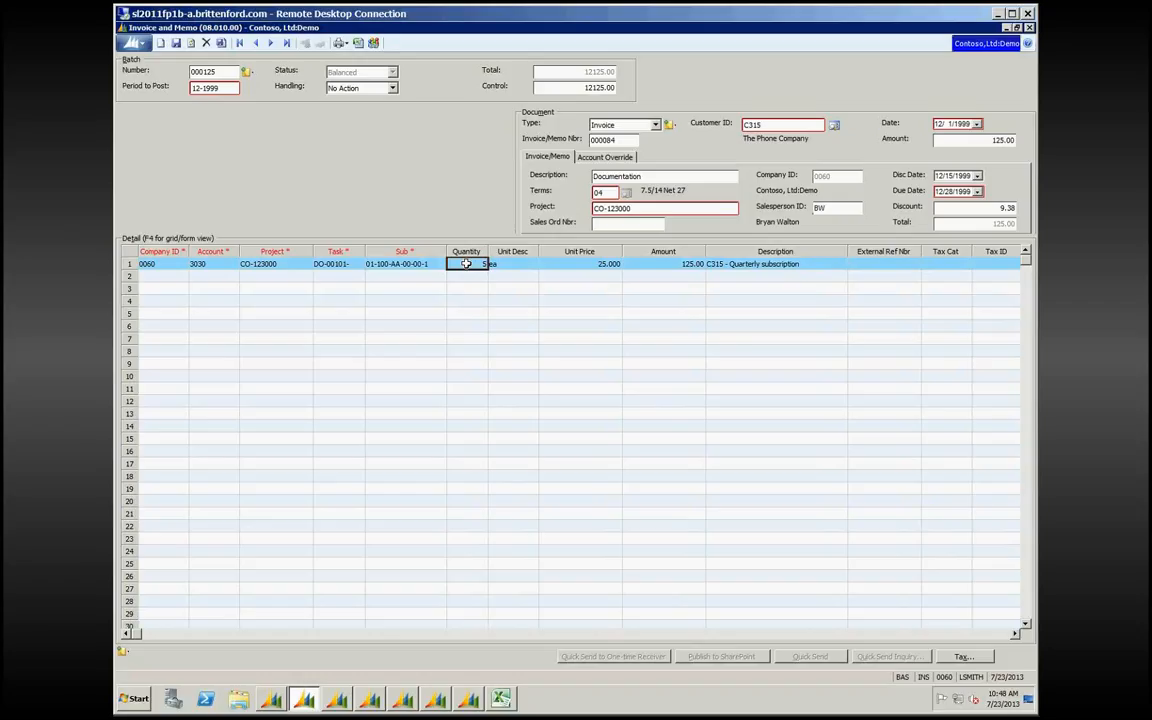
{"action": "left_click", "coordinate": [465, 263]}
{"action": "type", "text": "0"}
{"action": "key", "text": "Tab"}
{"action": "key", "text": "Delete"}
{"action": "key", "text": "Tab"}
{"action": "key", "text": "Tab"}
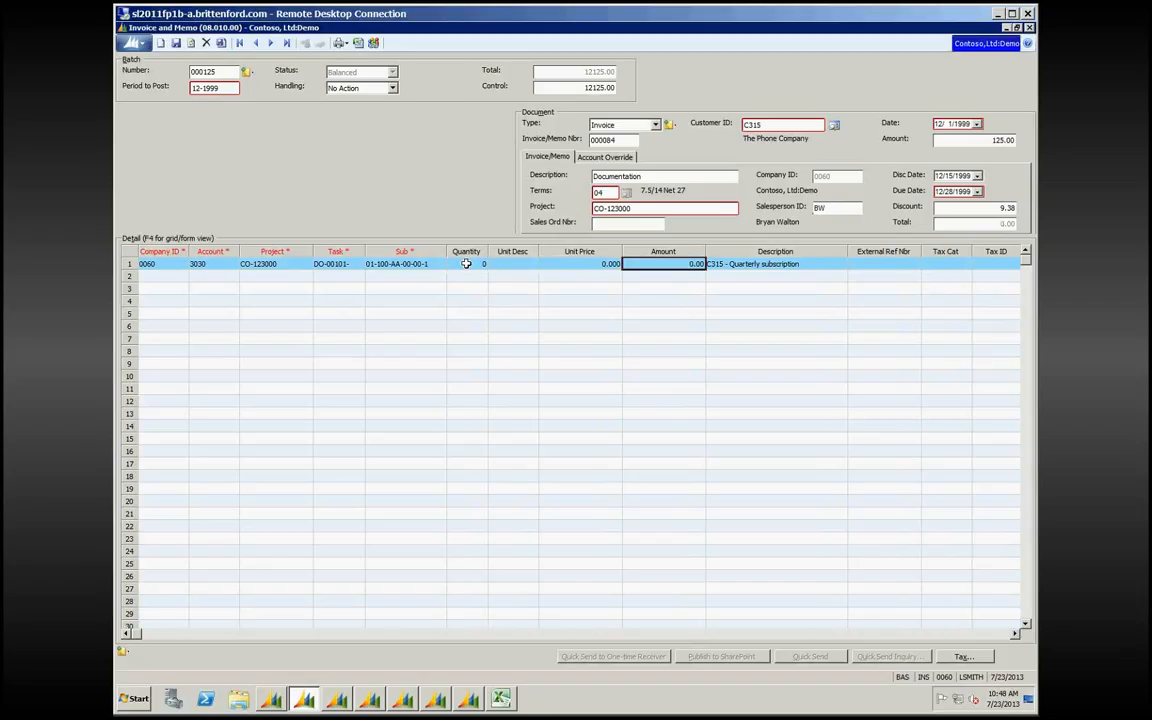
{"action": "type", "text": "5"}
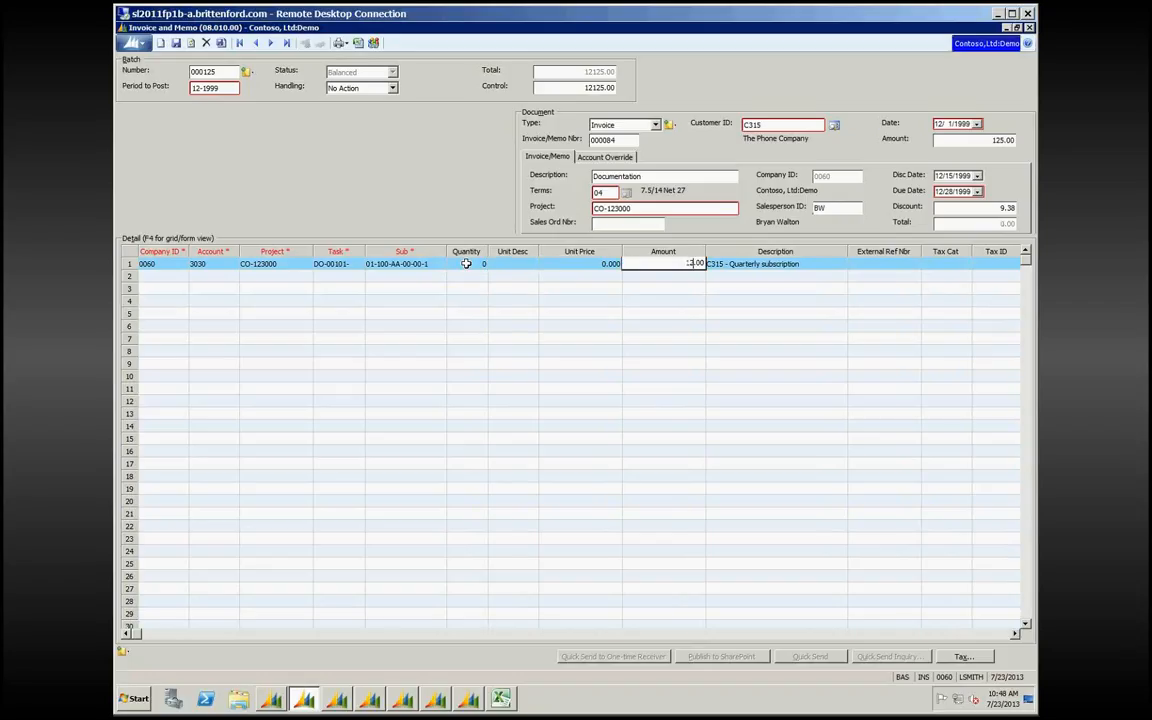
{"action": "key", "text": "Tab"}
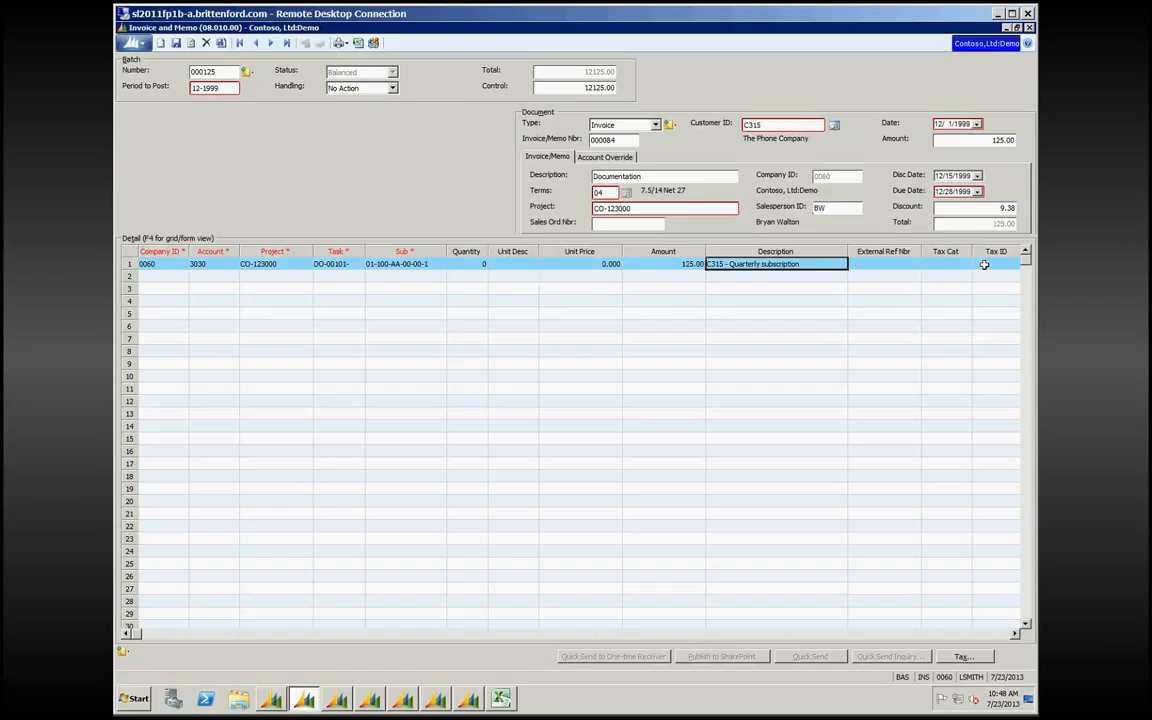
Step: Check the line's external reference, tax category and tax ID fields in form view, and return to grid view
{"action": "left_click", "coordinate": [877, 263]}
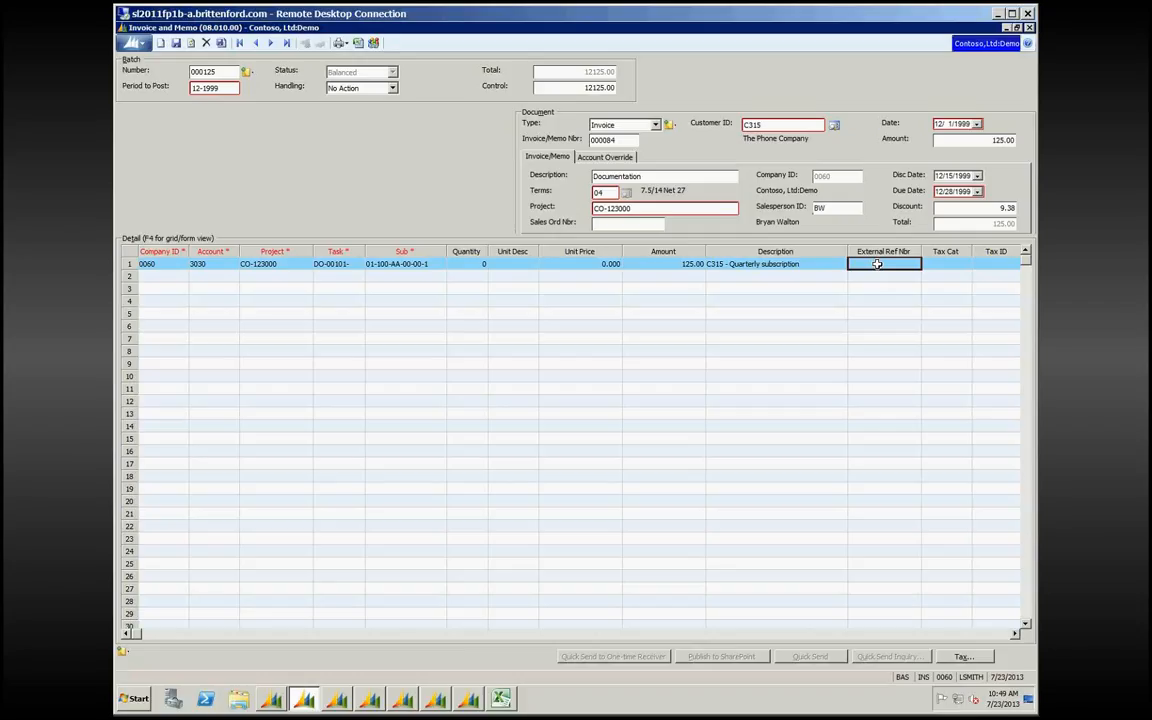
{"action": "key", "text": "Tab"}
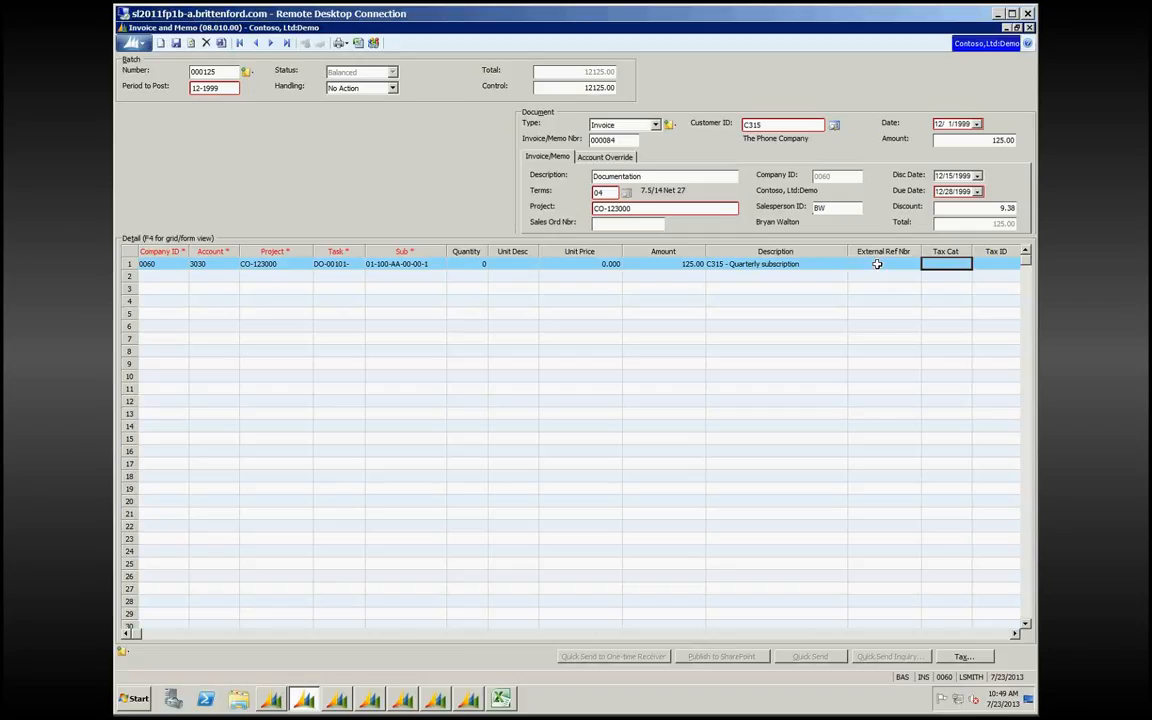
{"action": "key", "text": "F4"}
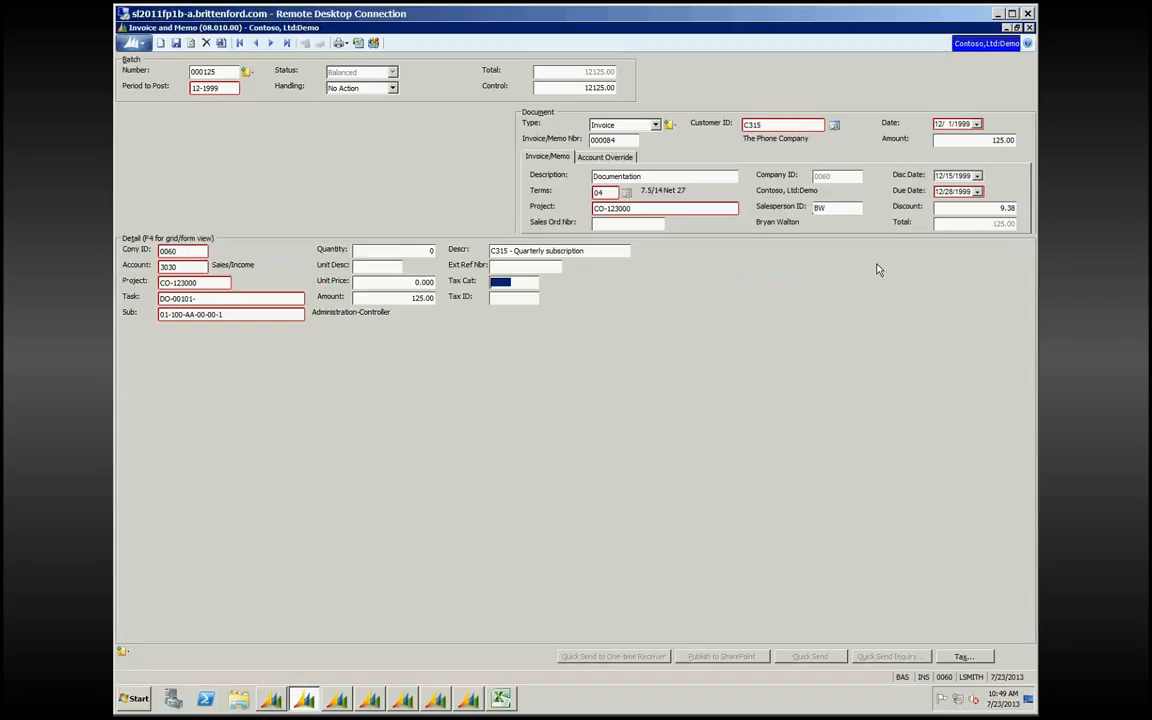
{"action": "left_click", "coordinate": [503, 300]}
{"action": "left_click", "coordinate": [494, 283]}
{"action": "key", "text": "F4"}
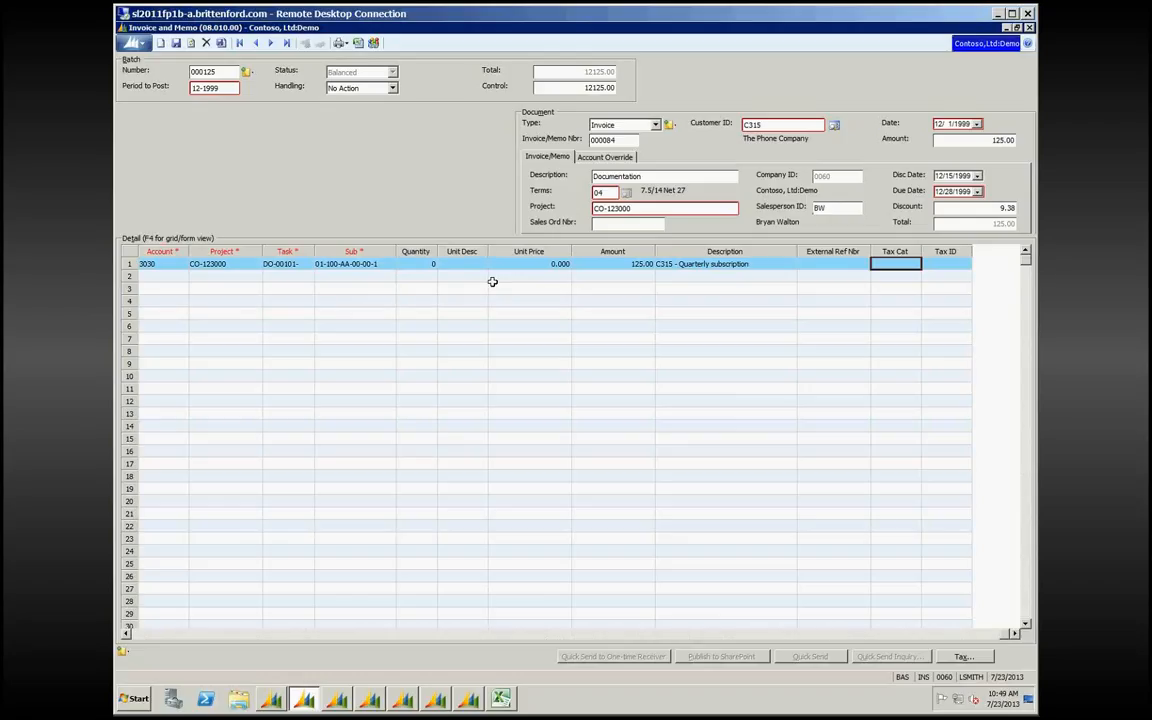
{"action": "key", "text": "Tab"}
{"action": "key", "text": "Tab"}
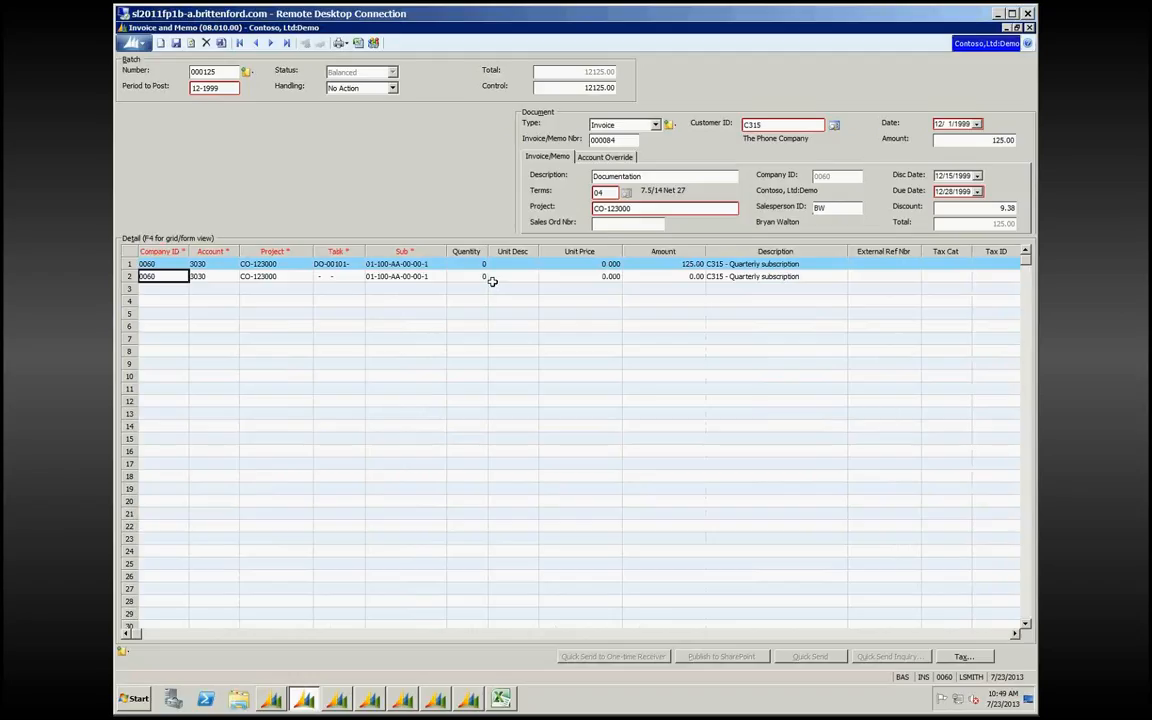
{"action": "key", "text": "Up"}
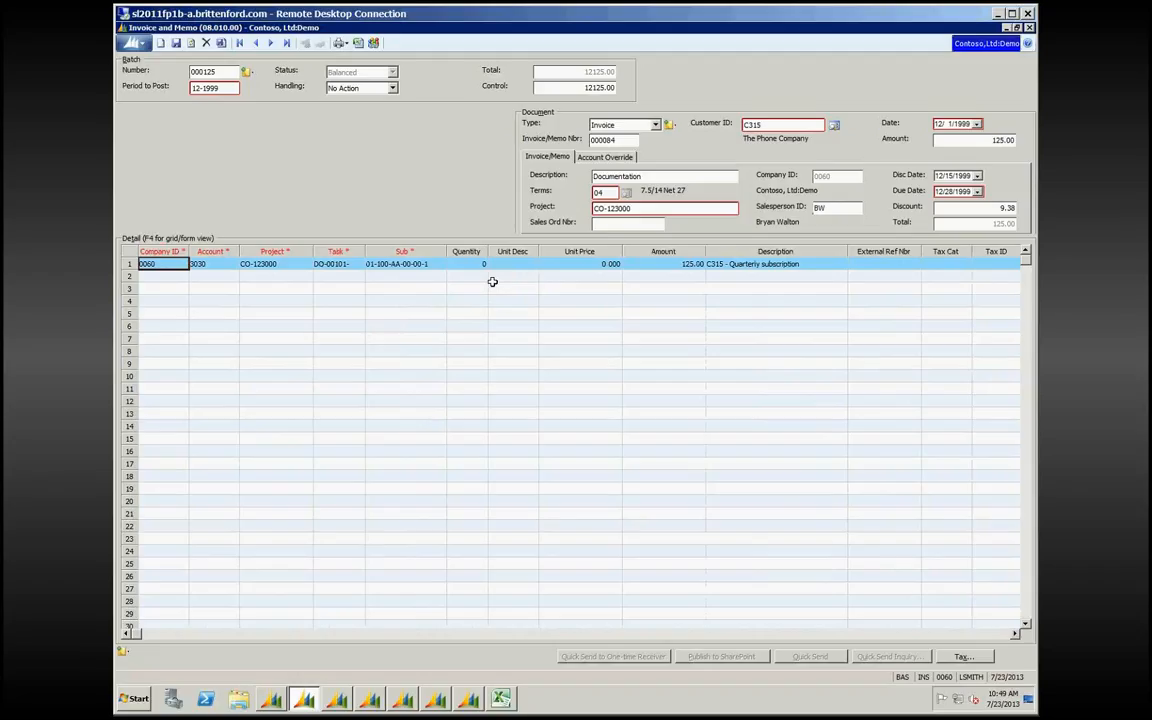
Step: Save the invoice changes and insert a new document of type Invoice in the same batch
{"action": "left_click", "coordinate": [175, 44]}
{"action": "key", "text": "shift+Tab"}
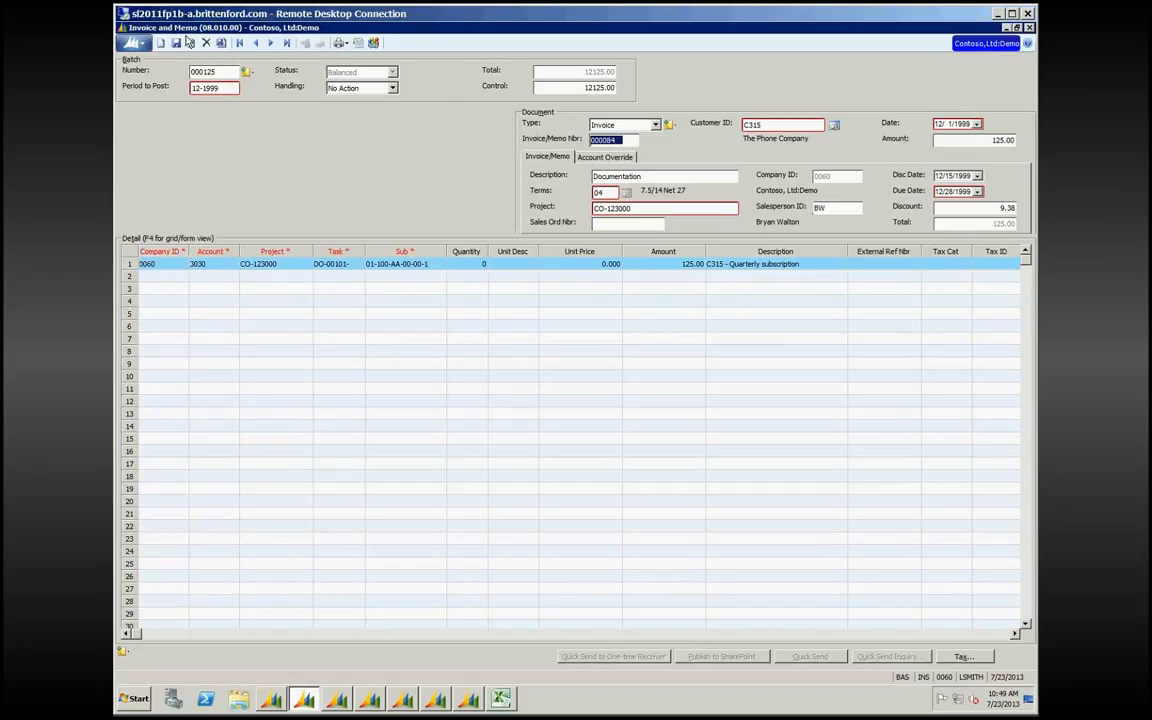
{"action": "left_click", "coordinate": [161, 44]}
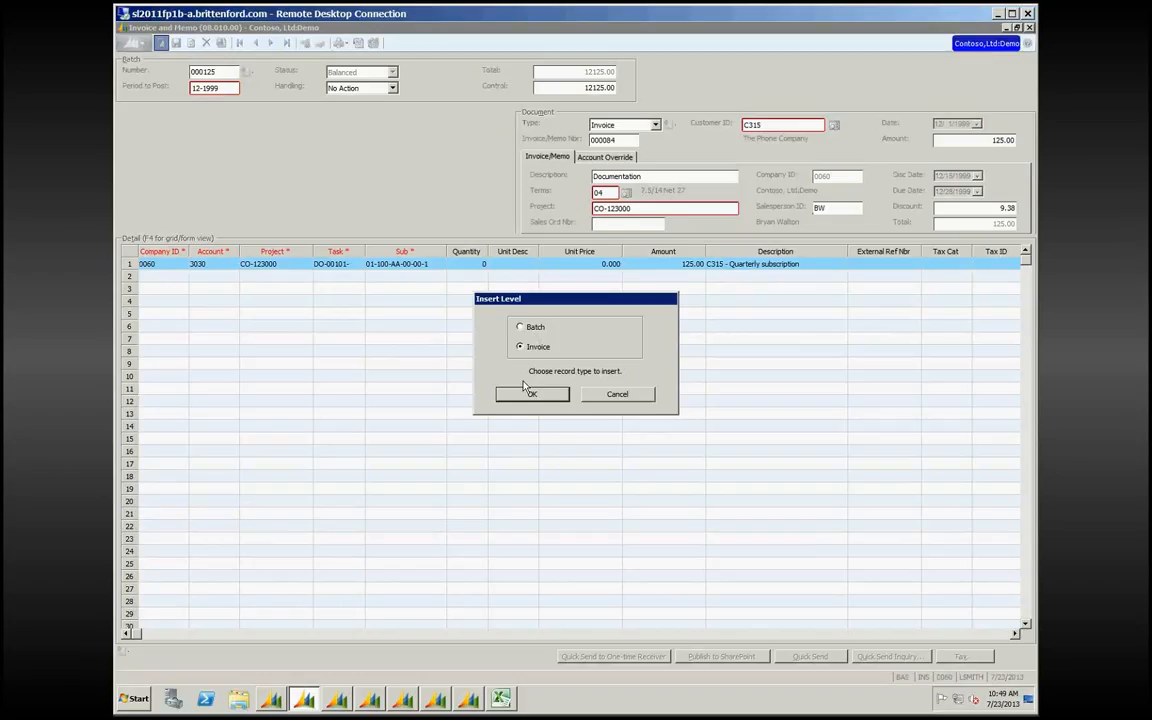
{"action": "left_click", "coordinate": [527, 393]}
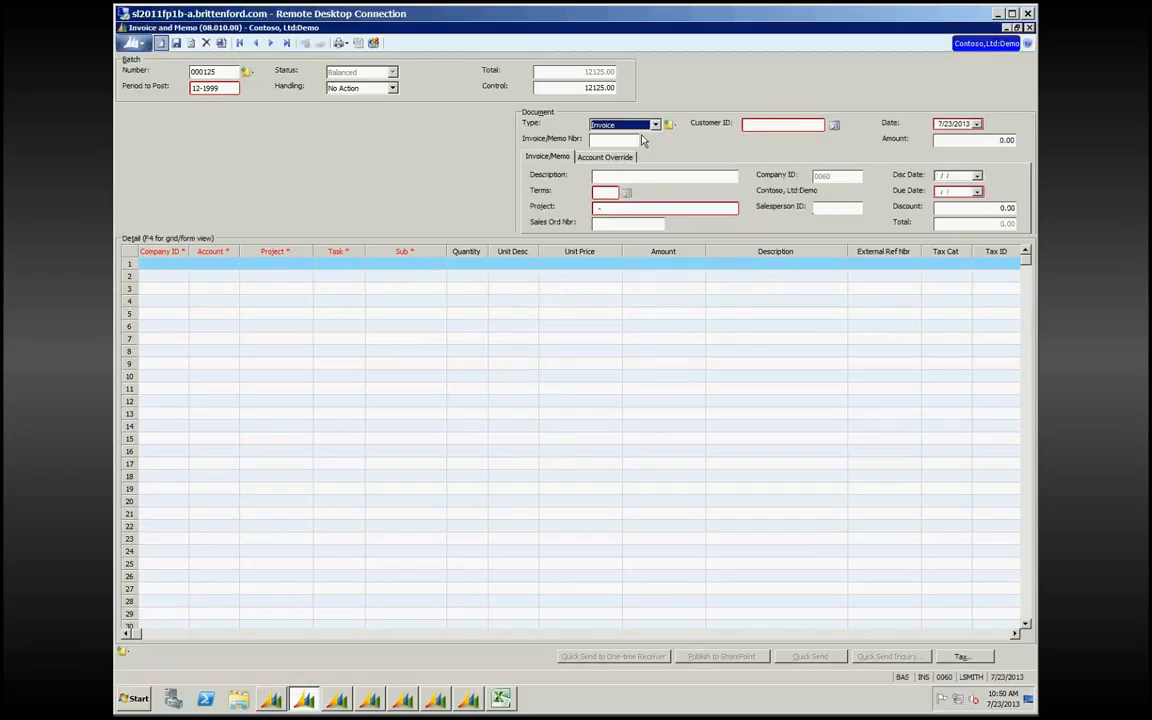
{"action": "key", "text": "alt+Down"}
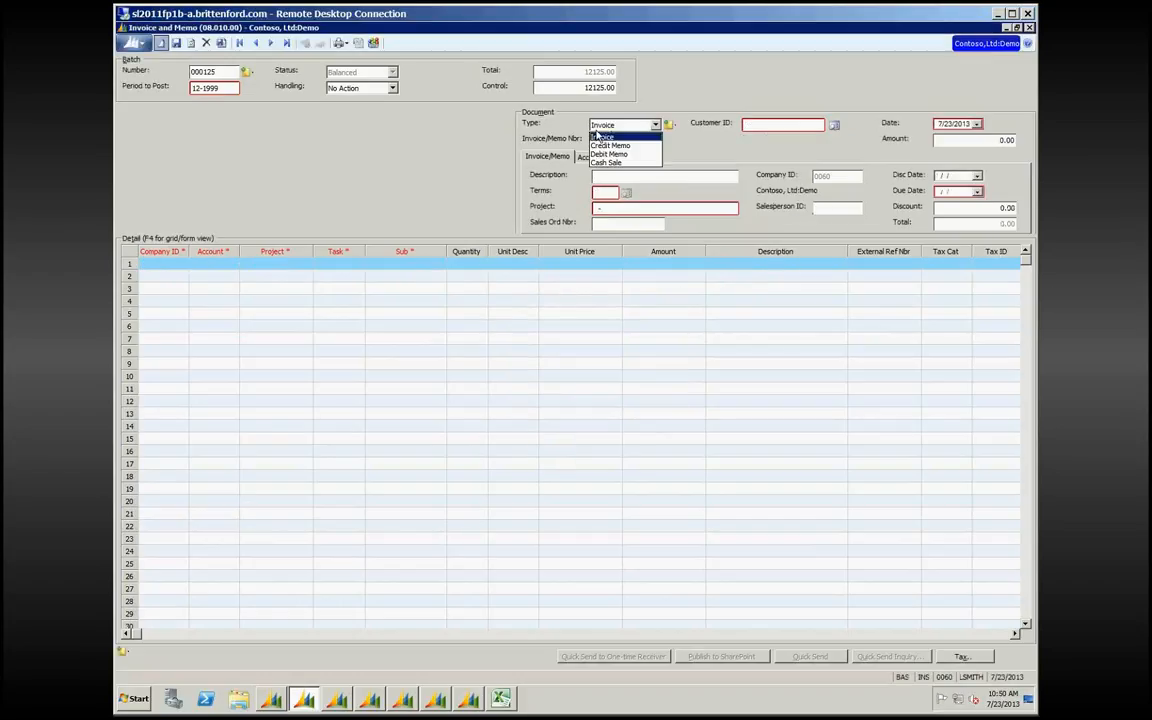
{"action": "left_click", "coordinate": [601, 137]}
{"action": "left_click", "coordinate": [758, 125]}
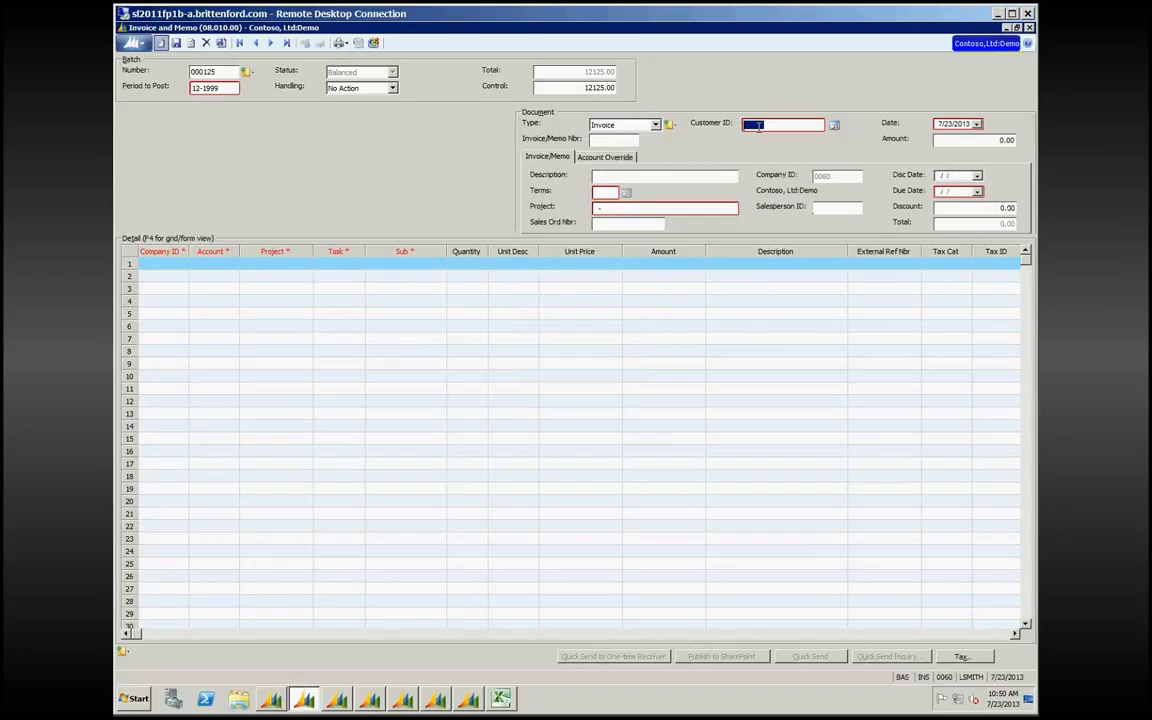
Step: Enter the customer's ID on the new invoice and acknowledge the system message
{"action": "type", "text": "CT0130"}
{"action": "key", "text": "Tab"}
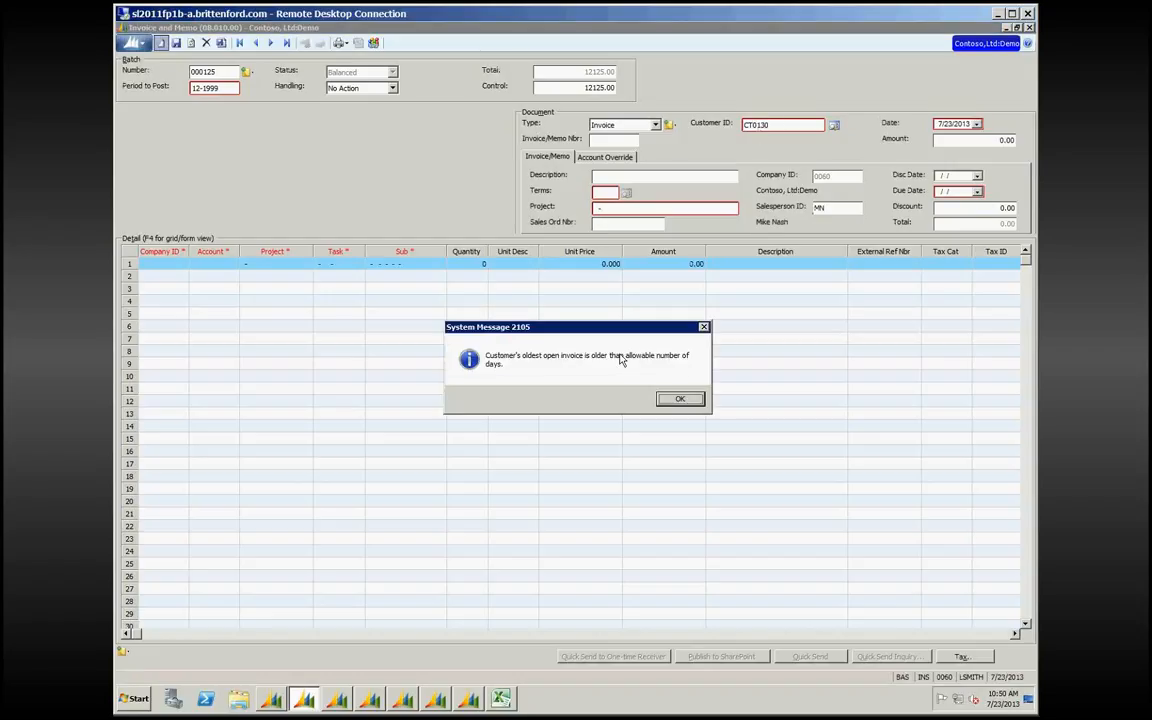
{"action": "left_click", "coordinate": [680, 399]}
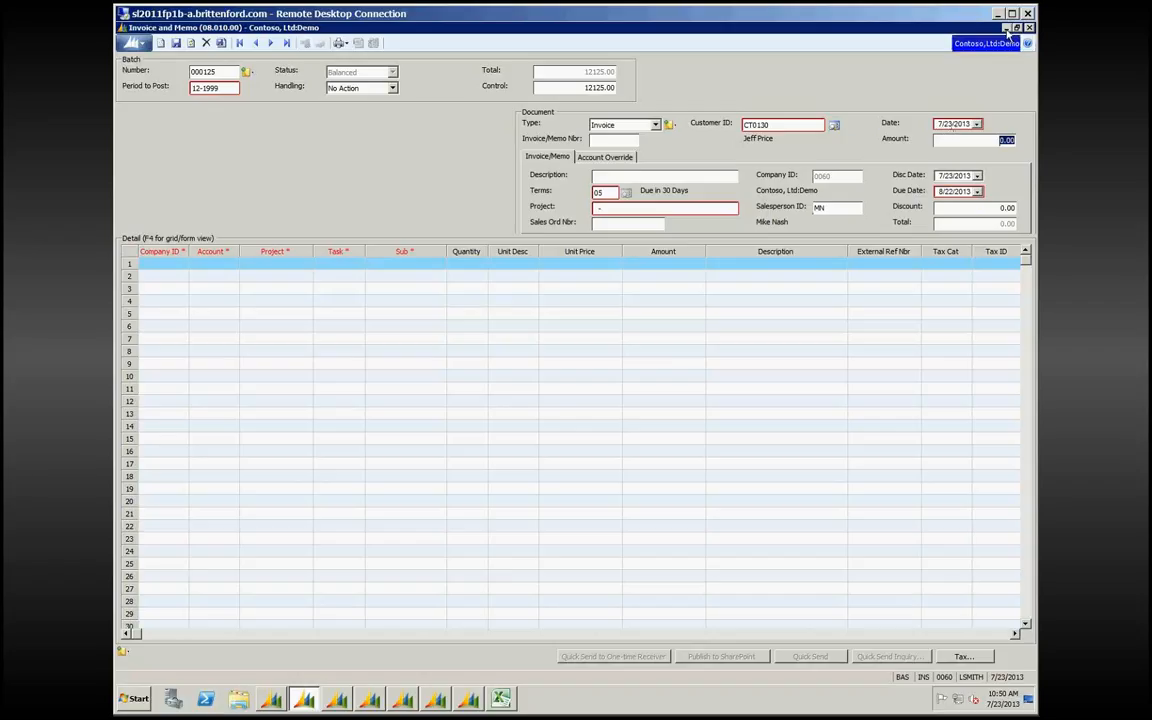
Step: Check the Business Date setting in the main Dynamics SL window, accept it, and return to Invoice and Memo
{"action": "left_click", "coordinate": [1006, 29]}
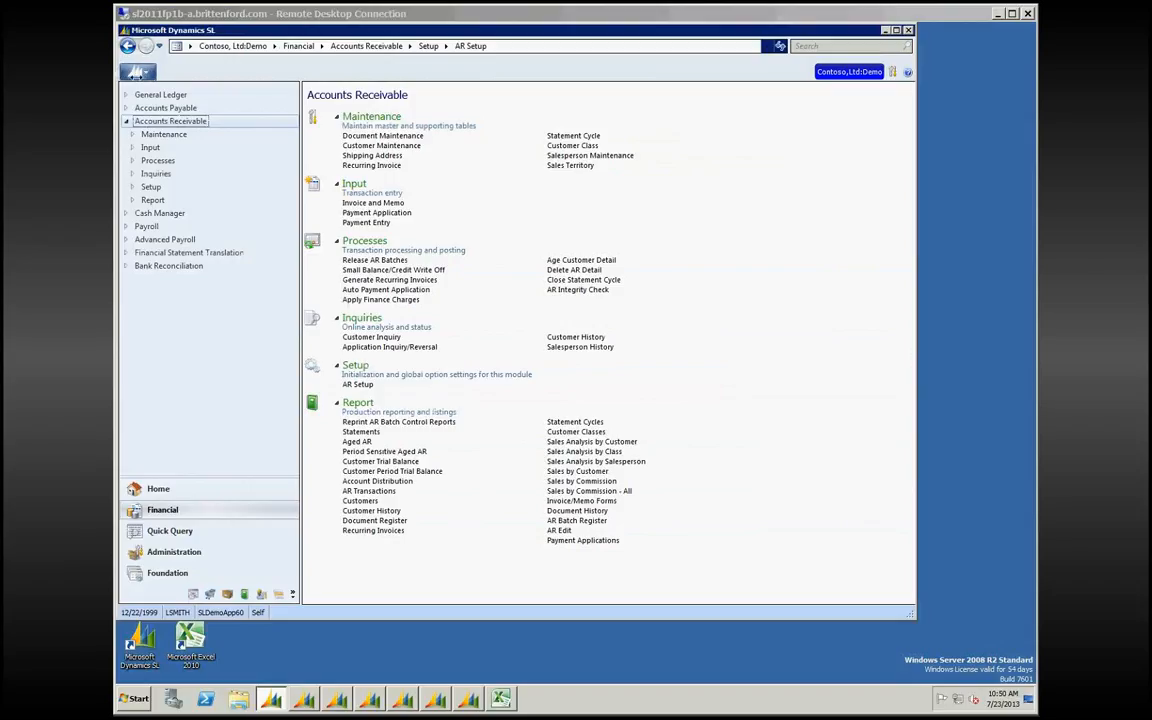
{"action": "left_click", "coordinate": [139, 76]}
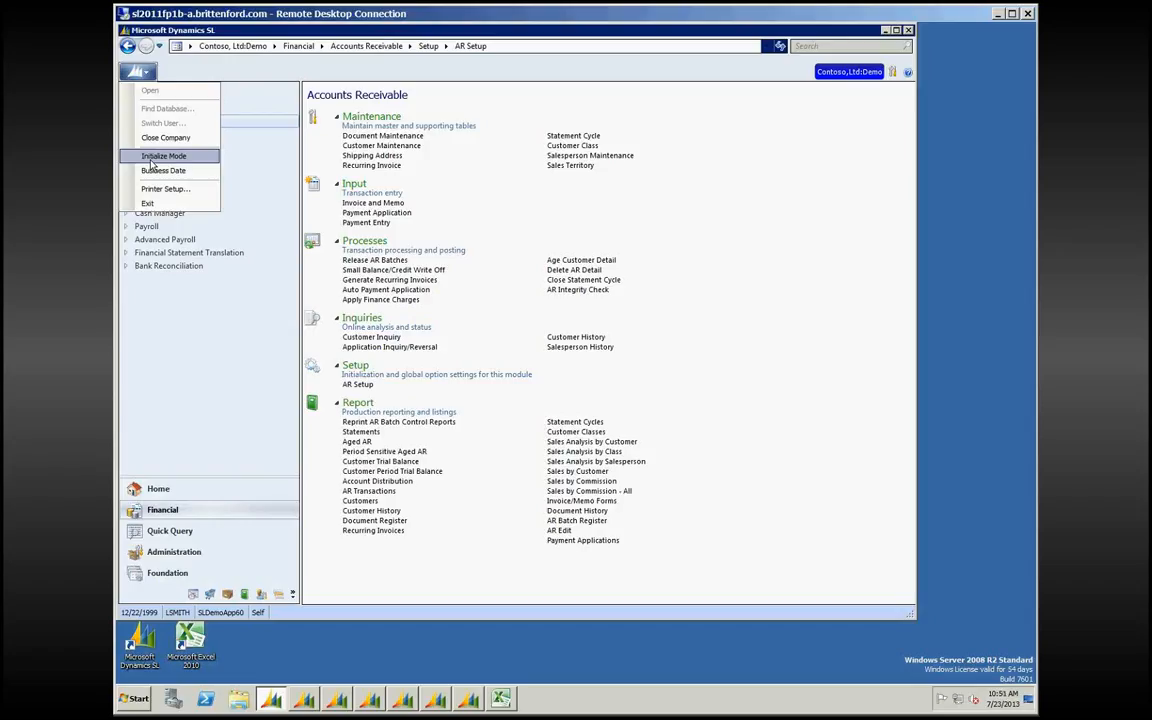
{"action": "left_click", "coordinate": [155, 170]}
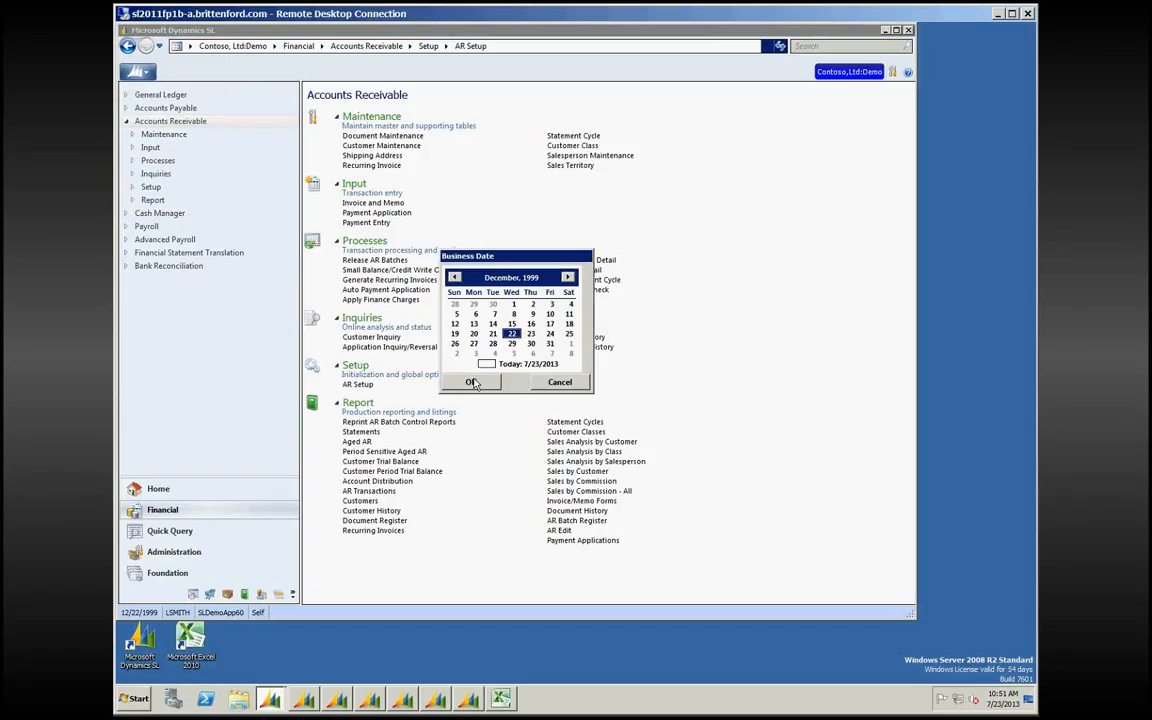
{"action": "left_click", "coordinate": [472, 383]}
{"action": "left_click", "coordinate": [304, 700]}
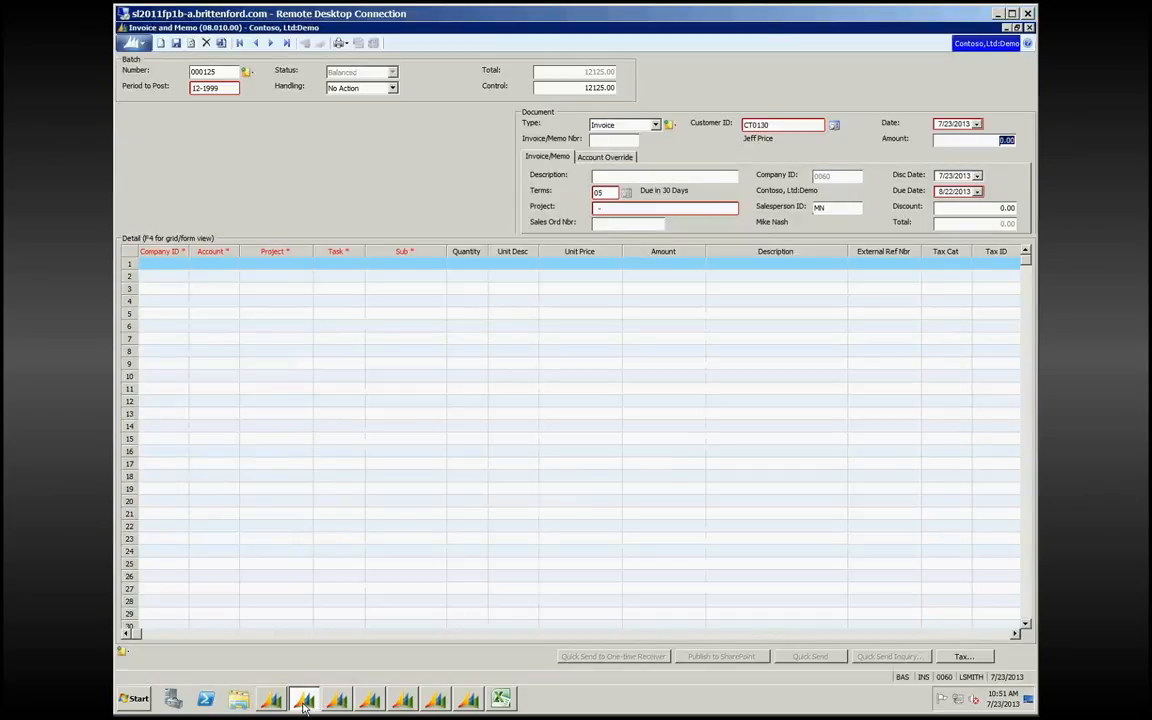
Step: Date the invoice 12/23/1999 and set its amount to 3000.00
{"action": "left_click", "coordinate": [976, 126]}
{"action": "type", "text": "11"}
{"action": "type", "text": "12"}
{"action": "key", "text": "Right"}
{"action": "type", "text": "1999"}
{"action": "key", "text": "Tab"}
{"action": "key", "text": "shift+Tab"}
{"action": "left_click", "coordinate": [979, 140]}
{"action": "type", "text": "3000"}
Step: Describe the invoice as Subscription, keep terms 05, and complete the header with project 0
{"action": "left_click", "coordinate": [602, 178]}
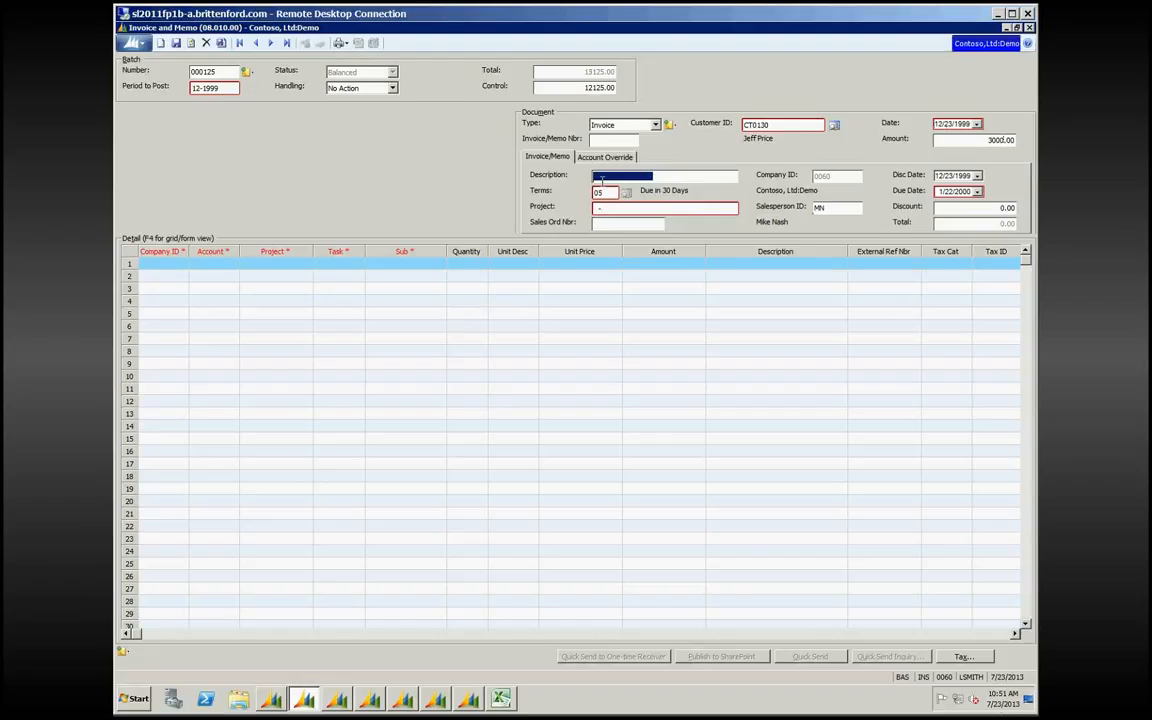
{"action": "type", "text": "Subscription"}
{"action": "key", "text": "Tab"}
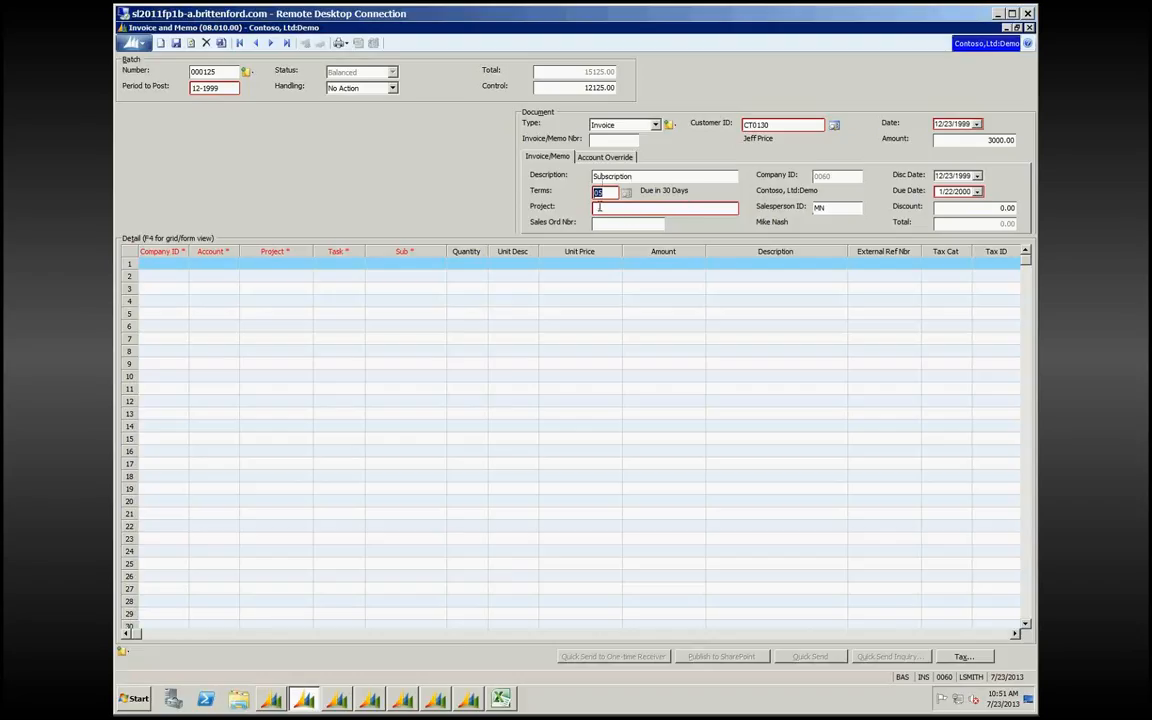
{"action": "key", "text": "Tab"}
{"action": "key", "text": "Tab"}
{"action": "key", "text": "Tab"}
{"action": "key", "text": "Tab"}
{"action": "key", "text": "Tab"}
Step: Look up account 3036 (Sales/Income Type 6) and assign it to the first detail line
{"action": "left_click", "coordinate": [197, 264]}
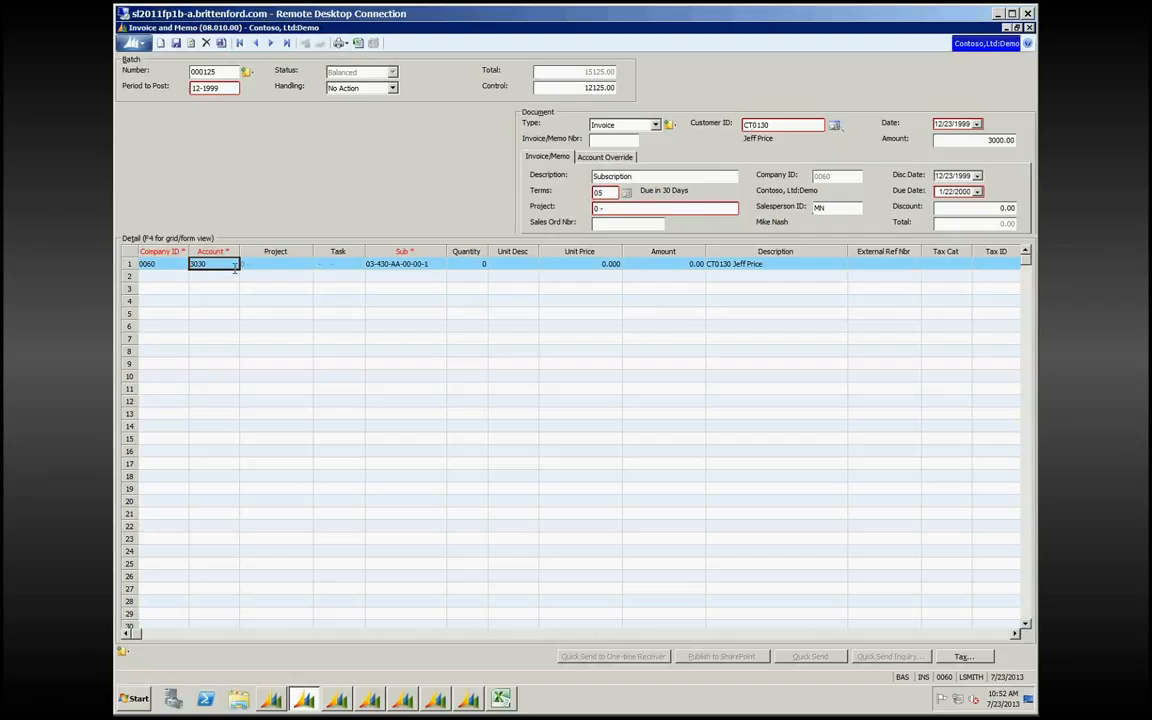
{"action": "key", "text": "F3"}
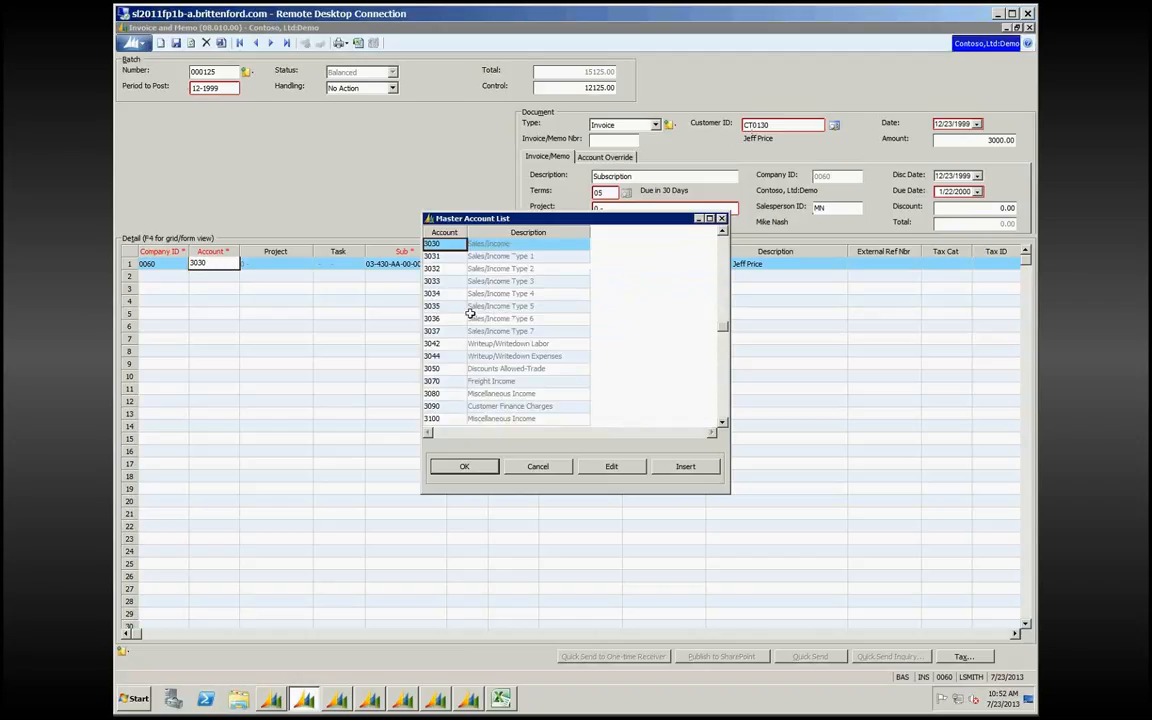
{"action": "left_click", "coordinate": [470, 317]}
{"action": "left_click", "coordinate": [464, 467]}
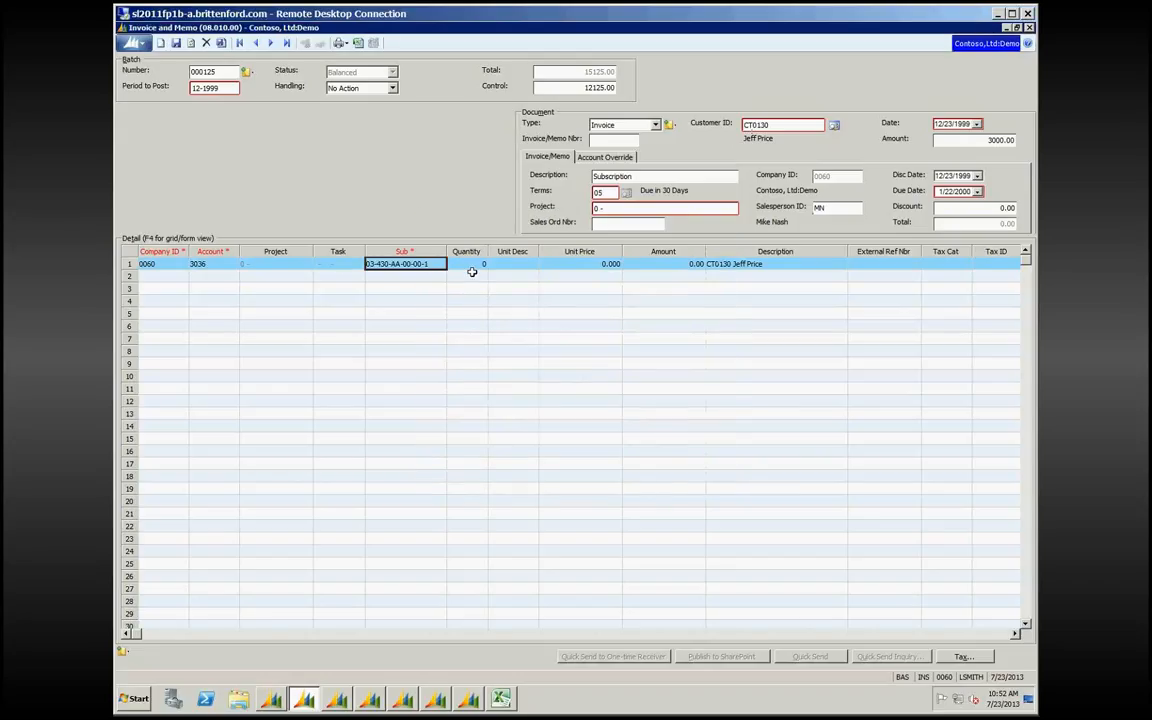
Step: Bill the first line as quantity 1, unit description ea, at a unit price of 3000
{"action": "left_click", "coordinate": [471, 264]}
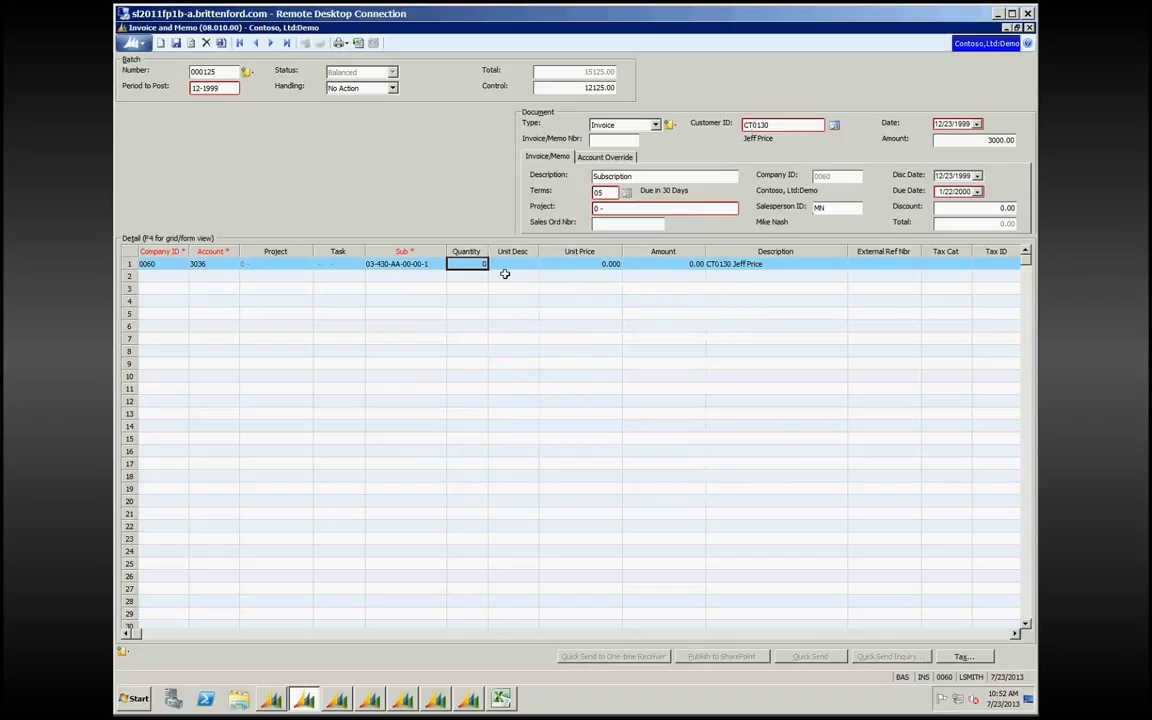
{"action": "type", "text": "1"}
{"action": "key", "text": "Tab"}
{"action": "type", "text": "ea"}
{"action": "key", "text": "Tab"}
{"action": "type", "text": "3000"}
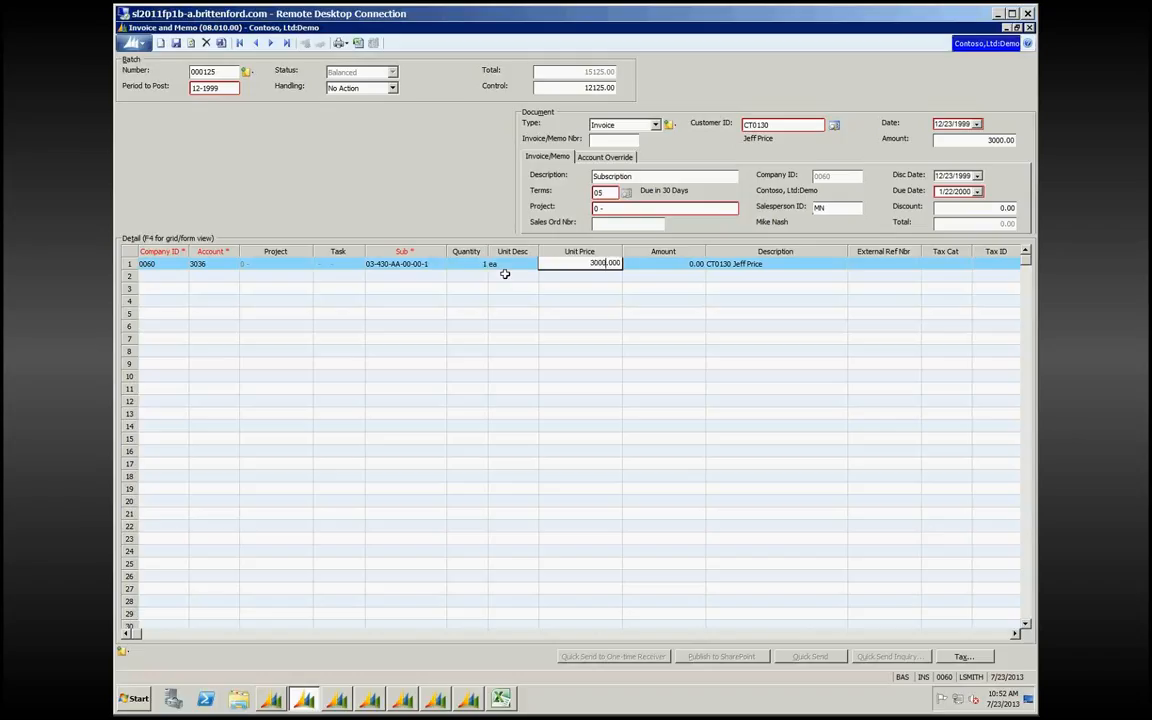
{"action": "key", "text": "Tab"}
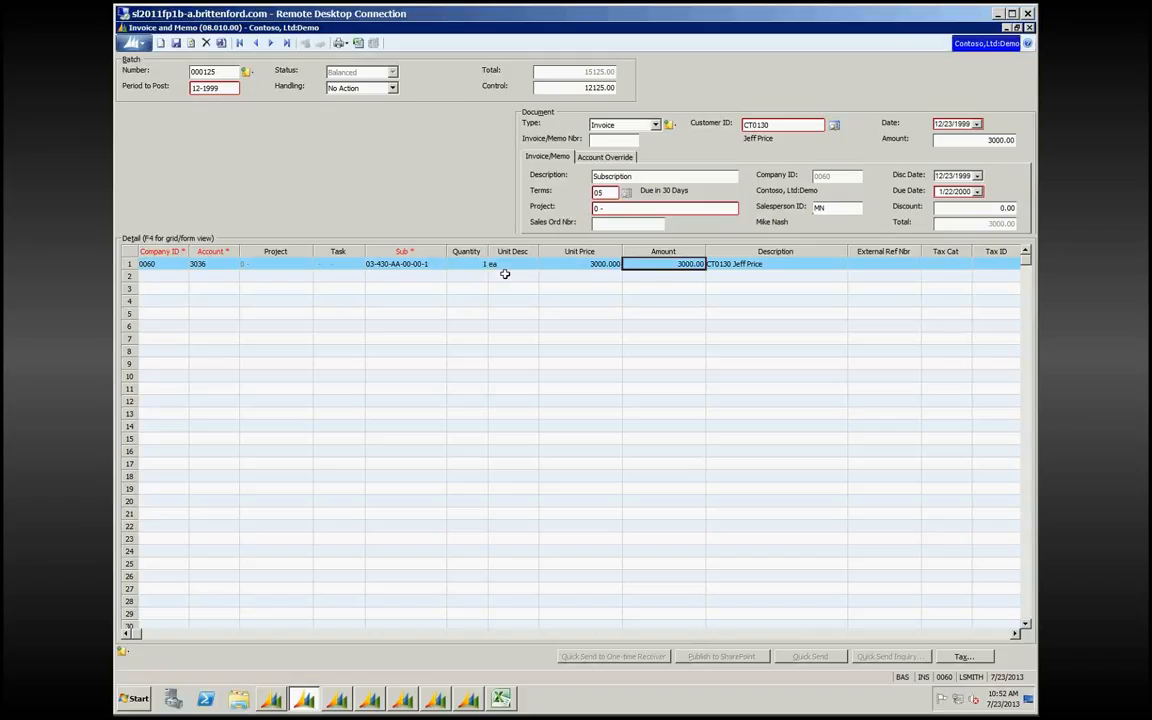
Step: Change the line description to the customer's ID followed by "- Q4-1999", and save the invoice
{"action": "key", "text": "Tab"}
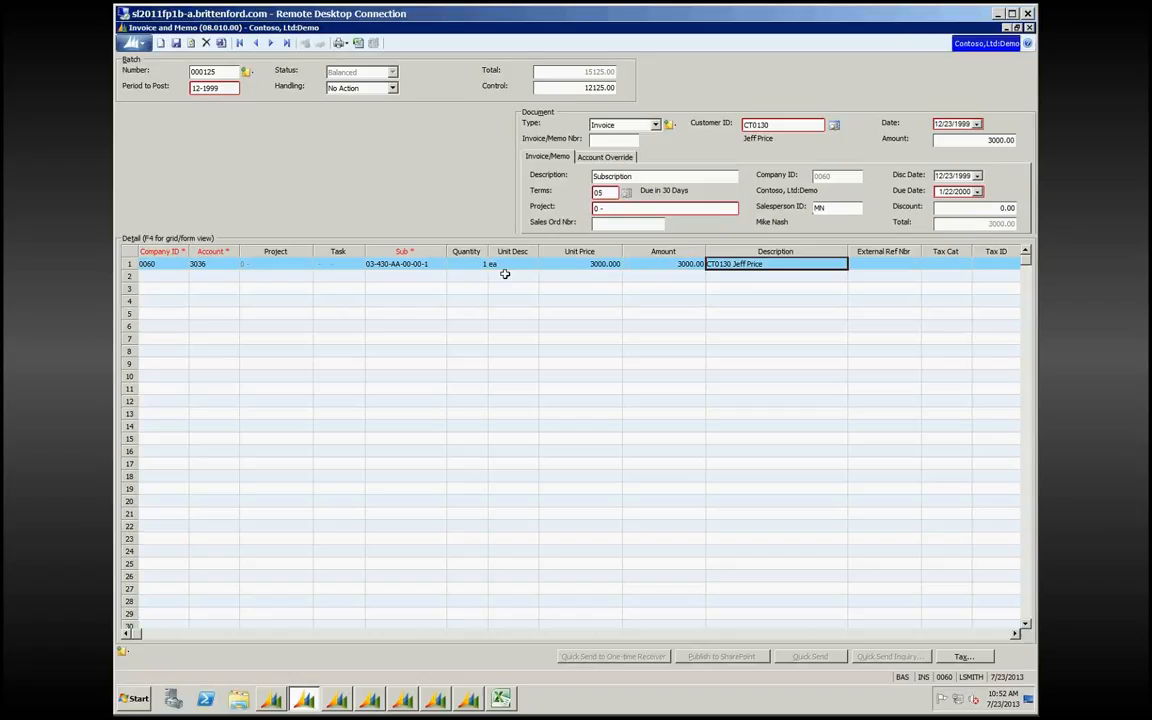
{"action": "type", "text": "Q"}
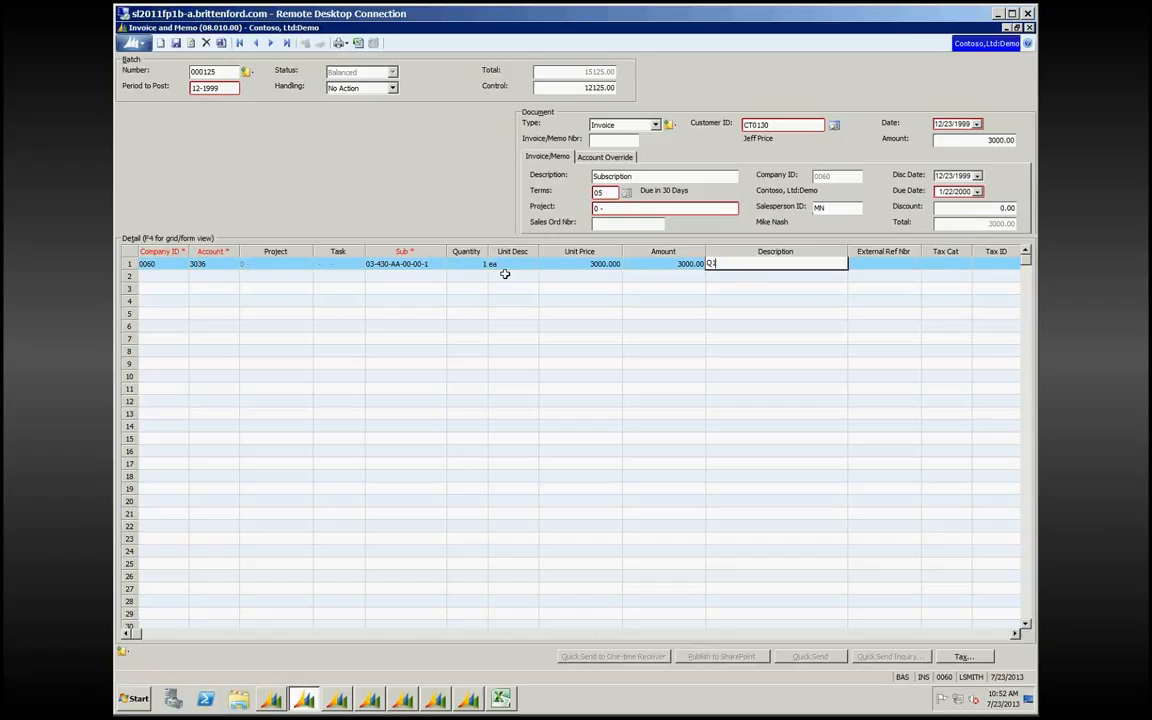
{"action": "type", "text": "4-1999"}
{"action": "key", "text": "Tab"}
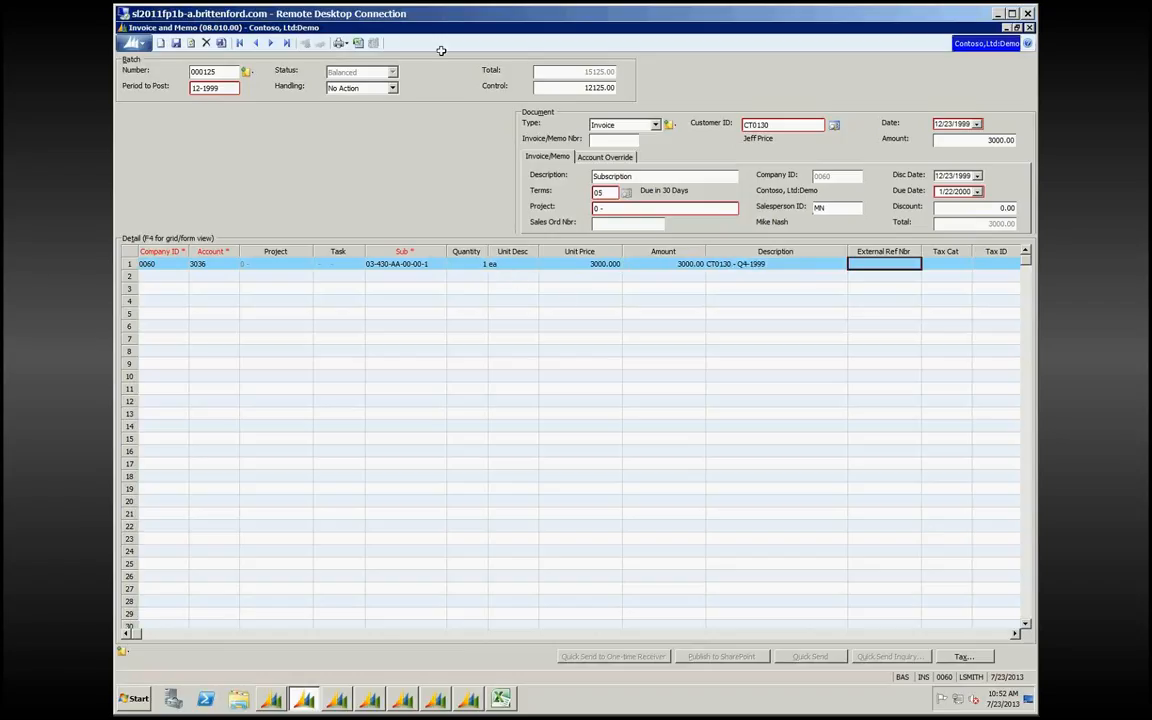
{"action": "key", "text": "ctrl+s"}
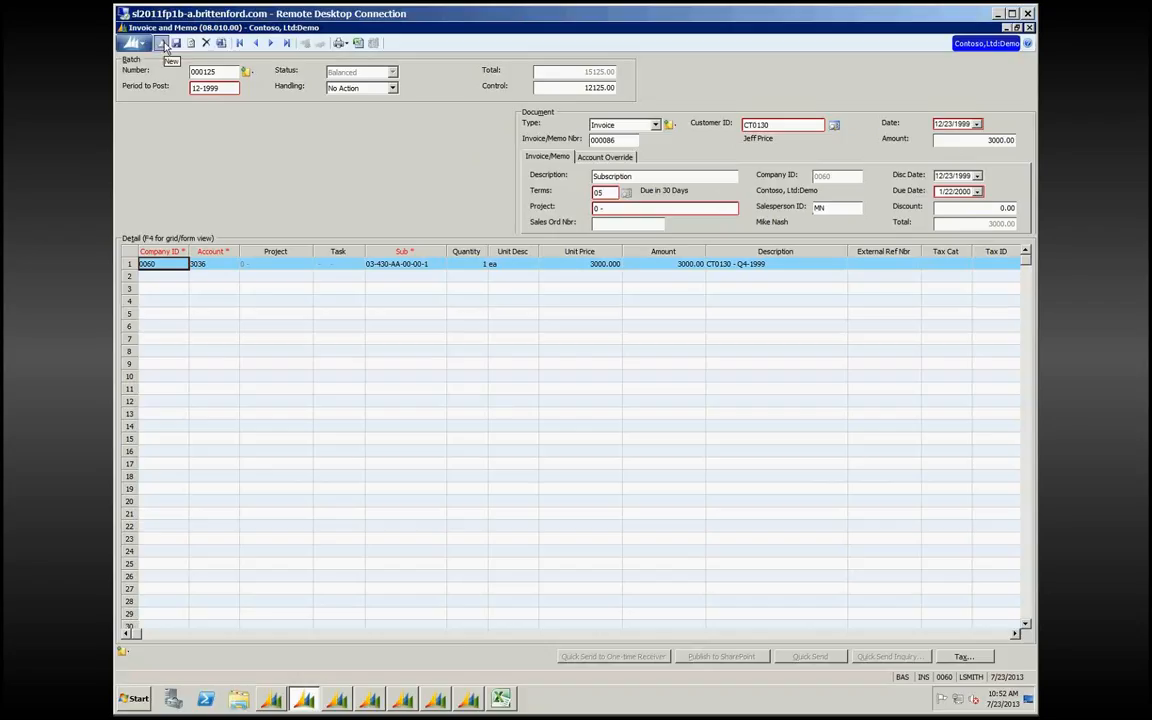
Step: Try to insert a new batch, choose to edit the current one, and set its control total to 15125.00
{"action": "left_click", "coordinate": [222, 45]}
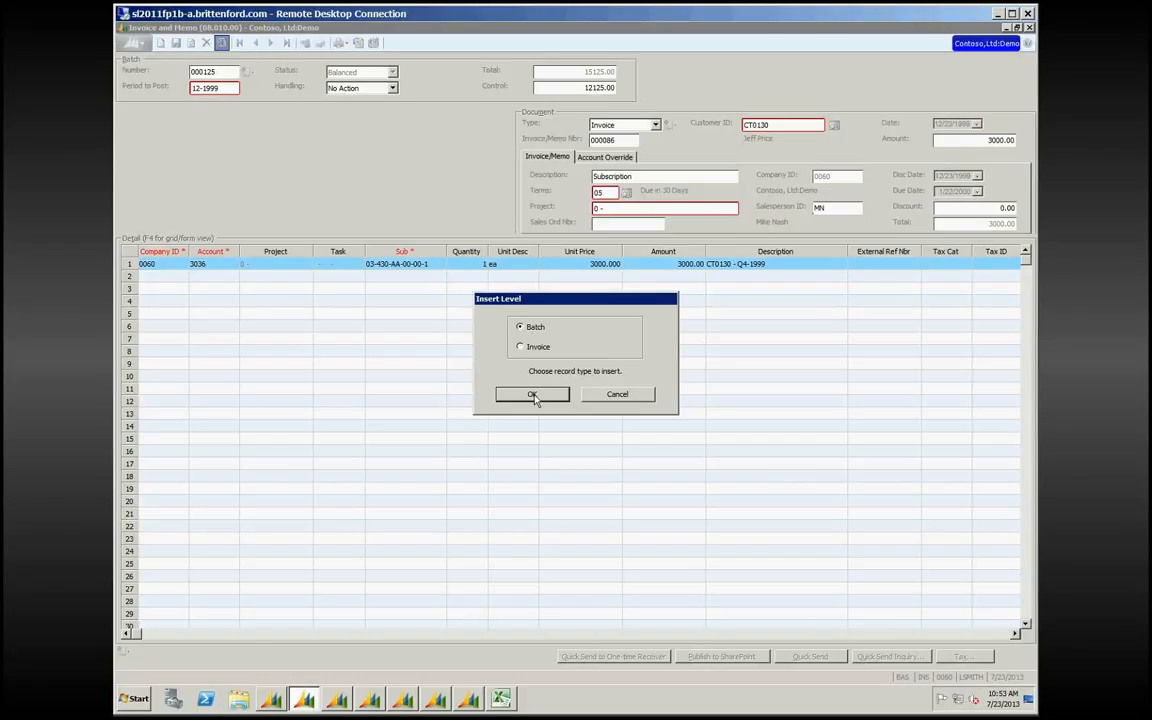
{"action": "left_click", "coordinate": [533, 395]}
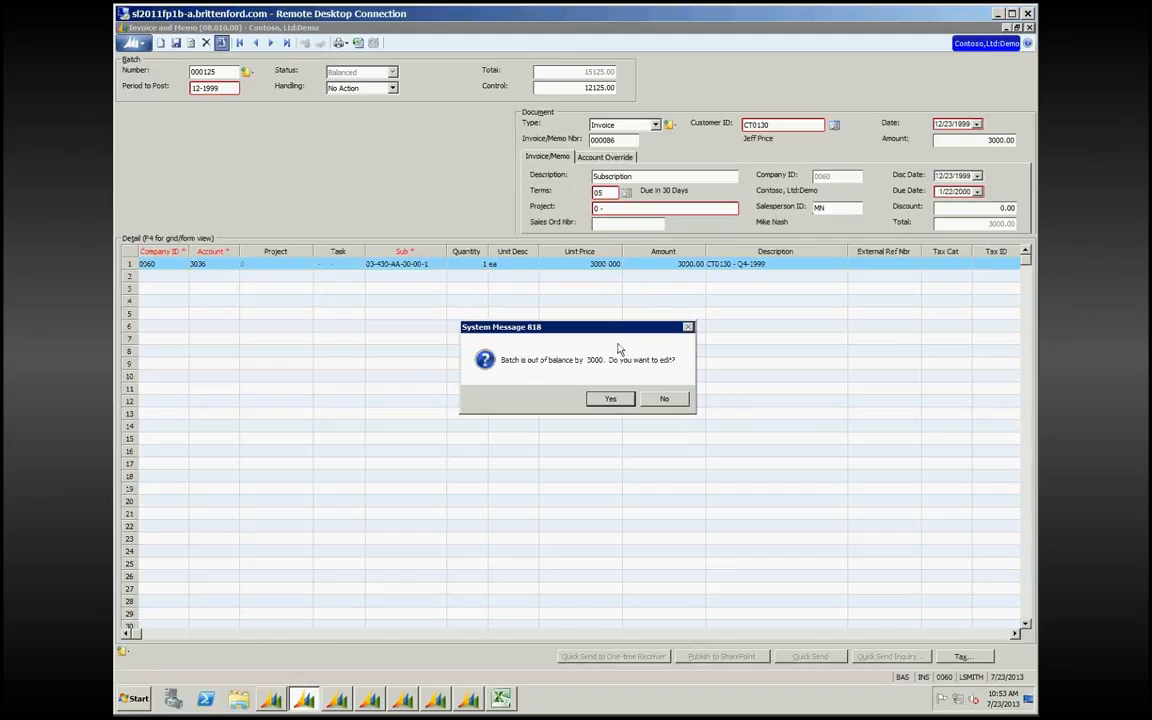
{"action": "key", "text": "Return"}
{"action": "type", "text": "15125"}
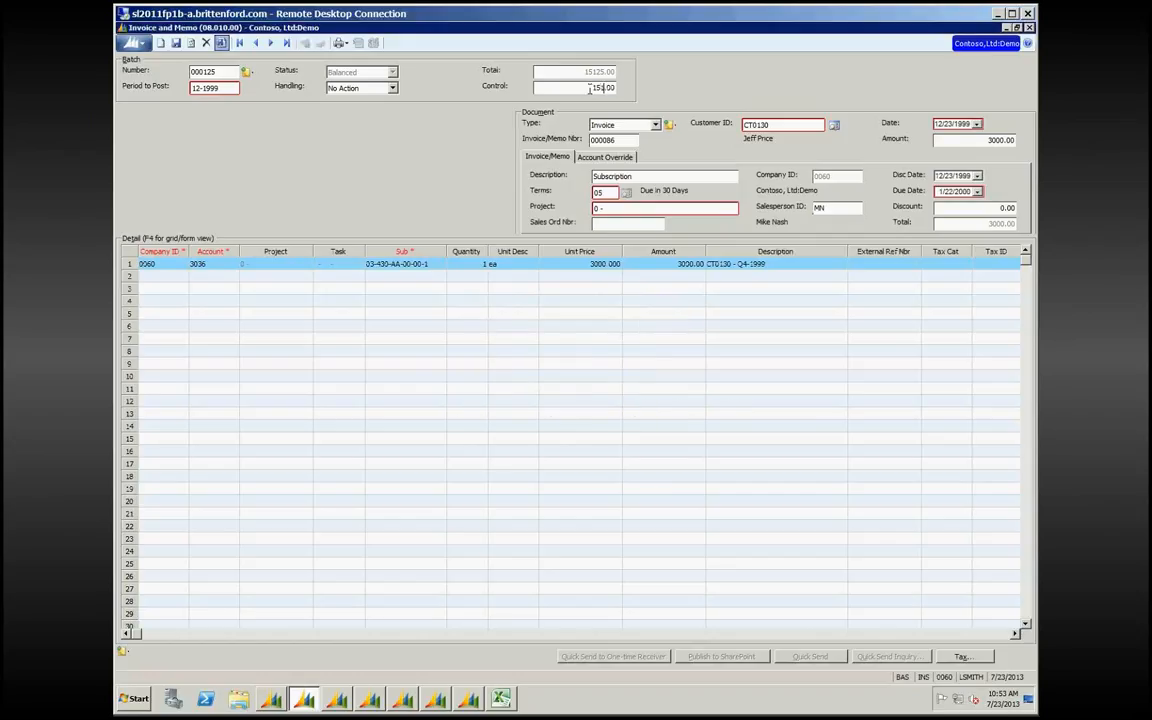
{"action": "key", "text": "Tab"}
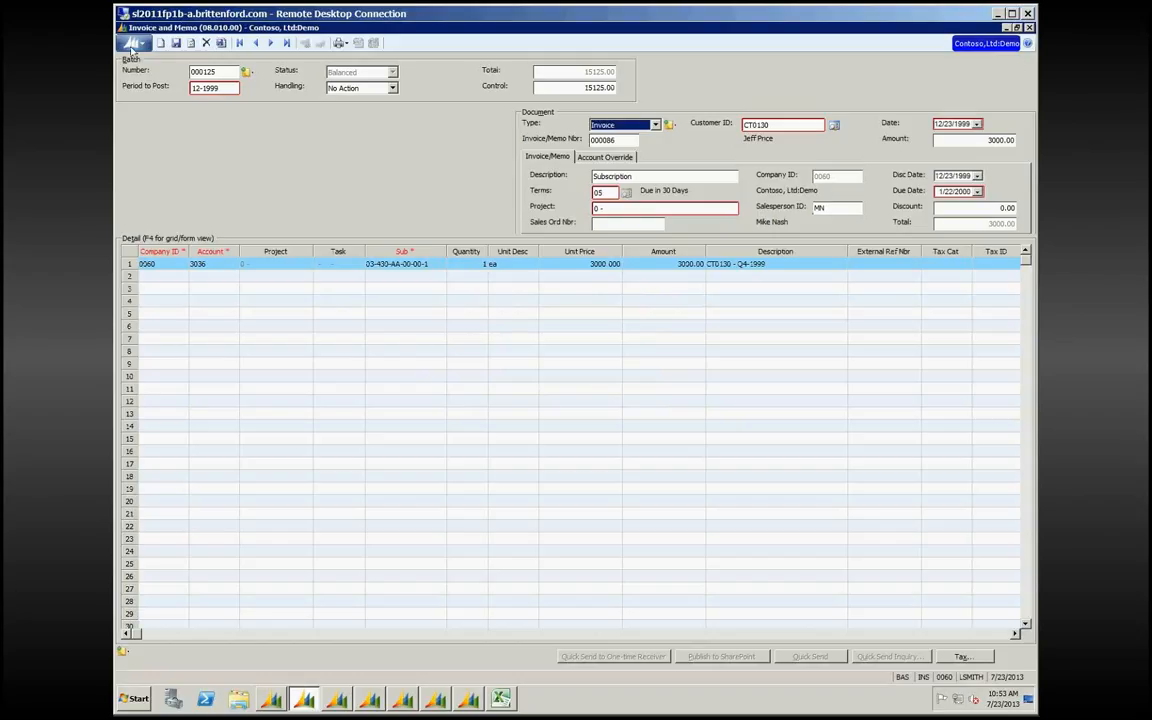
Step: Finish the current batch by inserting a new blank one, and close Invoice and Memo
{"action": "left_click", "coordinate": [190, 44]}
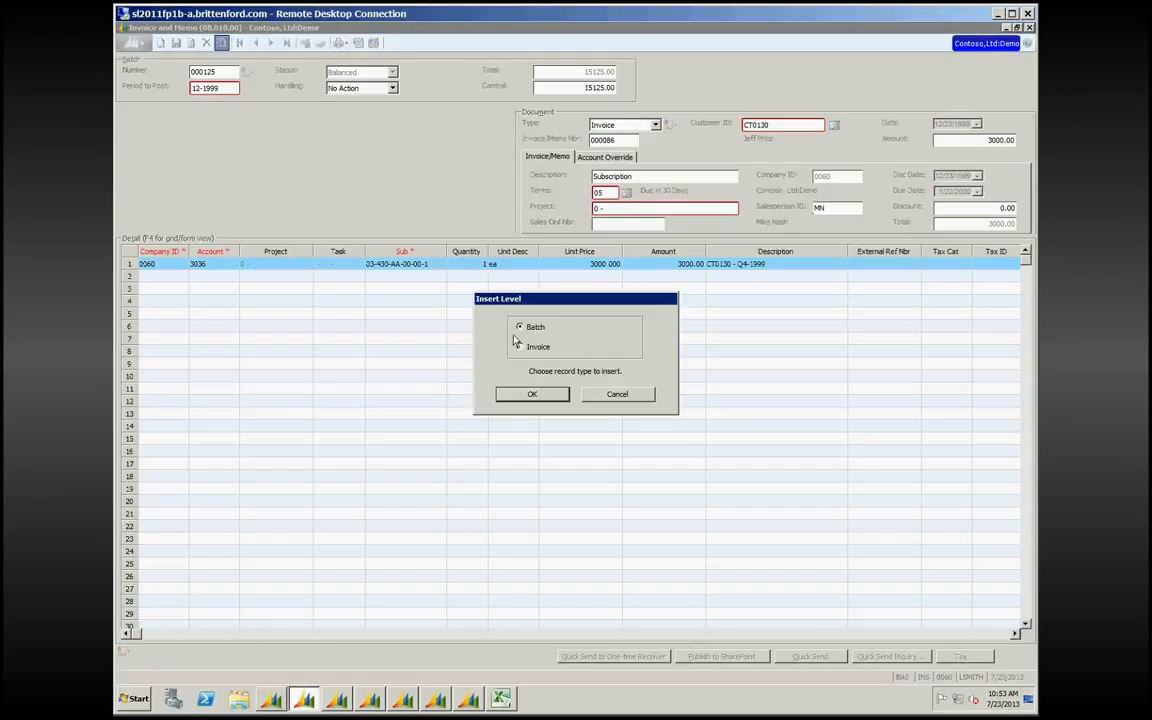
{"action": "left_click", "coordinate": [528, 396]}
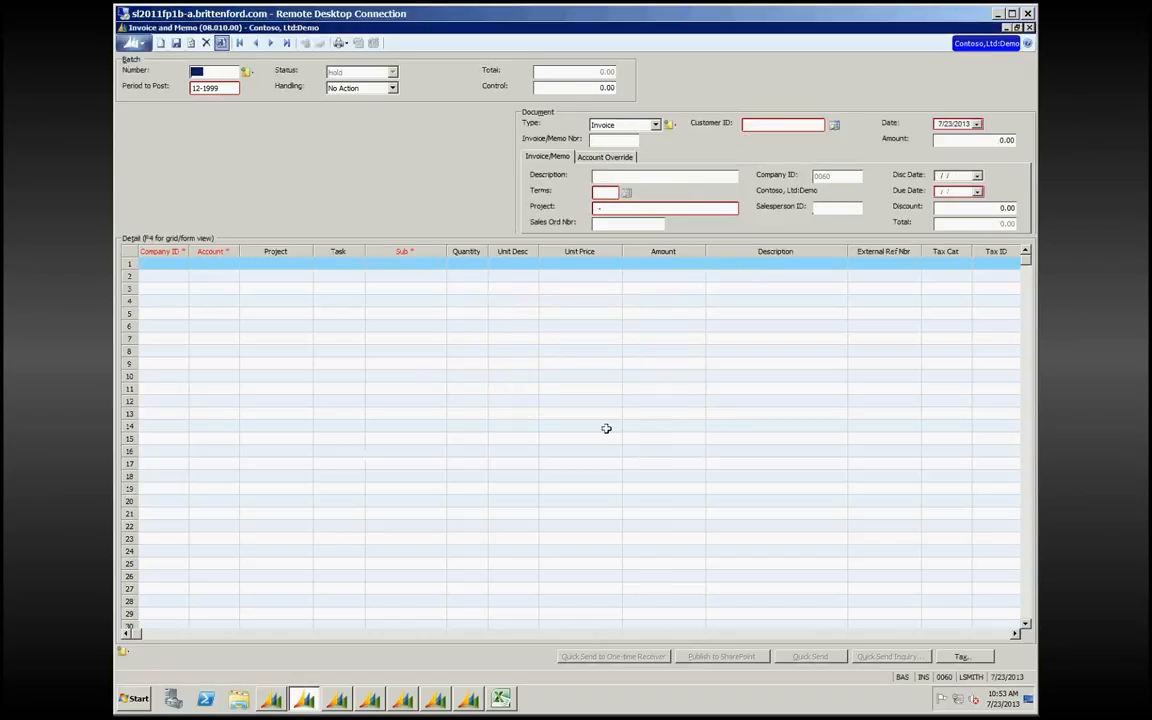
{"action": "left_click", "coordinate": [1028, 28]}
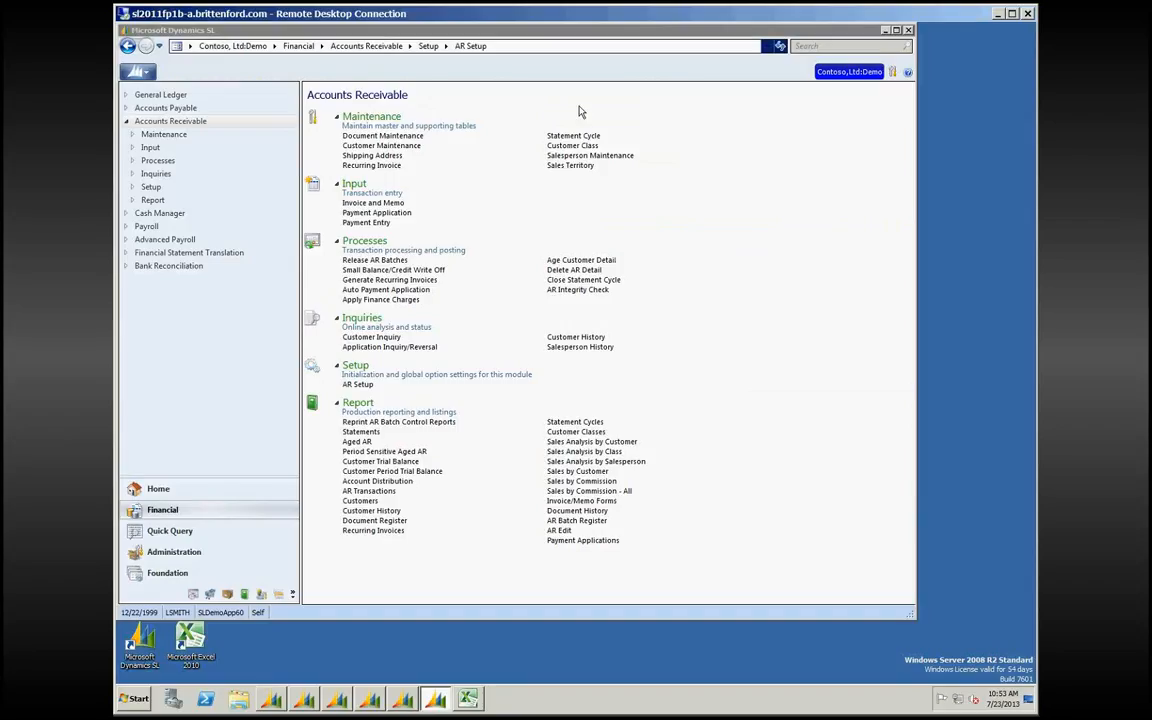
Step: Open Recurring Invoice maintenance, number the new recurring invoice RENT1, and enter the customer's ID
{"action": "left_click", "coordinate": [371, 165]}
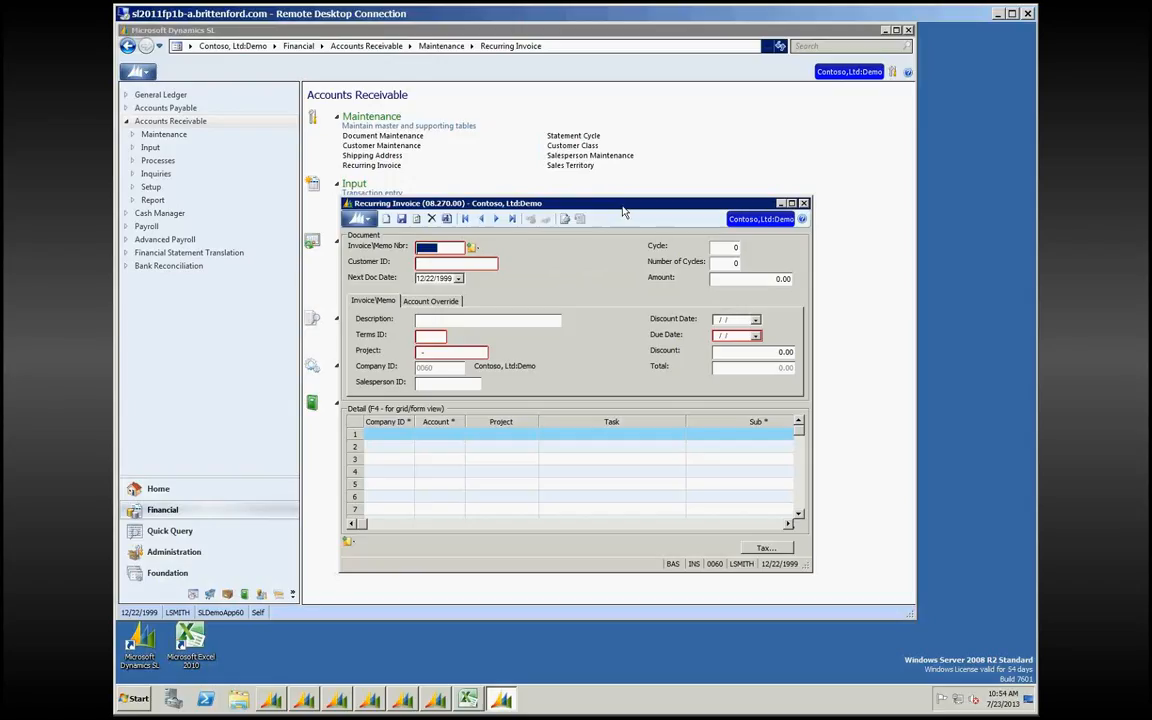
{"action": "type", "text": "RENT1"}
{"action": "key", "text": "Tab"}
{"action": "type", "text": "CGT0100"}
{"action": "key", "text": "Tab"}
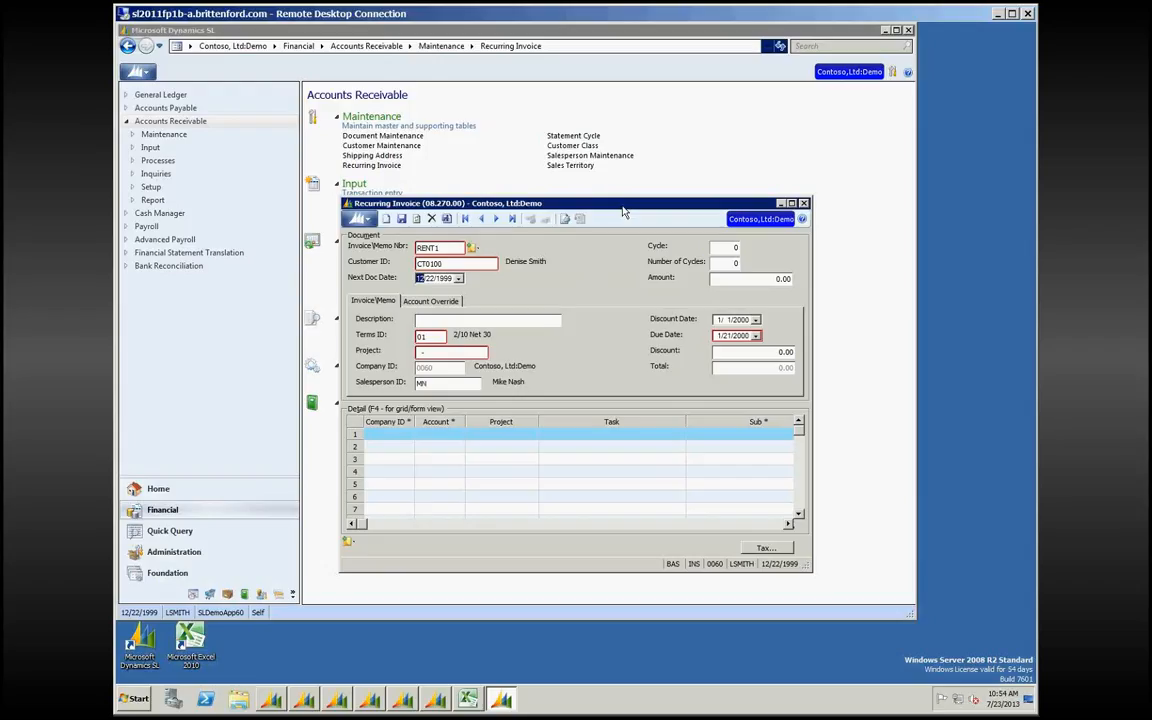
Step: Schedule the recurring invoice with next document date 1/1/2000, cycle 1, 60 cycles, and an amount of 10000.00
{"action": "type", "text": "1/ 1/2000"}
{"action": "key", "text": "Tab"}
{"action": "type", "text": "1"}
{"action": "key", "text": "Tab"}
{"action": "type", "text": "60"}
{"action": "key", "text": "Tab"}
{"action": "type", "text": "10000"}
{"action": "key", "text": "Tab"}
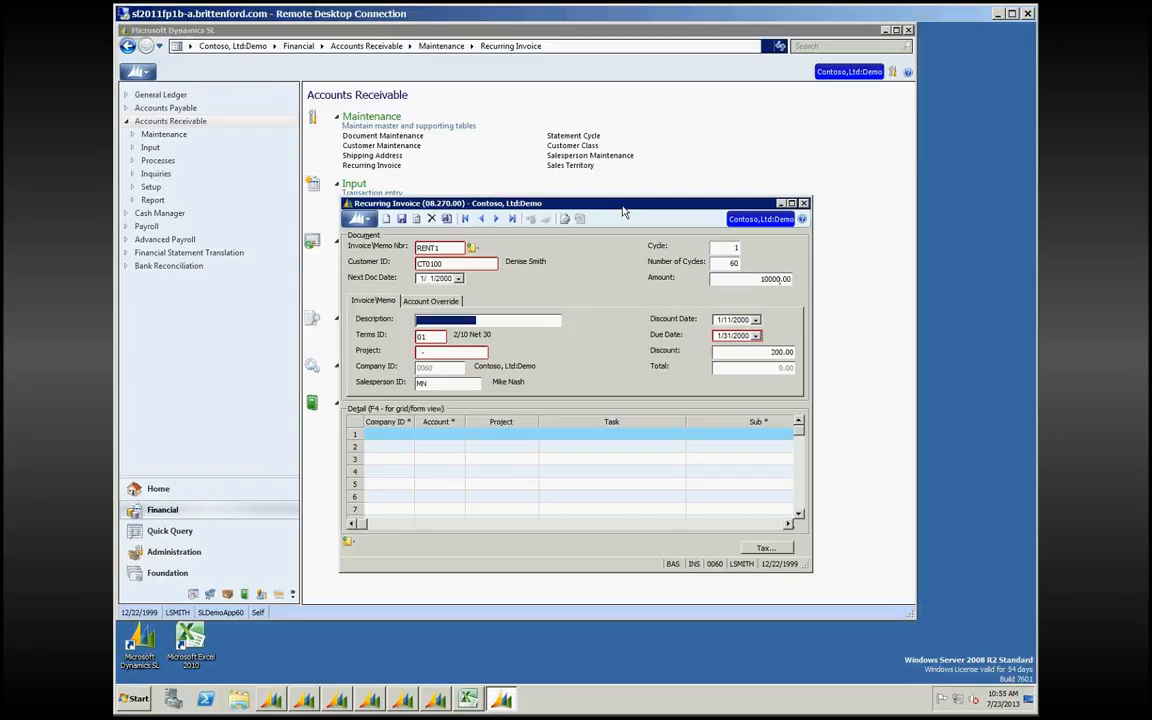
Step: Describe the recurring invoice as office space with its street address, and set terms 06 (On Receipt) and project 0
{"action": "type", "text": "Office space-123 Dupont"}
{"action": "key", "text": "Tab"}
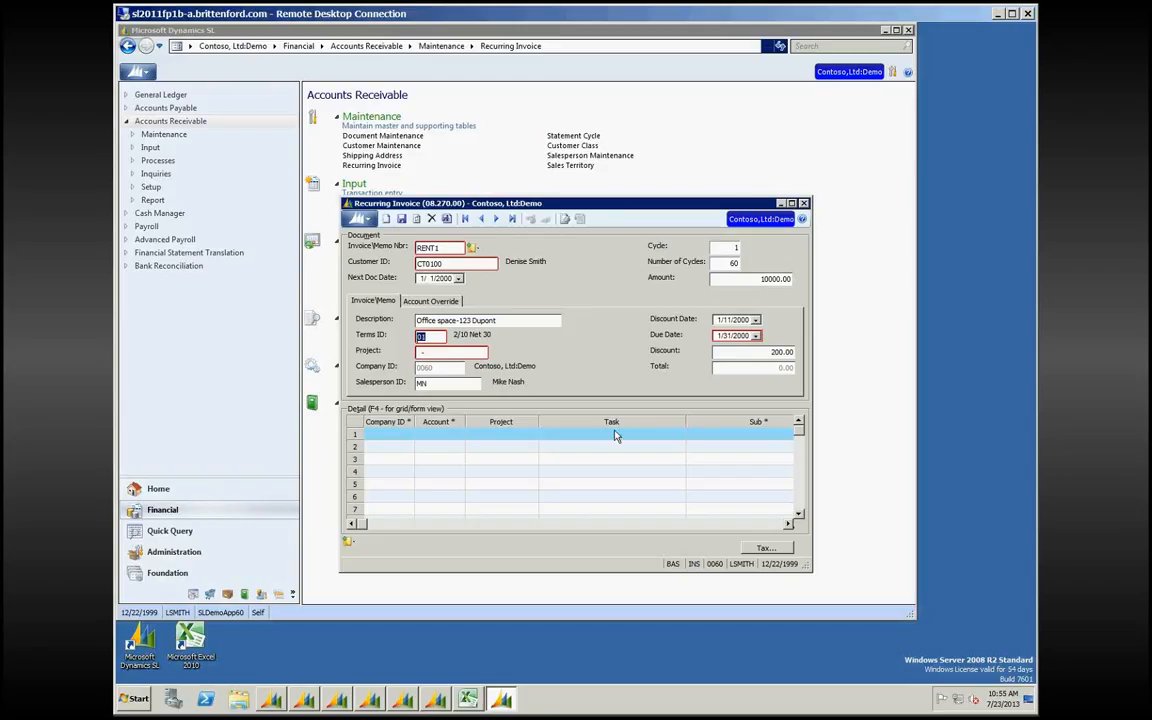
{"action": "key", "text": "F3"}
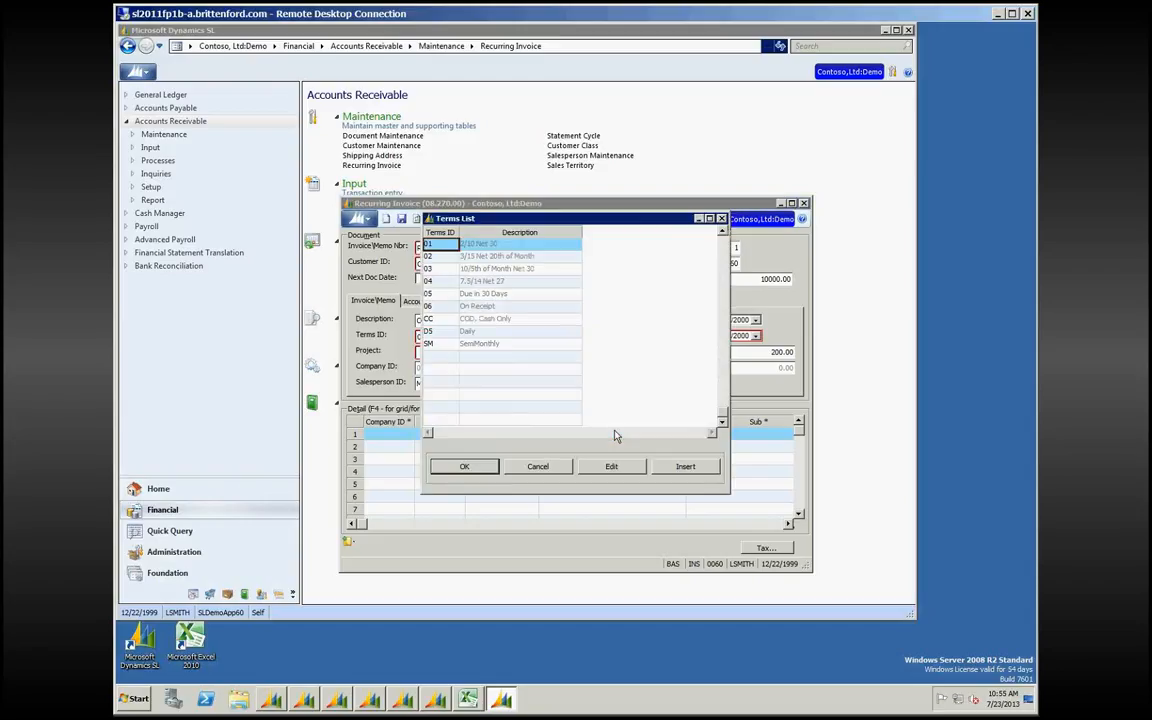
{"action": "key", "text": "Down"}
{"action": "key", "text": "Down"}
{"action": "key", "text": "Down"}
{"action": "key", "text": "Down"}
{"action": "key", "text": "Down"}
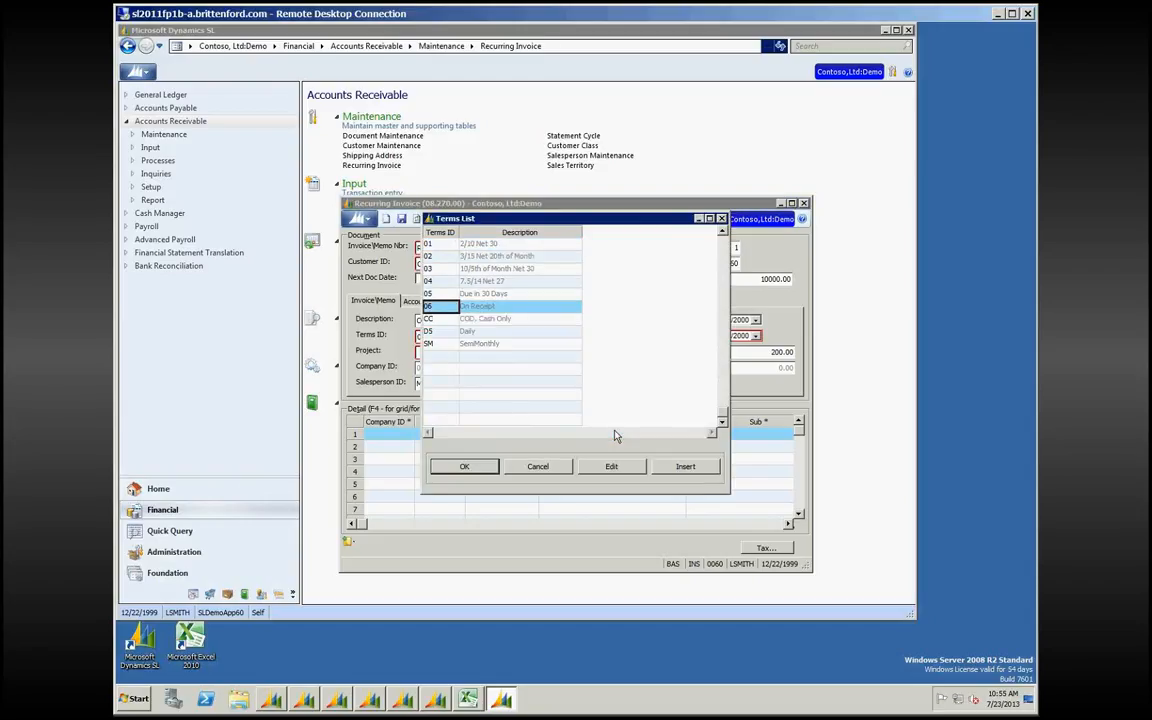
{"action": "key", "text": "Return"}
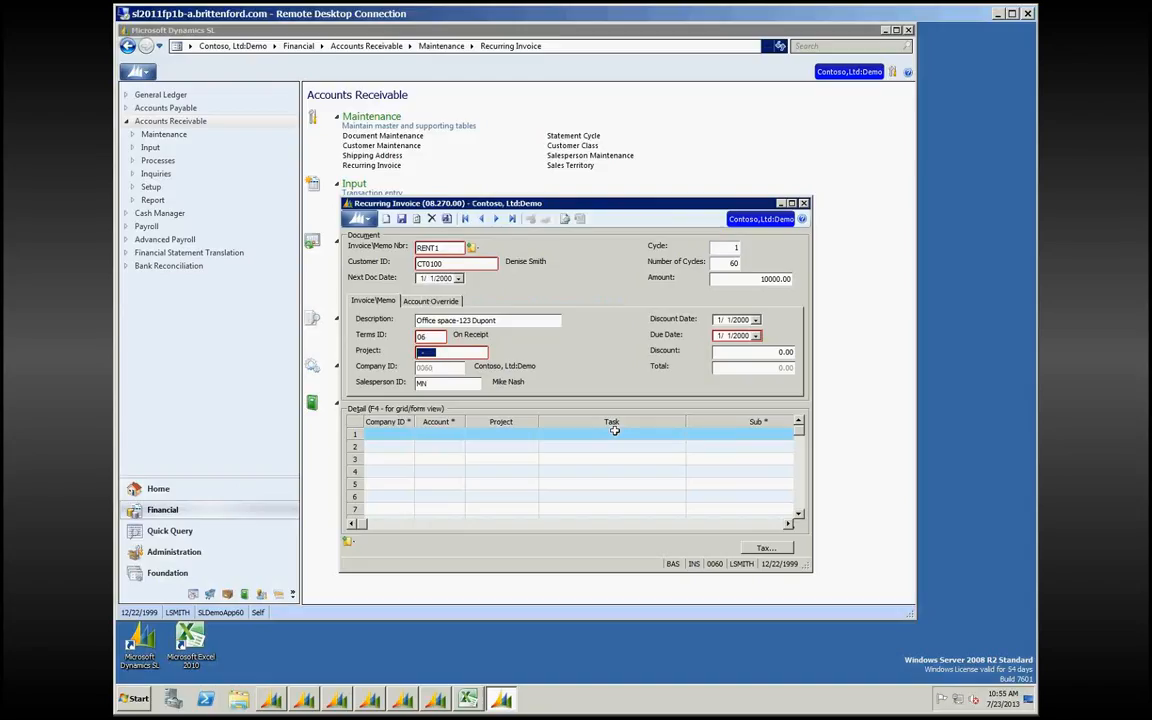
{"action": "type", "text": "0-"}
{"action": "key", "text": "Tab"}
Step: Look up account 3037 (Sales/Income Type 7) and assign it to the recurring invoice's first detail line
{"action": "double_click", "coordinate": [447, 436]}
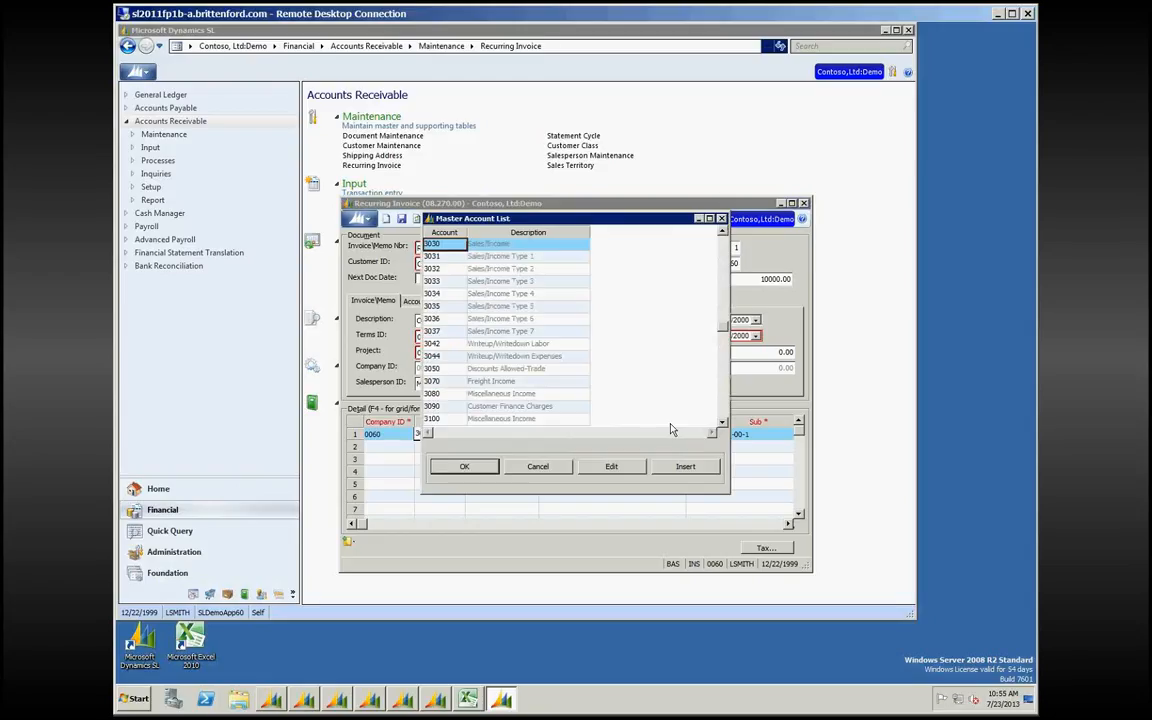
{"action": "key", "text": "Down"}
{"action": "key", "text": "Down"}
{"action": "key", "text": "Down"}
{"action": "key", "text": "Down"}
{"action": "key", "text": "Down"}
{"action": "key", "text": "Down"}
{"action": "key", "text": "Down"}
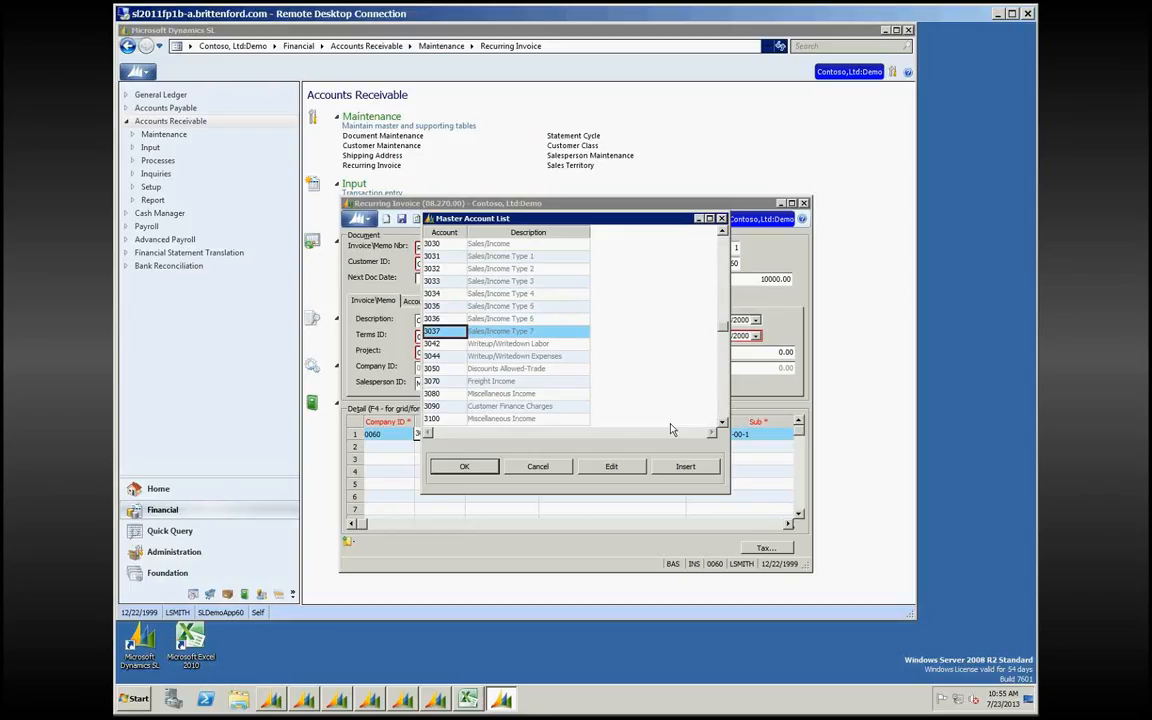
{"action": "key", "text": "Return"}
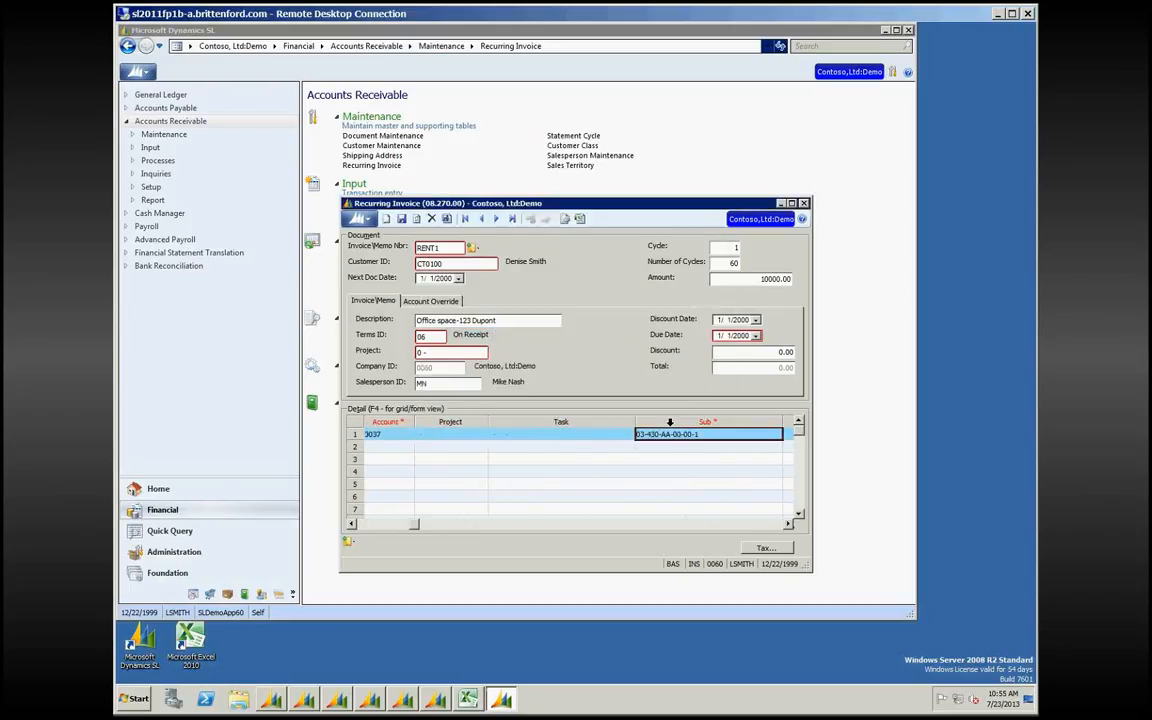
{"action": "type", "text": "000000000000"}
{"action": "key", "text": "Tab"}
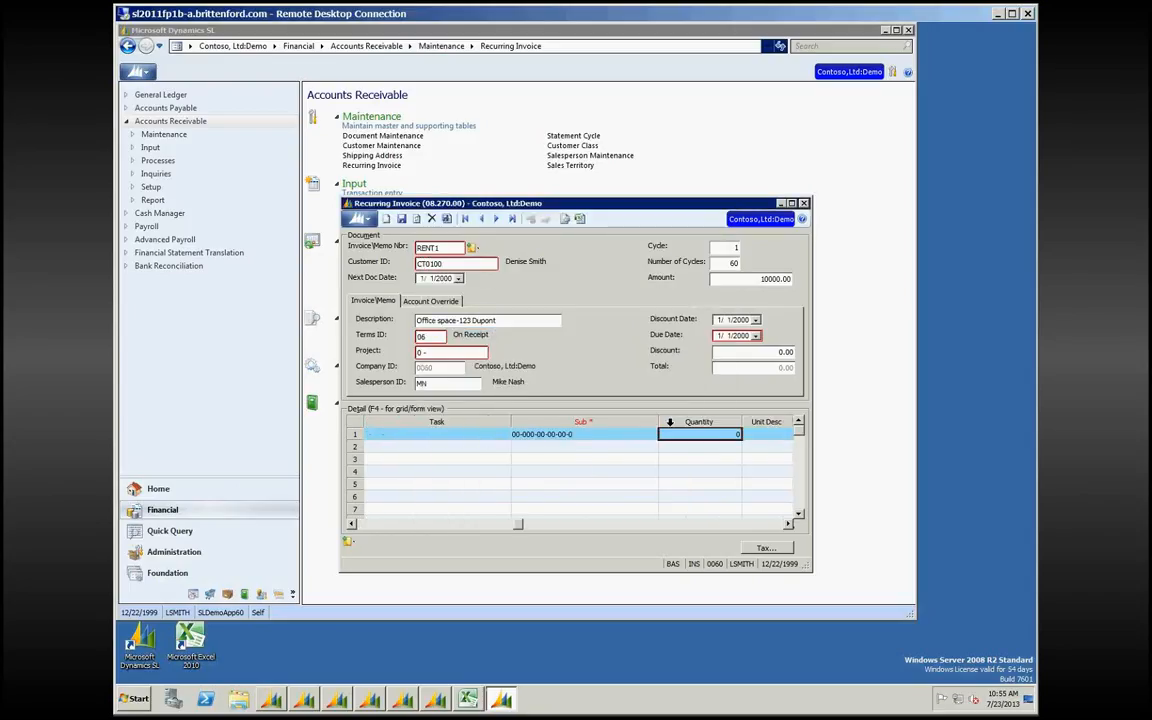
{"action": "key", "text": "Tab"}
{"action": "key", "text": "Tab"}
{"action": "type", "text": "10000"}
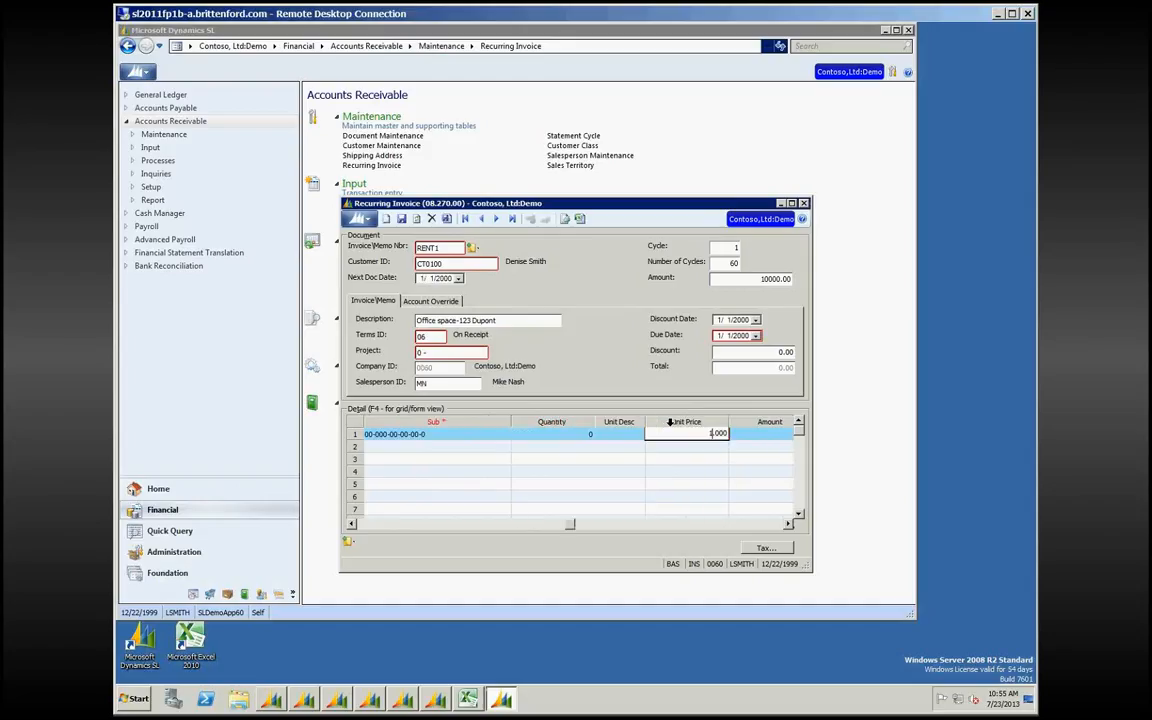
{"action": "key", "text": "Tab"}
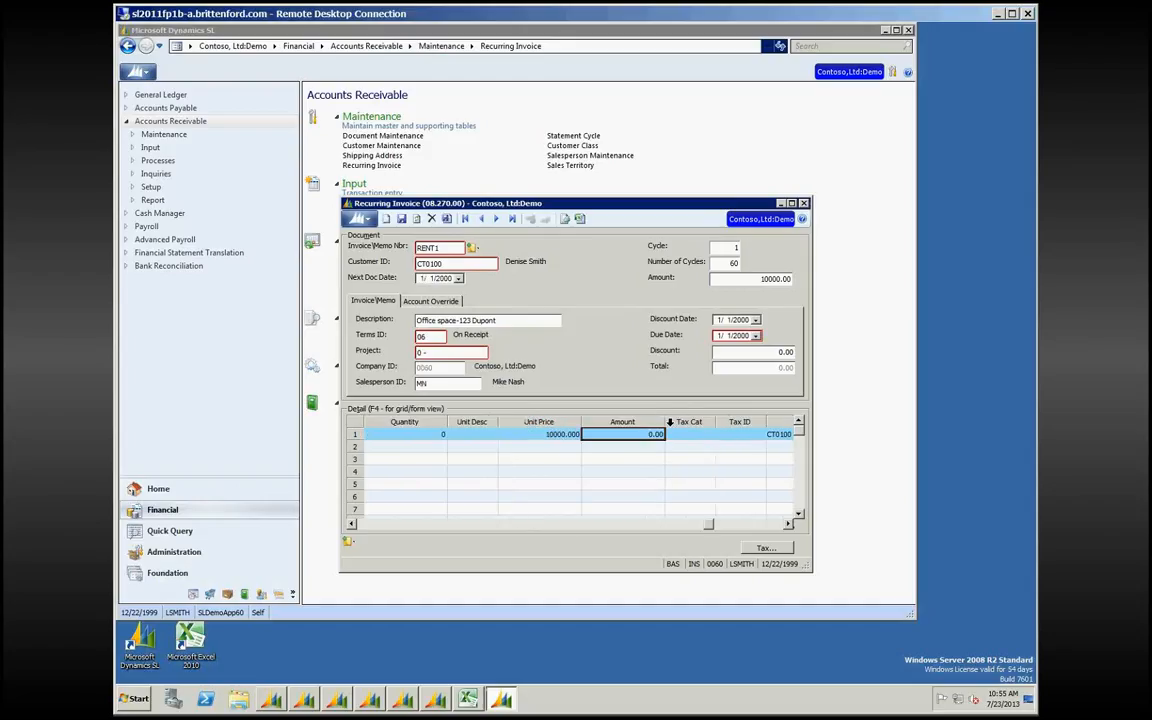
{"action": "key", "text": "shift+Tab"}
{"action": "type", "text": "0"}
{"action": "key", "text": "Tab"}
{"action": "type", "text": "10000"}
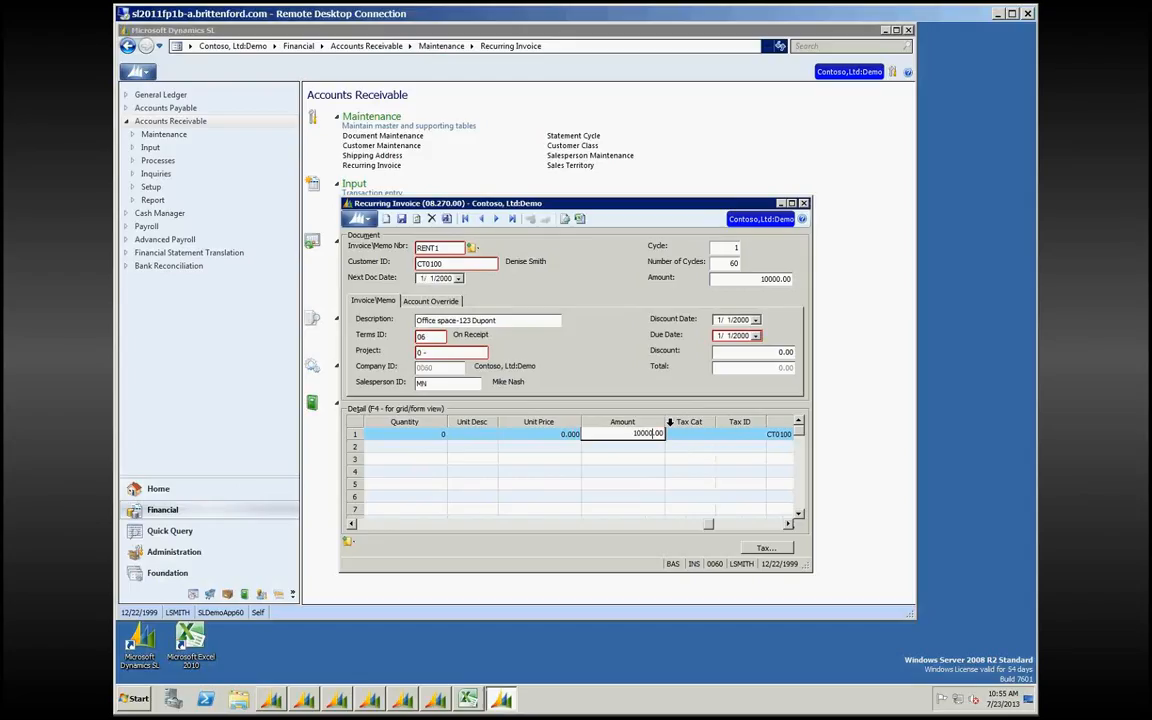
{"action": "key", "text": "Tab"}
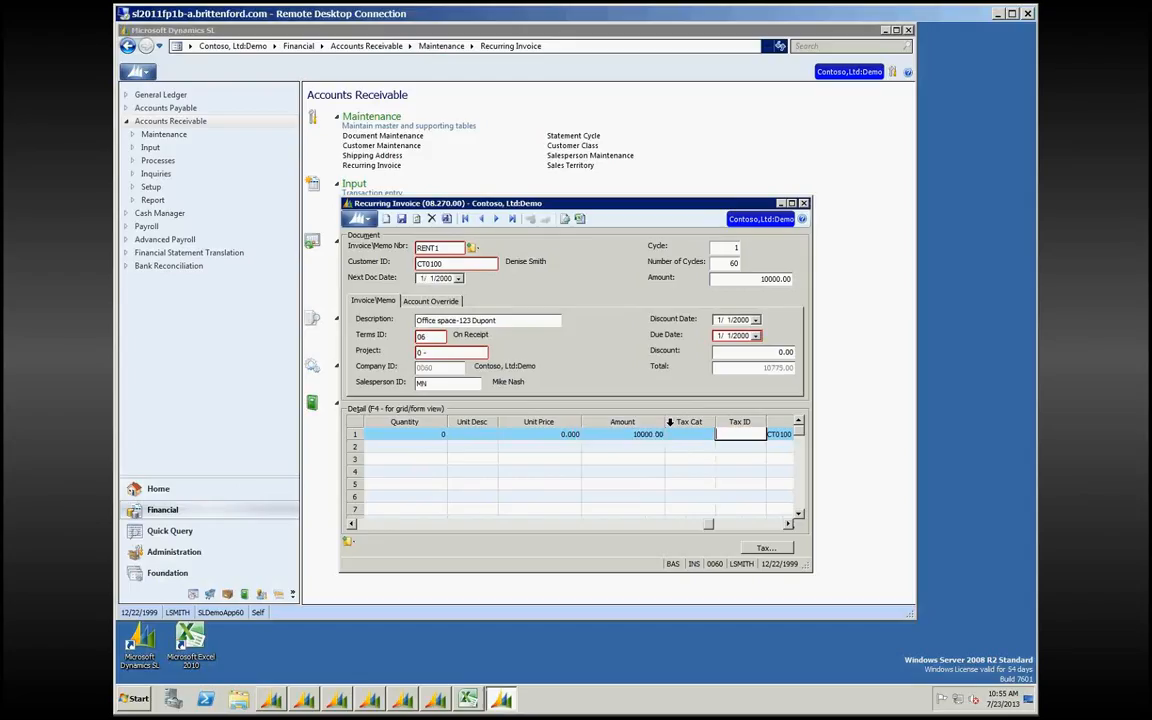
Step: Describe the detail line as "Rent for month", save the recurring invoice, and close Recurring Invoice maintenance
{"action": "key", "text": "Tab"}
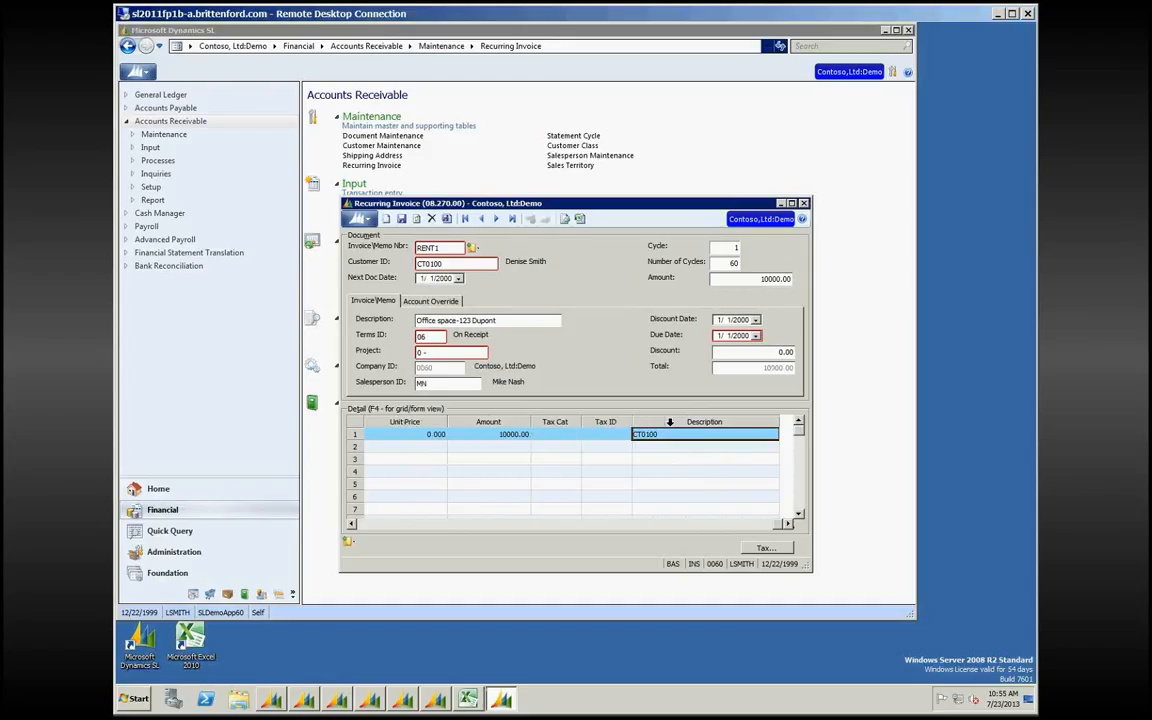
{"action": "type", "text": "Rent"}
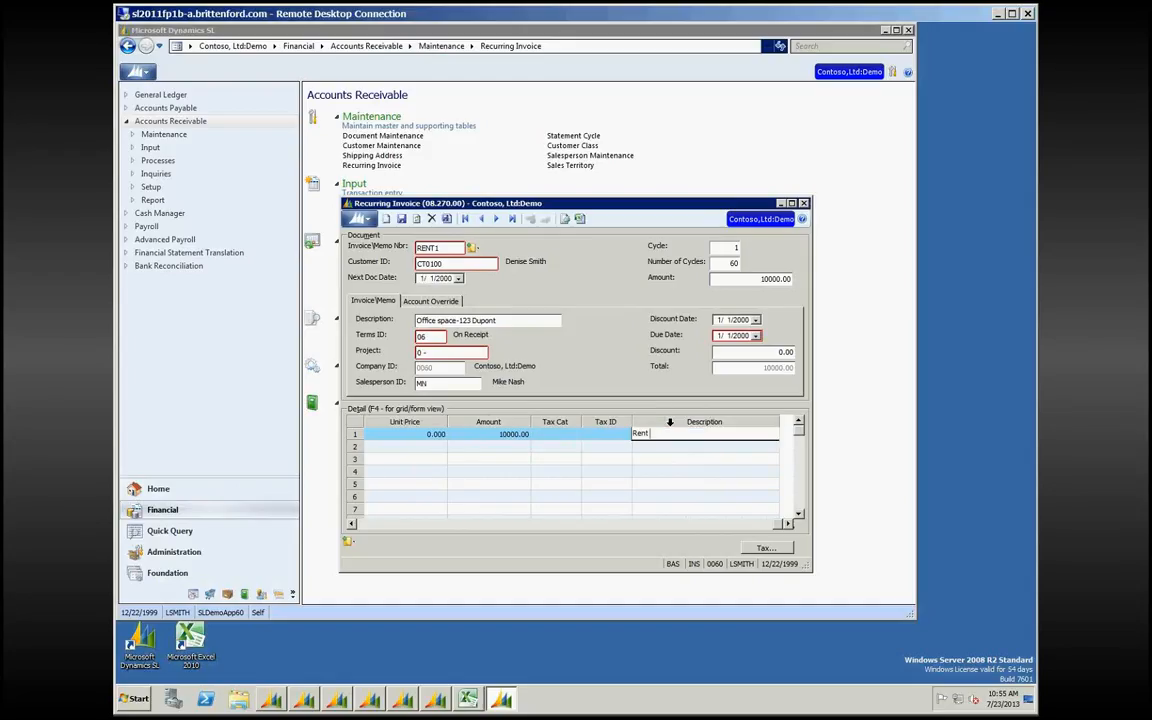
{"action": "type", "text": " for month"}
{"action": "key", "text": "Tab"}
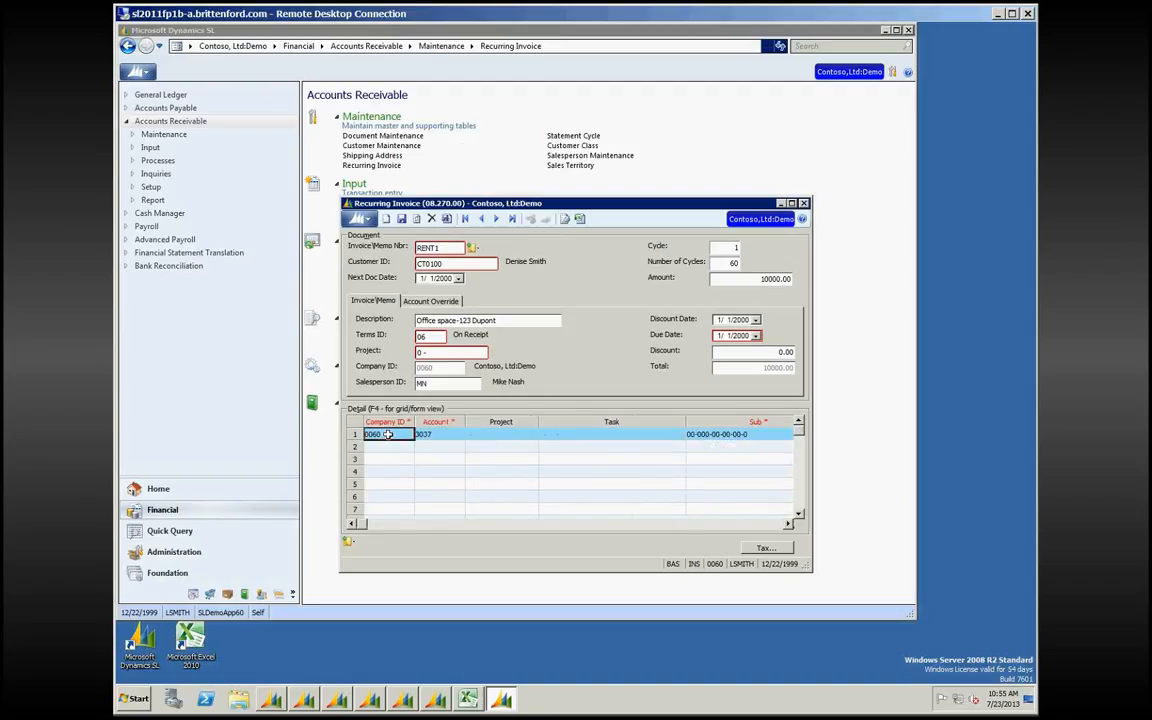
{"action": "left_click", "coordinate": [401, 220]}
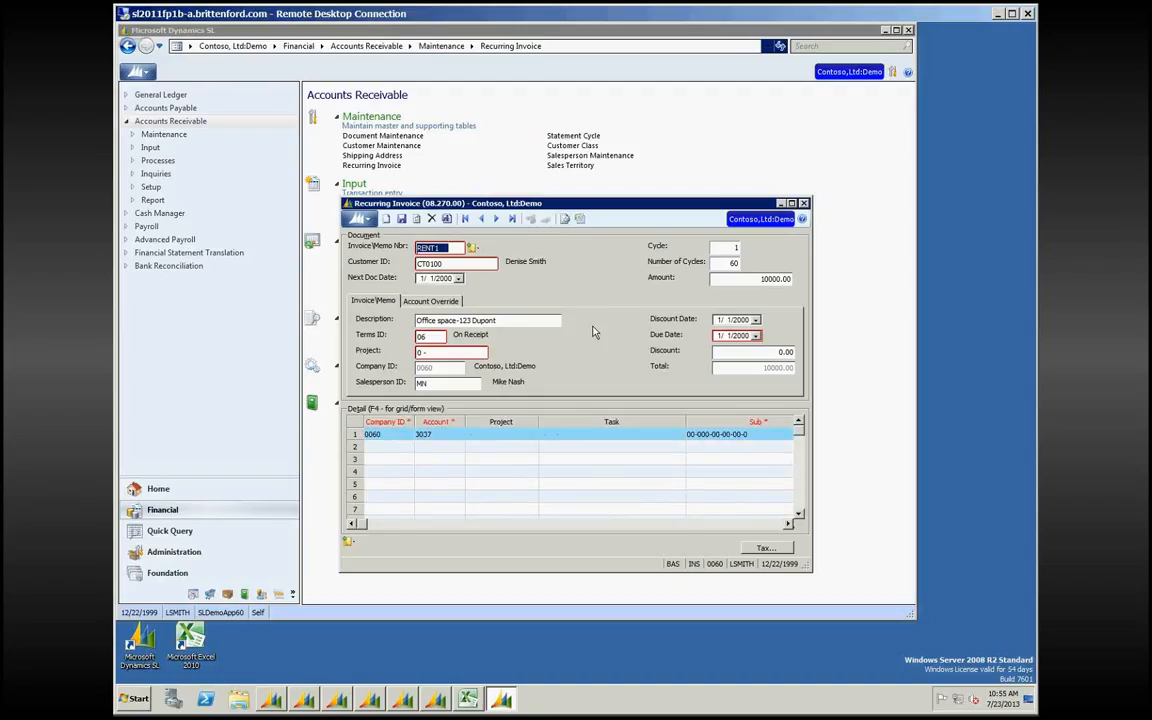
{"action": "key", "text": "Escape"}
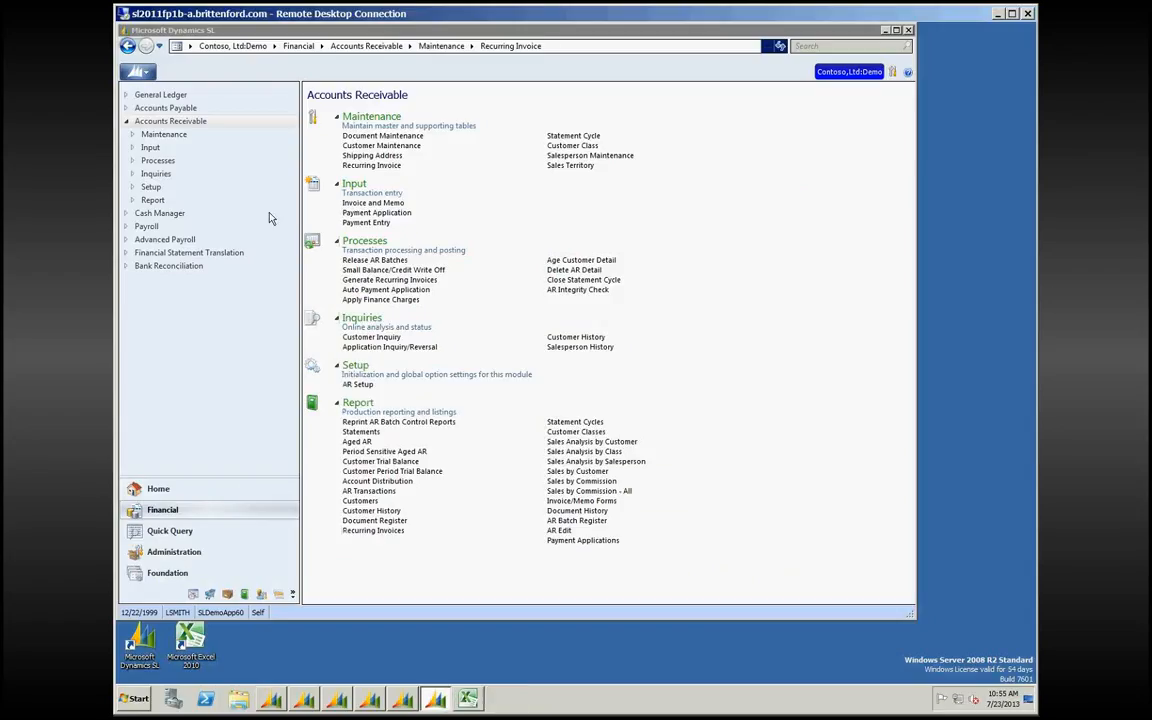
Step: Open Generate Recurring Invoices, set the generation date to 1/1/2000, and display the invoices due
{"action": "left_click", "coordinate": [387, 280]}
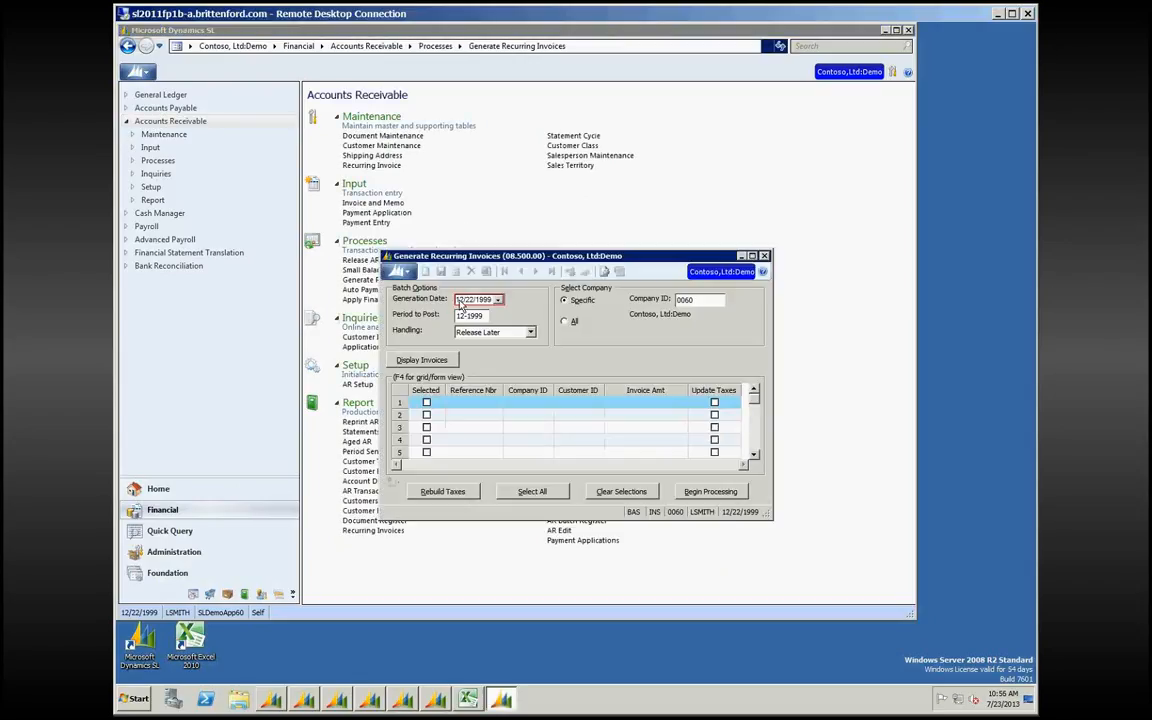
{"action": "left_click", "coordinate": [497, 300]}
{"action": "type", "text": "1/1/2000"}
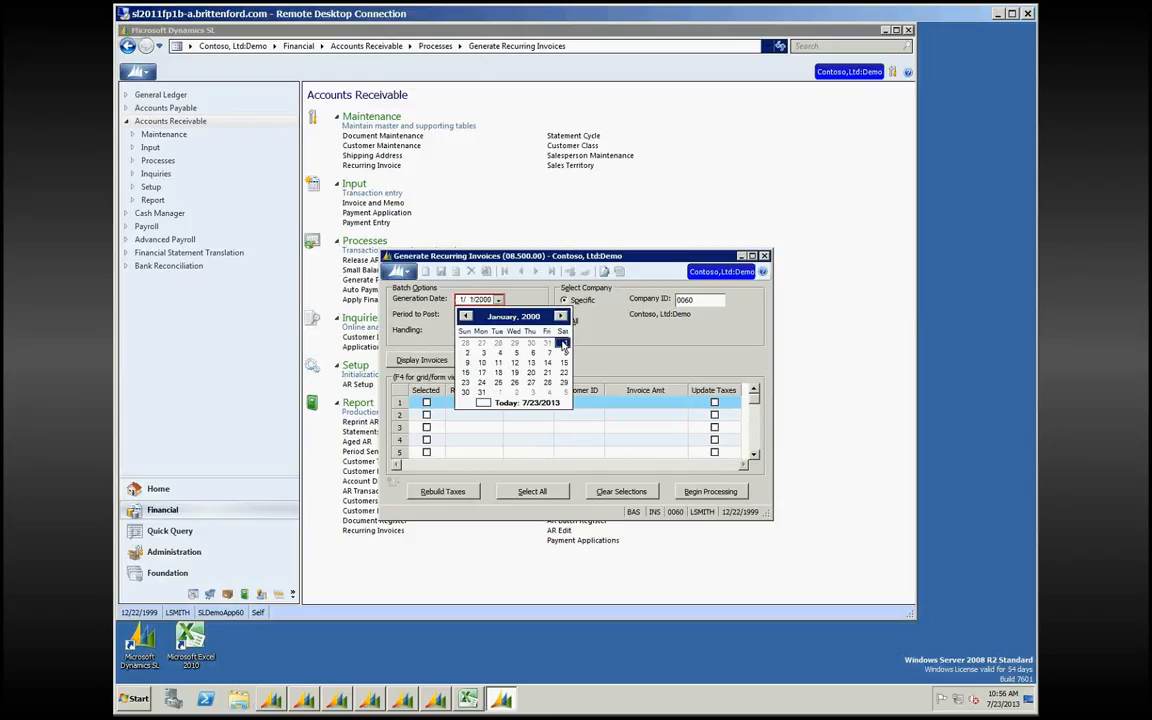
{"action": "left_click", "coordinate": [563, 344]}
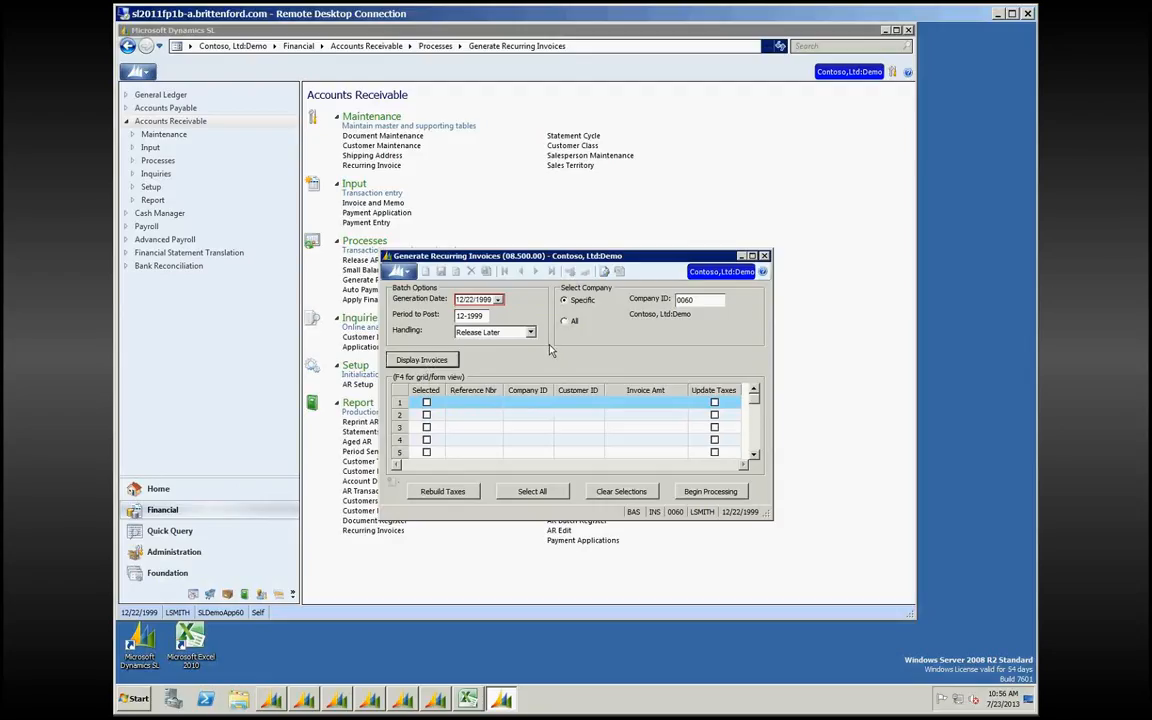
{"action": "double_click", "coordinate": [482, 299]}
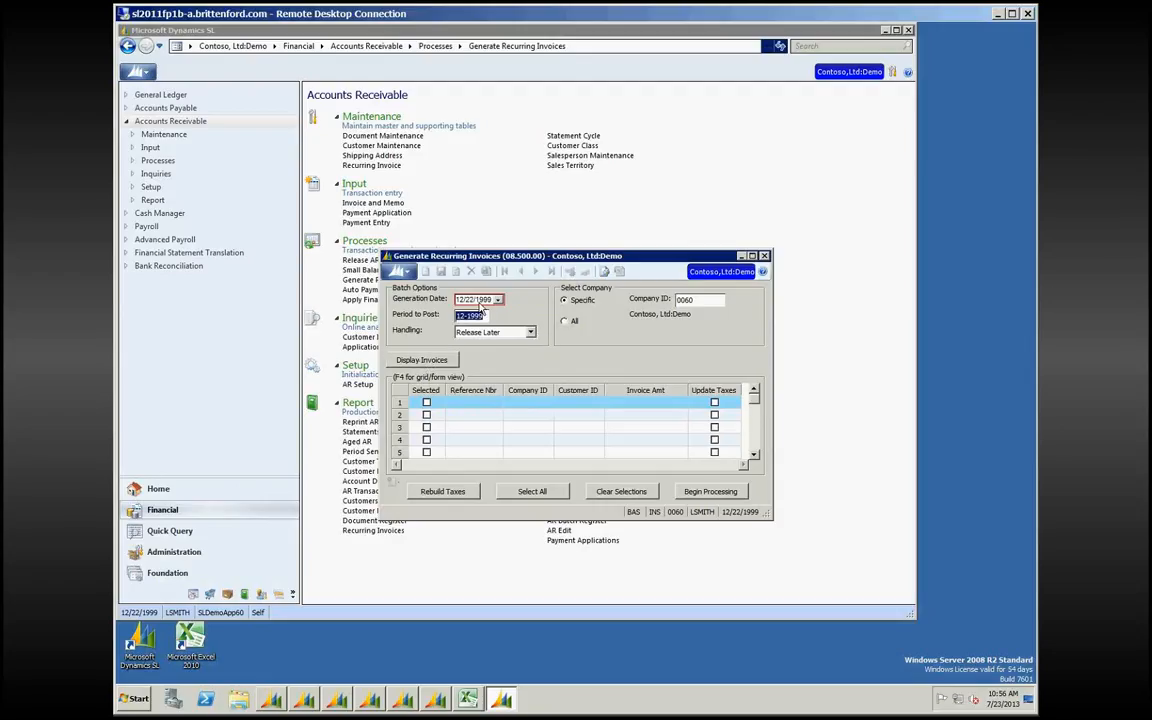
{"action": "double_click", "coordinate": [463, 302]}
{"action": "type", "text": "1/1/200"}
{"action": "type", "text": "8"}
{"action": "left_click", "coordinate": [430, 362]}
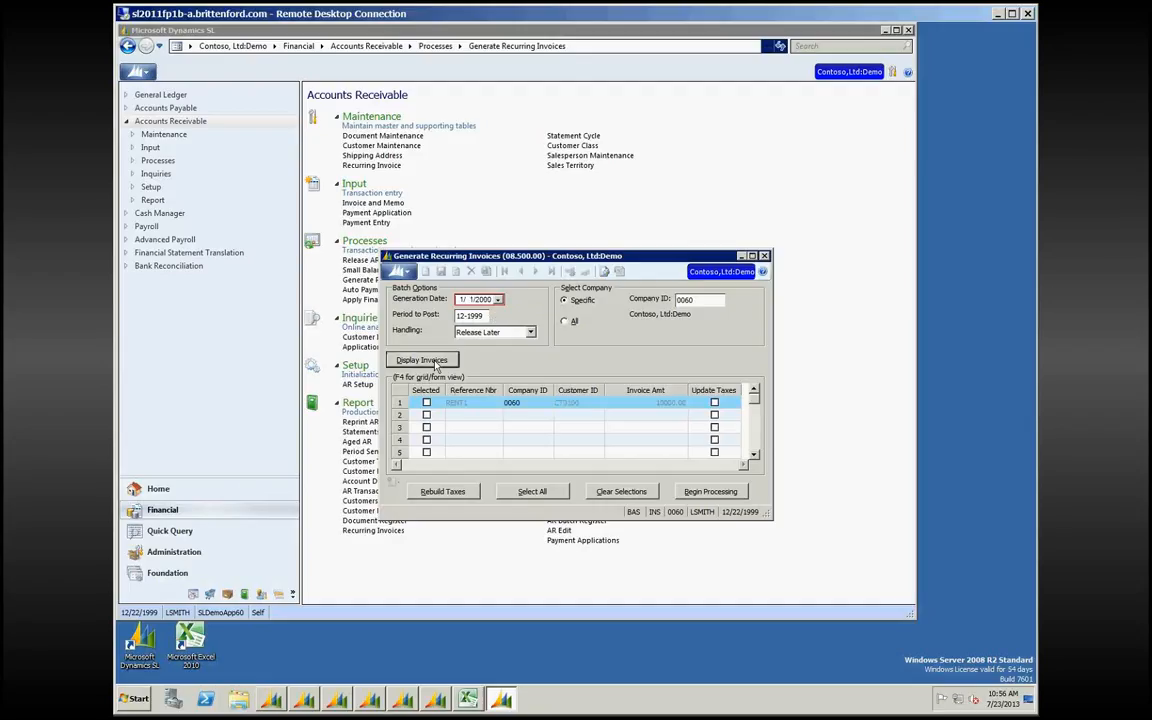
Step: Set the recurring invoice generation's handling to Release Now, and close the window without processing
{"action": "left_click", "coordinate": [578, 402]}
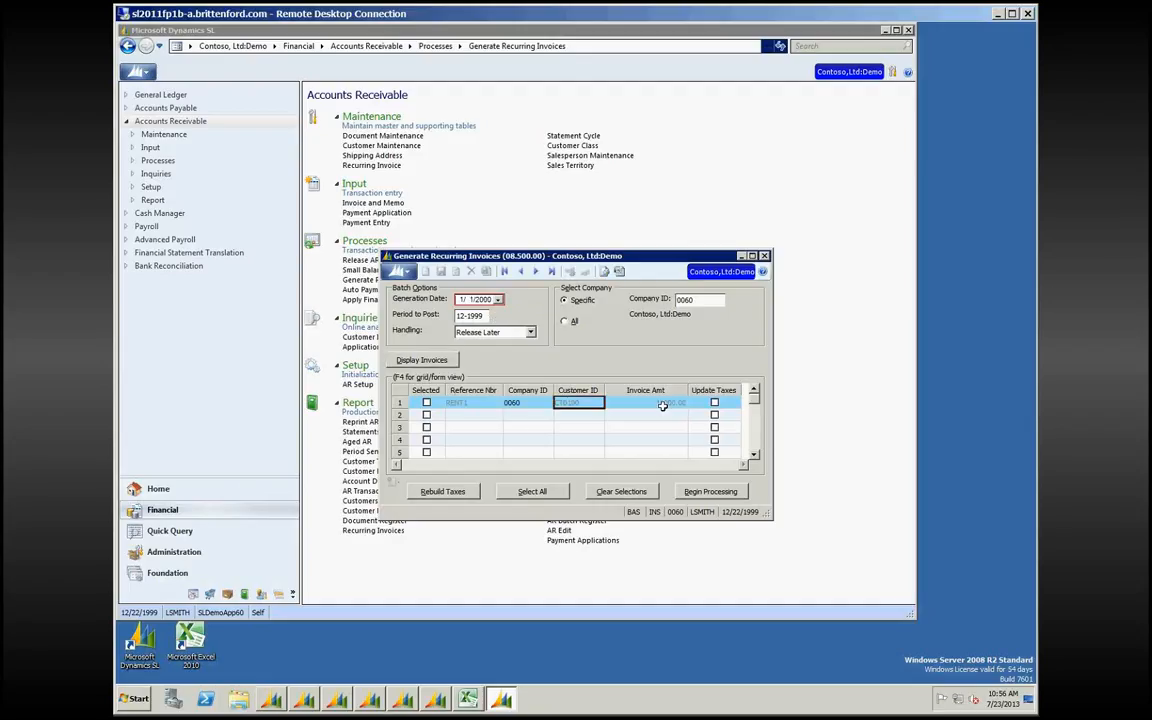
{"action": "left_click", "coordinate": [661, 404]}
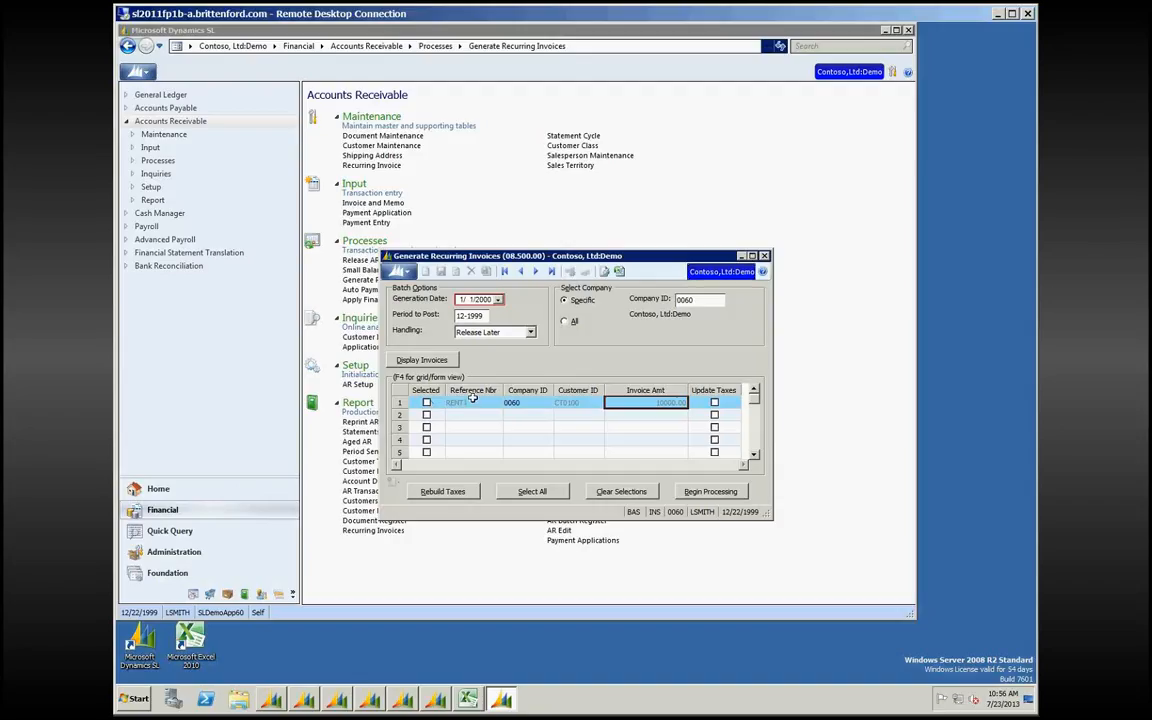
{"action": "left_click", "coordinate": [478, 334]}
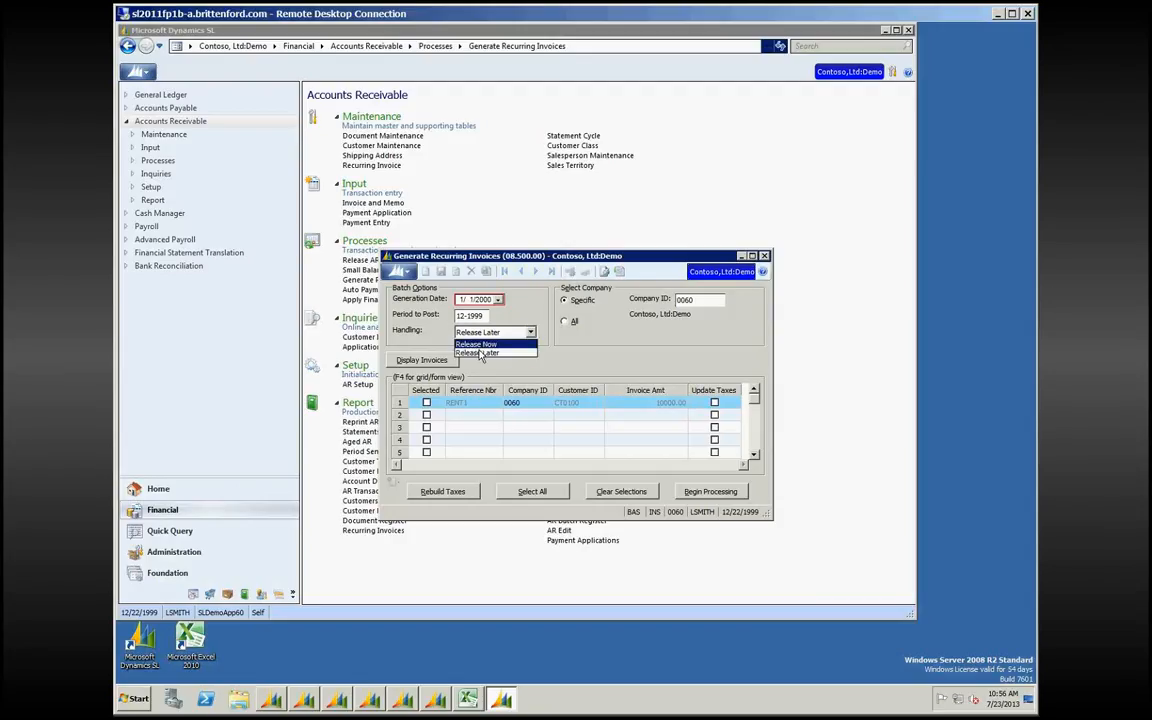
{"action": "left_click", "coordinate": [480, 344]}
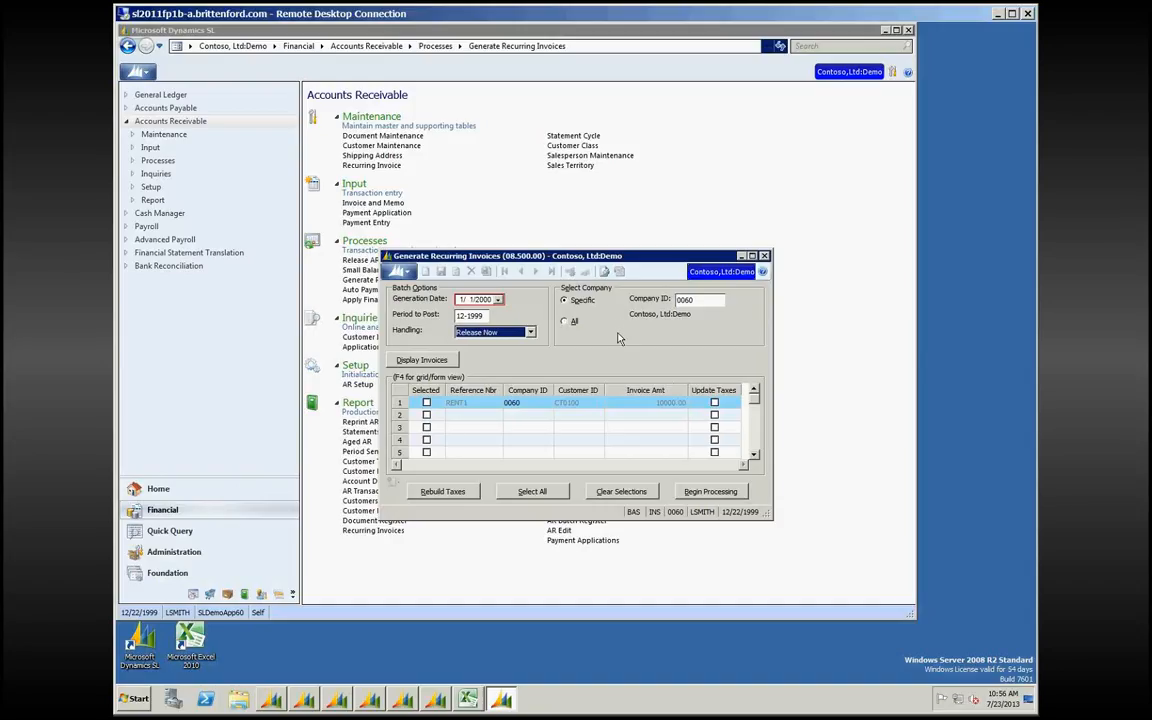
{"action": "left_click", "coordinate": [765, 257]}
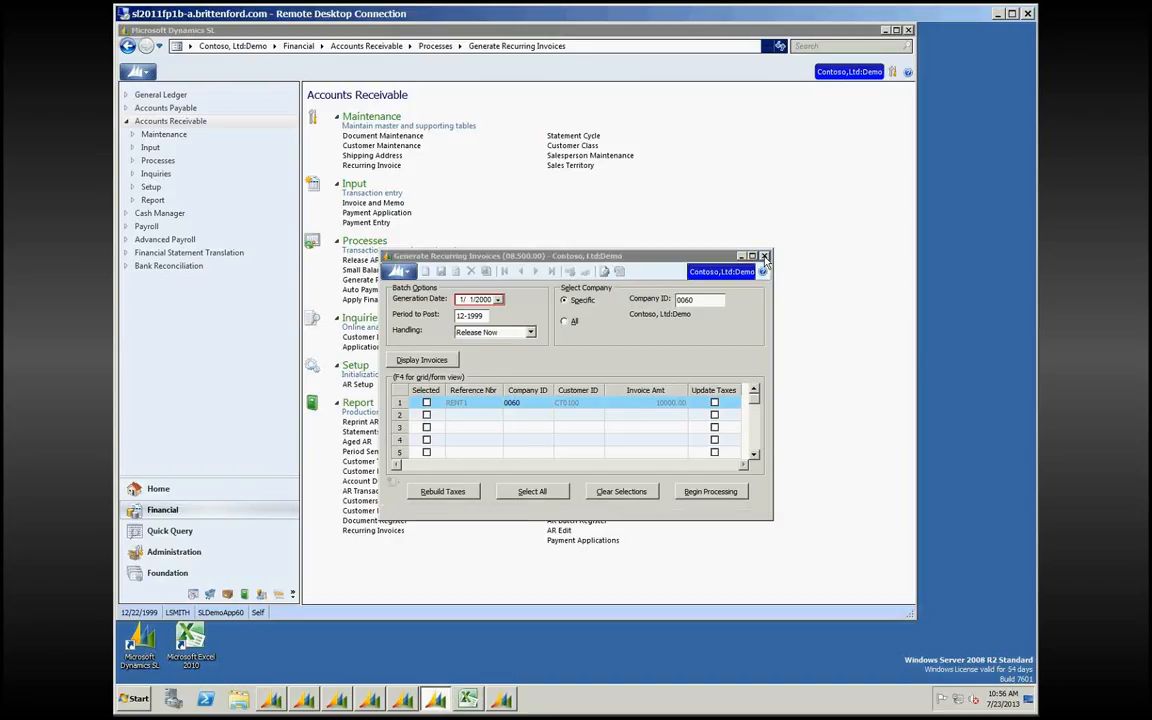
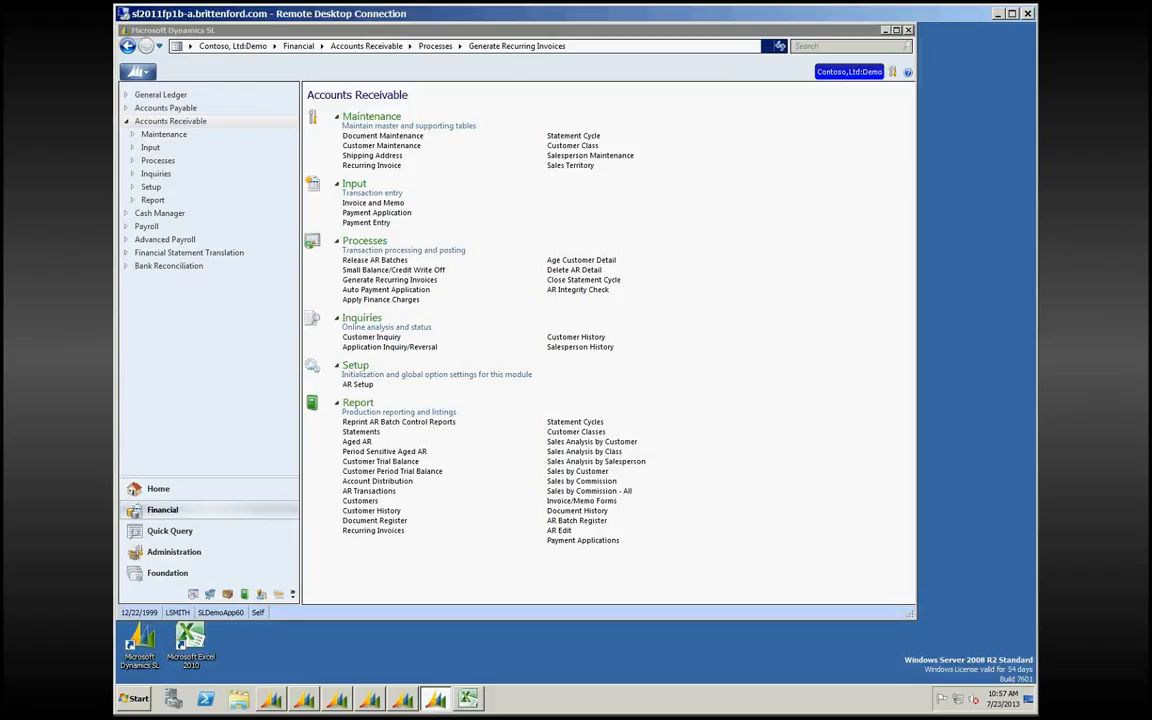
Step: In the open Payment Application window, list the batches sorted by status and choose held batch 000128
{"action": "left_click", "coordinate": [307, 703]}
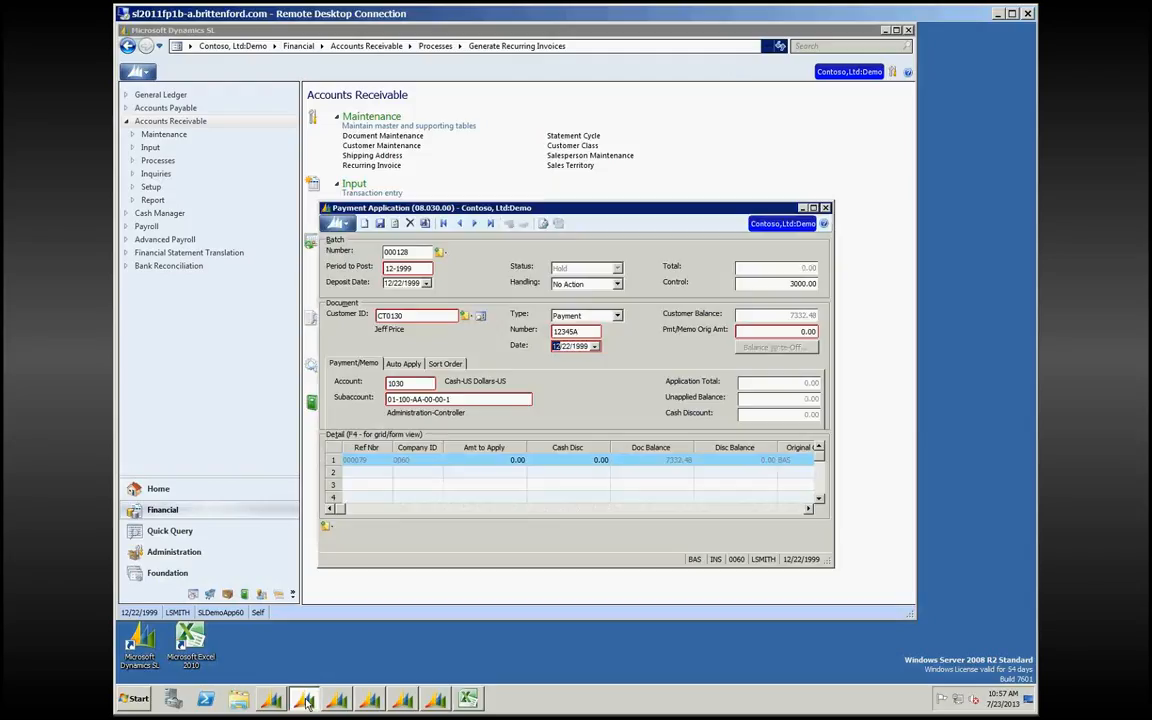
{"action": "left_click", "coordinate": [408, 251]}
{"action": "key", "text": "F3"}
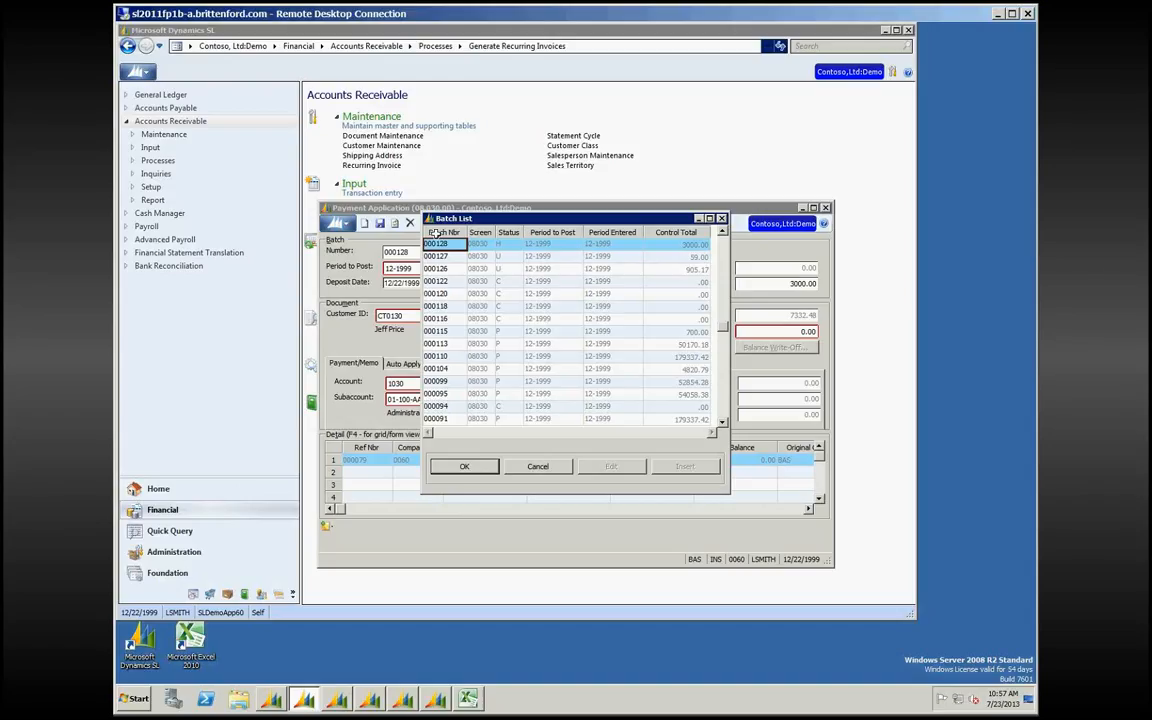
{"action": "left_click", "coordinate": [509, 231]}
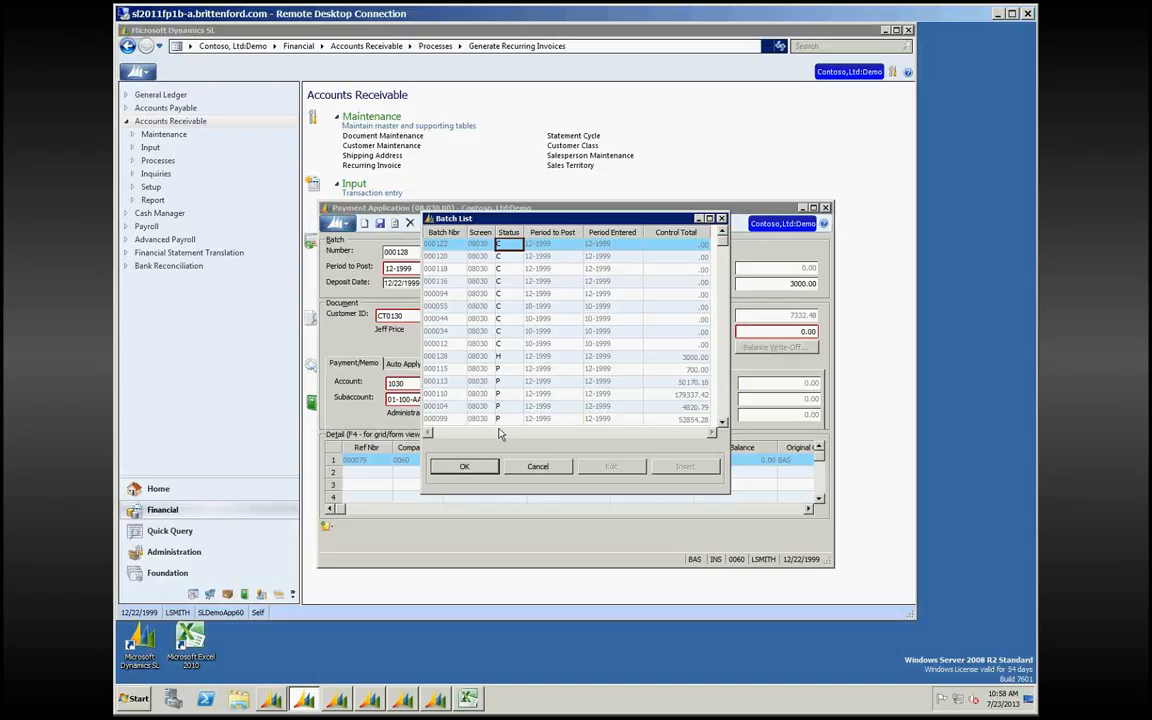
{"action": "left_click", "coordinate": [505, 357]}
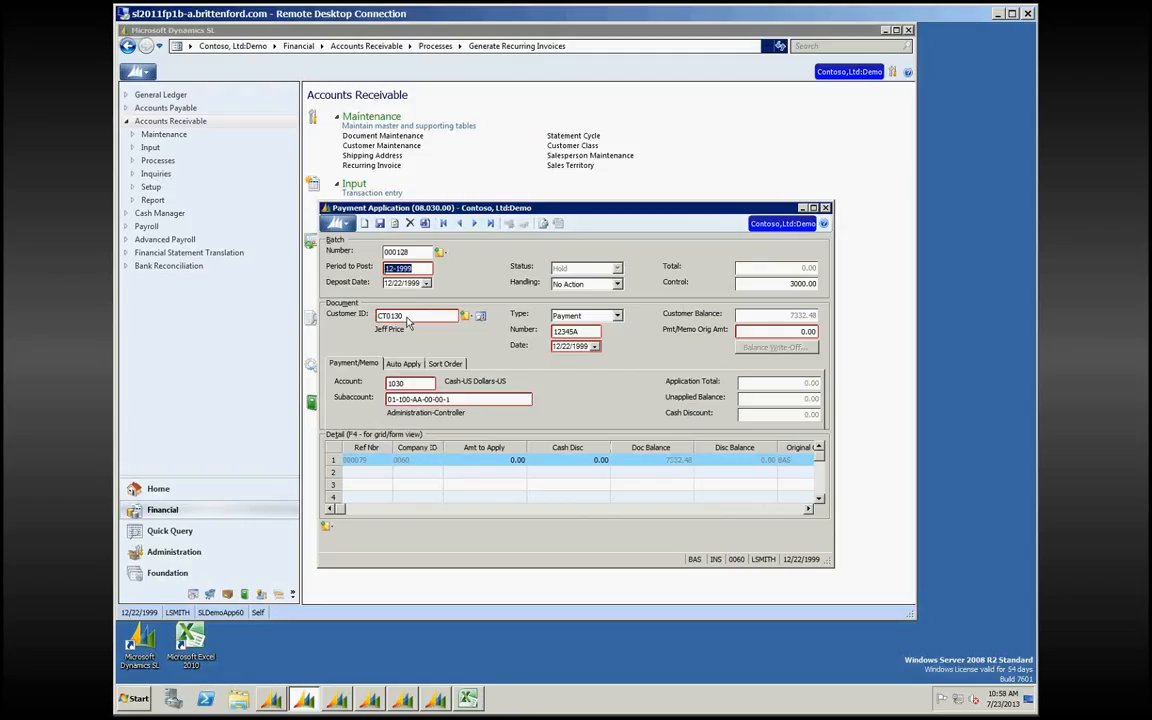
Step: Set the payment's original amount to 3000.00 and review the document balance, leaving the payment unapplied
{"action": "left_click", "coordinate": [585, 330]}
{"action": "left_click", "coordinate": [784, 332]}
{"action": "type", "text": "3000"}
{"action": "key", "text": "Tab"}
{"action": "key", "text": "Tab"}
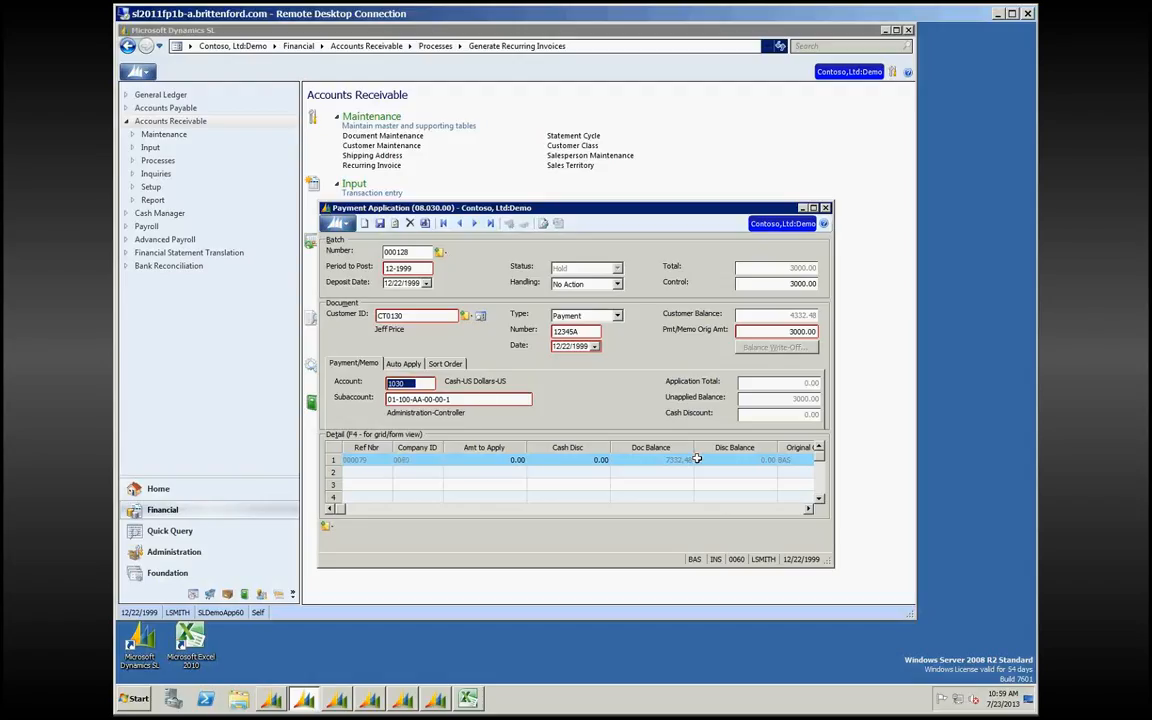
{"action": "key", "text": "Tab"}
{"action": "key", "text": "Tab"}
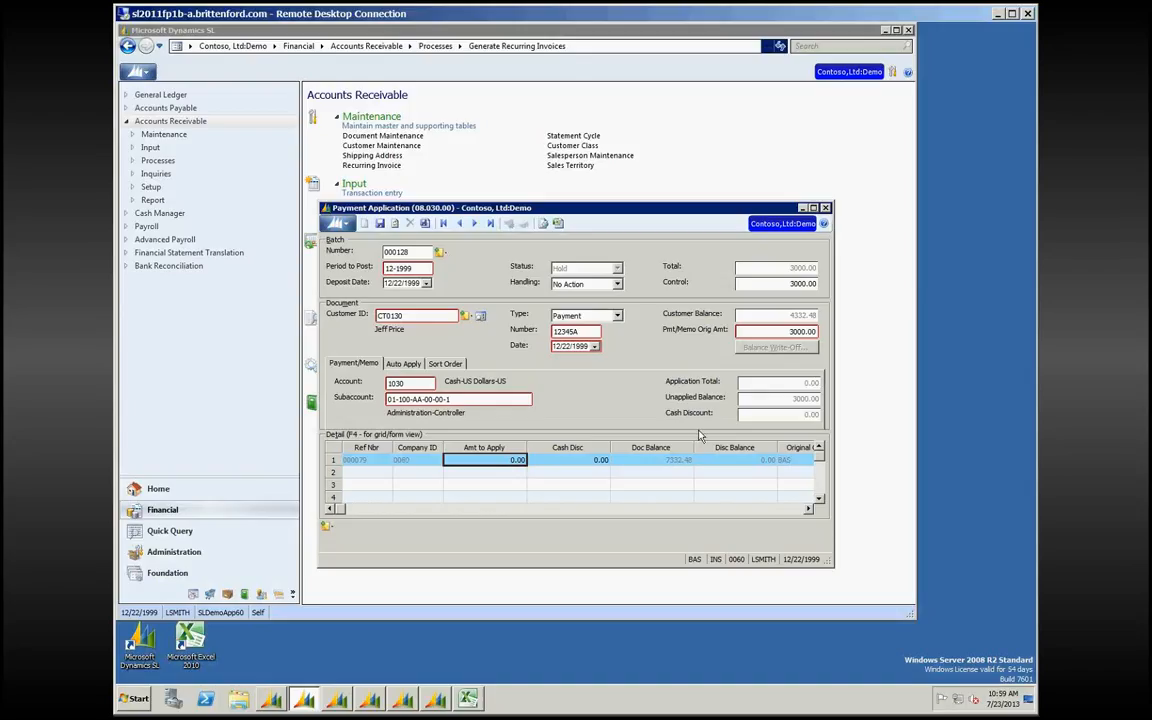
{"action": "left_click", "coordinate": [420, 315]}
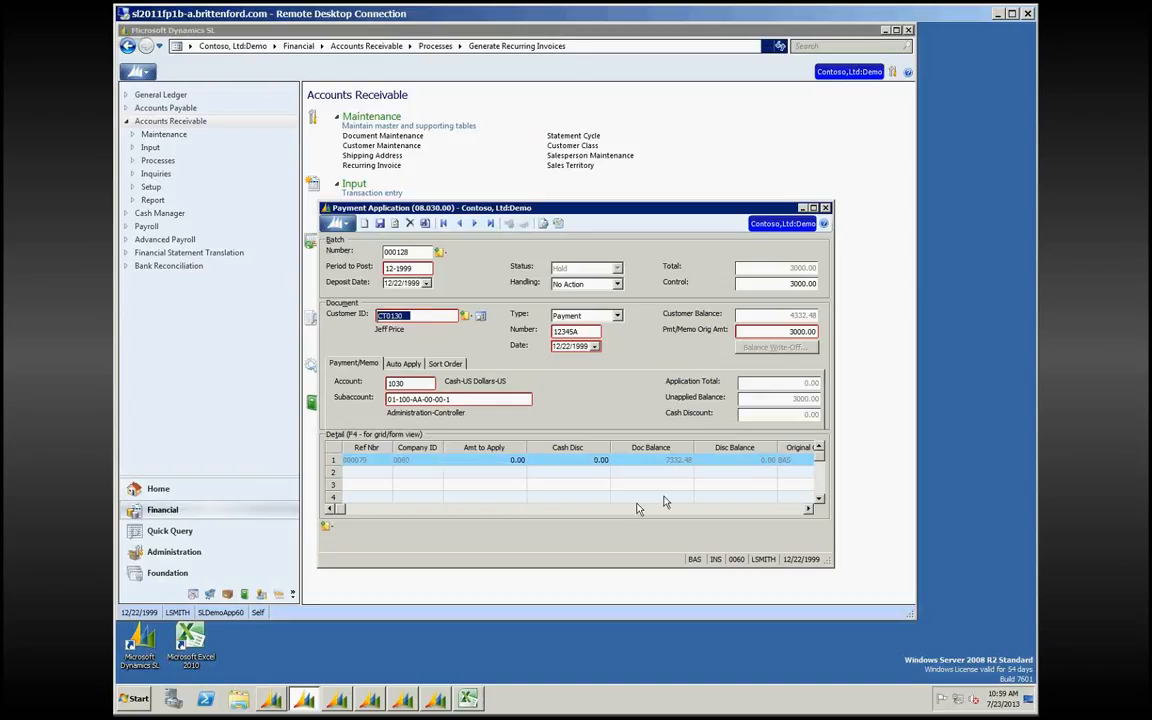
{"action": "left_click", "coordinate": [676, 461]}
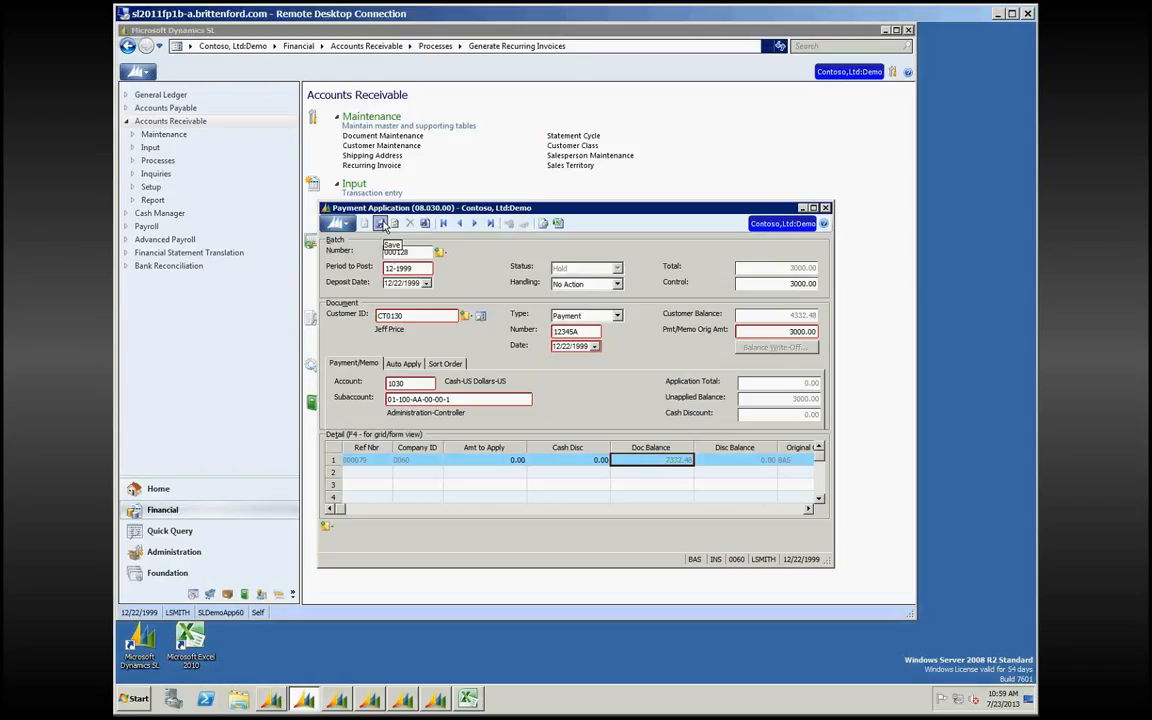
Step: Set the payment batch's handling to Release Now, save to run the release, and close Payment Application
{"action": "left_click", "coordinate": [618, 285]}
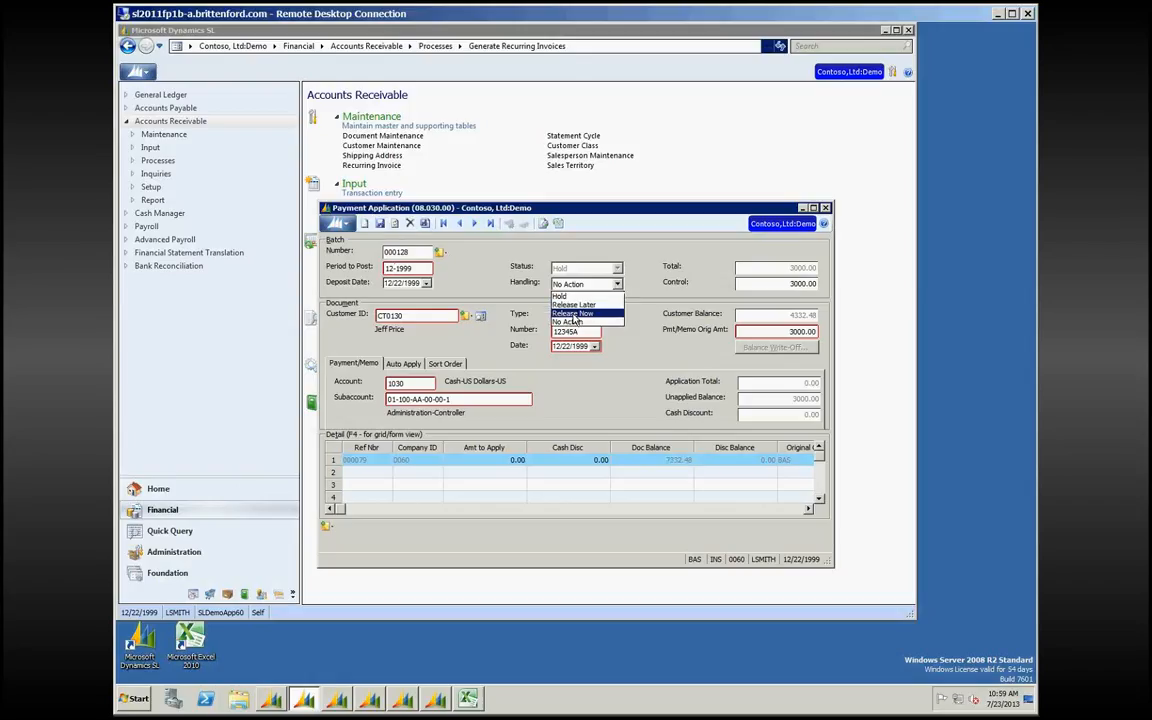
{"action": "left_click", "coordinate": [573, 314]}
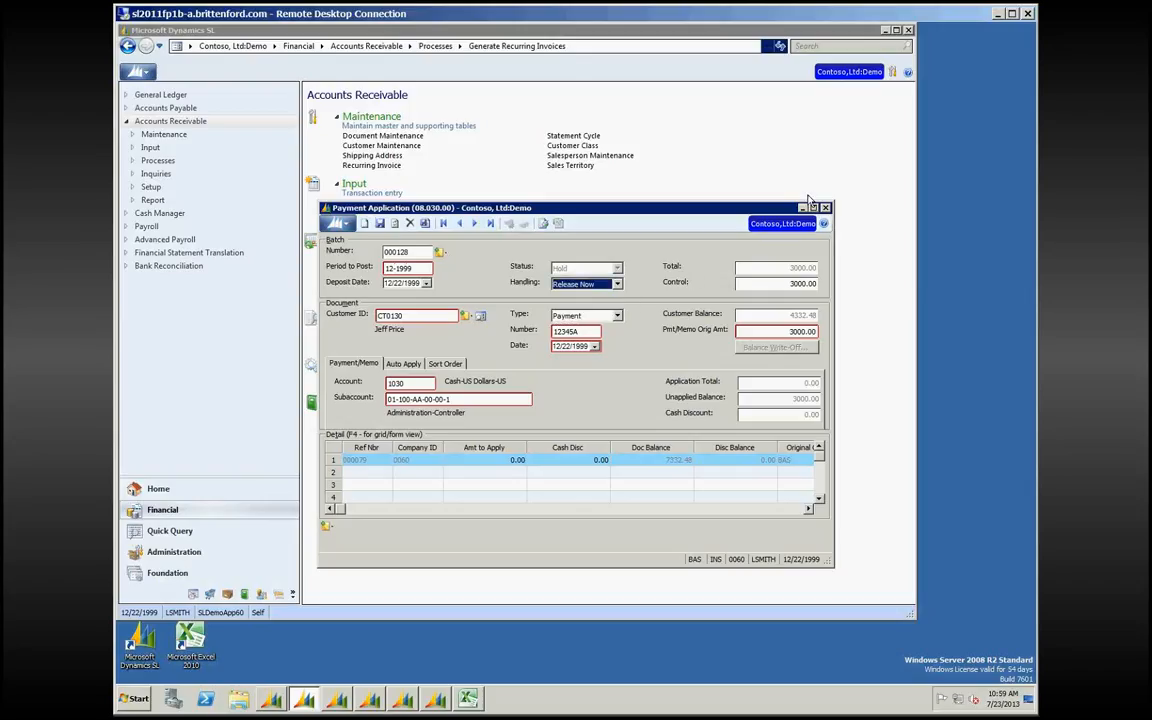
{"action": "key", "text": "ctrl+s"}
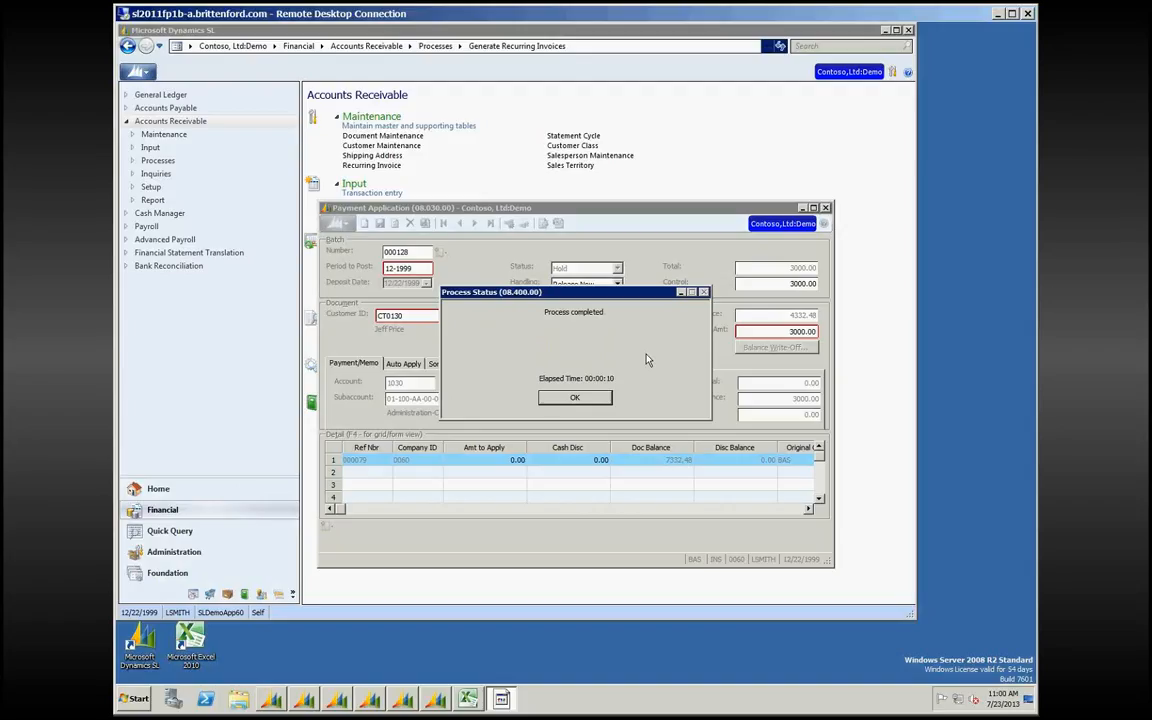
{"action": "left_click", "coordinate": [575, 397]}
{"action": "key", "text": "Escape"}
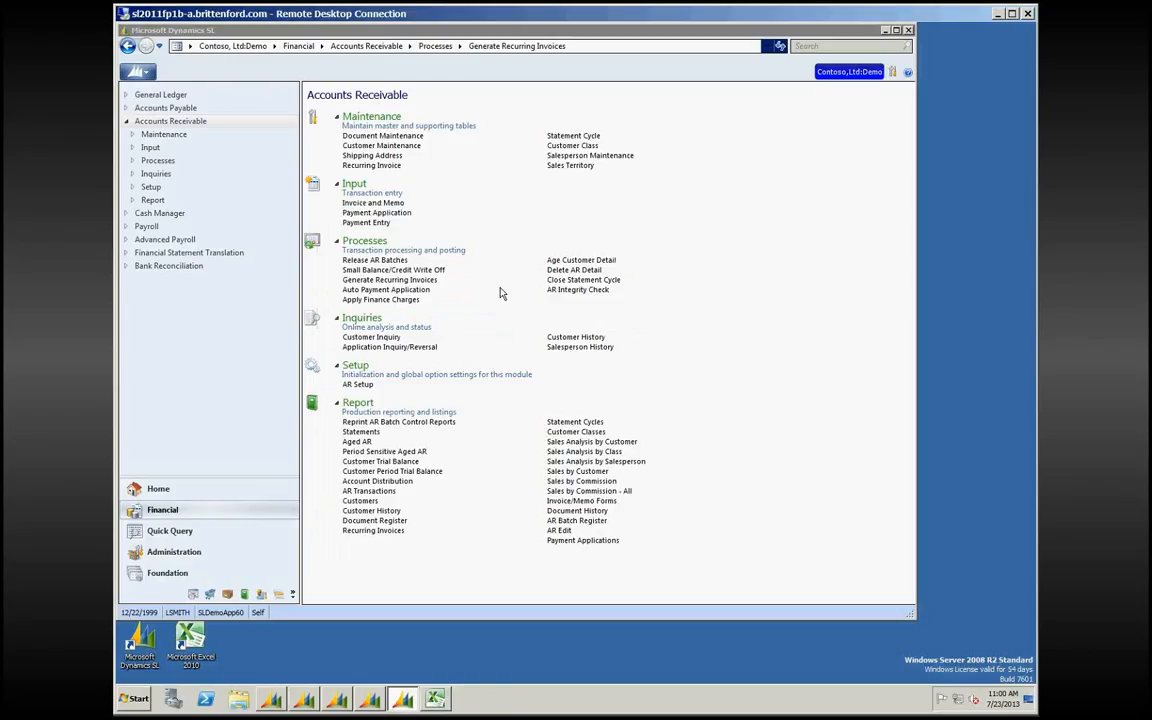
Step: Open a blank Payment Application screen and close it again
{"action": "left_click", "coordinate": [398, 213]}
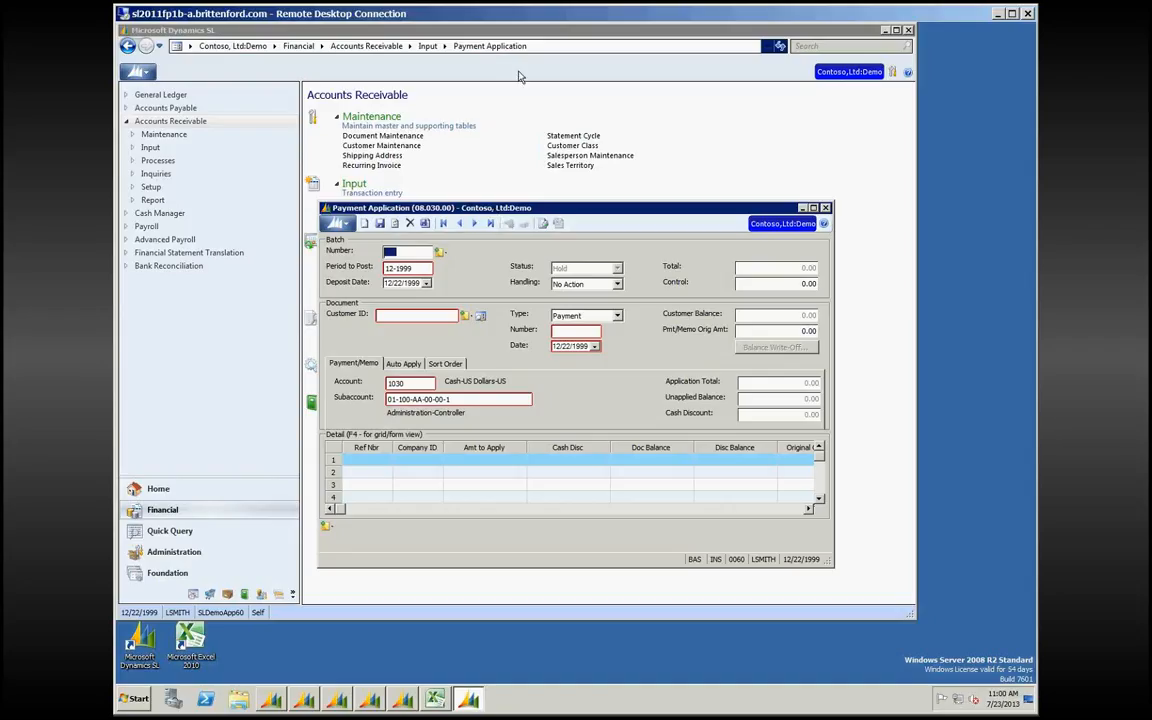
{"action": "key", "text": "Escape"}
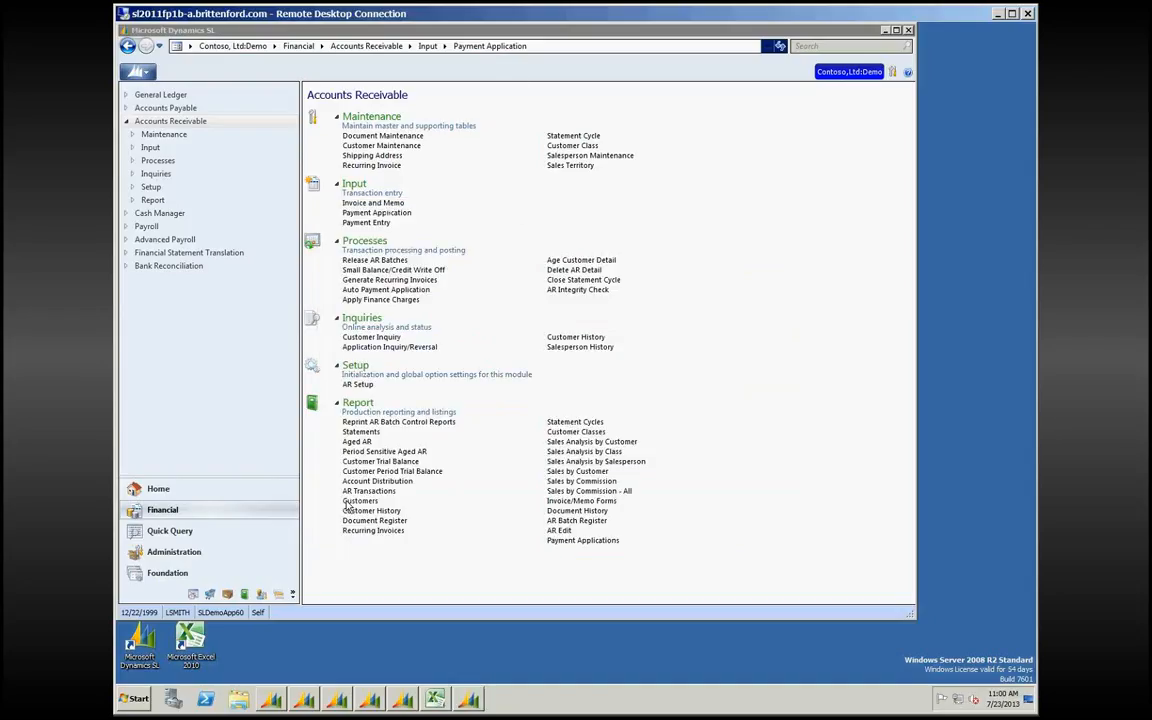
Step: Preview the Aged AR report in Detail by Days Past Due format, review the first customer in group 3, and close the report
{"action": "left_click", "coordinate": [357, 442]}
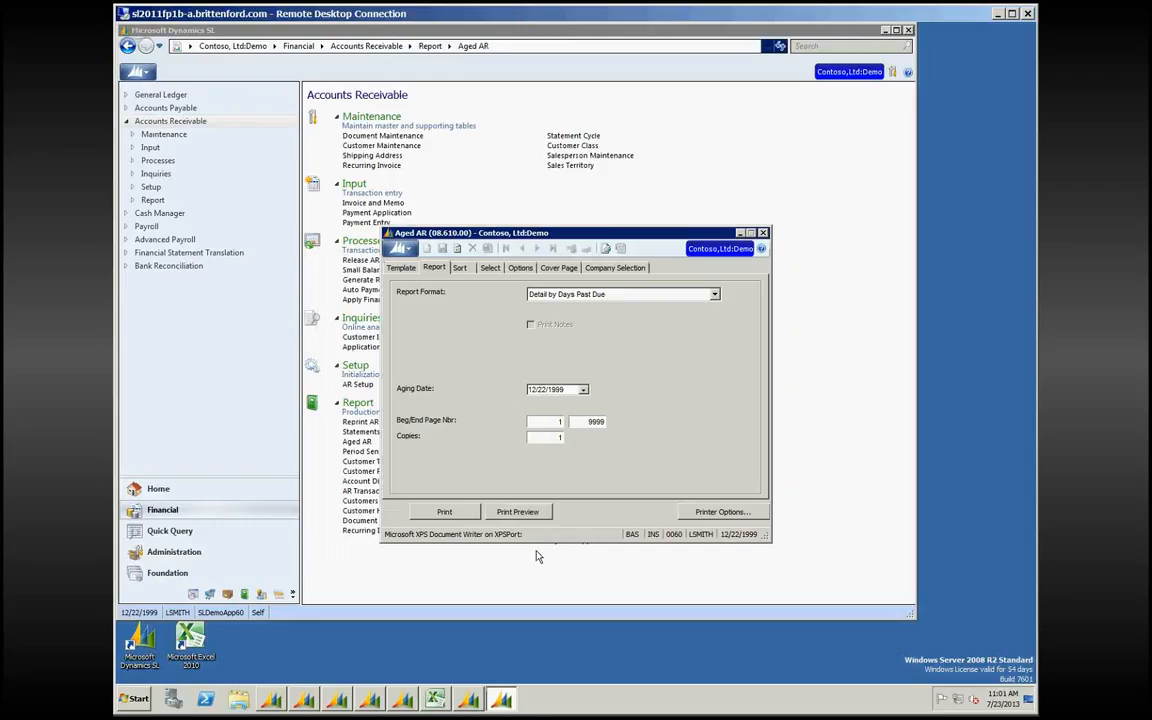
{"action": "left_click", "coordinate": [517, 511]}
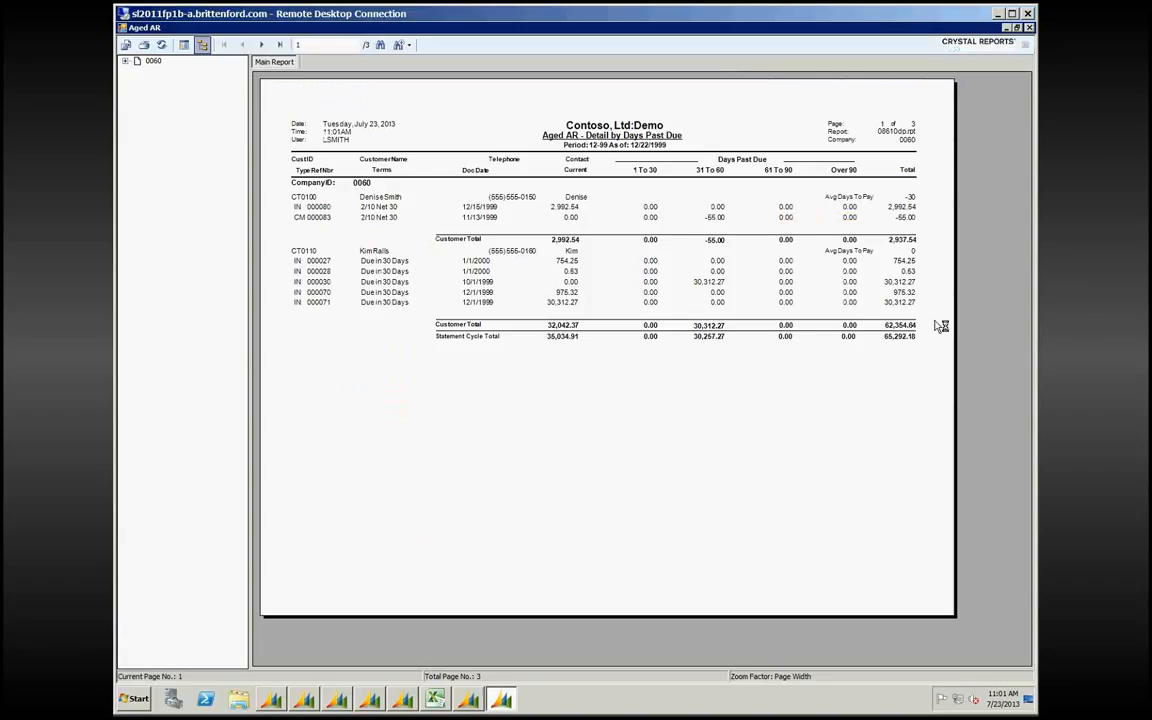
{"action": "left_click", "coordinate": [124, 62]}
{"action": "left_click", "coordinate": [137, 92]}
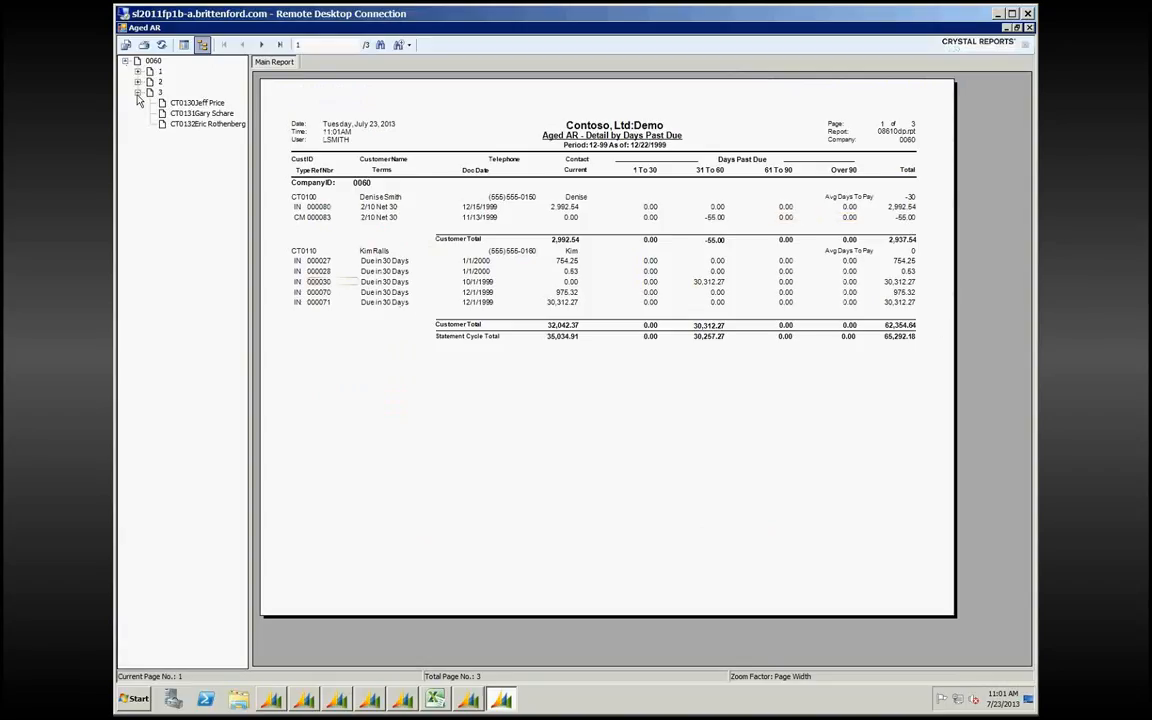
{"action": "left_click", "coordinate": [192, 103]}
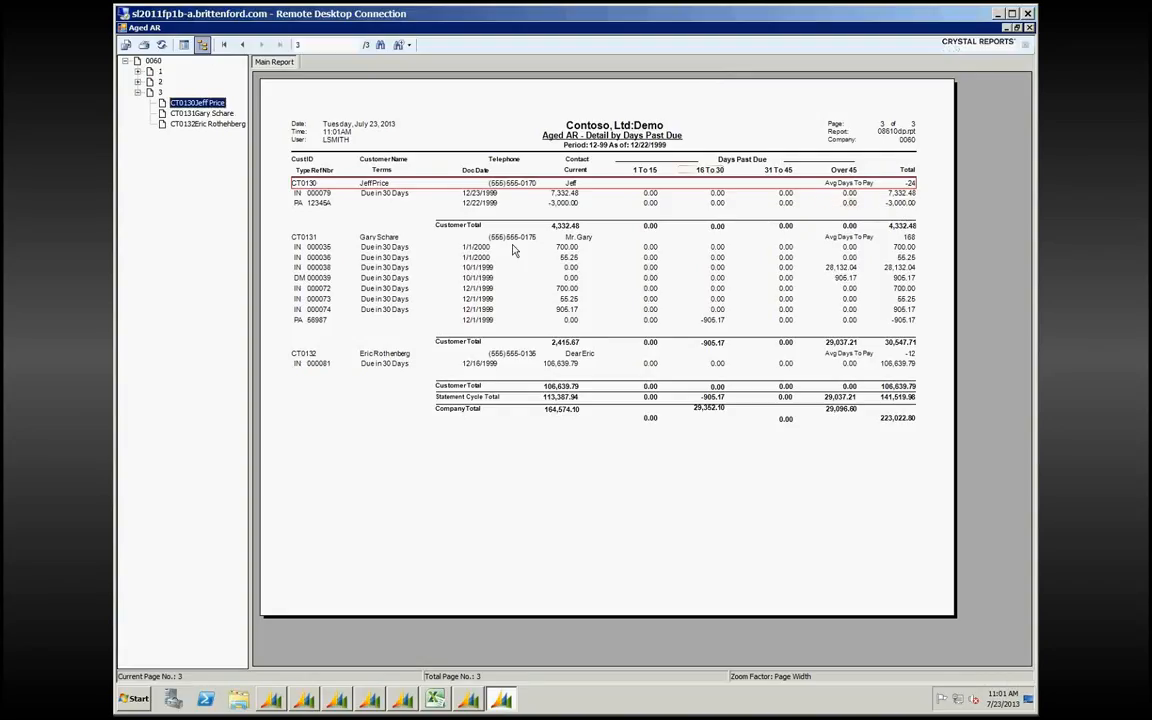
{"action": "left_click", "coordinate": [1030, 28]}
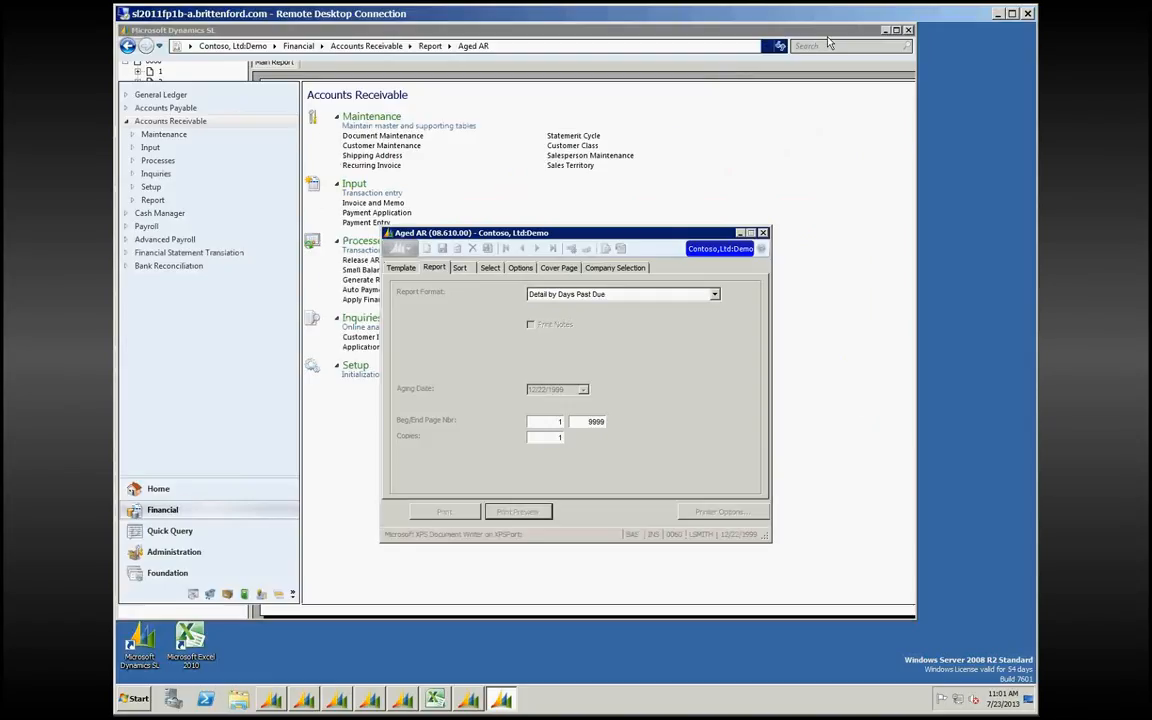
{"action": "left_click", "coordinate": [763, 233]}
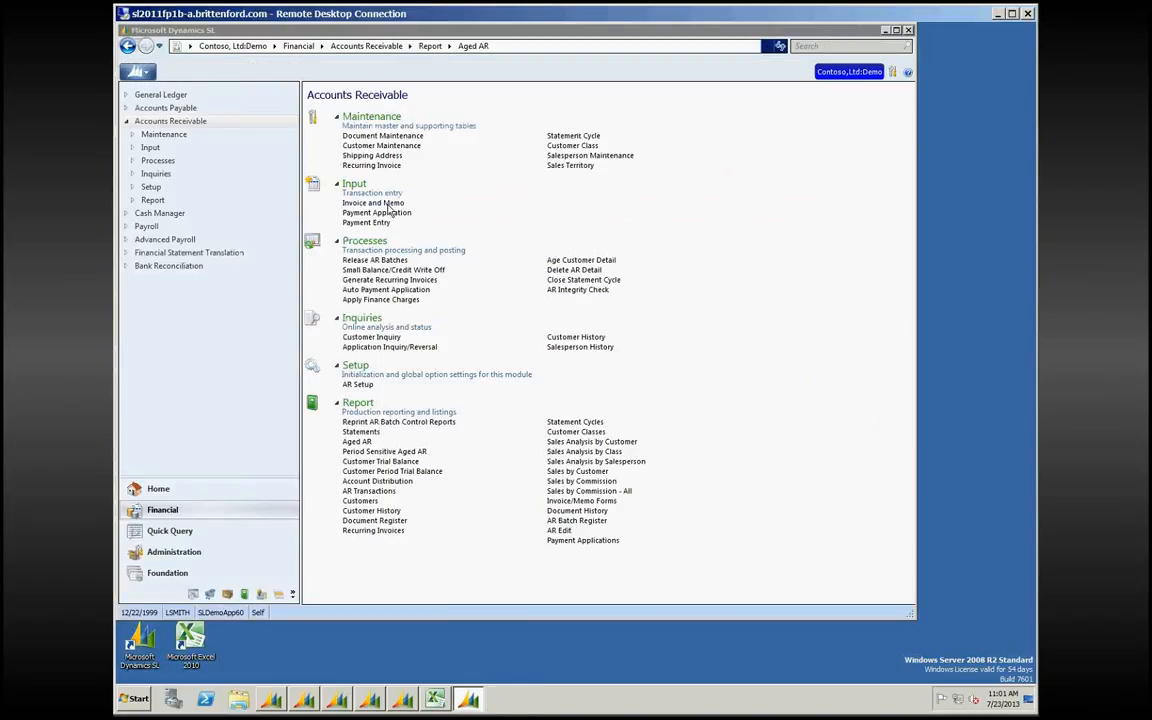
Step: Open a new Payment Application batch, set its handling to Release Now, and look up the customer reviewed in the aging report
{"action": "left_click", "coordinate": [386, 213]}
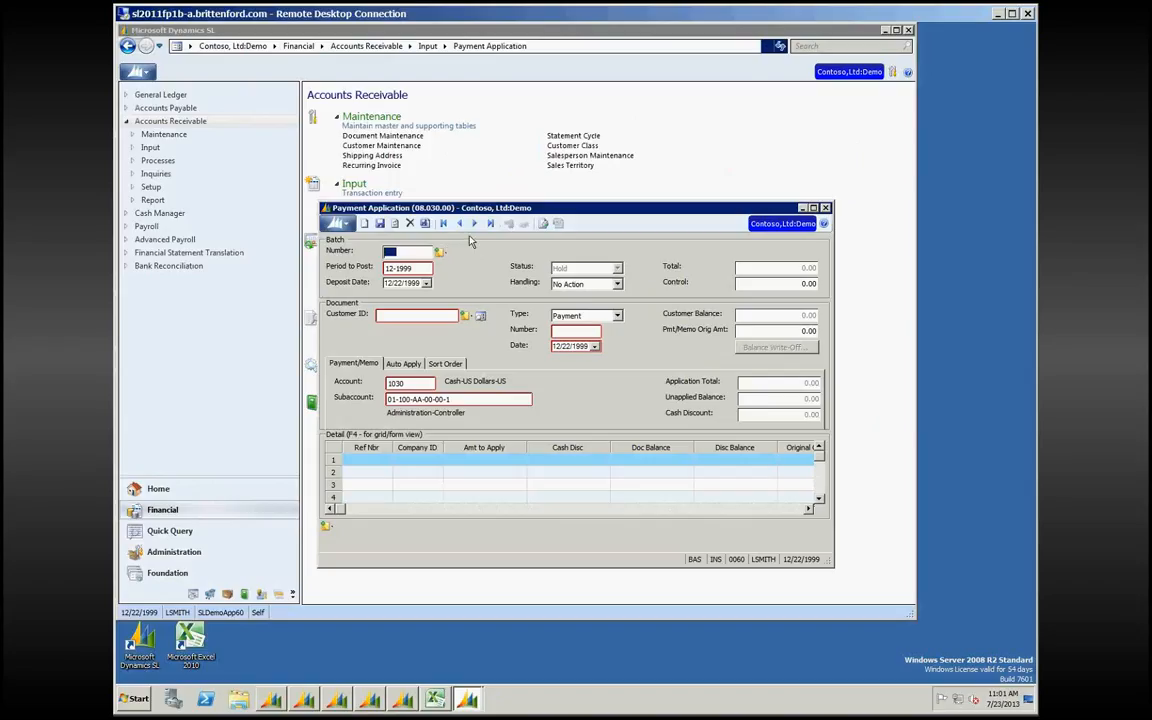
{"action": "key", "text": "Tab"}
{"action": "key", "text": "Tab"}
{"action": "key", "text": "Tab"}
{"action": "key", "text": "Down"}
{"action": "key", "text": "Tab"}
{"action": "key", "text": "Tab"}
{"action": "type", "text": "OT"}
{"action": "key", "text": "F3"}
{"action": "key", "text": "Return"}
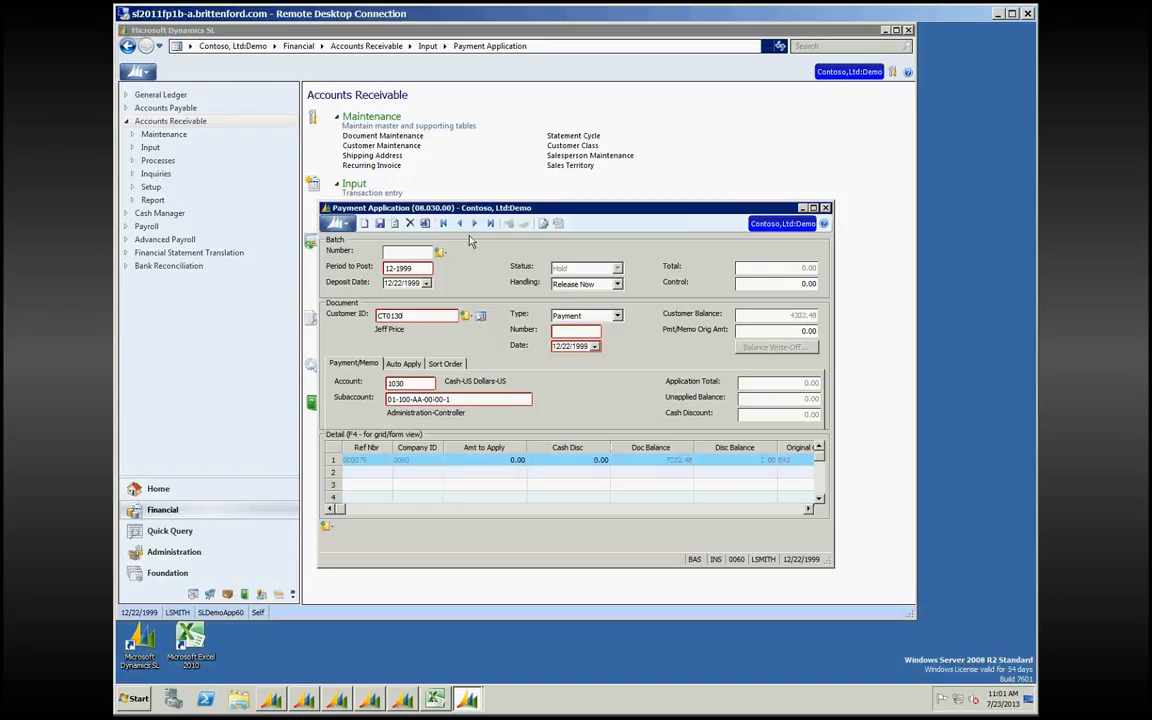
Step: Select unapplied payment 12345A for the customer and apply 3000.00 of it to invoice 000079
{"action": "key", "text": "Tab"}
{"action": "key", "text": "Tab"}
{"action": "key", "text": "F3"}
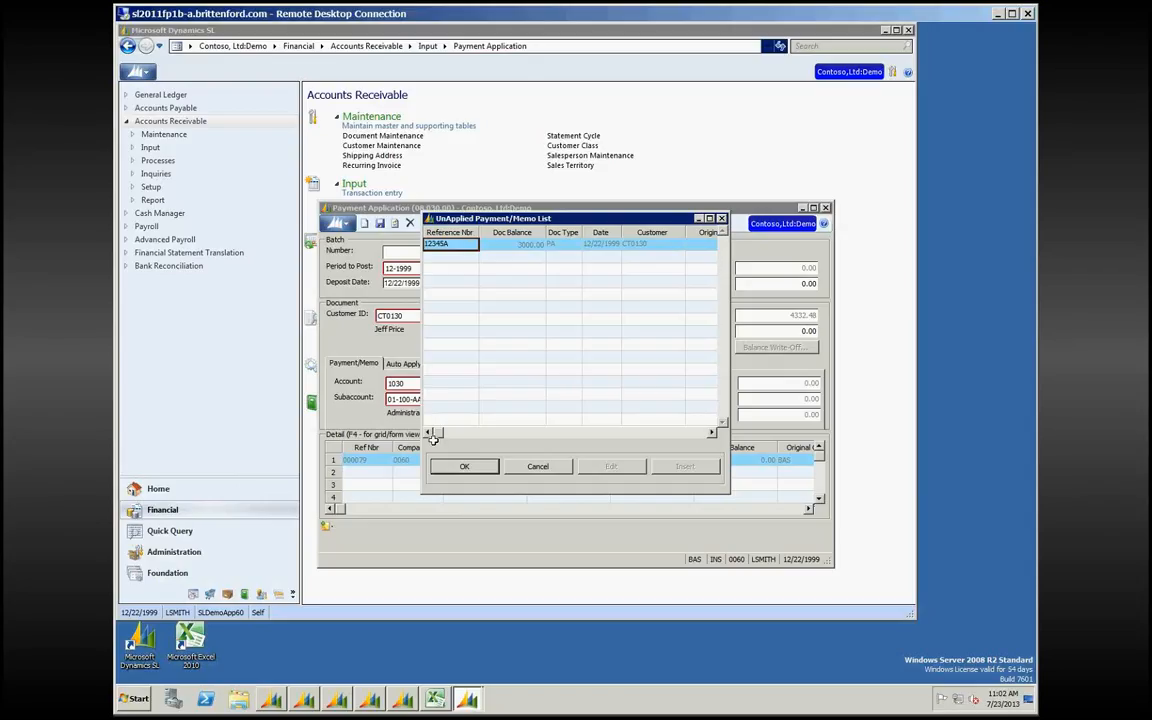
{"action": "left_click", "coordinate": [464, 466]}
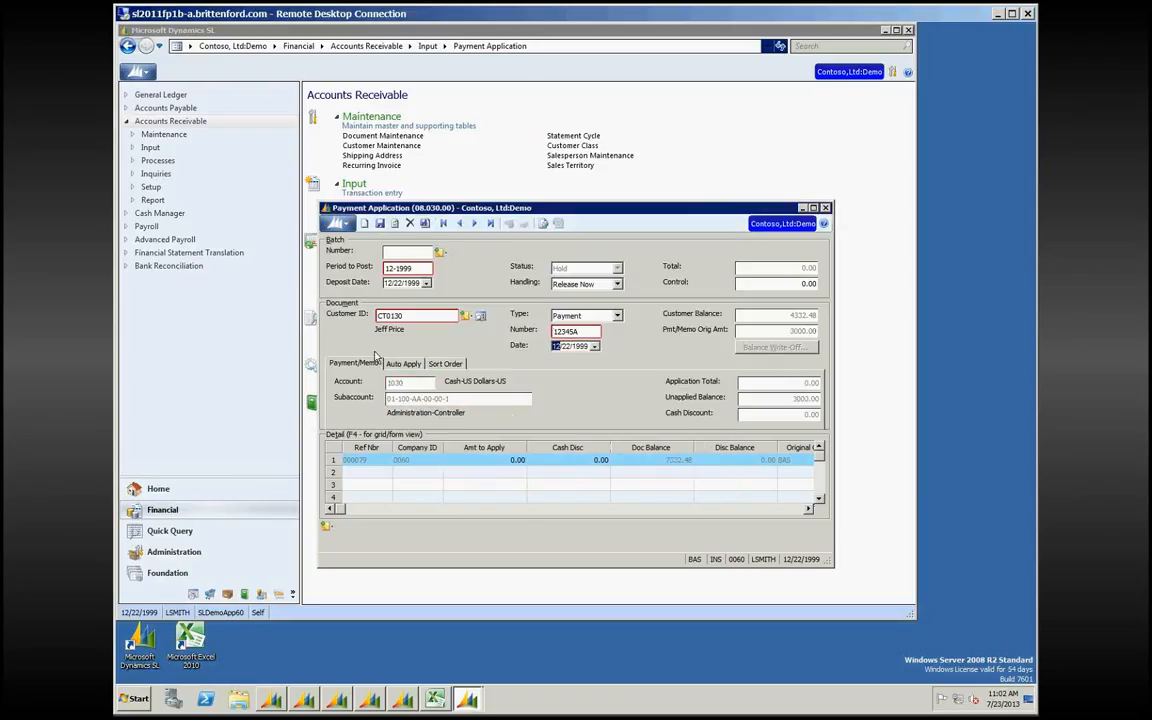
{"action": "left_click", "coordinate": [494, 459]}
{"action": "type", "text": "3000"}
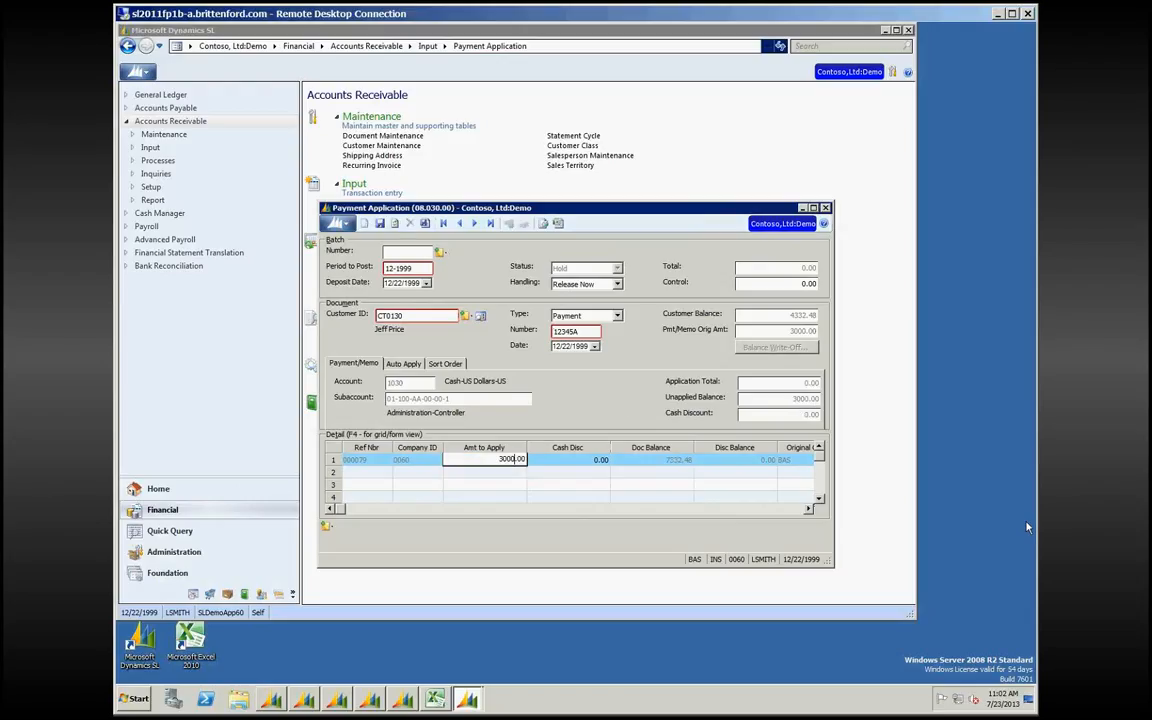
{"action": "key", "text": "Tab"}
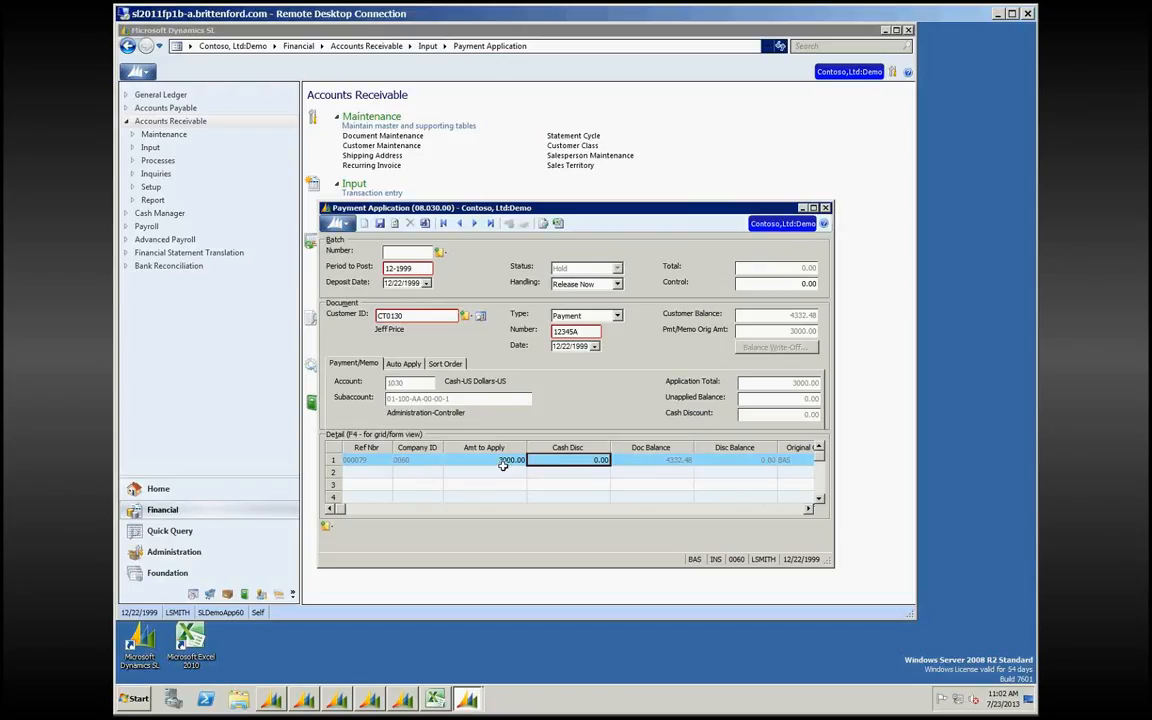
Step: Try 2999.00 as the amount to apply to the invoice, and set it back to 3000.00
{"action": "key", "text": "shift+Tab"}
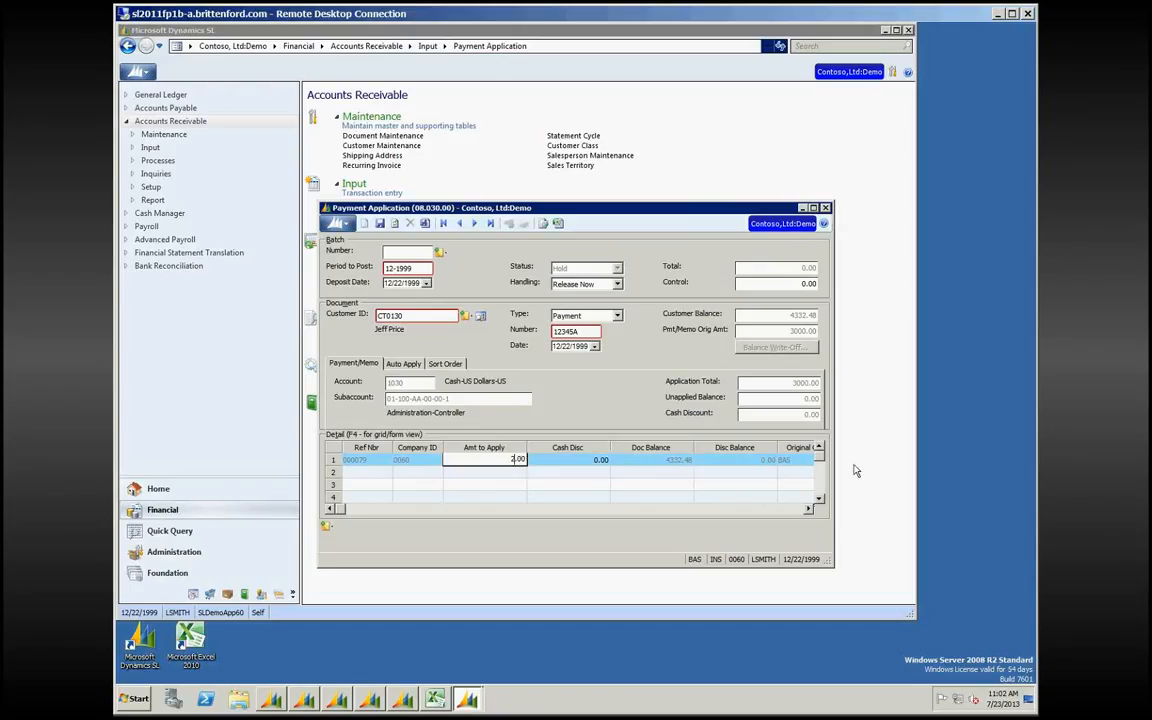
{"action": "type", "text": "2999"}
{"action": "key", "text": "Tab"}
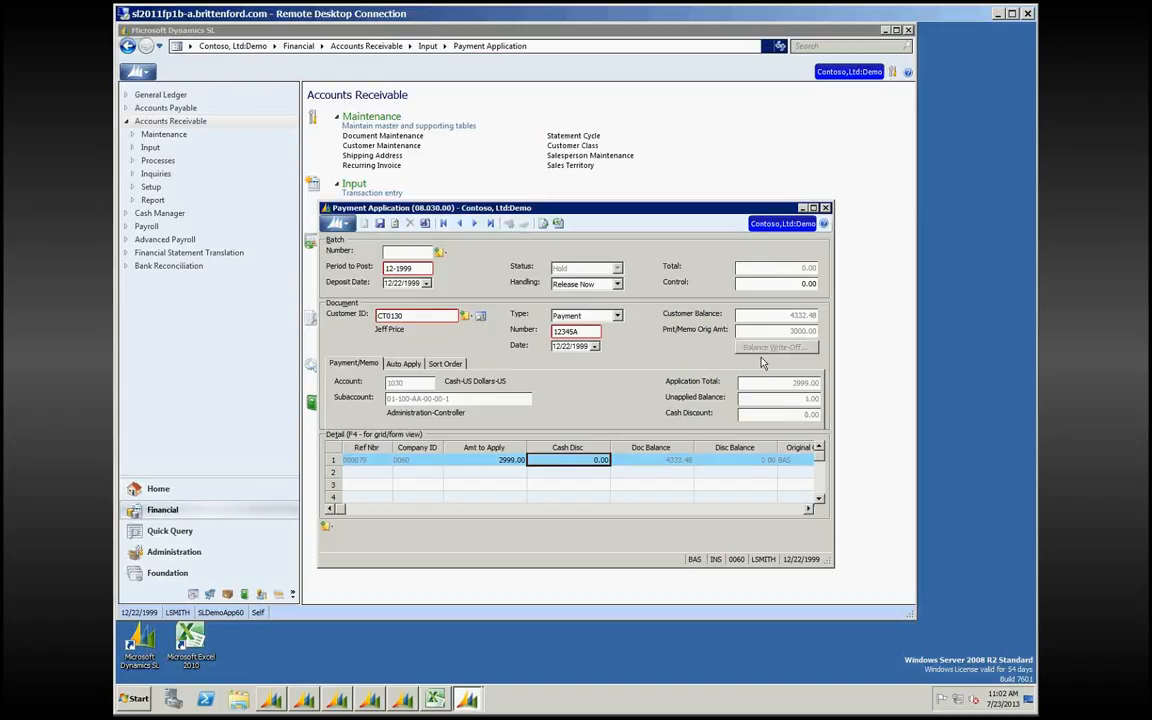
{"action": "key", "text": "shift+Tab"}
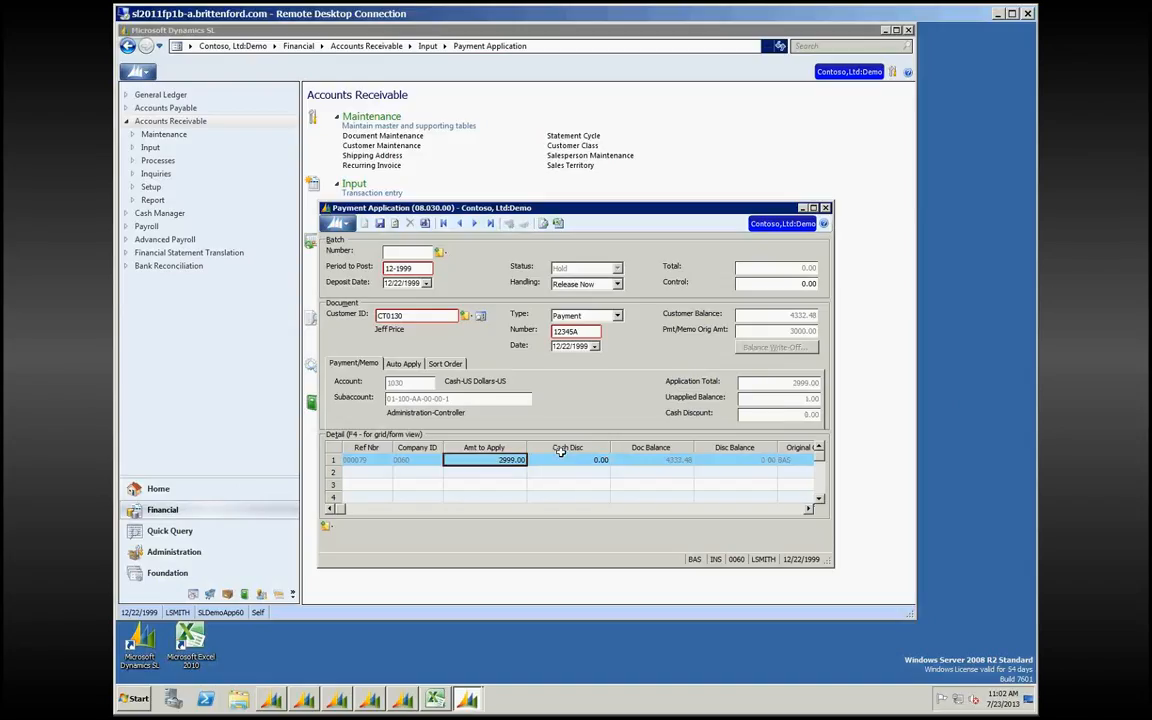
{"action": "key", "text": "Insert"}
{"action": "type", "text": "3000"}
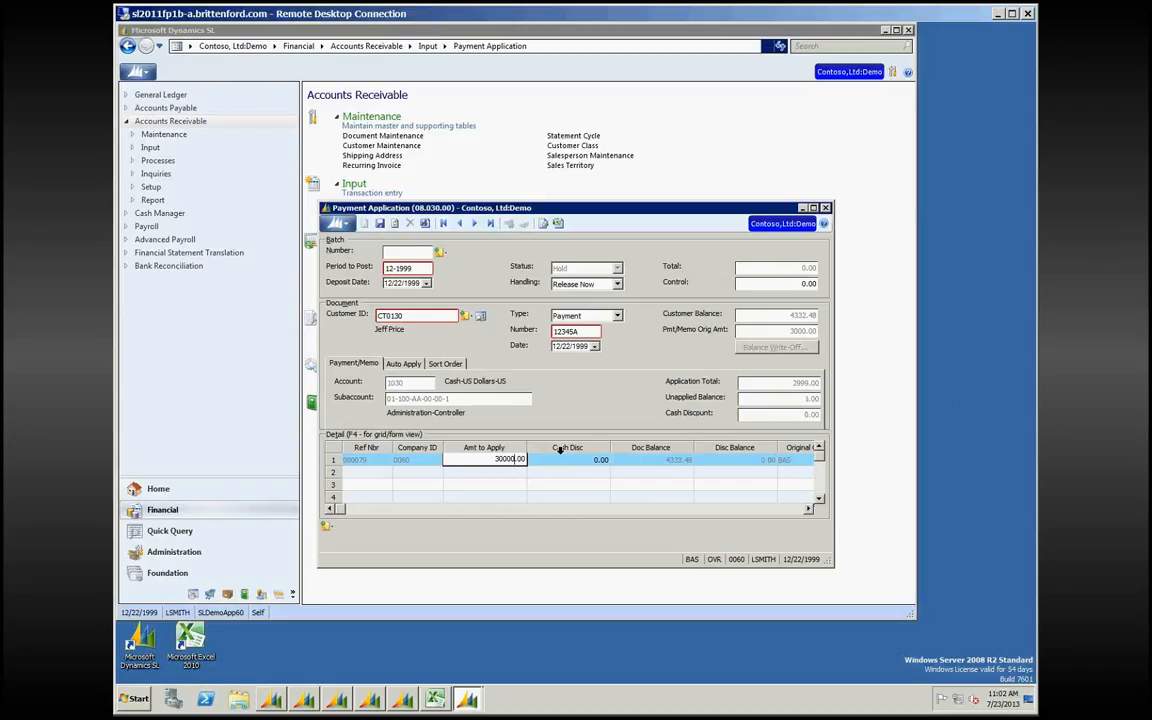
{"action": "key", "text": "BackSpace"}
{"action": "key", "text": "BackSpace"}
{"action": "key", "text": "BackSpace"}
{"action": "type", "text": "000"}
{"action": "key", "text": "Tab"}
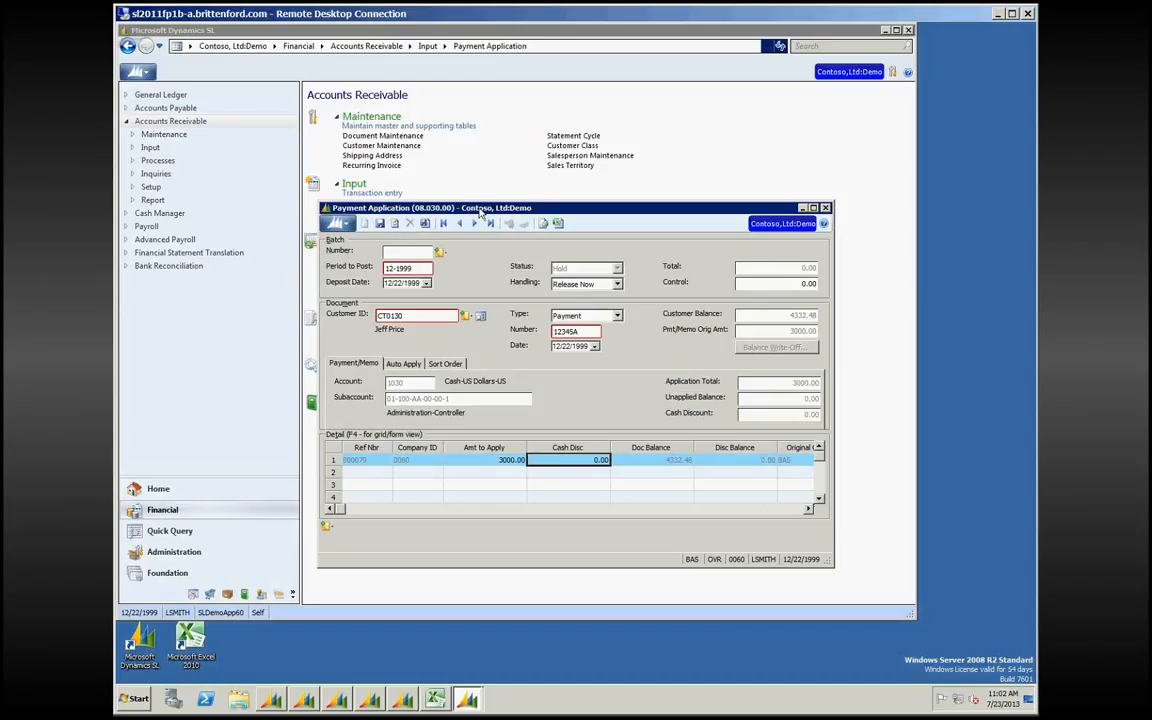
Step: Save the payment application batch and check the invoice's applied amount and document balance
{"action": "left_click", "coordinate": [396, 224]}
{"action": "left_click", "coordinate": [508, 460]}
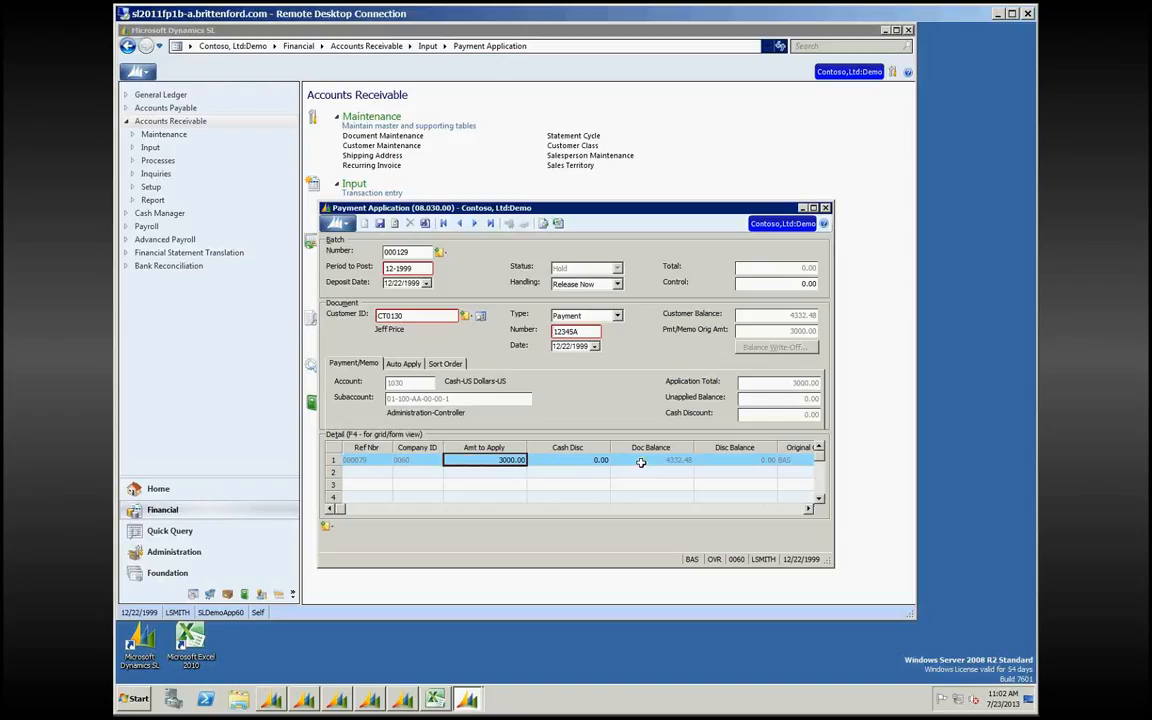
{"action": "left_click", "coordinate": [689, 460]}
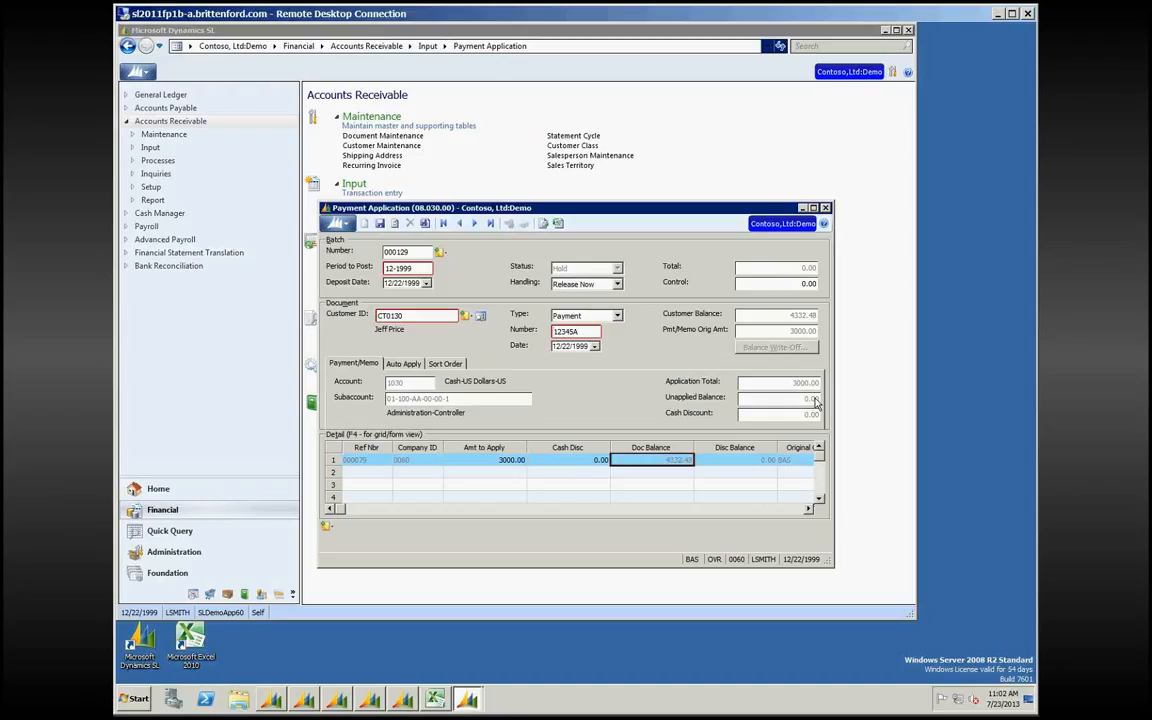
Step: Maximize Payment Application and narrow the Description and Sales Order Nbr columns to view the invoice's type and date columns
{"action": "left_click", "coordinate": [814, 208]}
{"action": "left_click", "coordinate": [803, 279]}
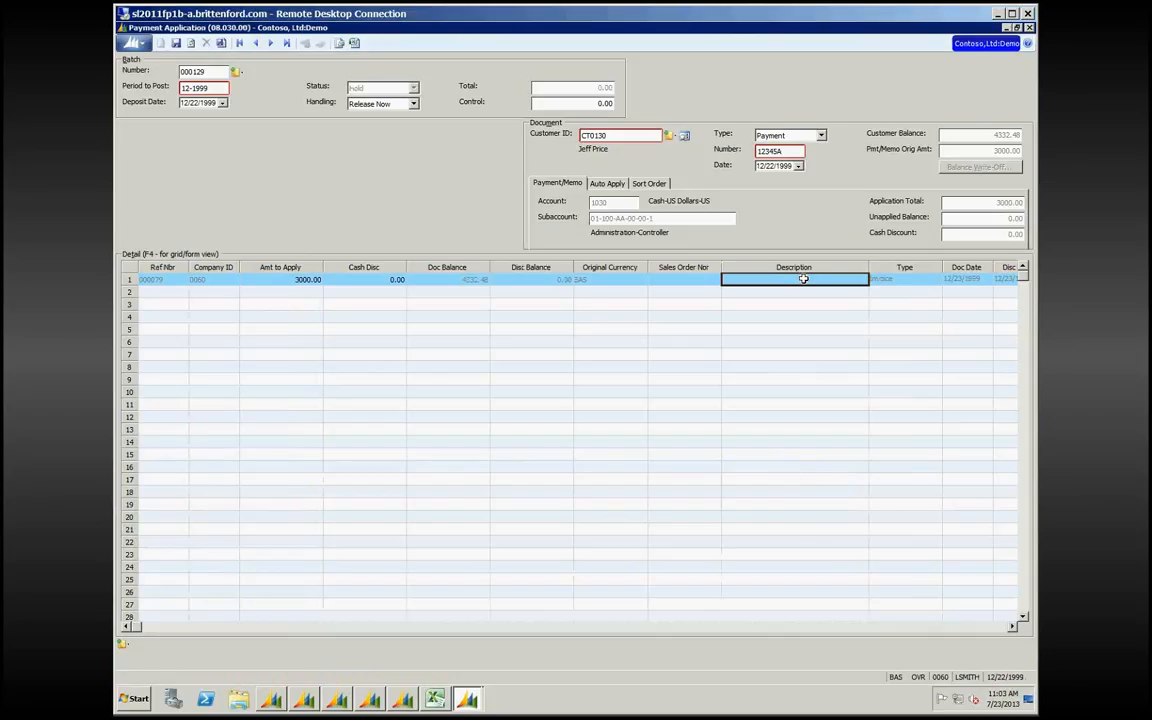
{"action": "left_click_drag", "start_coordinate": [869, 262], "coordinate": [770, 300]}
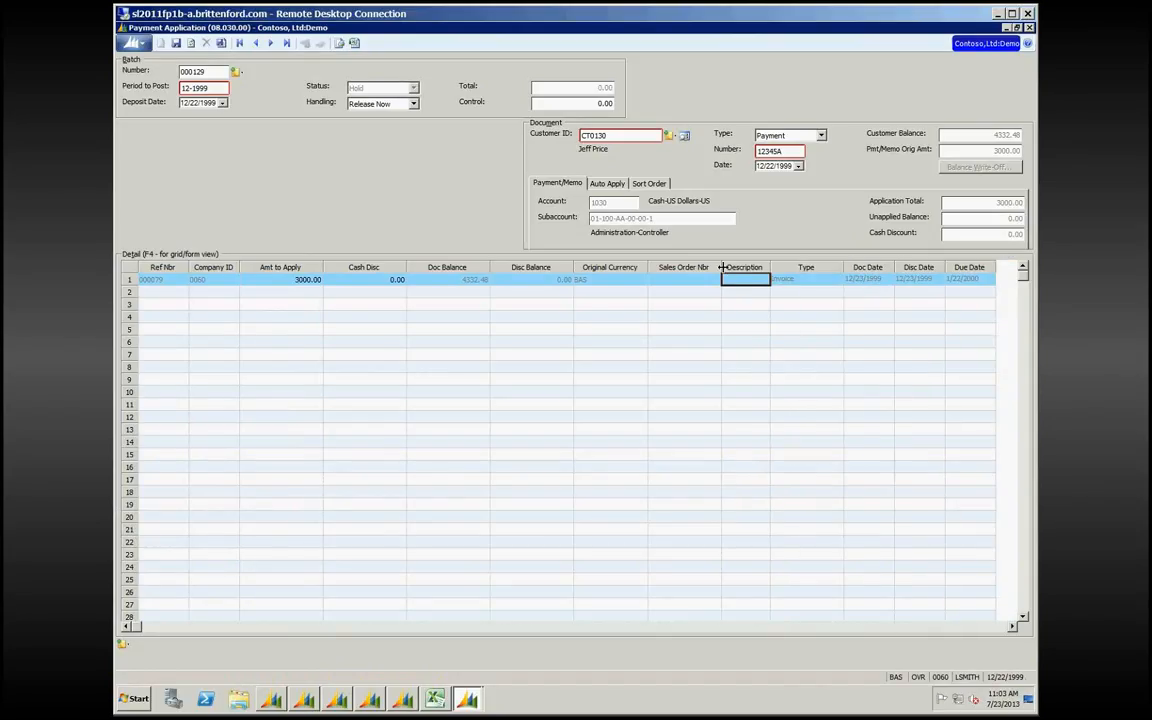
{"action": "left_click_drag", "start_coordinate": [720, 267], "coordinate": [692, 267]}
{"action": "left_click", "coordinate": [797, 287]}
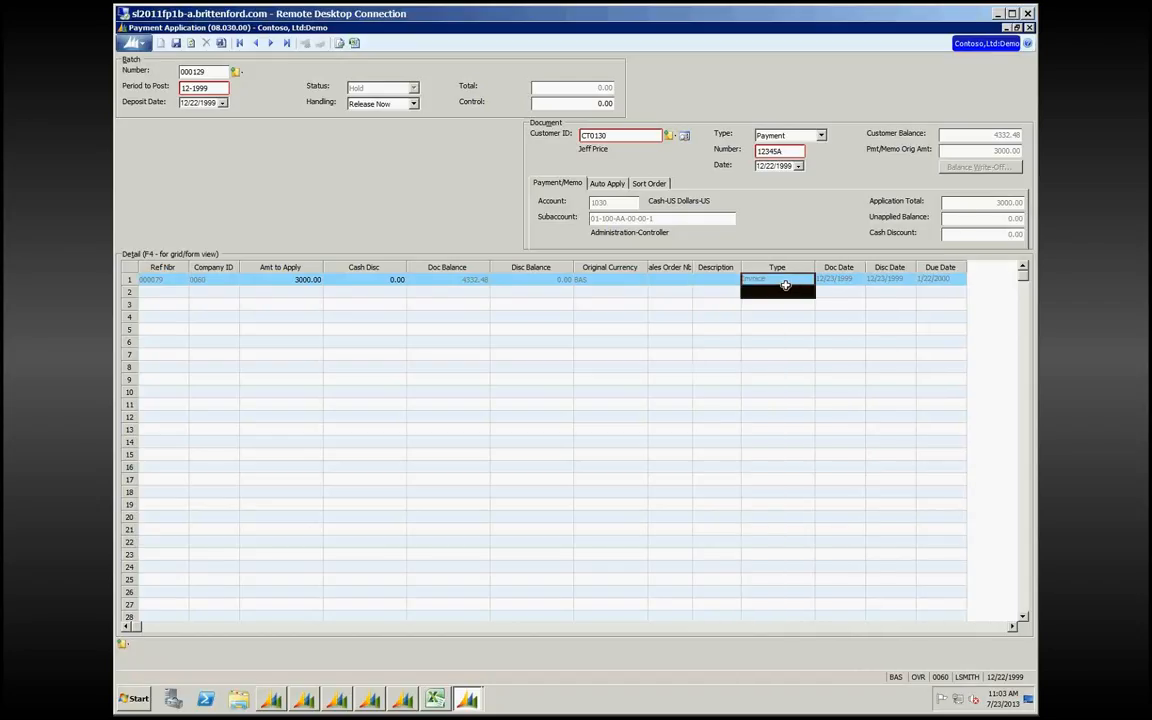
{"action": "left_click", "coordinate": [784, 278]}
Step: Close Payment Application to run the batch release, and dismiss the process status
{"action": "left_click", "coordinate": [1030, 29]}
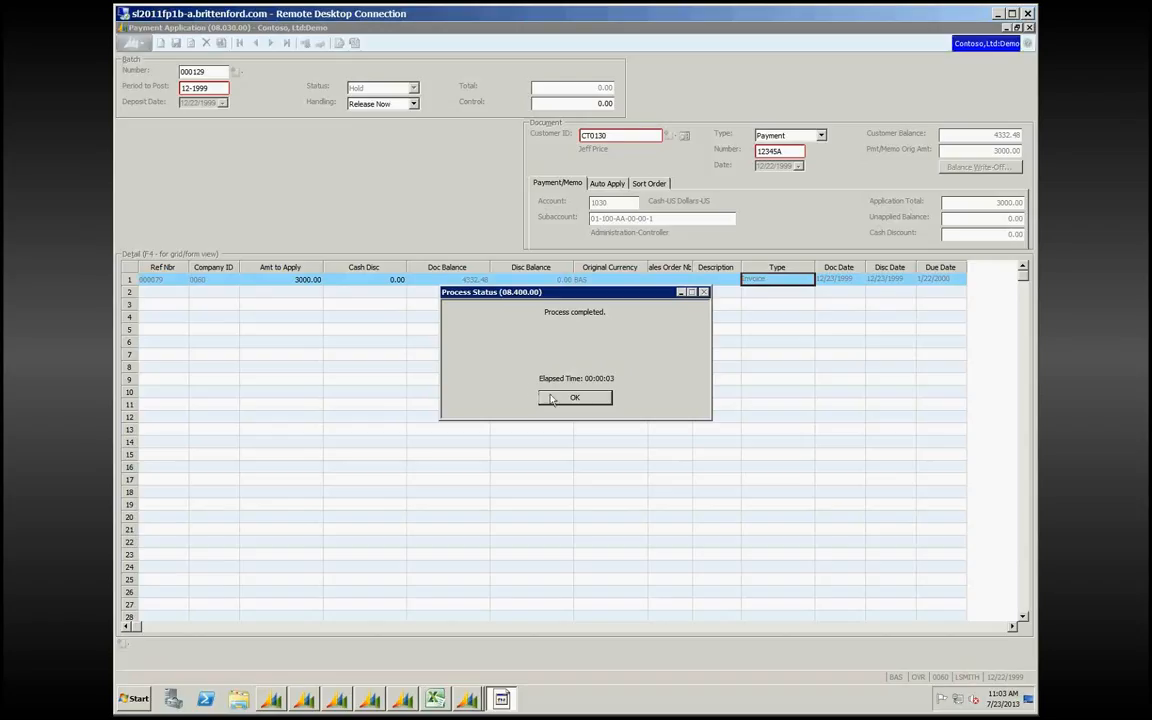
{"action": "left_click", "coordinate": [575, 398]}
{"action": "key", "text": "Escape"}
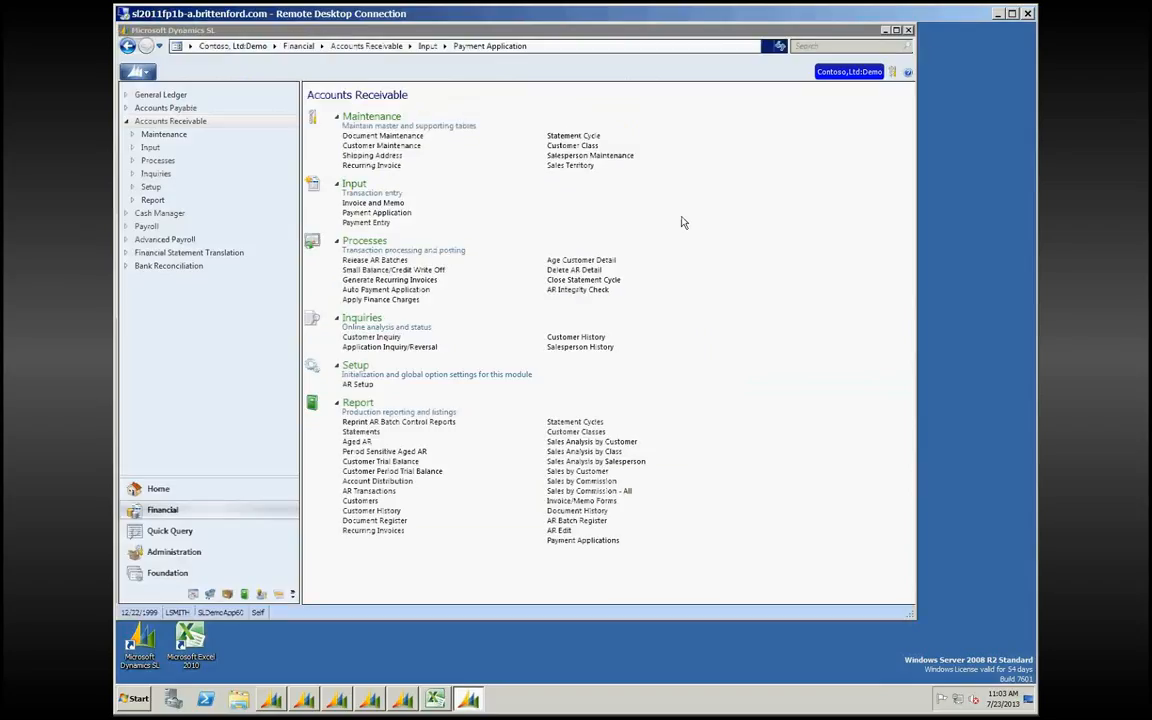
Step: Open another blank Payment Application batch and enter the same customer's ID
{"action": "left_click", "coordinate": [356, 214]}
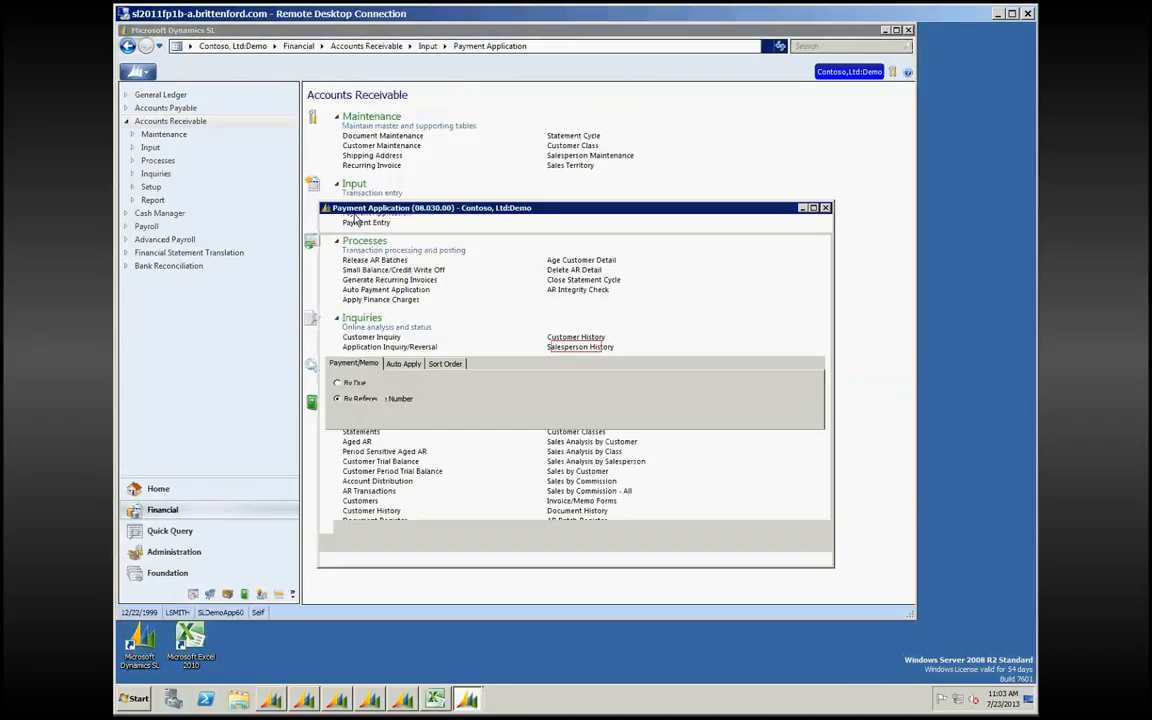
{"action": "key", "text": "Tab"}
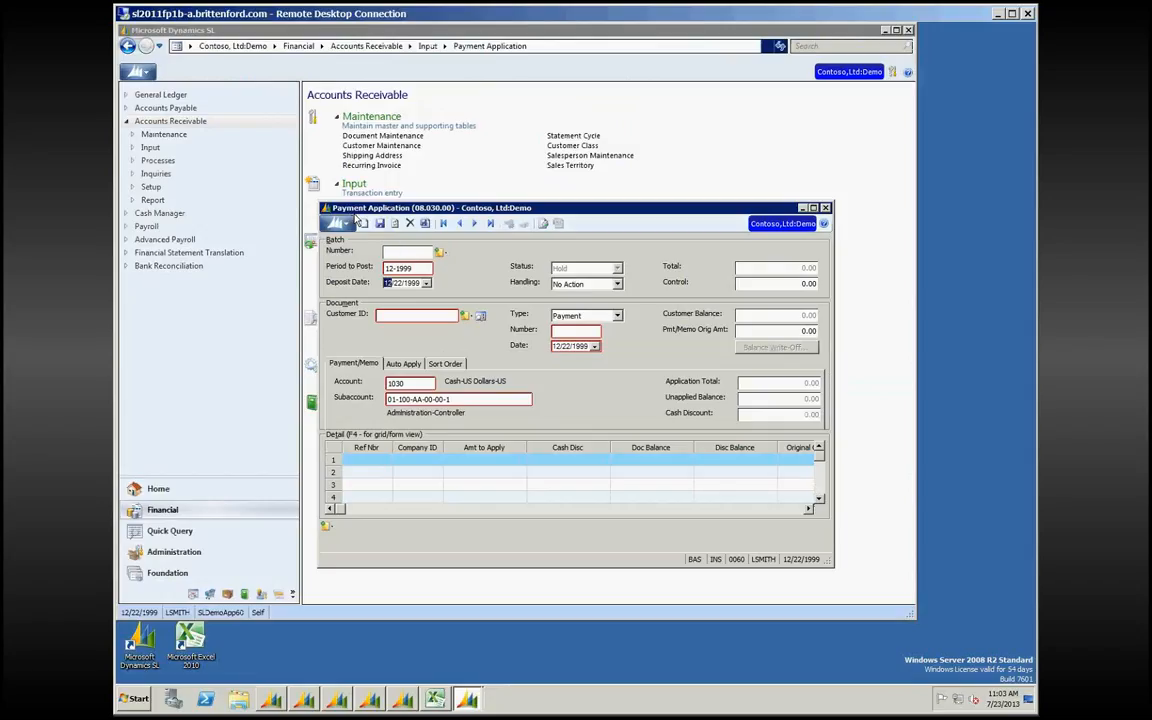
{"action": "key", "text": "Tab"}
{"action": "key", "text": "Tab"}
{"action": "type", "text": "CT0130"}
{"action": "key", "text": "Tab"}
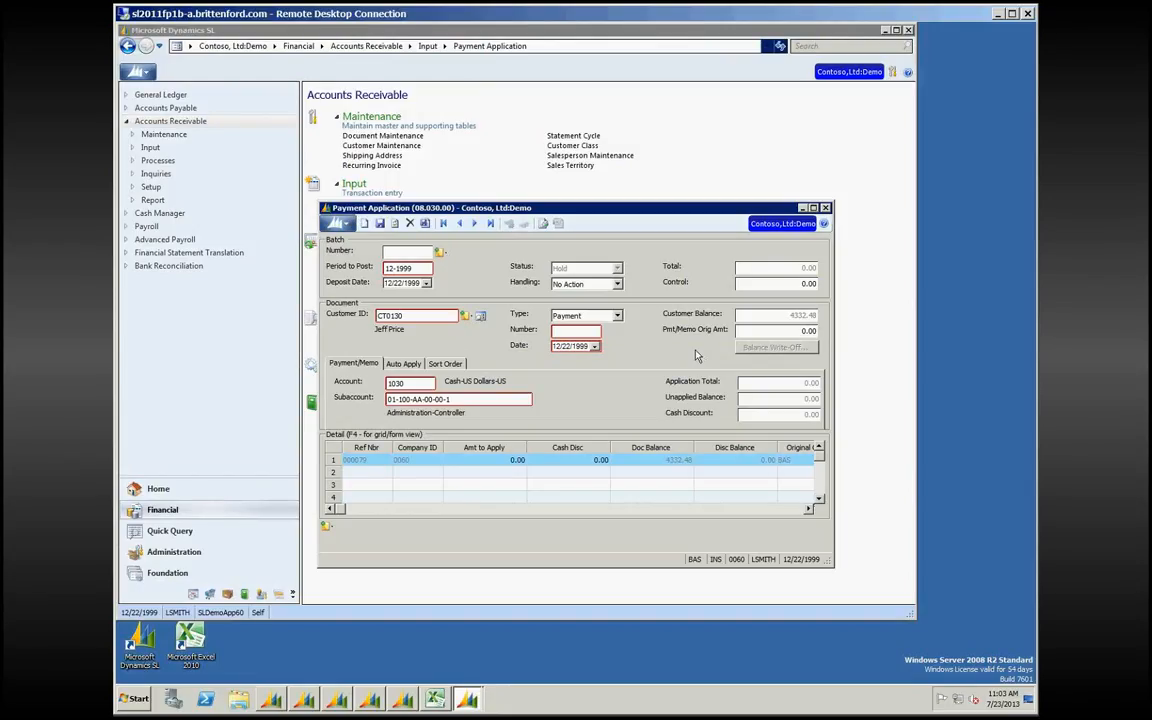
Step: Enter payment number 5566A with an original amount of 4332.00 for the customer
{"action": "key", "text": "Tab"}
{"action": "type", "text": "5566"}
{"action": "key", "text": "Tab"}
{"action": "key", "text": "Tab"}
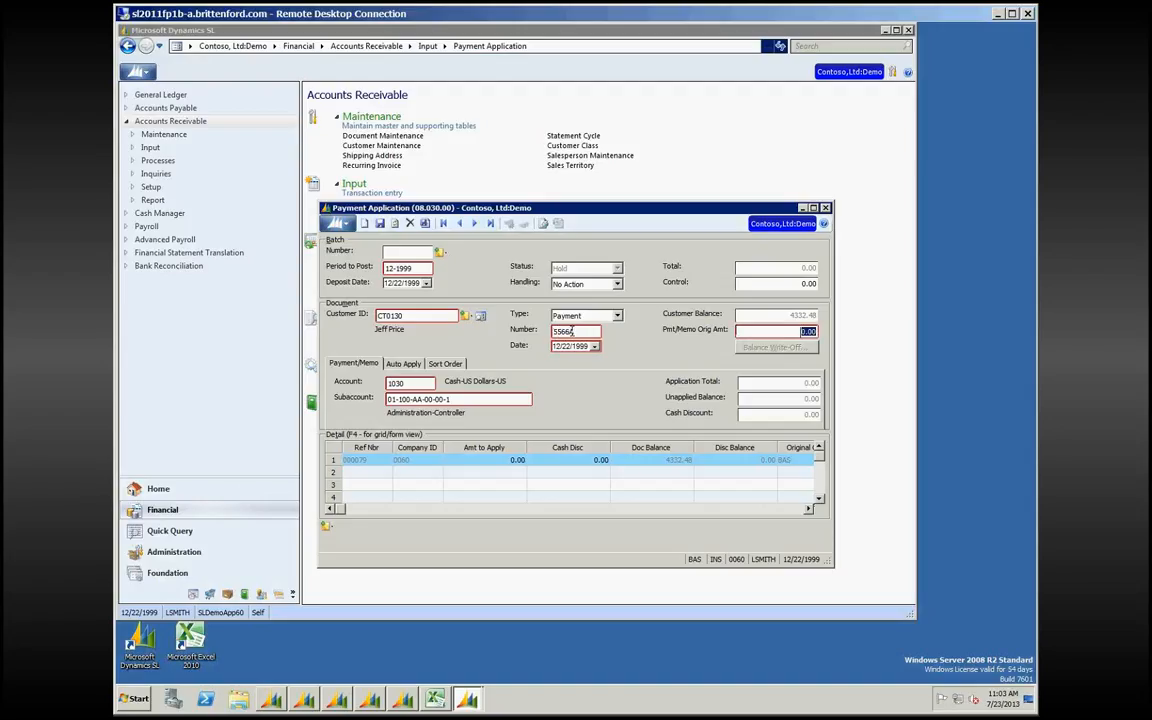
{"action": "type", "text": "4332"}
{"action": "left_click", "coordinate": [573, 331]}
{"action": "type", "text": "A"}
Step: Apply 4332.00 of the payment to invoice 000079 and check the applied and original amounts
{"action": "left_click", "coordinate": [488, 466]}
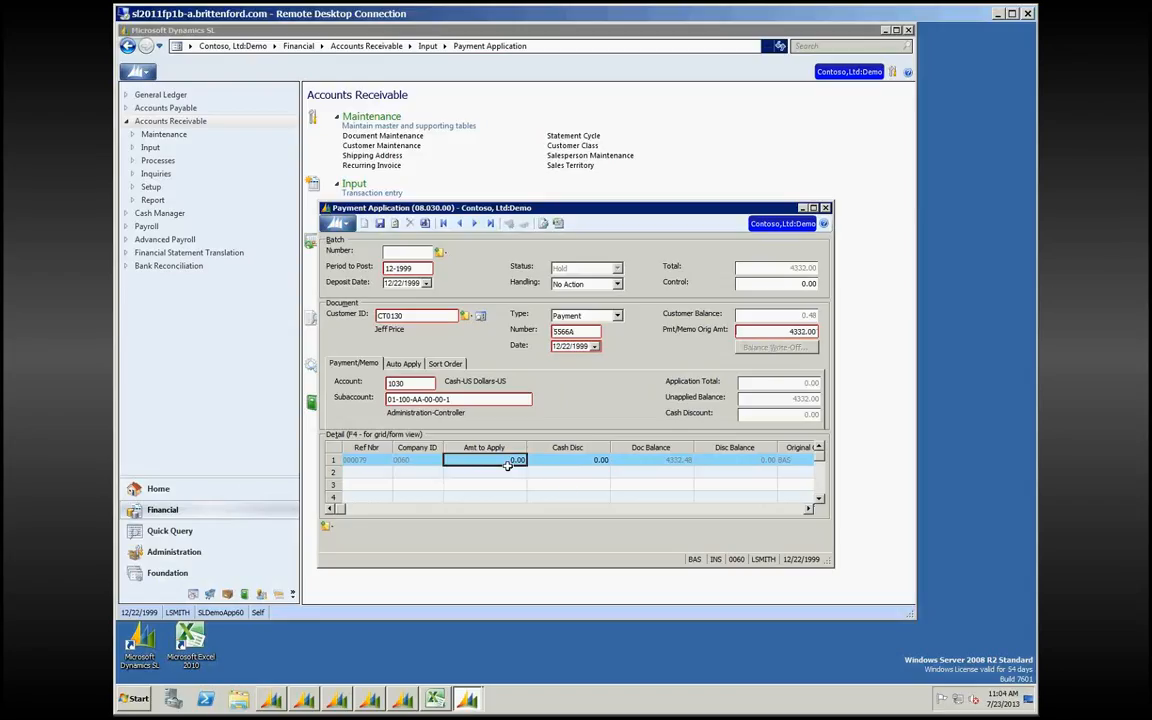
{"action": "type", "text": "4332"}
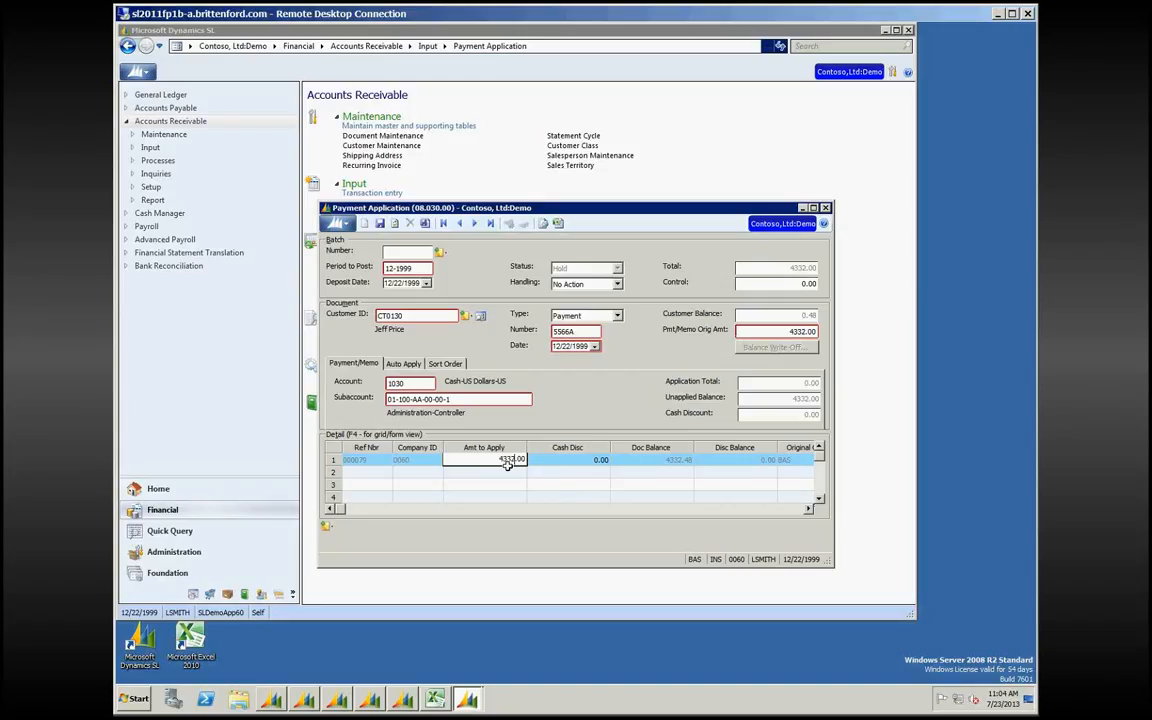
{"action": "key", "text": "Tab"}
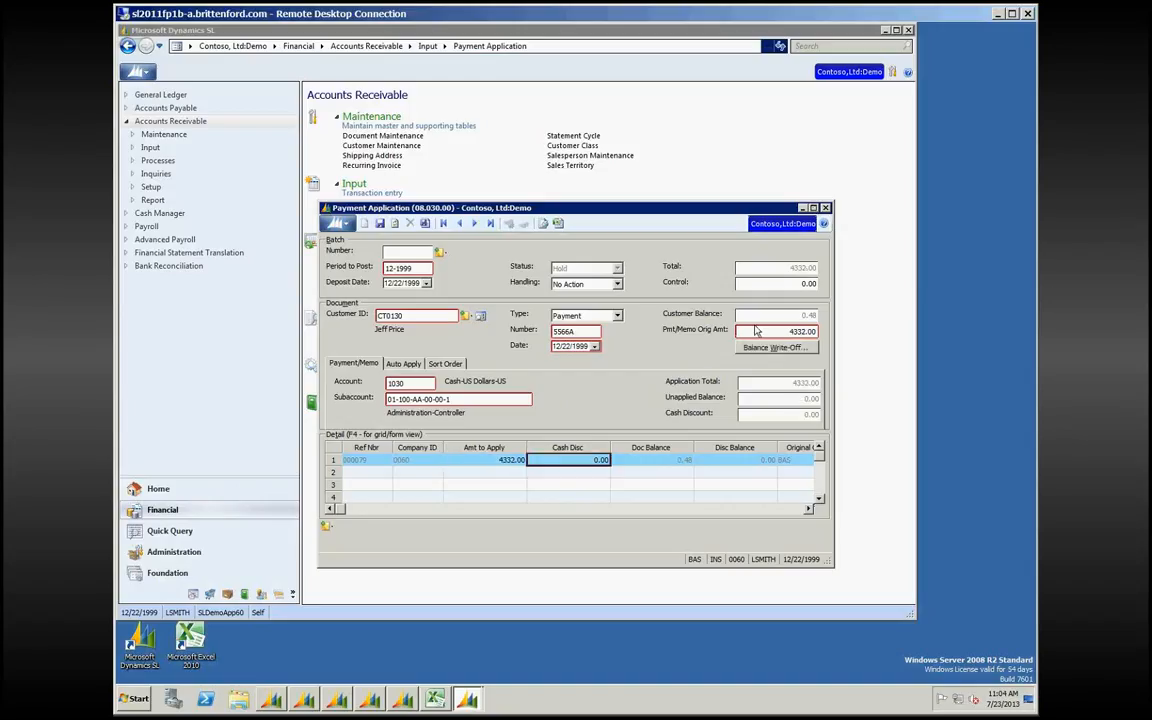
{"action": "left_click", "coordinate": [485, 459]}
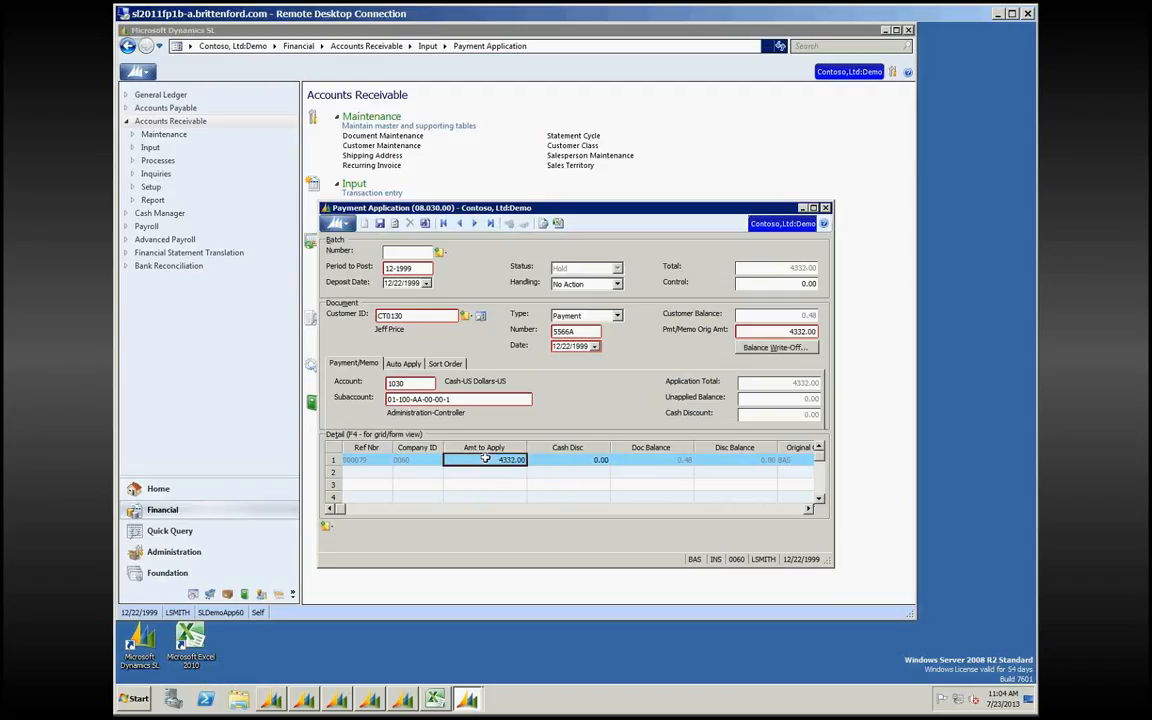
{"action": "left_click", "coordinate": [781, 331]}
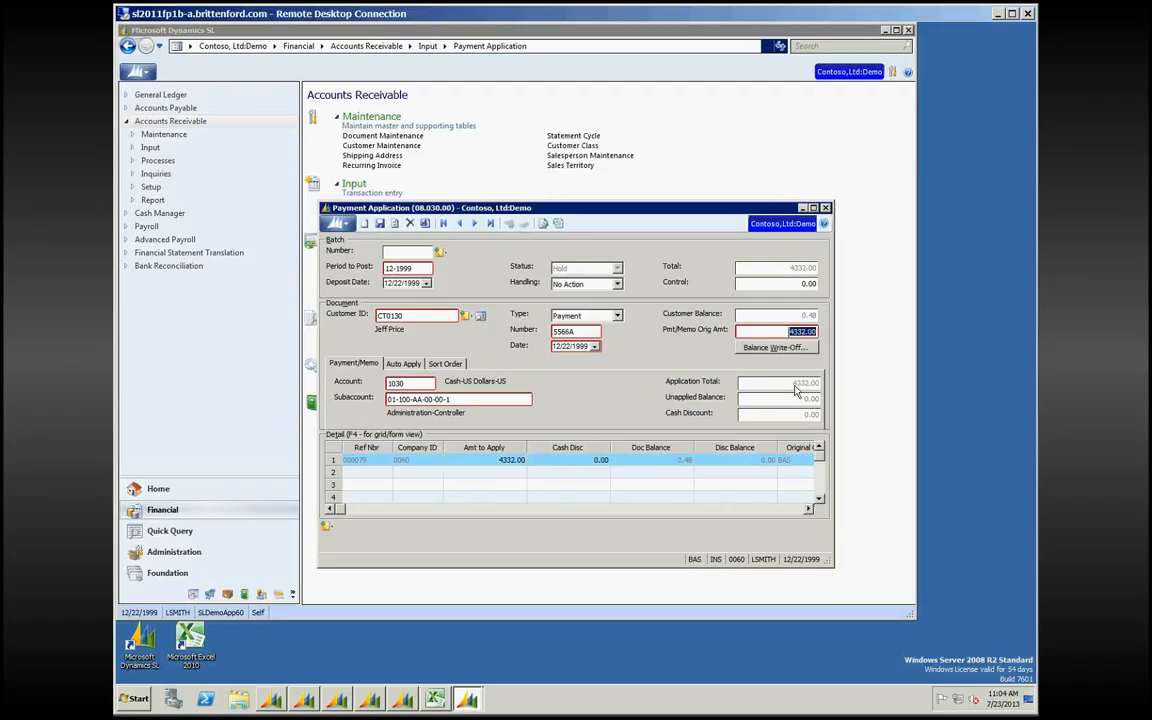
Step: Open the balance write-off for invoice 000079, enlarge its window and choose account 6061, Small Balance W/O
{"action": "left_click", "coordinate": [757, 349]}
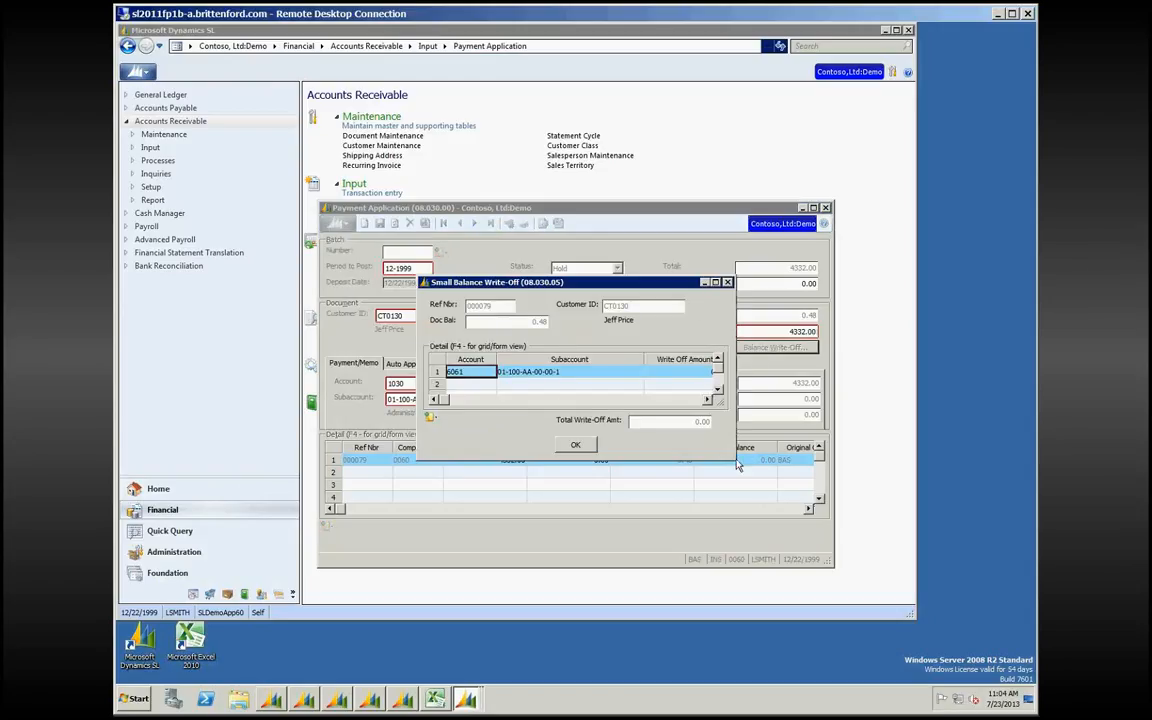
{"action": "left_click_drag", "start_coordinate": [736, 460], "coordinate": [882, 550]}
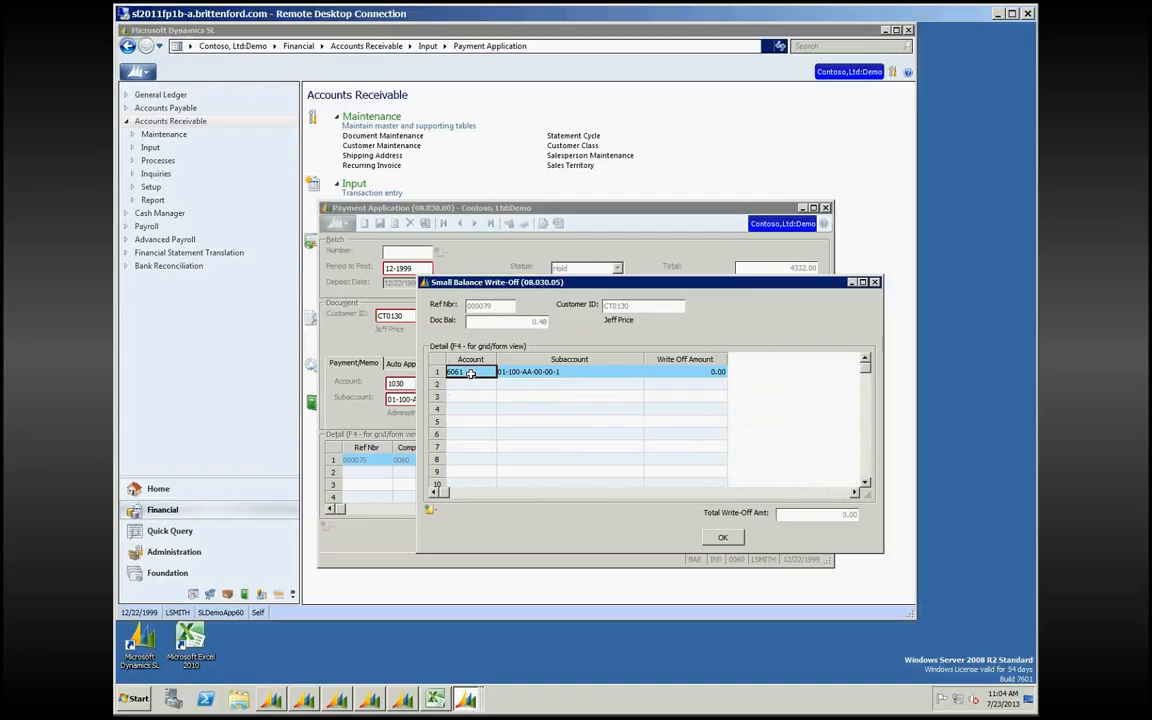
{"action": "double_click", "coordinate": [470, 373]}
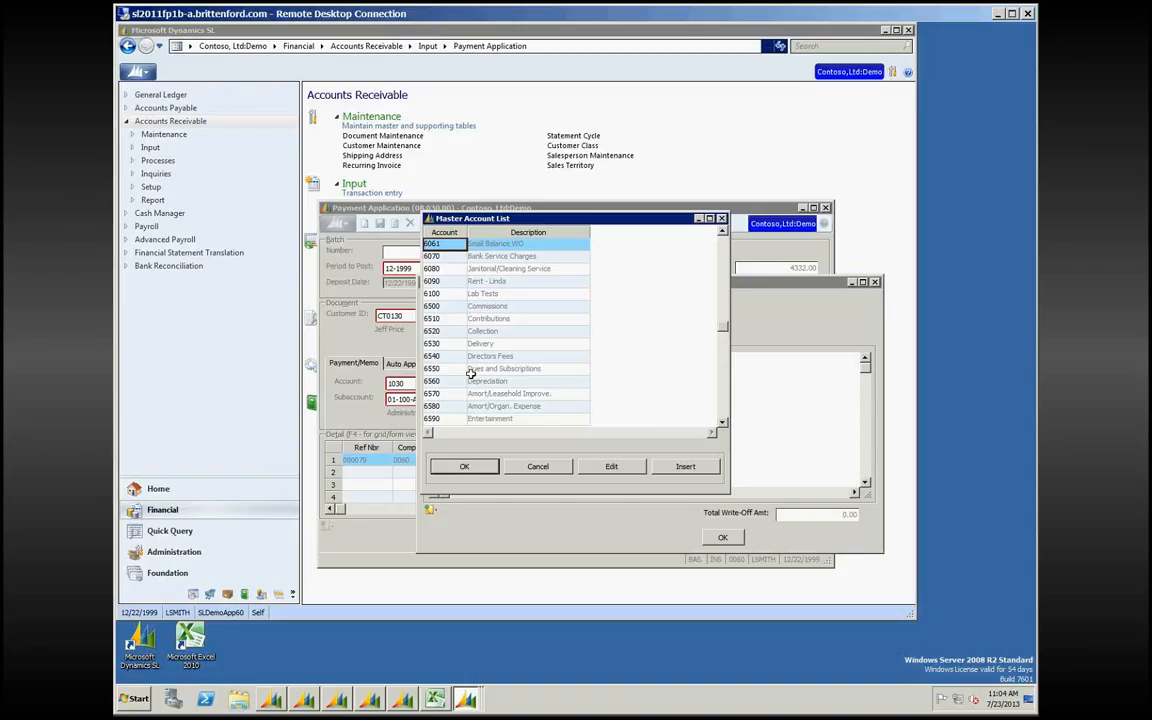
{"action": "left_click", "coordinate": [463, 467]}
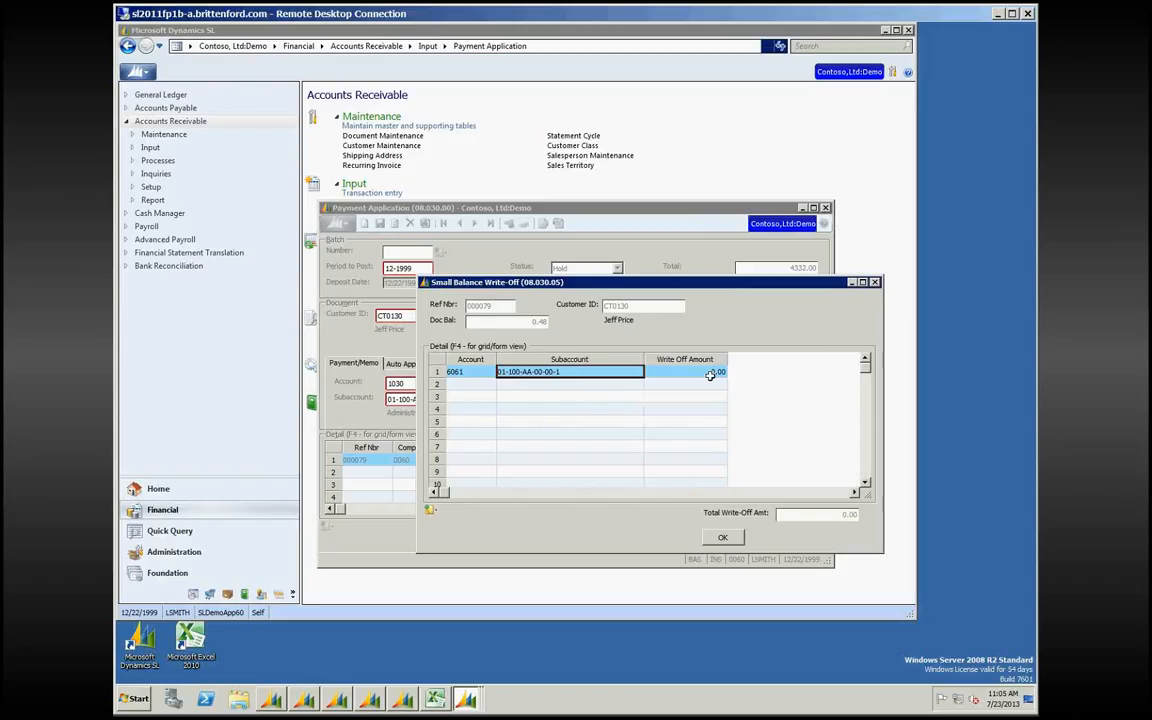
Step: Write off 0.48 of the invoice balance and accept the small balance write-off
{"action": "left_click", "coordinate": [710, 375]}
{"action": "type", "text": ".48"}
{"action": "key", "text": "Tab"}
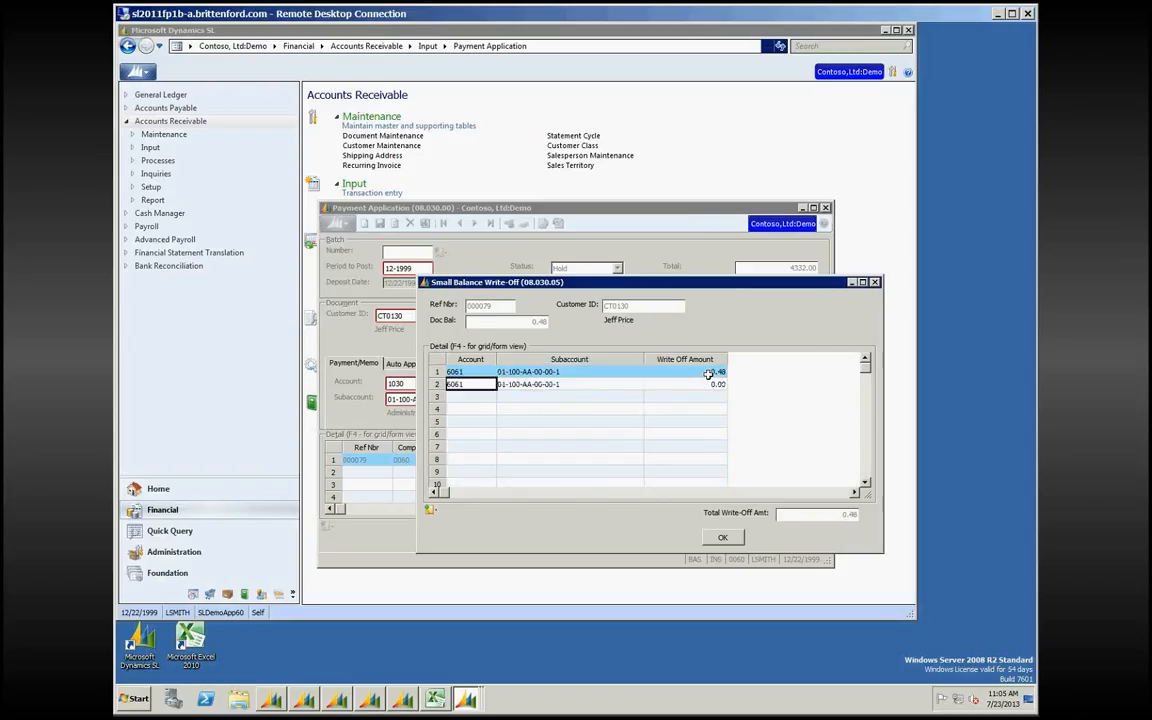
{"action": "left_click", "coordinate": [687, 370]}
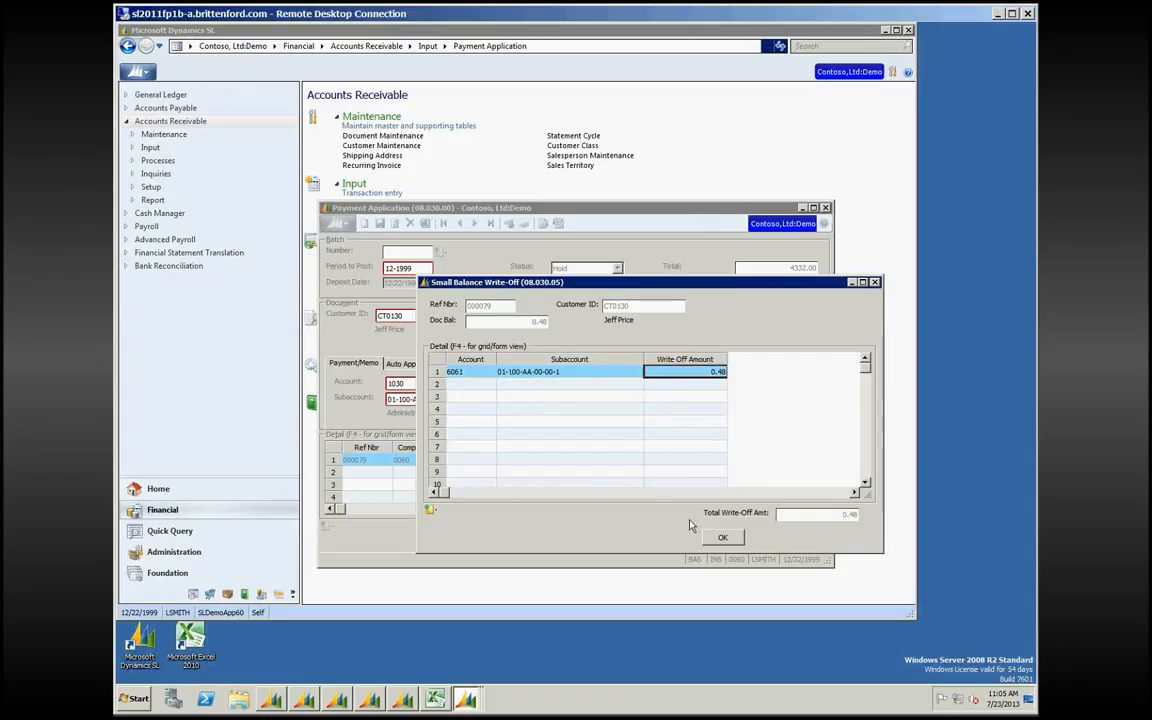
{"action": "left_click", "coordinate": [722, 540]}
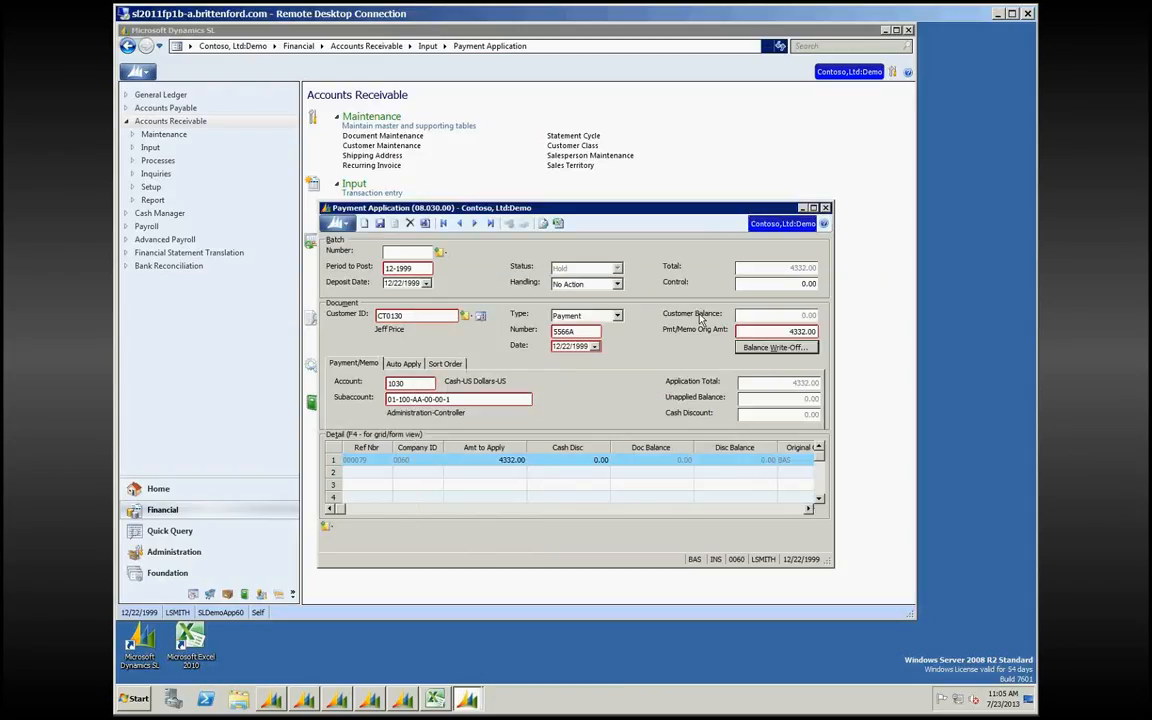
Step: Set the batch control total to 4332.00 and its handling to Release Now
{"action": "left_click", "coordinate": [784, 284]}
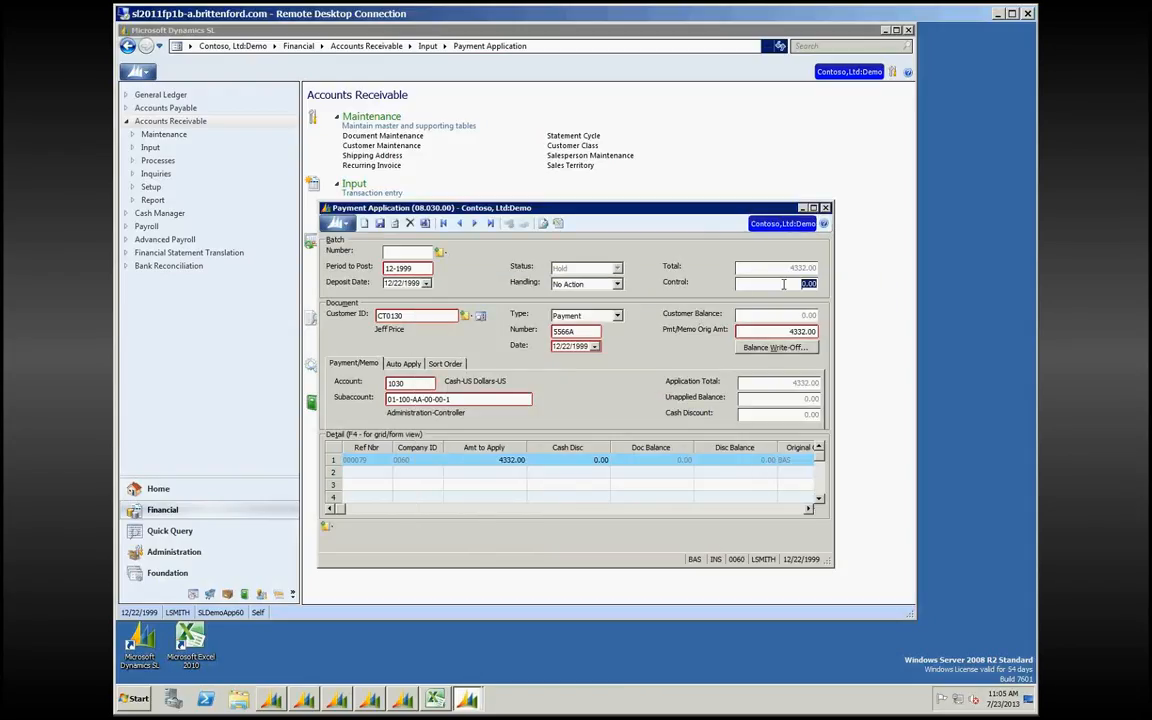
{"action": "type", "text": "4332"}
{"action": "key", "text": "Tab"}
{"action": "left_click", "coordinate": [617, 284]}
{"action": "left_click", "coordinate": [575, 307]}
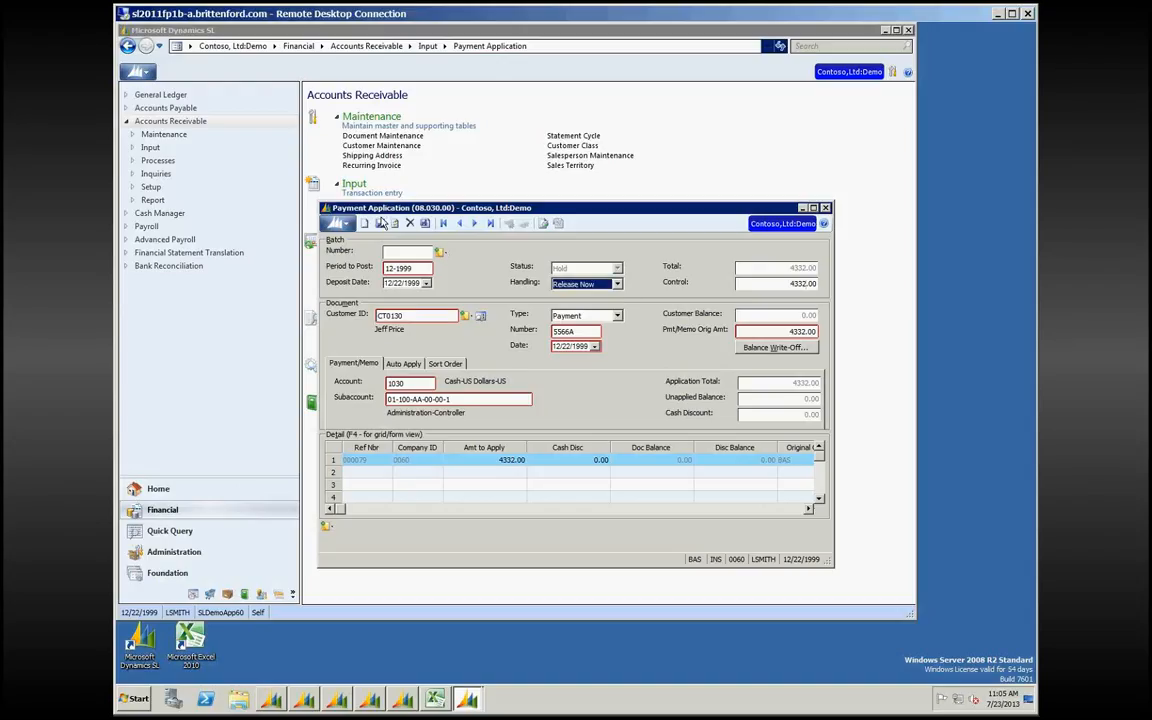
Step: Save the payment batch, close Payment Application to run the release, and dismiss the process status
{"action": "left_click", "coordinate": [381, 224]}
{"action": "left_click", "coordinate": [825, 208]}
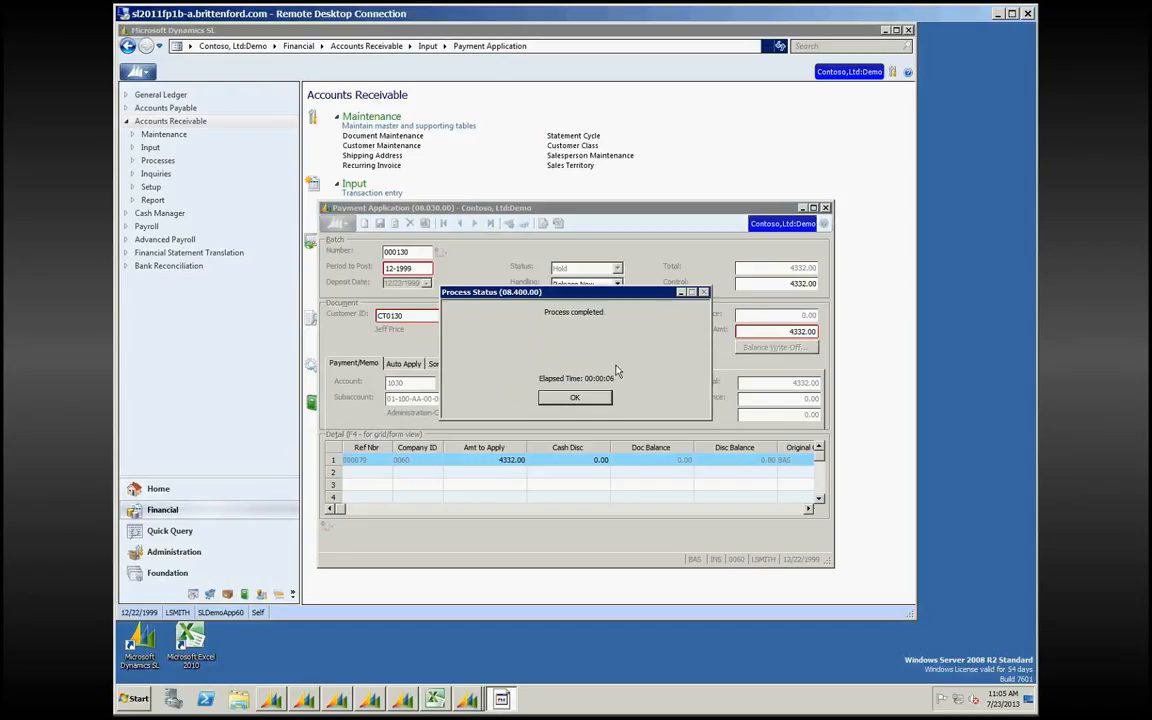
{"action": "left_click", "coordinate": [576, 398]}
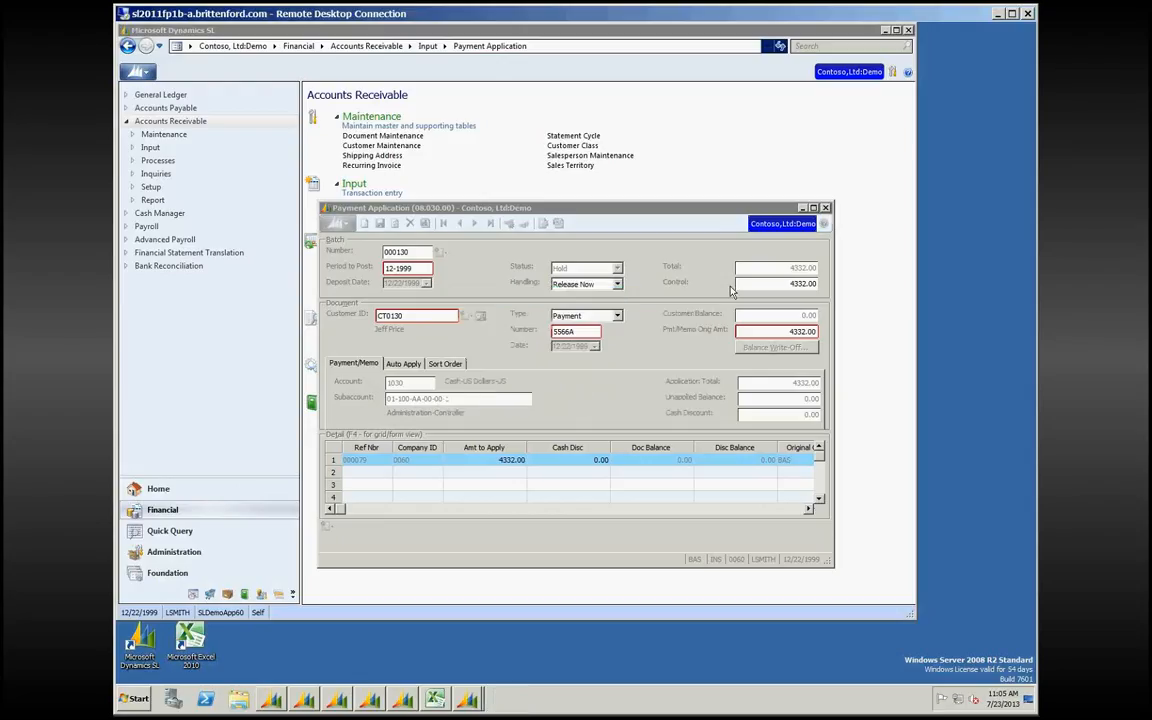
Step: Put Payment Application away and load the same customer's record in Customer Maintenance
{"action": "left_click", "coordinate": [803, 208]}
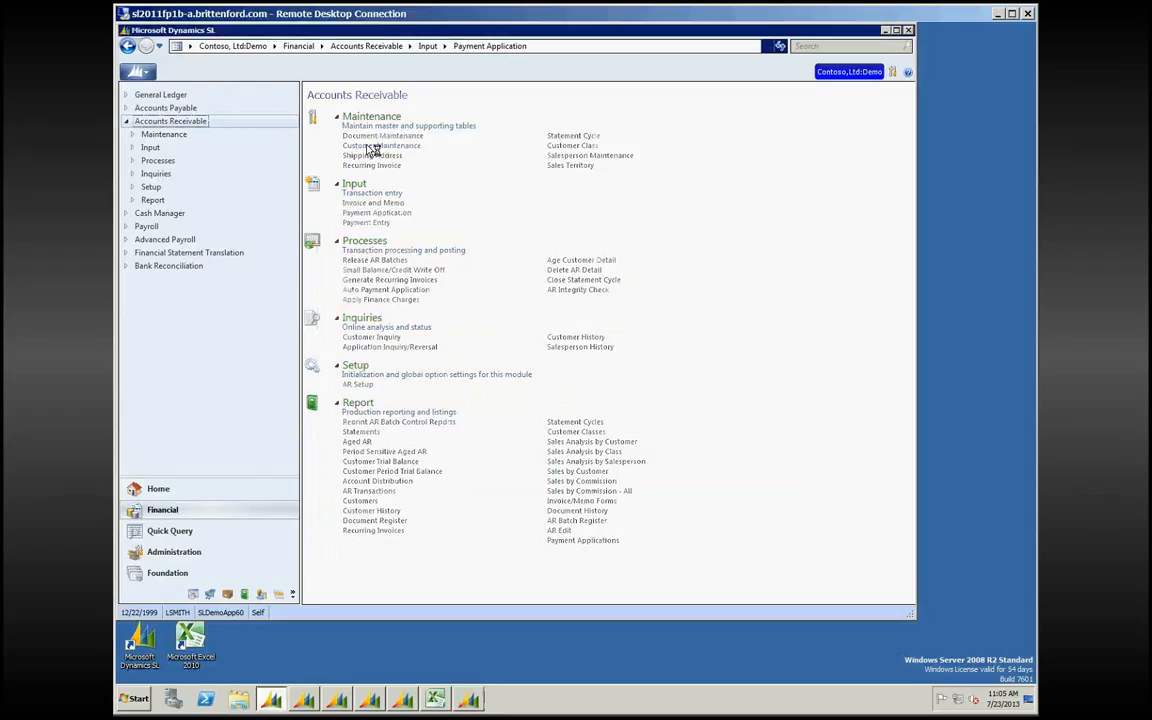
{"action": "left_click", "coordinate": [372, 147]}
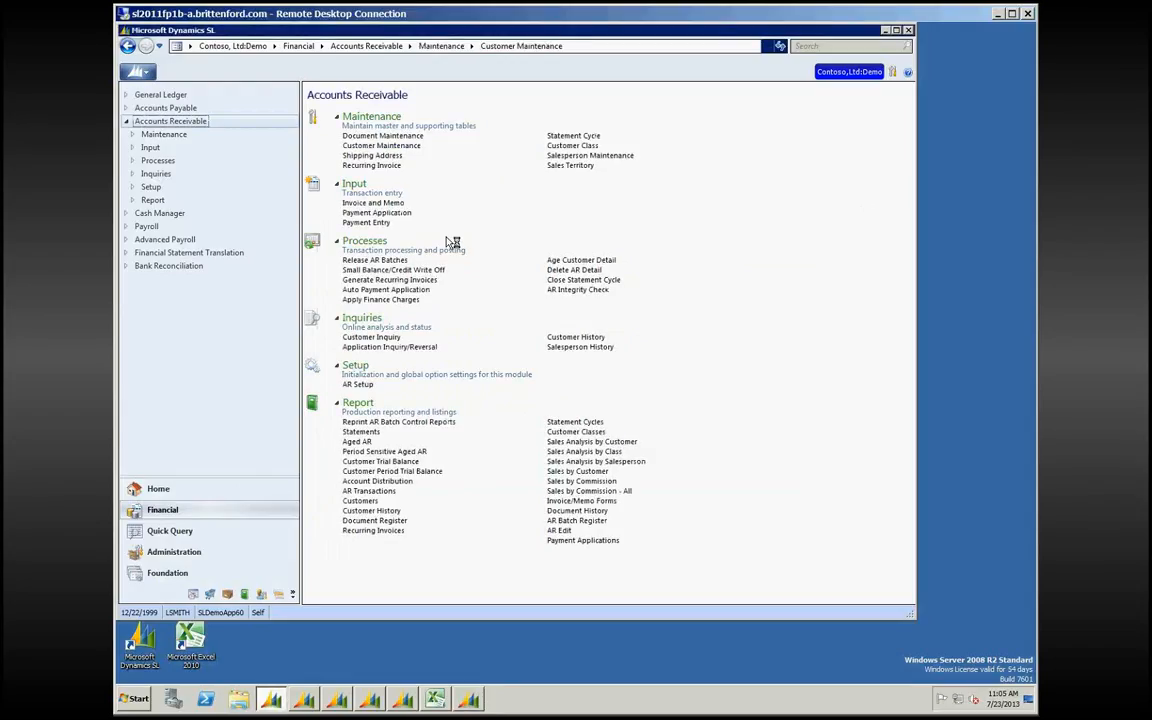
{"action": "type", "text": "C"}
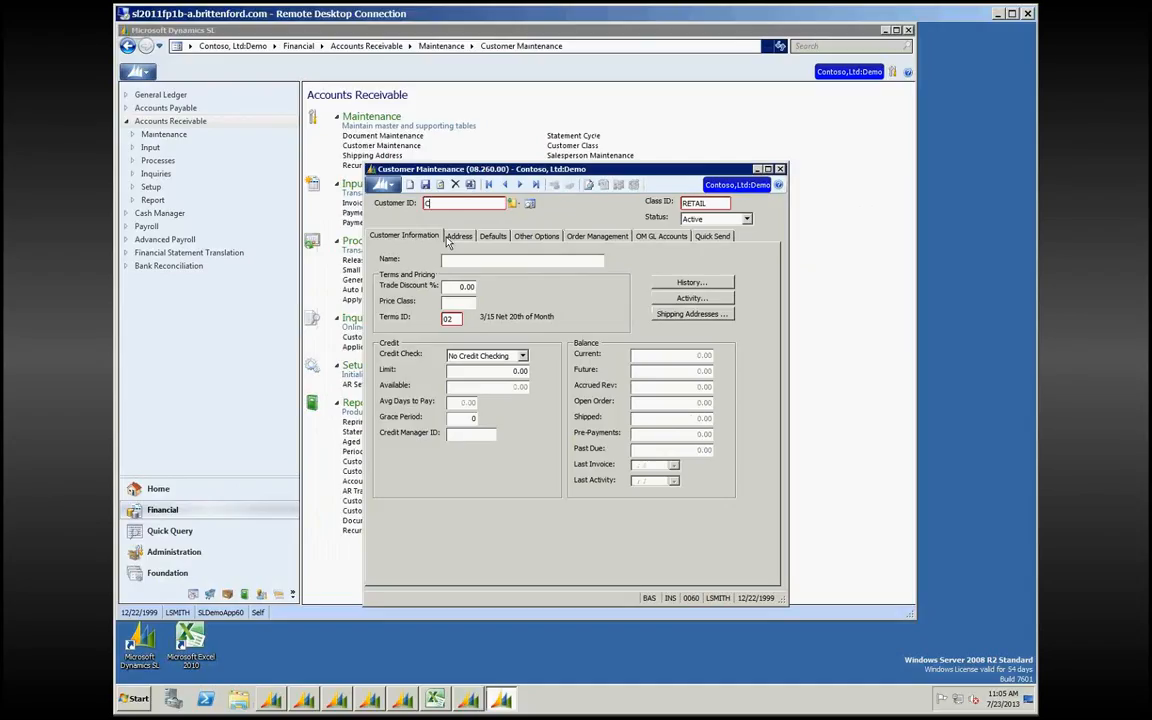
{"action": "key", "text": "F3"}
{"action": "key", "text": "Return"}
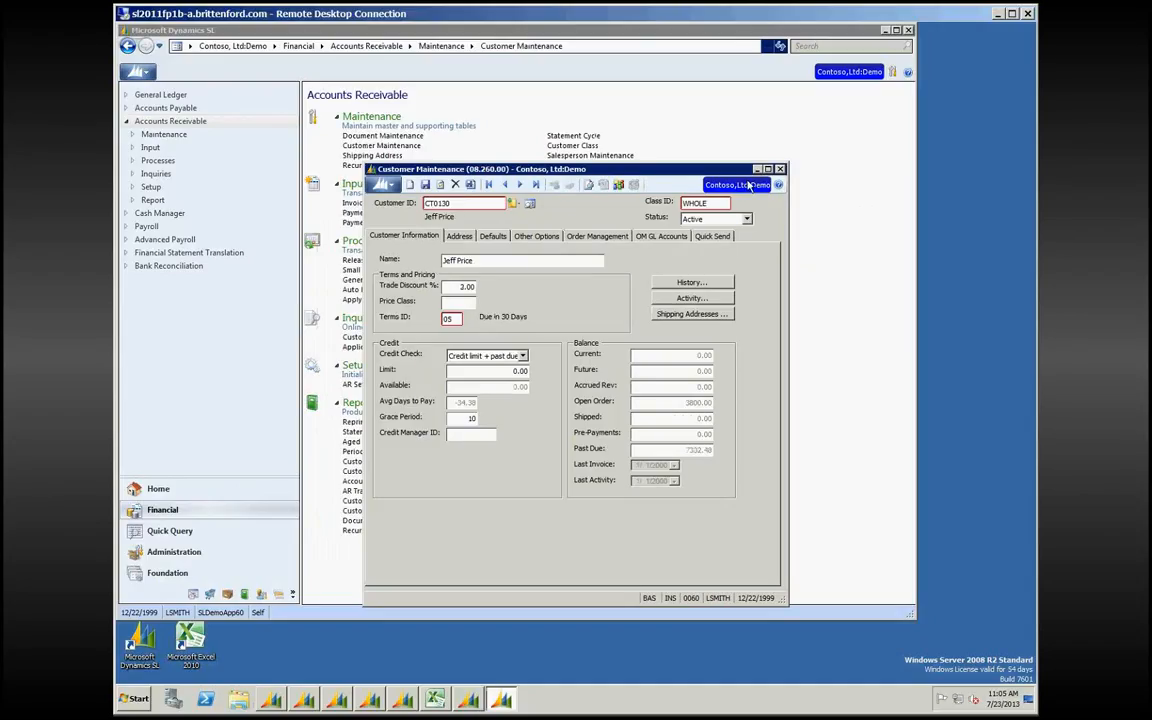
Step: View the customer's activity full screen with Current Plus Open selected, and examine the original amounts of invoice 000079 and payment 12345A
{"action": "left_click", "coordinate": [692, 298]}
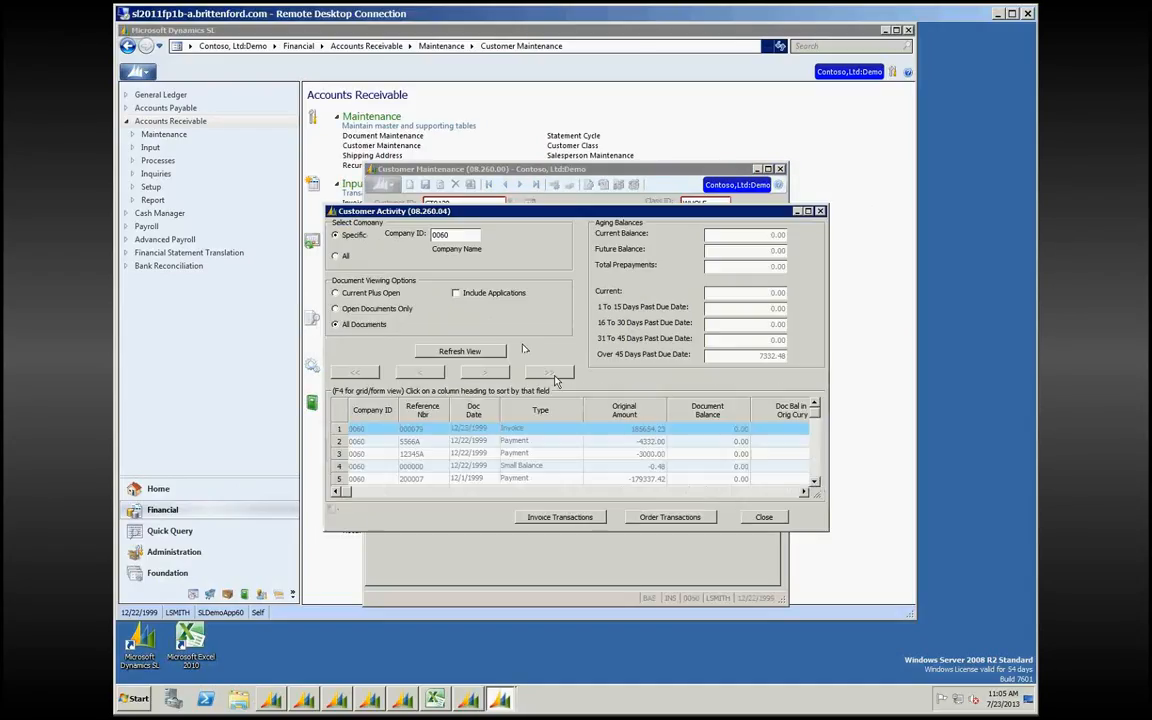
{"action": "left_click", "coordinate": [336, 292]}
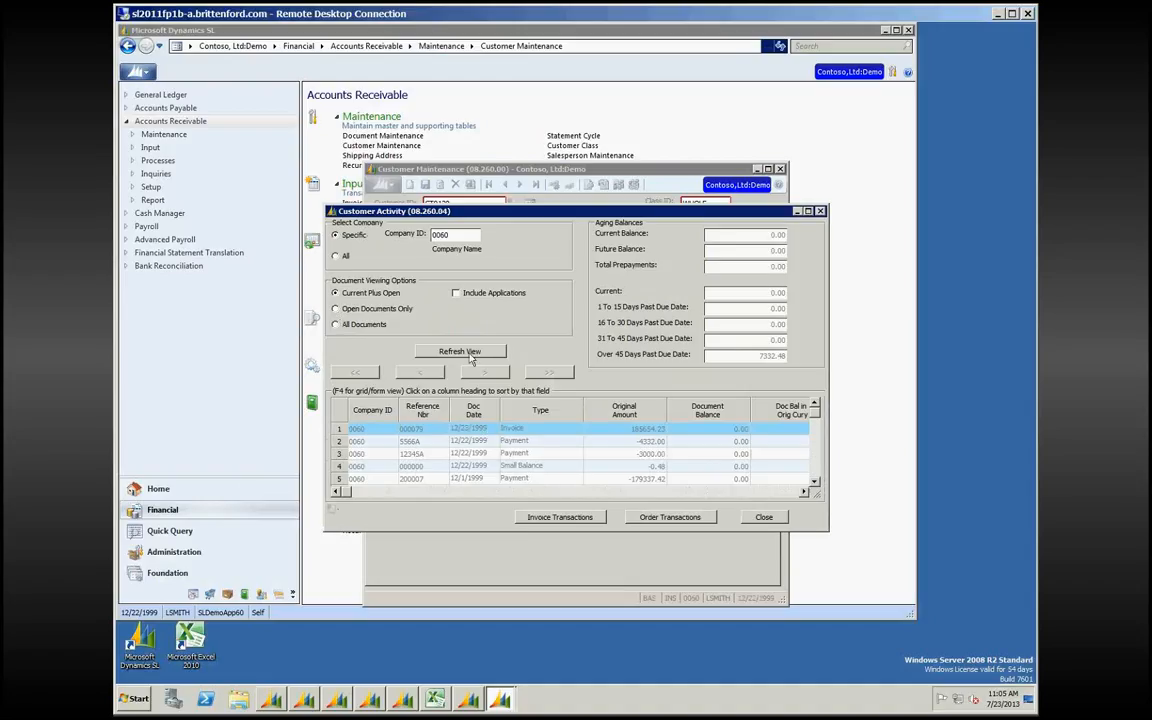
{"action": "left_click", "coordinate": [808, 212]}
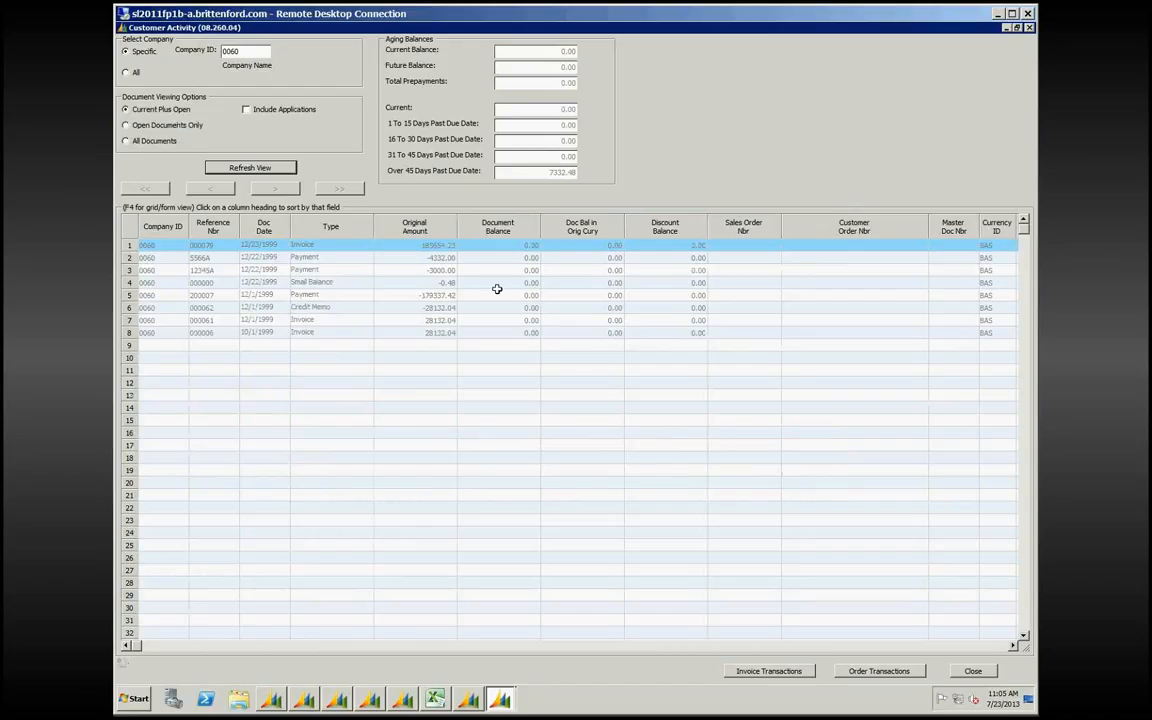
{"action": "left_click", "coordinate": [432, 244]}
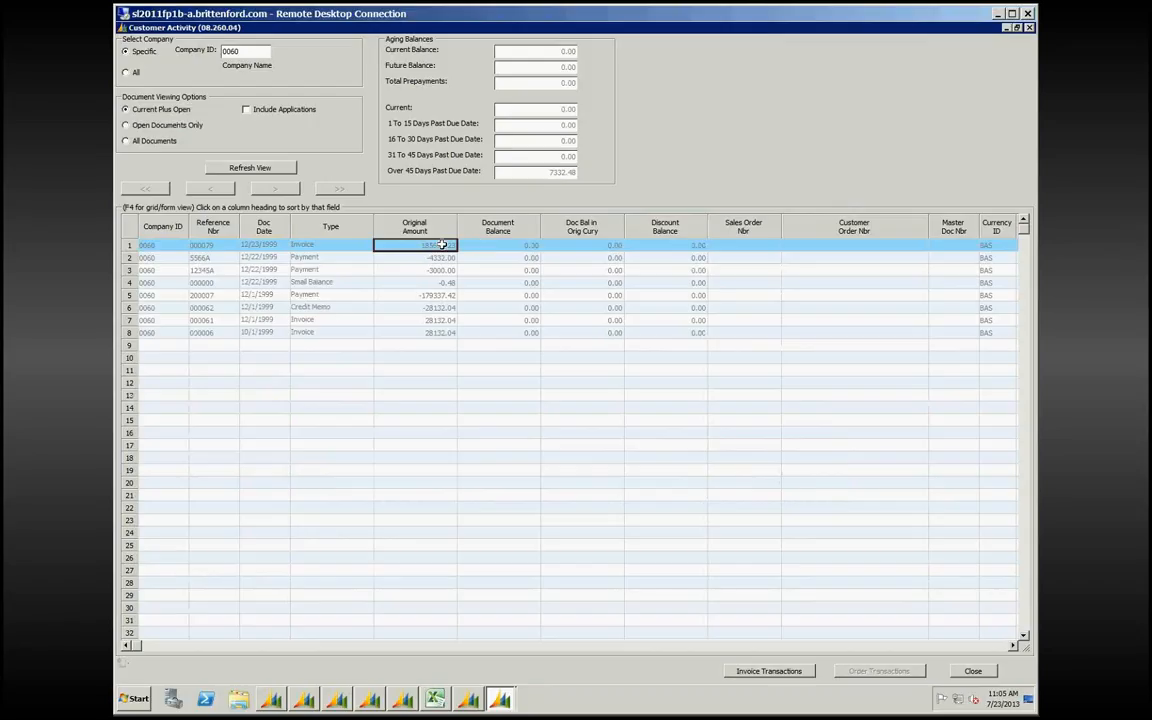
{"action": "left_click", "coordinate": [437, 269]}
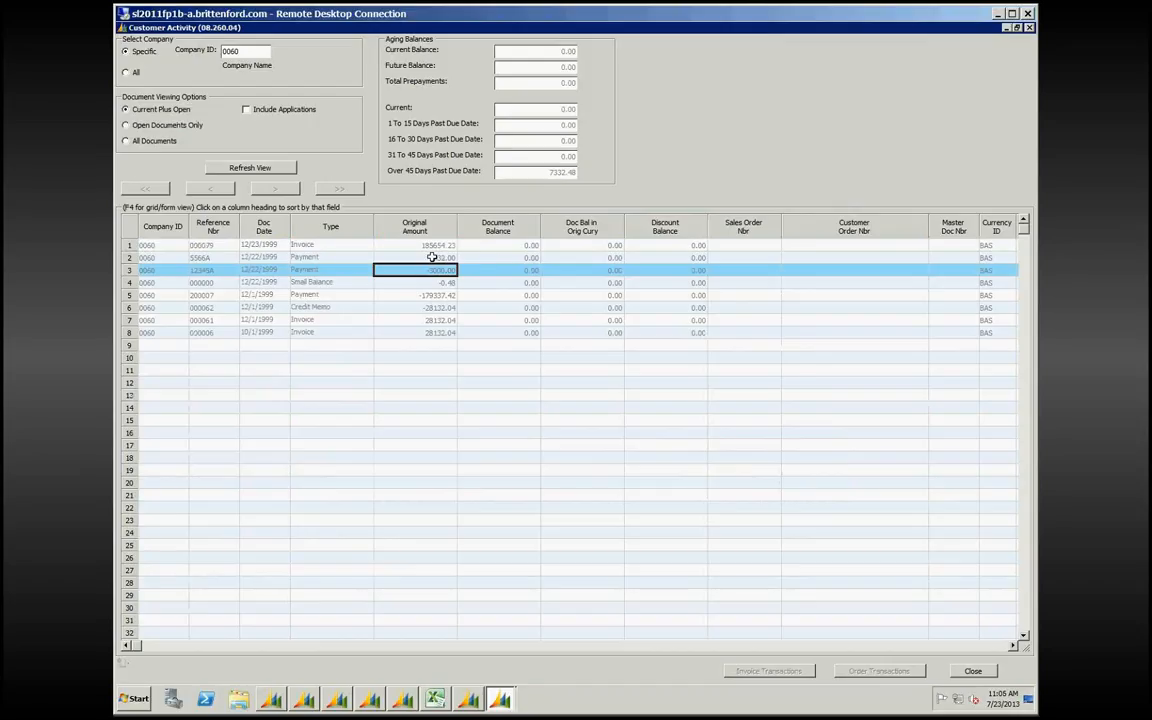
Step: Review the payment and small balance amounts in the customer's activity, and close the Customer Activity and Customer Maintenance screens
{"action": "left_click", "coordinate": [432, 257]}
{"action": "left_click", "coordinate": [382, 283]}
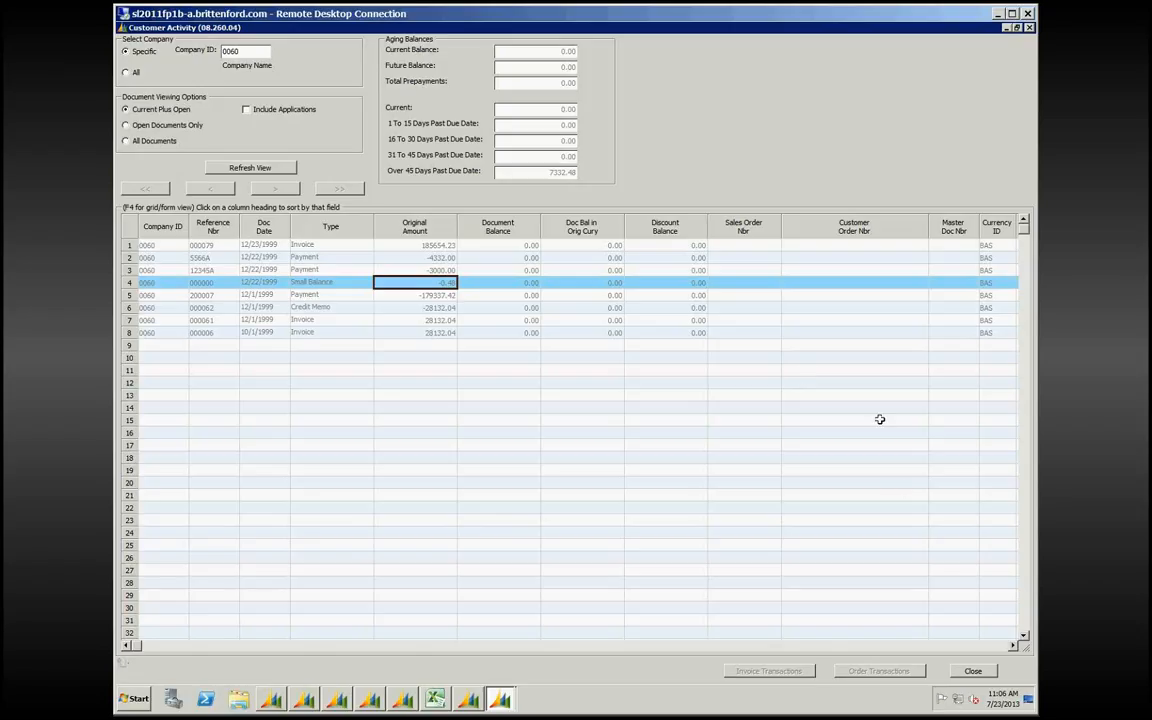
{"action": "left_click", "coordinate": [1028, 27]}
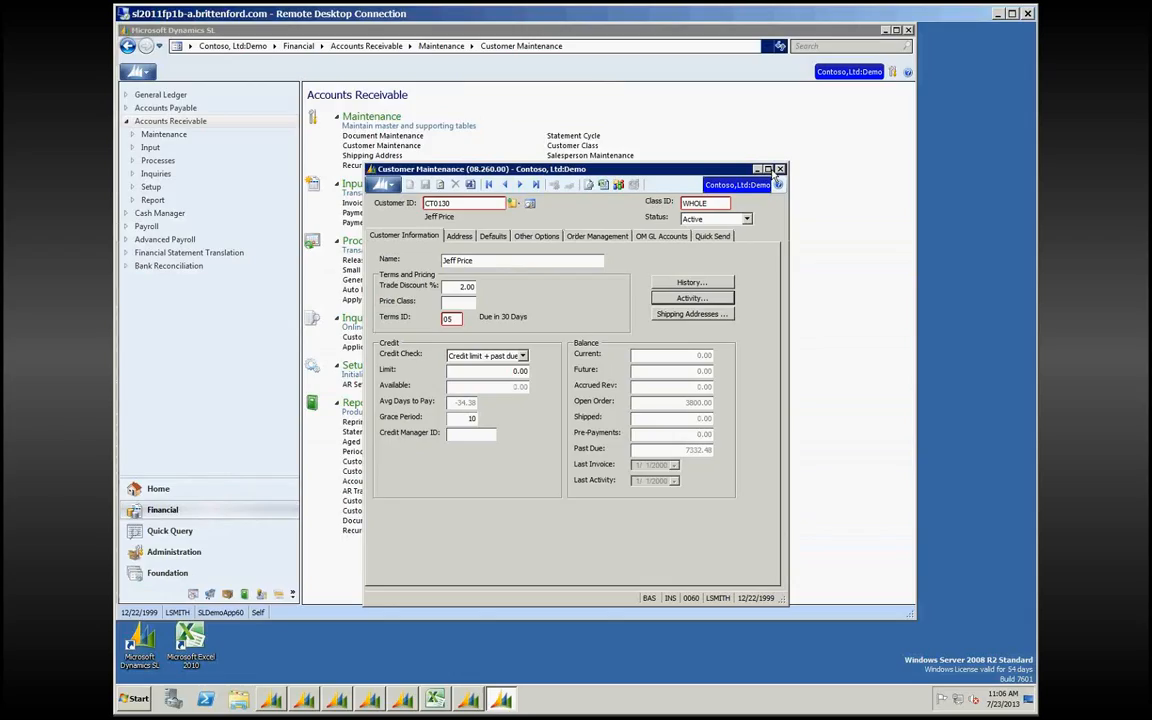
{"action": "left_click", "coordinate": [779, 169]}
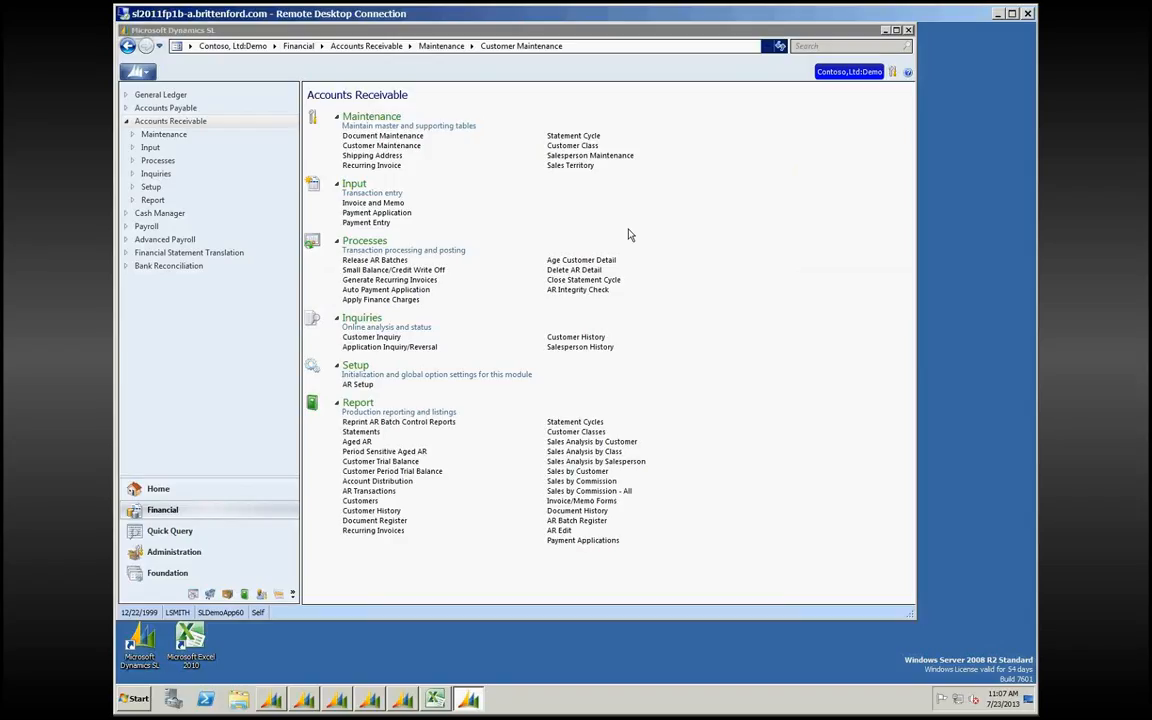
Step: Open Application Inquiry/Reversal, enter the customer's ID, and find that customer's payments and memos
{"action": "left_click", "coordinate": [368, 347]}
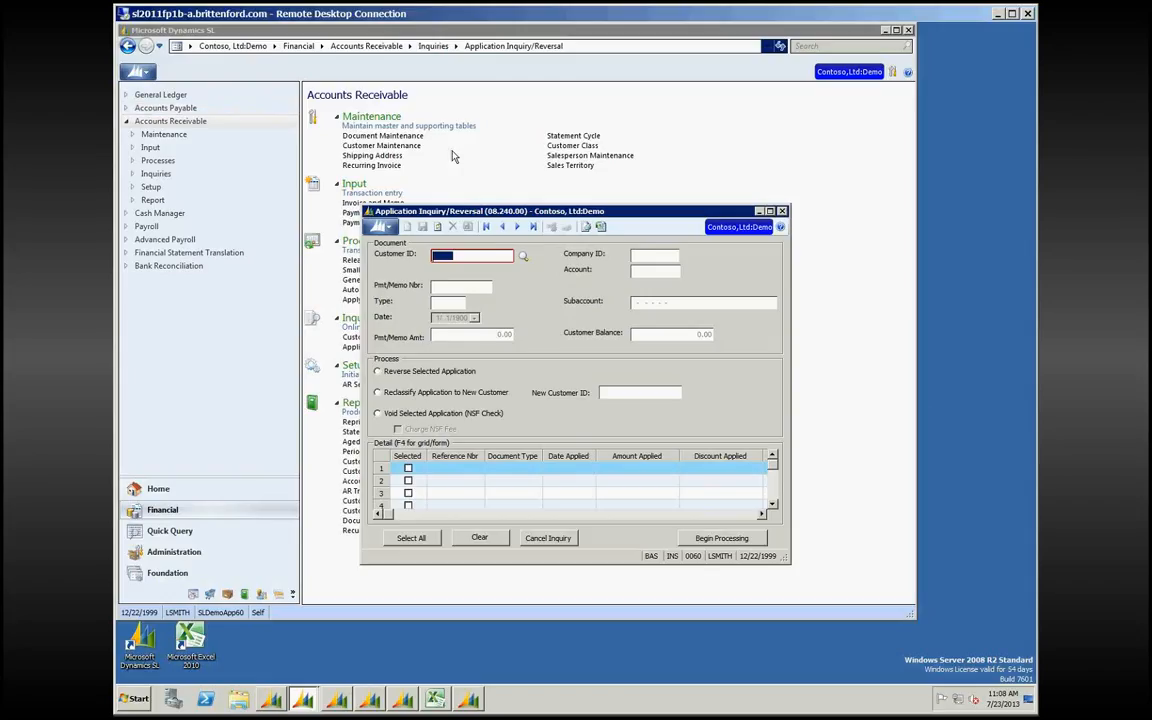
{"action": "left_click", "coordinate": [522, 259]}
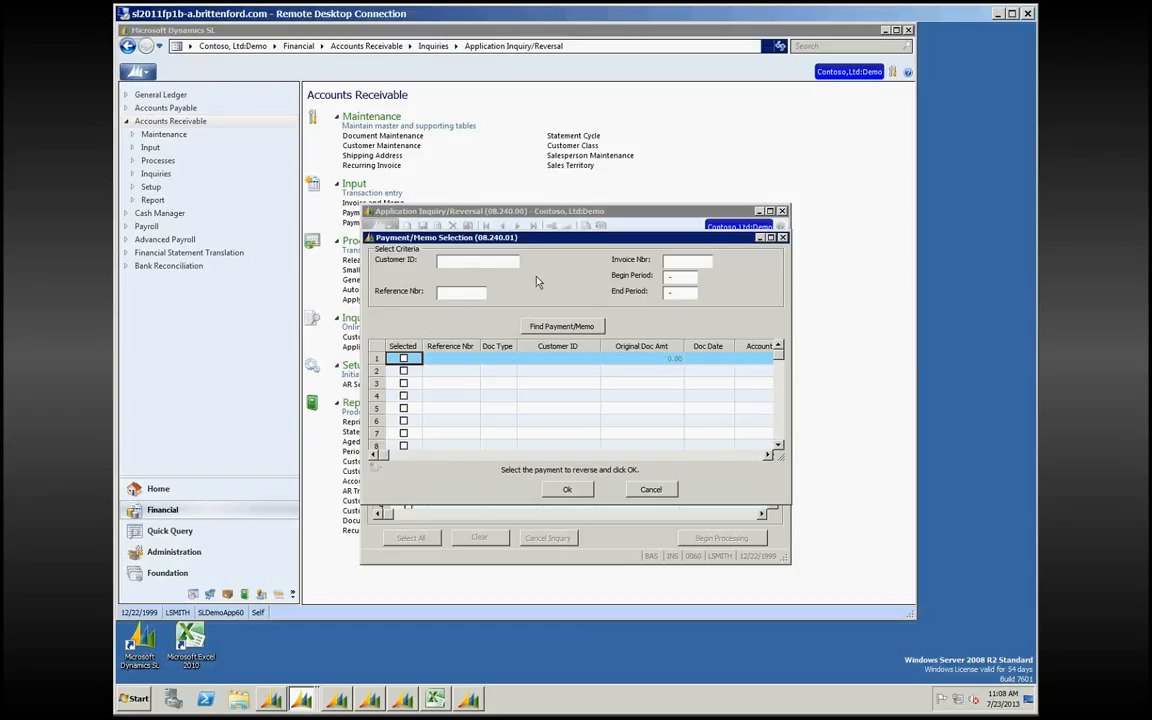
{"action": "left_click", "coordinate": [782, 237]}
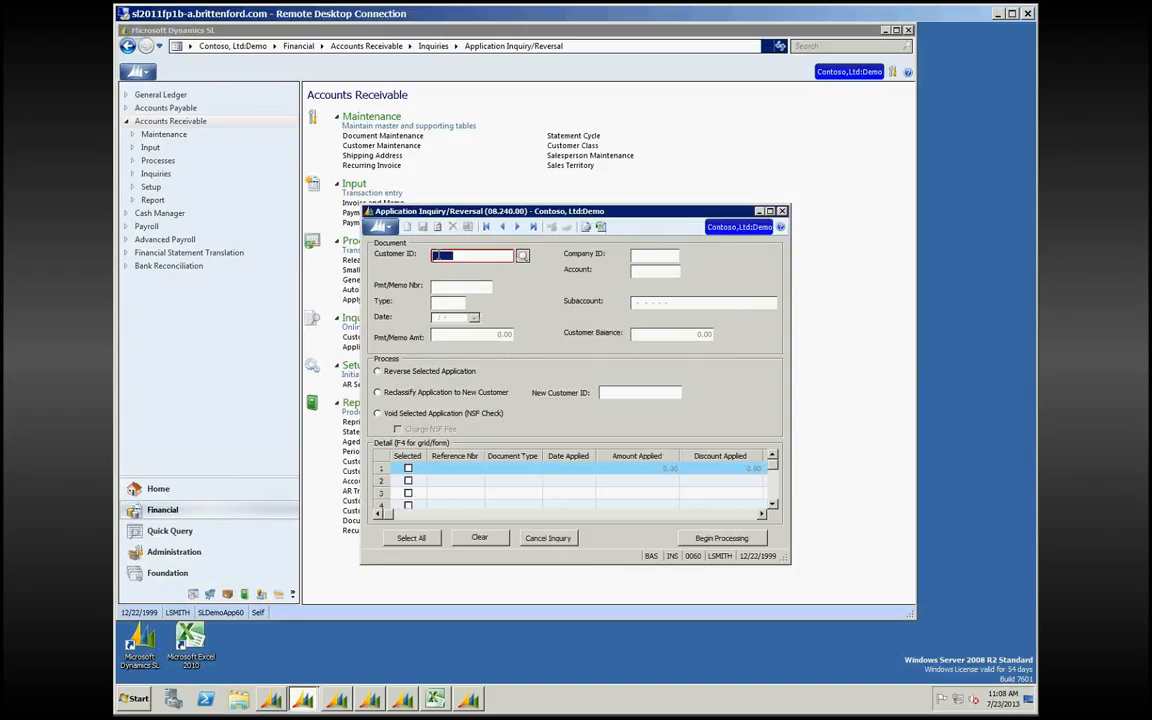
{"action": "type", "text": "CT0130"}
{"action": "key", "text": "Tab"}
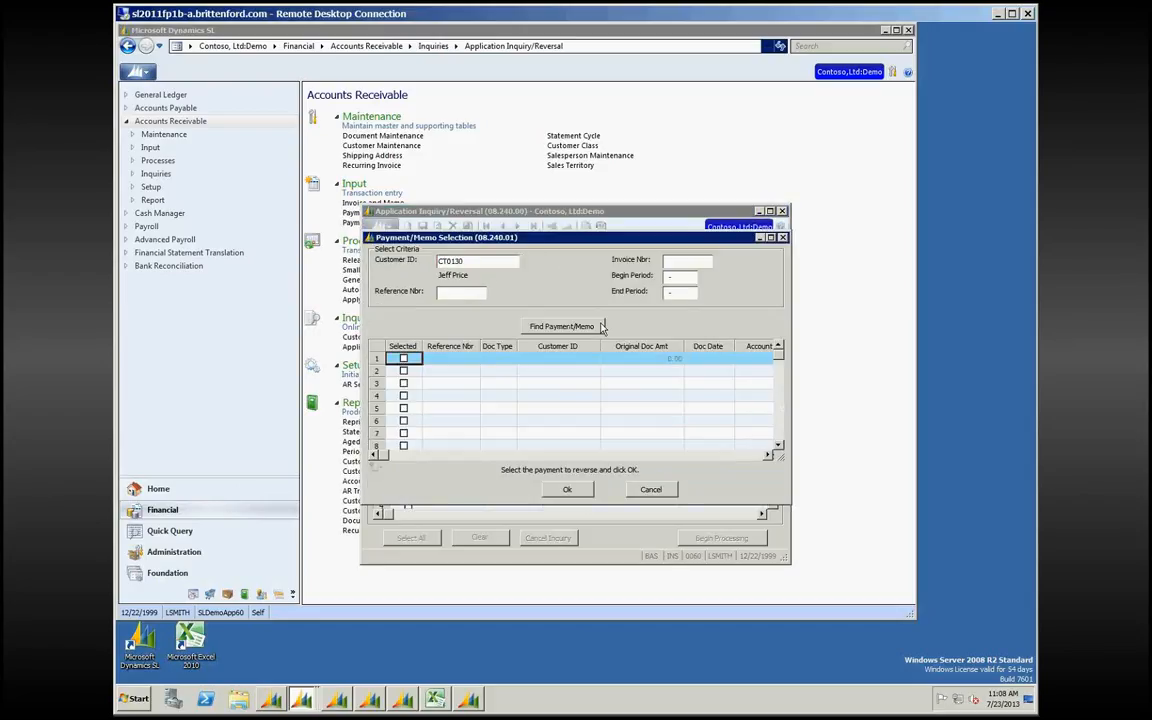
{"action": "left_click", "coordinate": [600, 326]}
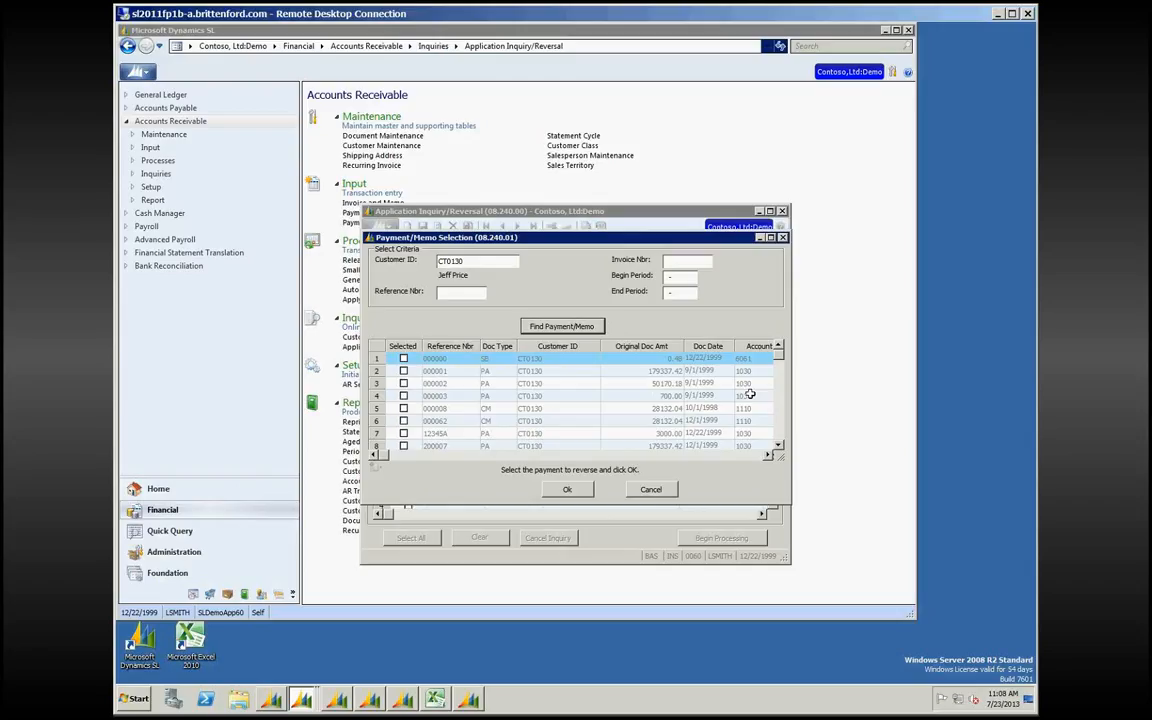
Step: Load payment 12345A dated 12/22/1999 for reversal and maximize the Application Inquiry/Reversal screen
{"action": "scroll", "coordinate": [749, 395], "scroll_direction": "down", "scroll_amount": 3}
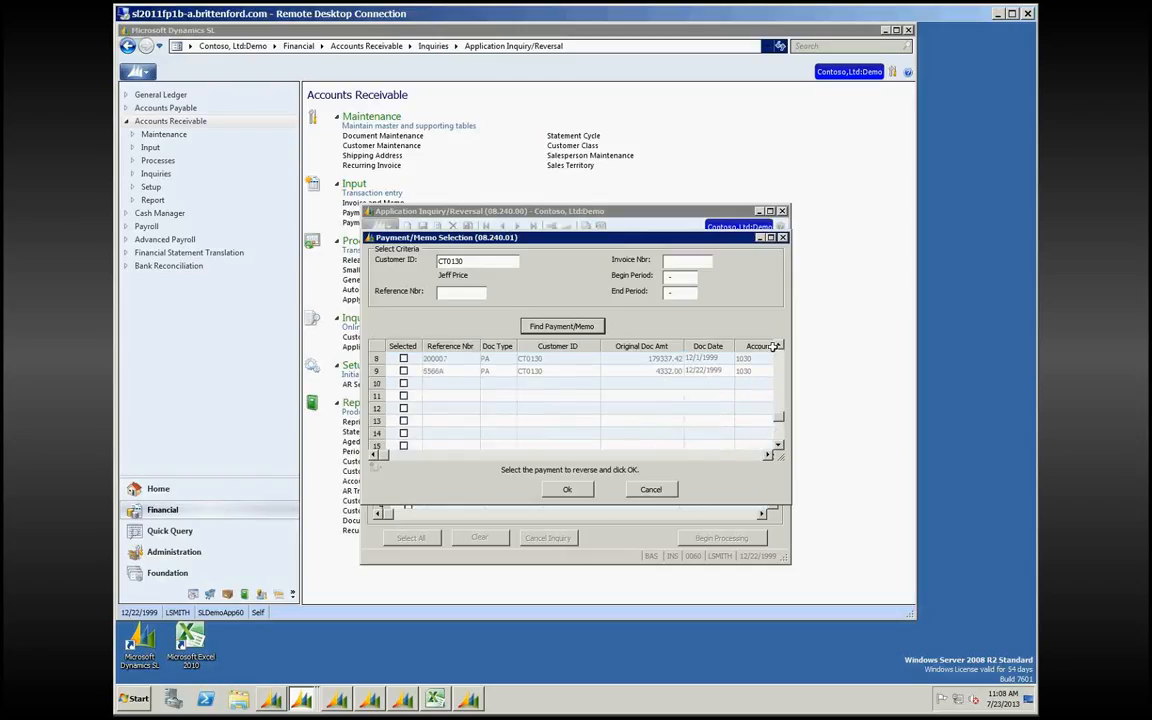
{"action": "scroll", "coordinate": [778, 347], "scroll_direction": "up", "scroll_amount": 3}
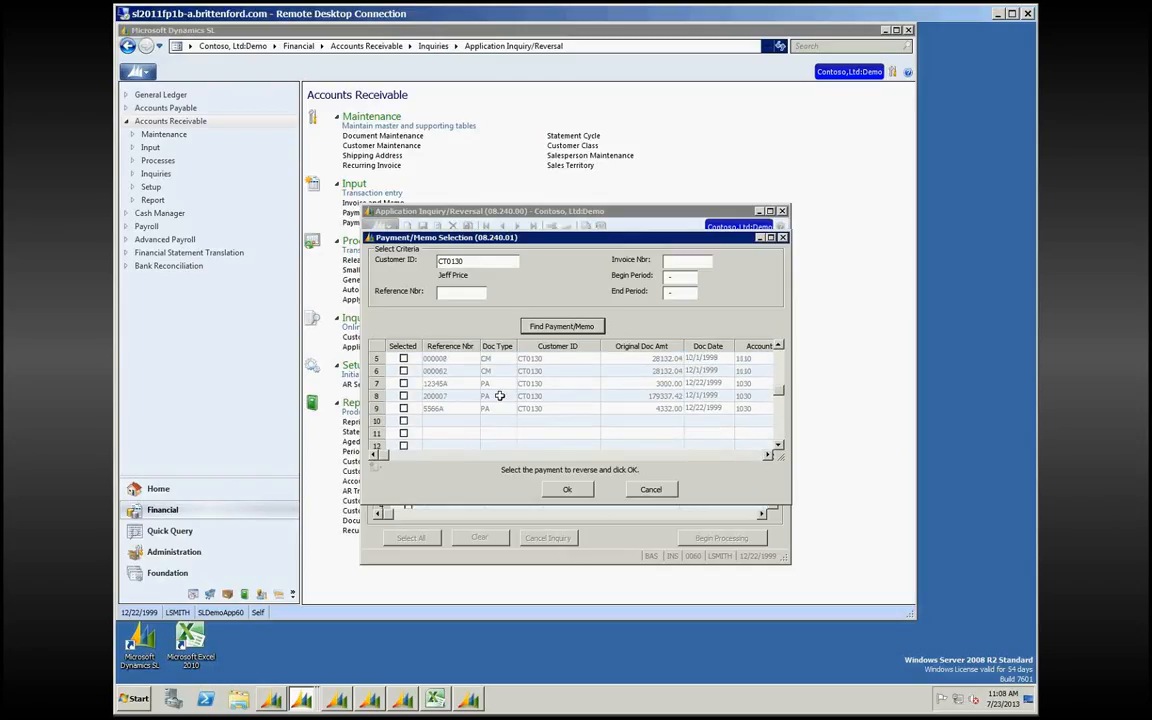
{"action": "left_click", "coordinate": [403, 383]}
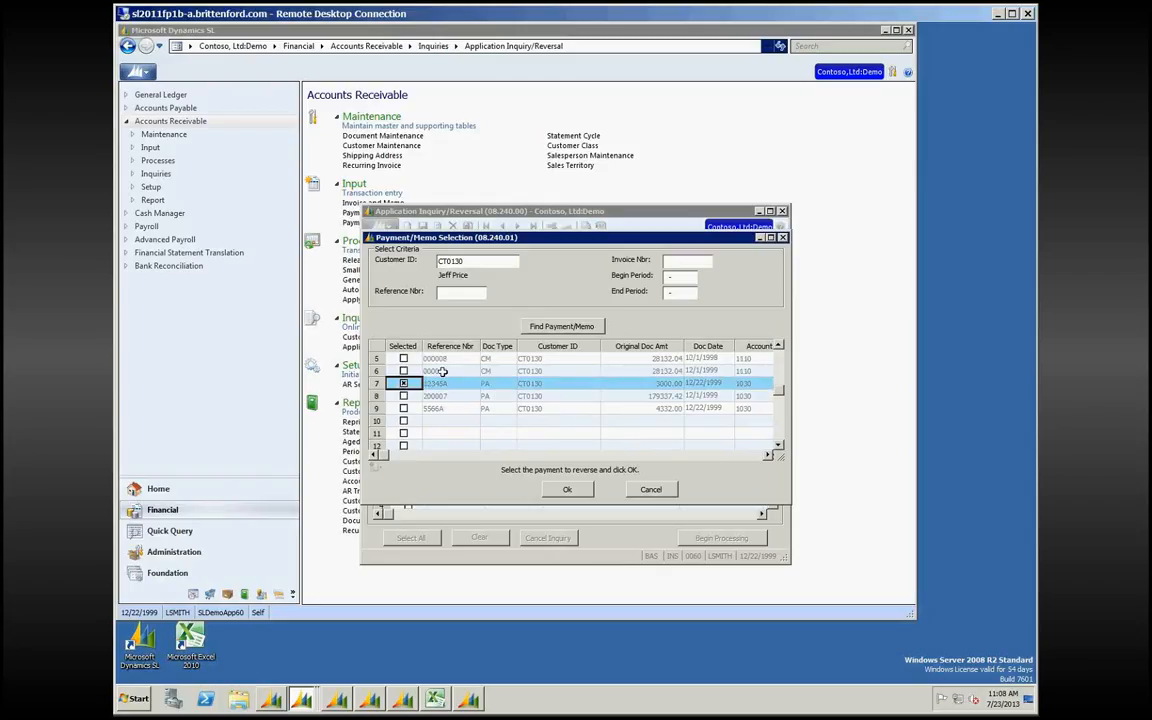
{"action": "left_click", "coordinate": [568, 489]}
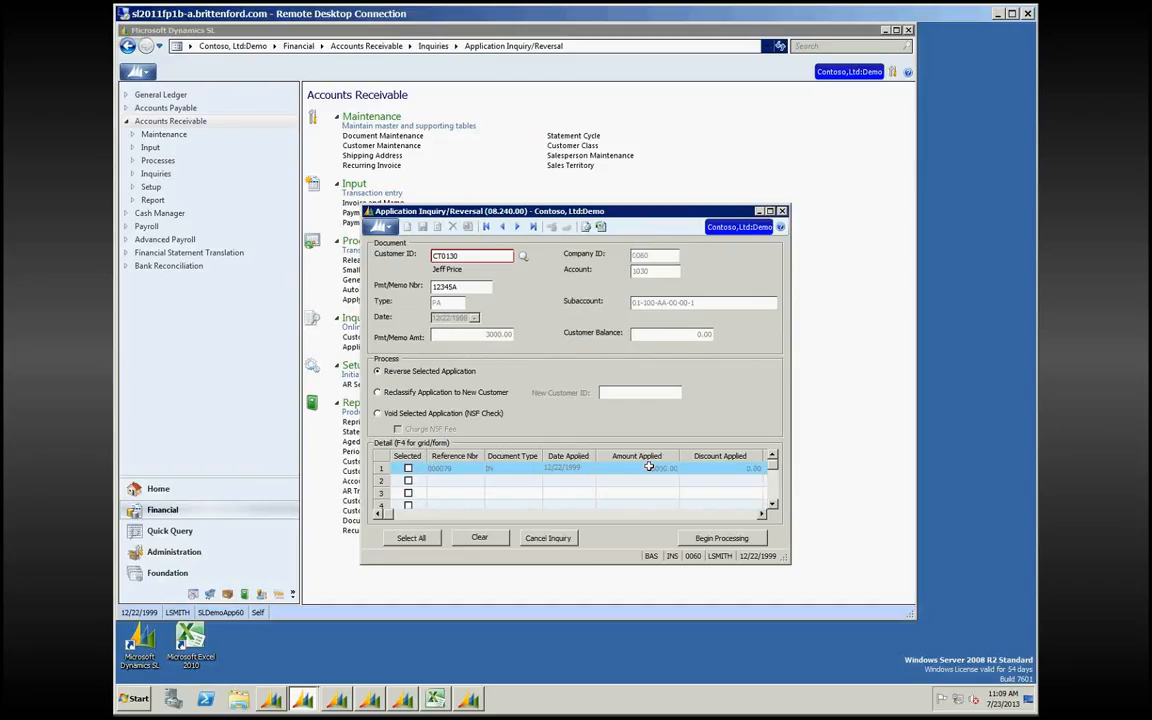
{"action": "left_click", "coordinate": [770, 211]}
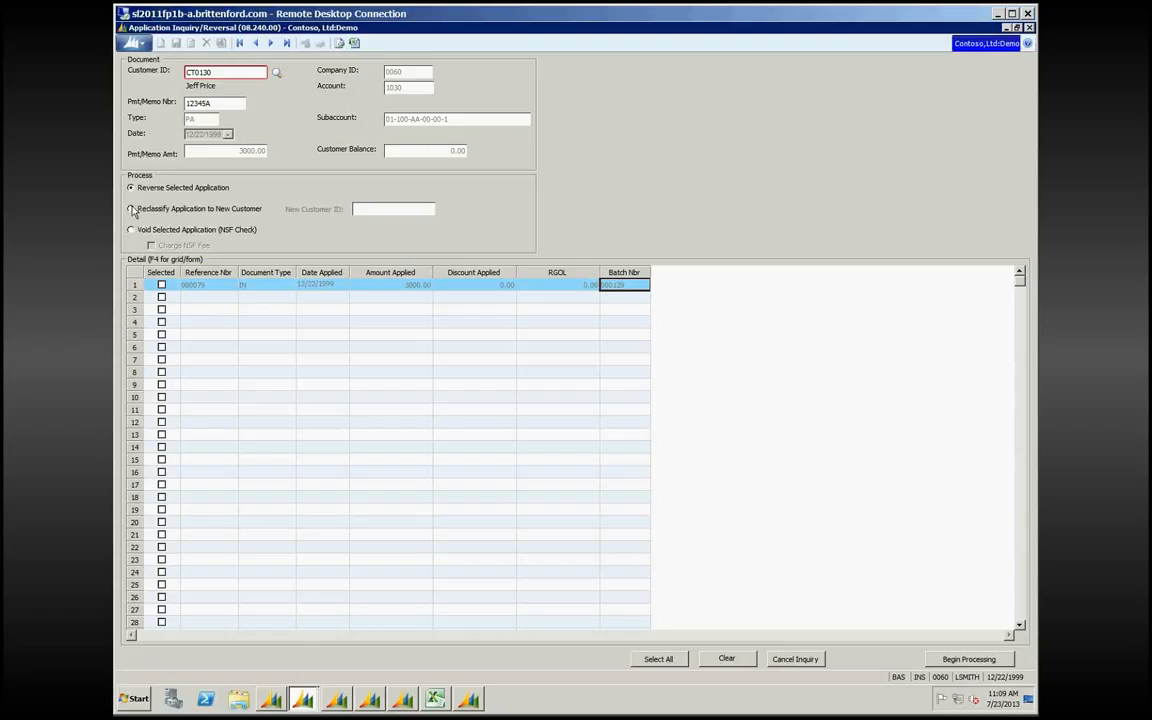
Step: Set the process to Reclassify Application to New Customer and choose the new customer by searching the customer list names for the surname
{"action": "left_click", "coordinate": [131, 209]}
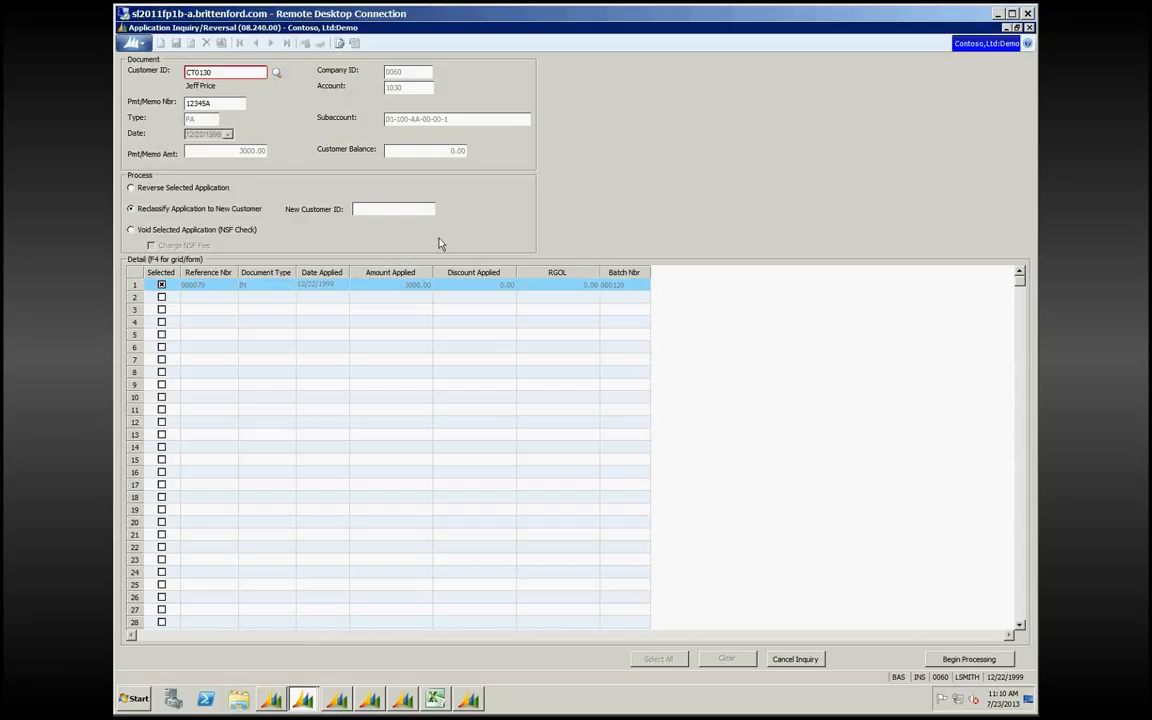
{"action": "left_click", "coordinate": [396, 210]}
{"action": "key", "text": "F3"}
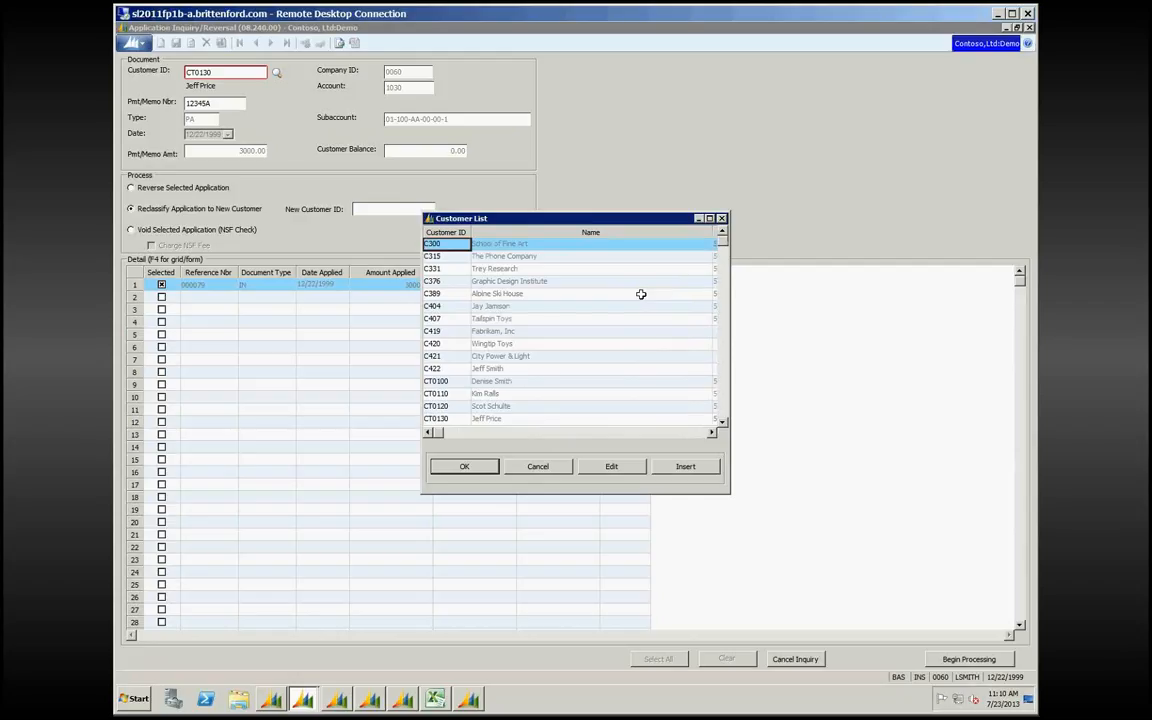
{"action": "left_click", "coordinate": [540, 234]}
{"action": "type", "text": "smi"}
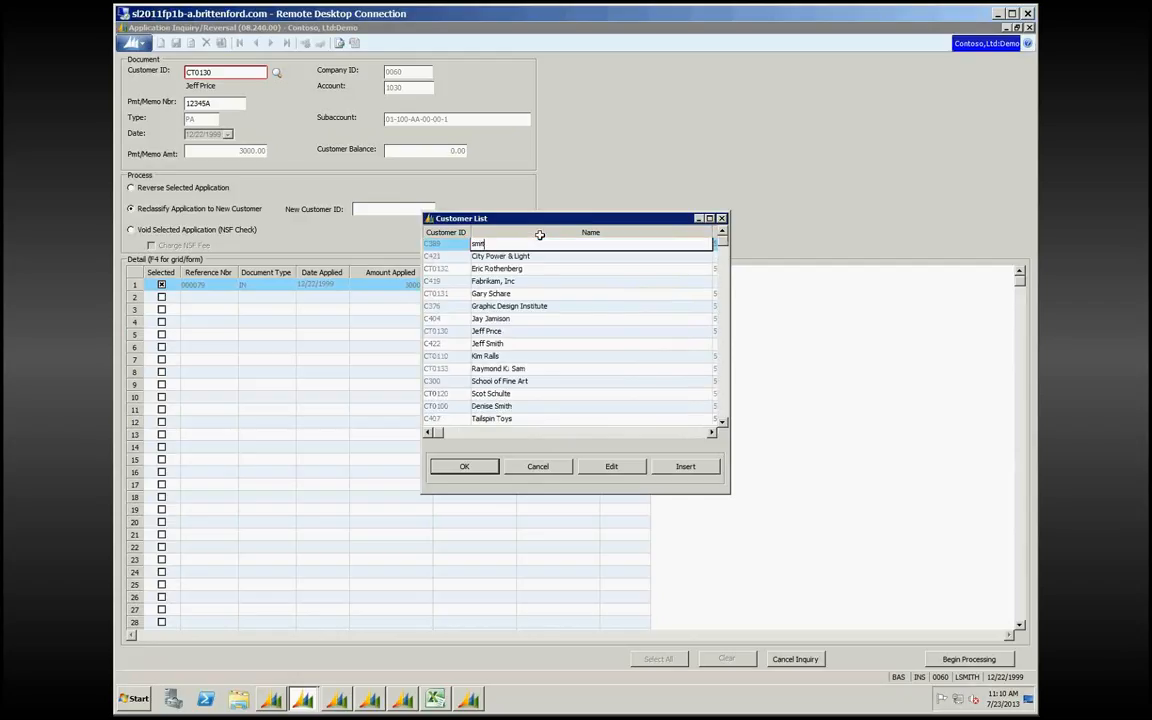
{"action": "type", "text": "th"}
{"action": "key", "text": "Return"}
{"action": "key", "text": "Return"}
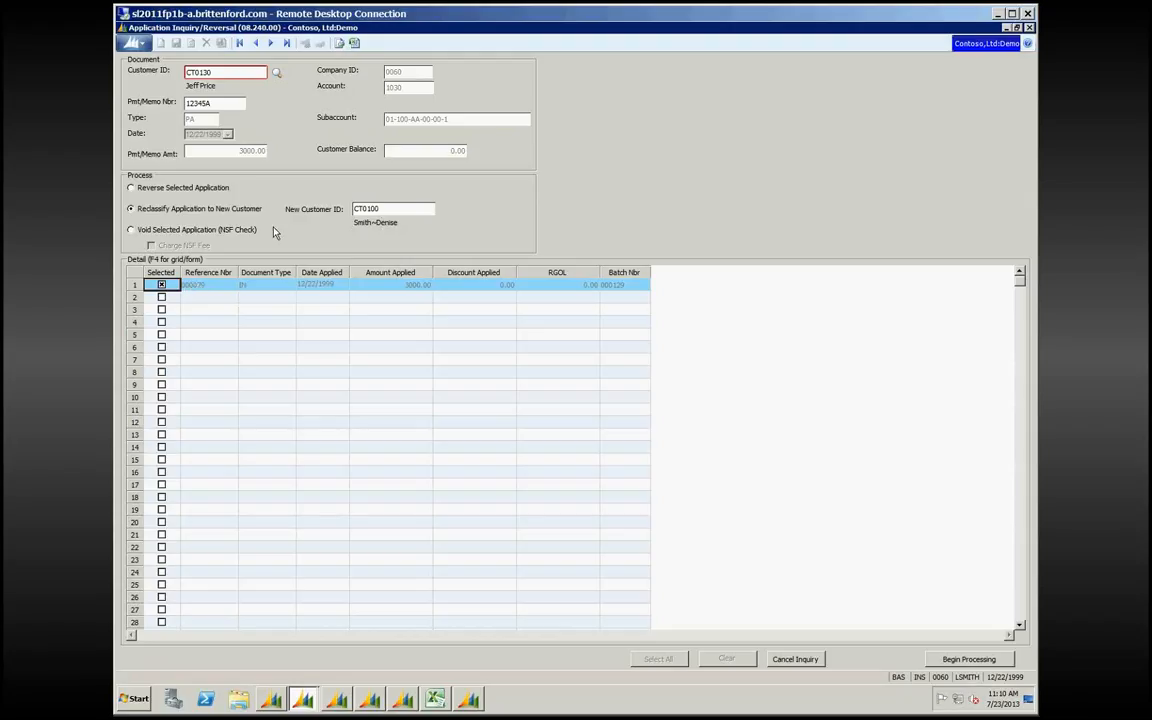
Step: Try to clear the New Customer ID and leave the reclassify option
{"action": "double_click", "coordinate": [390, 208]}
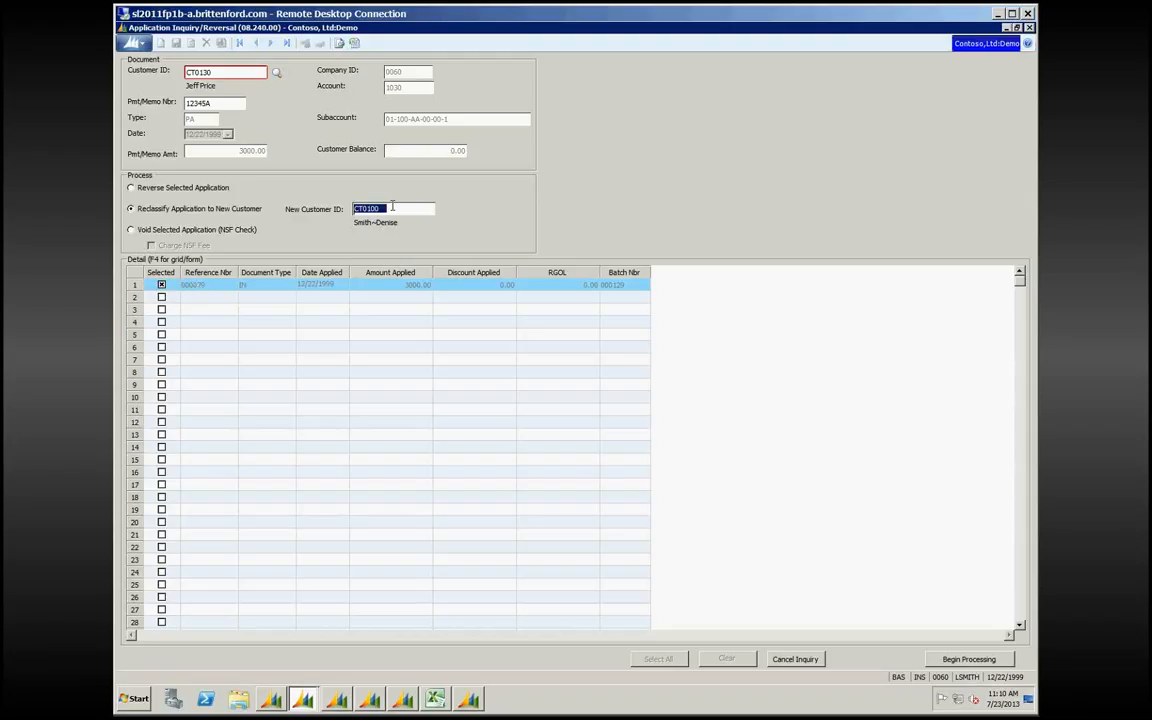
{"action": "key", "text": "BackSpace"}
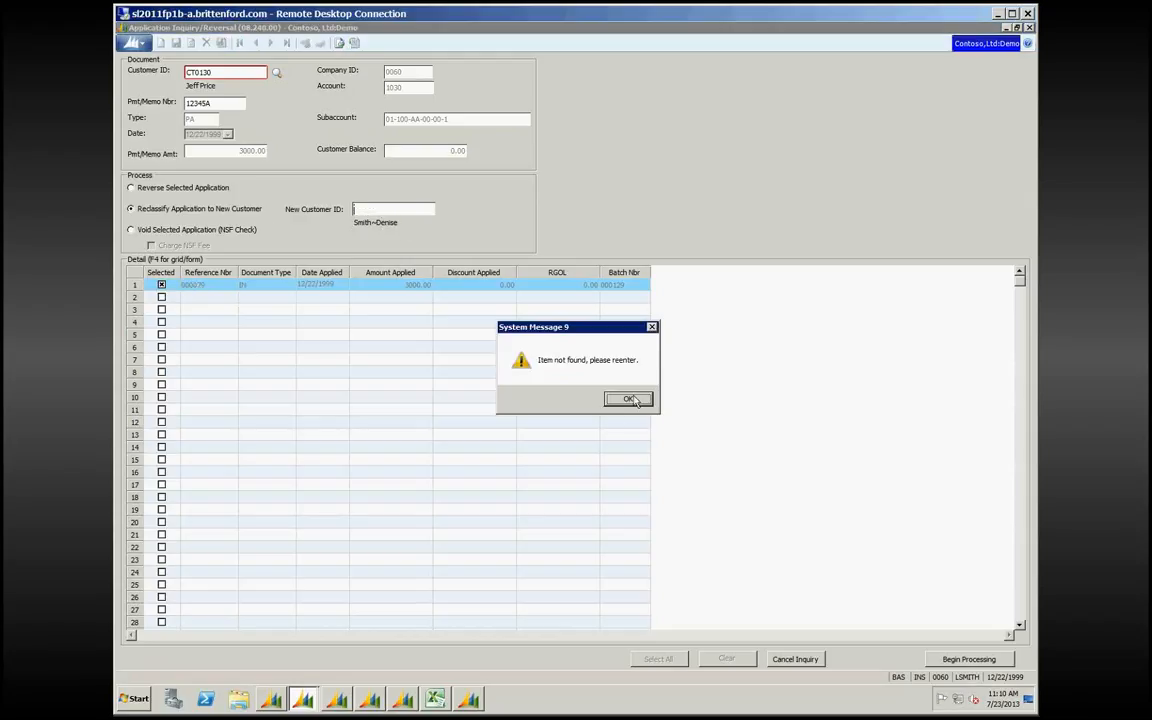
{"action": "left_click", "coordinate": [630, 398]}
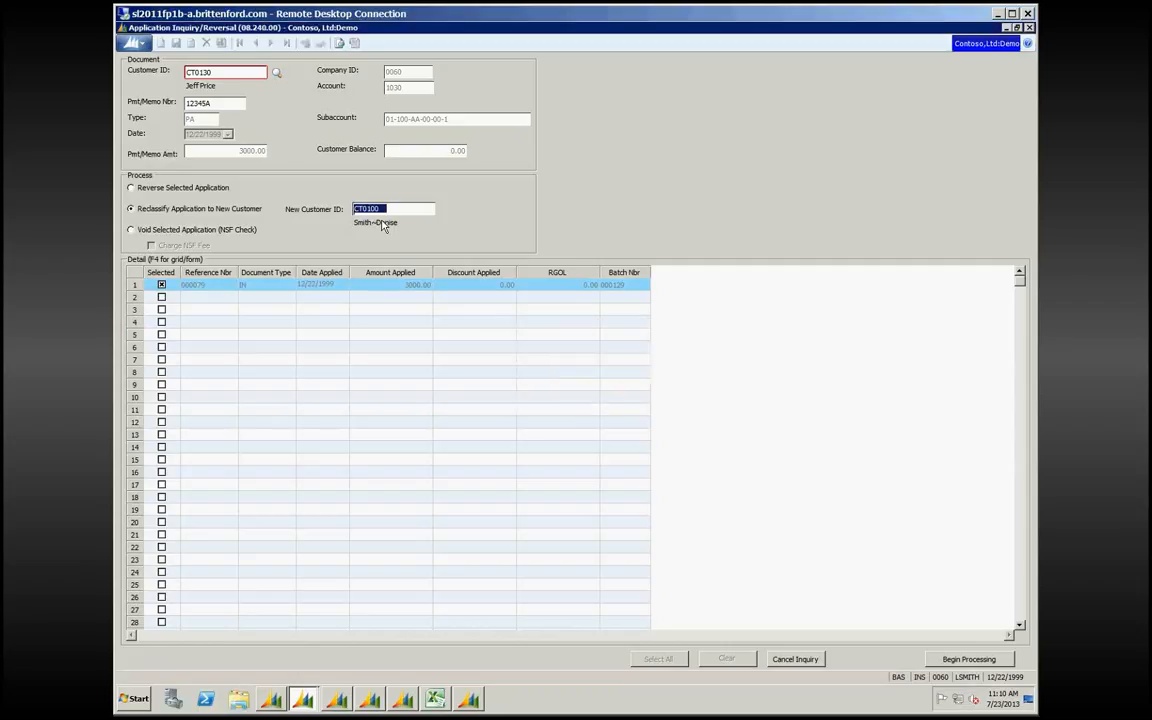
{"action": "key", "text": "BackSpace"}
{"action": "left_click", "coordinate": [131, 231]}
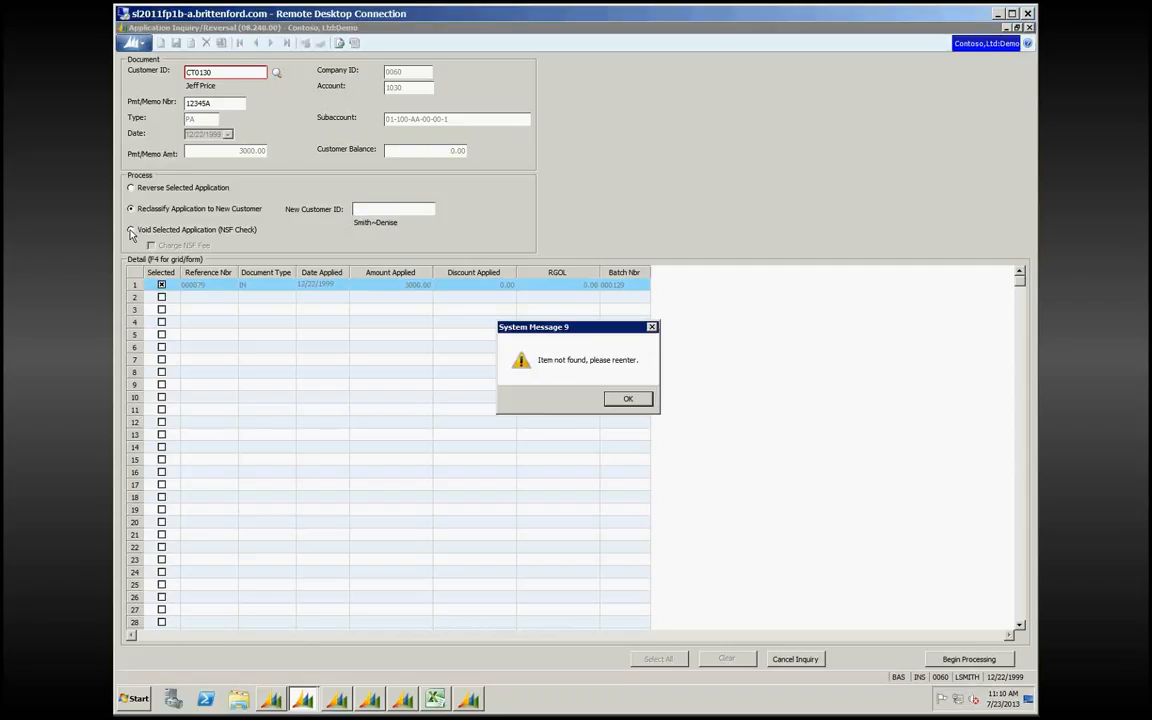
{"action": "left_click", "coordinate": [627, 398]}
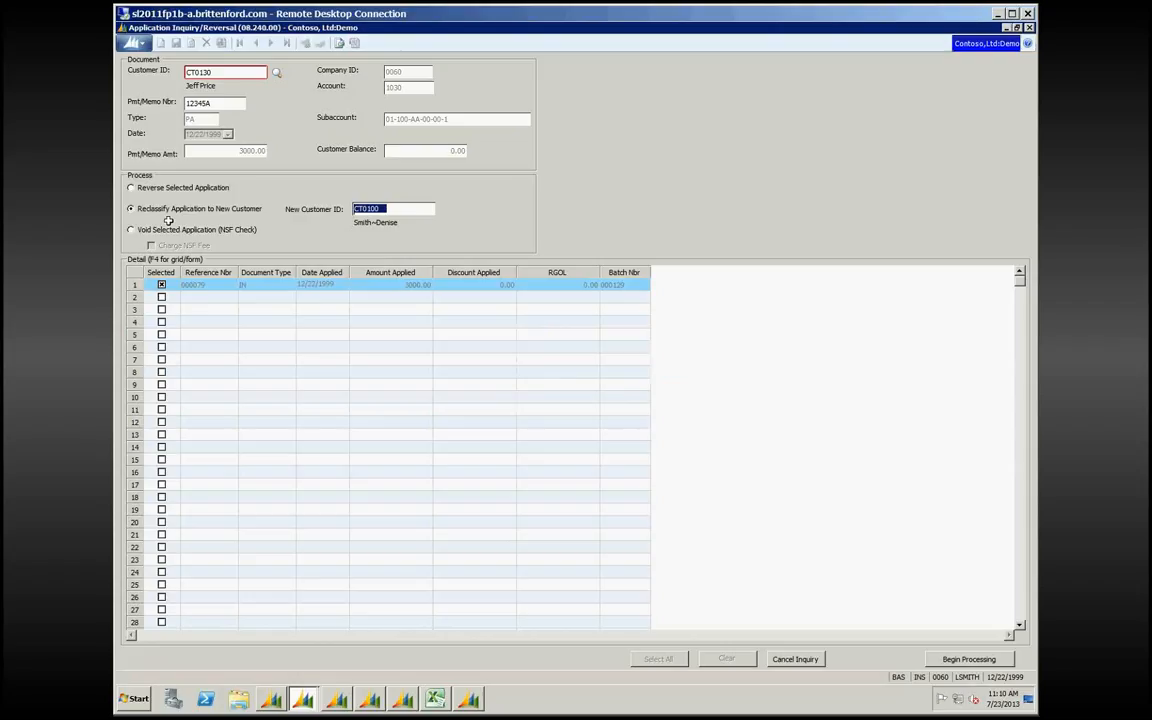
Step: Process the payment with Void Selected Application (NSF Check), without an NSF fee, and close the Application Inquiry/Reversal screen
{"action": "left_click", "coordinate": [130, 231]}
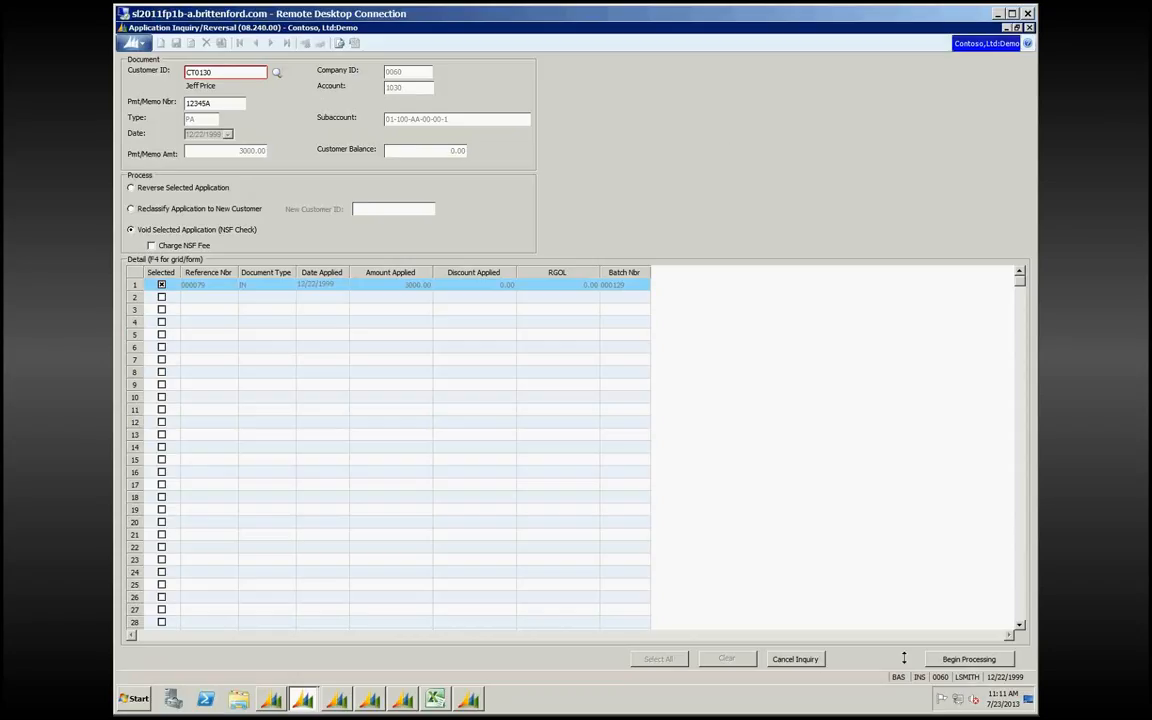
{"action": "left_click", "coordinate": [968, 661]}
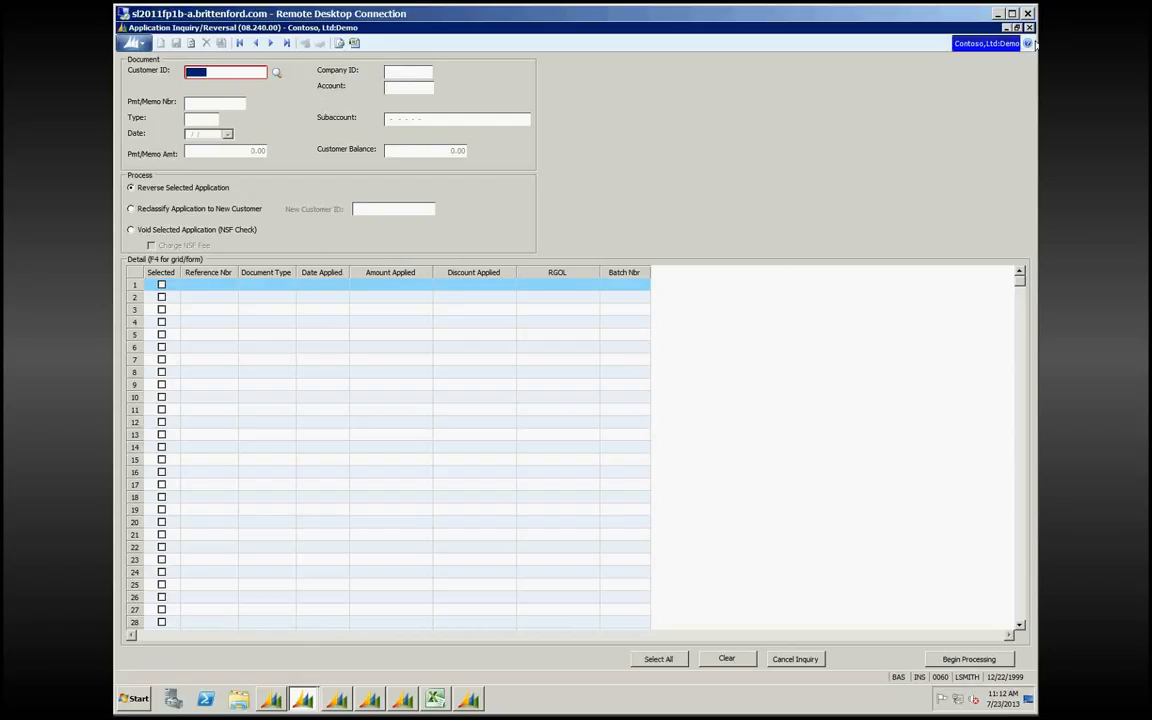
{"action": "left_click", "coordinate": [1029, 28]}
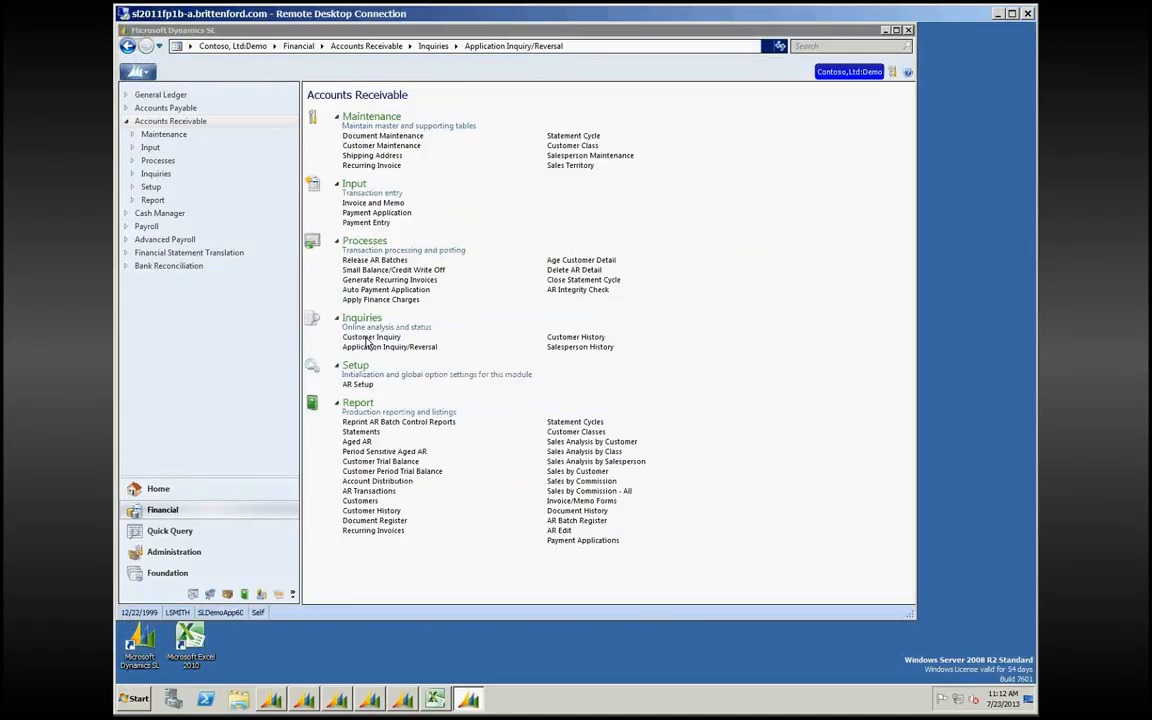
Step: Open Customer Inquiry and use Find Customer to search Accounts Receivable for documents with period to post 11-1999
{"action": "left_click", "coordinate": [366, 337]}
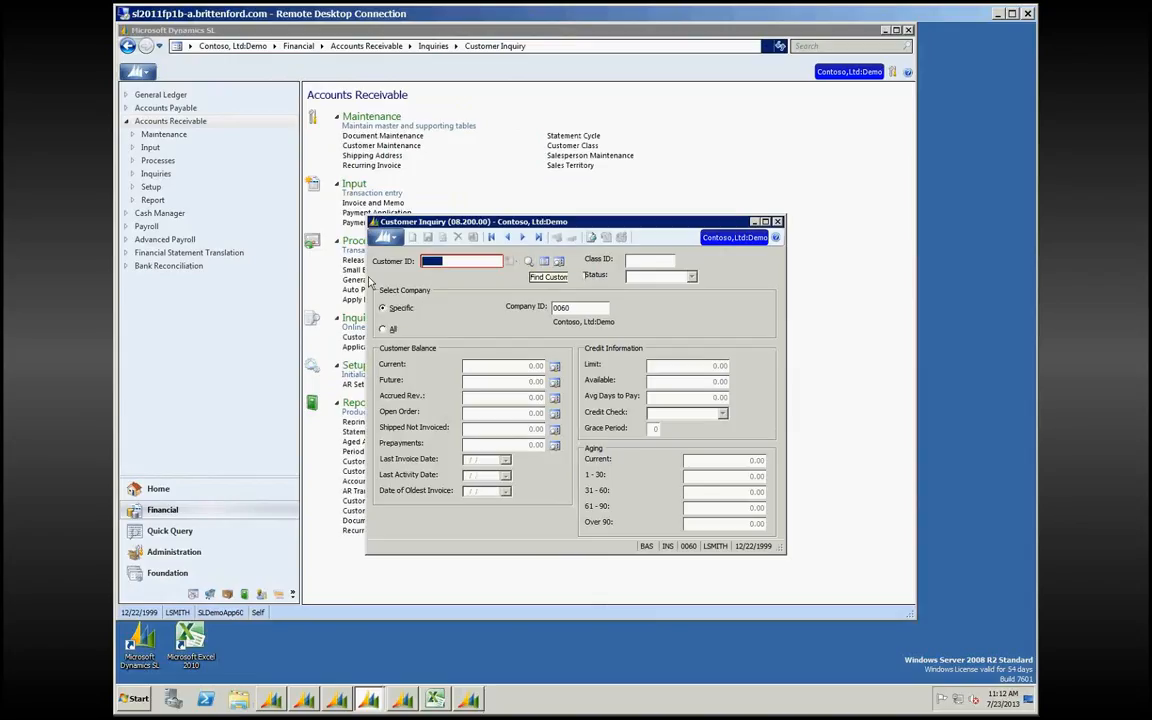
{"action": "left_click_drag", "start_coordinate": [480, 221], "coordinate": [567, 230]}
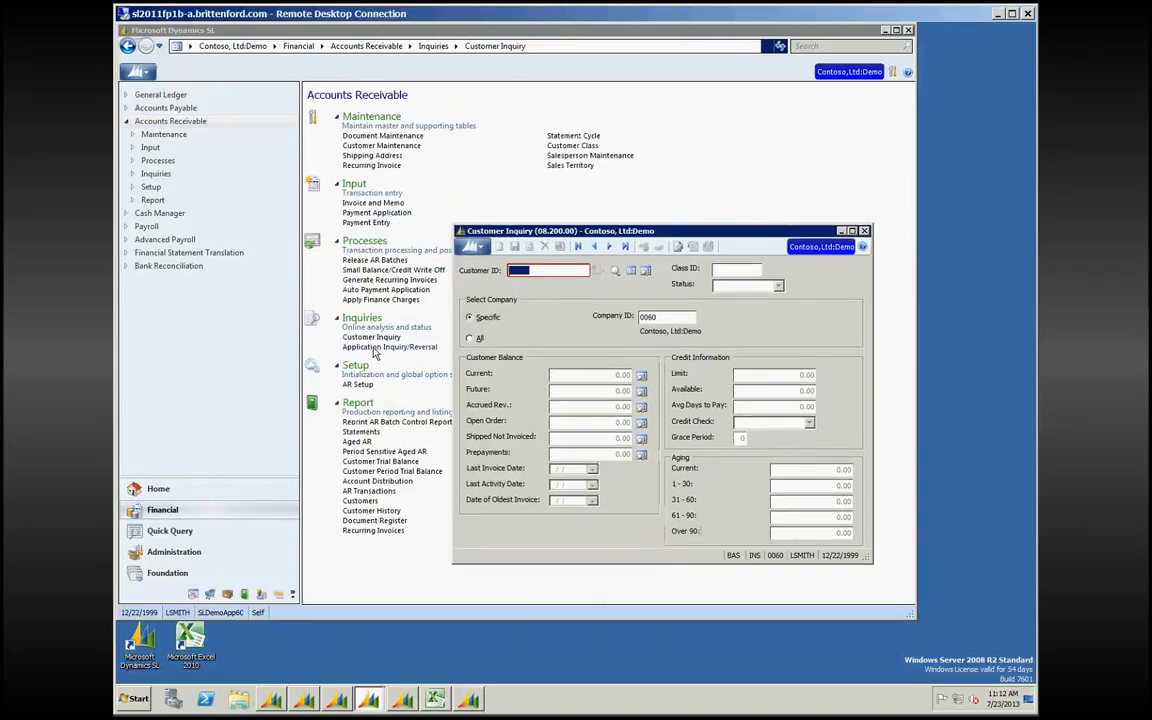
{"action": "left_click", "coordinate": [615, 271]}
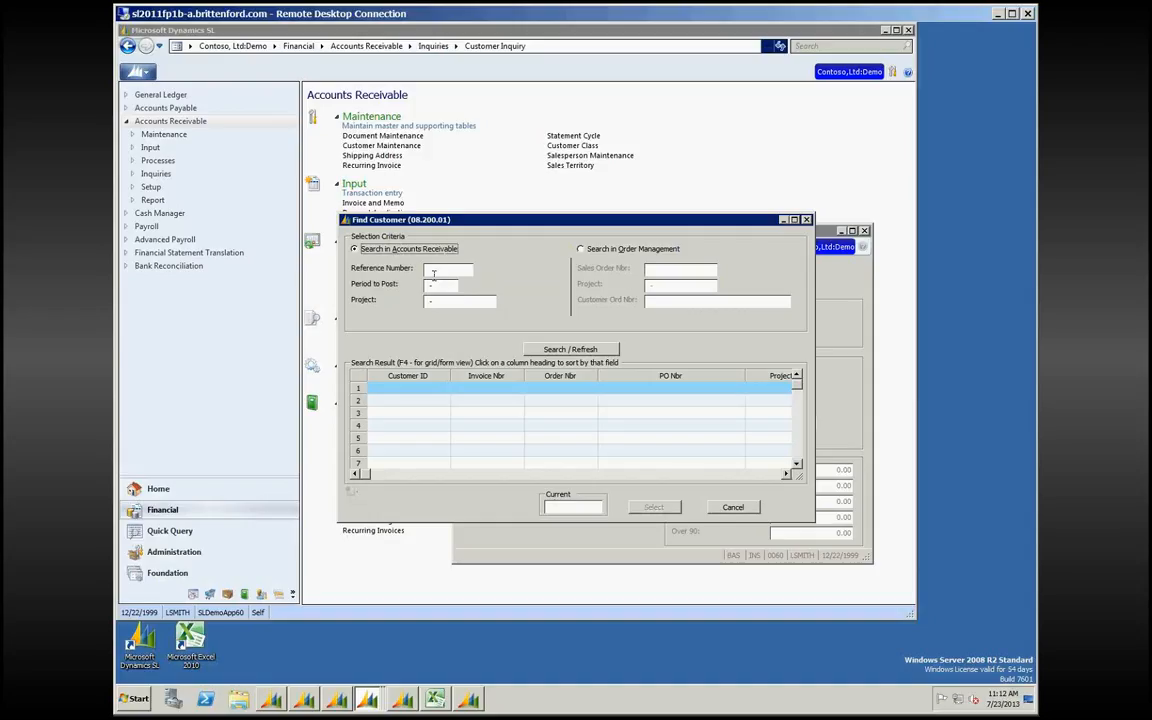
{"action": "left_click", "coordinate": [433, 272]}
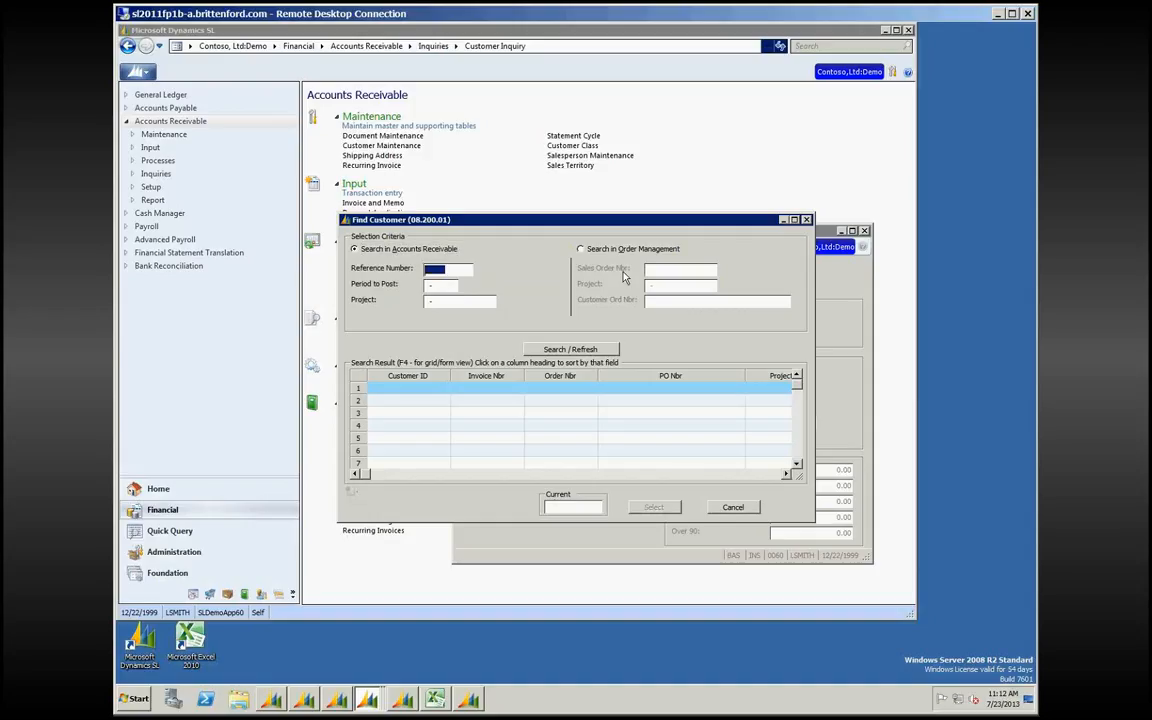
{"action": "key", "text": "Tab"}
{"action": "type", "text": "11-1999"}
{"action": "key", "text": "Tab"}
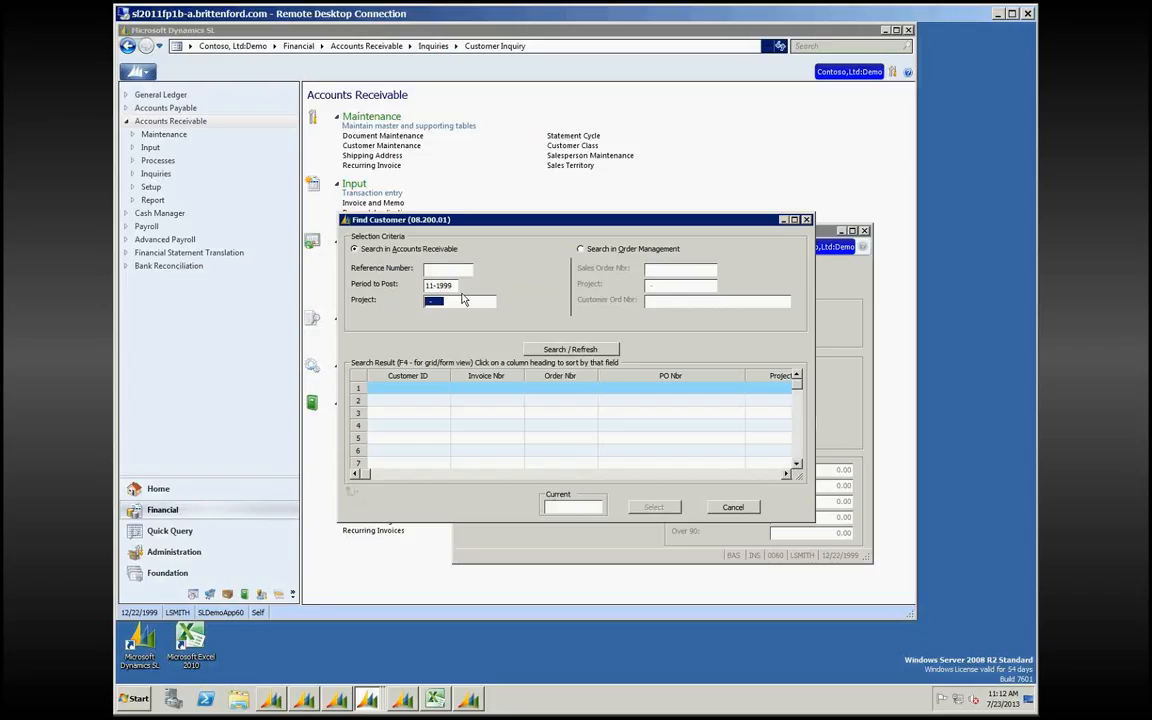
{"action": "key", "text": "Tab"}
{"action": "key", "text": "Return"}
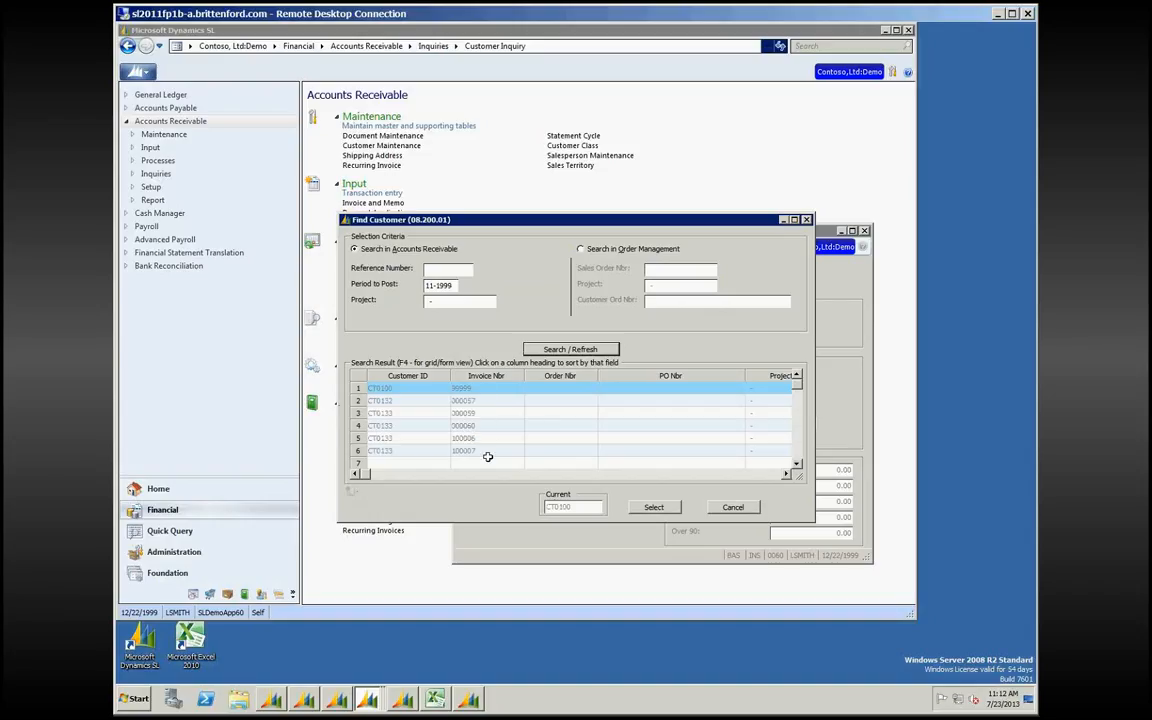
Step: Search Find Customer by reference number 000085 with the period to post left blank, and select the matching row
{"action": "left_click", "coordinate": [437, 268]}
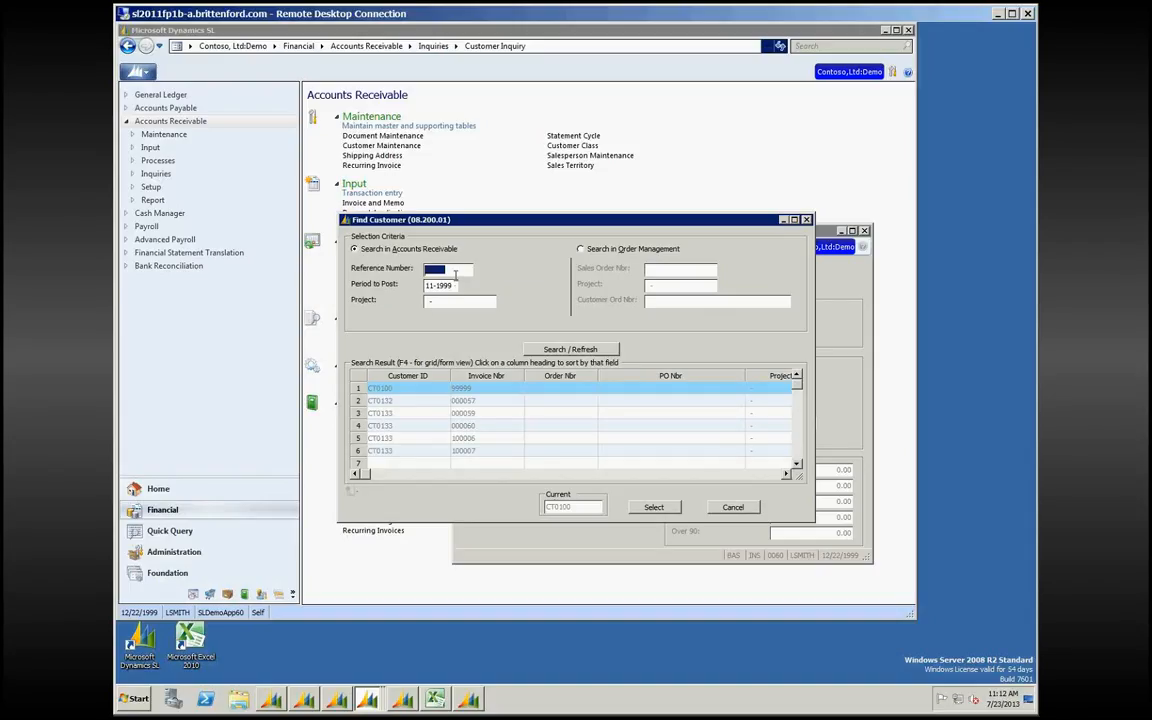
{"action": "type", "text": "000085"}
{"action": "key", "text": "Tab"}
{"action": "key", "text": "Tab"}
{"action": "key", "text": "Tab"}
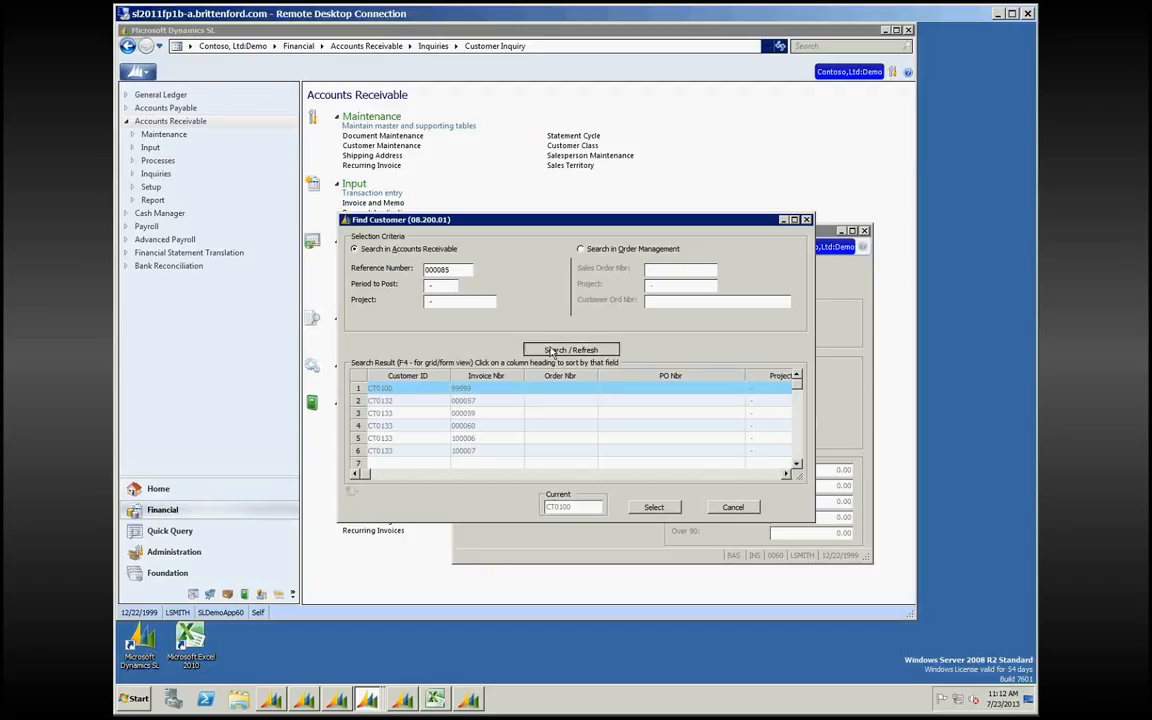
{"action": "key", "text": "Return"}
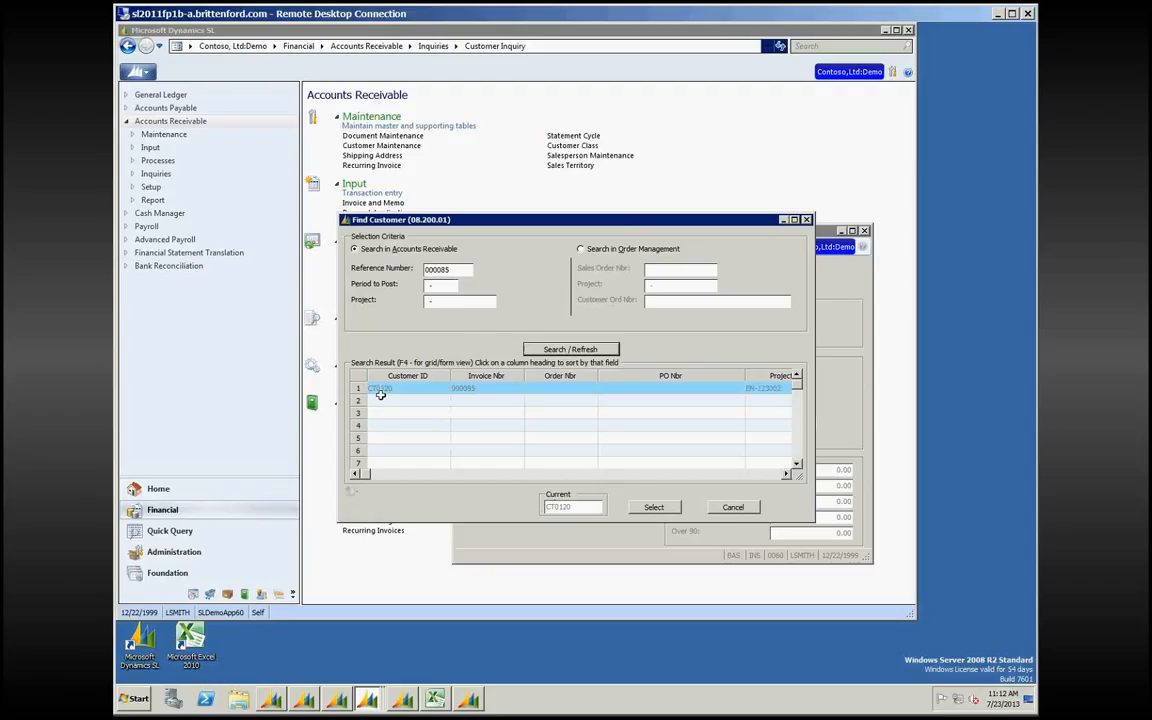
{"action": "left_click", "coordinate": [380, 394]}
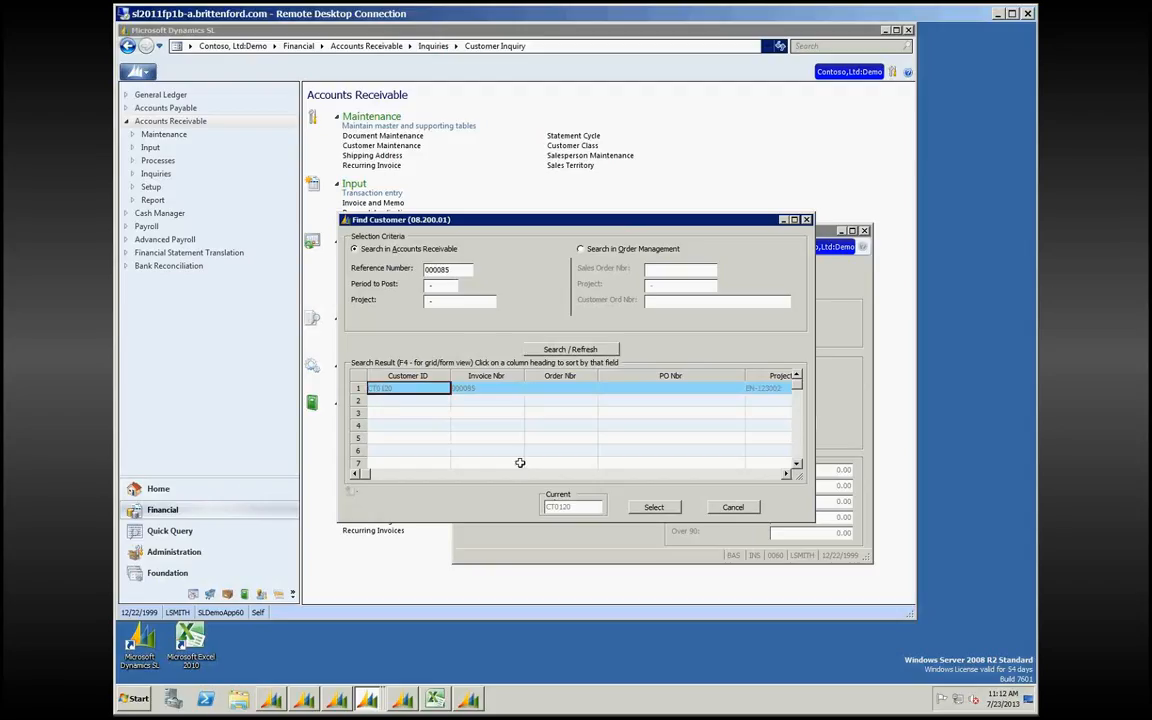
Step: Load the found customer into Customer Inquiry, open its Customer Maintenance record, and view the Customer Activity list at full size
{"action": "left_click", "coordinate": [640, 508]}
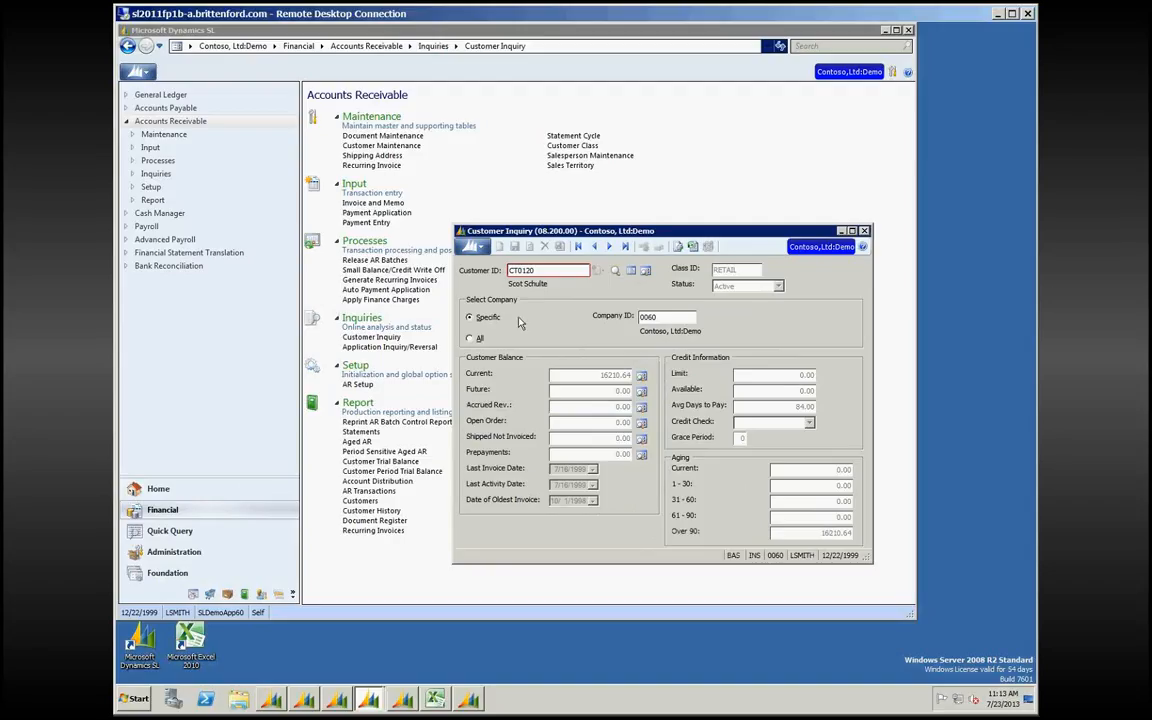
{"action": "left_click", "coordinate": [631, 271]}
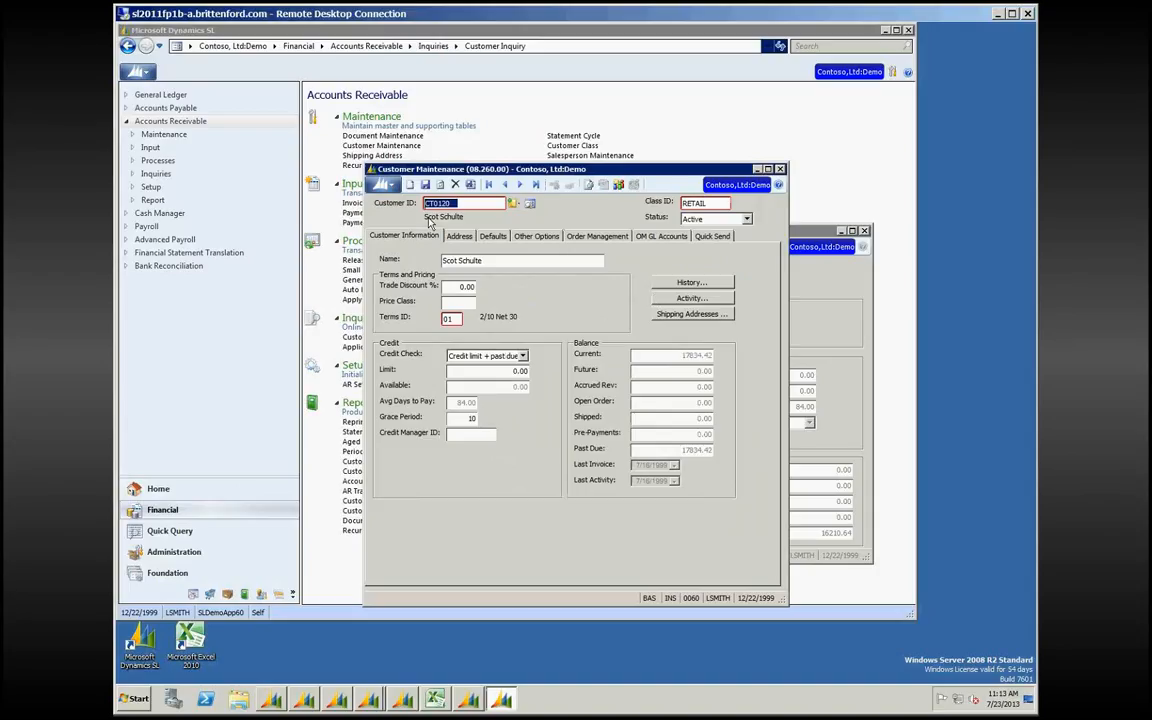
{"action": "left_click", "coordinate": [691, 298]}
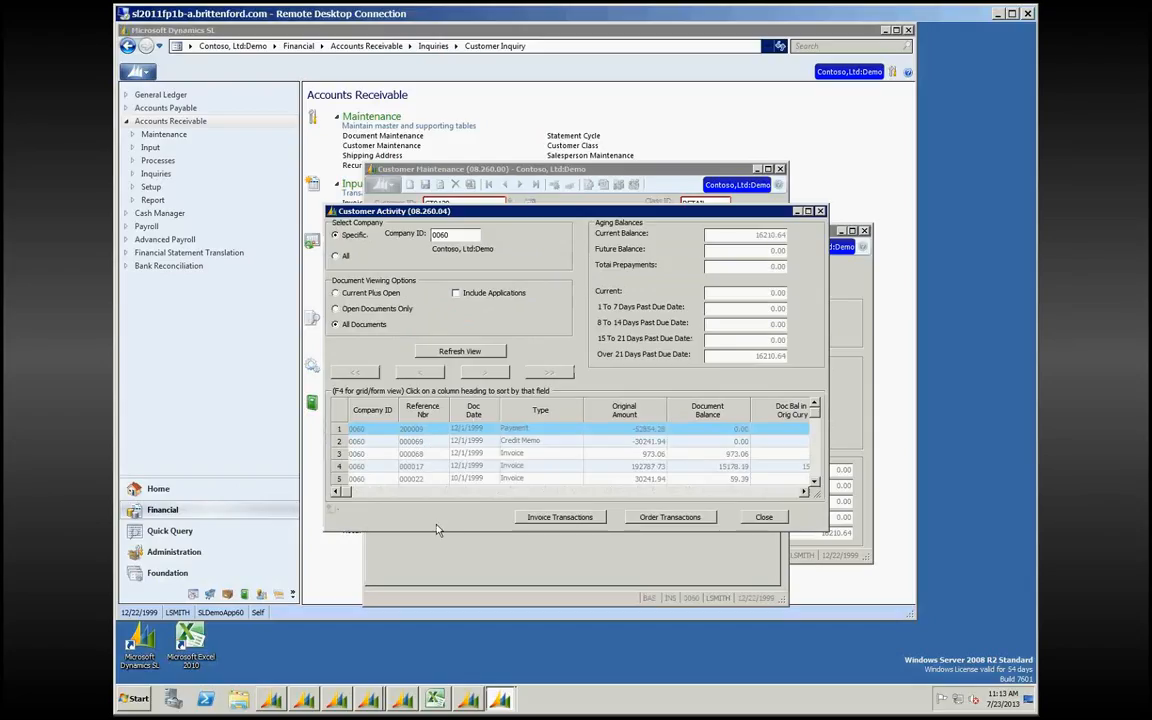
{"action": "left_click", "coordinate": [808, 211]}
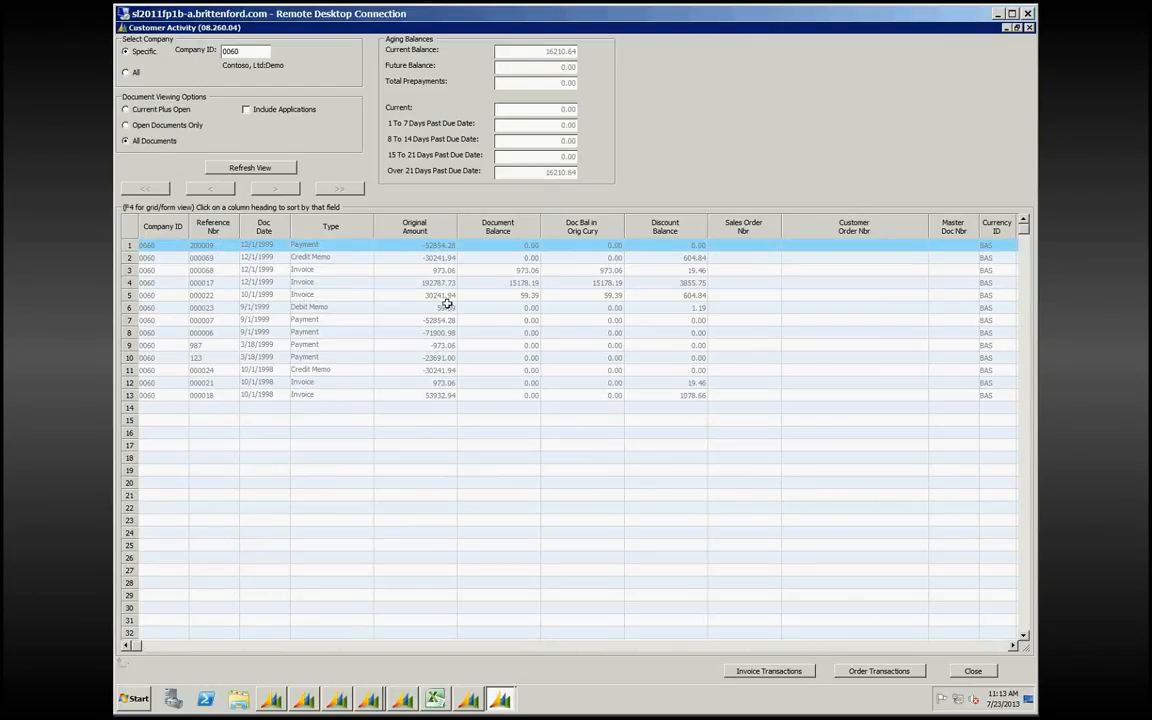
Step: View the invoice transactions for invoice 000017, and close all customer screens back to the Accounts Receivable overview
{"action": "left_click", "coordinate": [213, 283]}
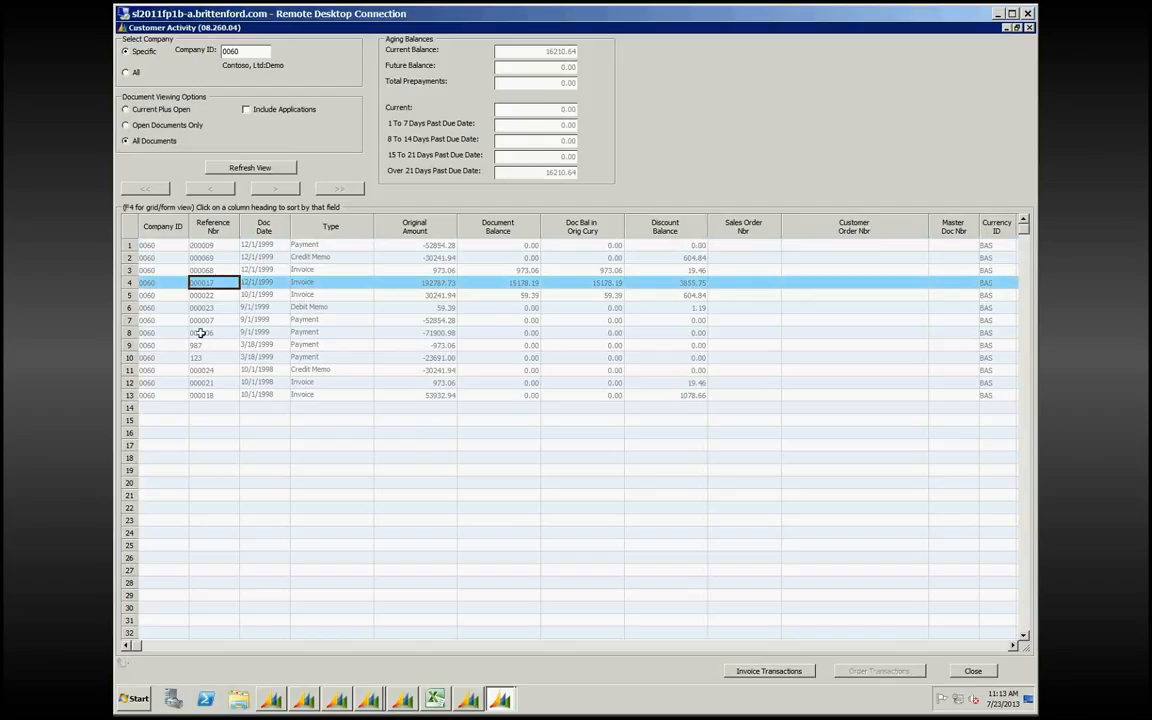
{"action": "left_click", "coordinate": [769, 671]}
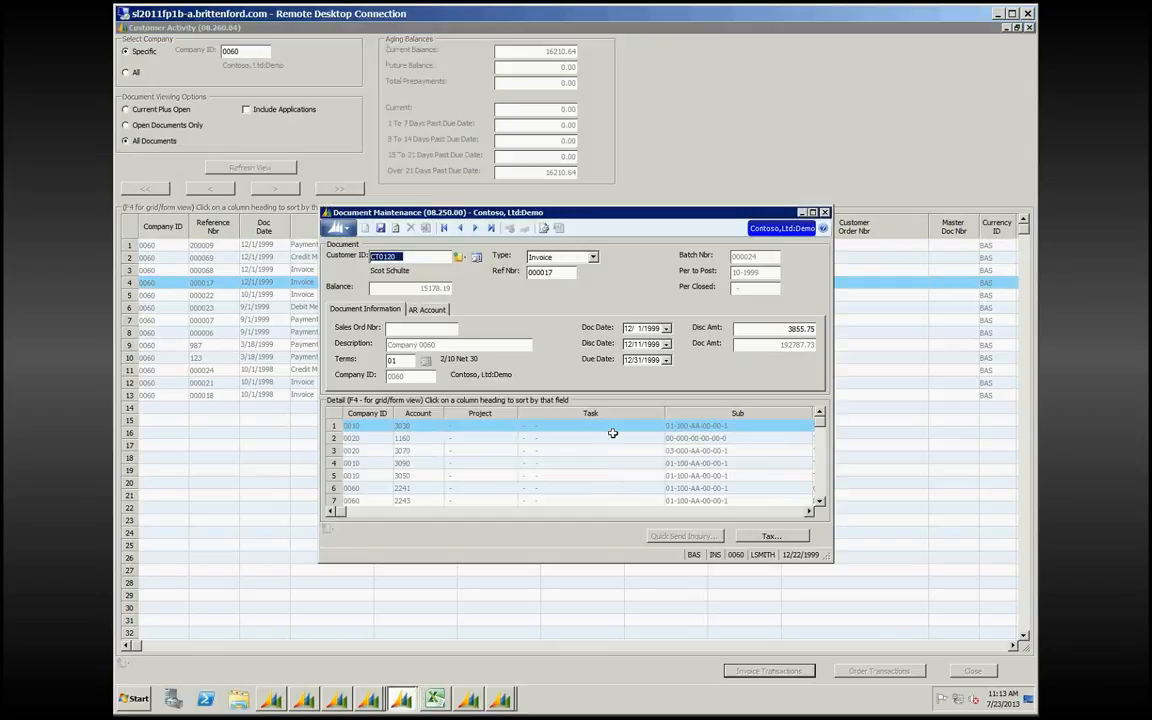
{"action": "left_click", "coordinate": [824, 212]}
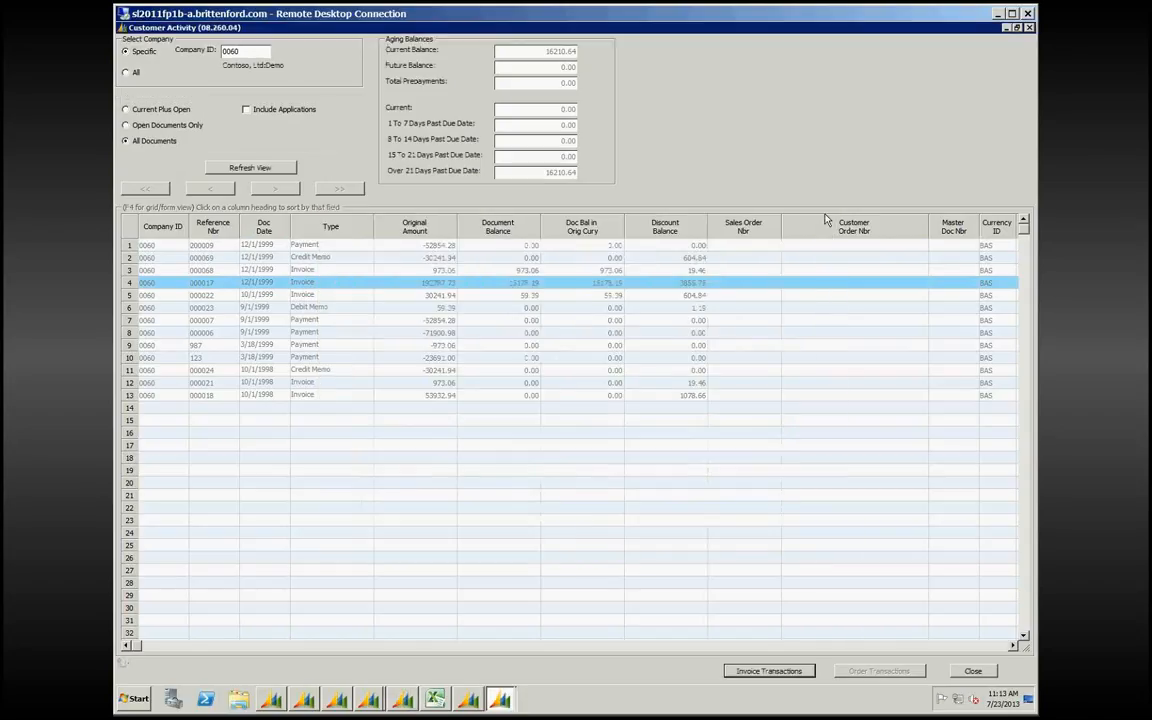
{"action": "left_click", "coordinate": [1029, 27]}
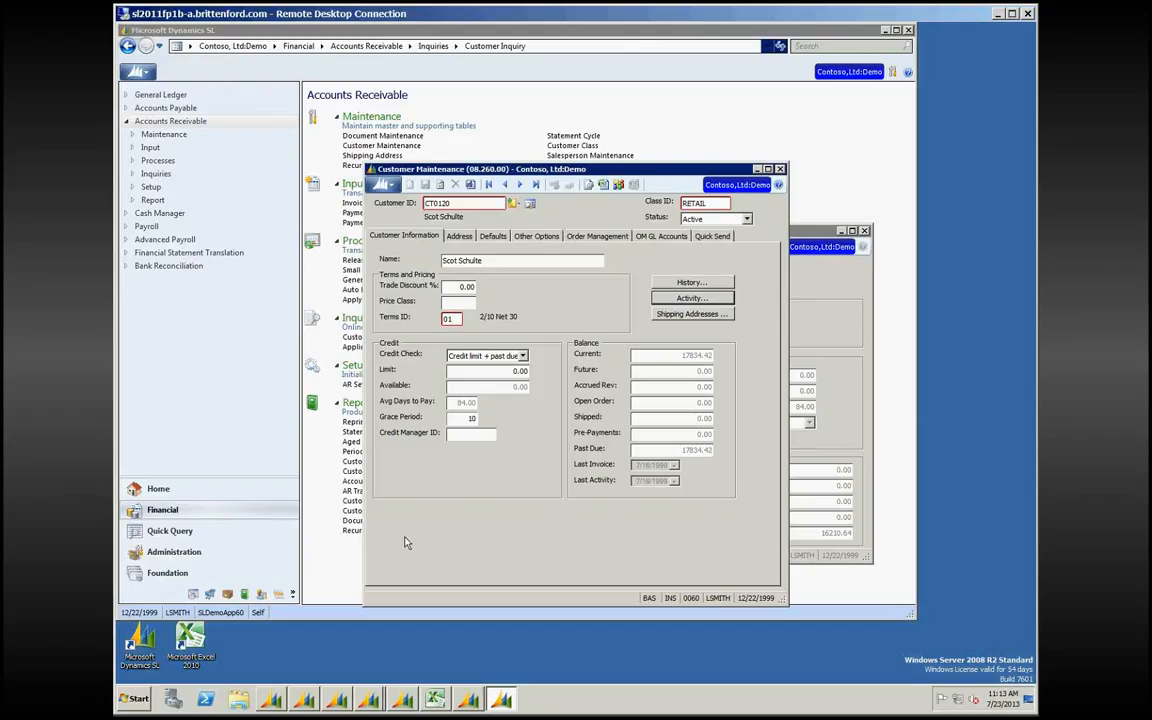
{"action": "left_click", "coordinate": [687, 222]}
{"action": "key", "text": "Escape"}
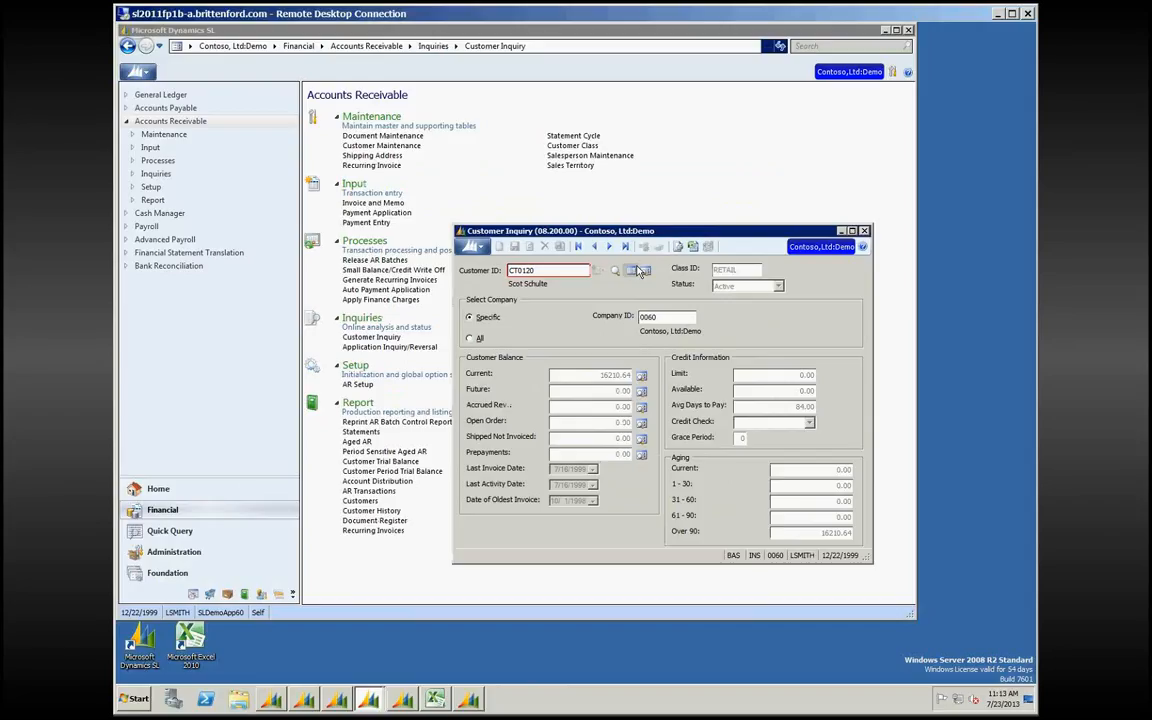
{"action": "left_click", "coordinate": [866, 232]}
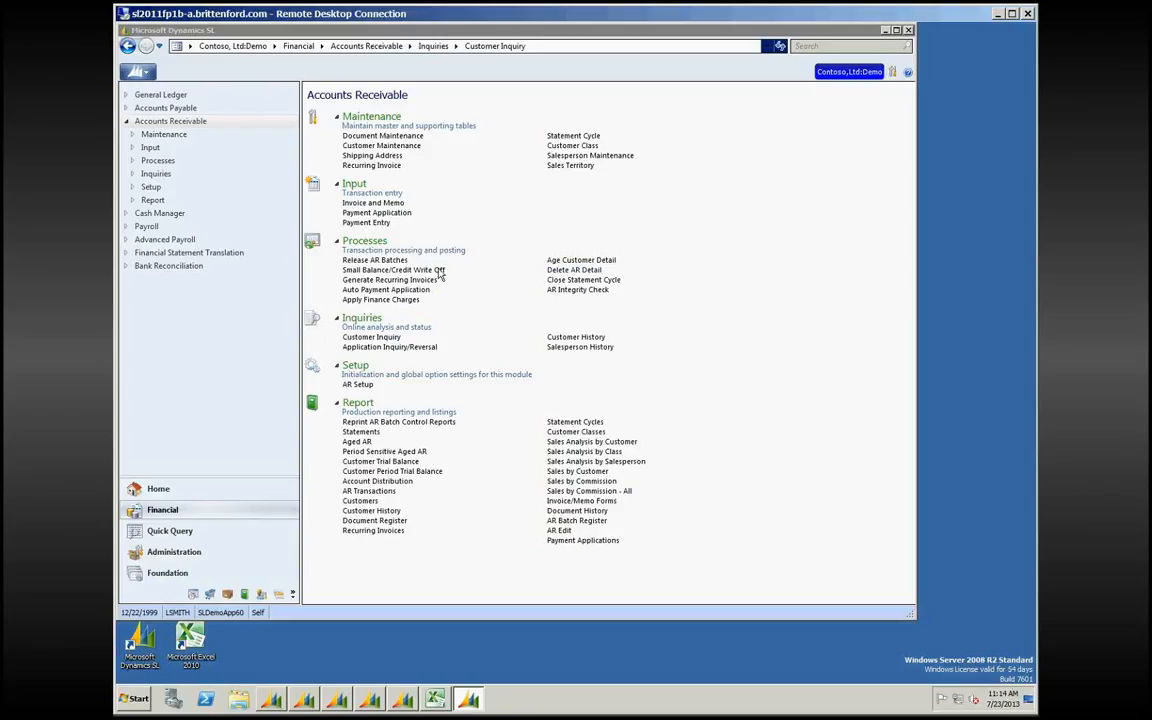
Step: Open Small Balance/Credit Write Off and find Small Balance documents with a write-off limit of 100.00
{"action": "left_click", "coordinate": [372, 271]}
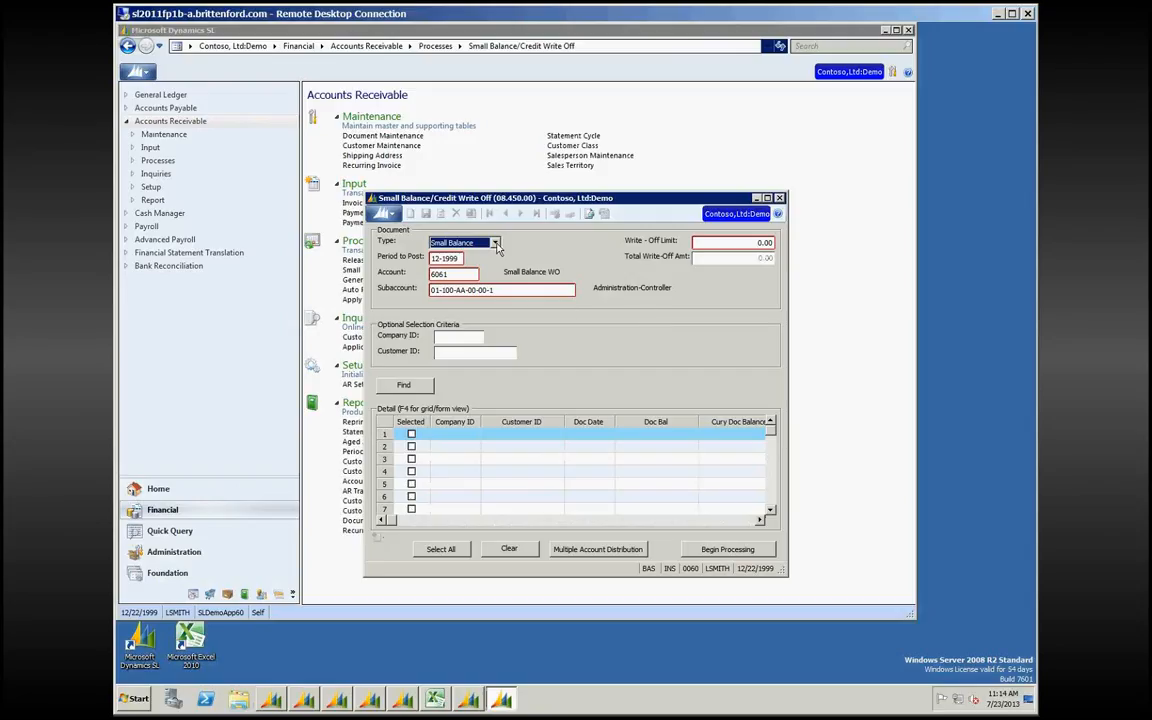
{"action": "left_click", "coordinate": [452, 242]}
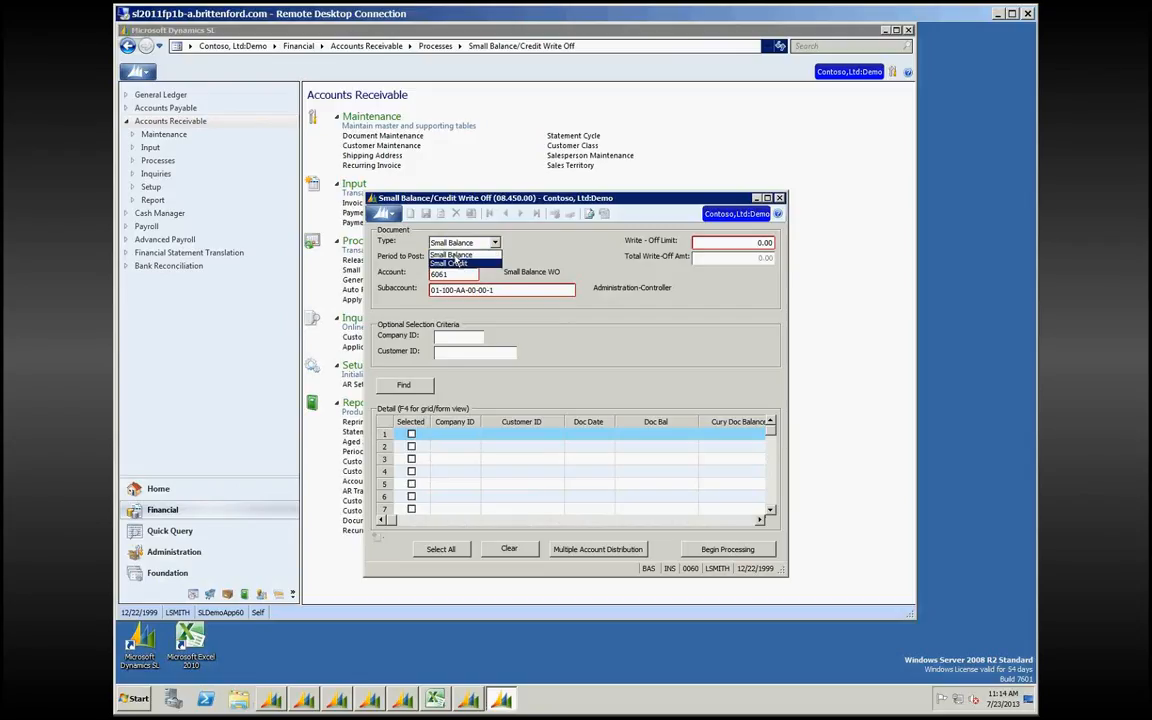
{"action": "left_click", "coordinate": [445, 255]}
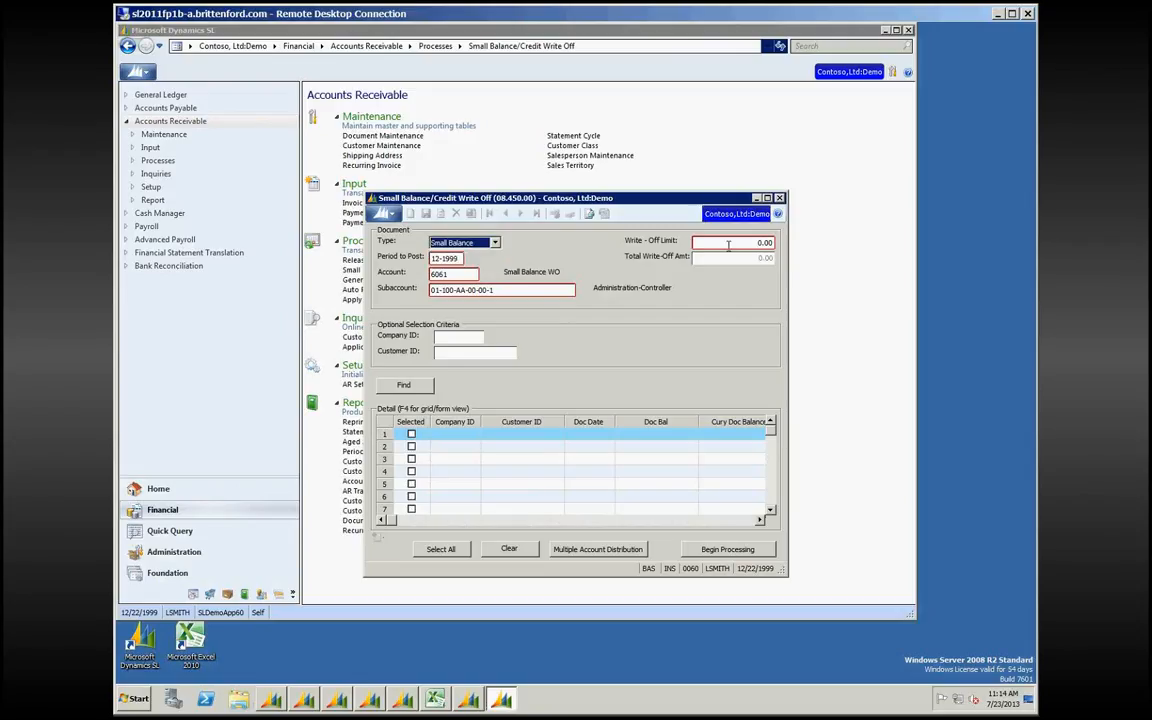
{"action": "left_click", "coordinate": [729, 242]}
{"action": "type", "text": "100"}
{"action": "key", "text": "Tab"}
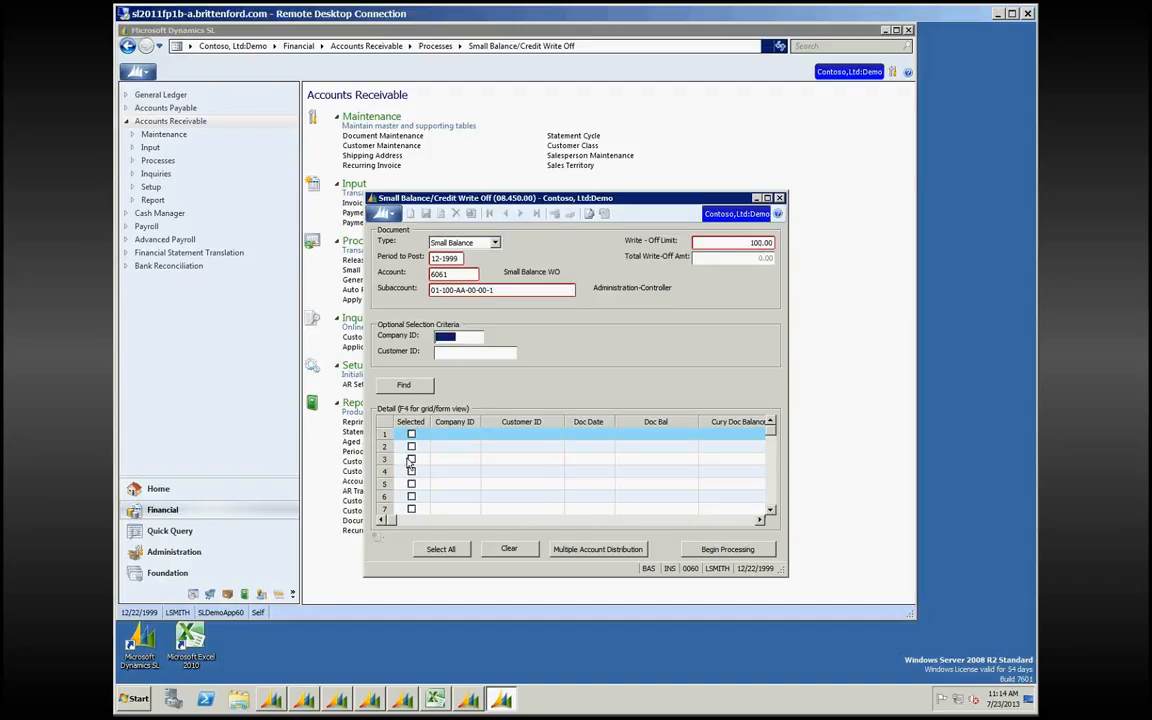
{"action": "left_click", "coordinate": [418, 388]}
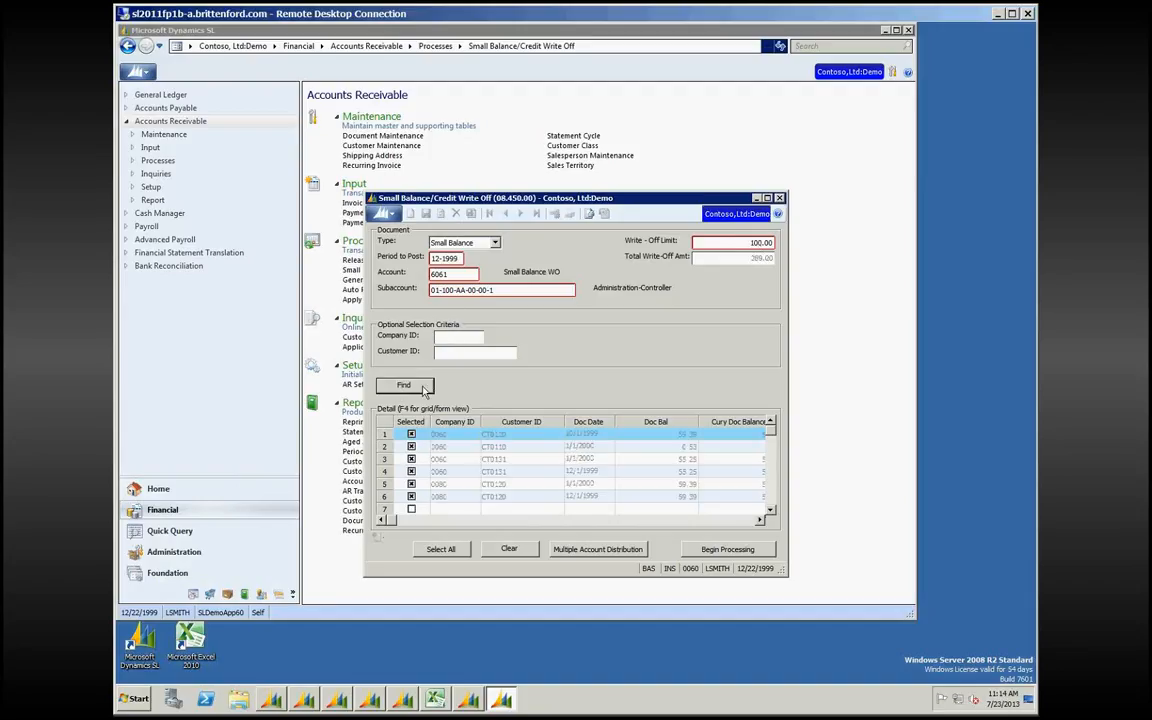
Step: Examine the document balances of the found write-off candidates and narrow the Doc Bal column to reveal more columns
{"action": "left_click_drag", "start_coordinate": [679, 436], "coordinate": [684, 502]}
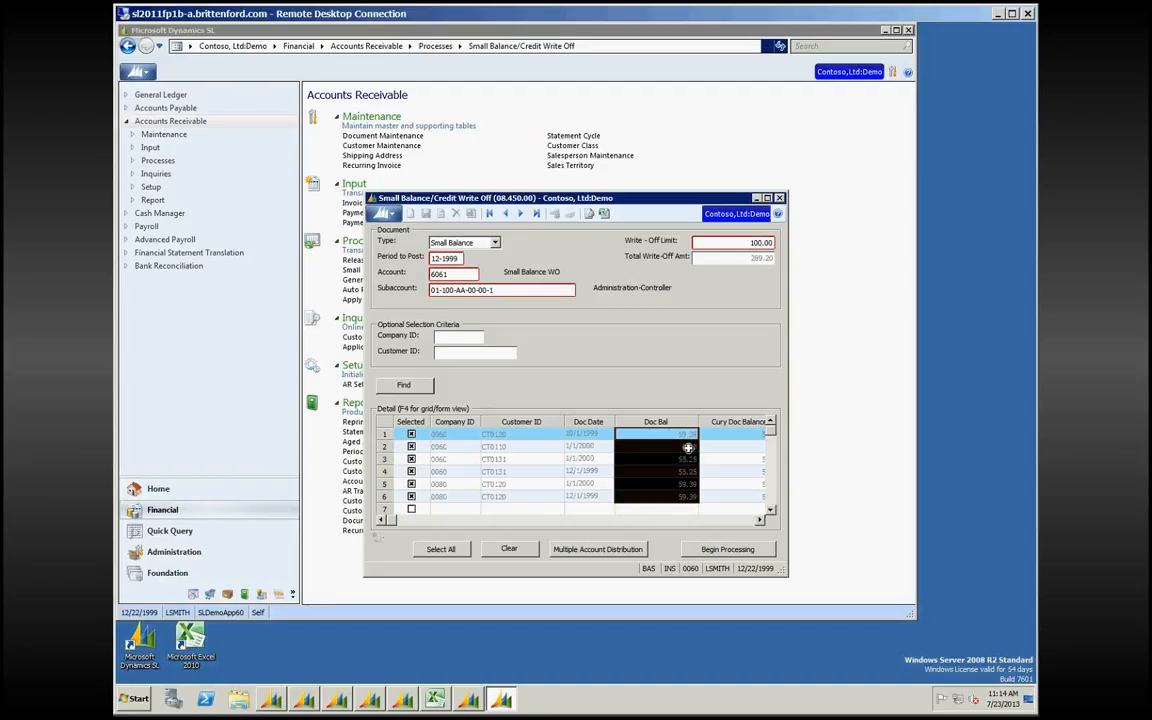
{"action": "key", "text": "Down"}
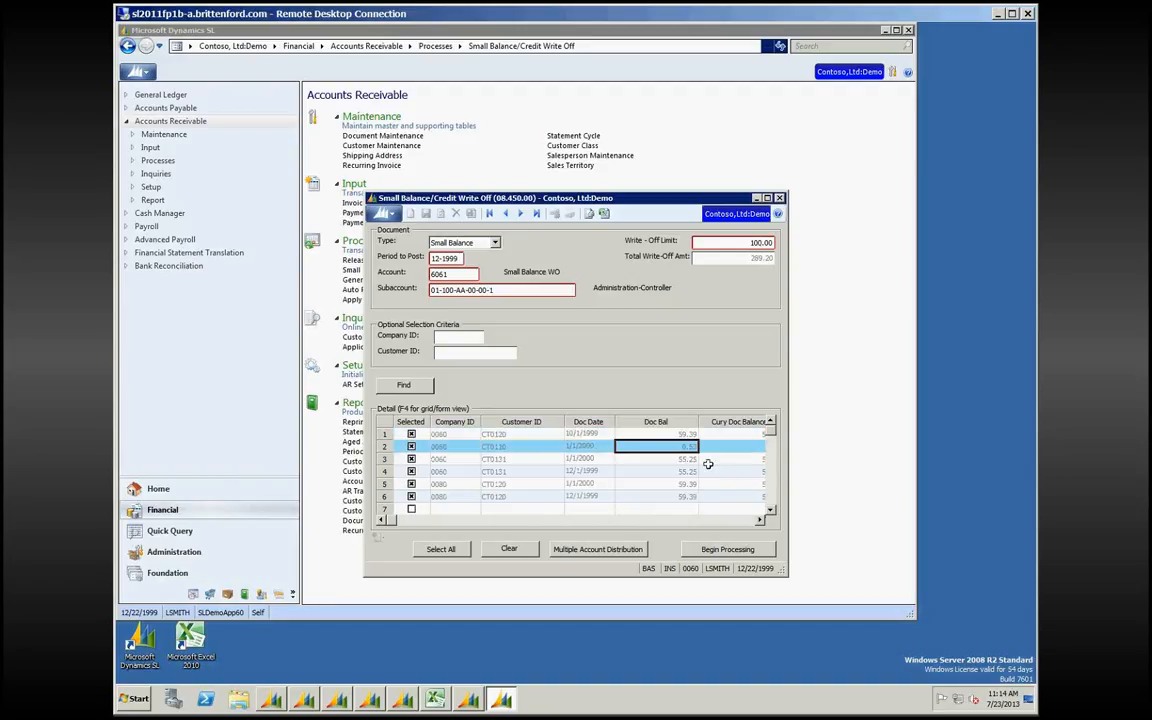
{"action": "key", "text": "Up"}
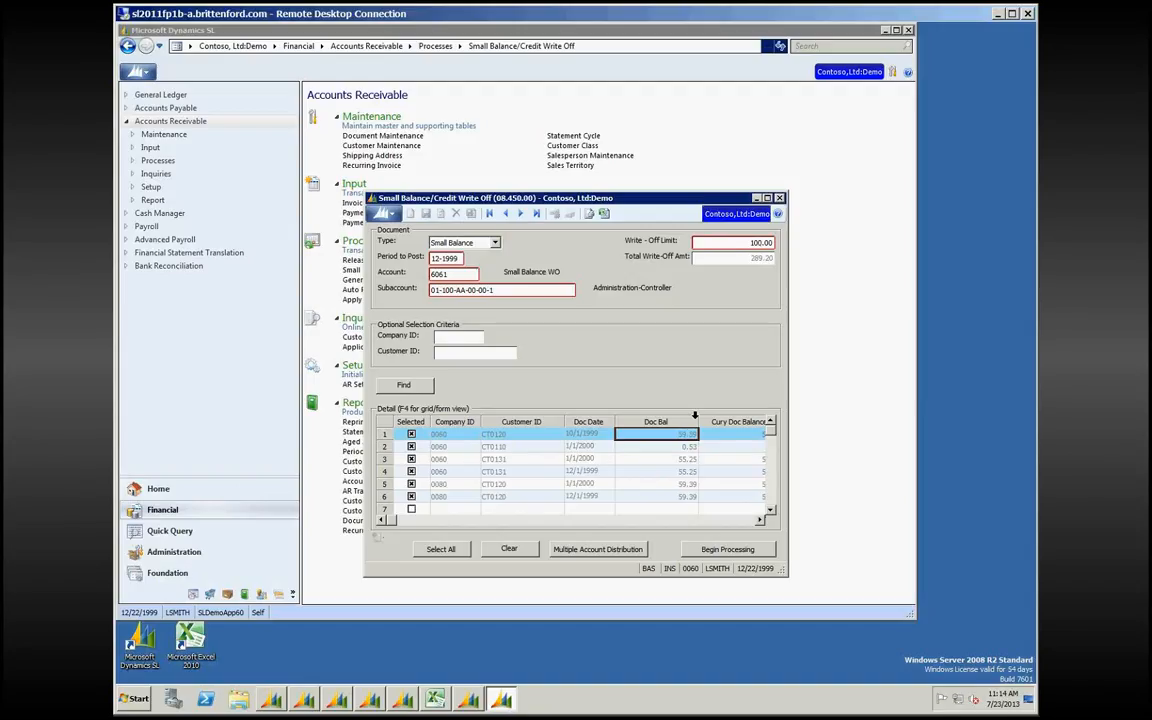
{"action": "key", "text": "Down"}
{"action": "key", "text": "Down"}
{"action": "key", "text": "Down"}
{"action": "key", "text": "Down"}
{"action": "key", "text": "Down"}
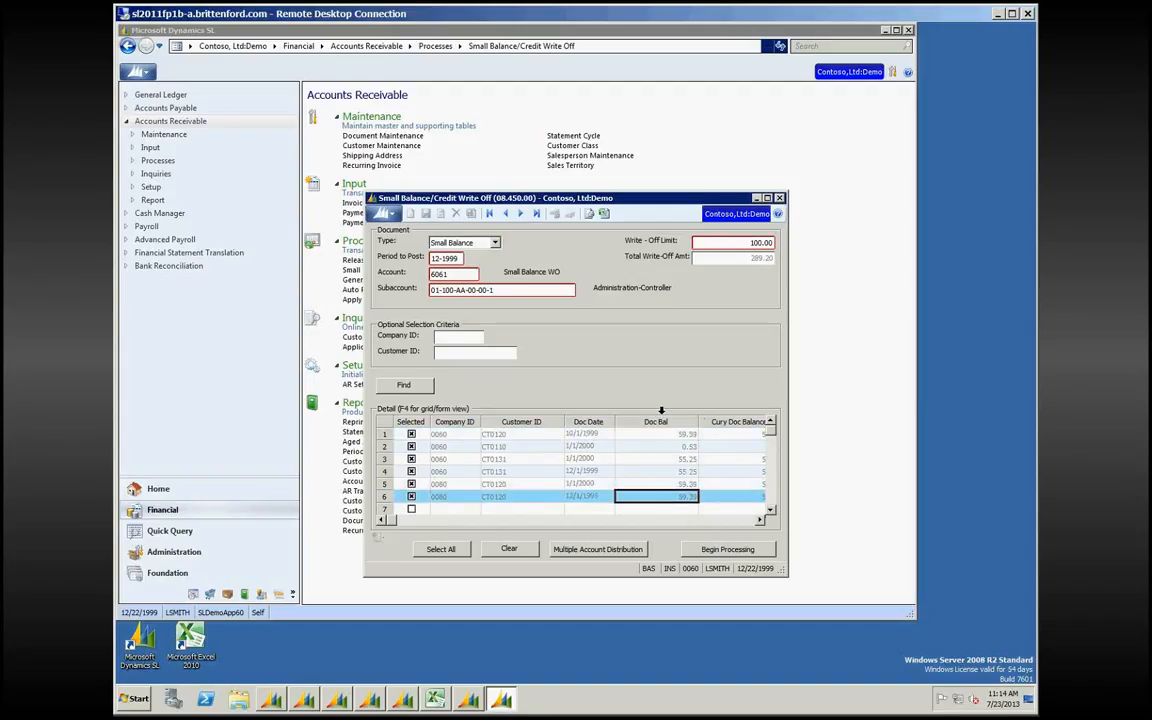
{"action": "left_click_drag", "start_coordinate": [701, 420], "coordinate": [660, 436]}
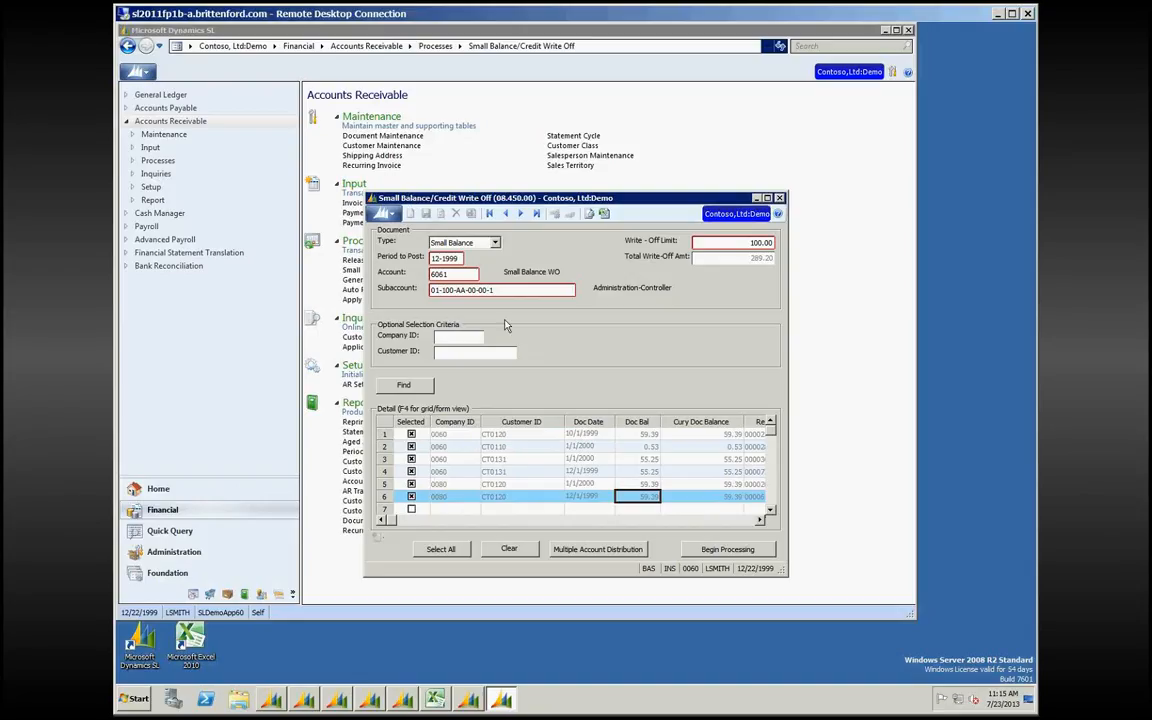
Step: Find write-off documents of type Small Credit, check the listed document balance, and close the screen without processing
{"action": "left_click", "coordinate": [494, 242]}
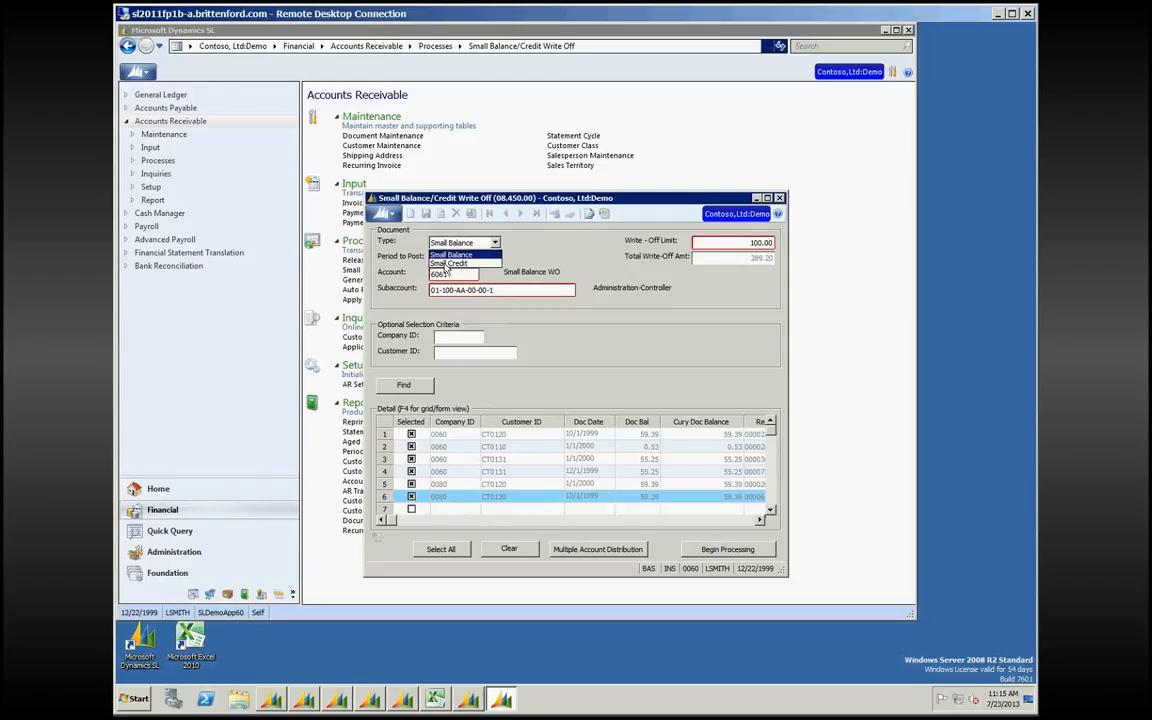
{"action": "left_click", "coordinate": [452, 264]}
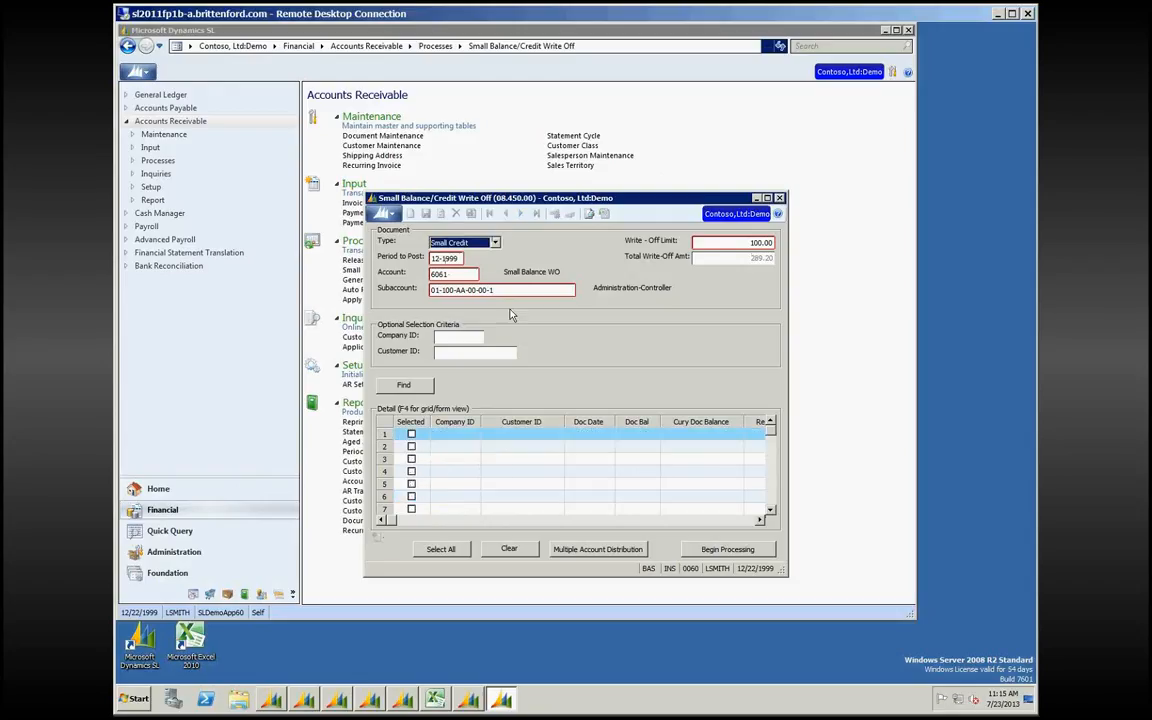
{"action": "left_click", "coordinate": [412, 388]}
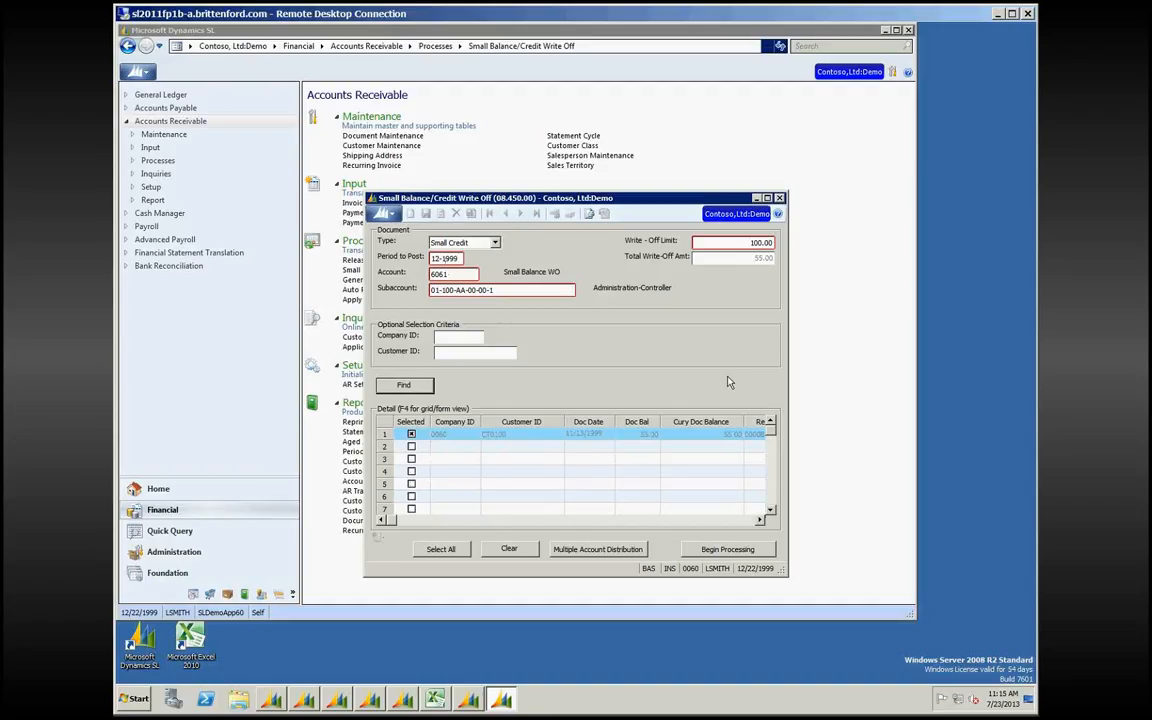
{"action": "left_click", "coordinate": [637, 434]}
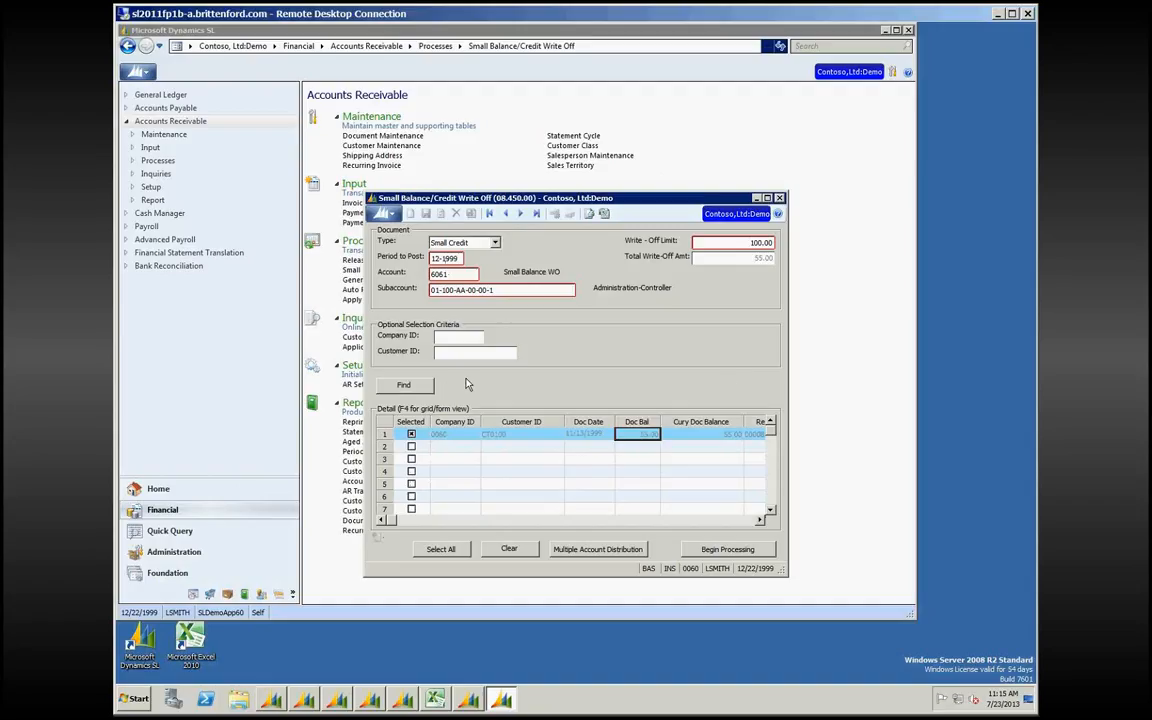
{"action": "left_click", "coordinate": [779, 199]}
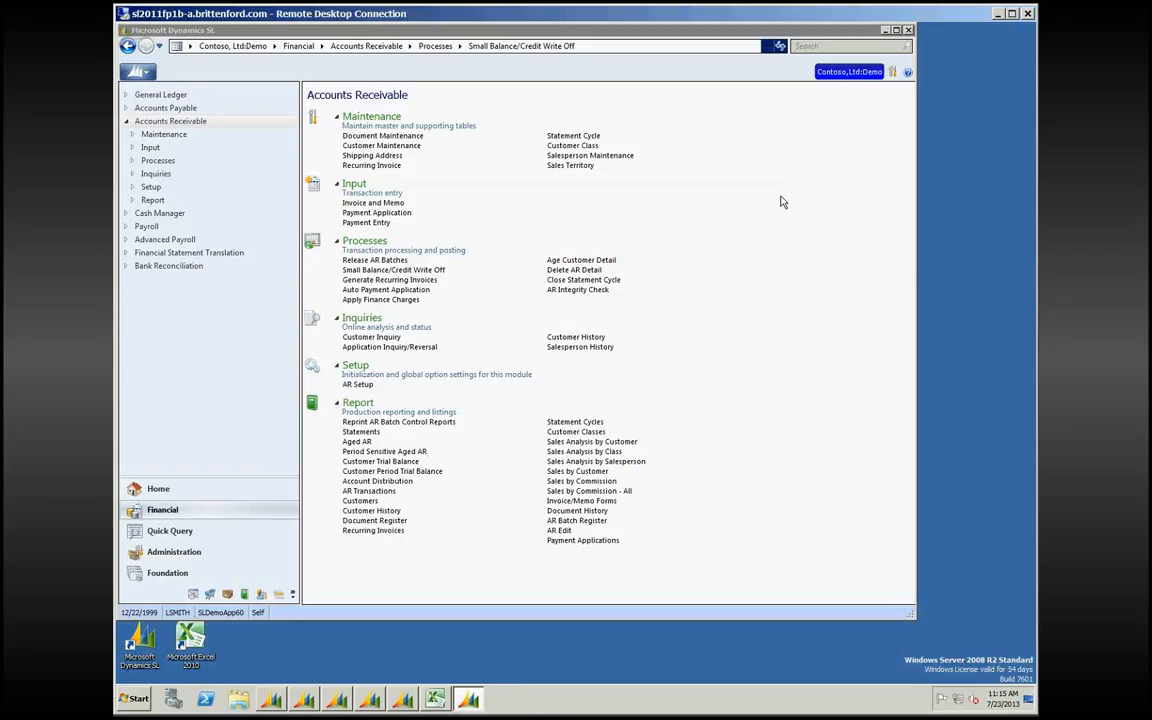
Step: Look up batch 000125 in Invoice and Memo, view its invoice, and close the screen
{"action": "left_click", "coordinate": [387, 205]}
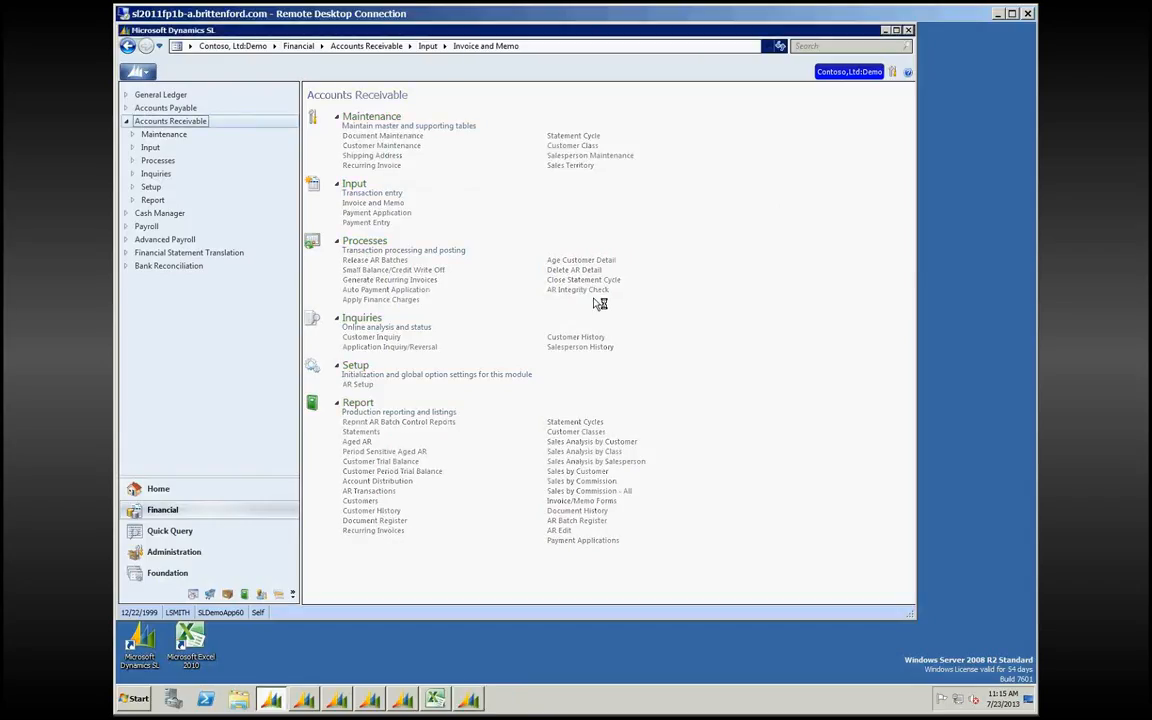
{"action": "key", "text": "F3"}
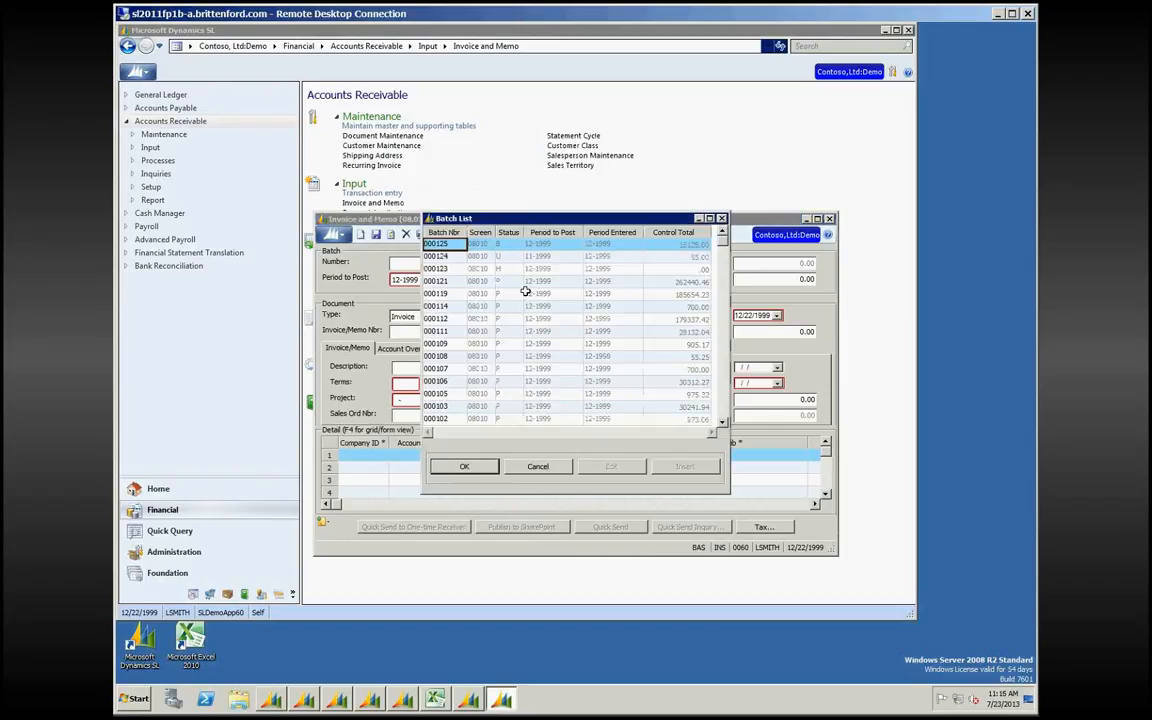
{"action": "key", "text": "Tab"}
{"action": "key", "text": "Tab"}
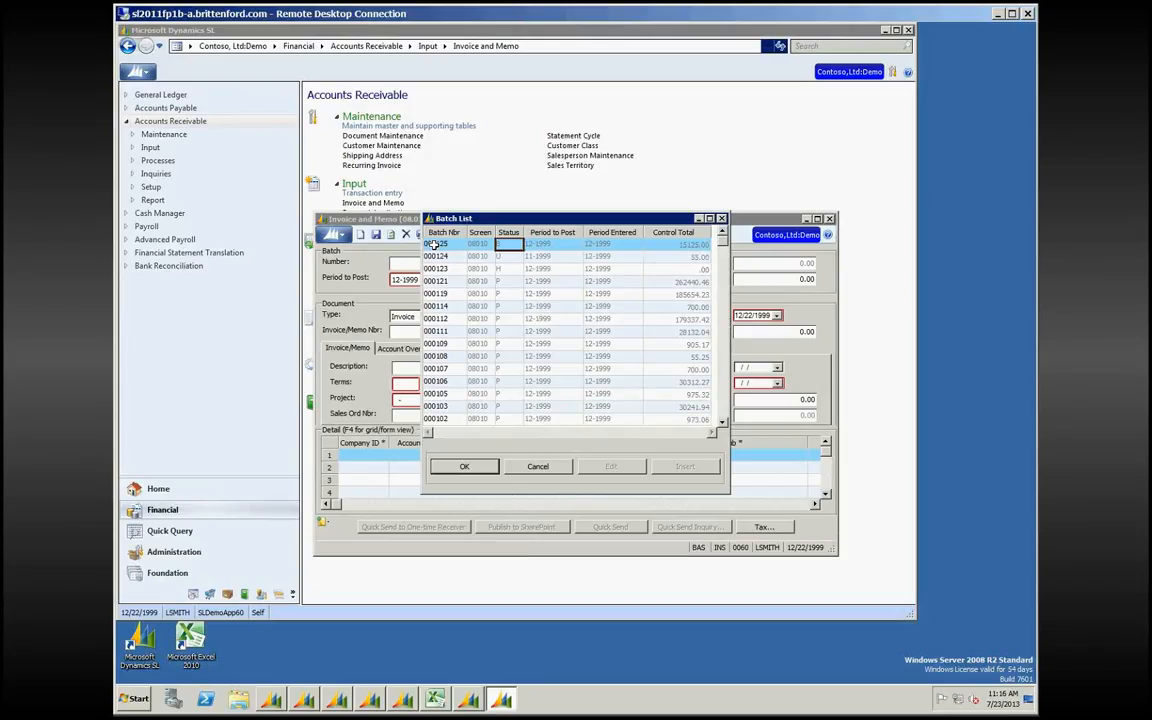
{"action": "double_click", "coordinate": [433, 244]}
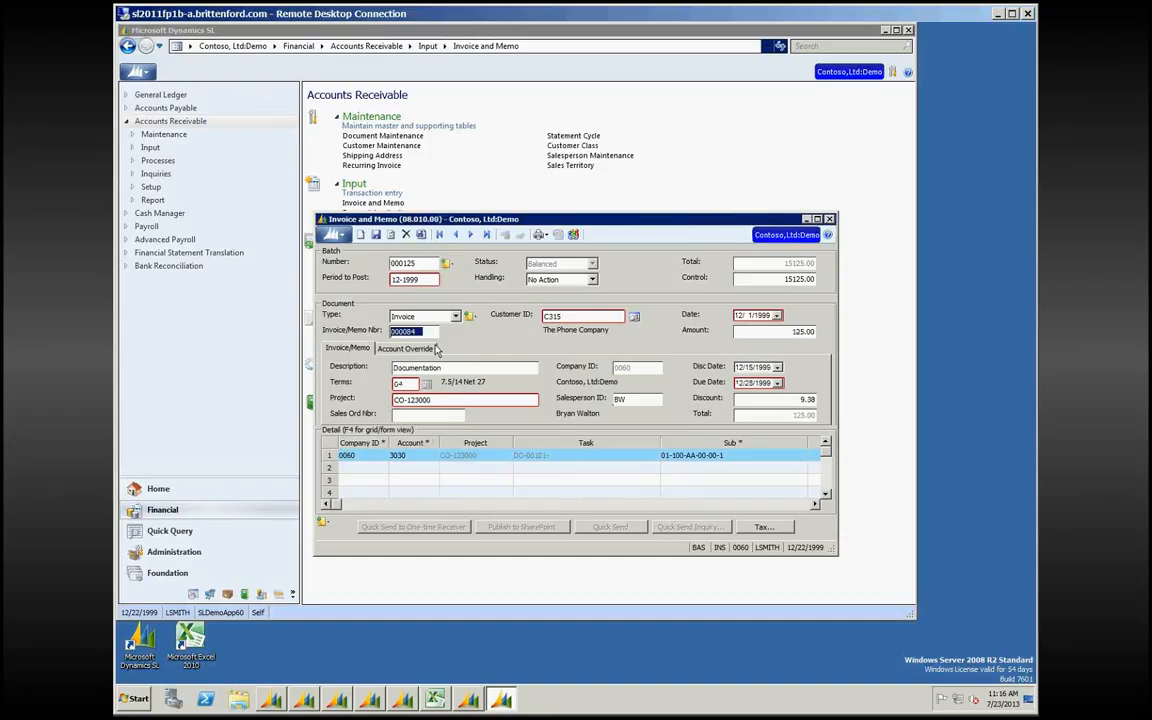
{"action": "left_click", "coordinate": [829, 218]}
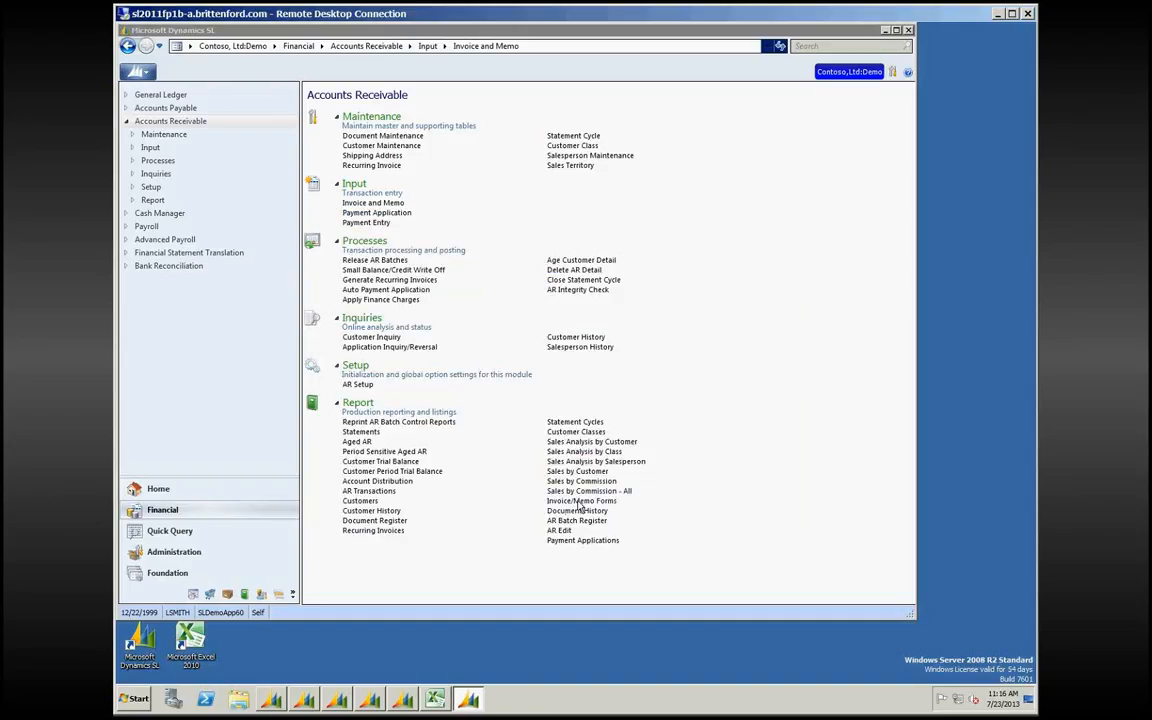
Step: Open Invoice/Memo Forms, load the INVOICE template, and show its report format settings
{"action": "left_click", "coordinate": [579, 504]}
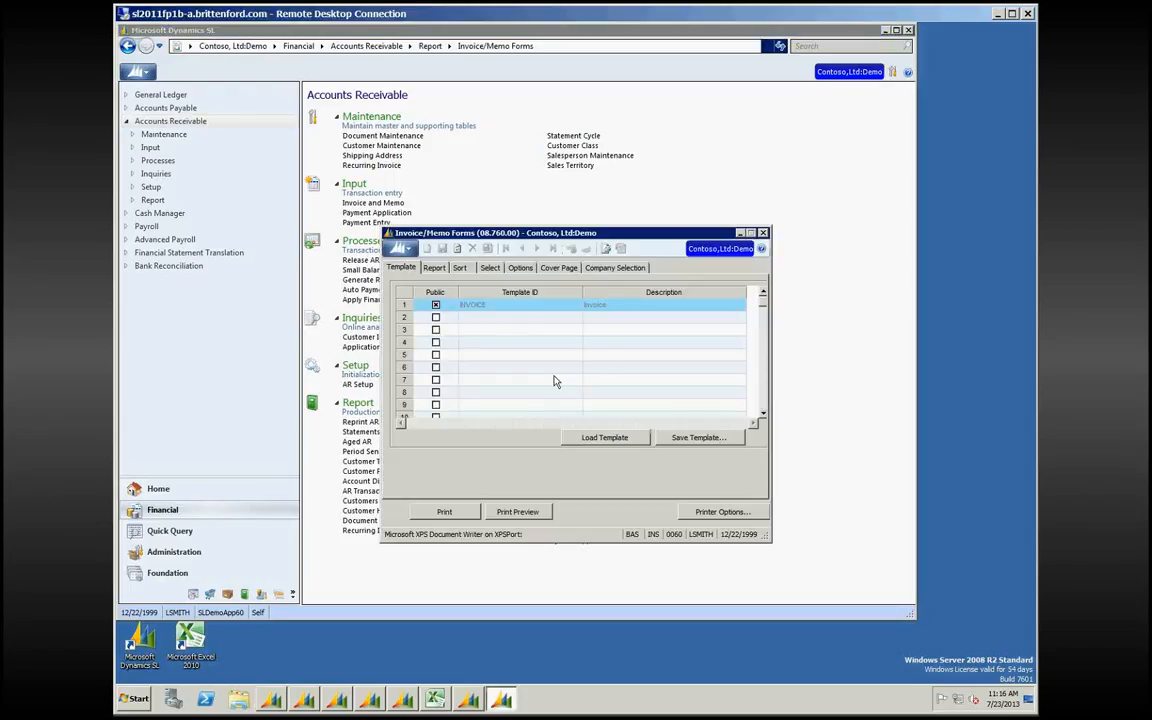
{"action": "left_click", "coordinate": [484, 304]}
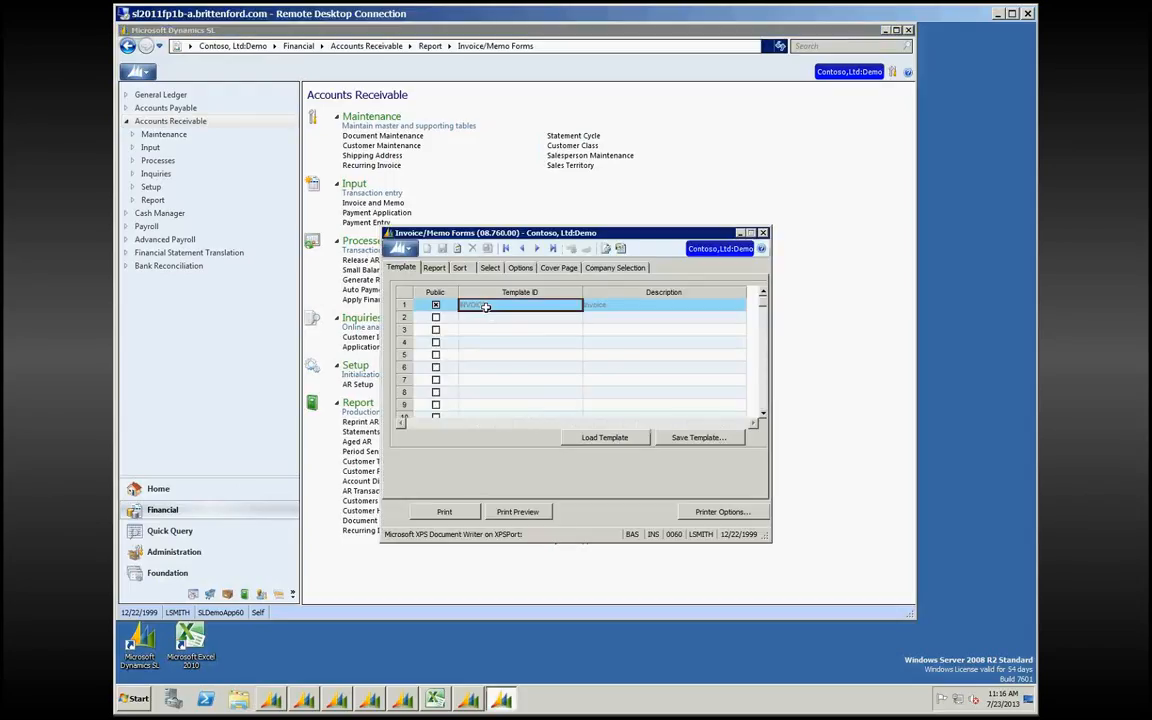
{"action": "left_click", "coordinate": [592, 440]}
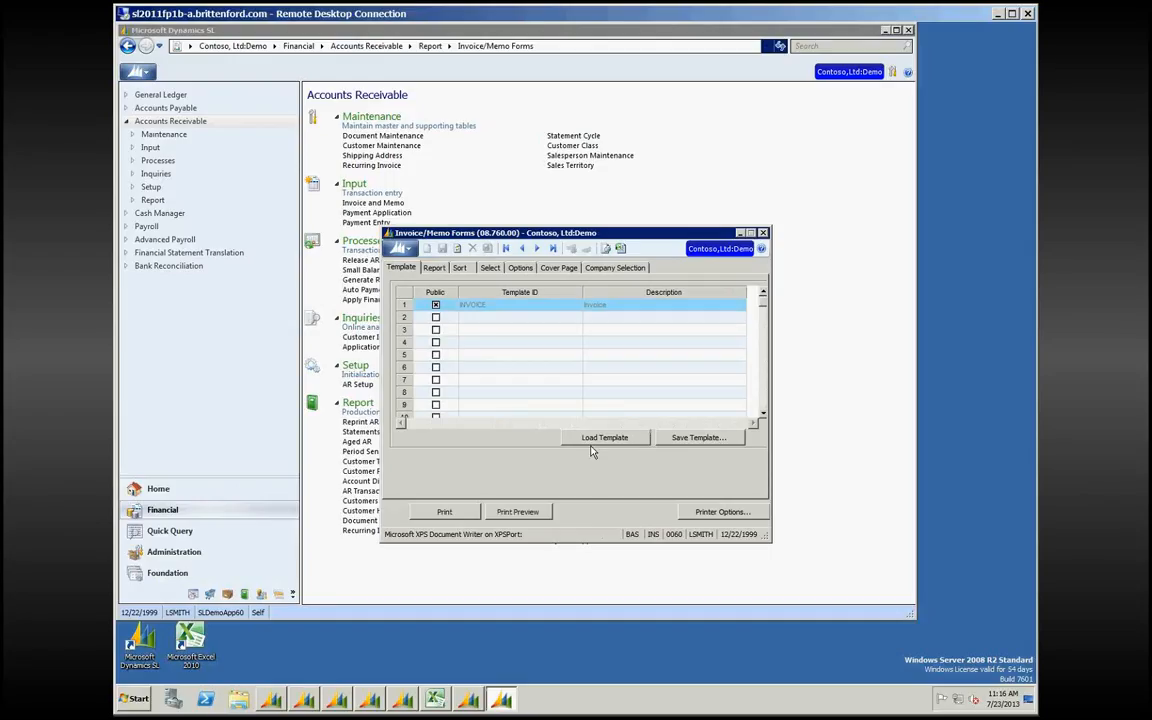
{"action": "left_click", "coordinate": [478, 304]}
{"action": "left_click", "coordinate": [478, 305]}
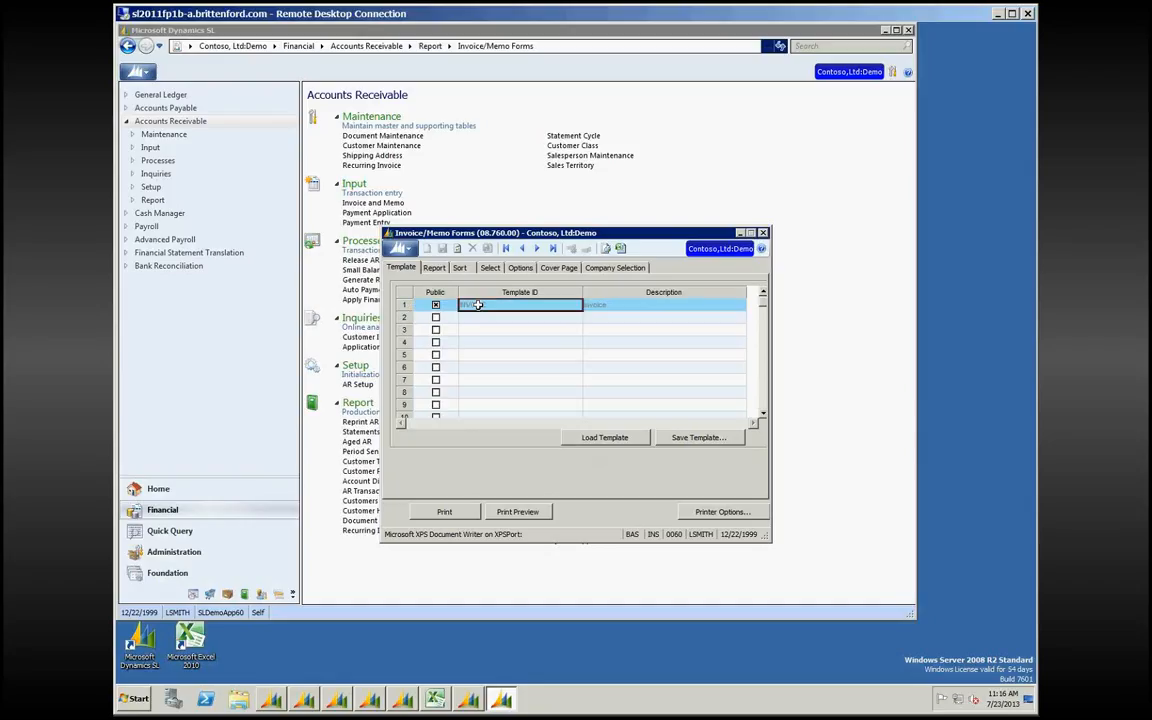
{"action": "left_click", "coordinate": [435, 268]}
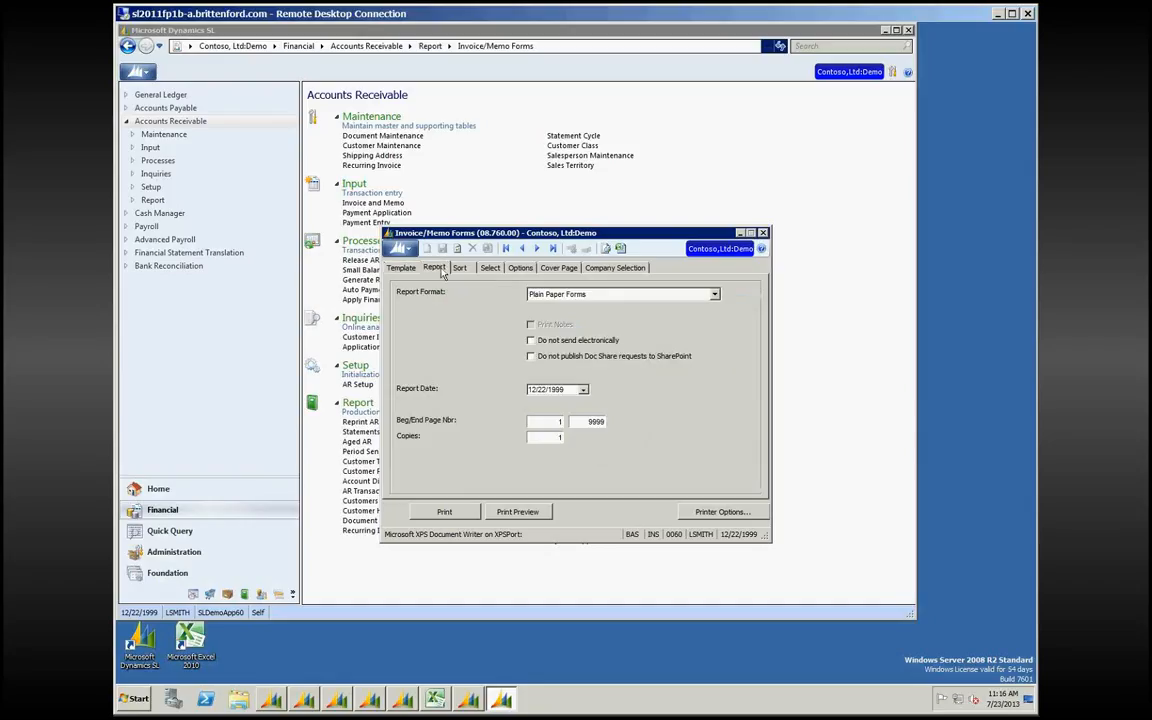
Step: Preview the Plain Paper Forms for documents with ardoc.refnbr greater than 000080, applying the sort criteria modifications
{"action": "left_click", "coordinate": [532, 295]}
{"action": "left_click", "coordinate": [530, 296]}
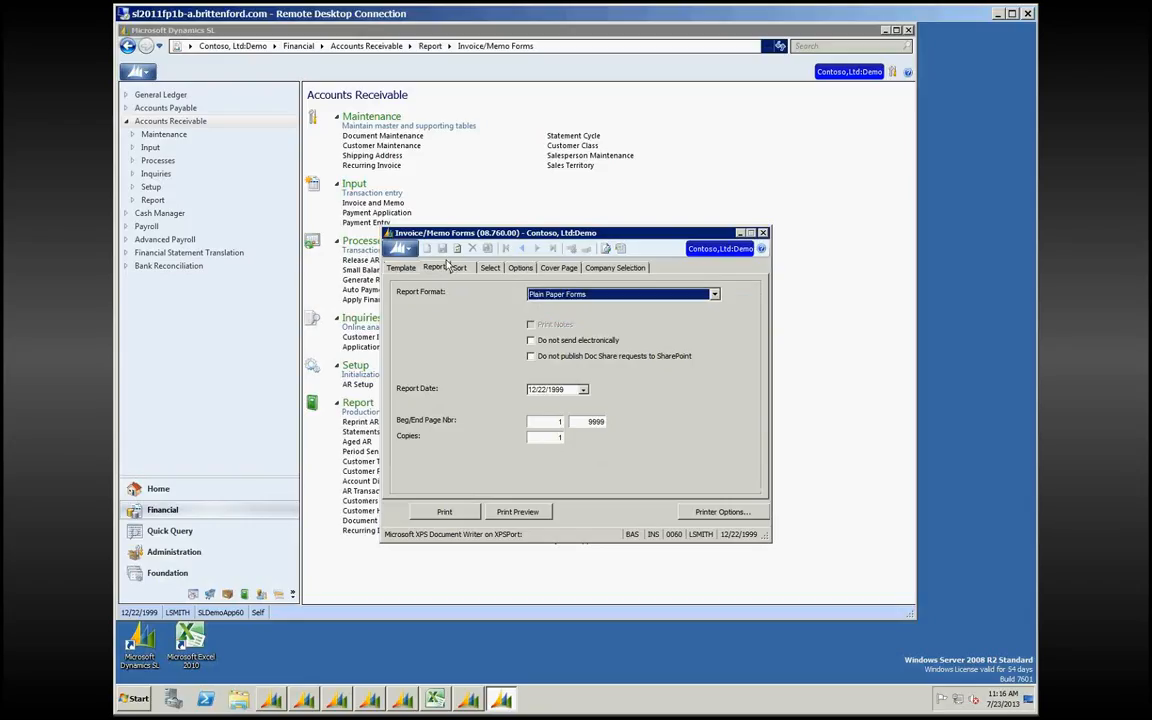
{"action": "left_click", "coordinate": [490, 268]}
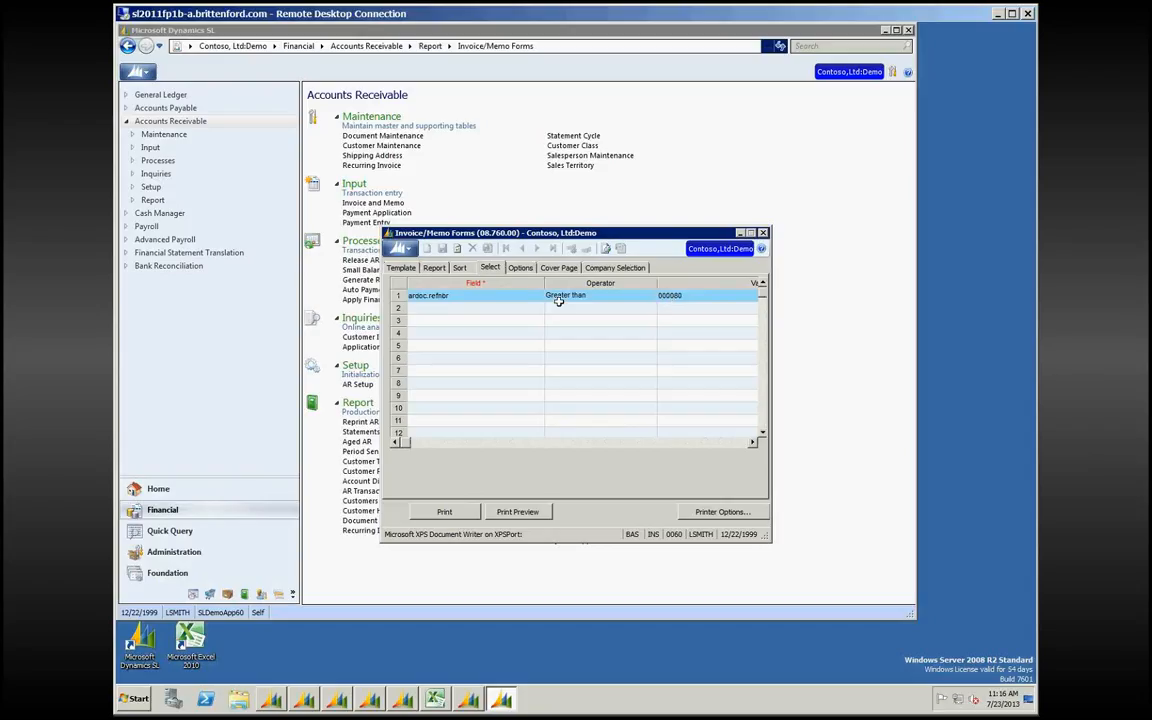
{"action": "left_click", "coordinate": [474, 298]}
{"action": "left_click", "coordinate": [577, 297]}
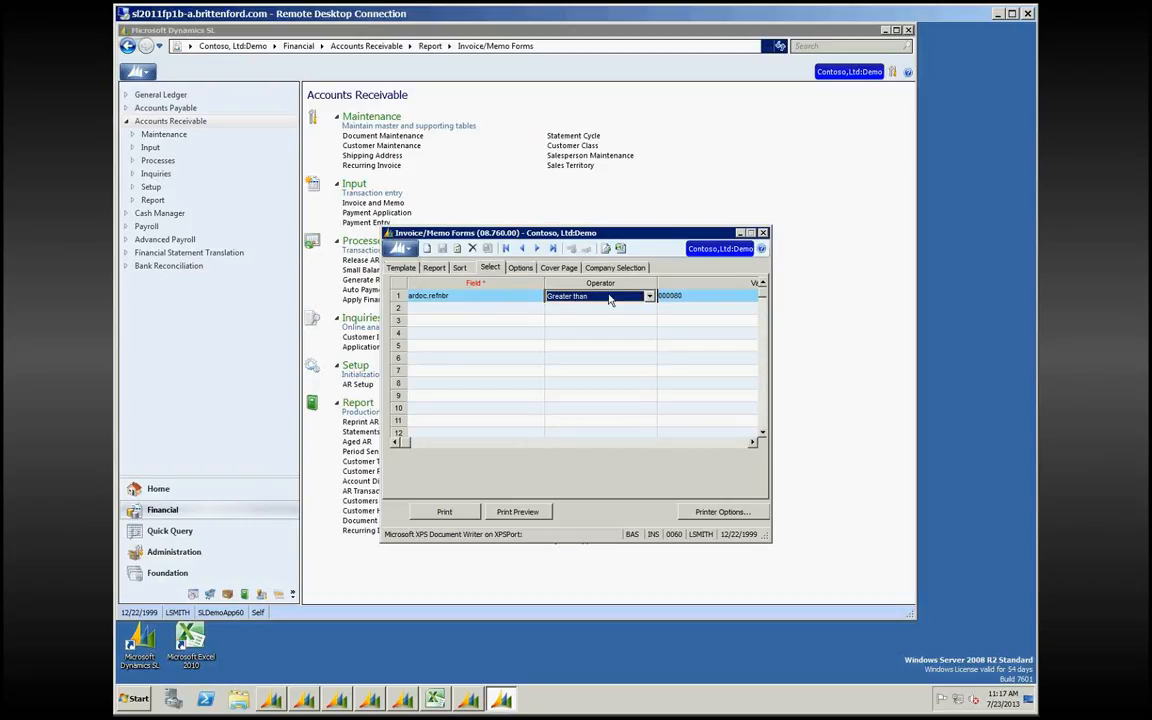
{"action": "left_click", "coordinate": [510, 514]}
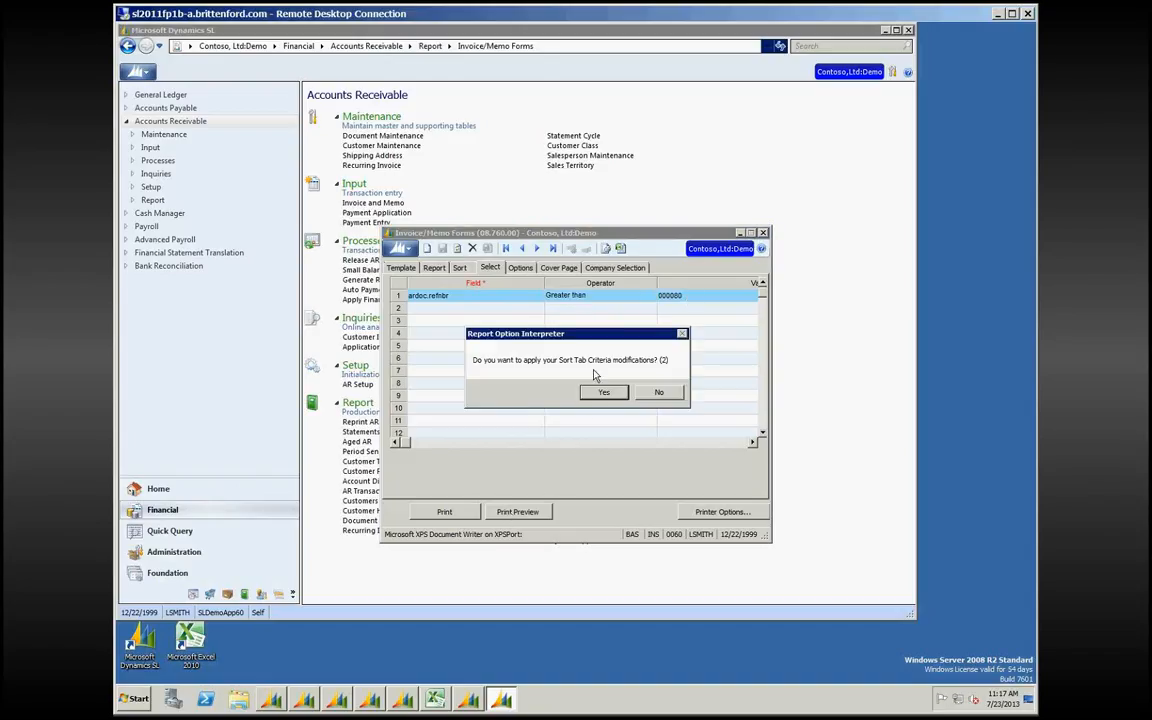
{"action": "key", "text": "Return"}
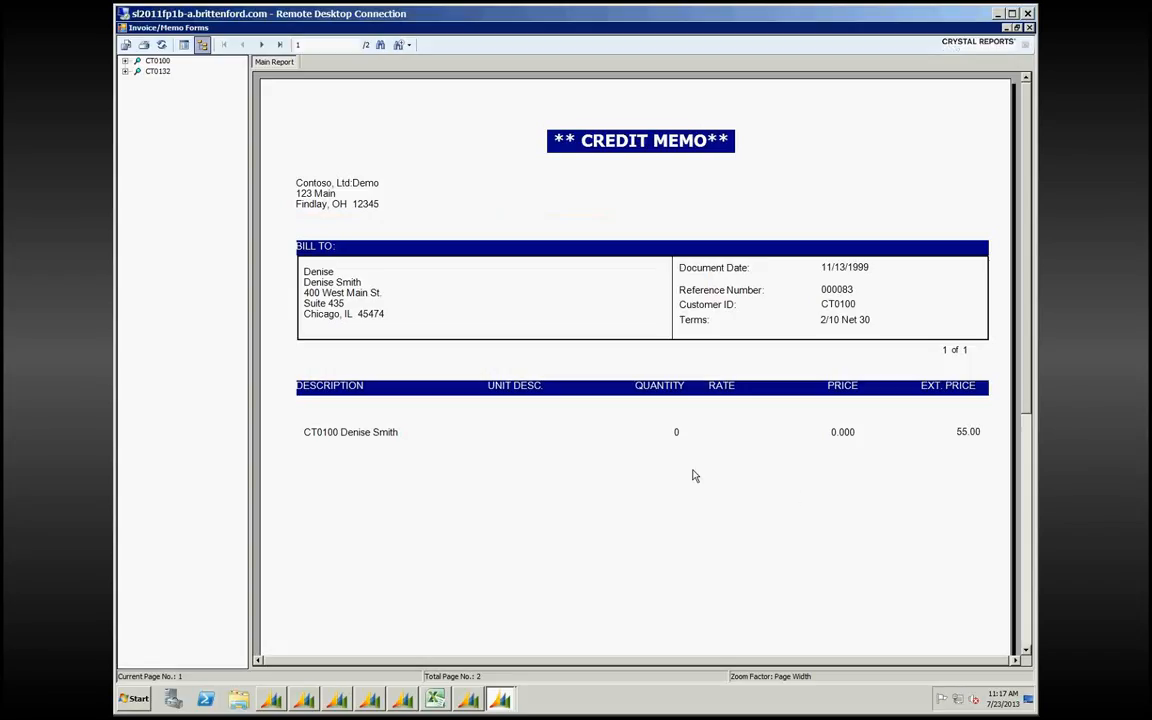
Step: Expand both customer groups in the preview to list their document numbers and close the preview
{"action": "left_click", "coordinate": [125, 61]}
{"action": "left_click", "coordinate": [125, 82]}
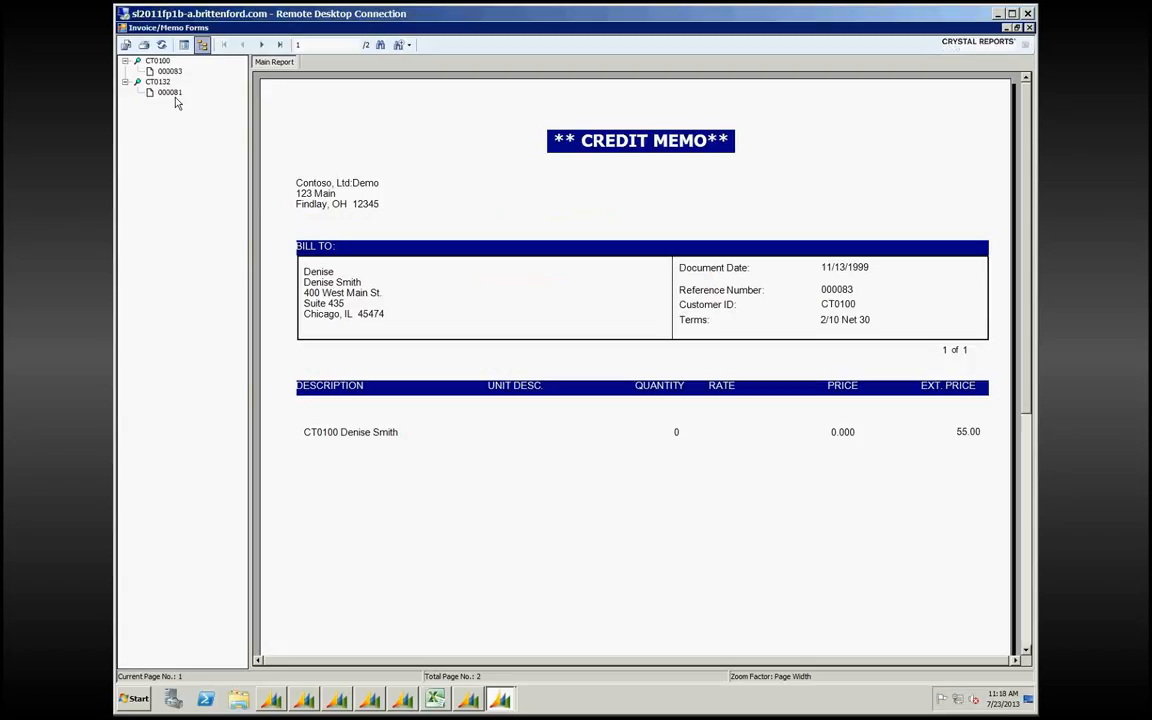
{"action": "left_click", "coordinate": [1029, 27]}
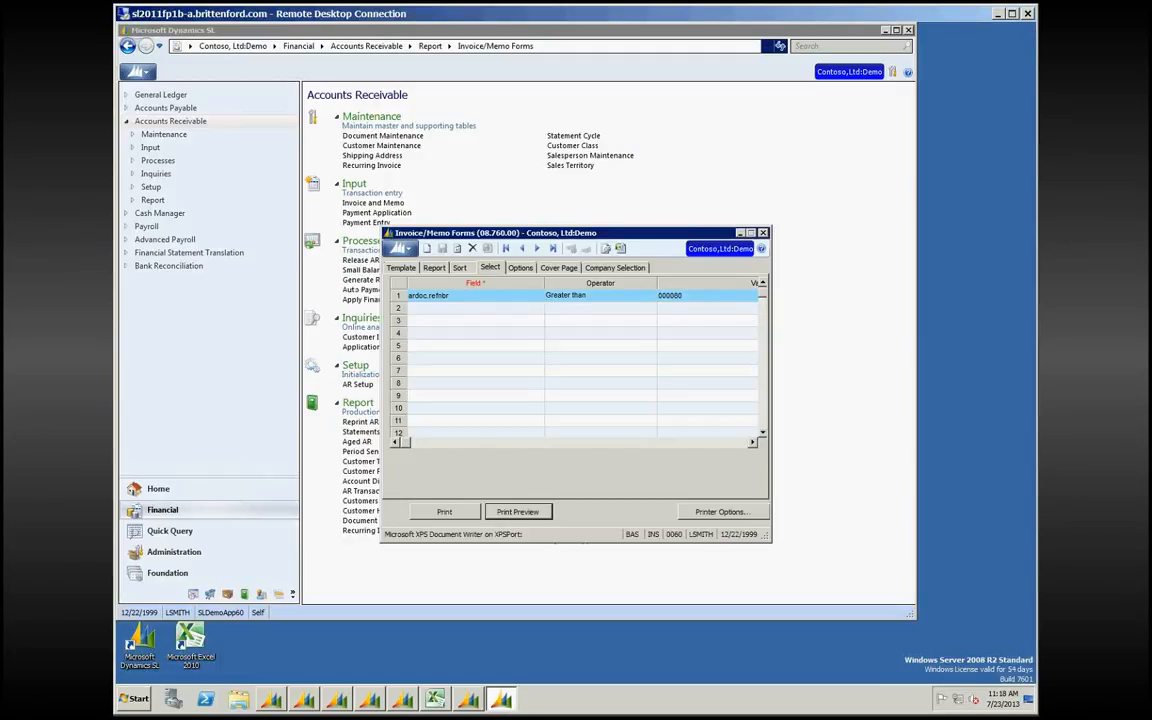
Step: Move the Invoice/Memo Forms window aside and release batch 000125 in Release AR Batches
{"action": "left_click_drag", "start_coordinate": [501, 237], "coordinate": [599, 229]}
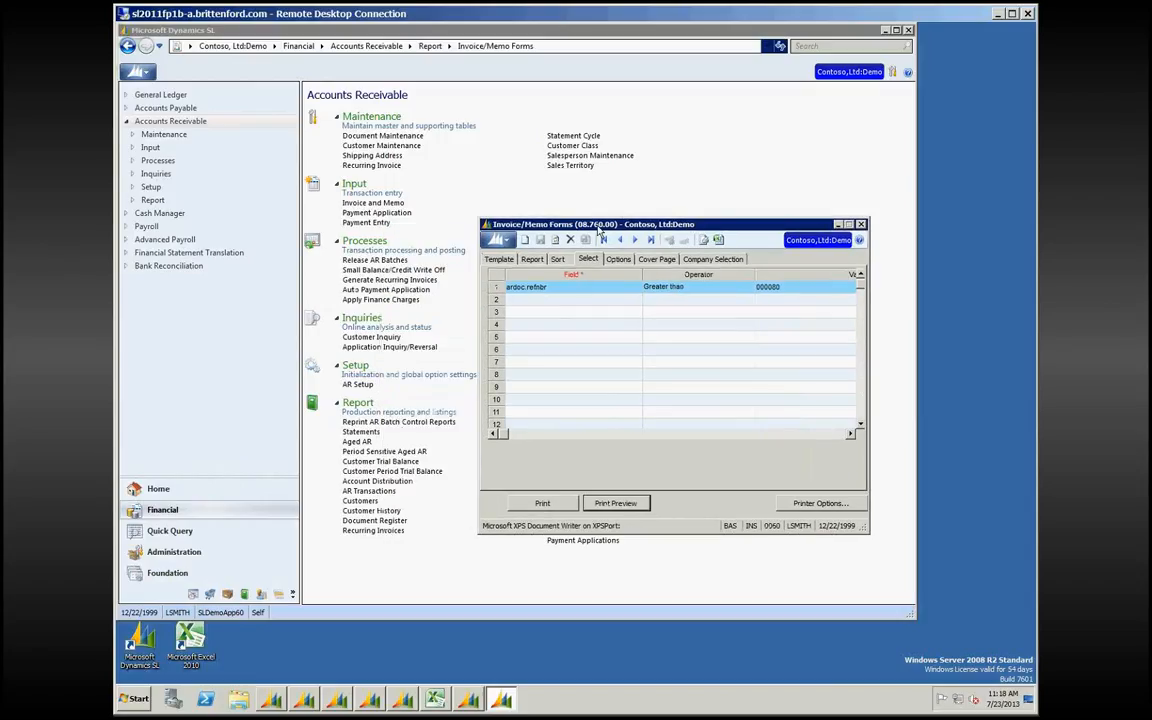
{"action": "left_click", "coordinate": [364, 262]}
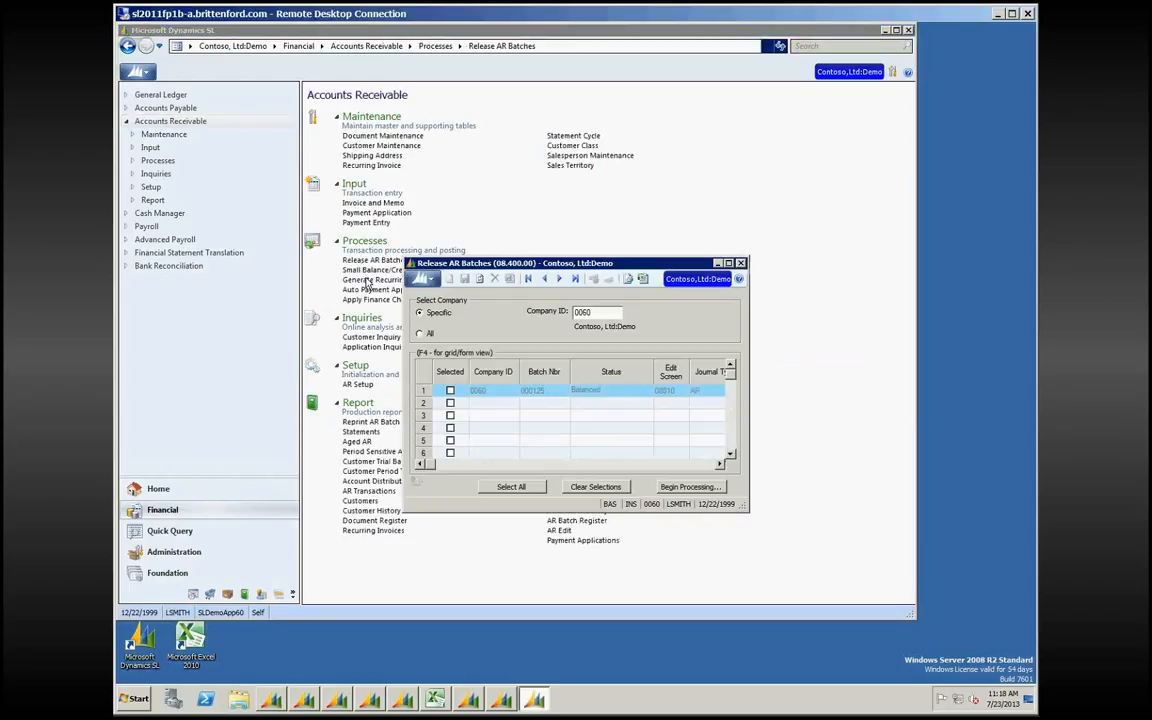
{"action": "left_click", "coordinate": [450, 391]}
{"action": "left_click", "coordinate": [686, 488]}
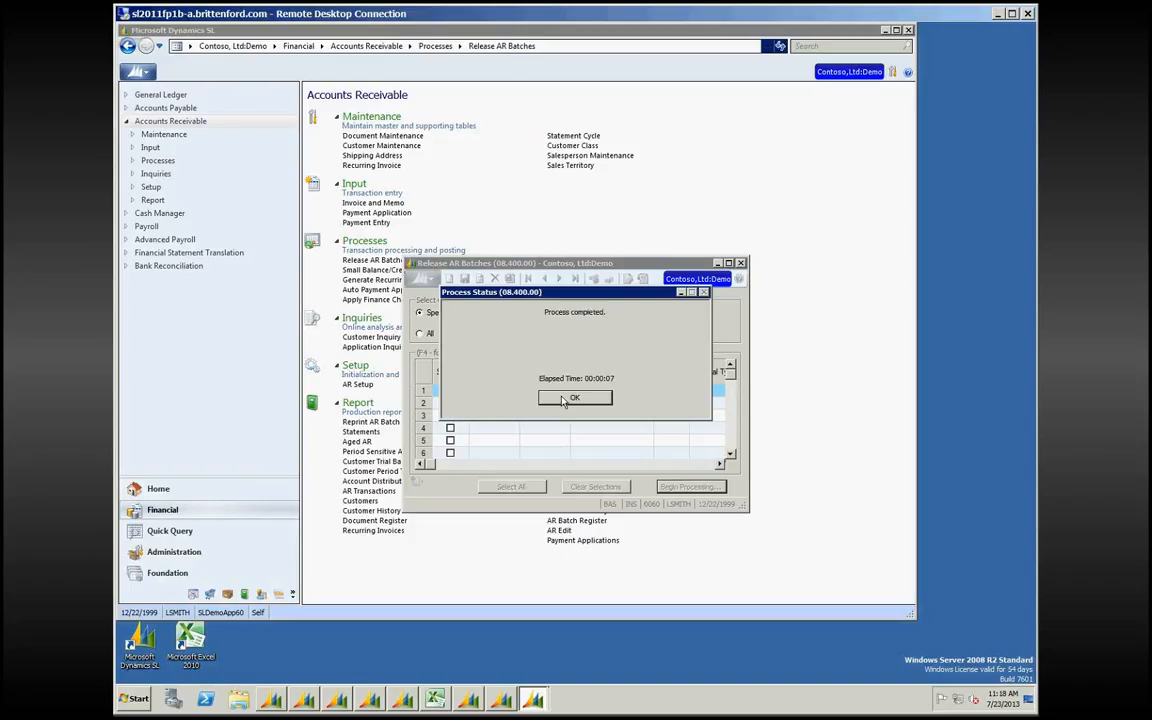
{"action": "left_click", "coordinate": [574, 398]}
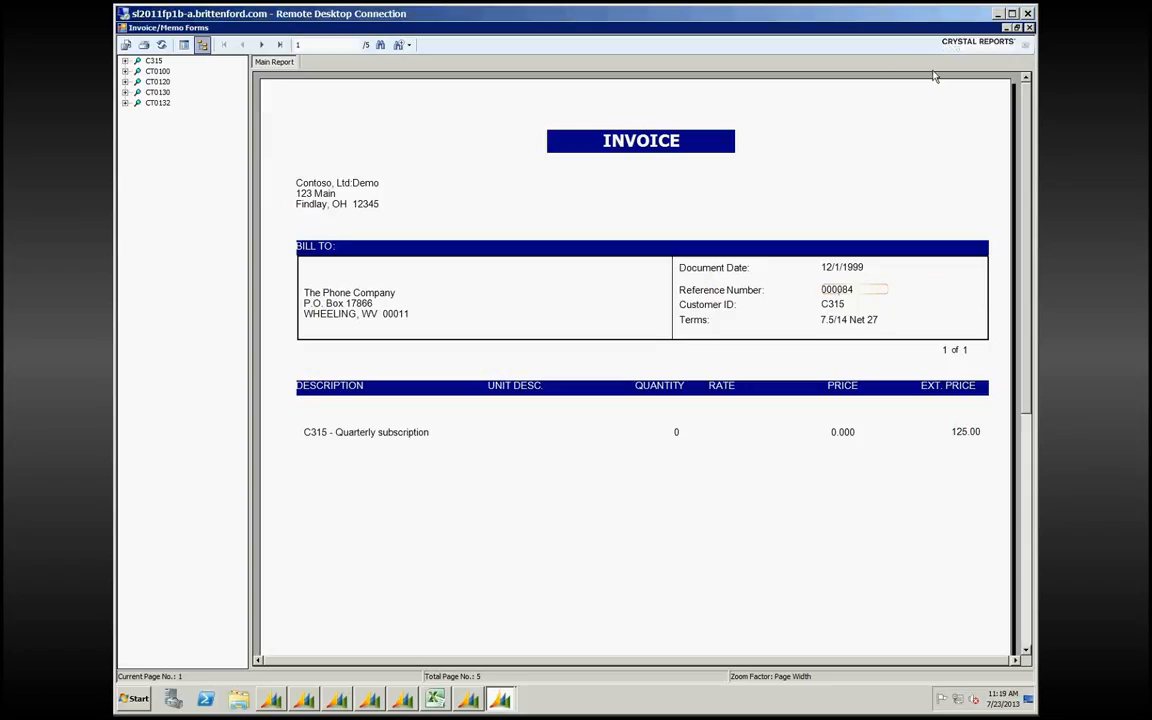
Step: Review the new invoice preview, and close both it and the Invoice/Memo Forms screen
{"action": "left_click", "coordinate": [1028, 27]}
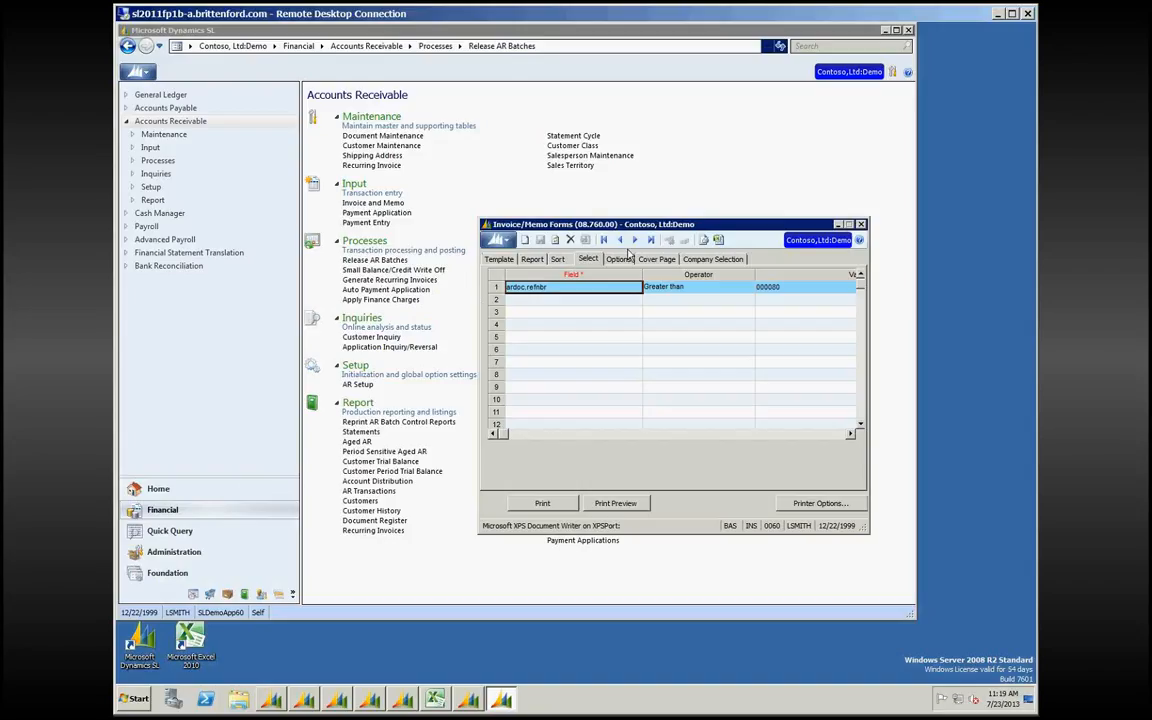
{"action": "left_click", "coordinate": [861, 225]}
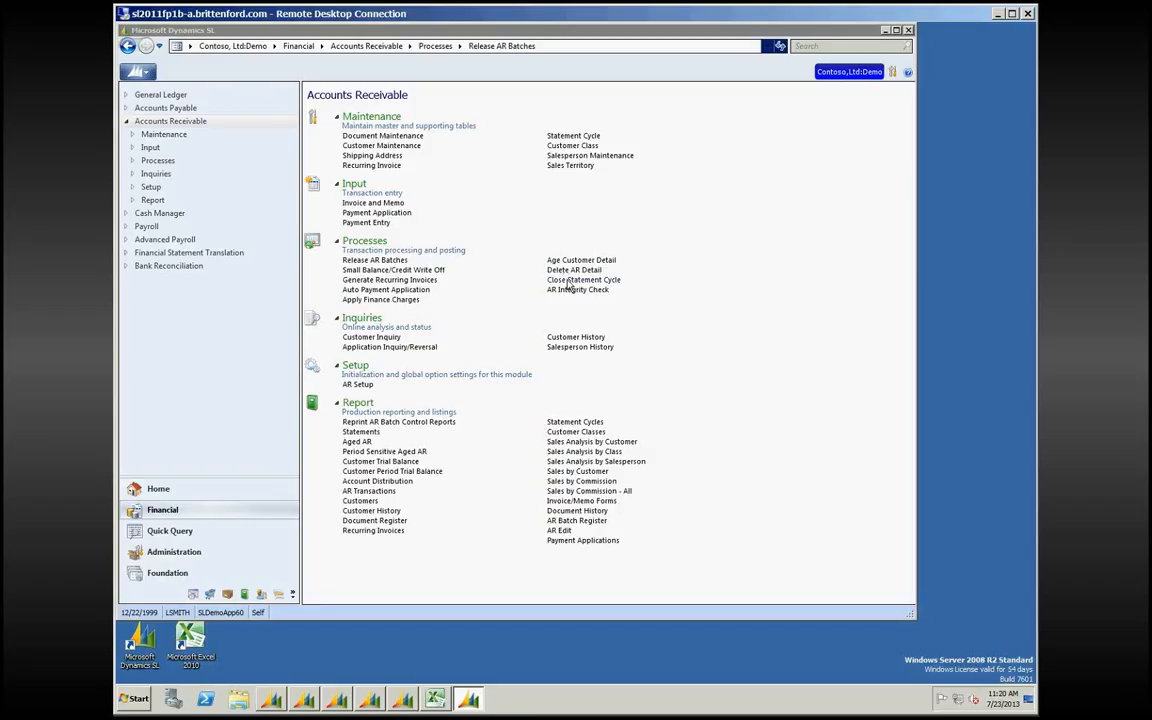
Step: Open Close Statement Cycle and make its window taller so the grid shows more statement cycle rows
{"action": "left_click", "coordinate": [568, 283]}
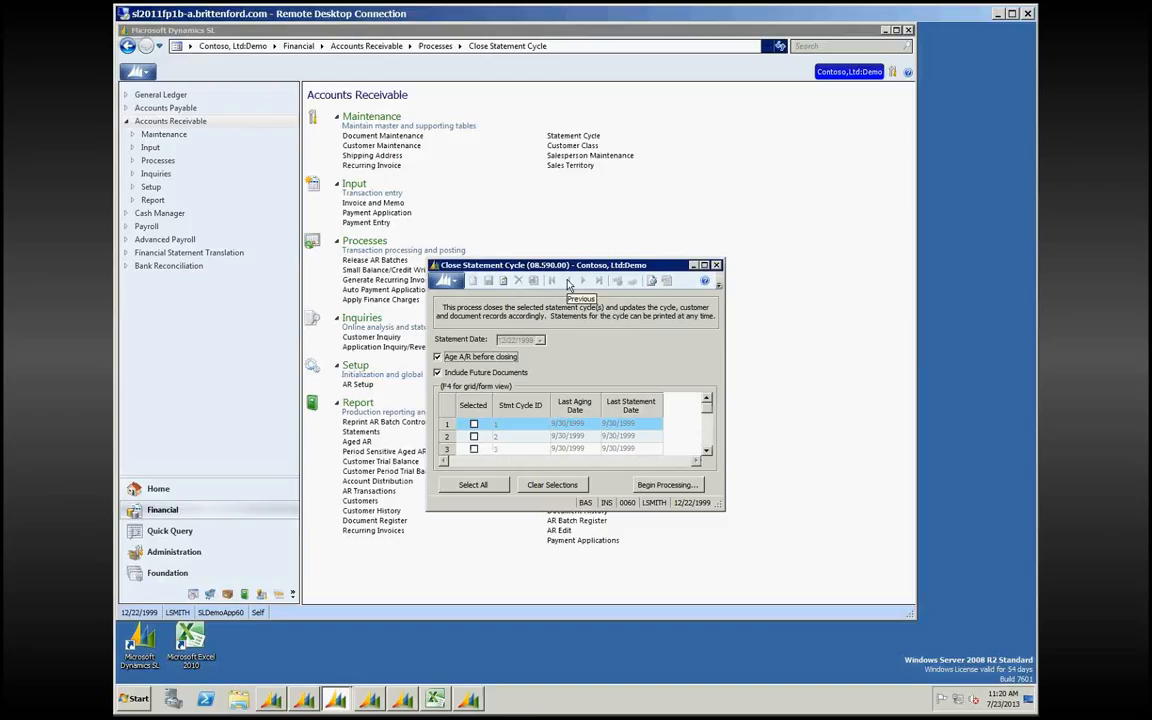
{"action": "left_click", "coordinate": [704, 265]}
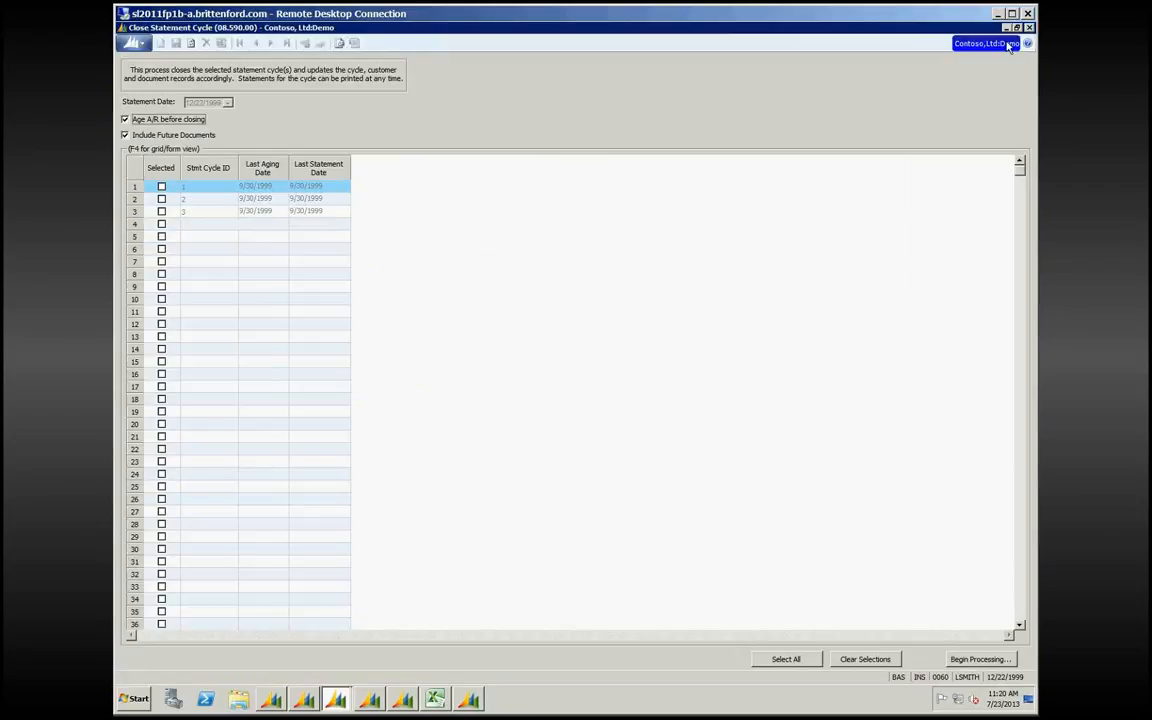
{"action": "left_click", "coordinate": [1016, 27]}
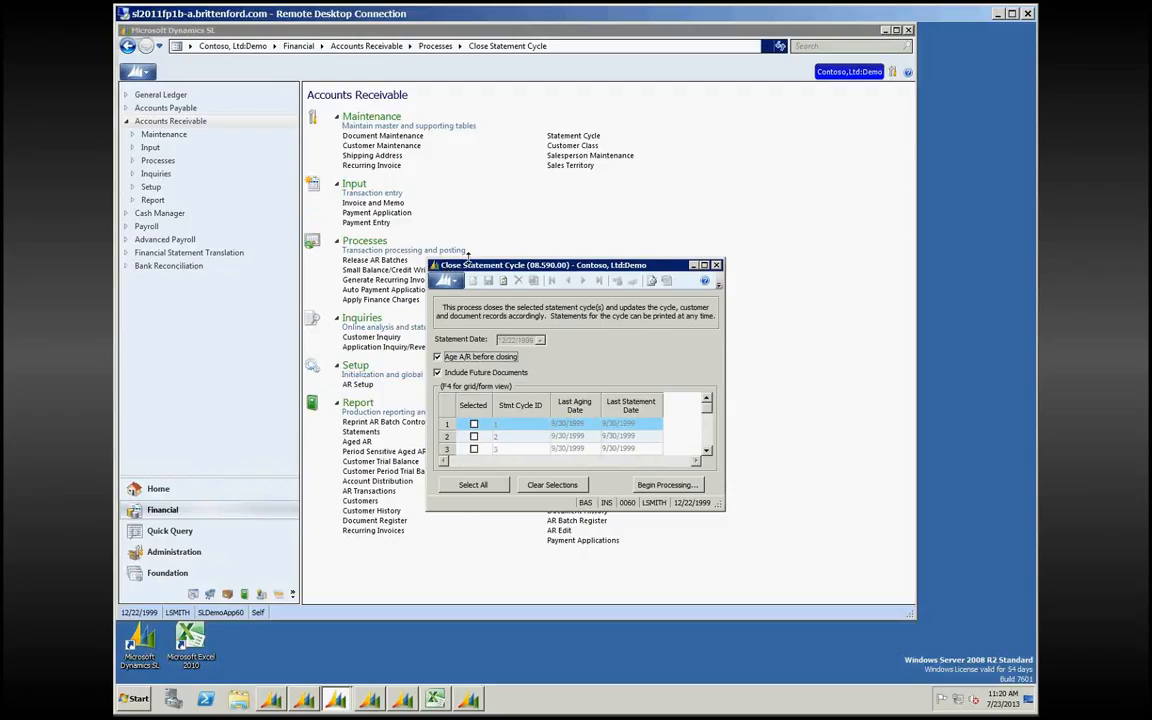
{"action": "left_click_drag", "start_coordinate": [467, 258], "coordinate": [468, 111]}
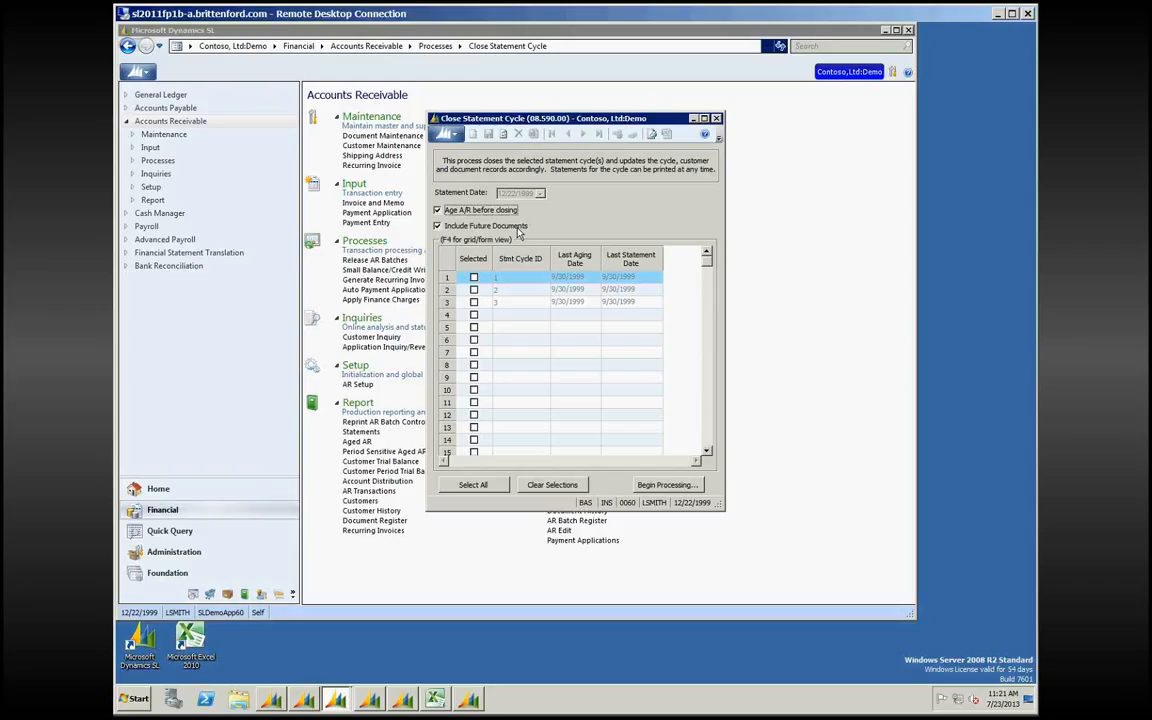
Step: Close statement cycles 1, 2 and 3 with Age A/R before closing and without future documents, and exit the screen
{"action": "left_click", "coordinate": [438, 226]}
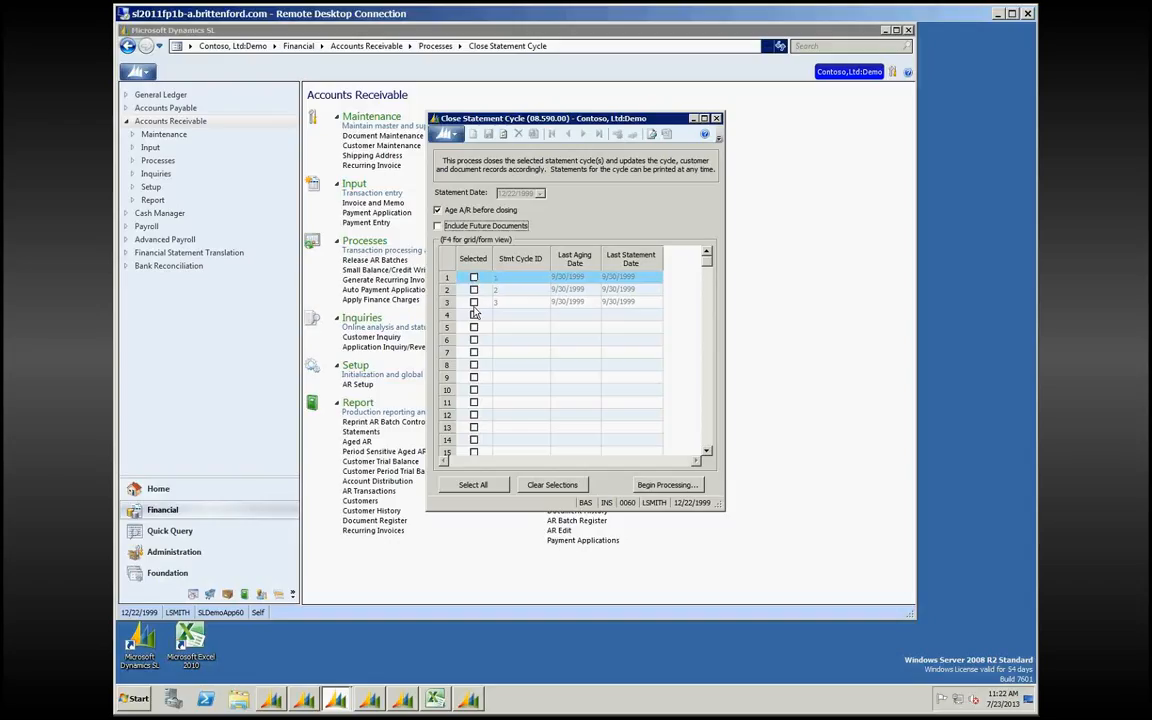
{"action": "left_click", "coordinate": [474, 278]}
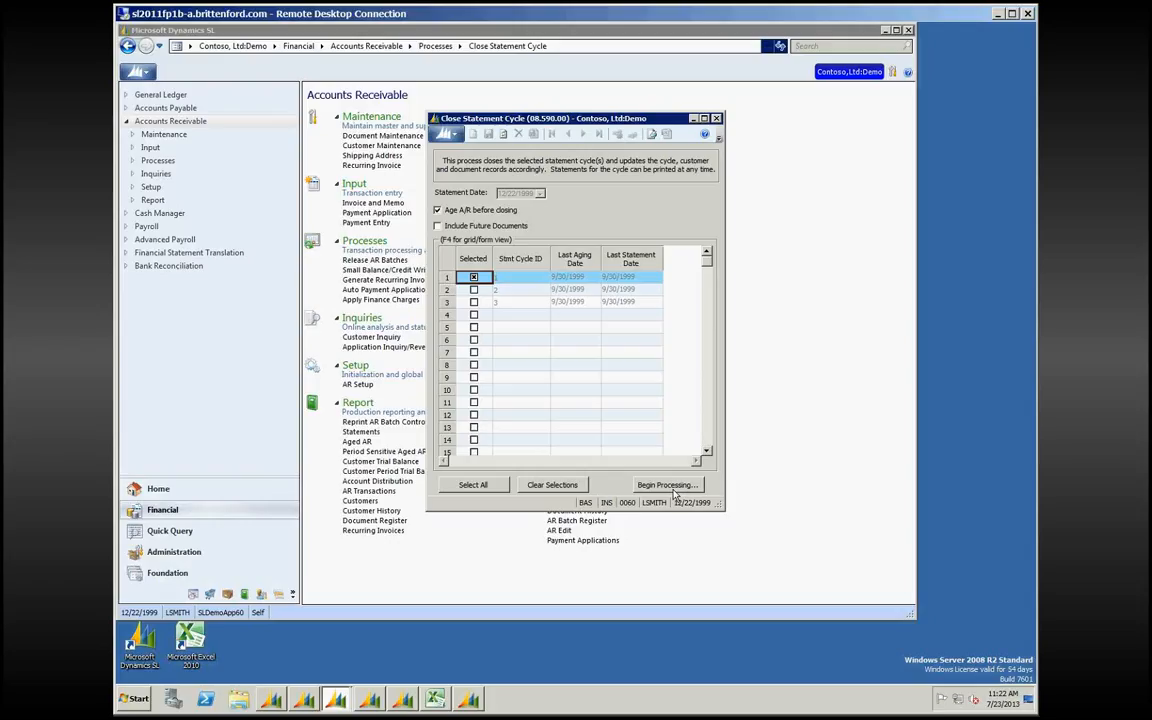
{"action": "left_click", "coordinate": [474, 290]}
{"action": "left_click", "coordinate": [474, 302]}
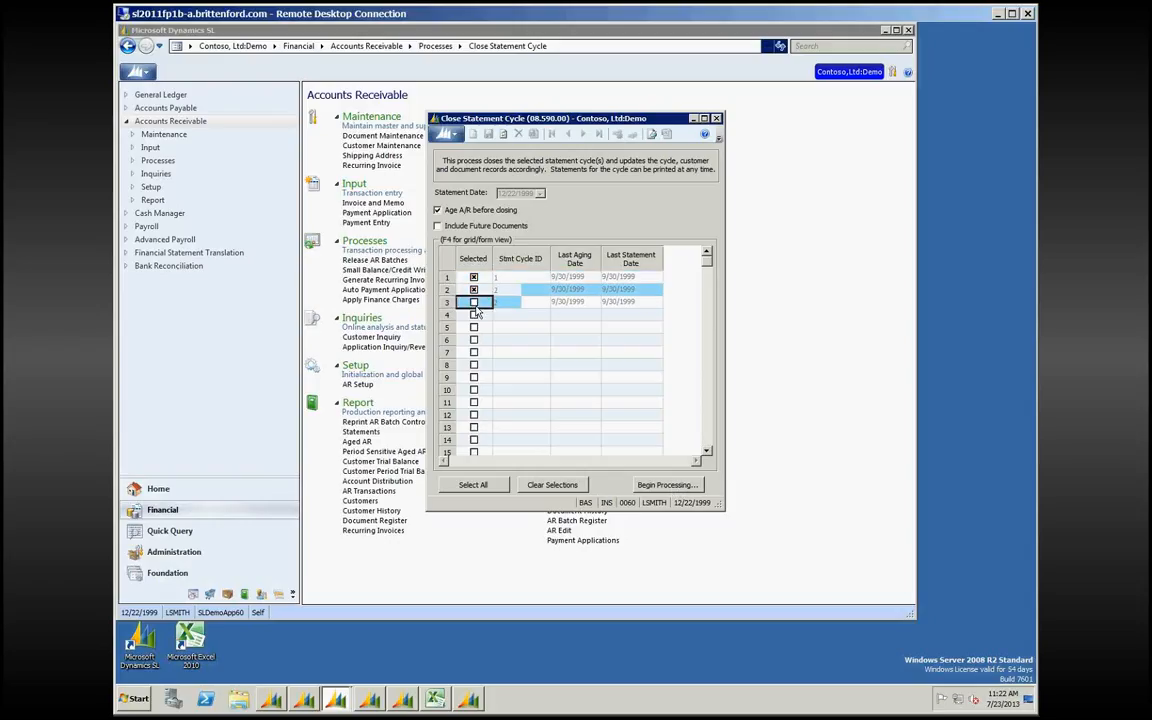
{"action": "left_click", "coordinate": [667, 484]}
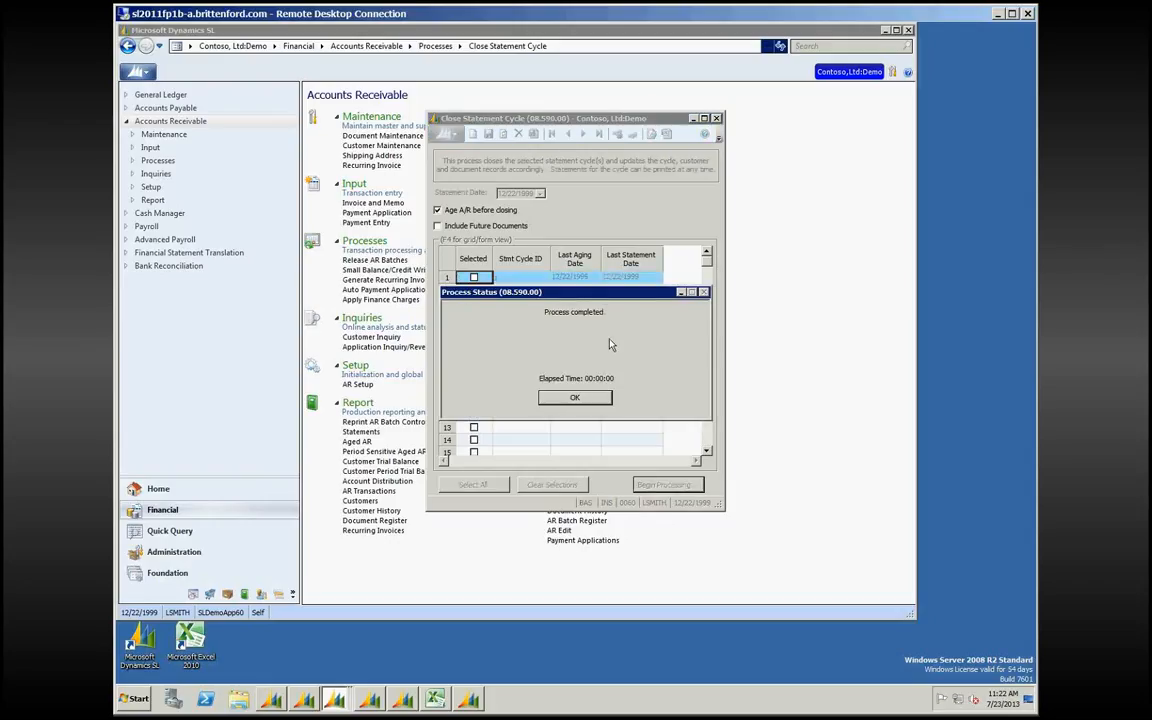
{"action": "left_click", "coordinate": [575, 397]}
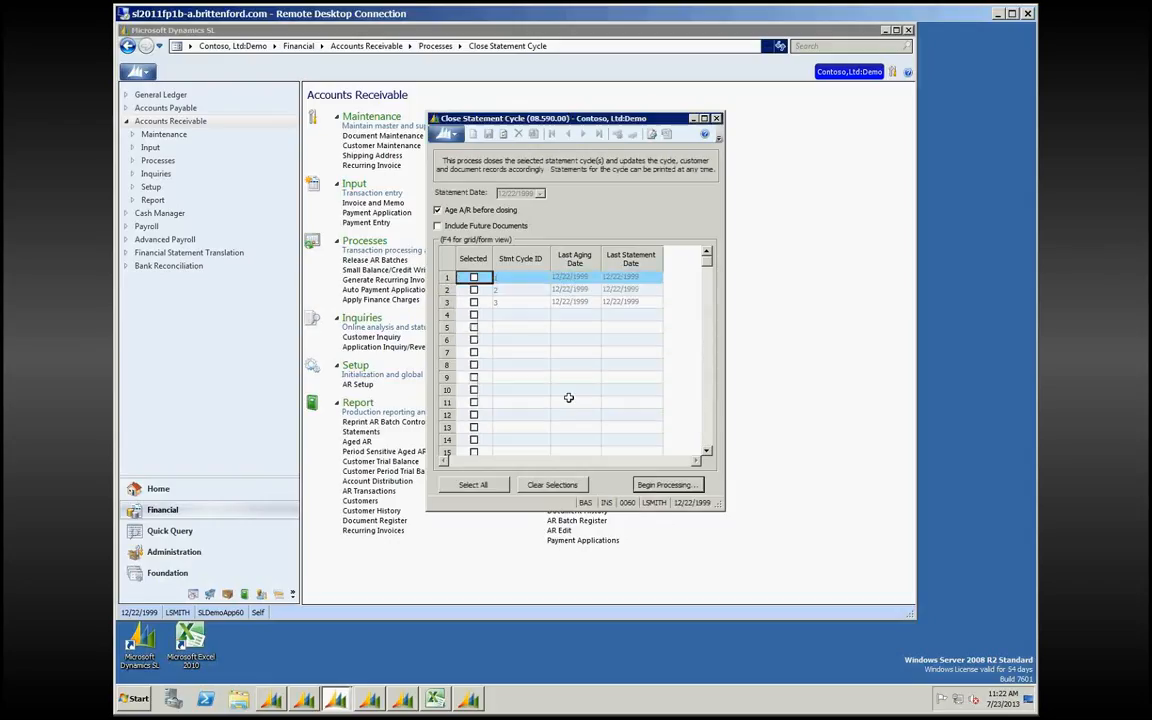
{"action": "left_click", "coordinate": [716, 118]}
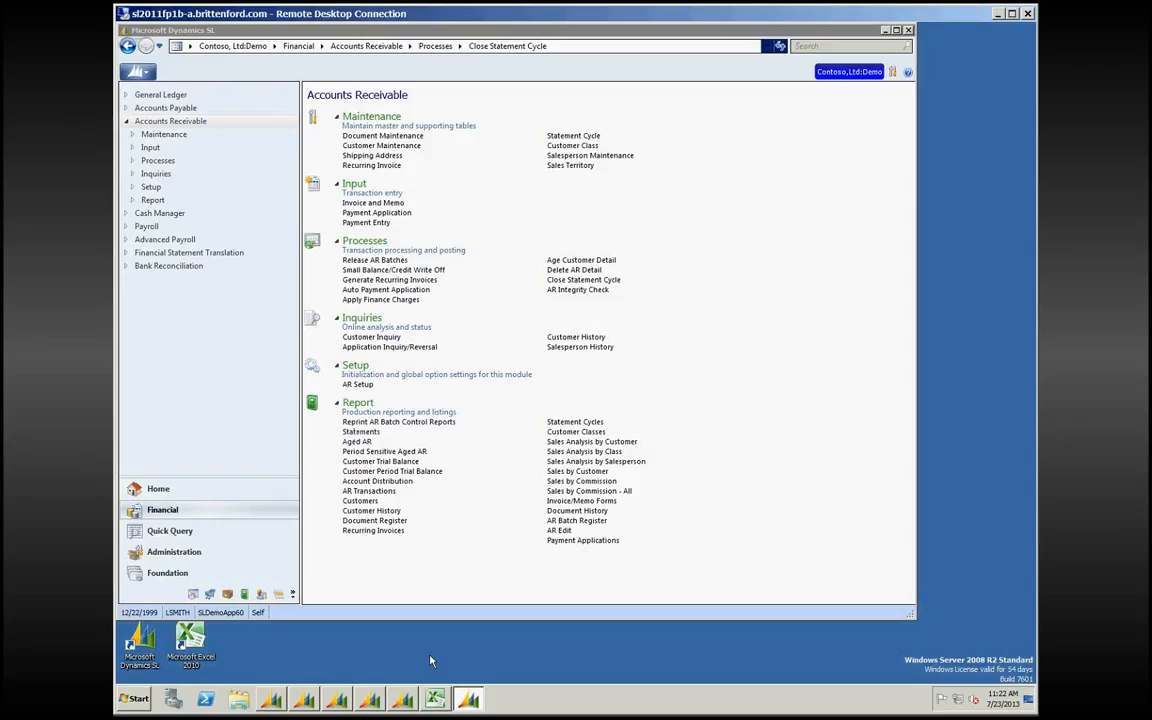
Step: Open the Statements report, preview it in the Plain Paper format, and close the preview
{"action": "left_click", "coordinate": [357, 433]}
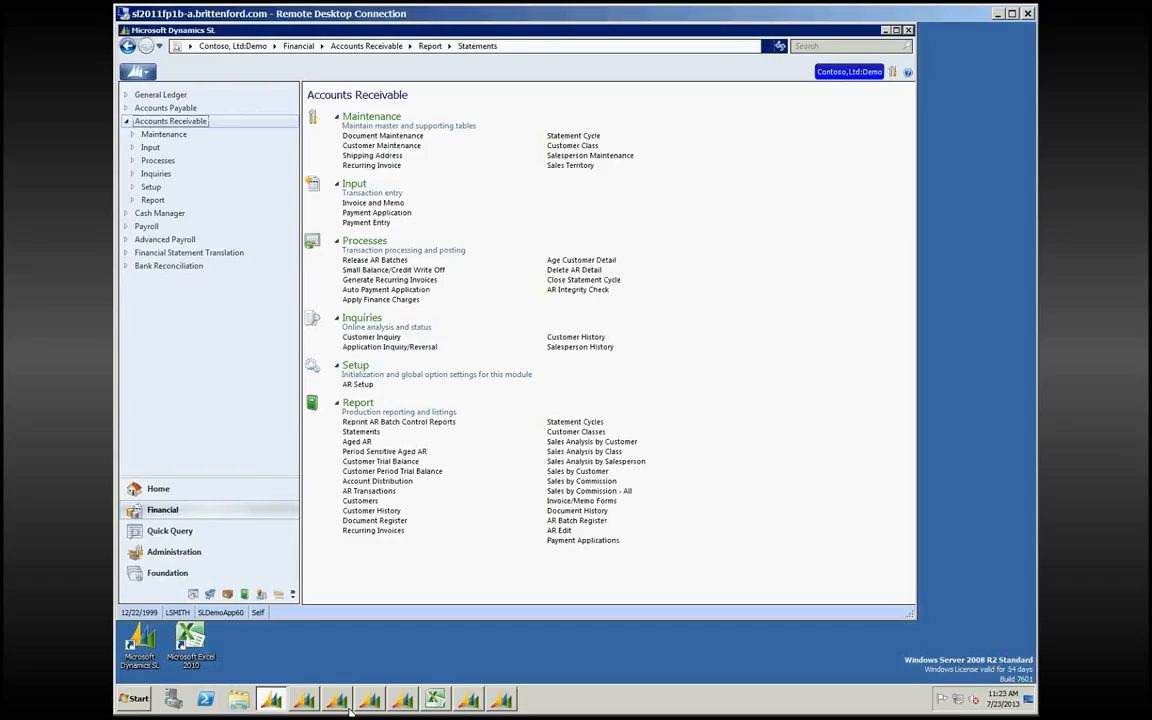
{"action": "mouse_move", "coordinate": [310, 706]}
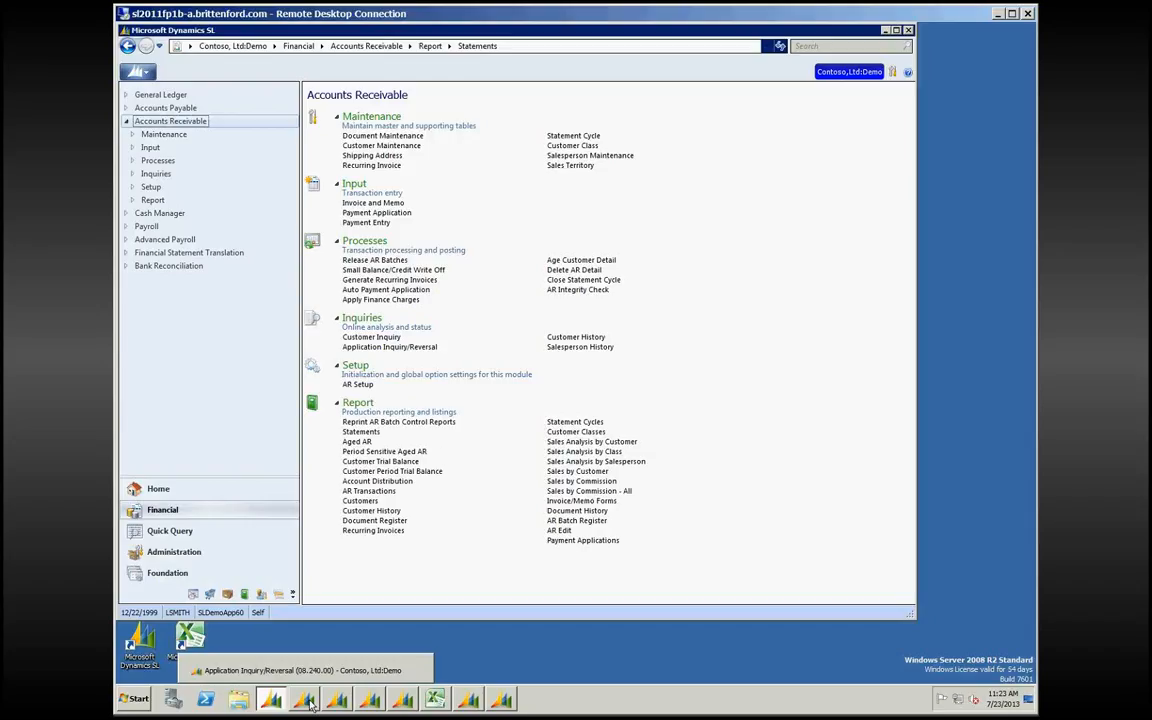
{"action": "left_click", "coordinate": [502, 703]}
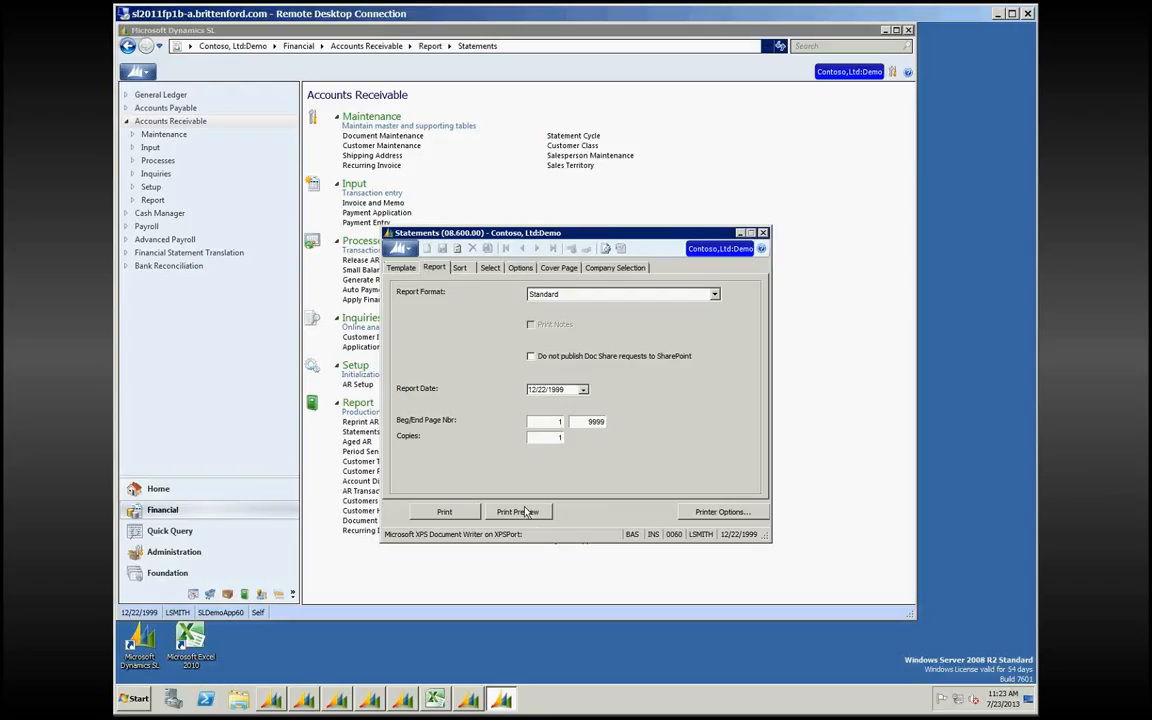
{"action": "left_click", "coordinate": [715, 296]}
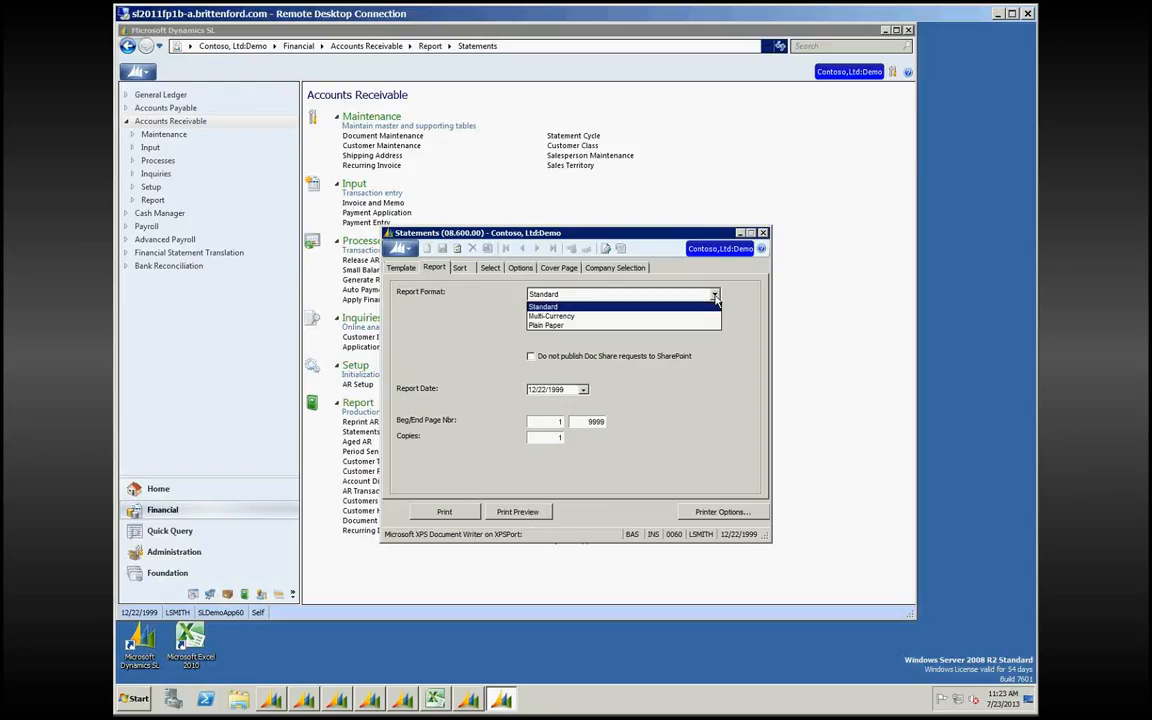
{"action": "left_click", "coordinate": [553, 326]}
{"action": "left_click", "coordinate": [505, 512]}
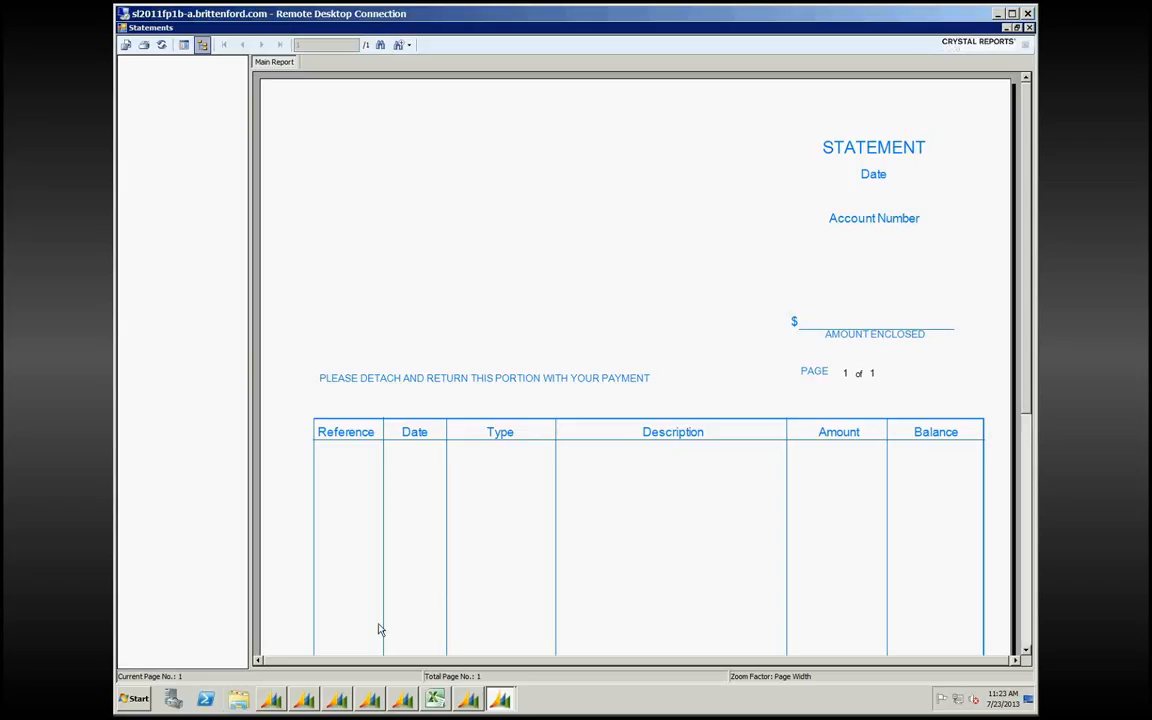
{"action": "left_click", "coordinate": [899, 145]}
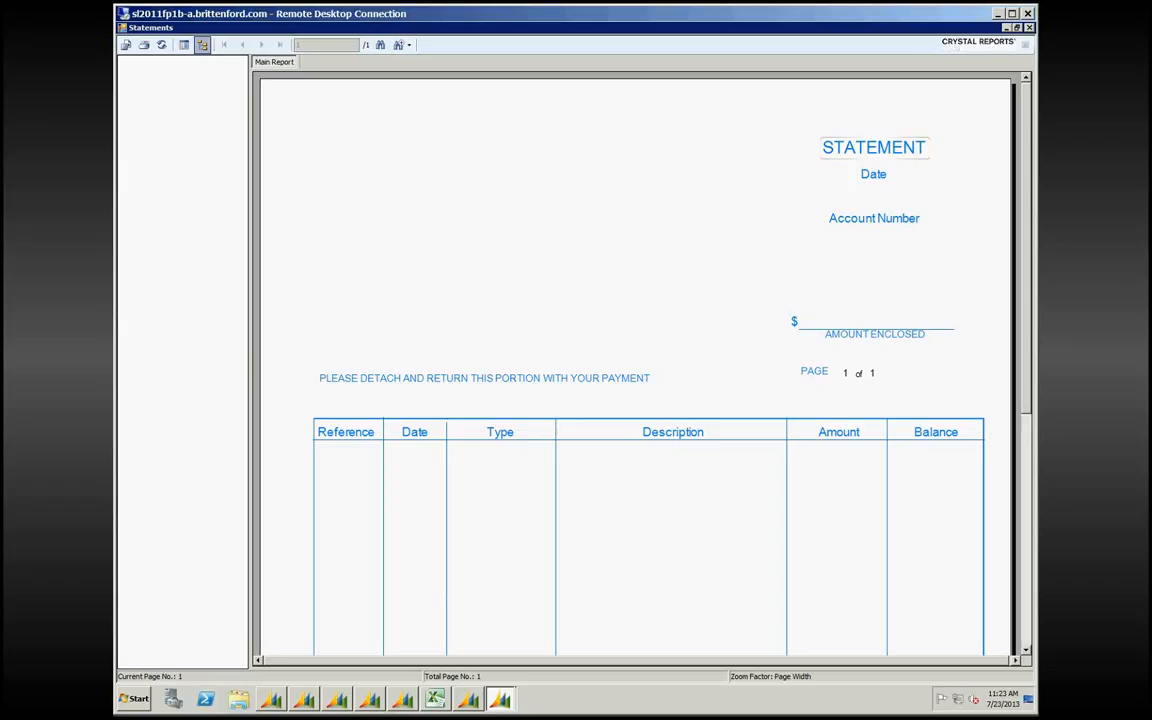
{"action": "left_click", "coordinate": [1029, 28]}
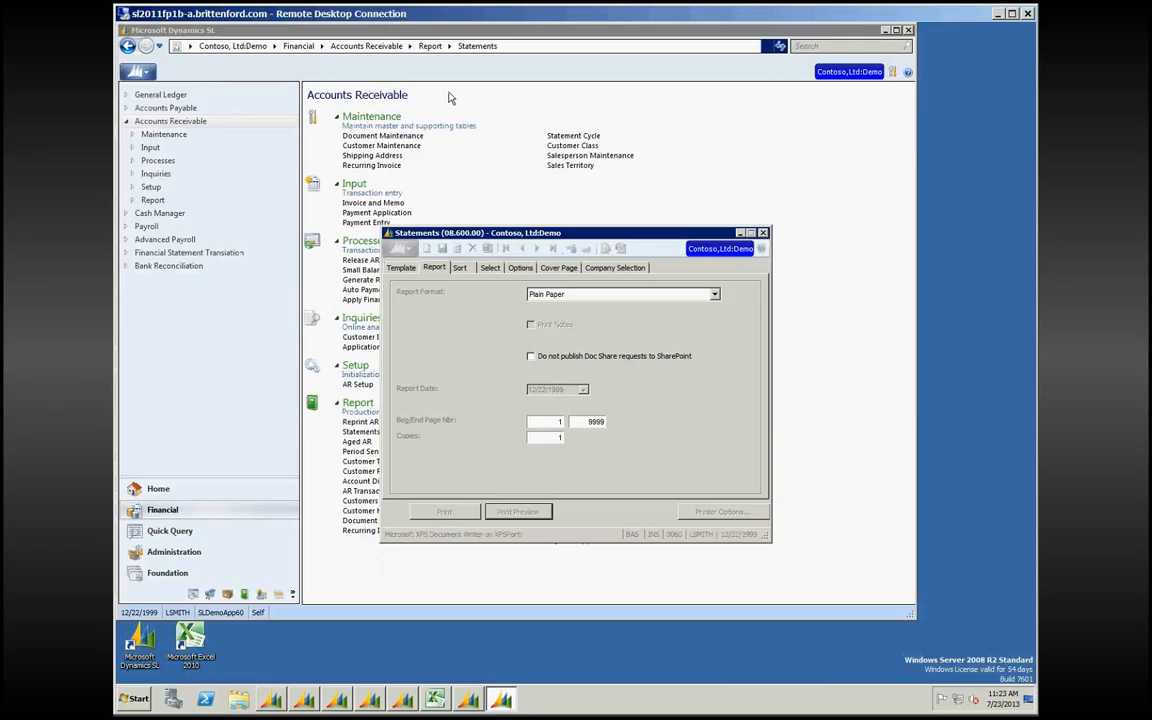
Step: Open the customer's record in Customer Maintenance, enable Print Statements under the statement options, save the record and close the screen
{"action": "left_click", "coordinate": [362, 146]}
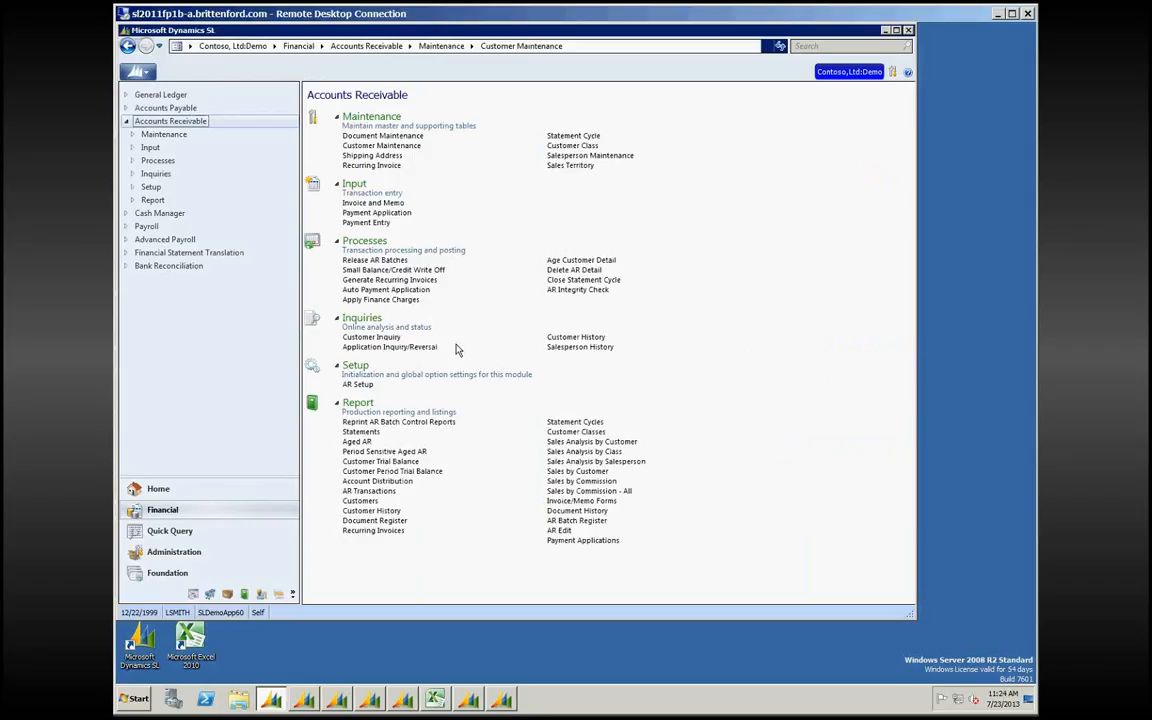
{"action": "type", "text": "CT0130"}
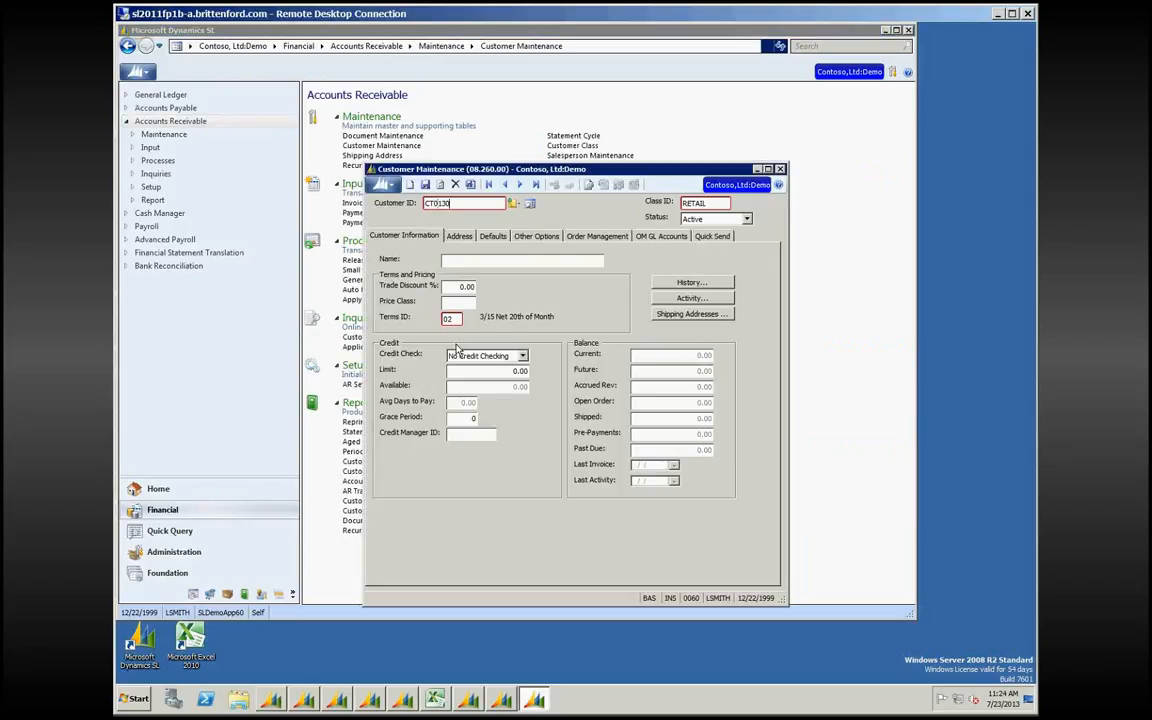
{"action": "key", "text": "Tab"}
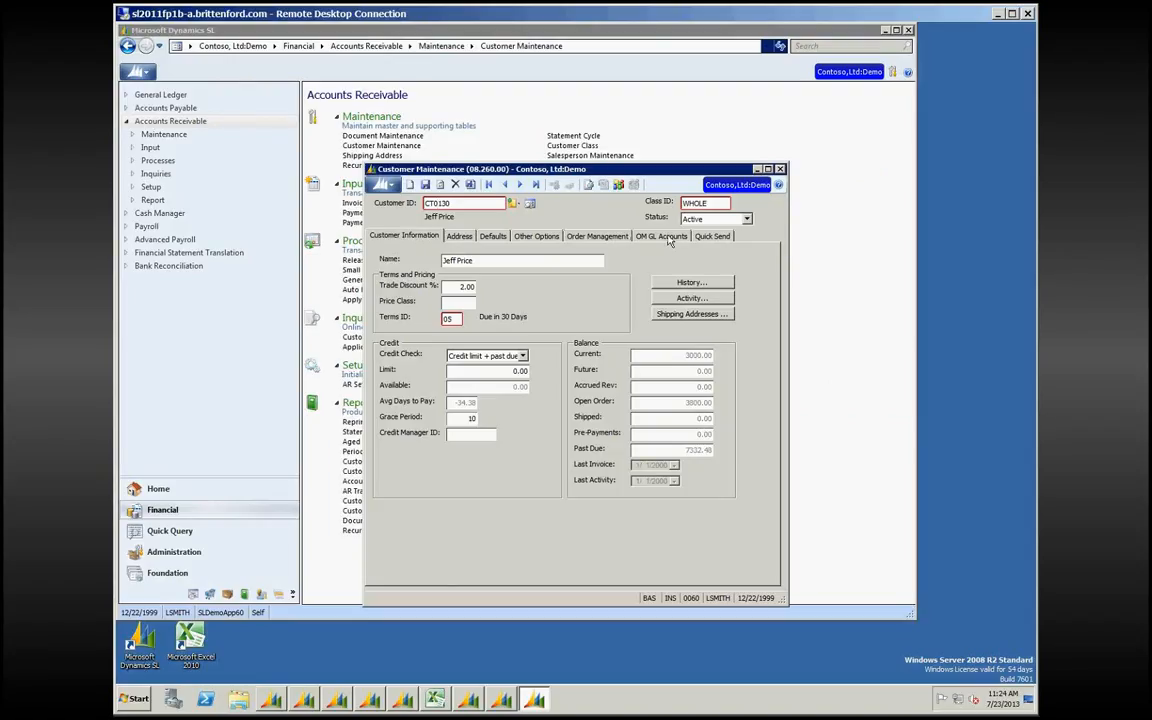
{"action": "left_click", "coordinate": [530, 237]}
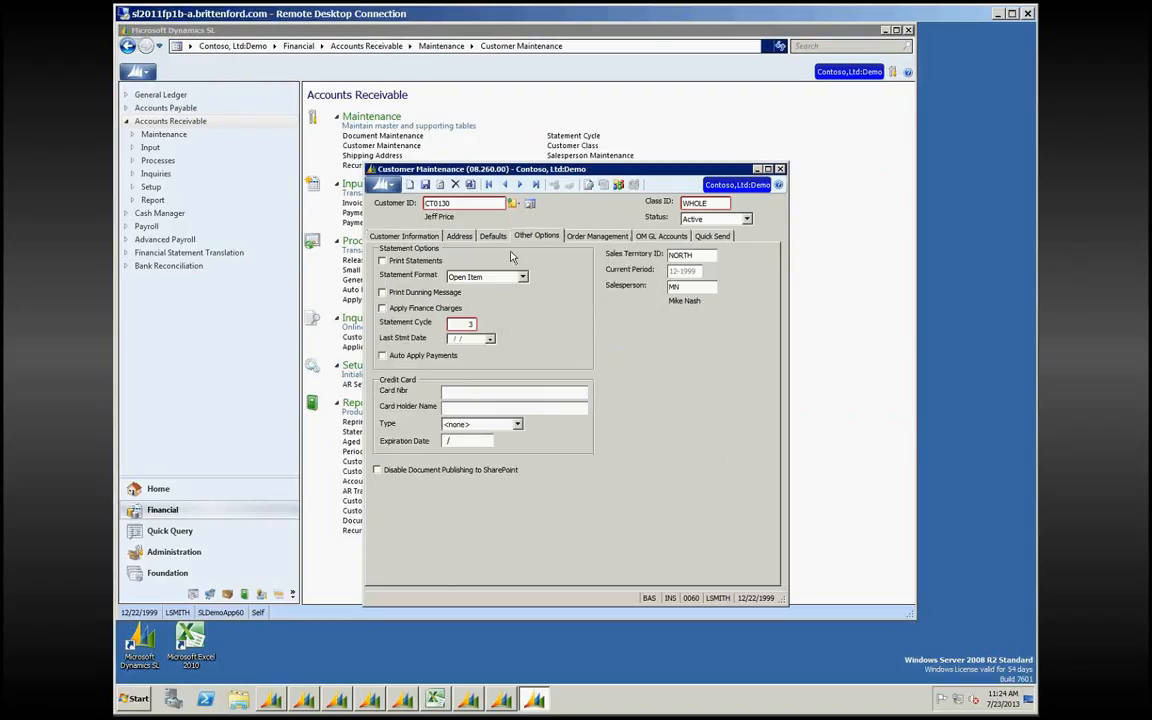
{"action": "left_click", "coordinate": [382, 260]}
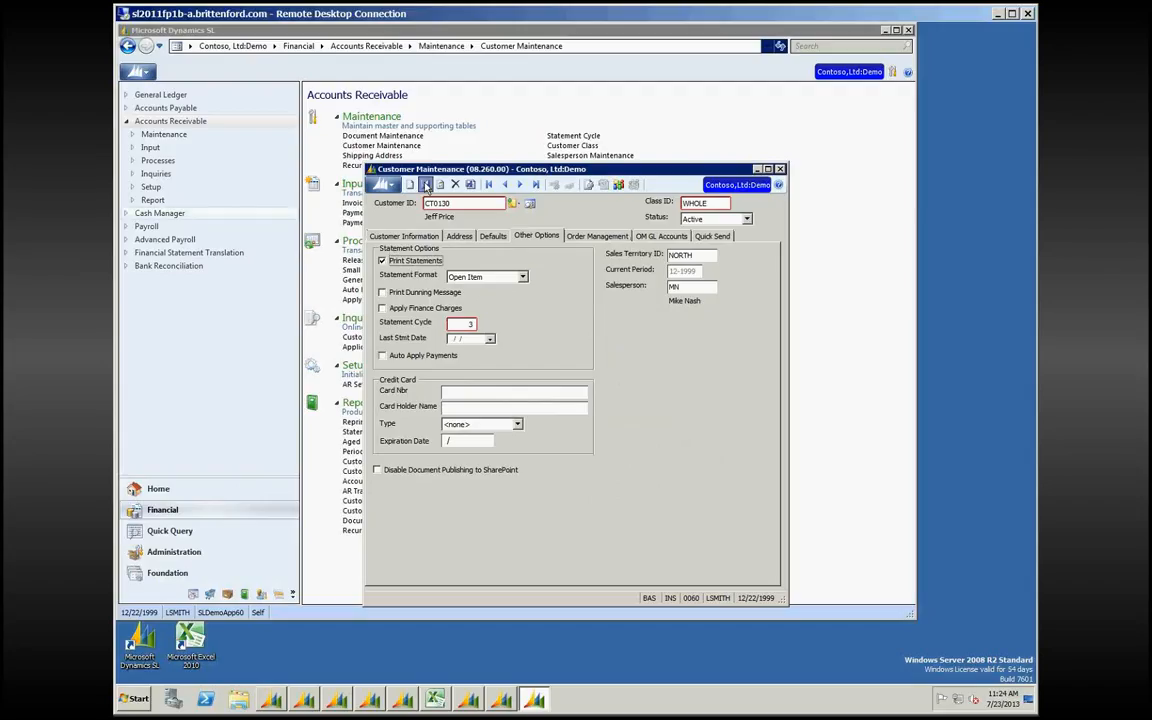
{"action": "left_click", "coordinate": [781, 170]}
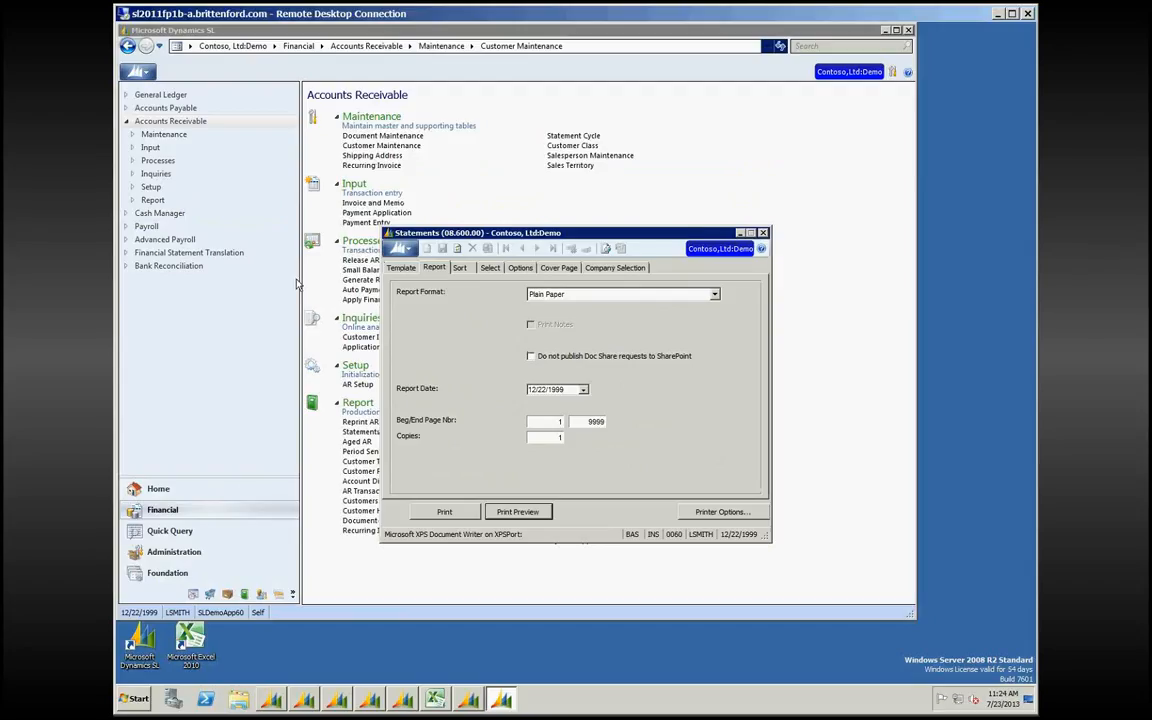
Step: Close statement cycle 3 with Age A/R before closing and without future documents
{"action": "left_click", "coordinate": [408, 32]}
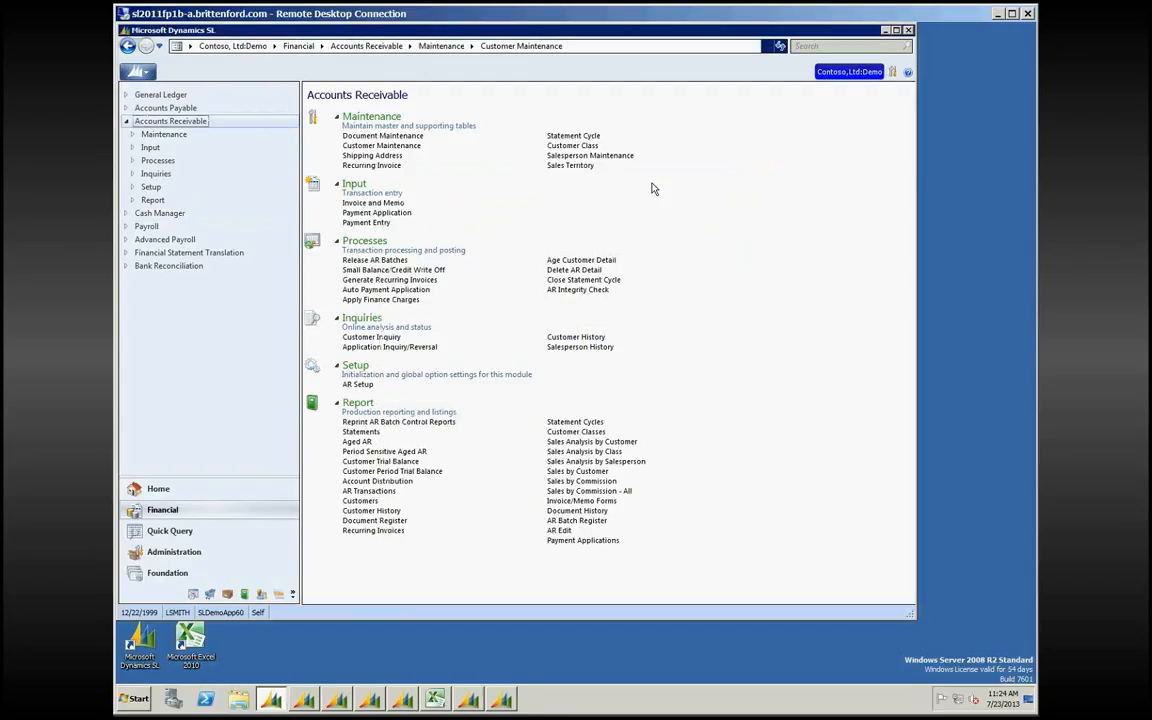
{"action": "left_click", "coordinate": [574, 281]}
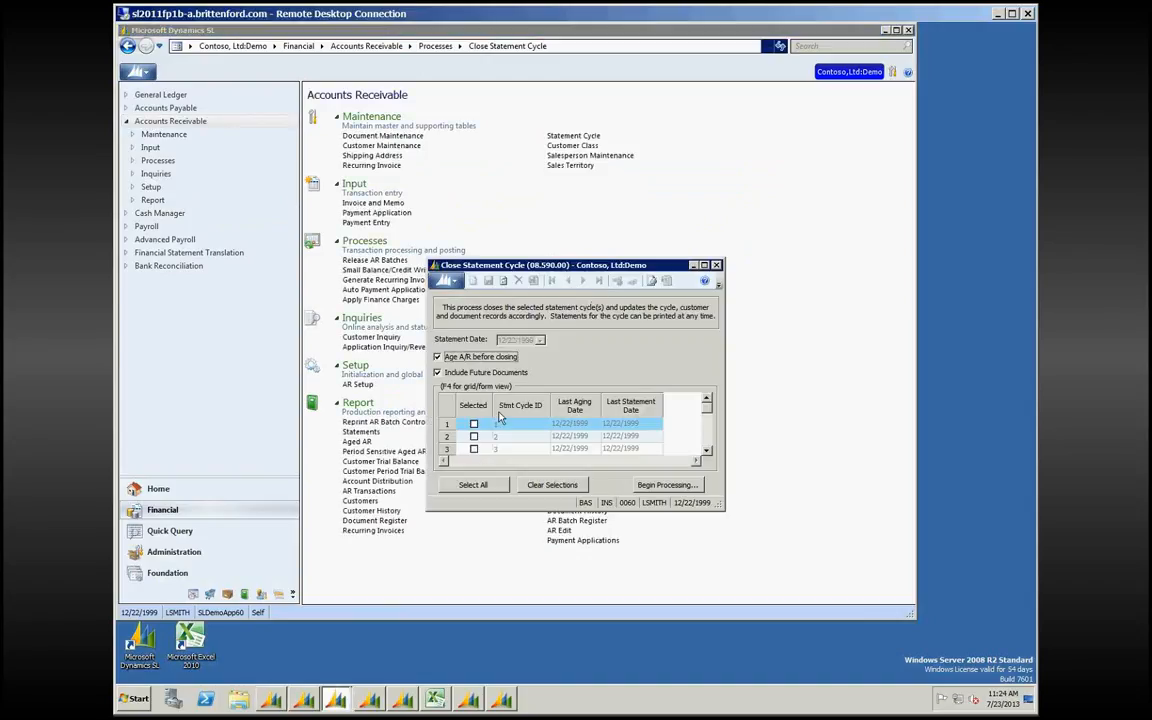
{"action": "left_click", "coordinate": [474, 448]}
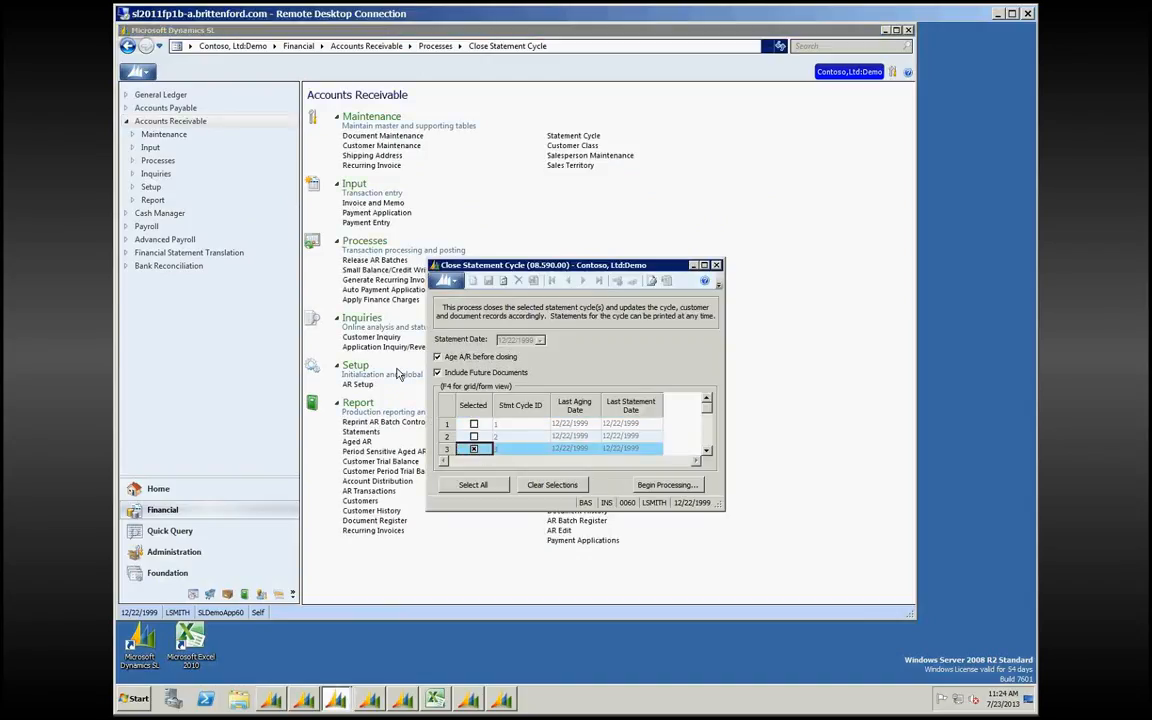
{"action": "left_click", "coordinate": [437, 372]}
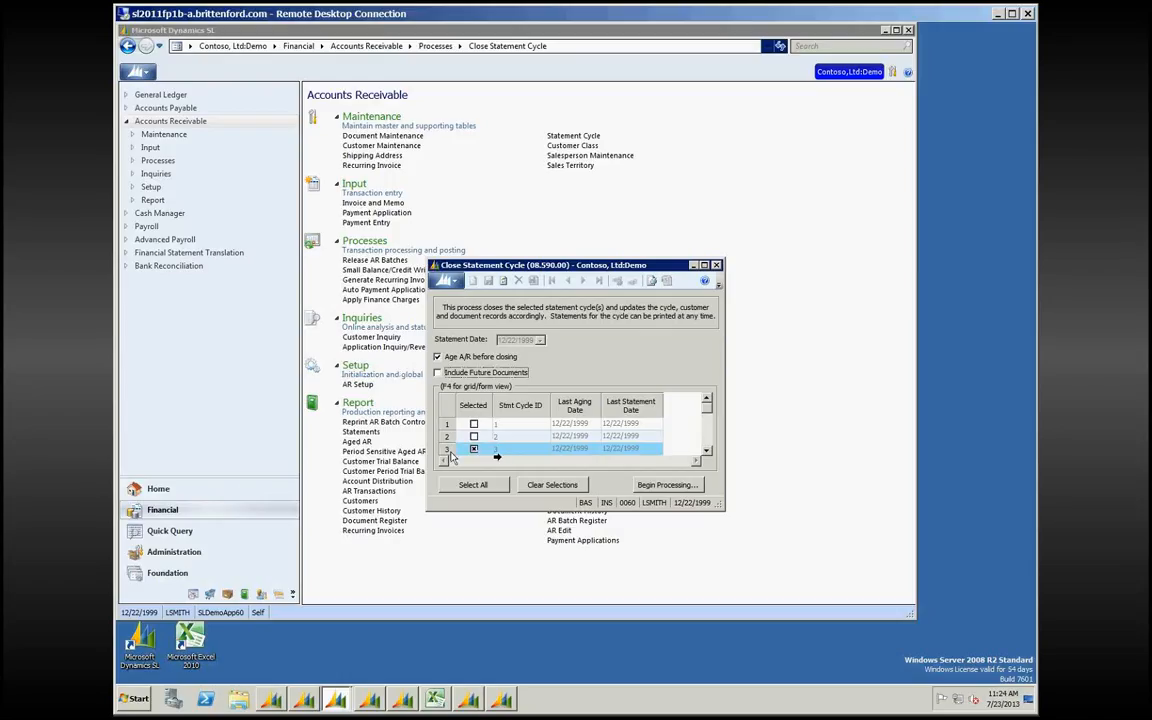
{"action": "left_click", "coordinate": [678, 489]}
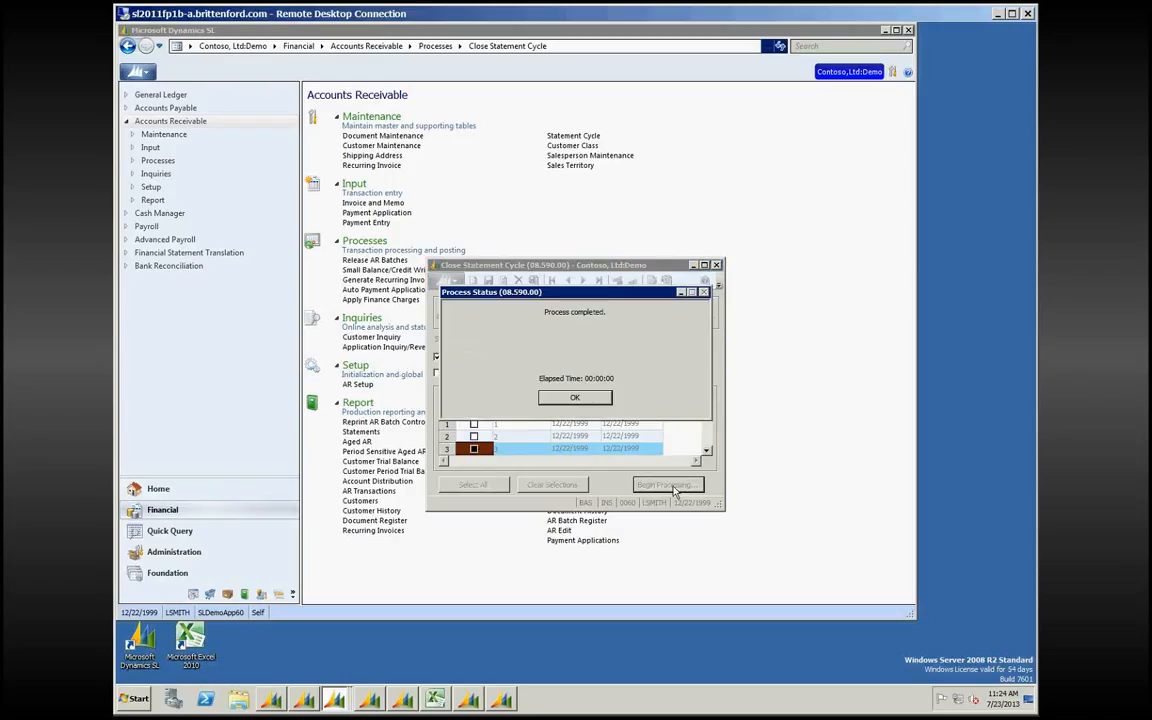
{"action": "left_click", "coordinate": [573, 398]}
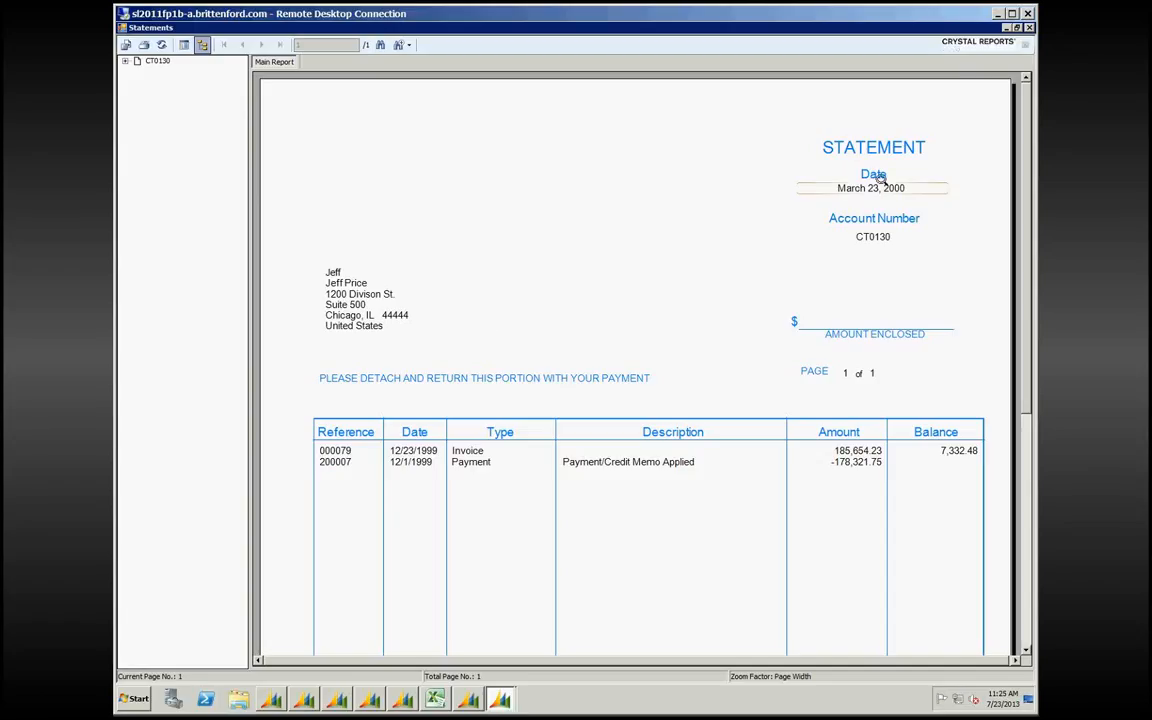
Step: Review the customer's statement preview down to the amount due and aging buckets, and close the preview and the Statements screen
{"action": "left_click", "coordinate": [930, 450]}
{"action": "left_click_drag", "start_coordinate": [1026, 387], "coordinate": [1028, 582]}
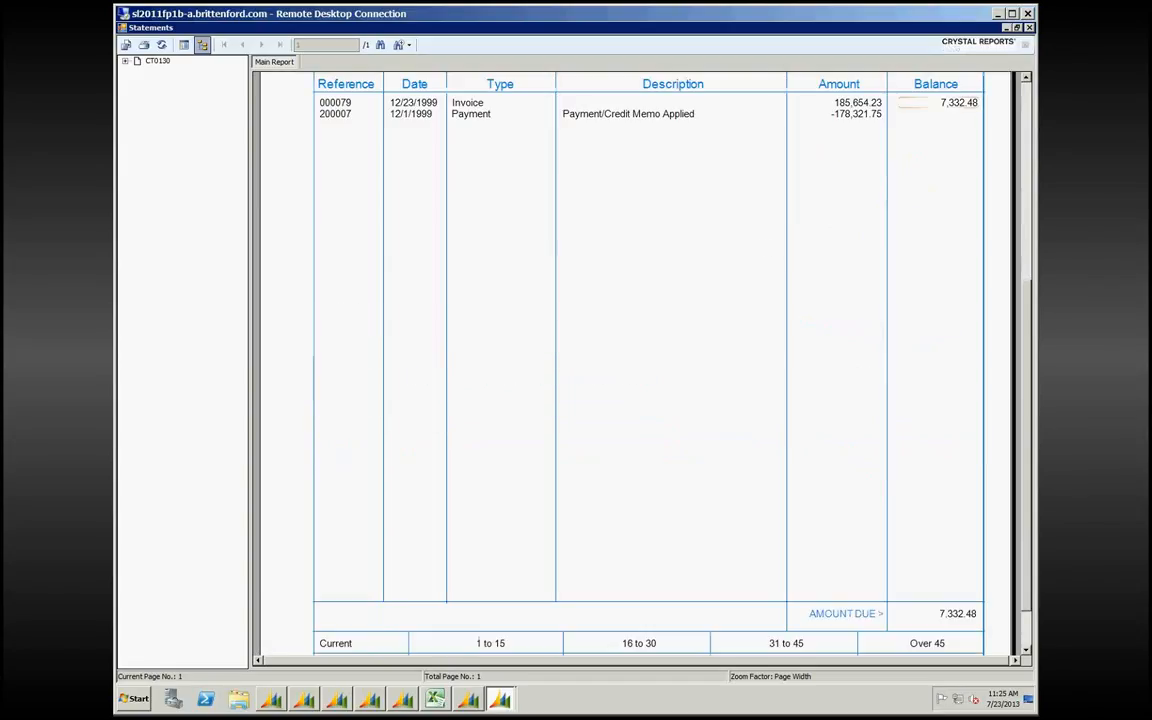
{"action": "scroll", "coordinate": [709, 461], "scroll_direction": "down", "scroll_amount": 1}
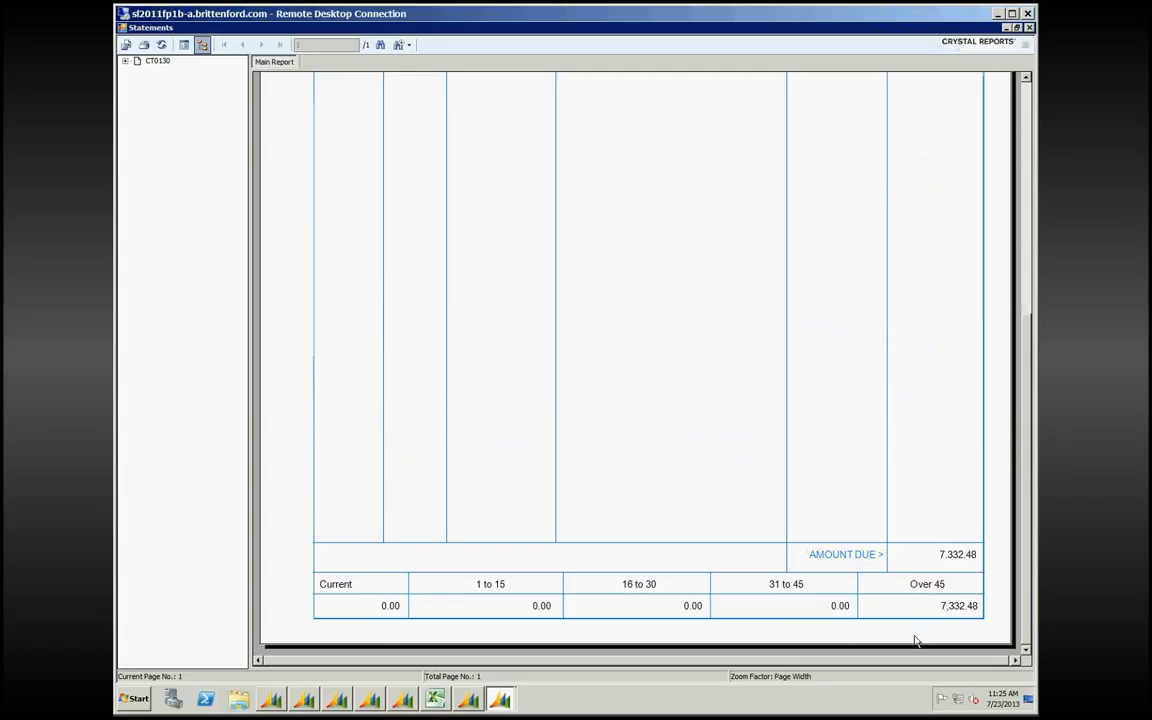
{"action": "left_click", "coordinate": [1029, 27]}
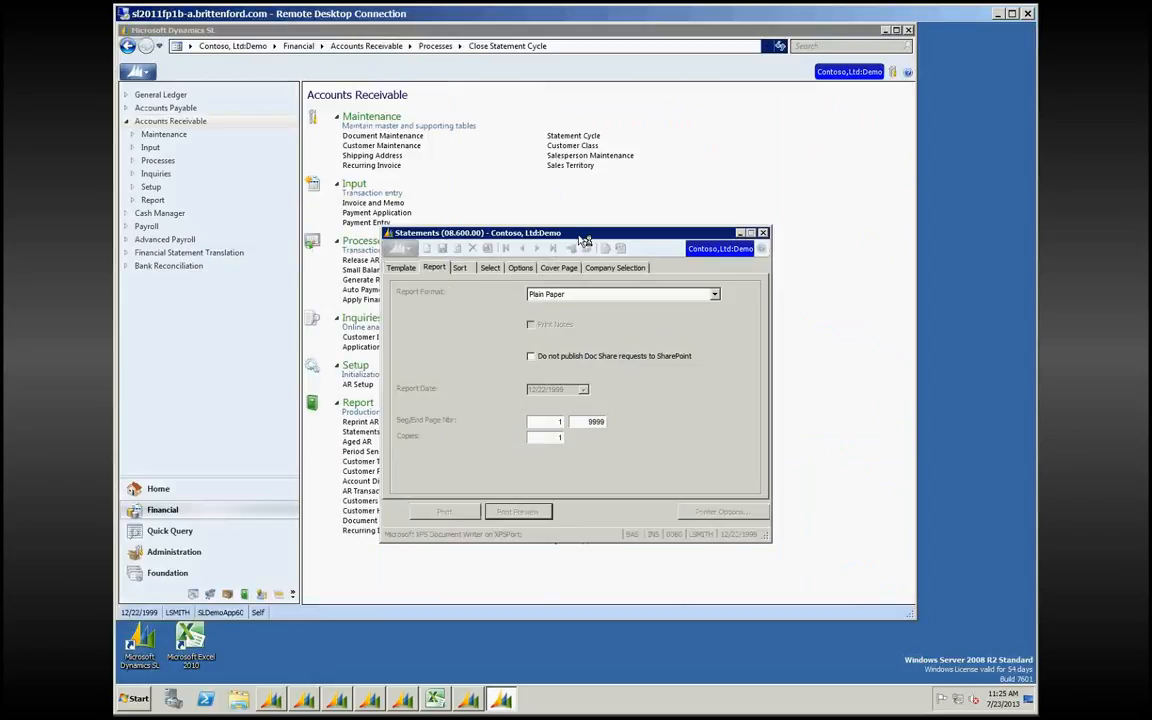
{"action": "left_click", "coordinate": [762, 233]}
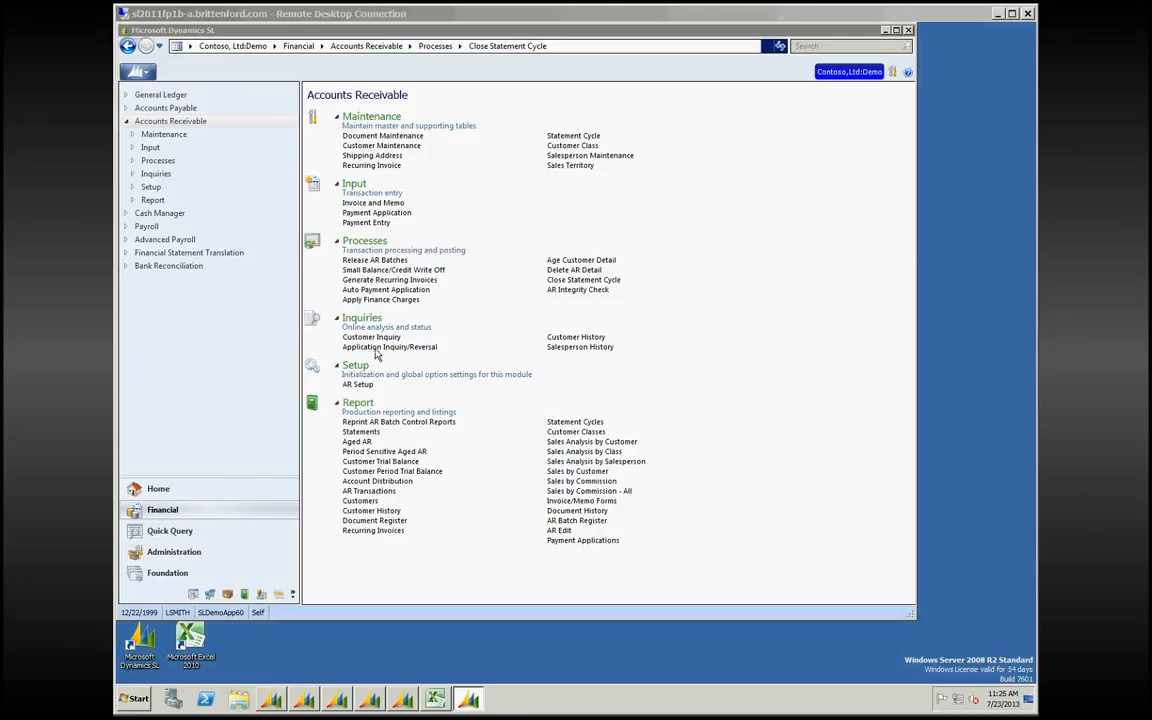
Step: Open Document Maintenance and enter the customer's ID with the document type left at Invoice
{"action": "left_click", "coordinate": [380, 137]}
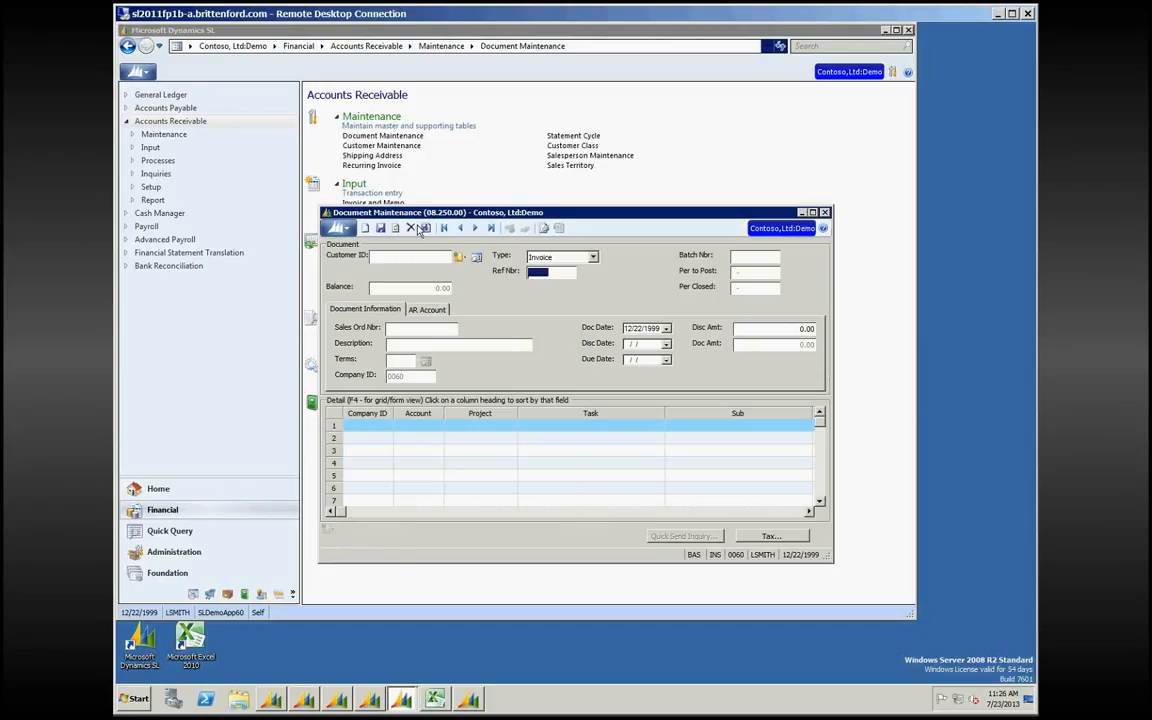
{"action": "key", "text": "Tab"}
{"action": "left_click", "coordinate": [593, 257]}
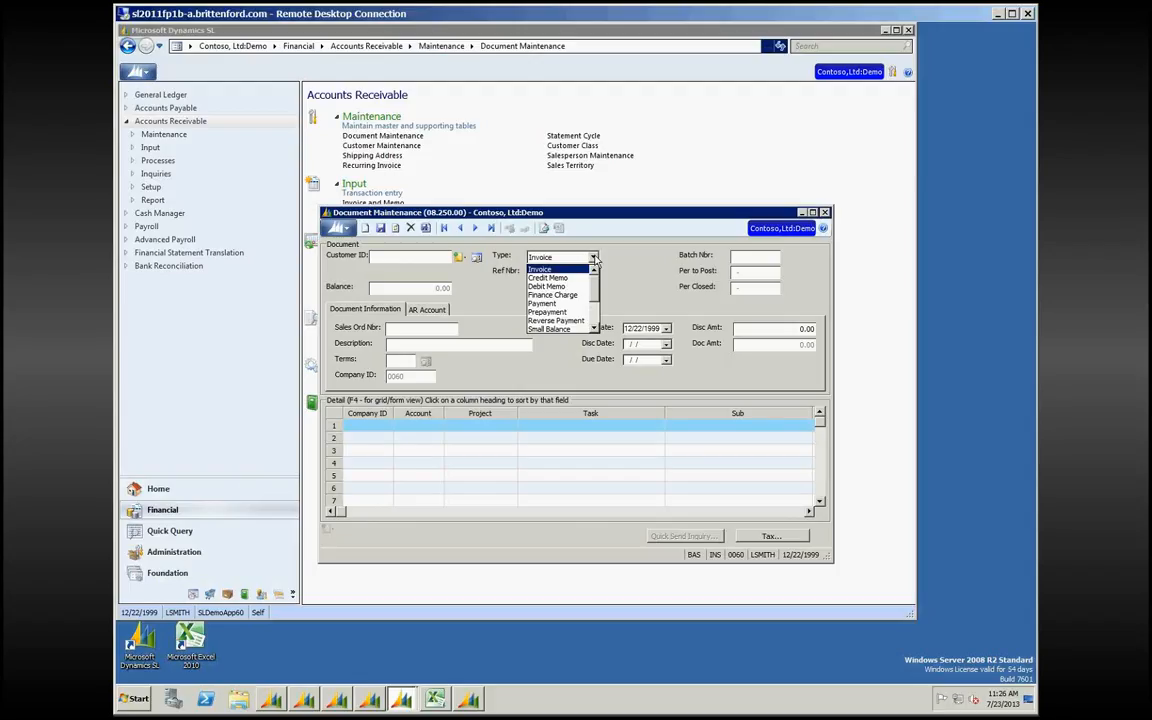
{"action": "left_click", "coordinate": [388, 256]}
{"action": "left_click", "coordinate": [388, 256]}
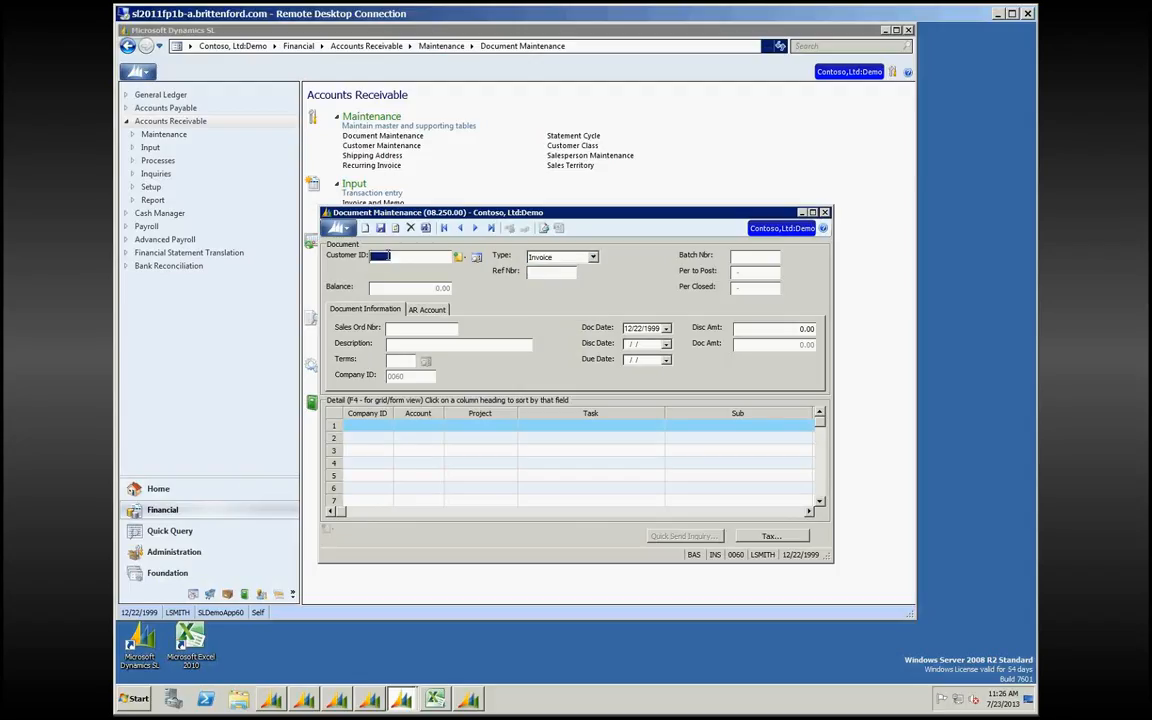
{"action": "type", "text": "CT0130"}
{"action": "key", "text": "Tab"}
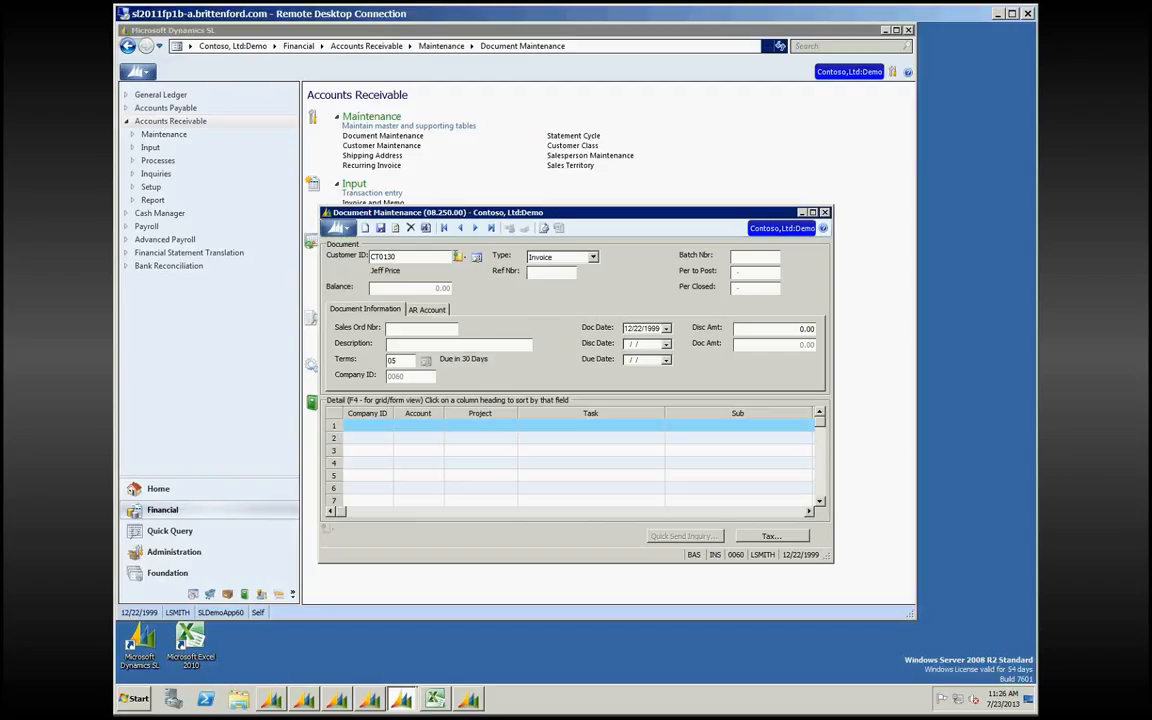
Step: Look up the customer's invoices in the AR Document List and close the list without selecting one
{"action": "left_click", "coordinate": [541, 273]}
{"action": "key", "text": "F3"}
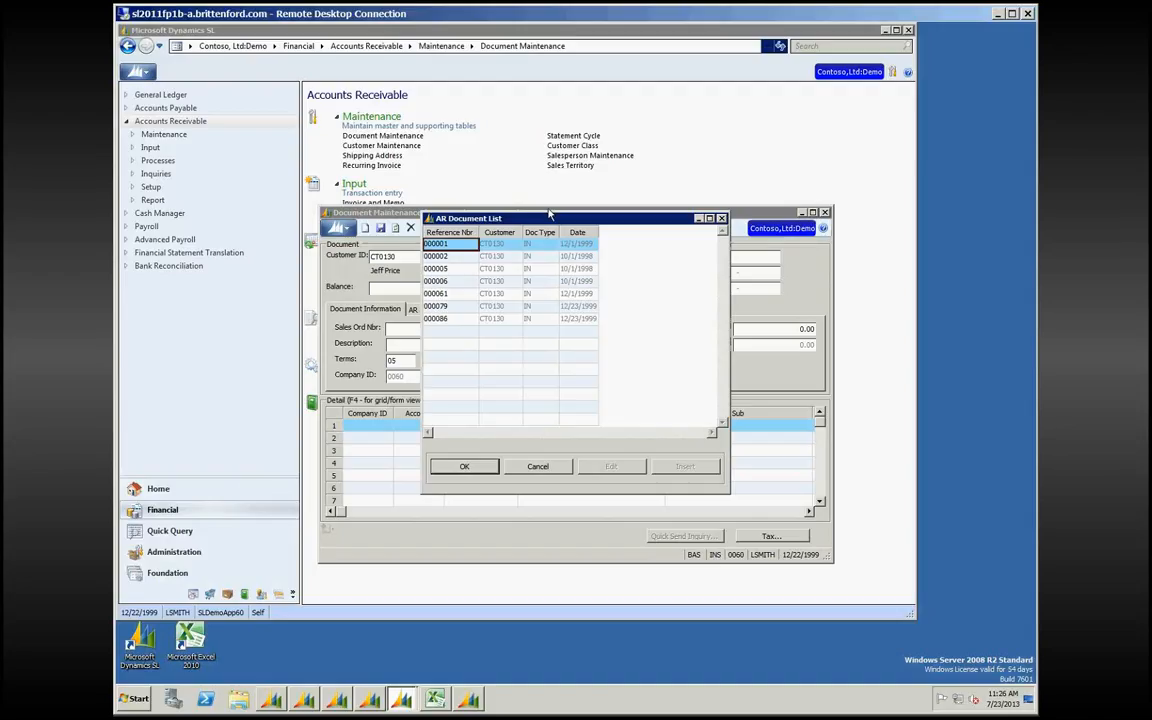
{"action": "left_click", "coordinate": [721, 218]}
Step: Set the document type to Credit Memo, load document 000008 and examine the accounts on its detail lines
{"action": "left_click", "coordinate": [593, 258]}
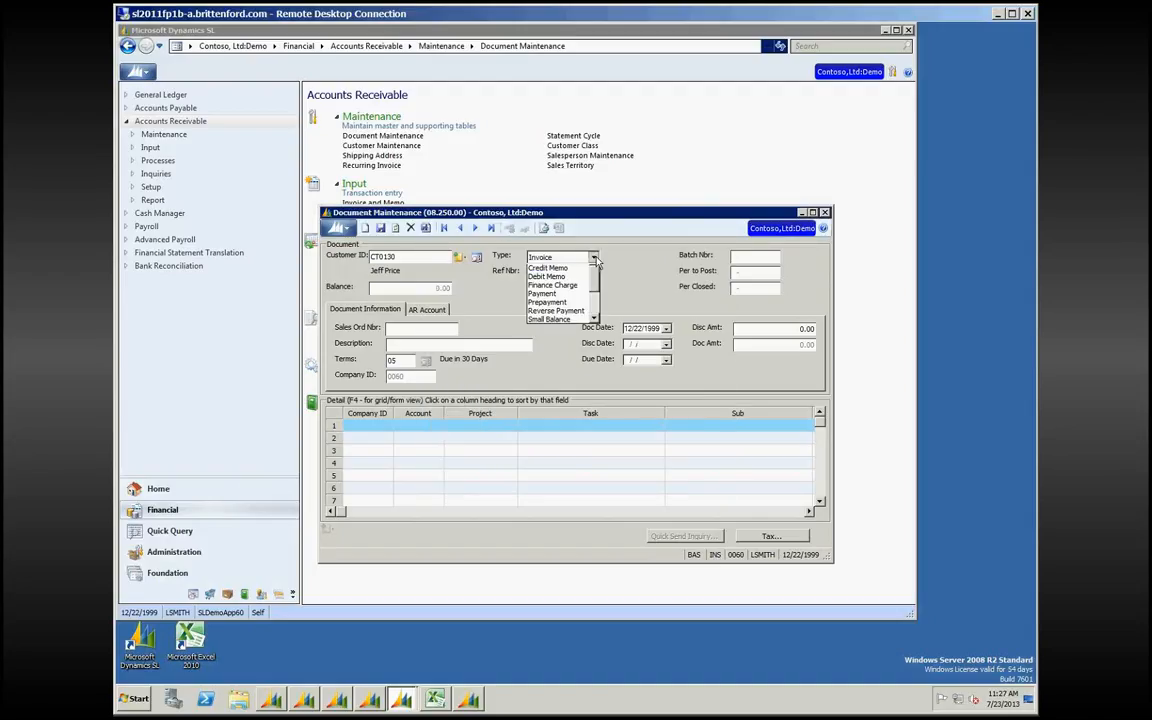
{"action": "left_click", "coordinate": [547, 268]}
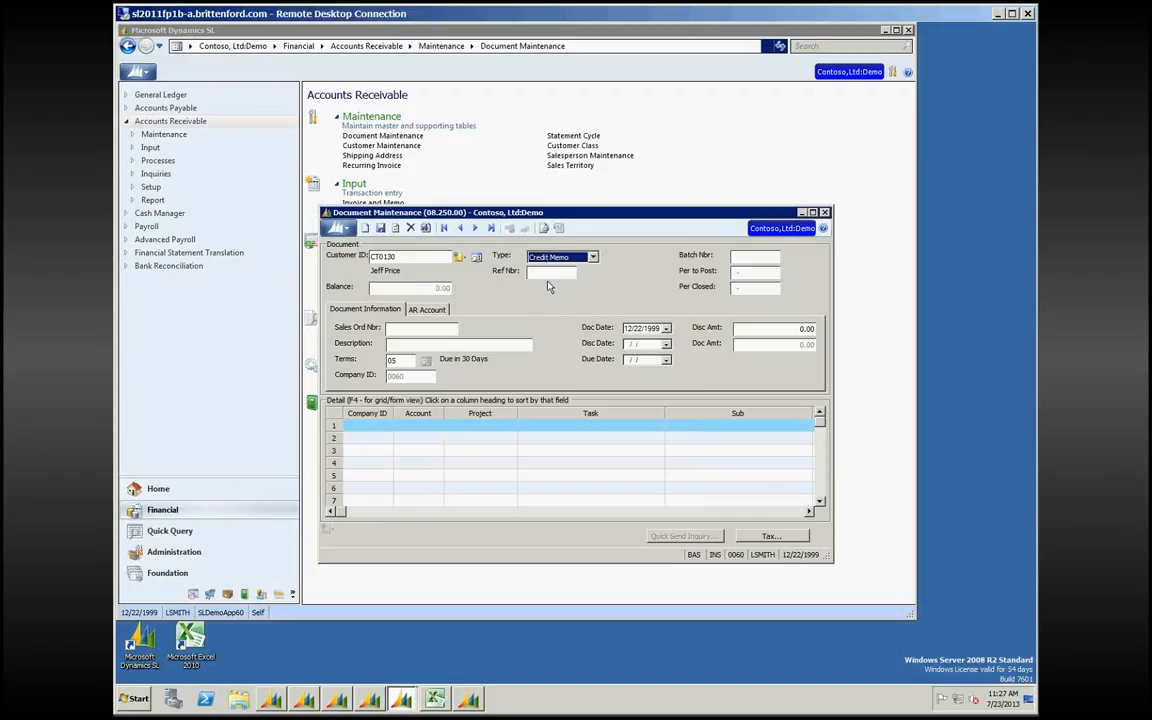
{"action": "left_click", "coordinate": [540, 272]}
{"action": "double_click", "coordinate": [540, 272]}
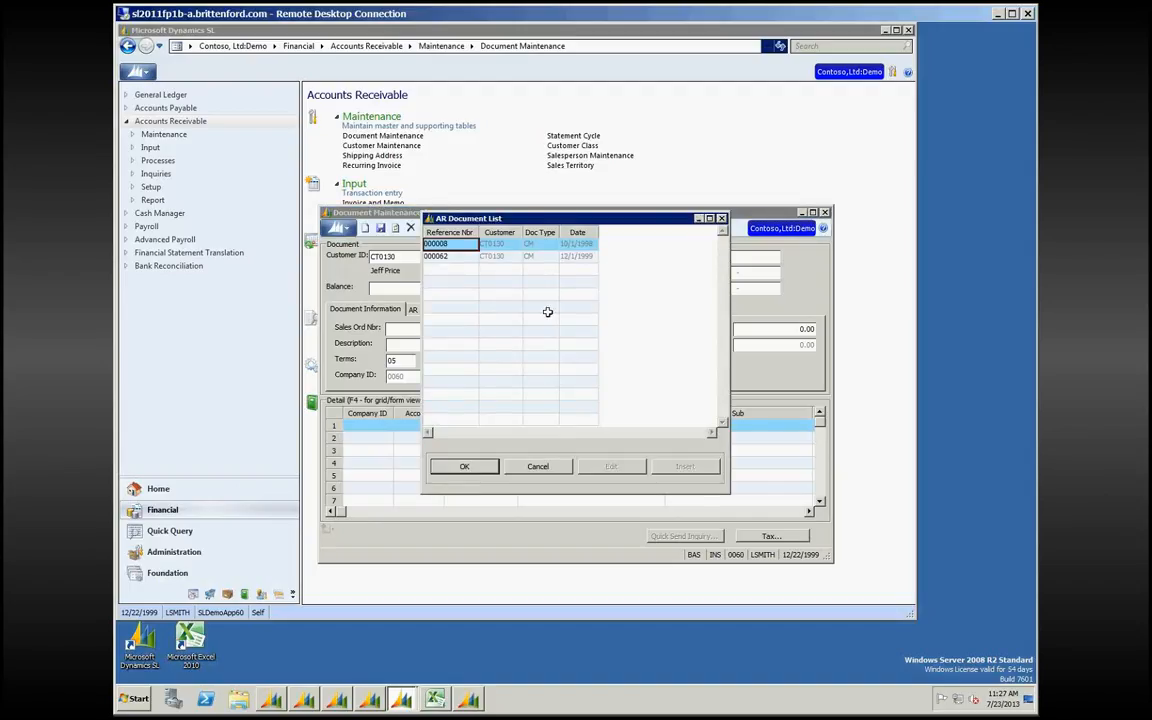
{"action": "key", "text": "Return"}
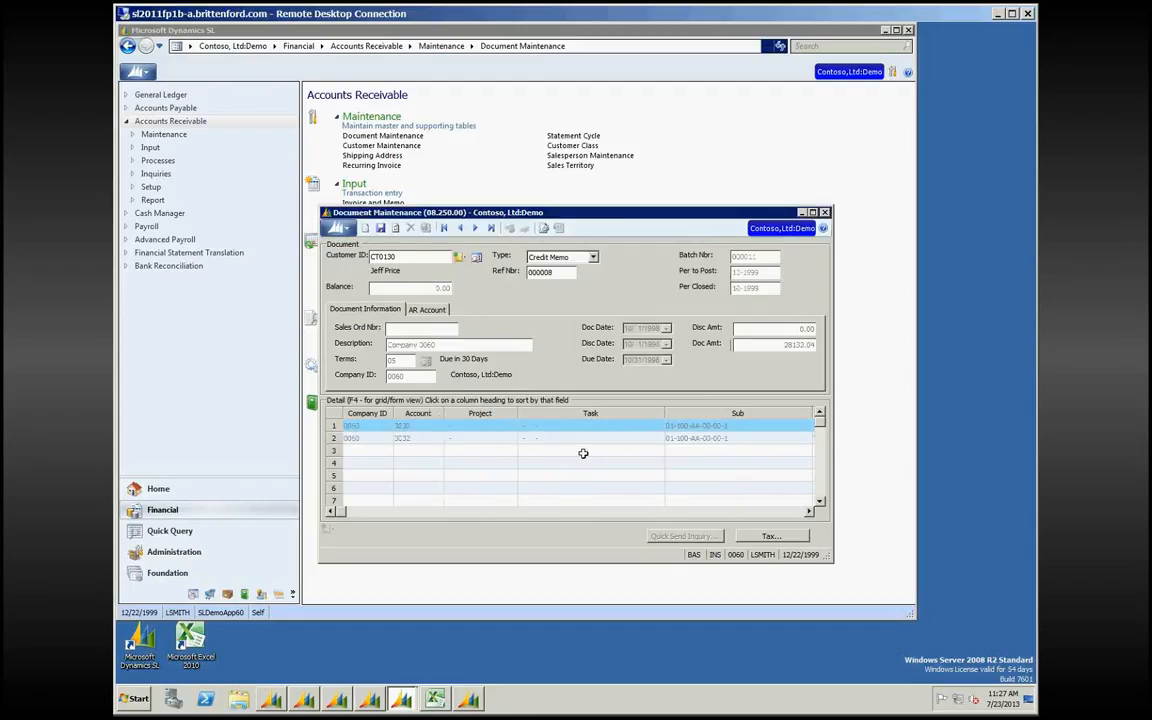
{"action": "left_click", "coordinate": [418, 440]}
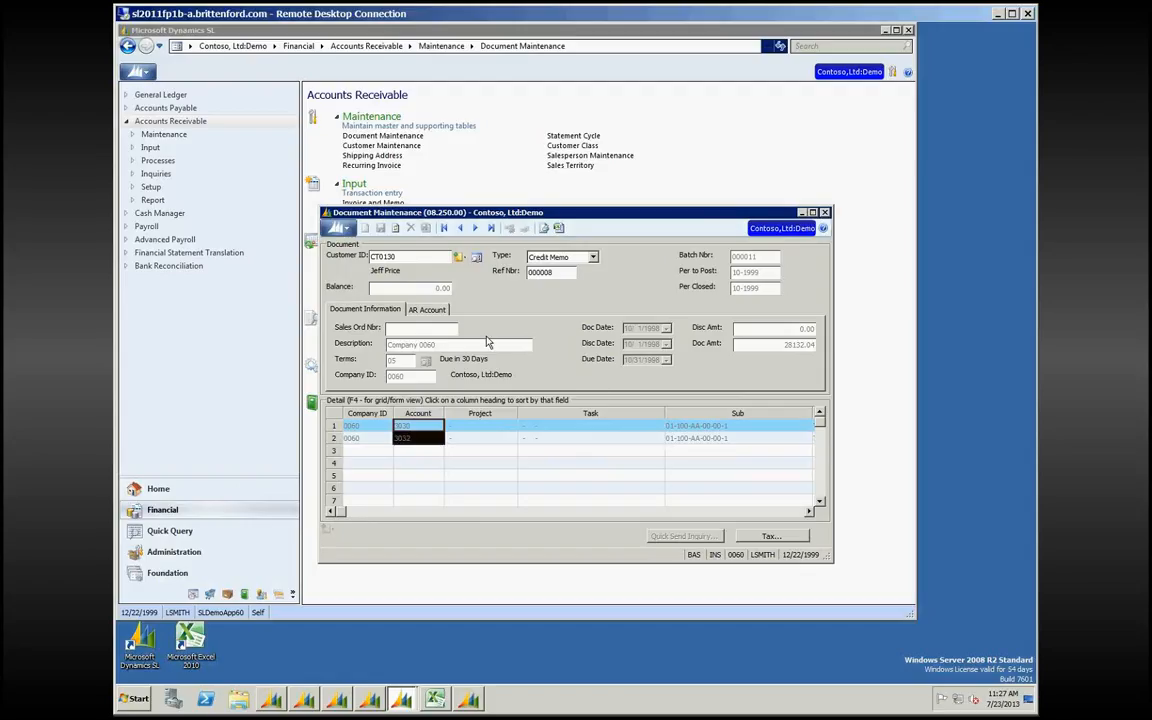
{"action": "left_click", "coordinate": [426, 257]}
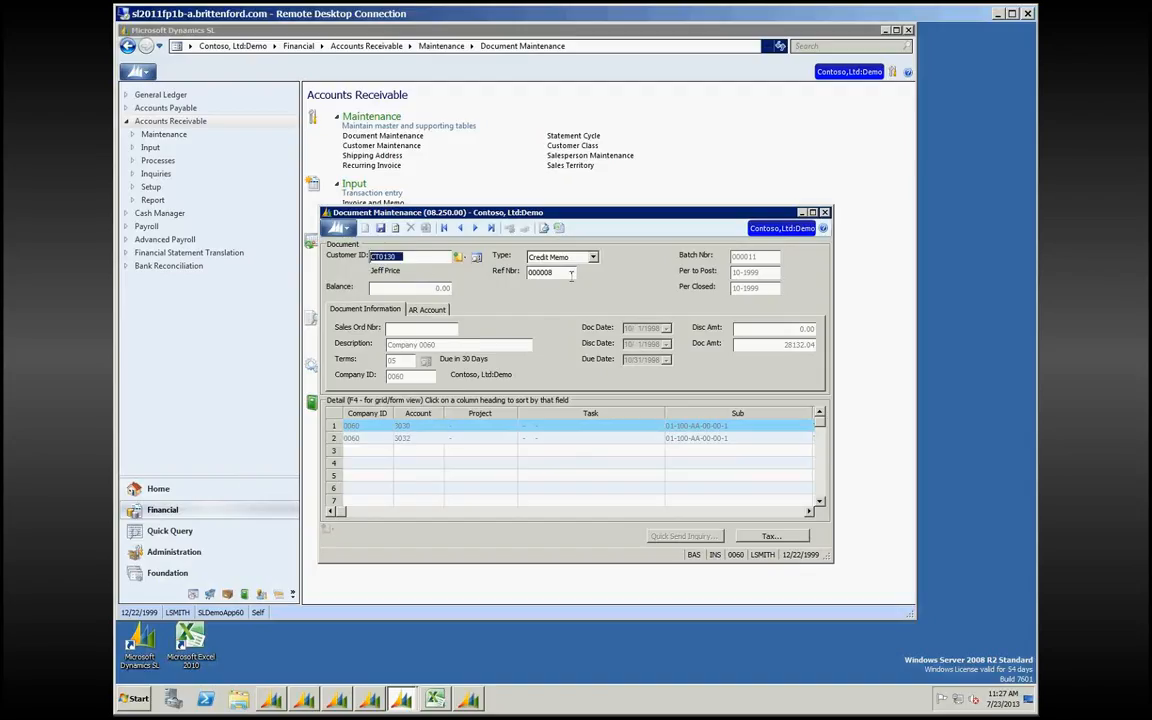
{"action": "left_click", "coordinate": [570, 273]}
{"action": "key", "text": "F3"}
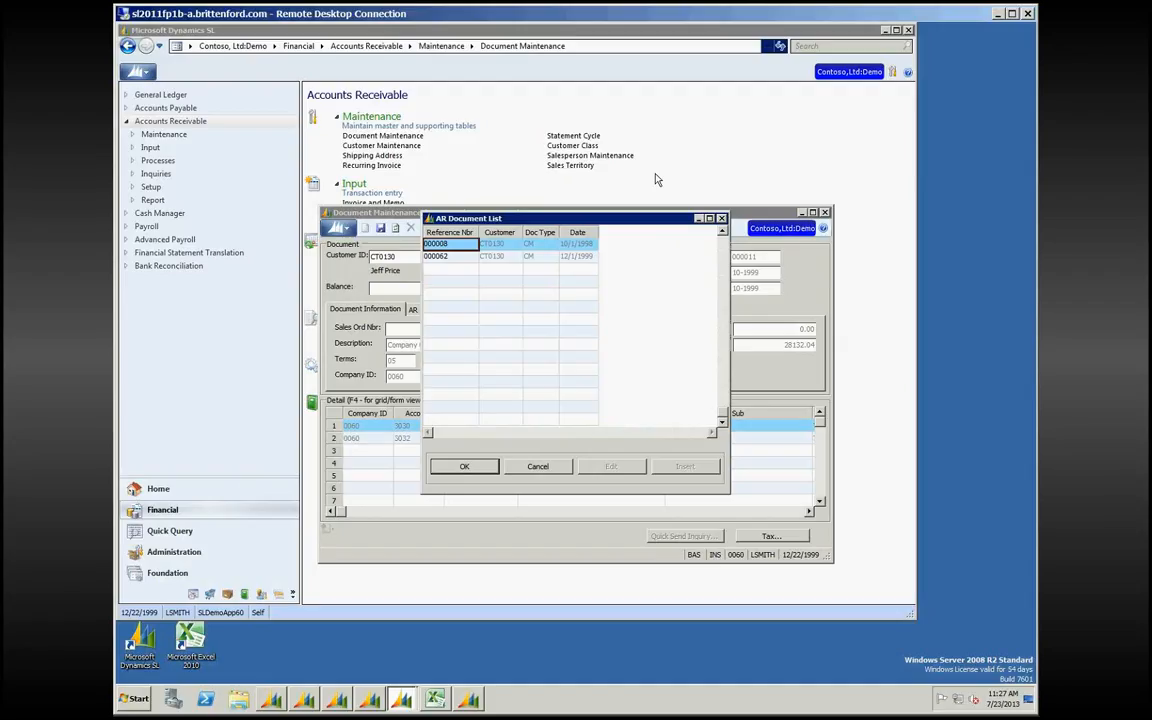
{"action": "key", "text": "Escape"}
Step: Set the document type to Invoice and load the customer's invoice 000086 from the AR Document List
{"action": "left_click", "coordinate": [560, 257]}
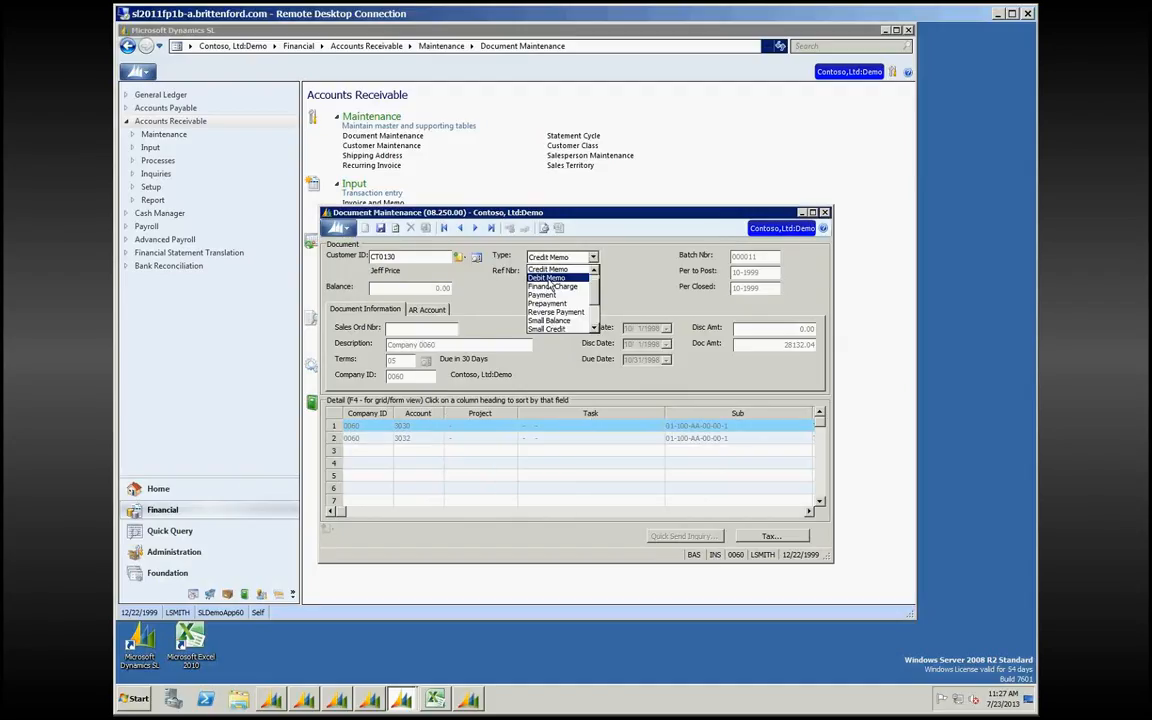
{"action": "left_click_drag", "start_coordinate": [594, 289], "coordinate": [594, 279]}
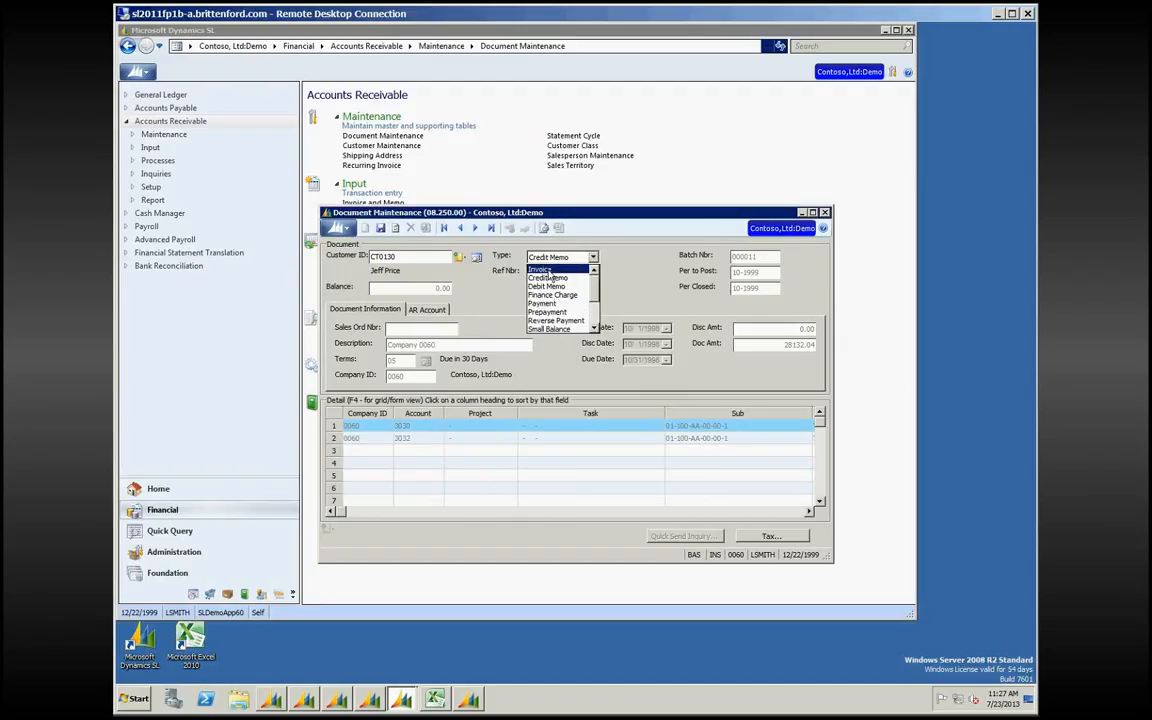
{"action": "left_click", "coordinate": [549, 273]}
{"action": "key", "text": "F3"}
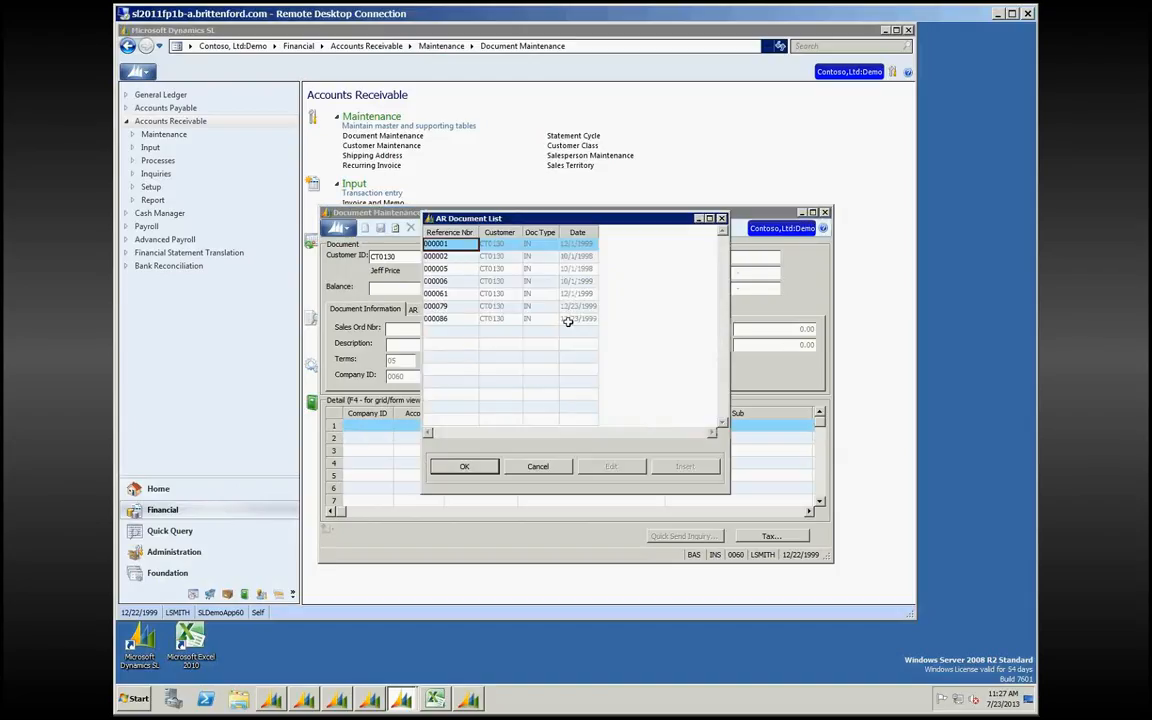
{"action": "left_click", "coordinate": [445, 320]}
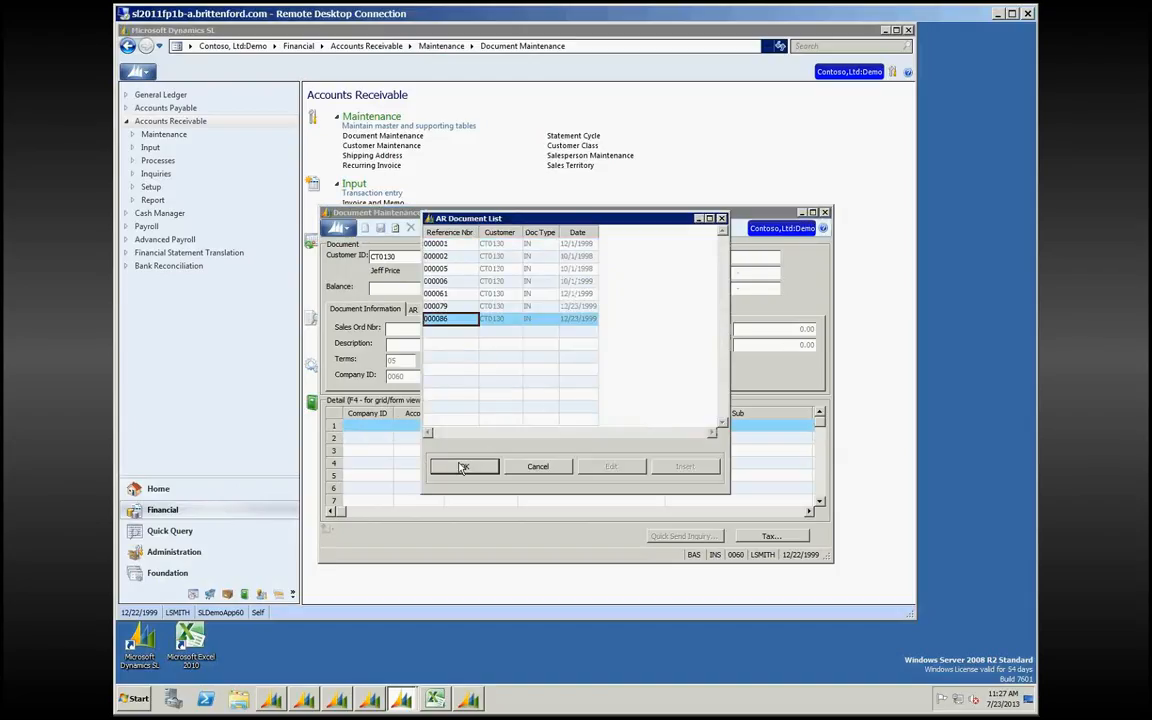
{"action": "left_click", "coordinate": [463, 467]}
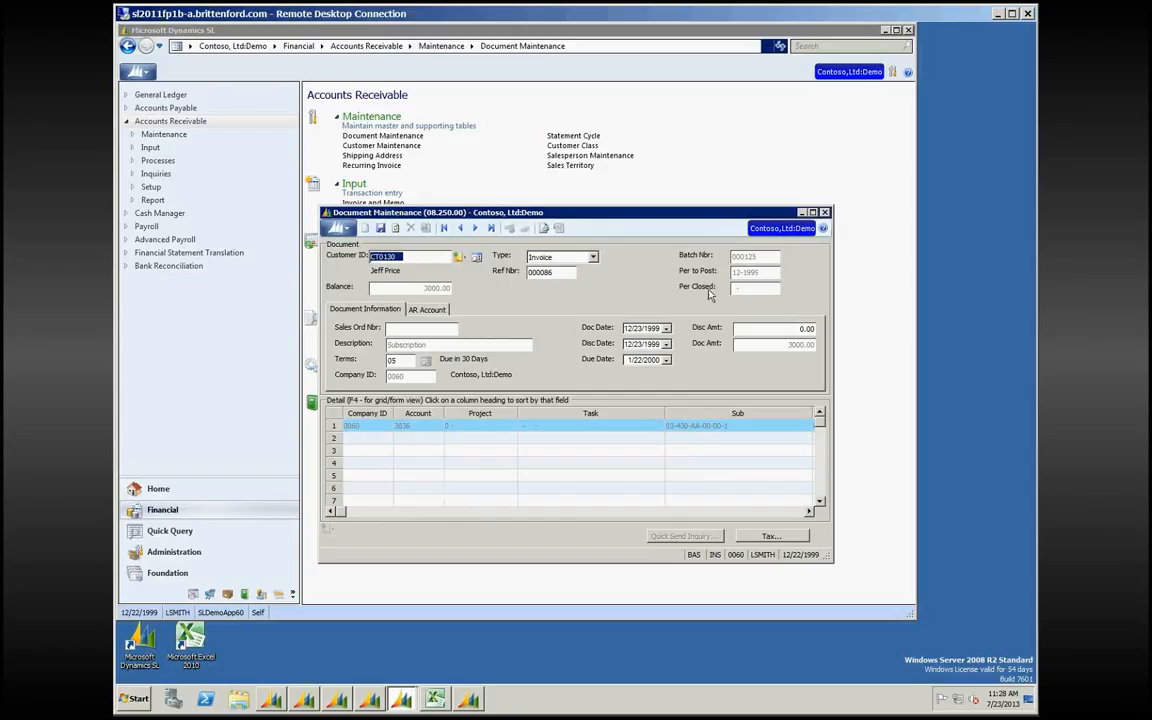
Step: Change the payment terms of invoice 000086 to 06, On Receipt
{"action": "left_click", "coordinate": [399, 362]}
{"action": "key", "text": "F3"}
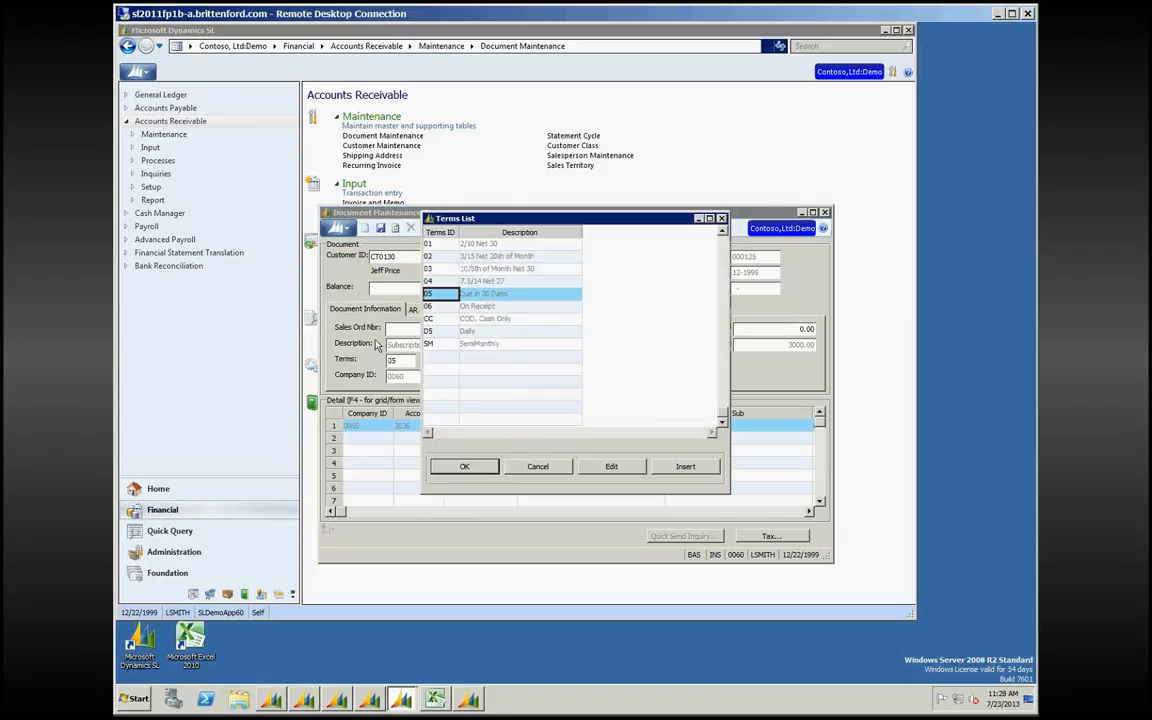
{"action": "left_click", "coordinate": [543, 305]}
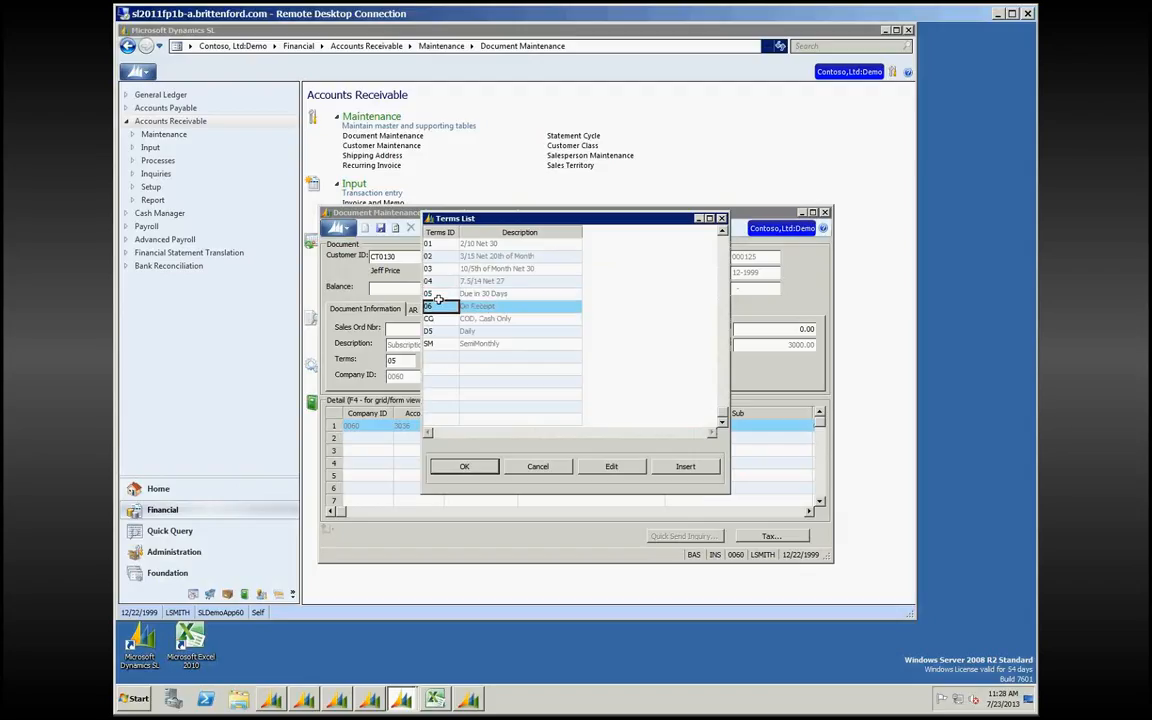
{"action": "left_click", "coordinate": [463, 467]}
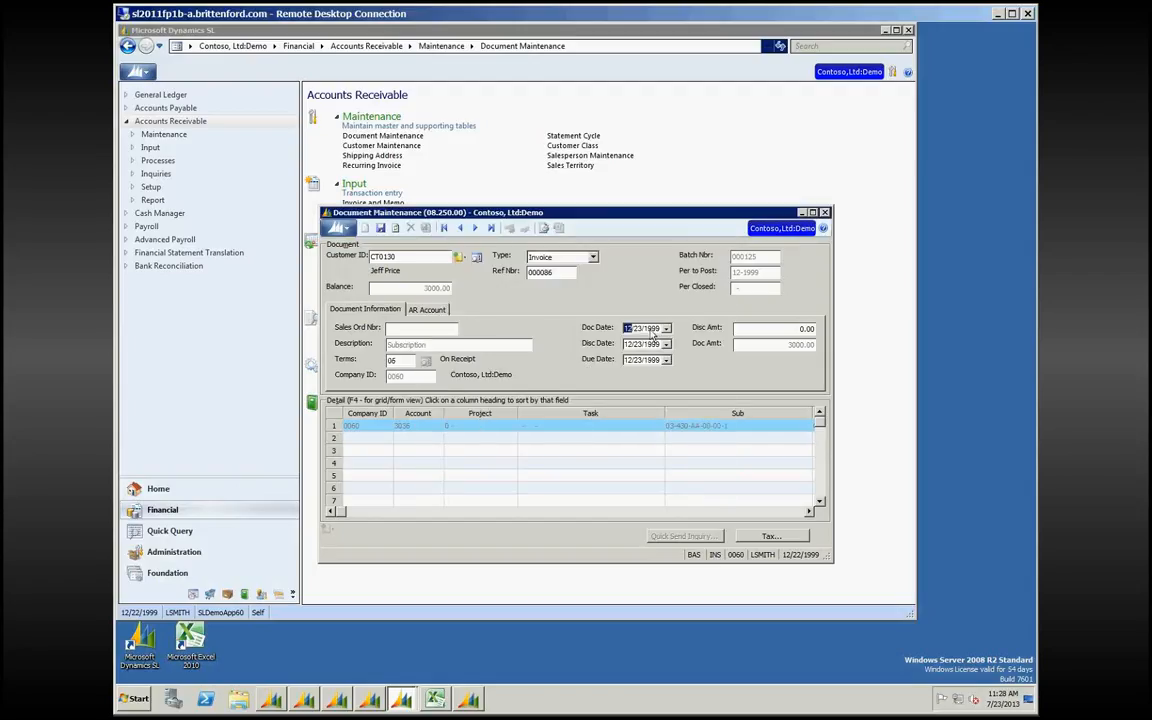
Step: Try editing the invoice's document and due dates, and close Document Maintenance without saving the changes
{"action": "left_click", "coordinate": [634, 333]}
{"action": "type", "text": "1"}
{"action": "key", "text": "Tab"}
{"action": "key", "text": "Tab"}
{"action": "type", "text": "1201"}
{"action": "key", "text": "Tab"}
{"action": "left_click", "coordinate": [825, 213]}
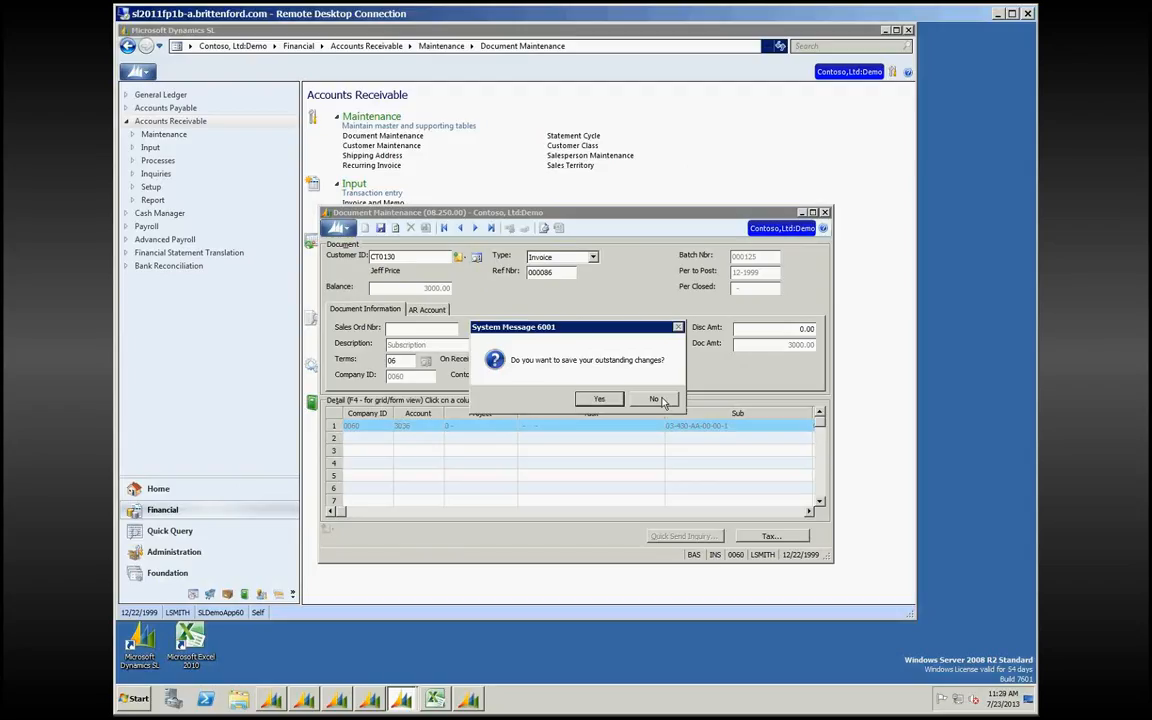
{"action": "left_click", "coordinate": [658, 400]}
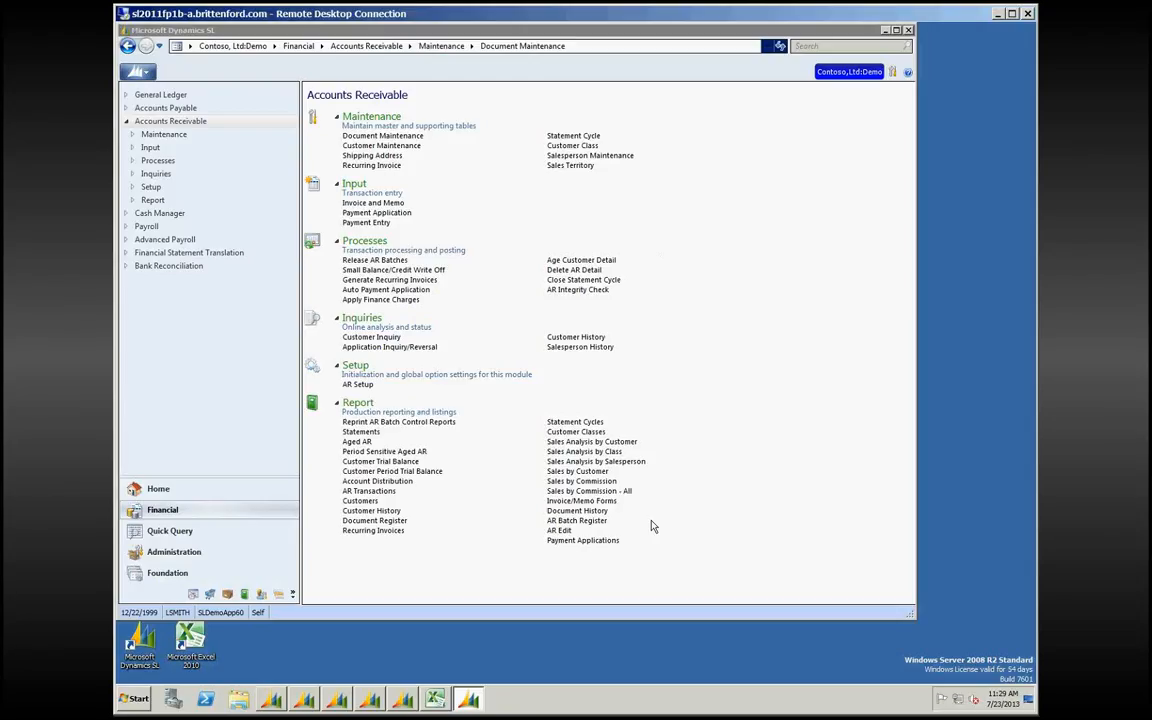
Step: Preview the Period Sensitive Aged AR report in Historical format for period 12-1999 and examine its company groups and last page
{"action": "left_click", "coordinate": [375, 453]}
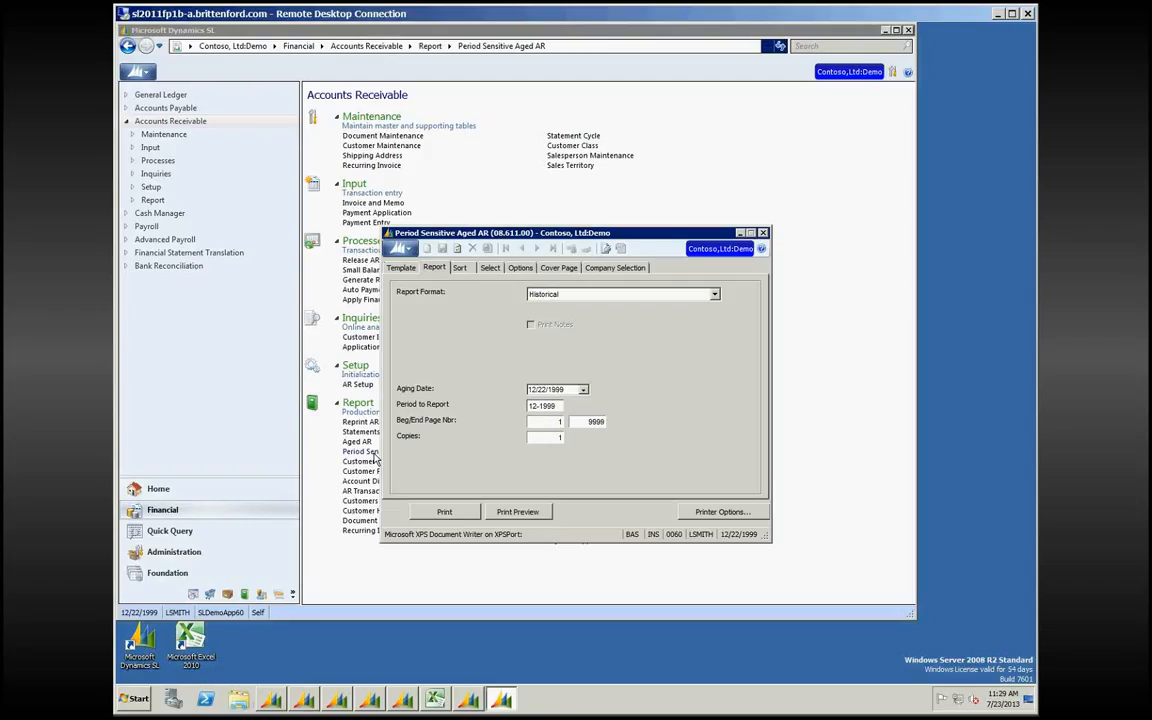
{"action": "left_click", "coordinate": [517, 511]}
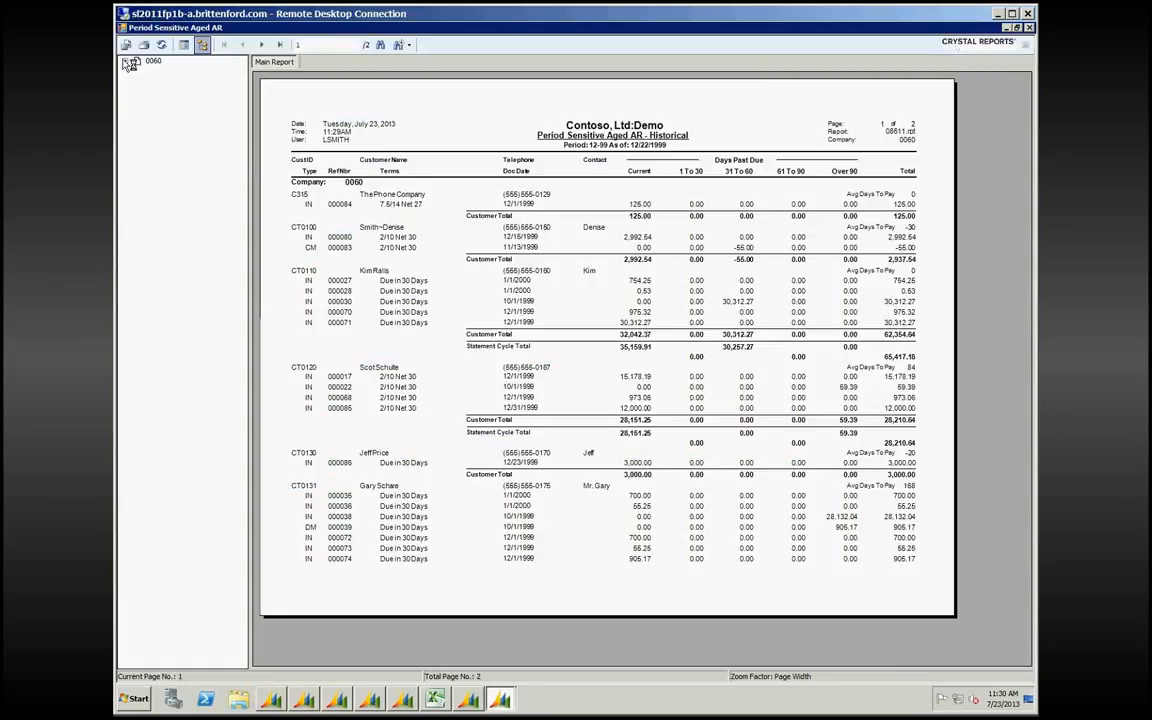
{"action": "left_click", "coordinate": [126, 61]}
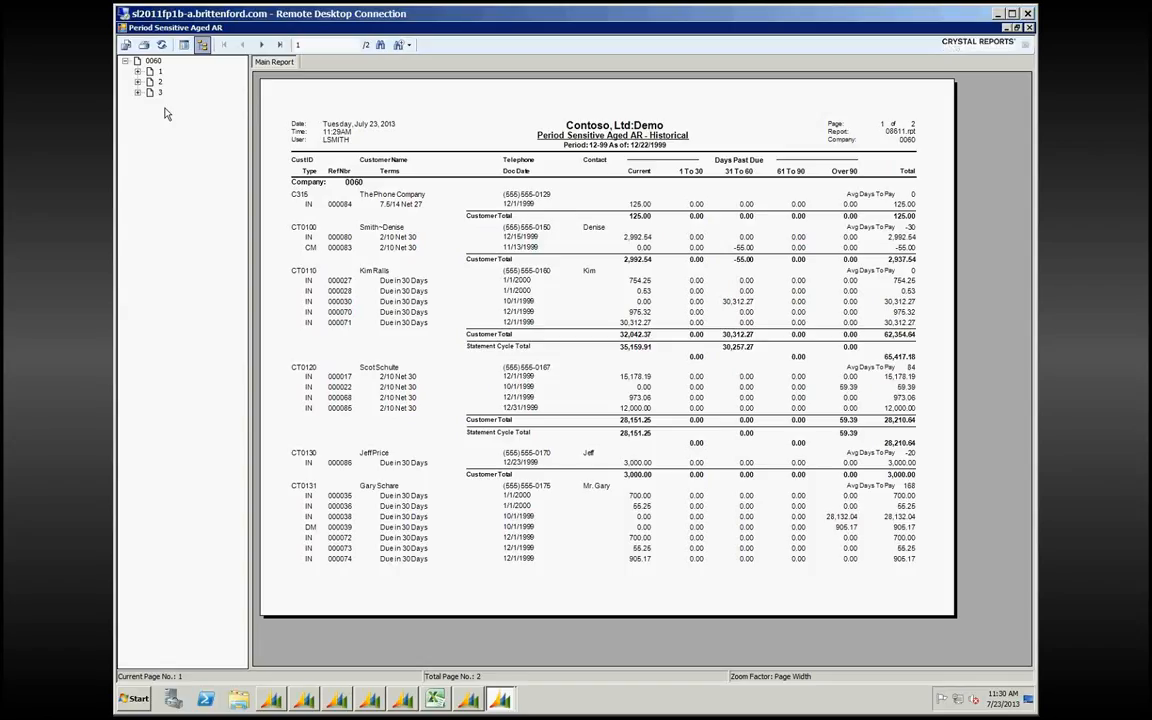
{"action": "left_click", "coordinate": [281, 46]}
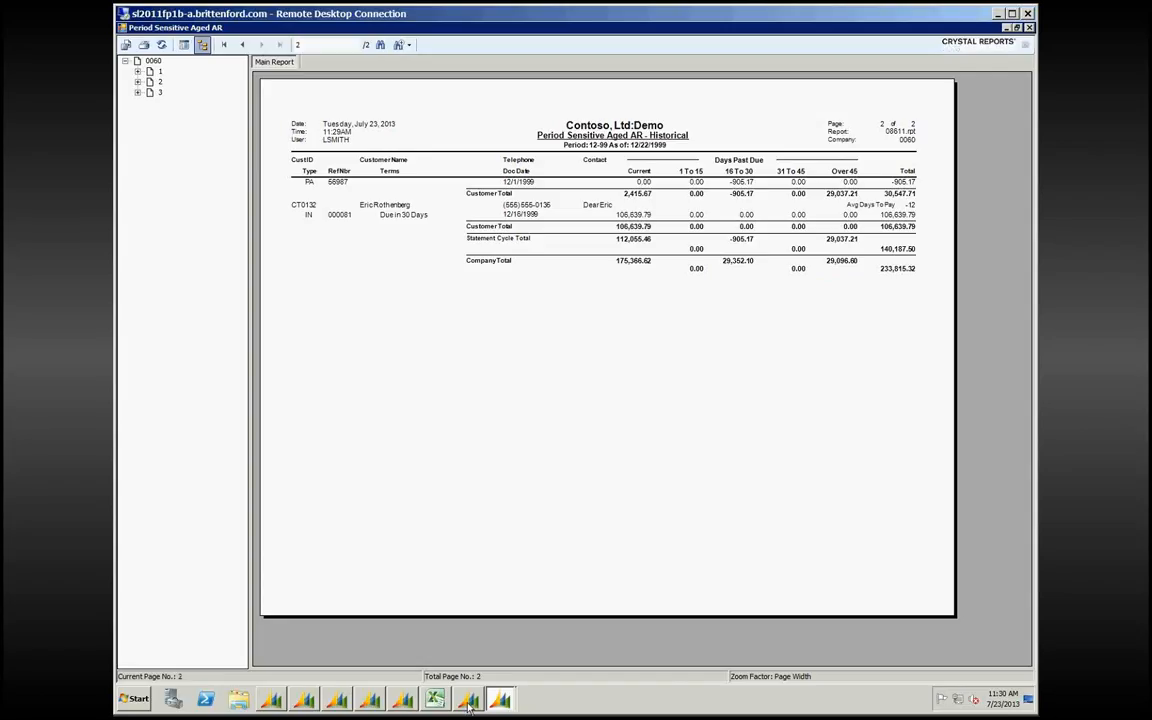
Step: Close the open Payment Application and Application Inquiry/Reversal windows
{"action": "mouse_move", "coordinate": [469, 705]}
{"action": "left_click", "coordinate": [420, 634]}
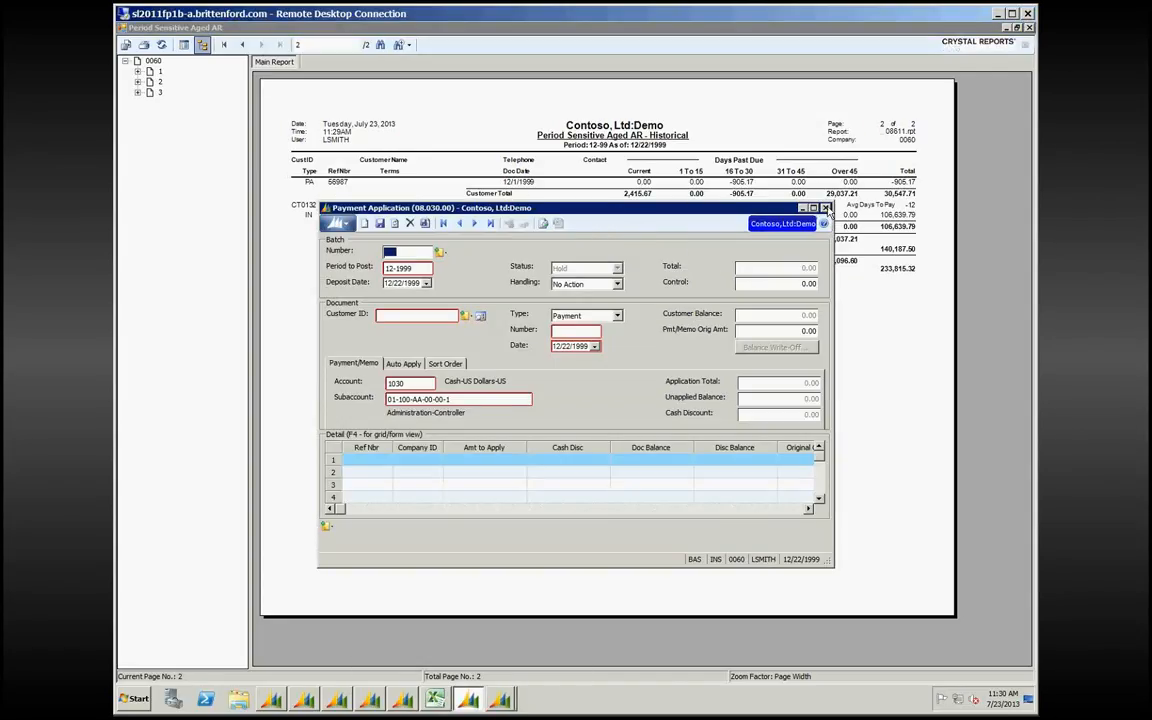
{"action": "left_click", "coordinate": [826, 209]}
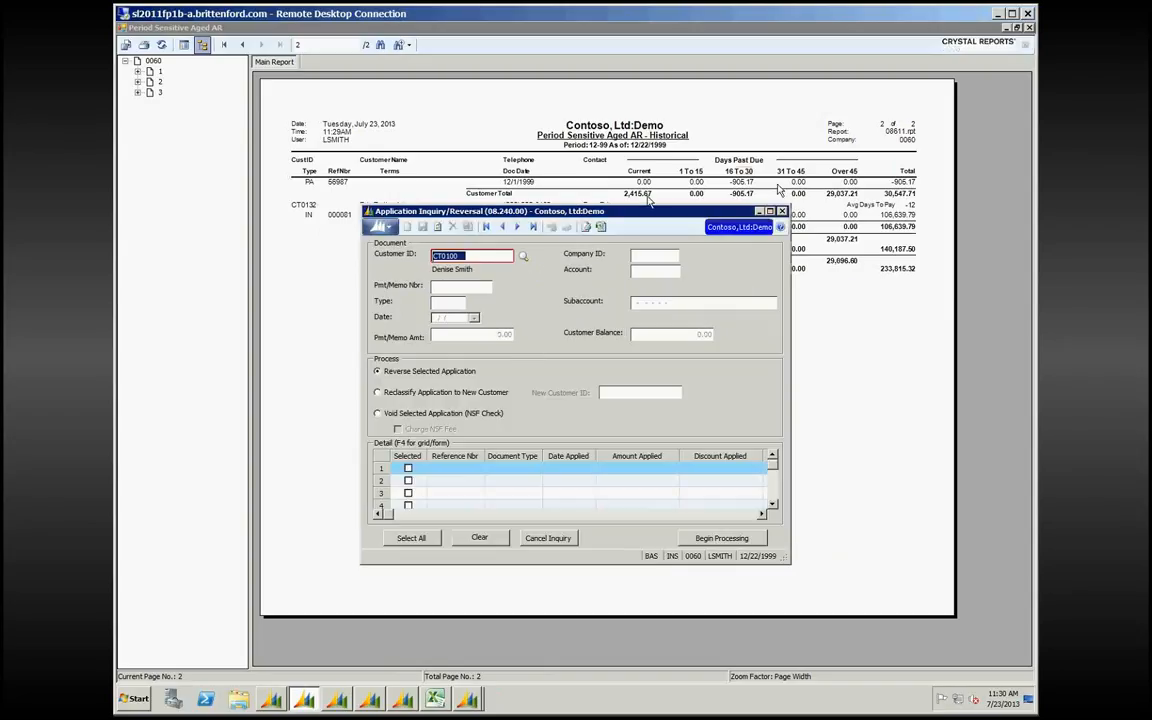
{"action": "key", "text": "Escape"}
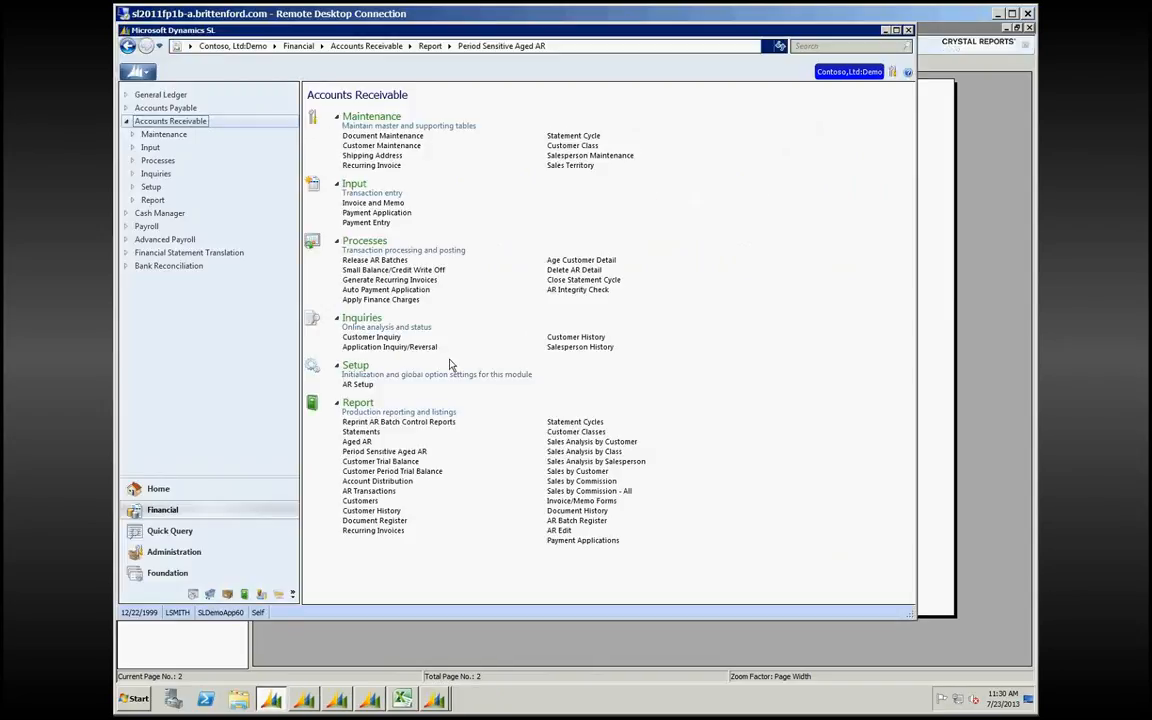
Step: Preview the Customer Period Trial Balance in Prior Period format for 12-1999 and examine the customer balances through the last page
{"action": "left_click", "coordinate": [376, 472]}
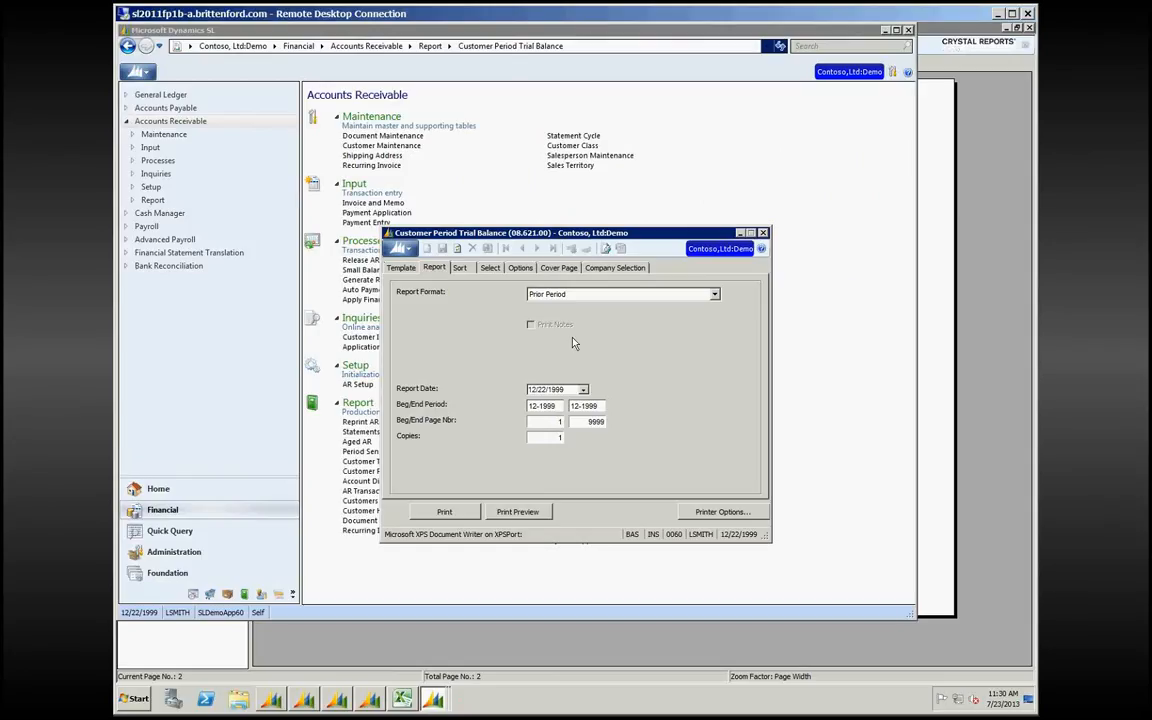
{"action": "left_click", "coordinate": [510, 513]}
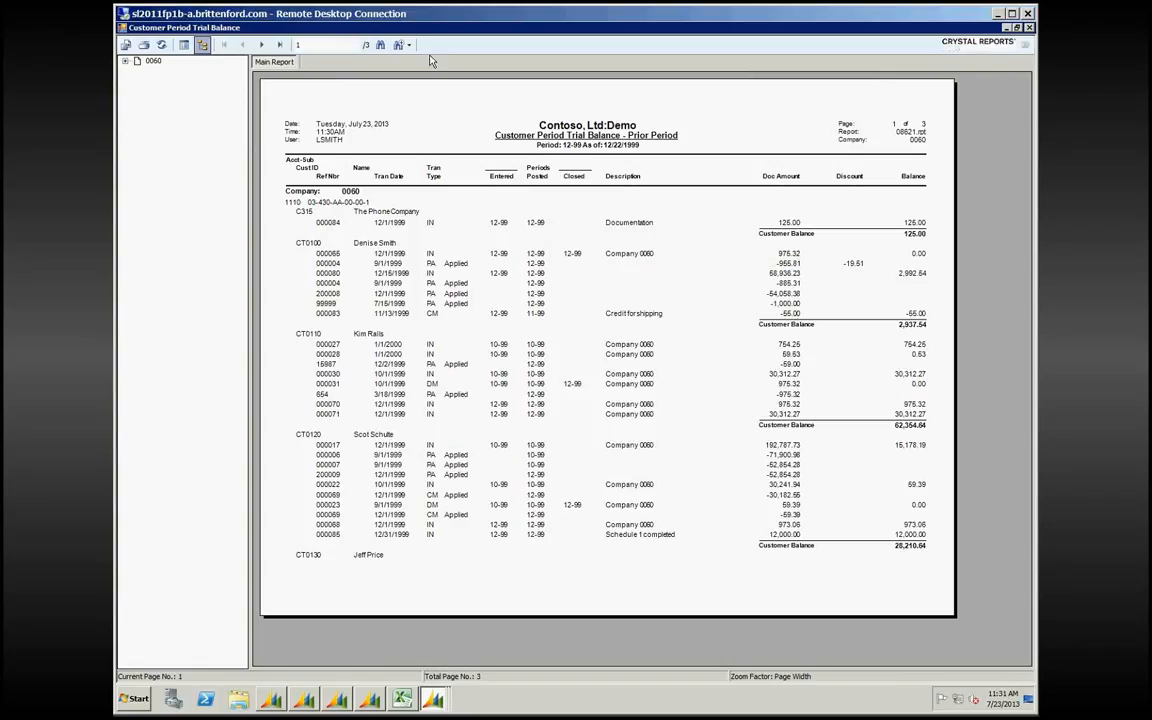
{"action": "left_click", "coordinate": [262, 46]}
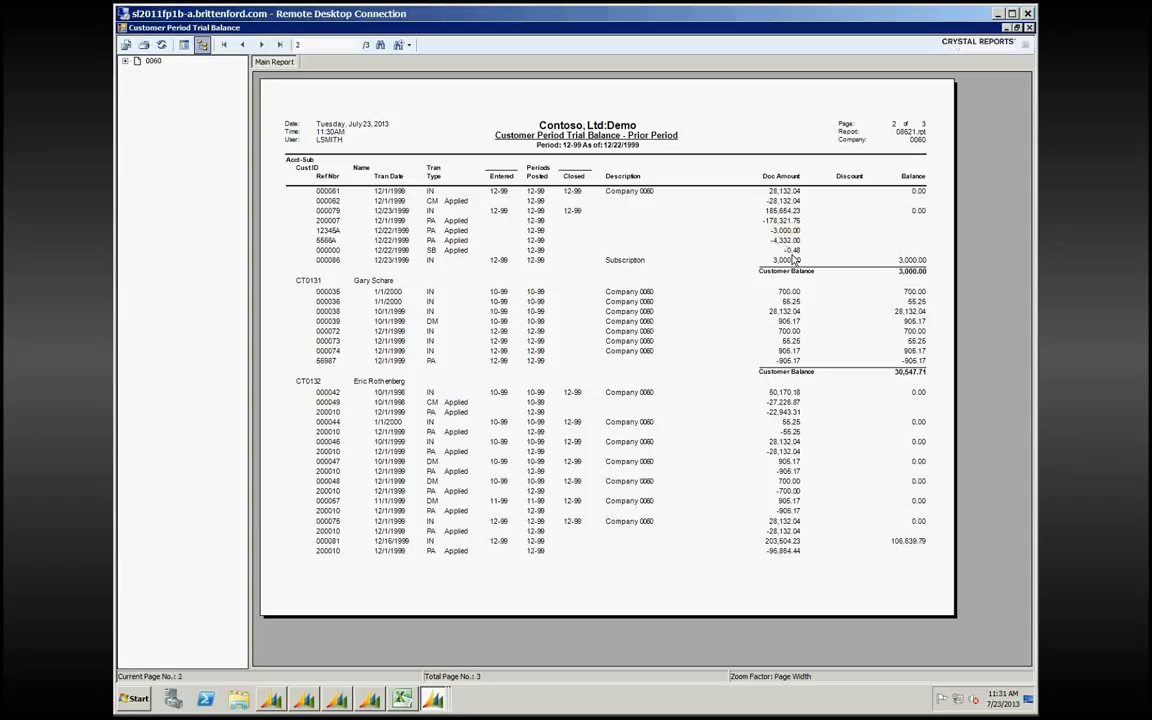
{"action": "left_click", "coordinate": [448, 710]}
{"action": "left_click", "coordinate": [278, 44]}
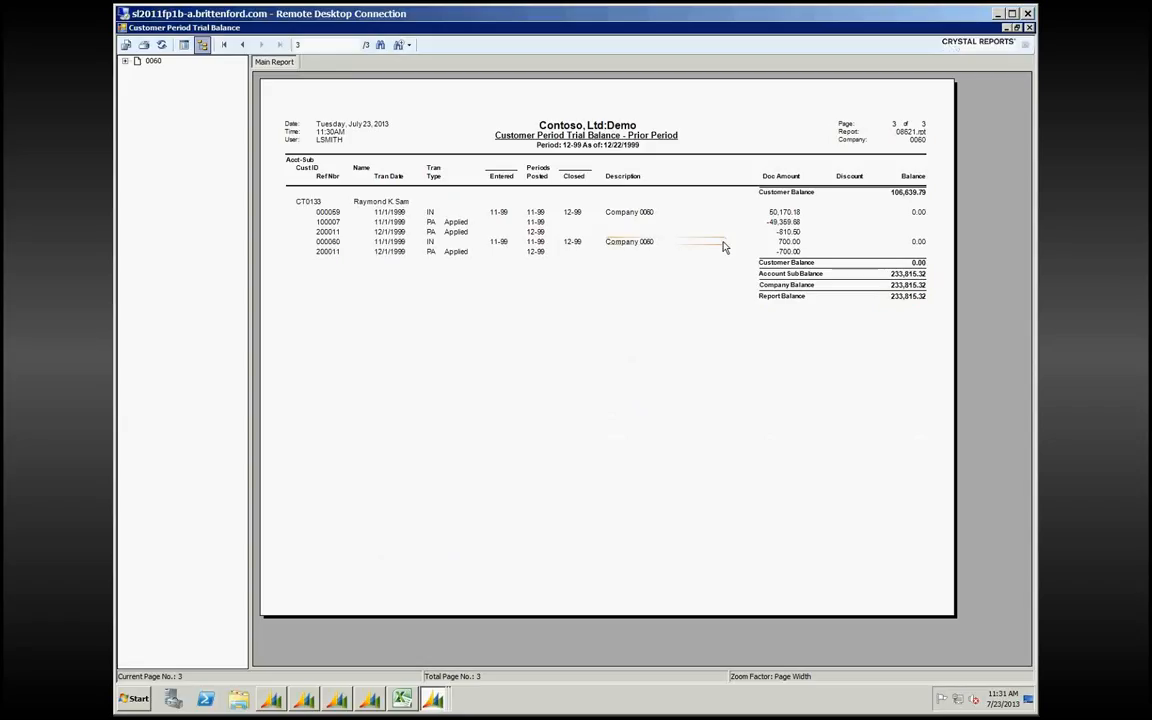
Step: Close the Customer Period Trial Balance and Period Sensitive Aged AR previews along with their report windows
{"action": "left_click", "coordinate": [1028, 28]}
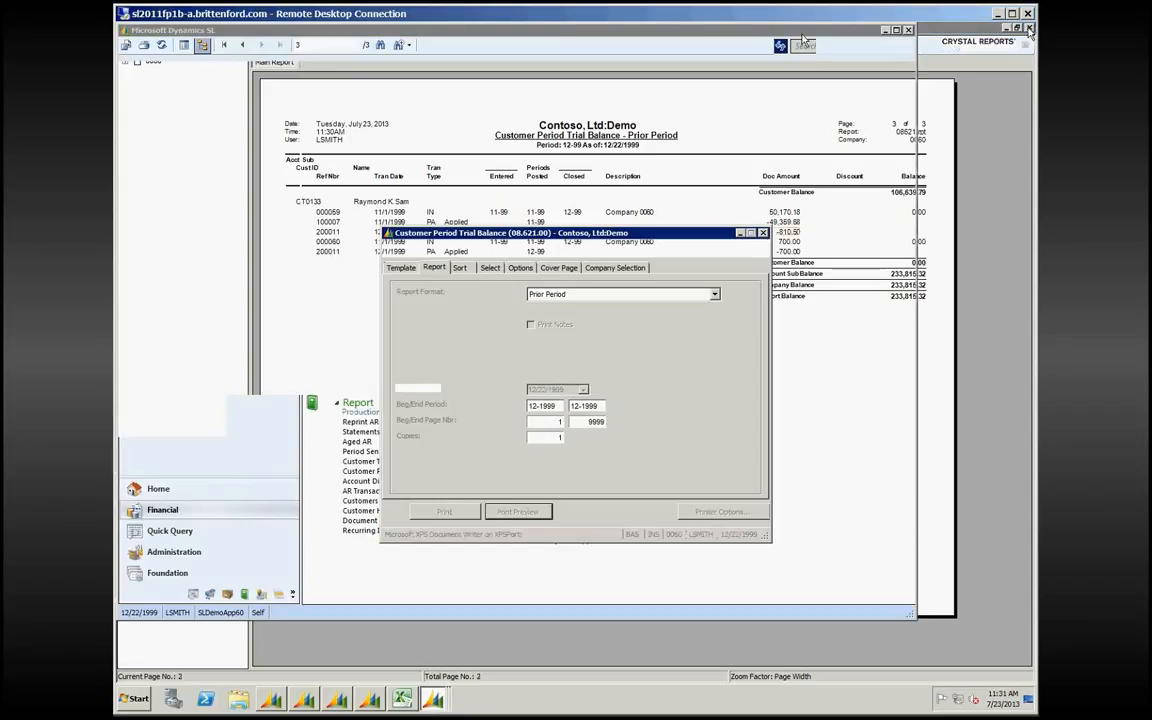
{"action": "left_click", "coordinate": [764, 233]}
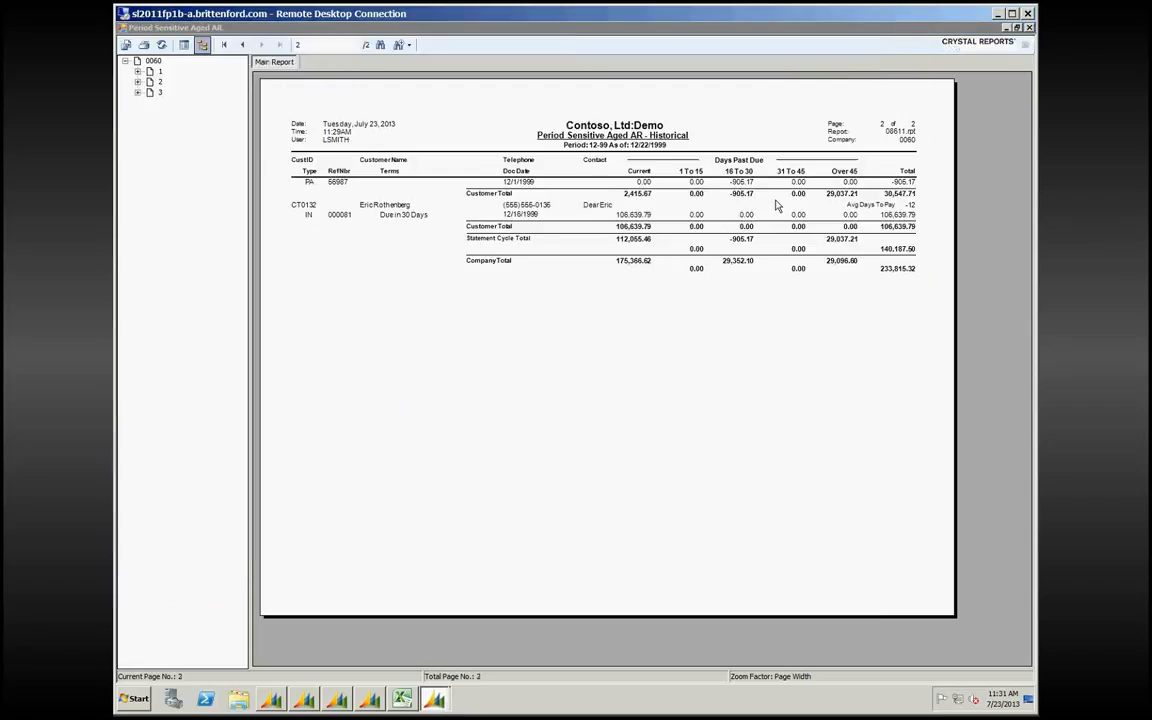
{"action": "left_click", "coordinate": [1029, 28]}
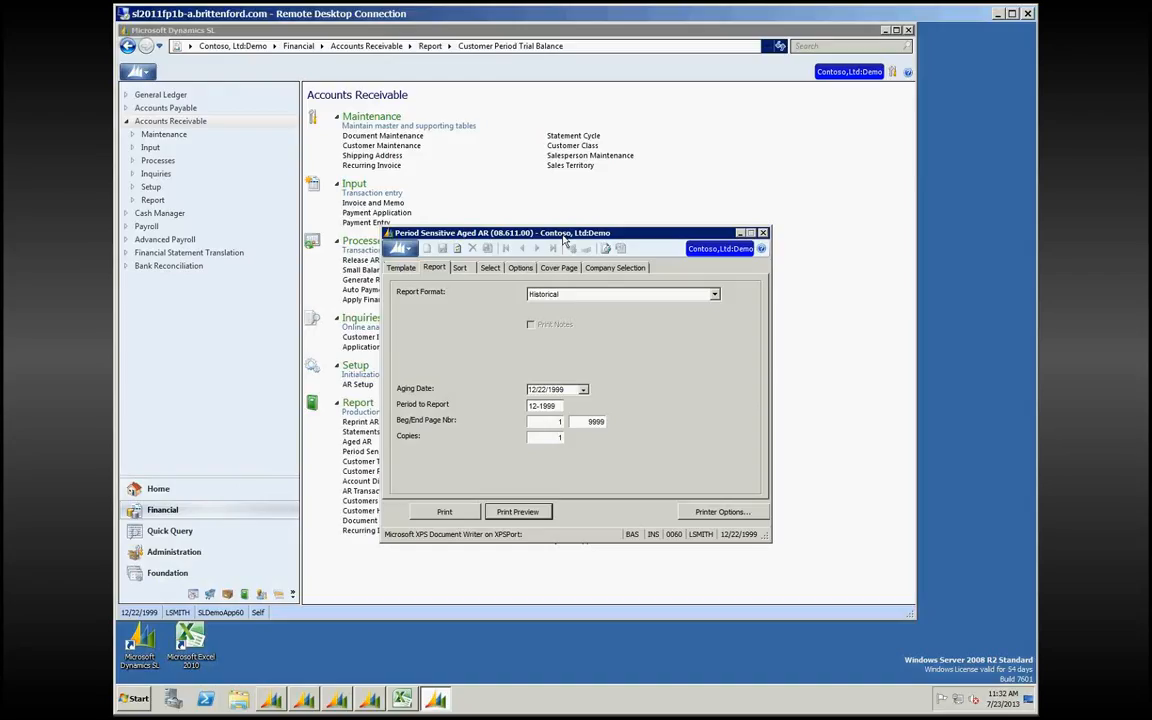
{"action": "left_click", "coordinate": [763, 234]}
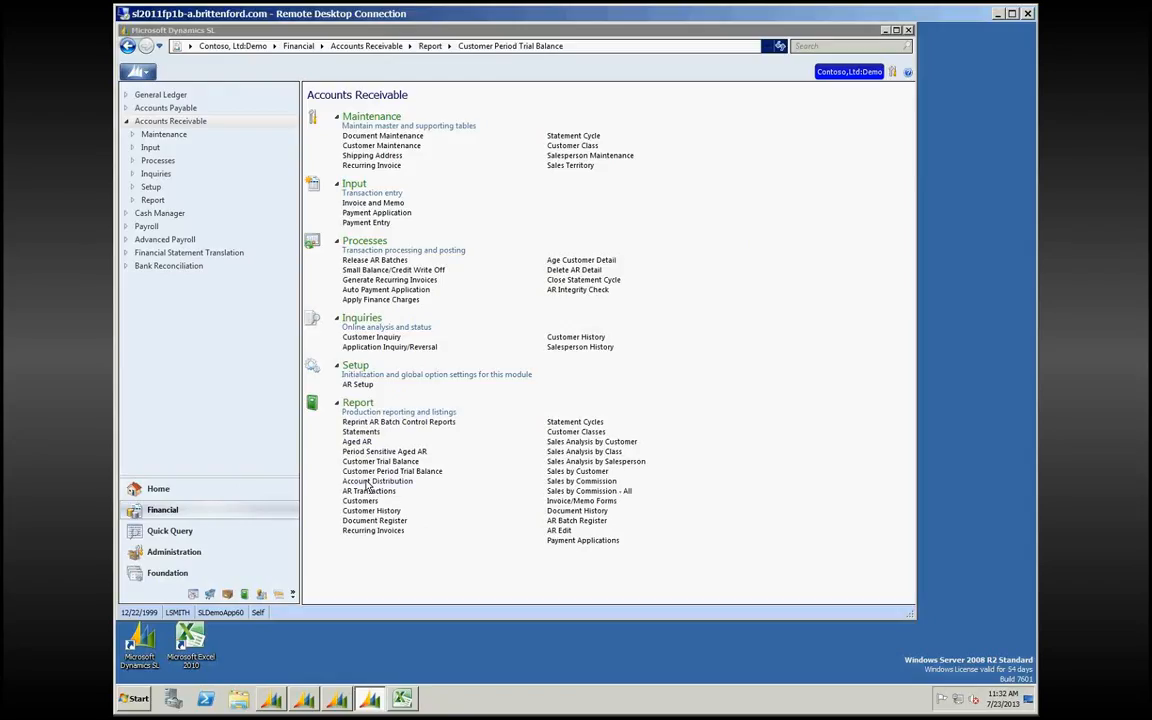
Step: Preview the Account Distribution report in Standard format for period 12-1999, examine it and close it
{"action": "left_click", "coordinate": [367, 483]}
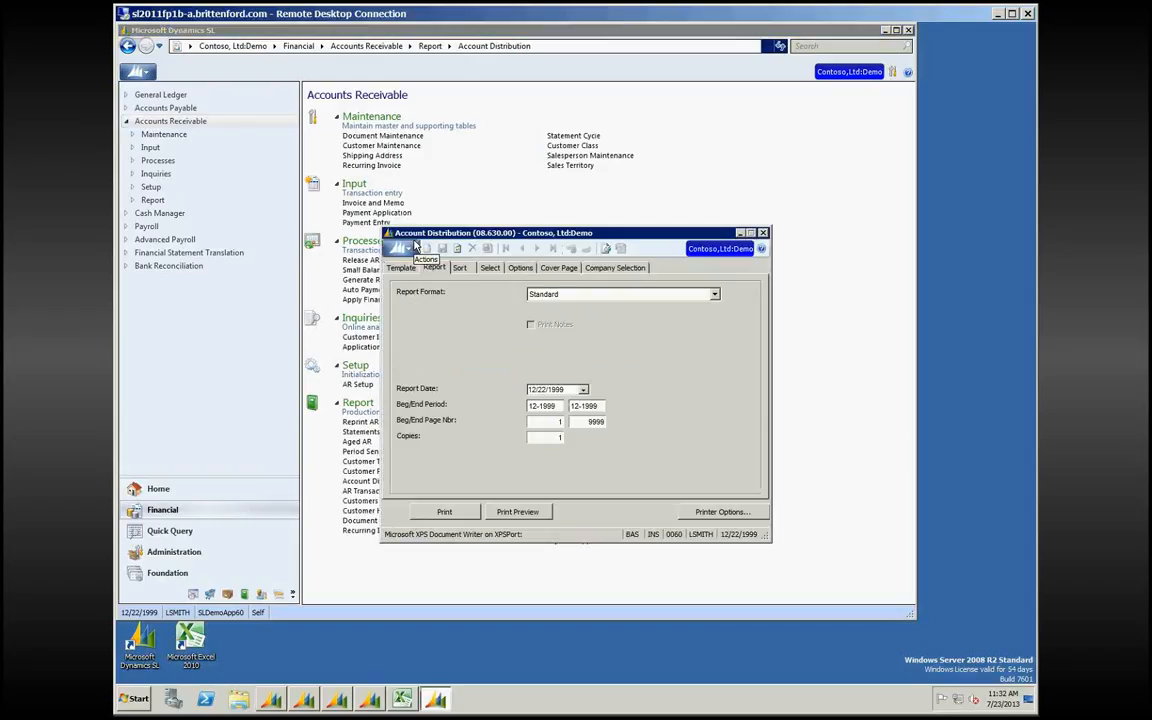
{"action": "left_click", "coordinate": [515, 511]}
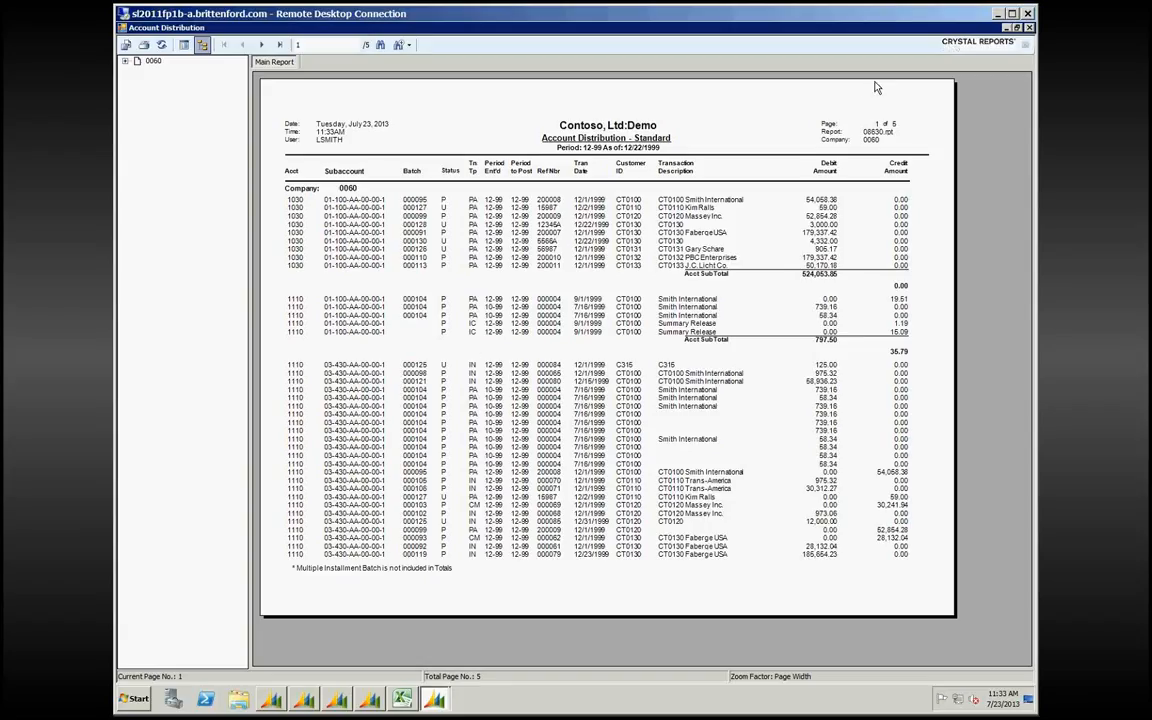
{"action": "left_click", "coordinate": [1029, 28]}
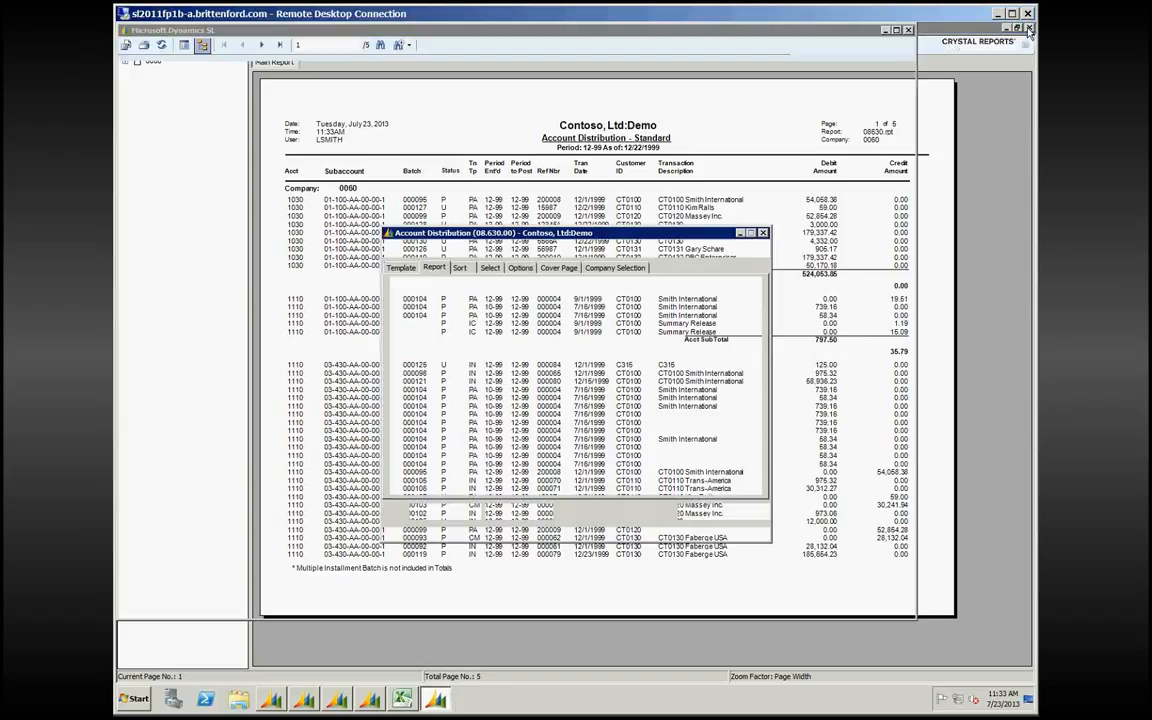
{"action": "key", "text": "Escape"}
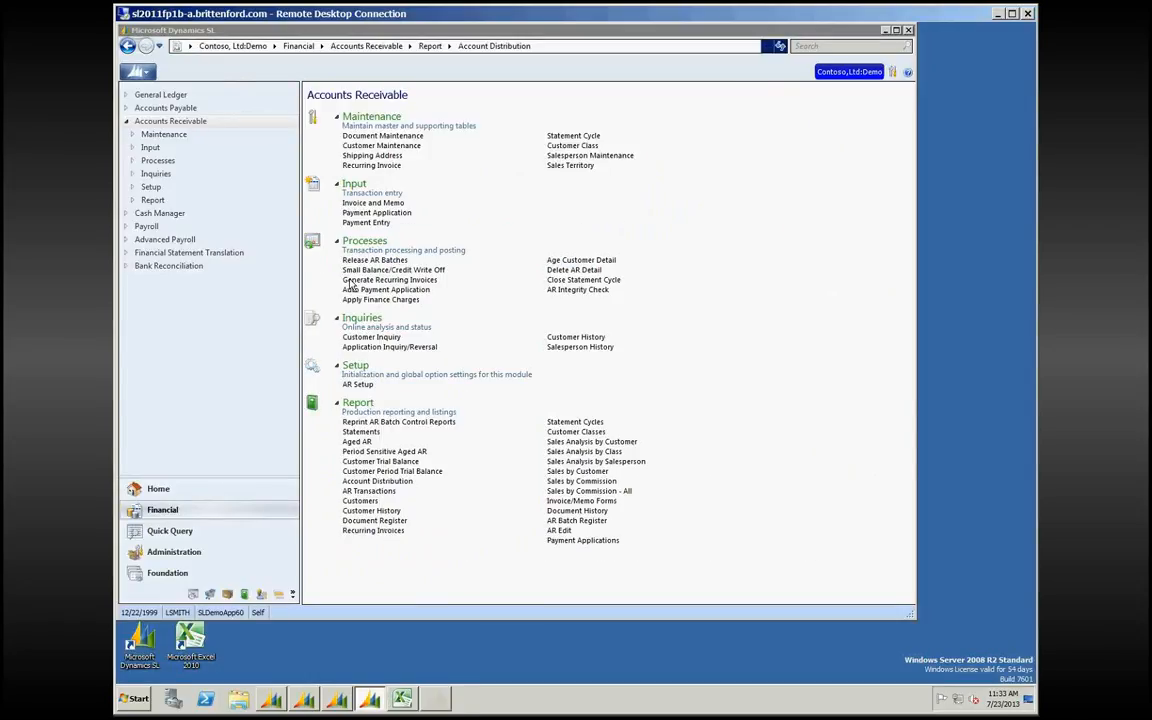
Step: Preview the AR Transactions report, browse the fields available for its selection criteria, and close the report without choosing one
{"action": "left_click", "coordinate": [364, 492]}
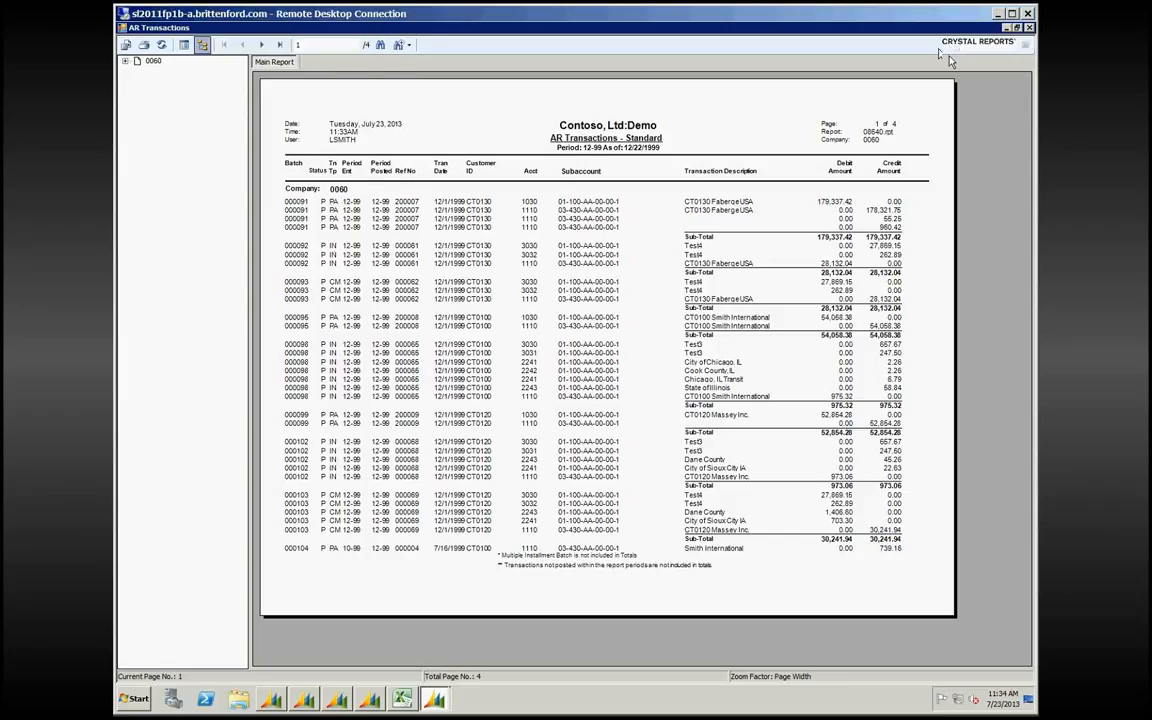
{"action": "left_click", "coordinate": [1028, 28]}
{"action": "left_click", "coordinate": [490, 267]}
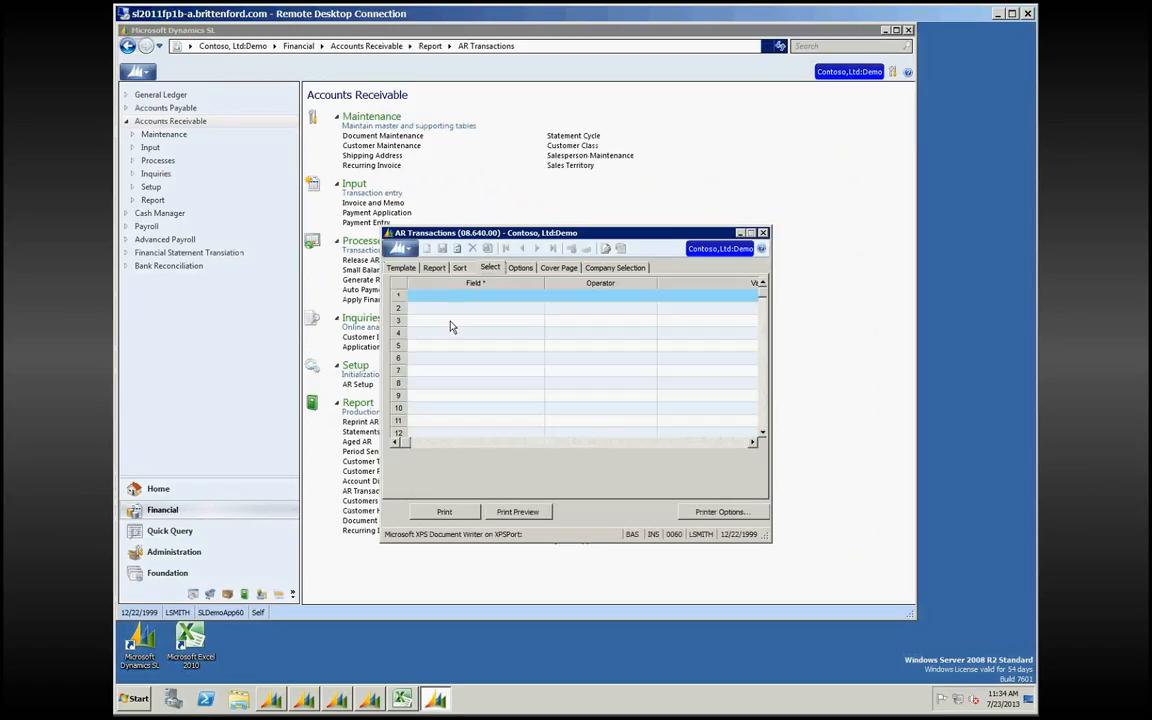
{"action": "double_click", "coordinate": [461, 297]}
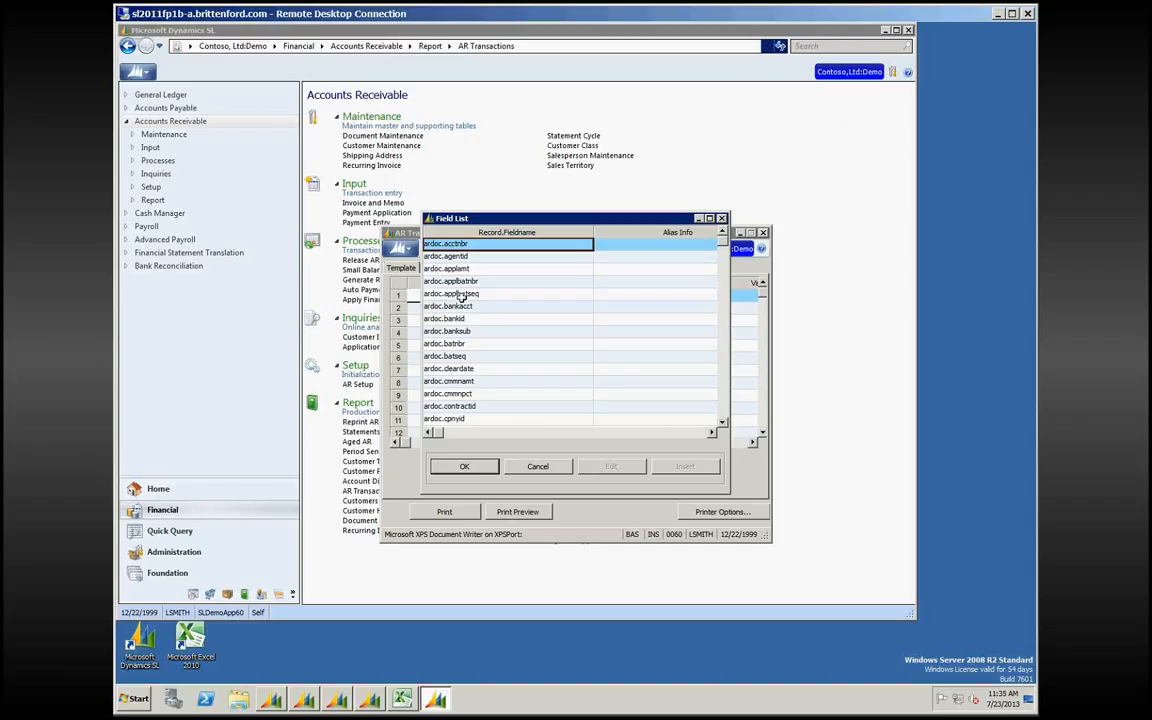
{"action": "scroll", "coordinate": [461, 297], "scroll_direction": "down", "scroll_amount": 5}
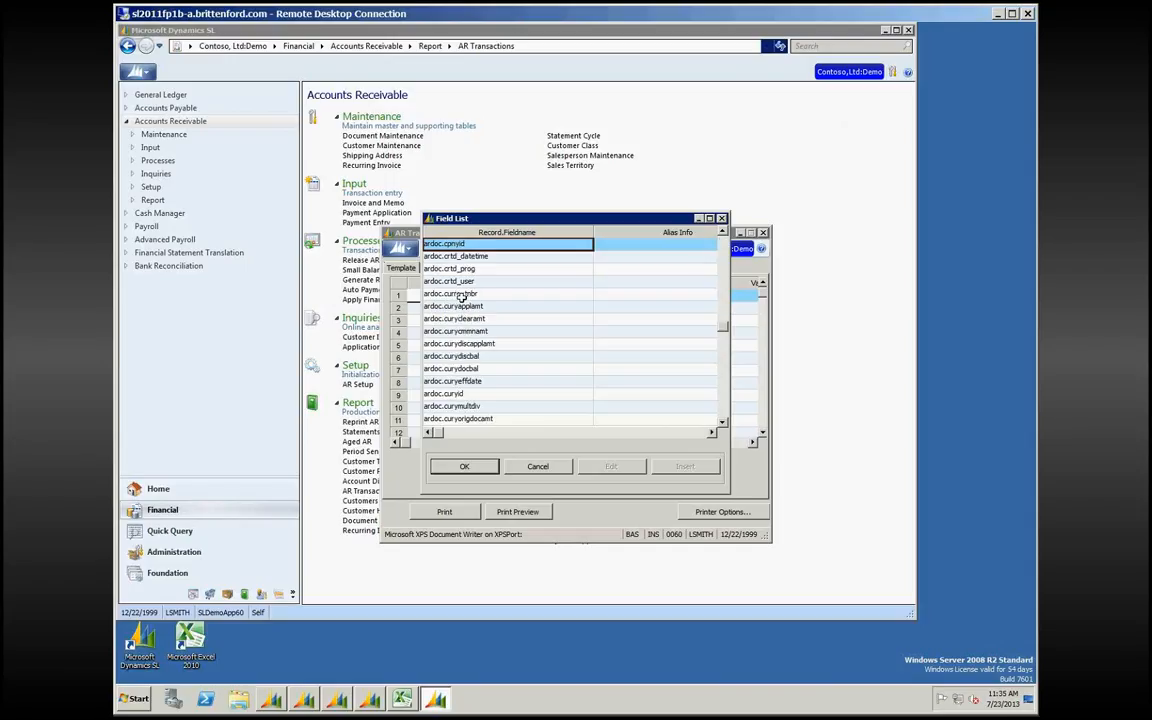
{"action": "scroll", "coordinate": [461, 297], "scroll_direction": "down", "scroll_amount": 5}
{"action": "scroll", "coordinate": [461, 297], "scroll_direction": "down", "scroll_amount": 5}
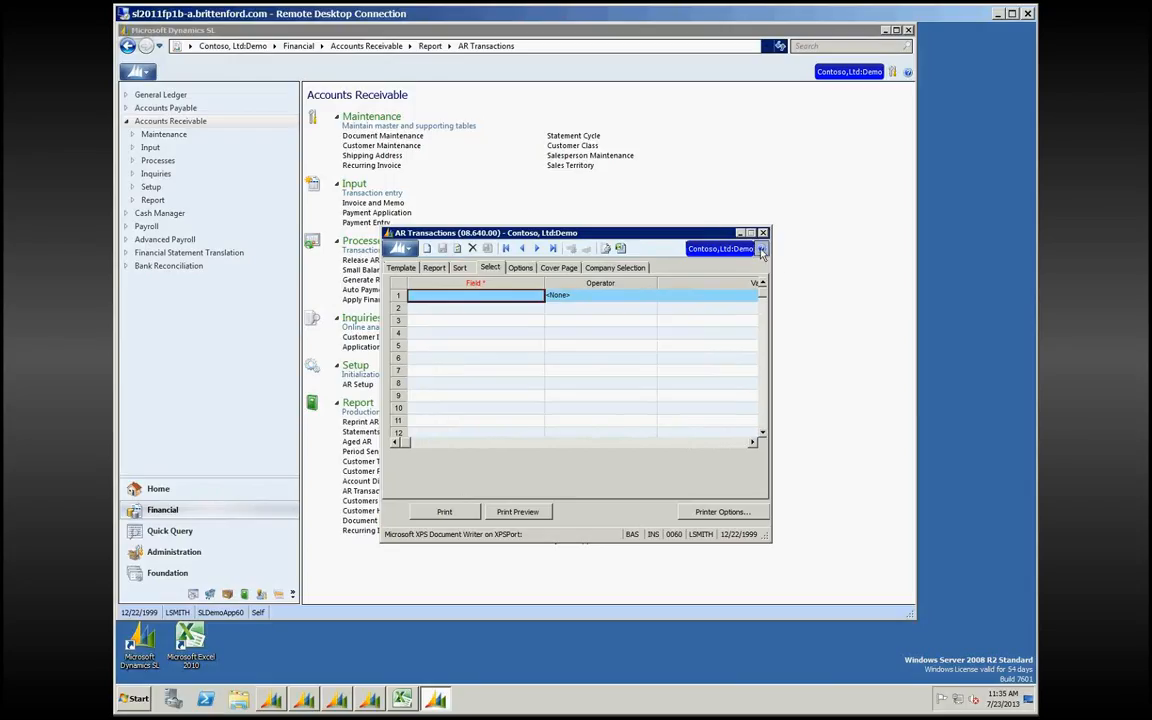
{"action": "left_click", "coordinate": [763, 232]}
Step: Open the Microsoft Dynamics SL help topics and expand the 2011 Feature Pack 1 Schema section
{"action": "left_click", "coordinate": [907, 72]}
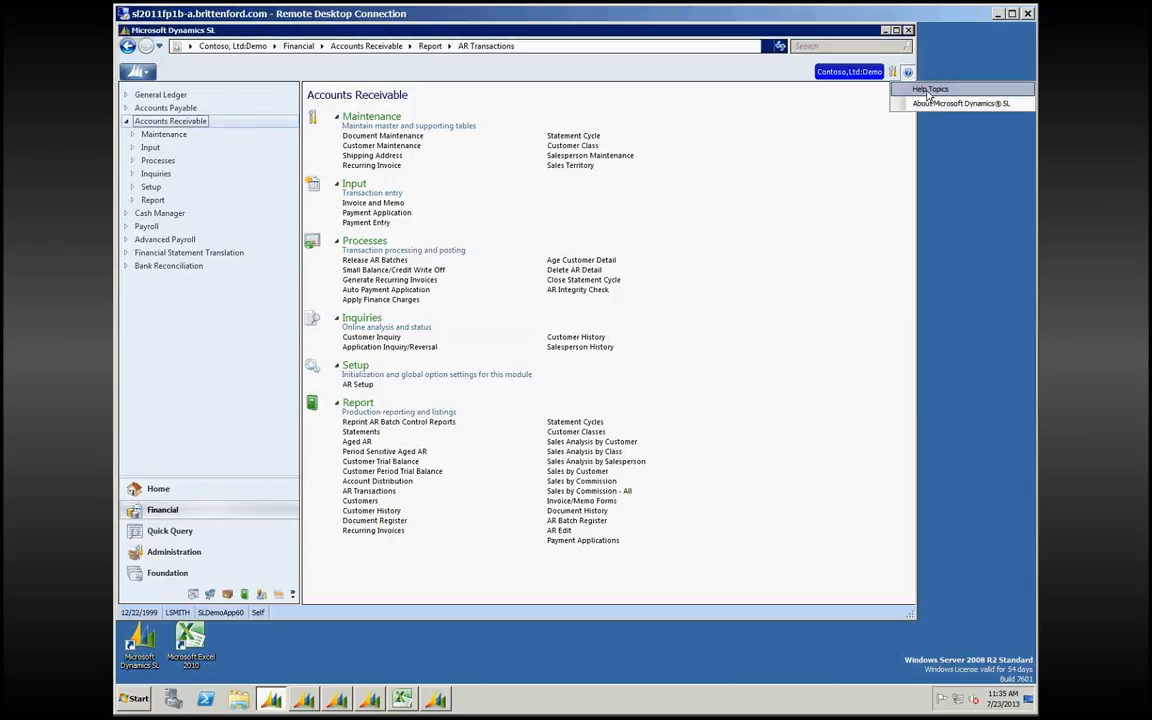
{"action": "left_click", "coordinate": [929, 91]}
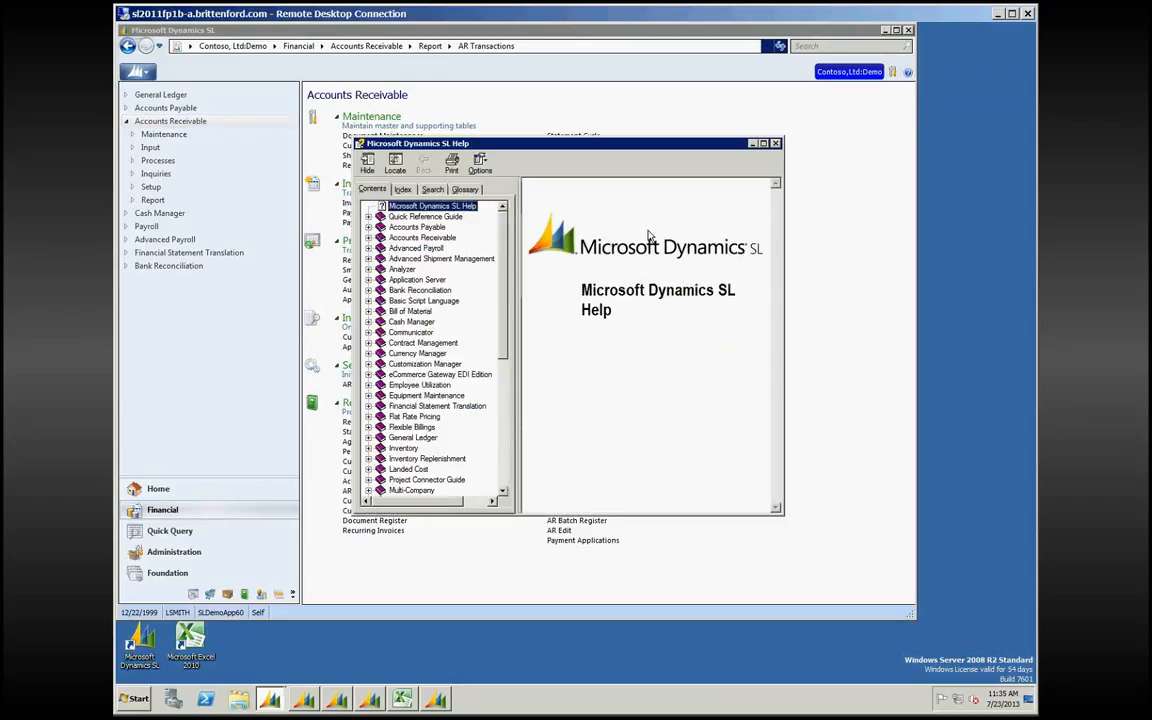
{"action": "scroll", "coordinate": [507, 349], "scroll_direction": "down", "scroll_amount": 2}
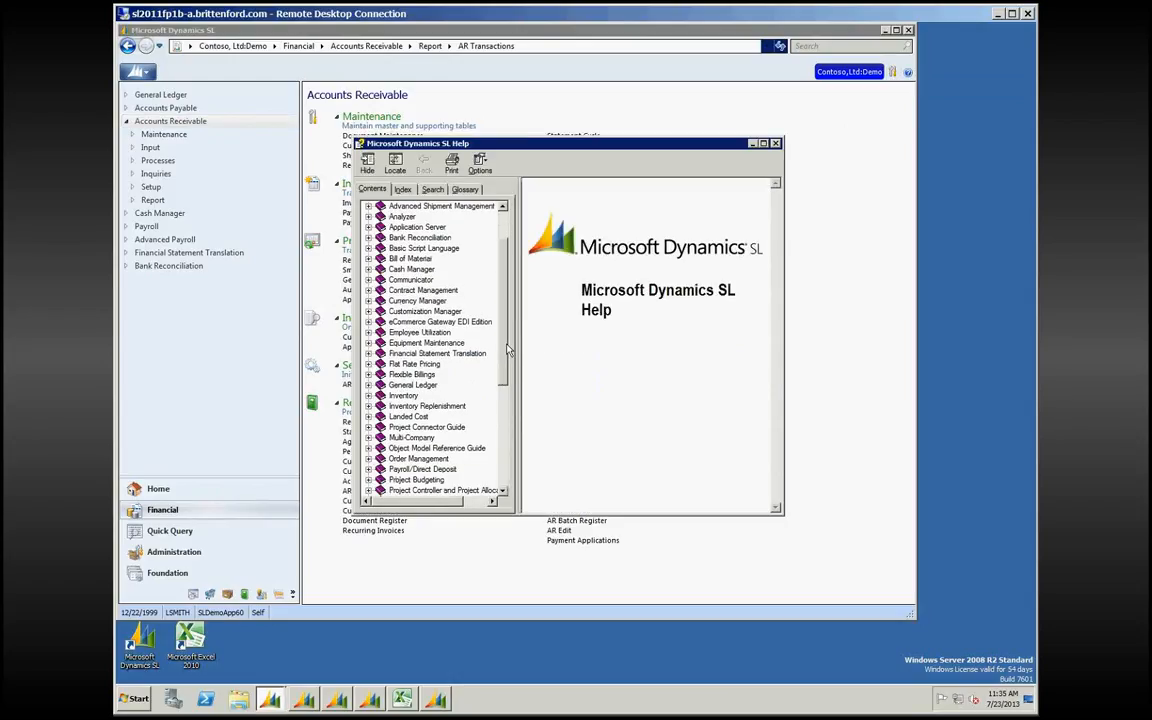
{"action": "left_click_drag", "start_coordinate": [507, 349], "coordinate": [512, 494]}
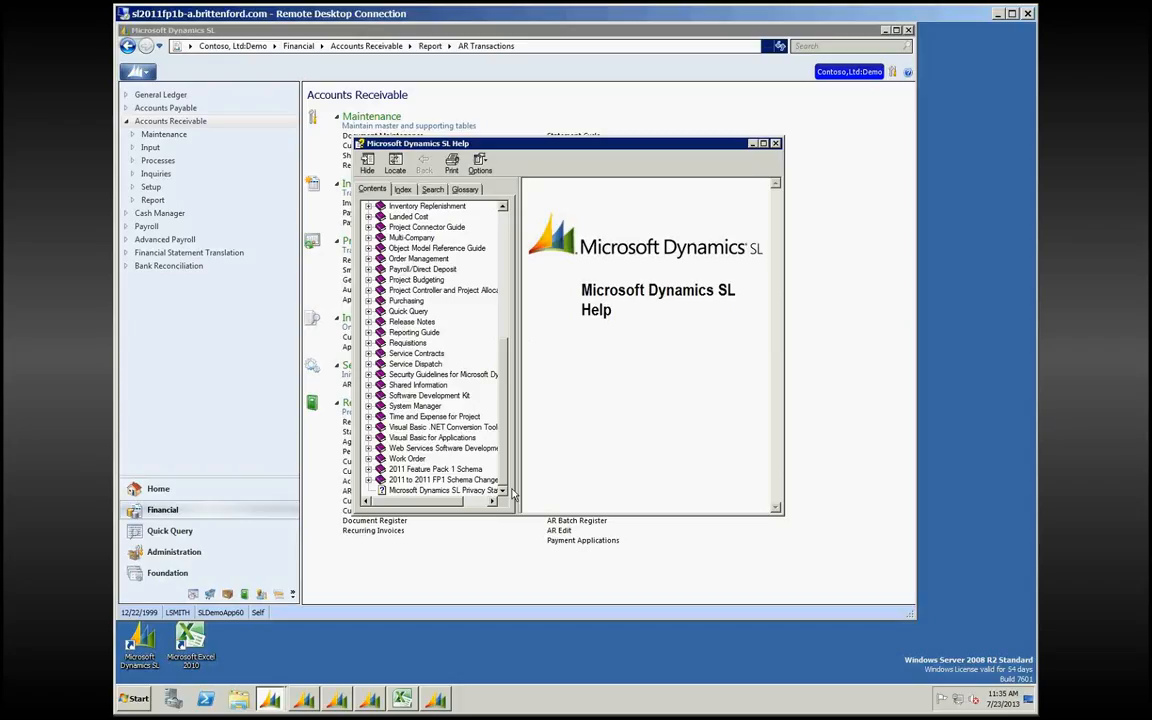
{"action": "left_click", "coordinate": [418, 469]}
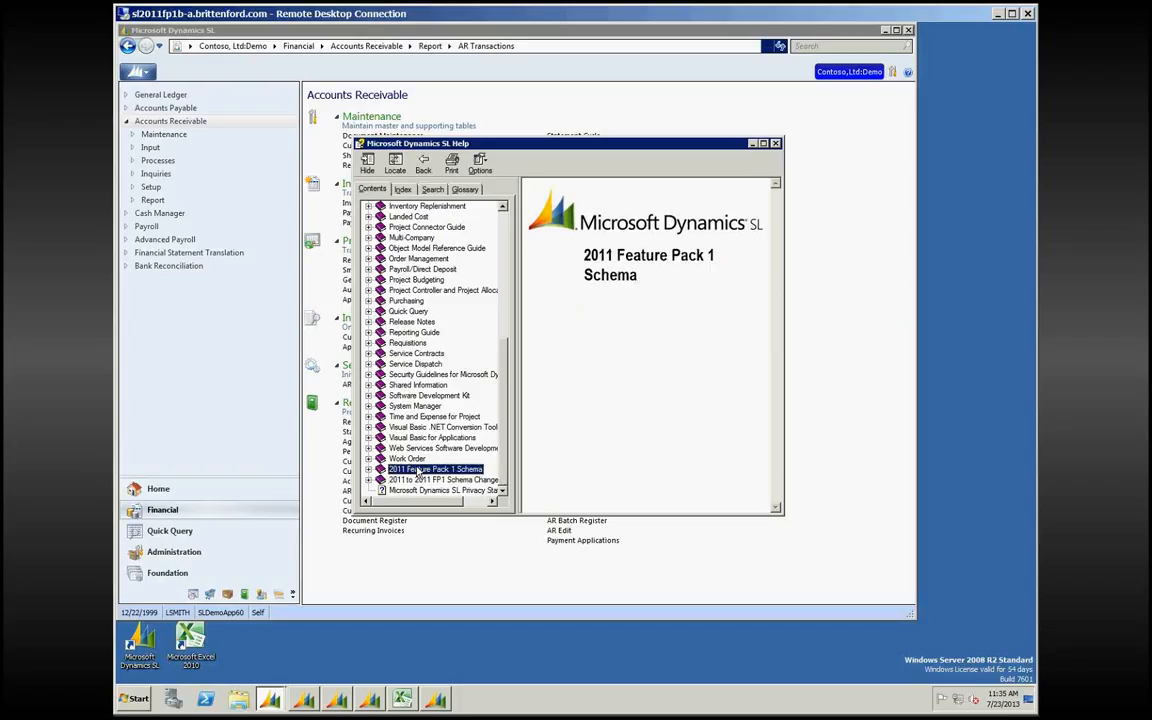
{"action": "double_click", "coordinate": [418, 469]}
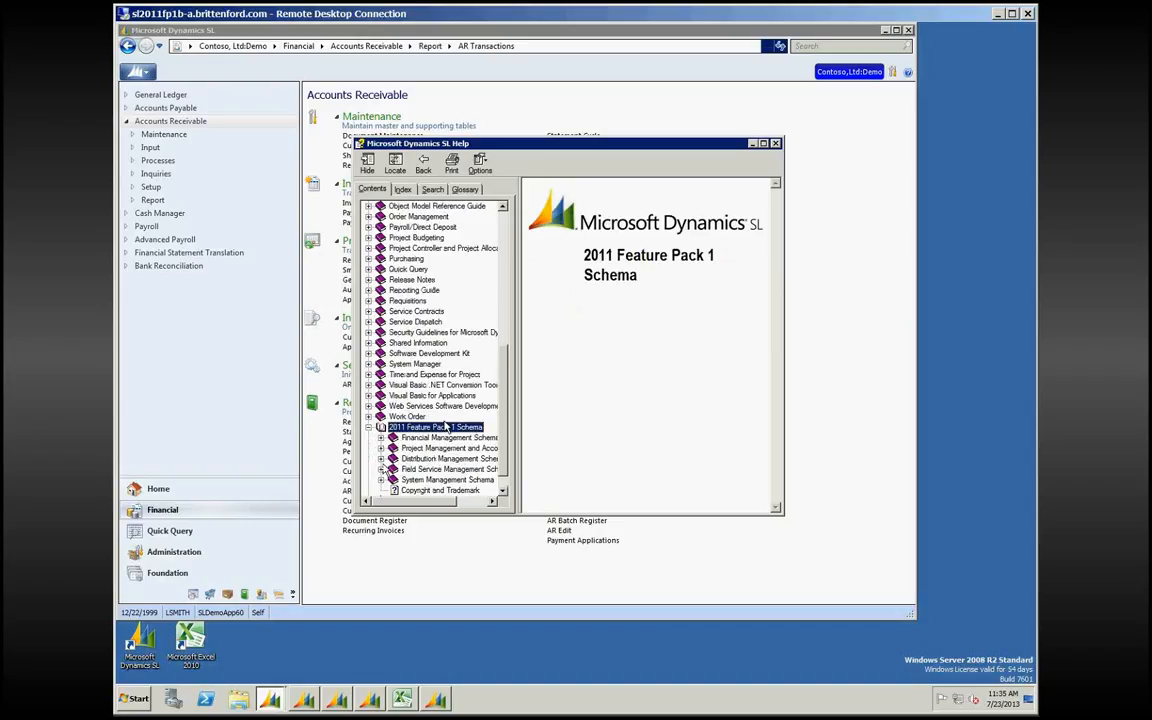
Step: Open the ARDOC table topic in the Financial Management Schema and maximize the help window
{"action": "double_click", "coordinate": [411, 441]}
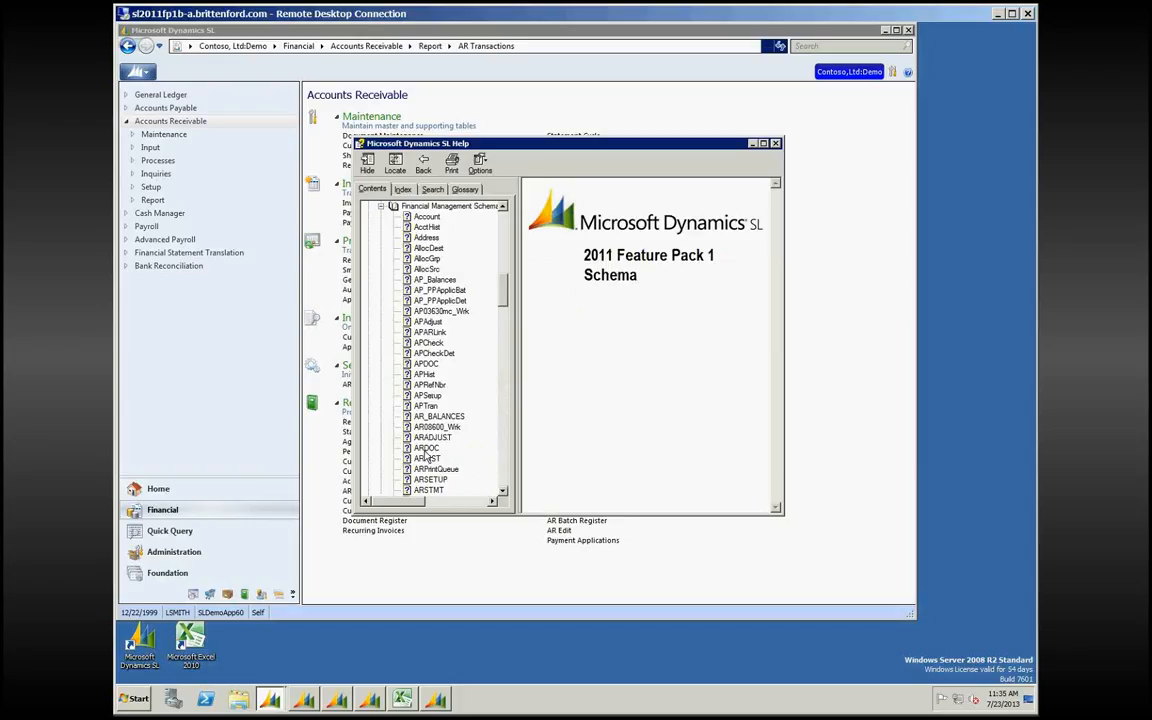
{"action": "left_click", "coordinate": [424, 448]}
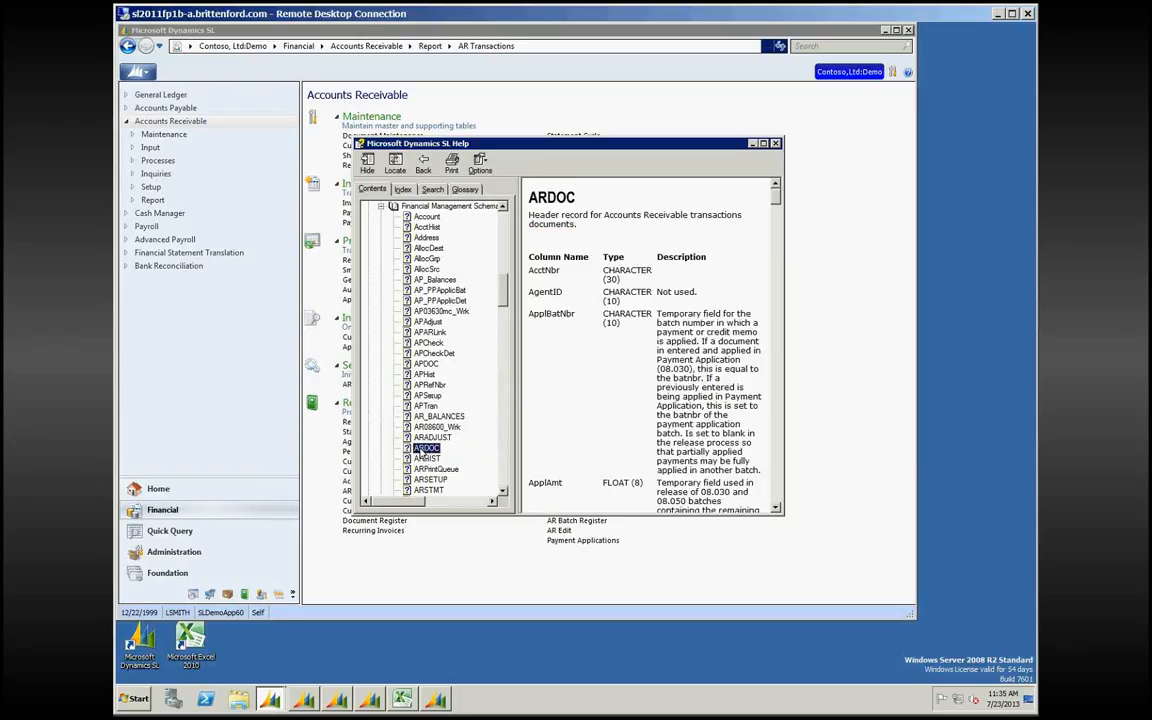
{"action": "left_click", "coordinate": [763, 144]}
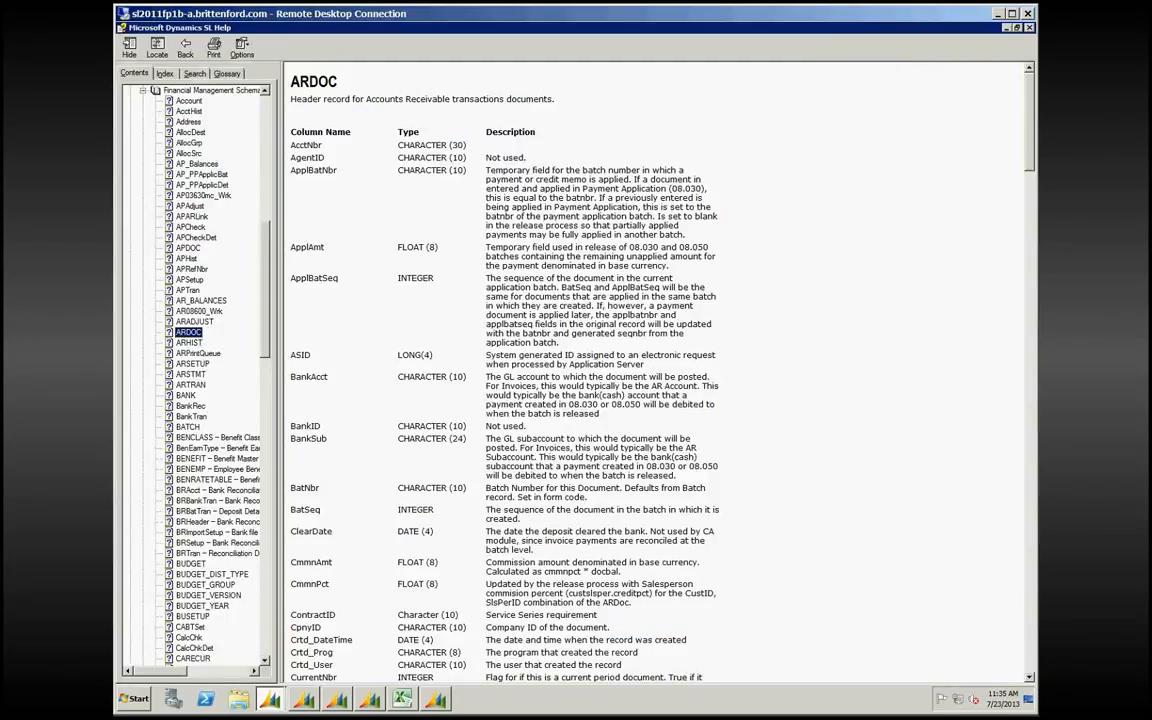
Step: Examine the ARDOC column descriptions, focusing on the document type codes listed for the DocType field
{"action": "left_click_drag", "start_coordinate": [1030, 152], "coordinate": [1034, 580]}
{"action": "scroll", "coordinate": [613, 193], "scroll_direction": "down", "scroll_amount": 3}
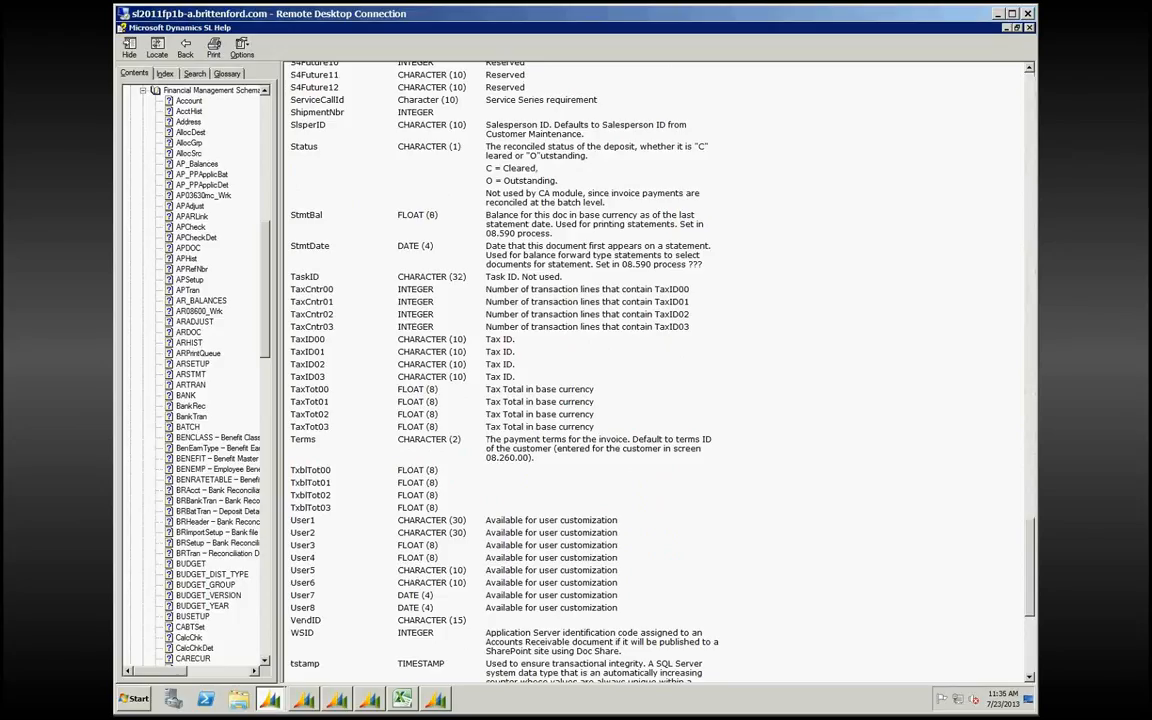
{"action": "scroll", "coordinate": [342, 455], "scroll_direction": "down", "scroll_amount": 1}
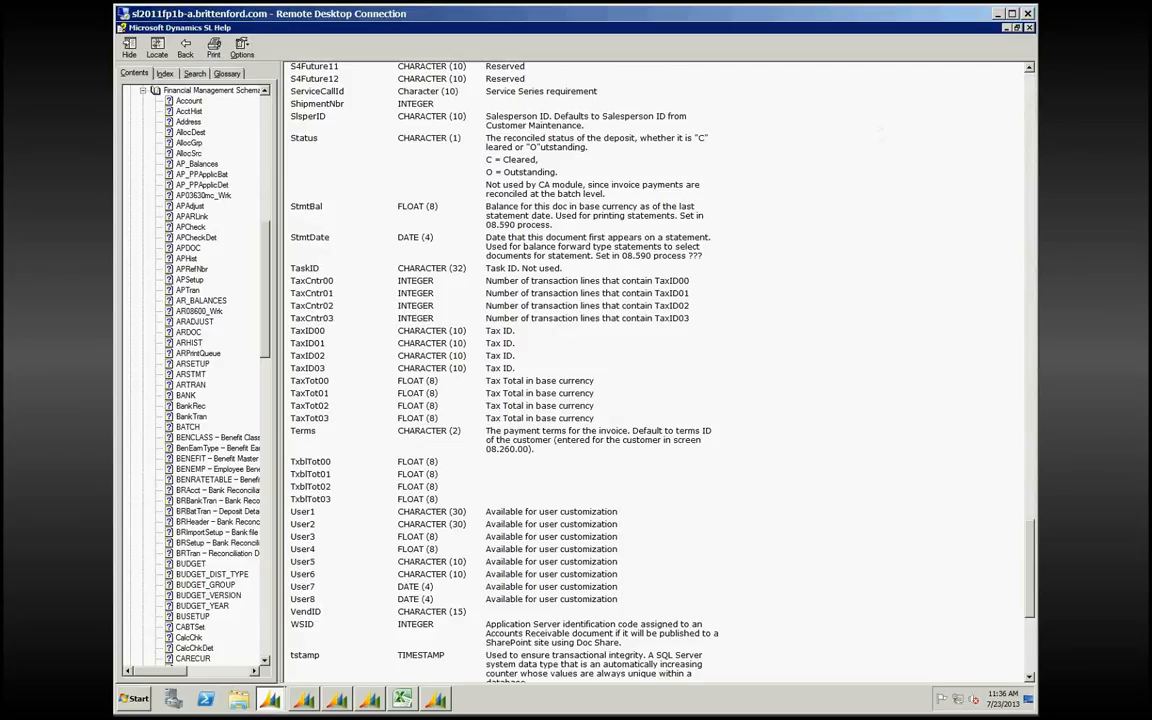
{"action": "left_click", "coordinate": [1033, 100]}
{"action": "left_click", "coordinate": [1033, 100]}
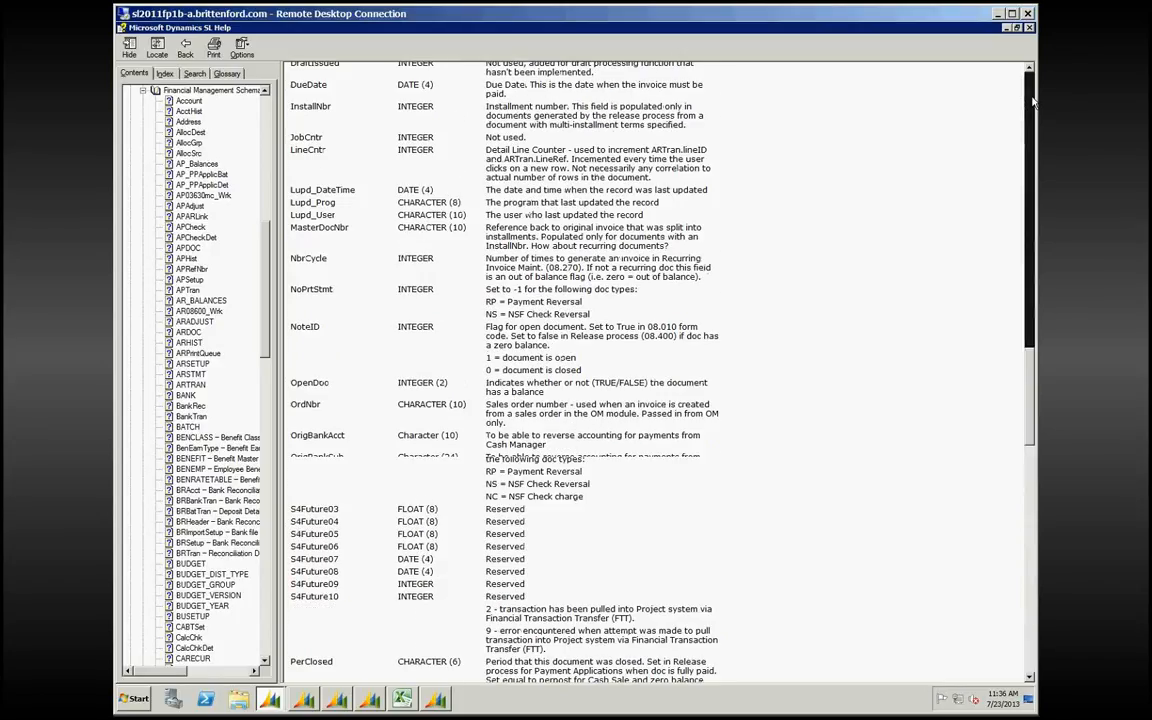
{"action": "left_click", "coordinate": [1030, 70]}
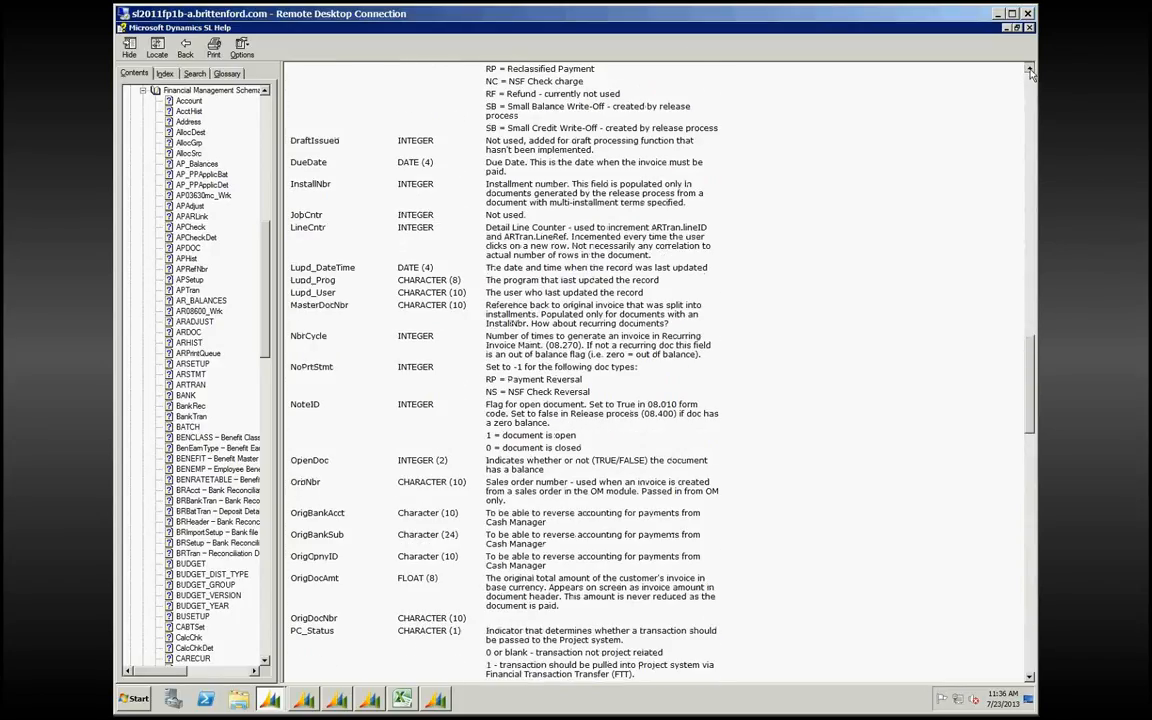
{"action": "scroll", "coordinate": [1030, 72], "scroll_direction": "up", "scroll_amount": 3}
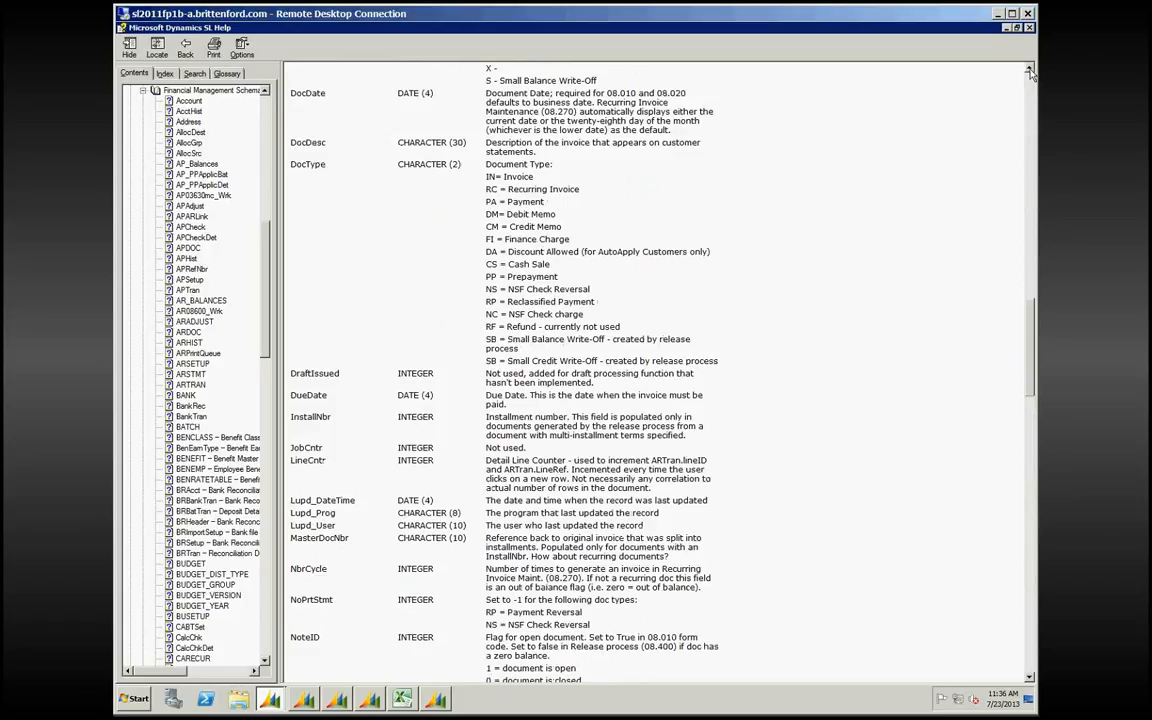
{"action": "left_click_drag", "start_coordinate": [490, 186], "coordinate": [489, 187]}
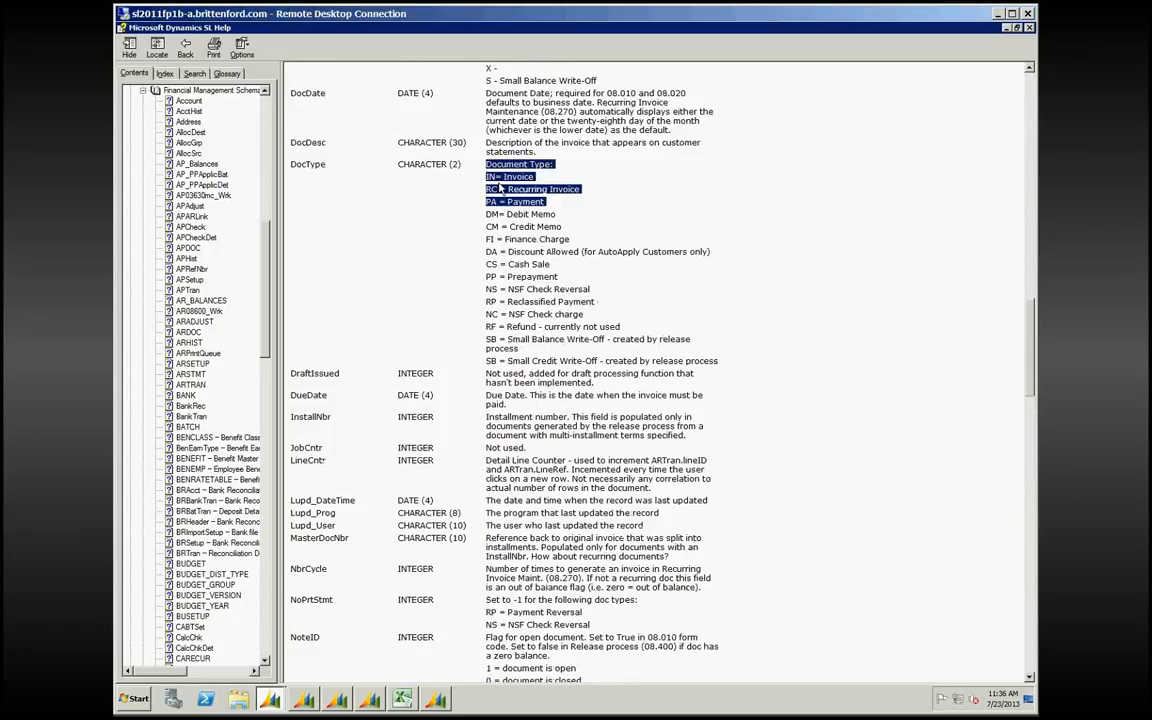
{"action": "left_click", "coordinate": [494, 258]}
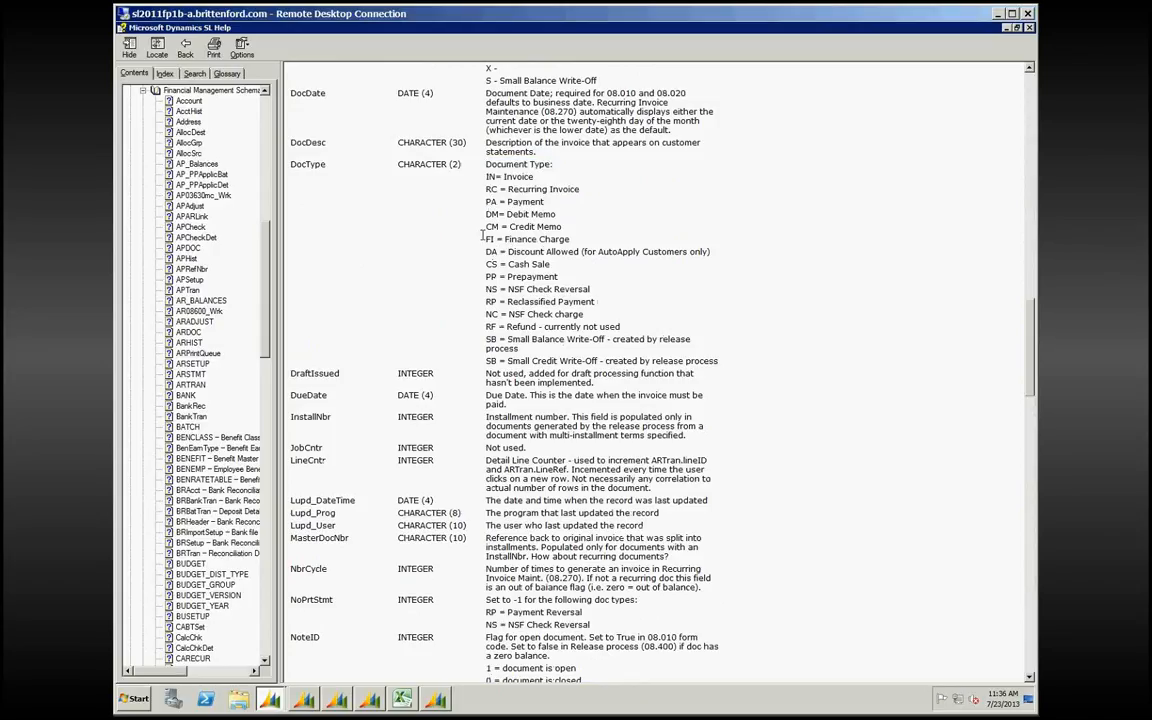
{"action": "left_click_drag", "start_coordinate": [484, 213], "coordinate": [455, 194]}
{"action": "left_click", "coordinate": [293, 164]}
{"action": "double_click", "coordinate": [293, 164]}
Step: Collapse the Financial Management Schema section and close the help window
{"action": "left_click", "coordinate": [143, 91]}
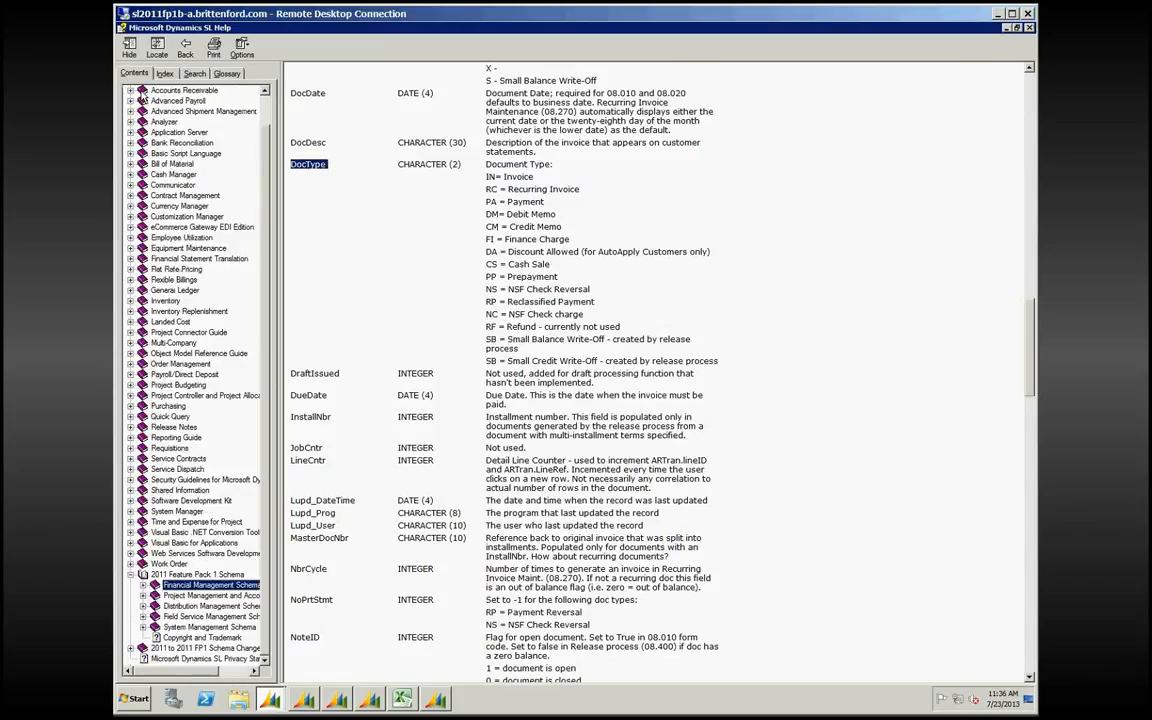
{"action": "scroll", "coordinate": [208, 600], "scroll_direction": "up", "scroll_amount": 2}
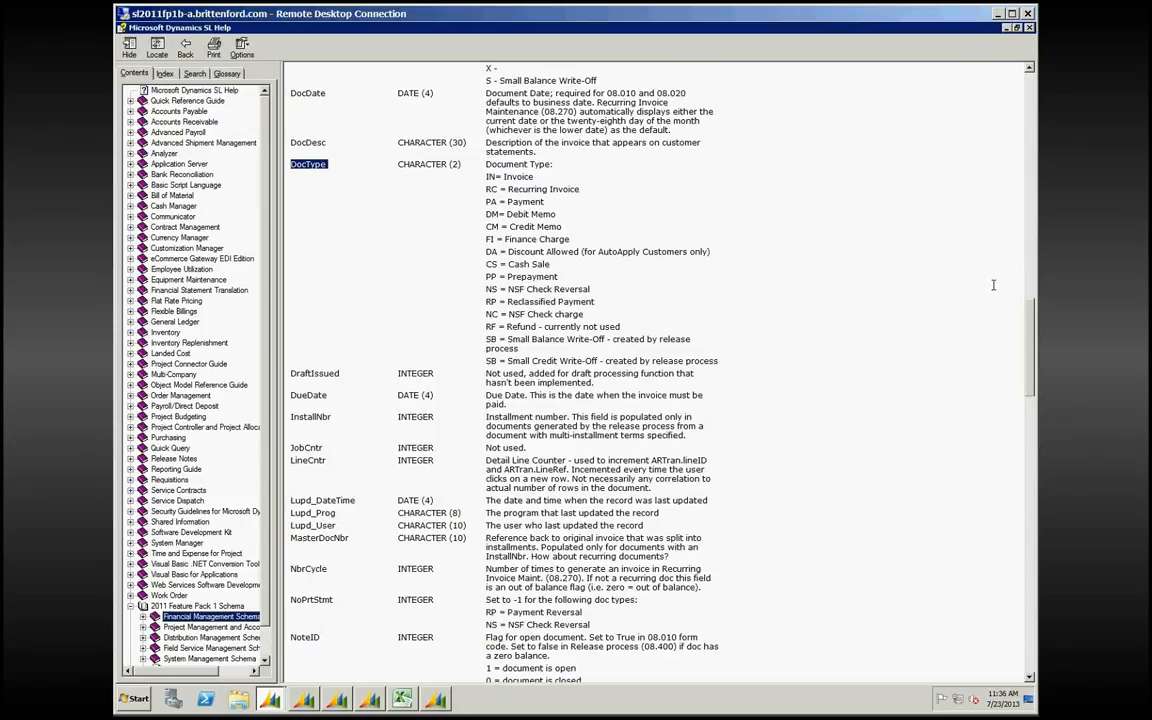
{"action": "left_click", "coordinate": [1028, 27]}
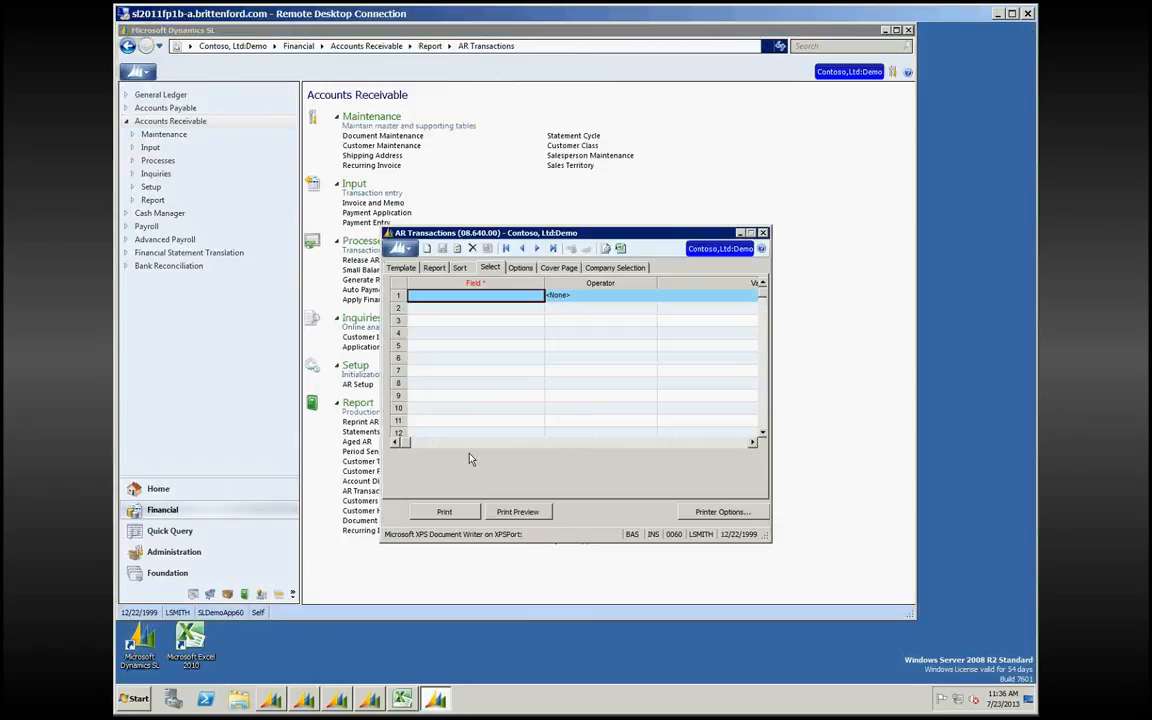
Step: Choose ardoc.doctype from the field list as the first selection field for the AR Transactions report
{"action": "key", "text": "F3"}
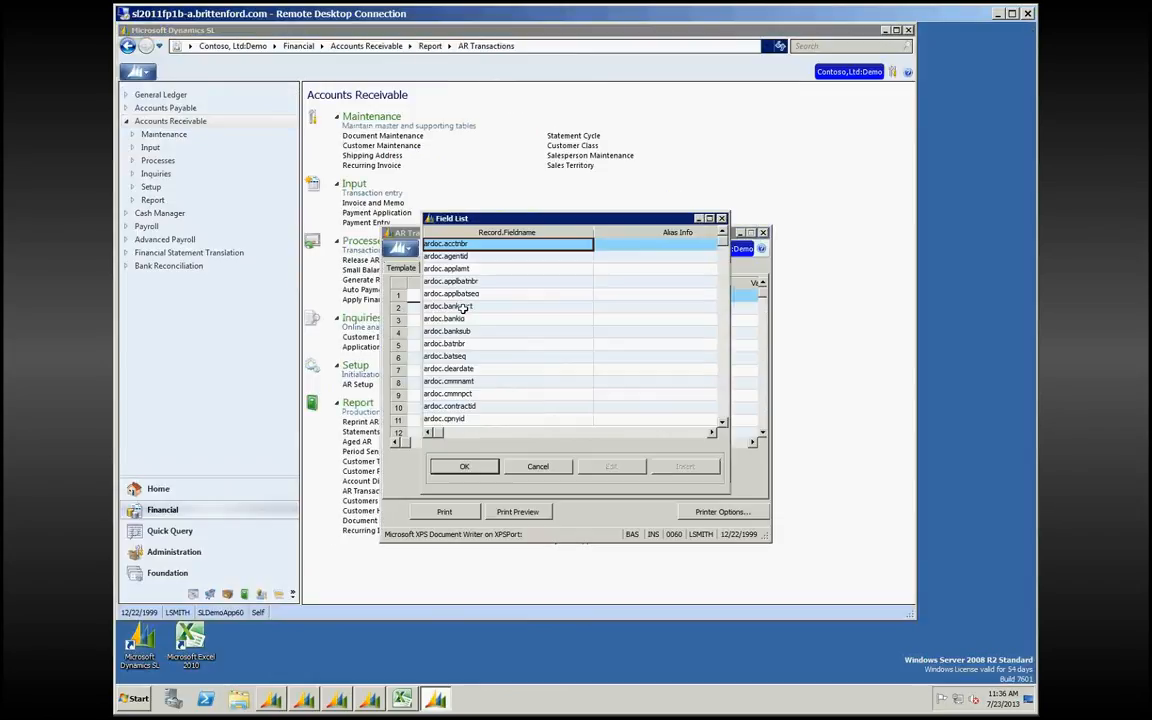
{"action": "key", "text": "Down"}
{"action": "key", "text": "Down"}
{"action": "key", "text": "Down"}
{"action": "key", "text": "Down"}
{"action": "key", "text": "Down"}
{"action": "key", "text": "Down"}
{"action": "key", "text": "Down"}
{"action": "key", "text": "Down"}
{"action": "key", "text": "Down"}
{"action": "key", "text": "Down"}
{"action": "key", "text": "Down"}
{"action": "key", "text": "Down"}
{"action": "key", "text": "Down"}
{"action": "key", "text": "Down"}
{"action": "key", "text": "Down"}
{"action": "key", "text": "Down"}
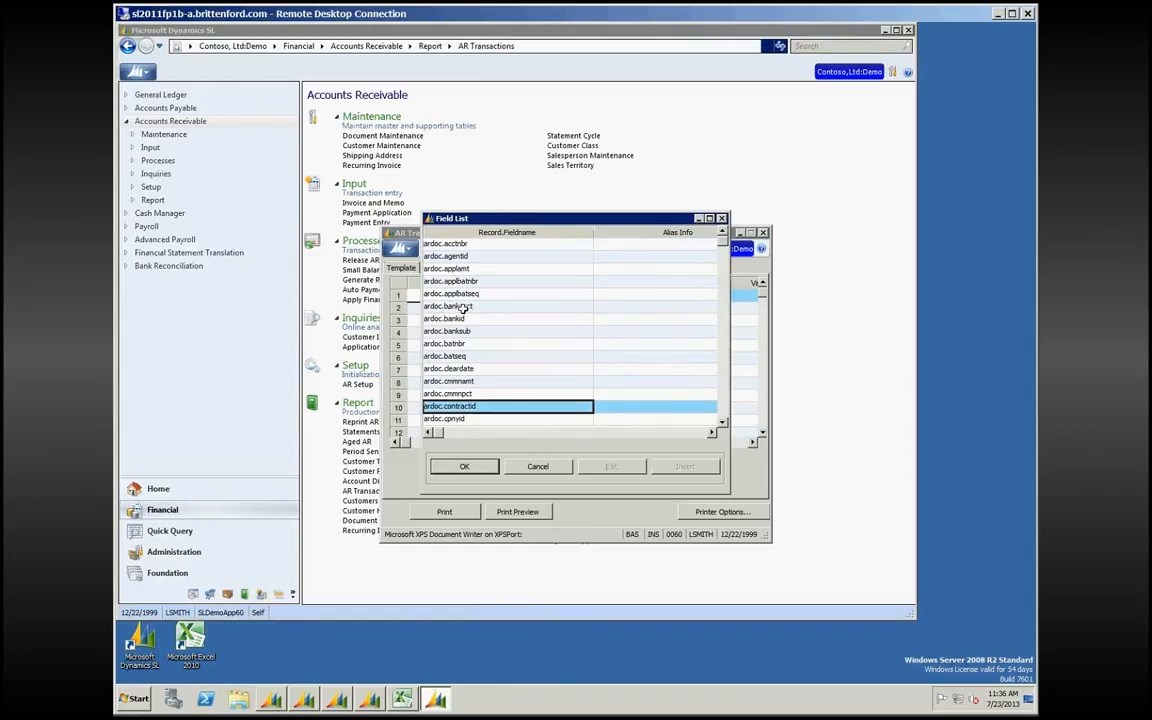
{"action": "key", "text": "Down"}
{"action": "key", "text": "Down"}
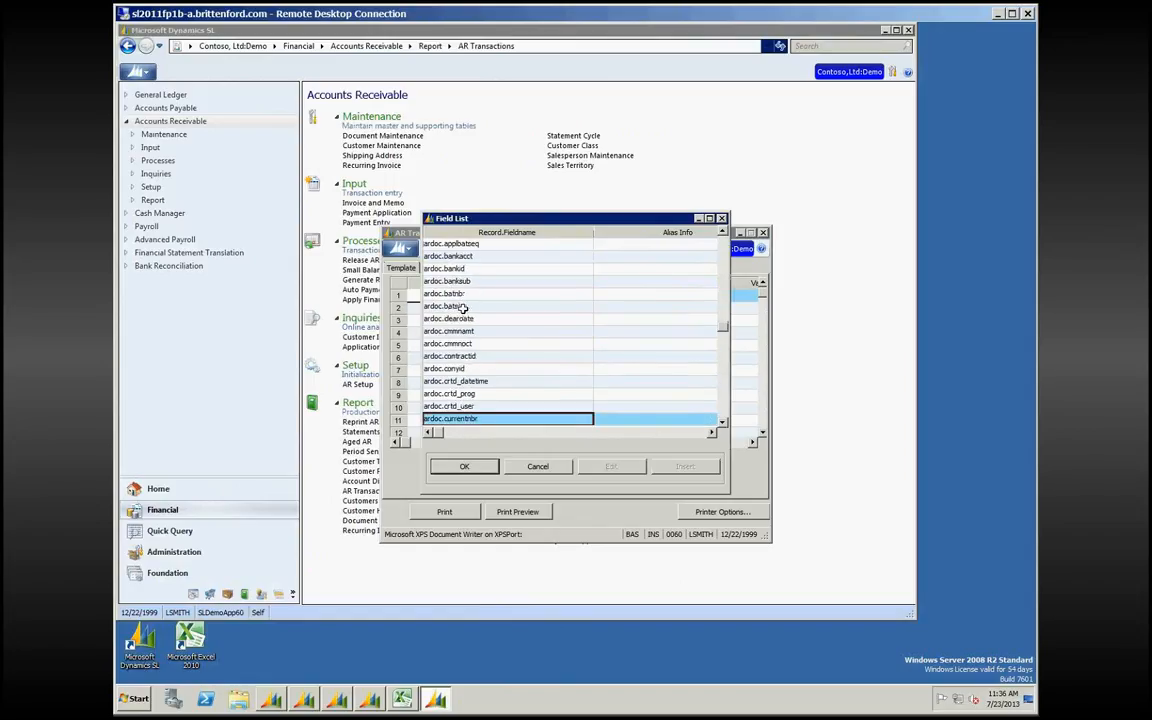
{"action": "key", "text": "Down"}
{"action": "key", "text": "Down"}
{"action": "key", "text": "Down"}
{"action": "key", "text": "Down"}
{"action": "key", "text": "Down"}
{"action": "key", "text": "Down"}
{"action": "key", "text": "Down"}
{"action": "key", "text": "Down"}
{"action": "key", "text": "Down"}
{"action": "key", "text": "Down"}
{"action": "key", "text": "Down"}
{"action": "key", "text": "Down"}
{"action": "key", "text": "Down"}
{"action": "key", "text": "Down"}
{"action": "key", "text": "Down"}
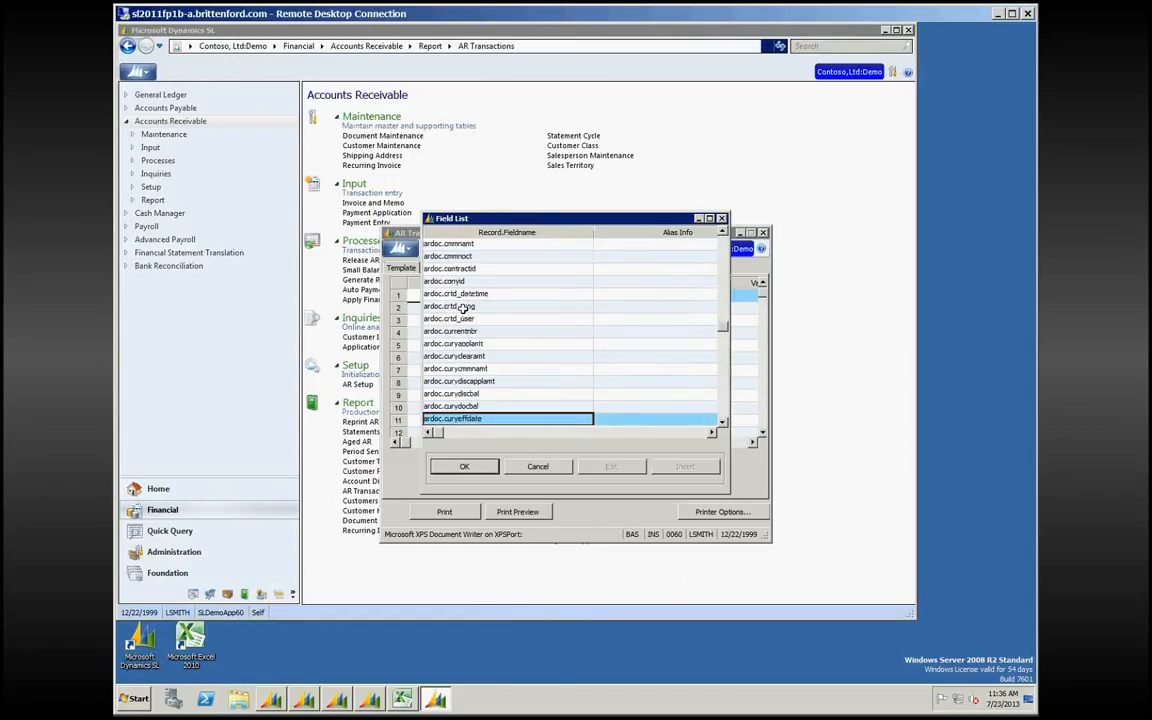
{"action": "key", "text": "Down"}
{"action": "key", "text": "Down"}
{"action": "key", "text": "Down"}
{"action": "key", "text": "Down"}
{"action": "key", "text": "Down"}
{"action": "key", "text": "Down"}
{"action": "key", "text": "Down"}
{"action": "key", "text": "Down"}
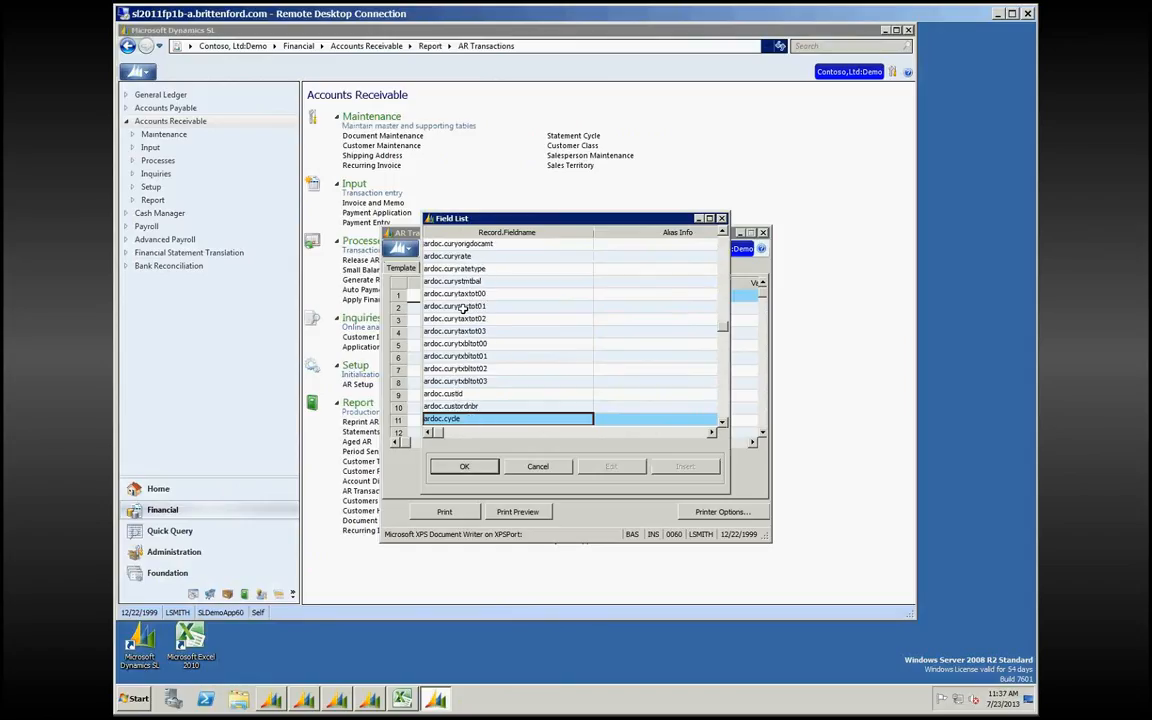
{"action": "key", "text": "Down"}
{"action": "key", "text": "Down"}
{"action": "key", "text": "Down"}
{"action": "key", "text": "Down"}
{"action": "key", "text": "Down"}
{"action": "key", "text": "Down"}
{"action": "key", "text": "Down"}
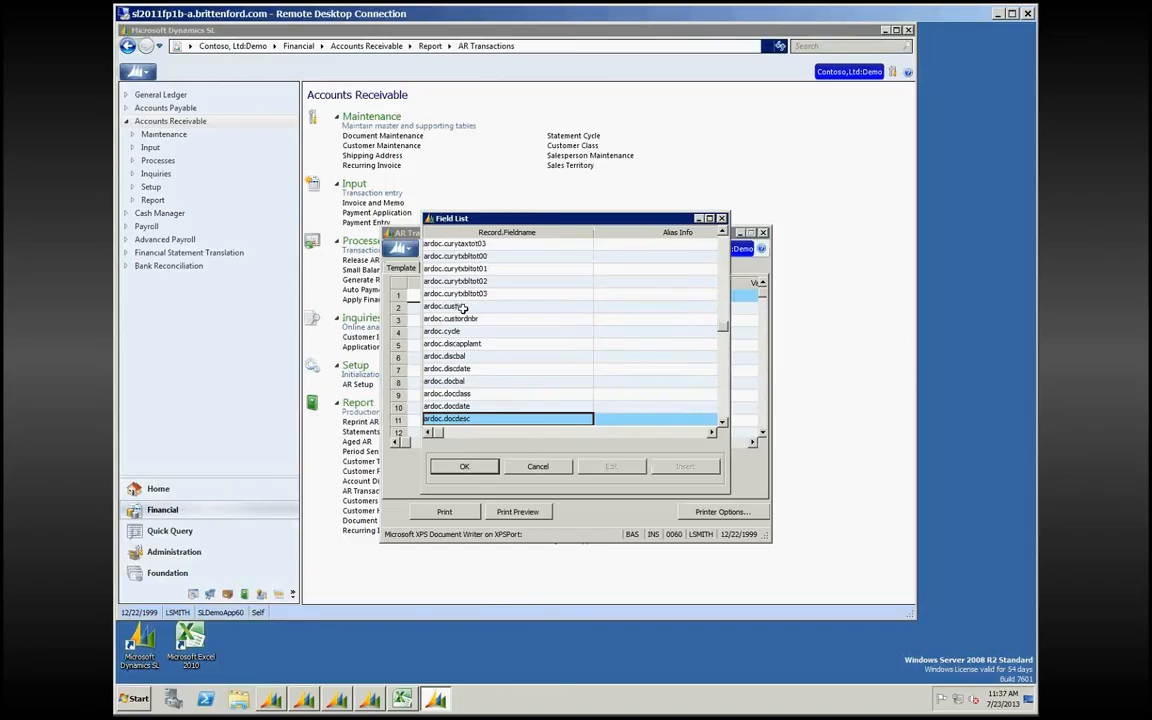
{"action": "key", "text": "Down"}
{"action": "key", "text": "Return"}
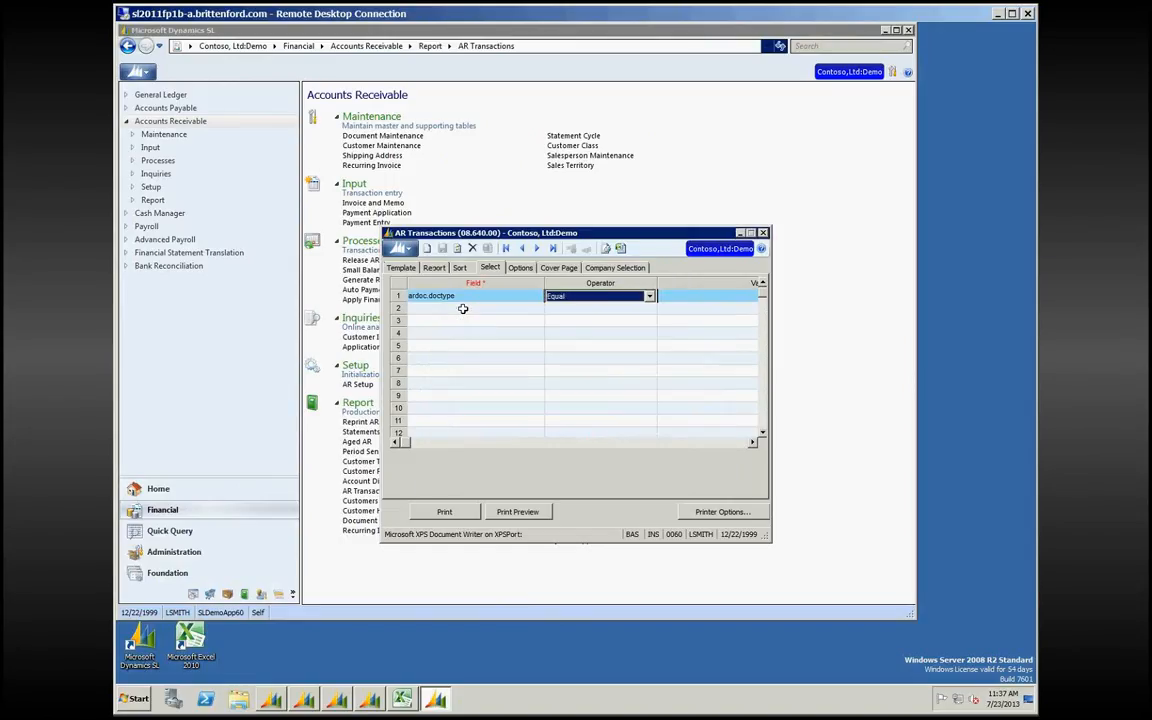
Step: Set the ardoc.doctype criterion's value to pa and preview the AR Transactions report
{"action": "key", "text": "Tab"}
{"action": "type", "text": "pa"}
{"action": "key", "text": "Tab"}
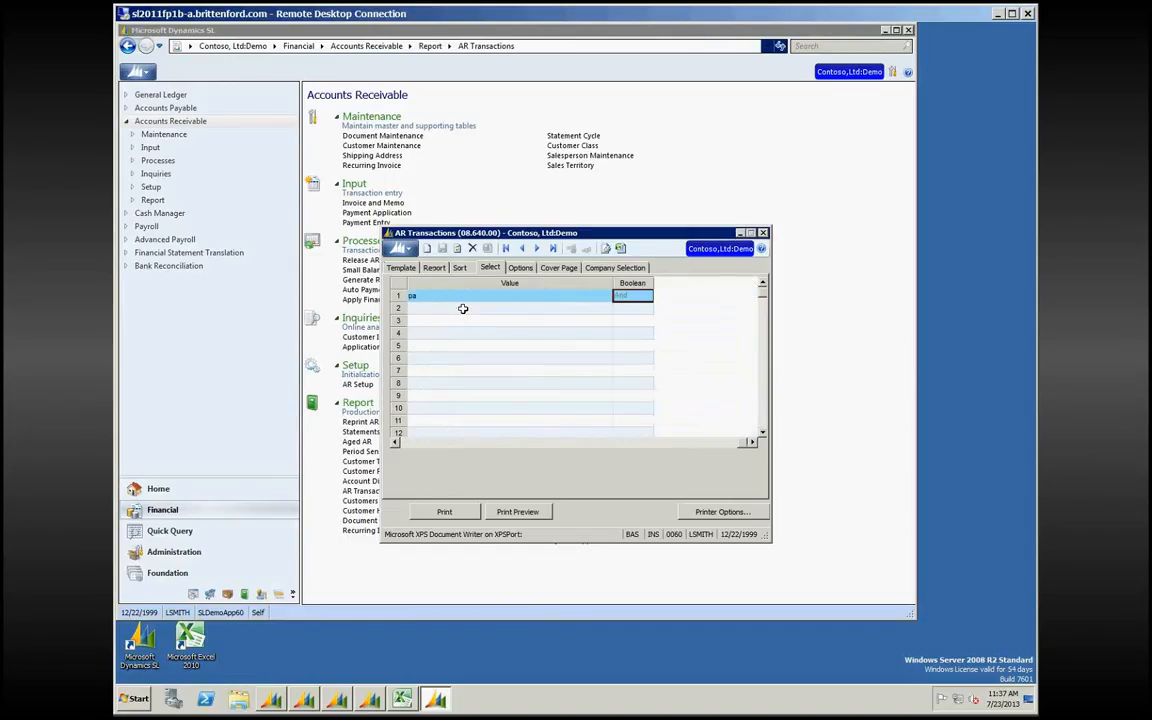
{"action": "left_click", "coordinate": [516, 514]}
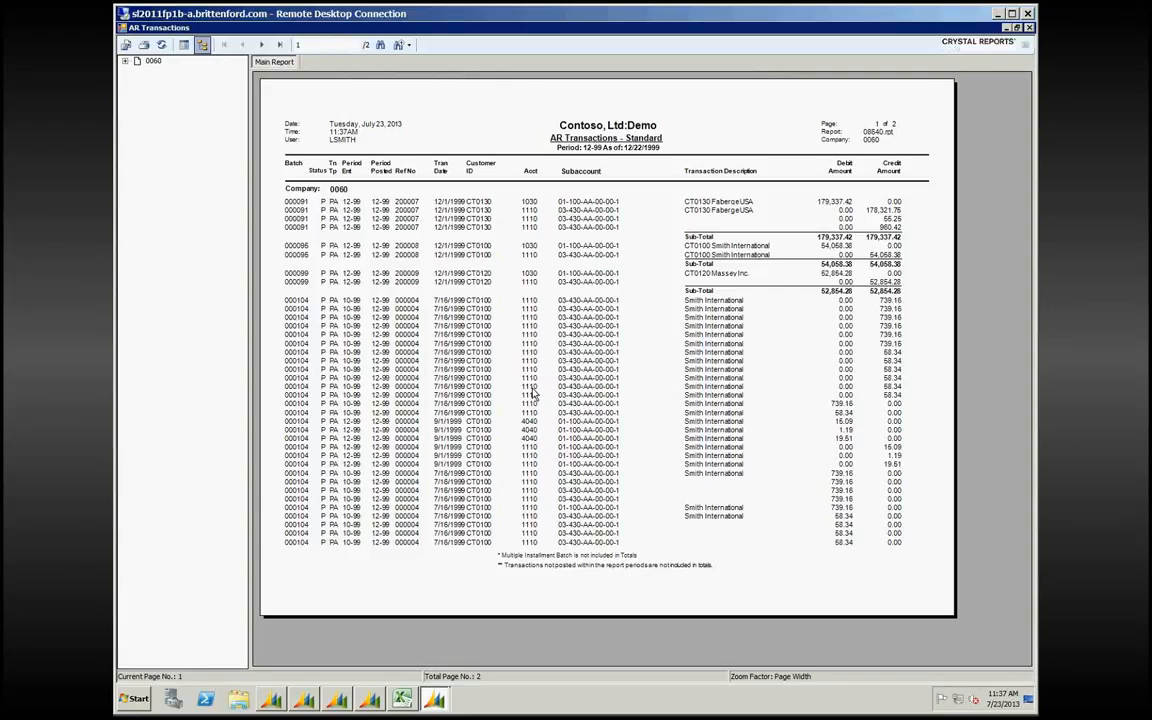
Step: Review the file formats available for exporting the AR Transactions report, cancel the export and close the report
{"action": "left_click", "coordinate": [128, 50]}
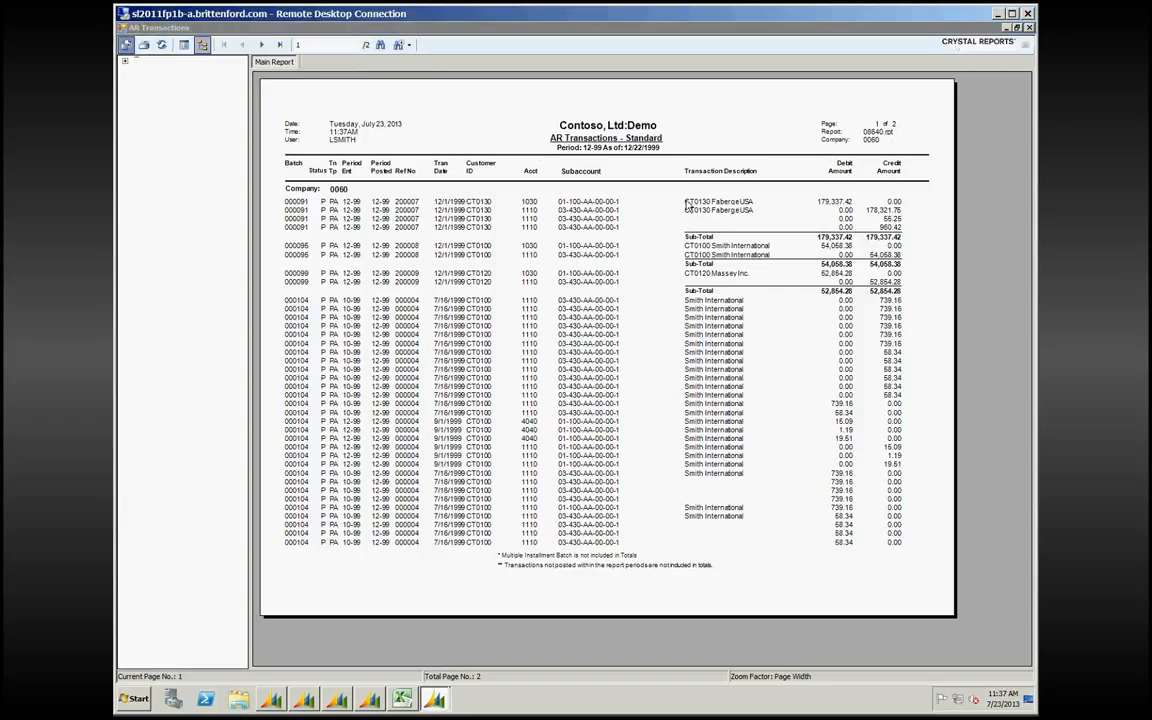
{"action": "left_click", "coordinate": [260, 329]}
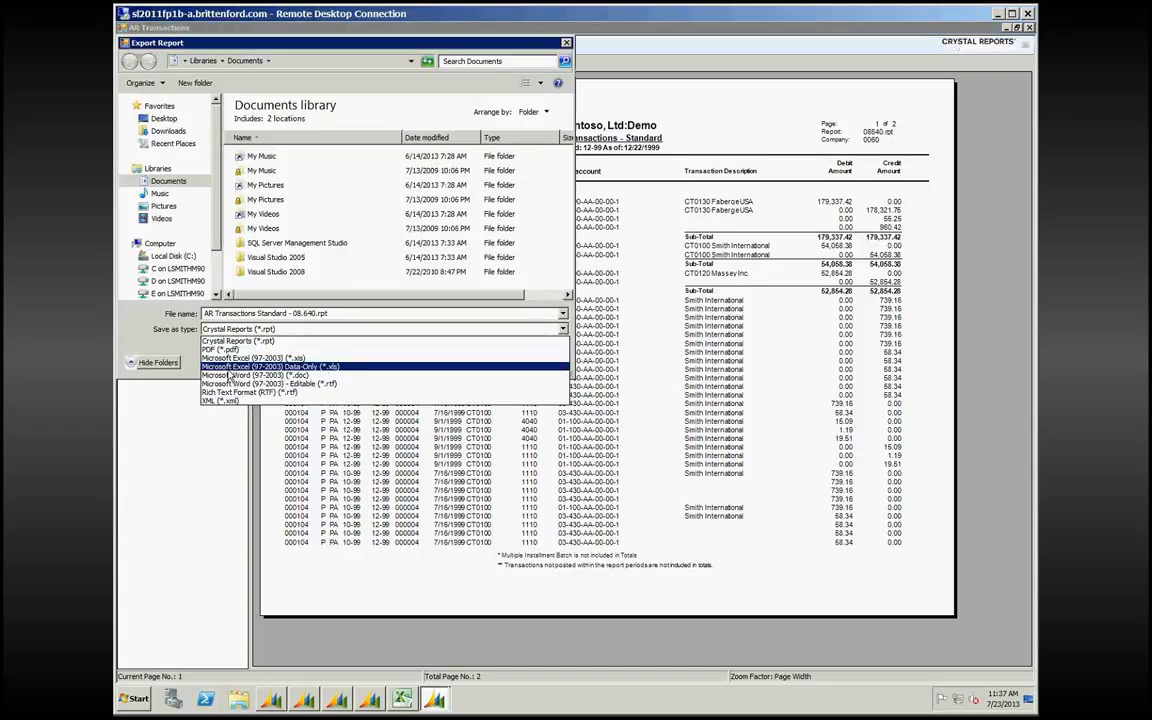
{"action": "left_click", "coordinate": [566, 44]}
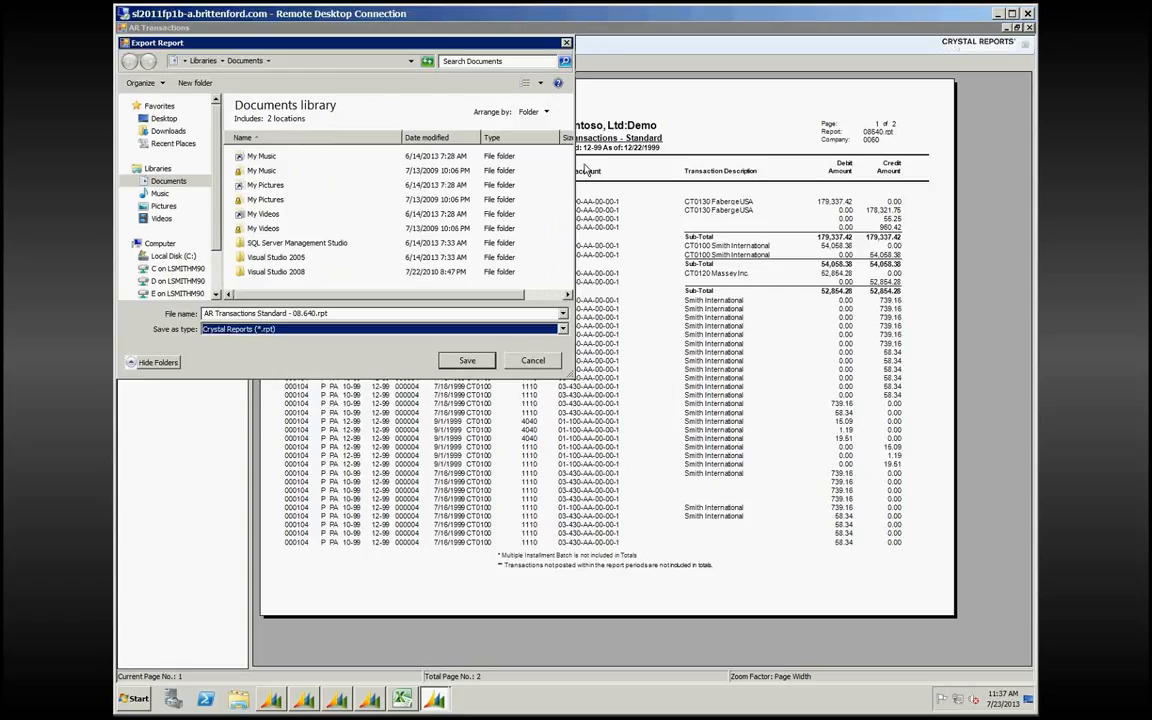
{"action": "left_click", "coordinate": [1029, 28]}
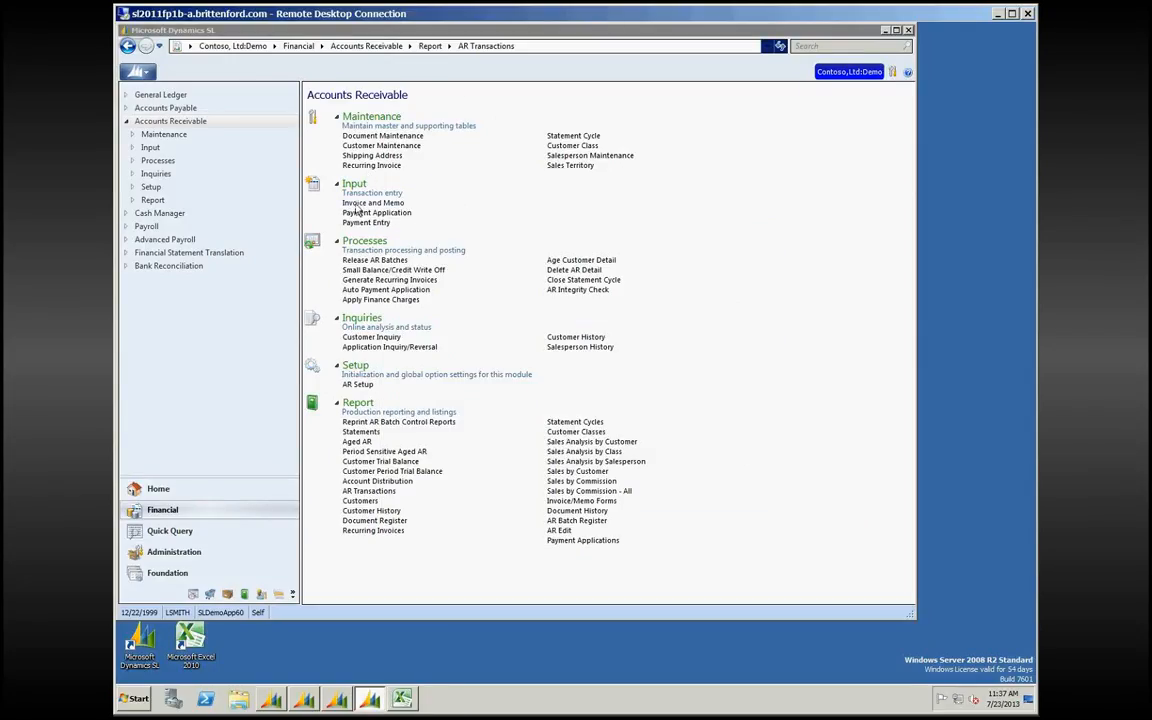
Step: Open Invoice and Memo and load batch 000125 from the batch list
{"action": "left_click", "coordinate": [355, 203]}
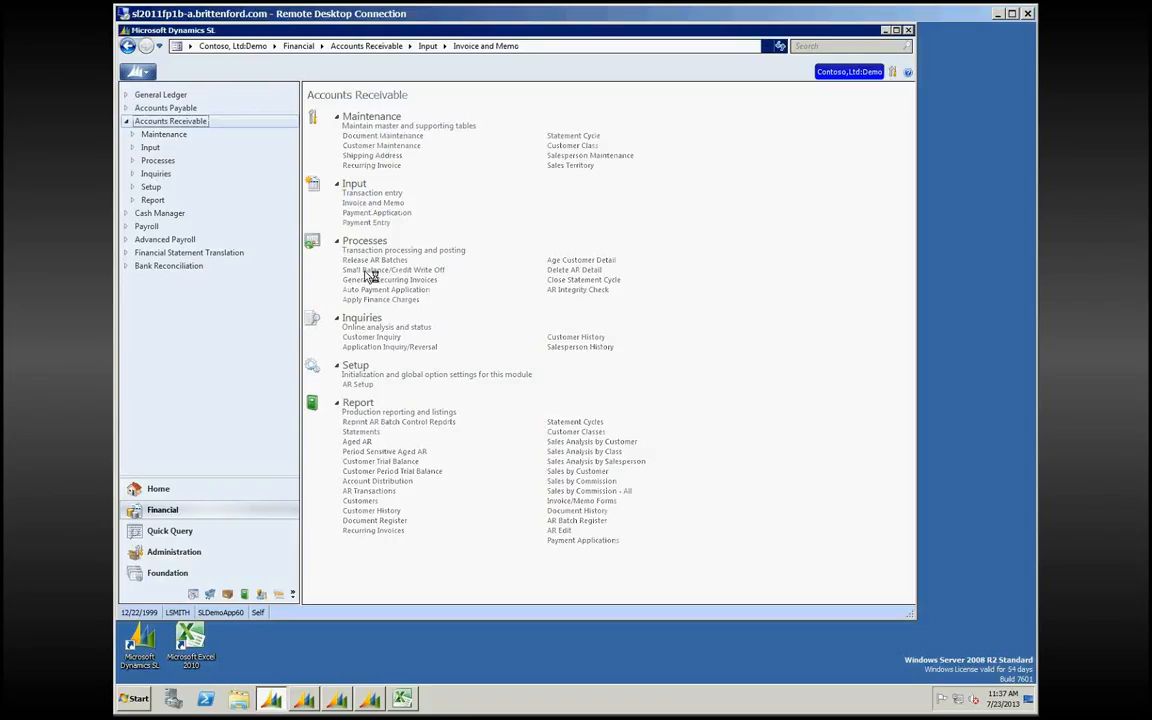
{"action": "left_click", "coordinate": [448, 258]}
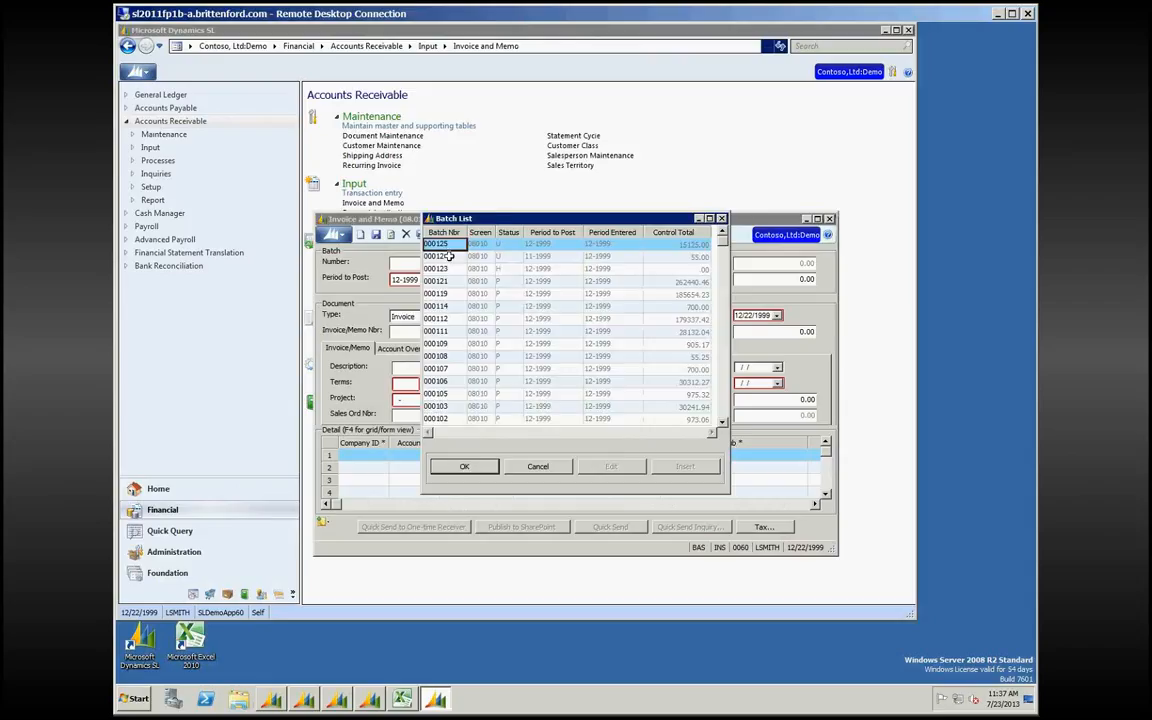
{"action": "double_click", "coordinate": [448, 254]}
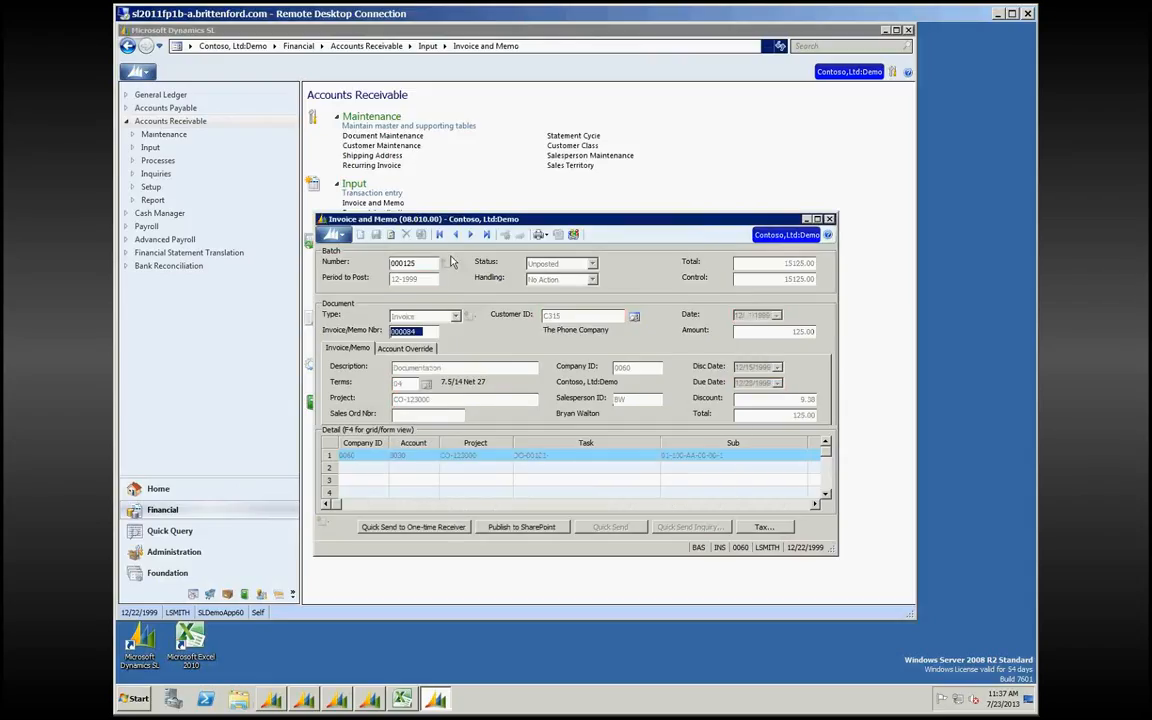
Step: Export the invoice's detail grid to Excel and switch to the open Book1 workbook
{"action": "left_click", "coordinate": [462, 456]}
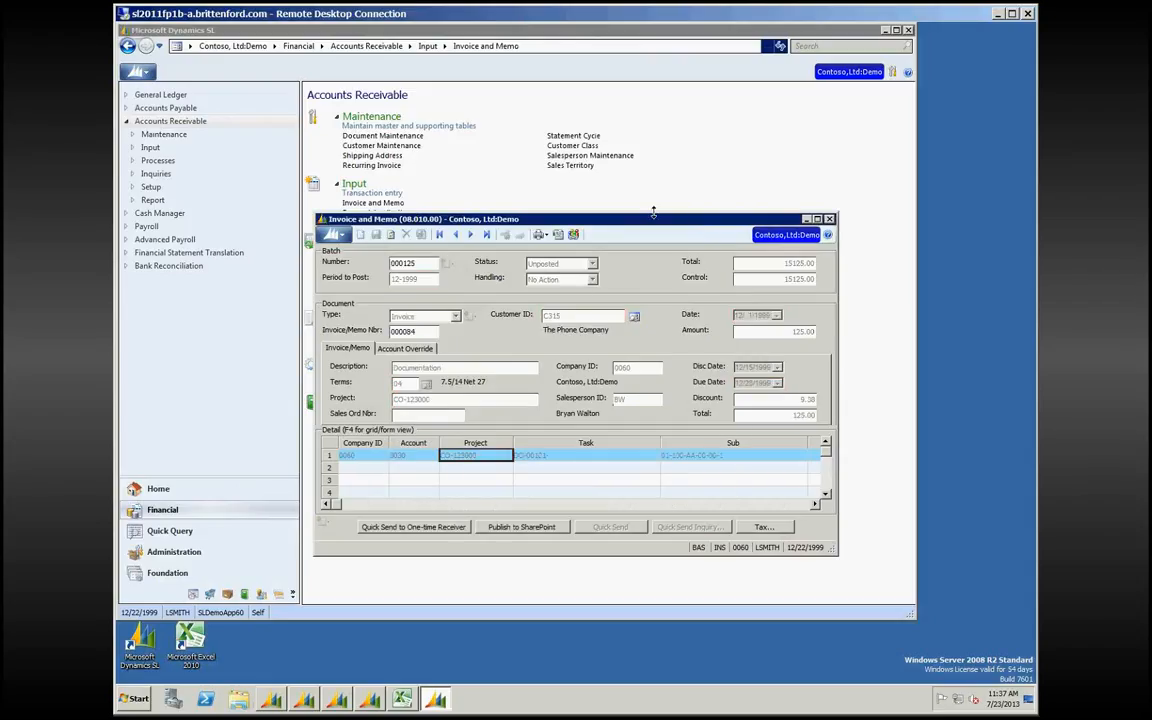
{"action": "left_click", "coordinate": [558, 235]}
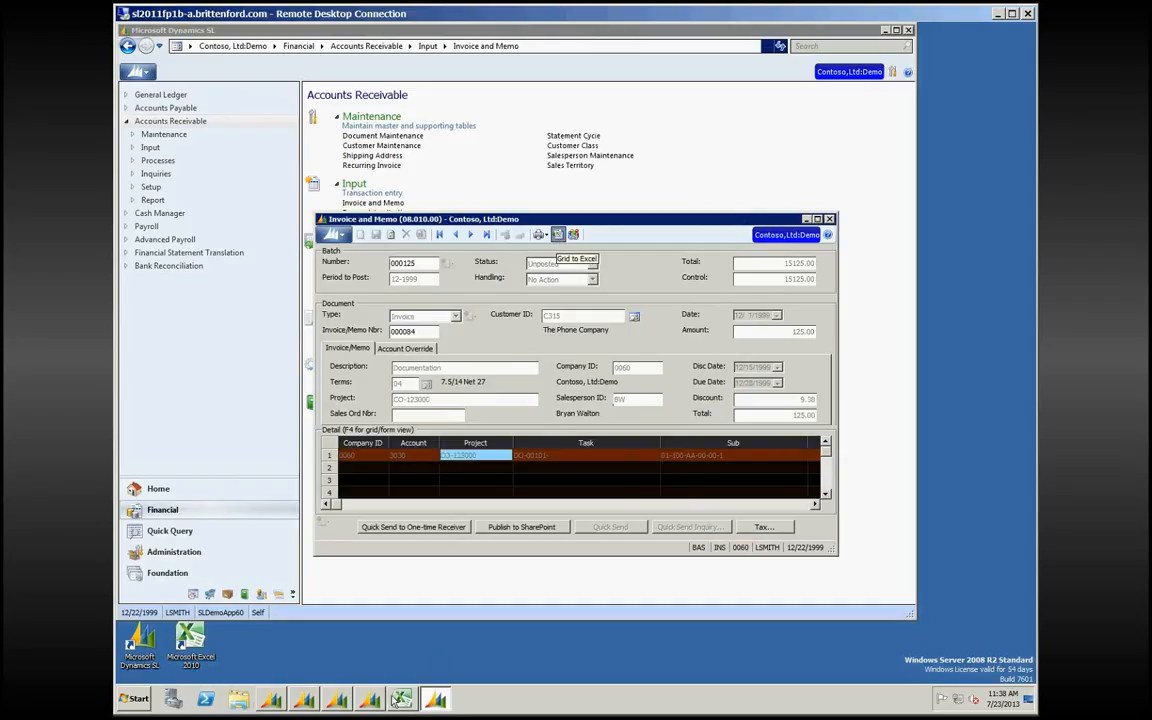
{"action": "mouse_move", "coordinate": [402, 703]}
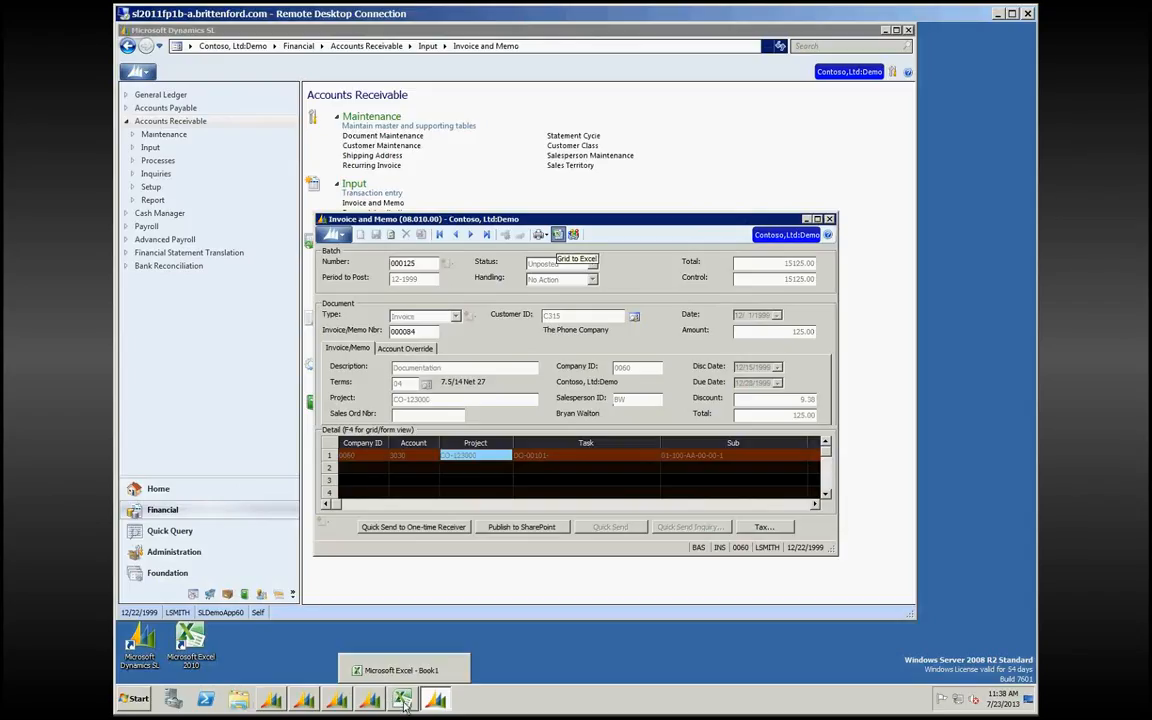
{"action": "left_click", "coordinate": [402, 700]}
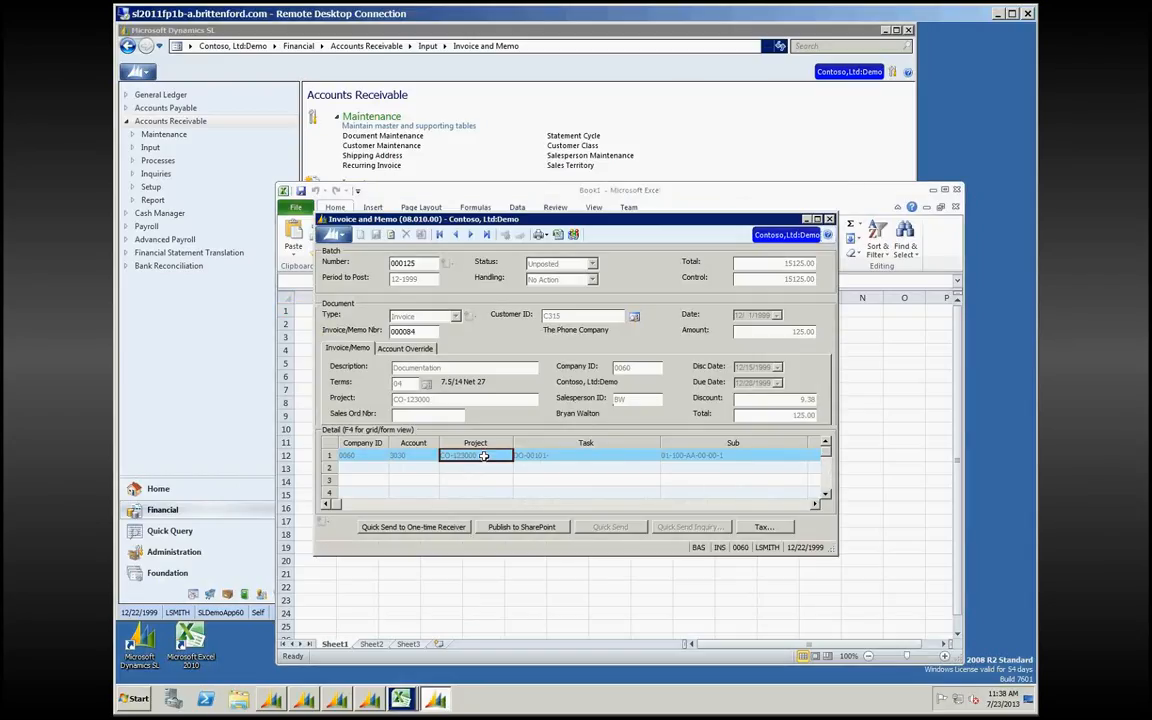
Step: Export the invoice's detail grid to Excel again and view the newly exported workbook
{"action": "left_click", "coordinate": [559, 235]}
{"action": "left_click", "coordinate": [399, 698]}
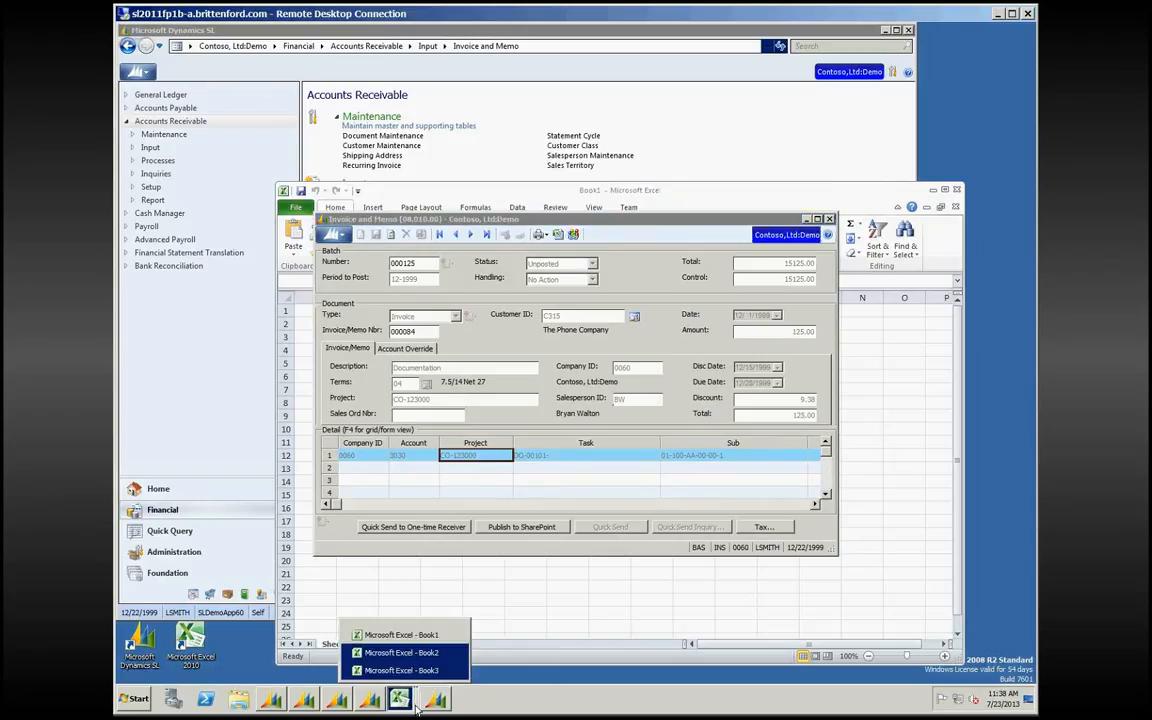
{"action": "left_click", "coordinate": [395, 676]}
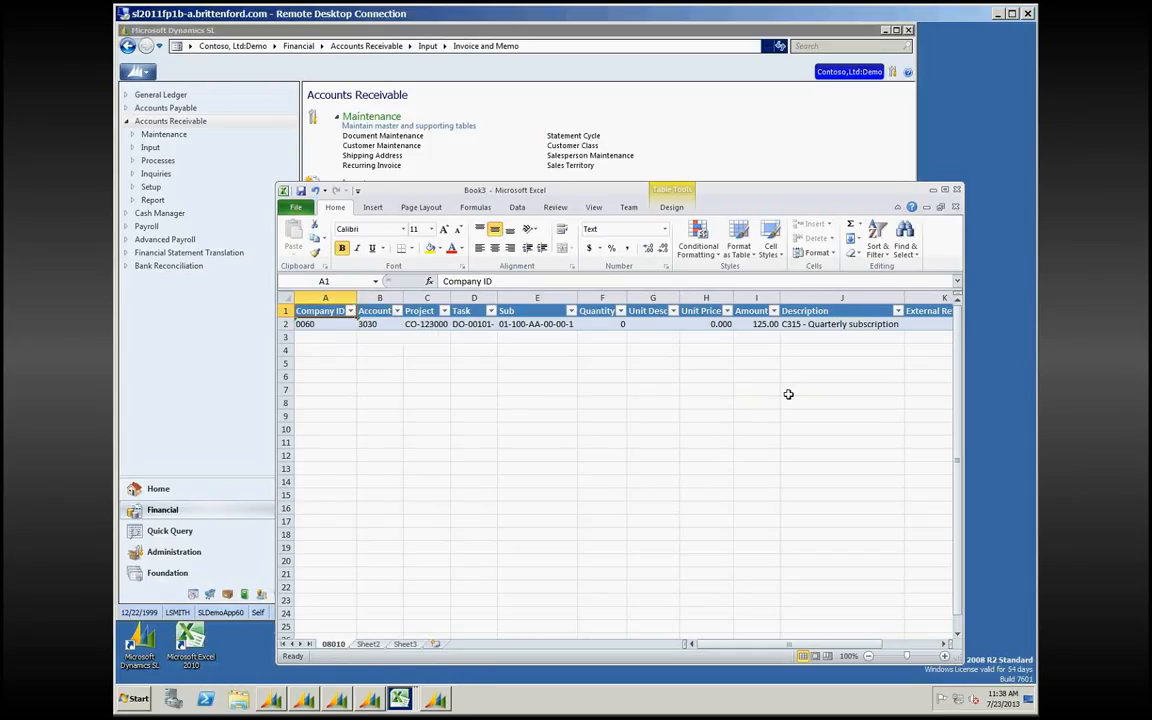
Step: Close the exported Book3 workbook without saving it, and close the Invoice and Memo screen
{"action": "left_click", "coordinate": [727, 311]}
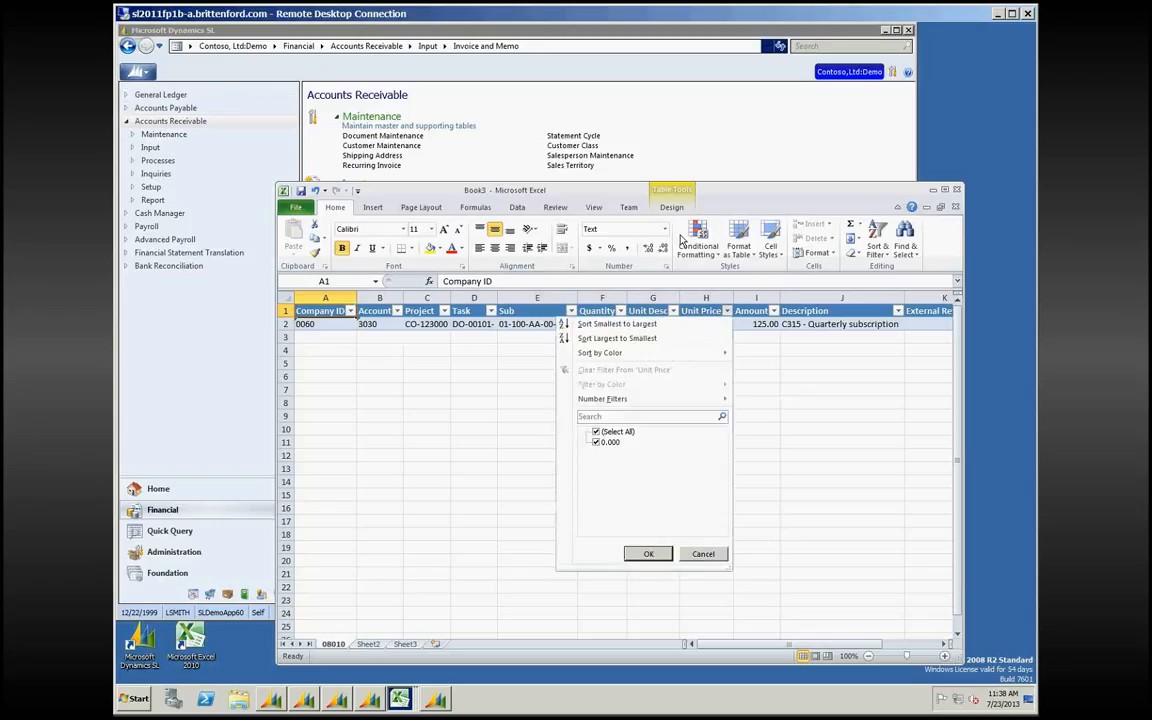
{"action": "key", "text": "Escape"}
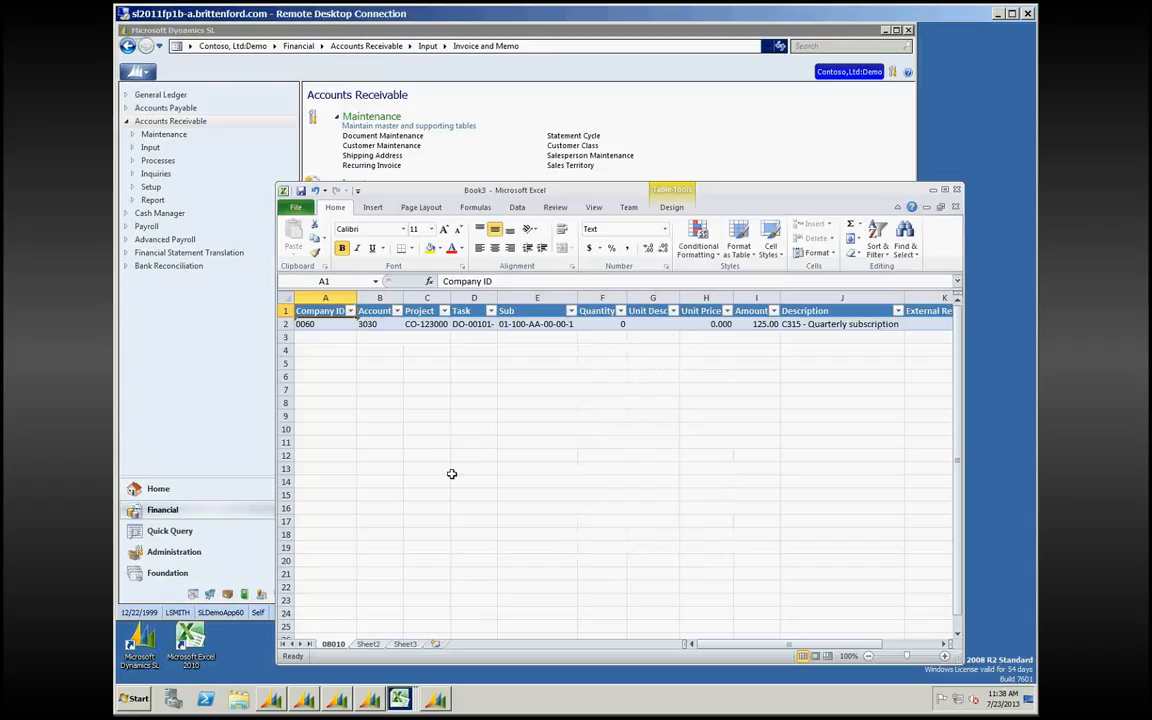
{"action": "left_click", "coordinate": [956, 190]}
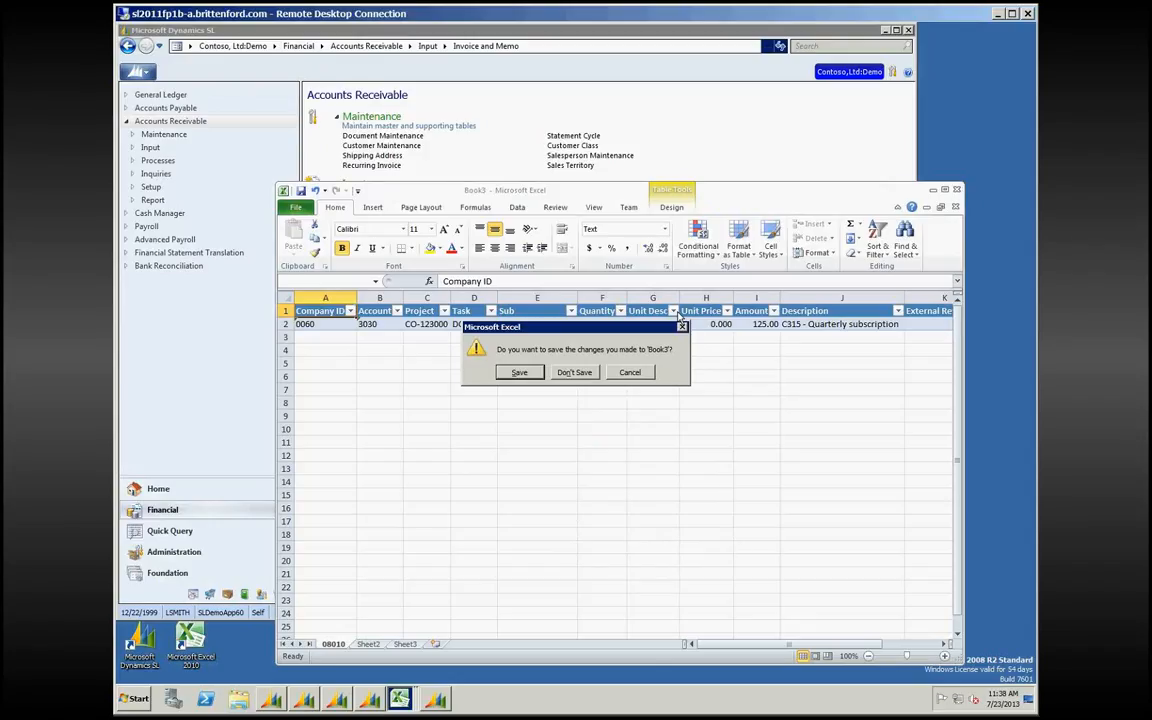
{"action": "left_click", "coordinate": [681, 326]}
{"action": "key", "text": "alt+F4"}
{"action": "left_click", "coordinate": [574, 372]}
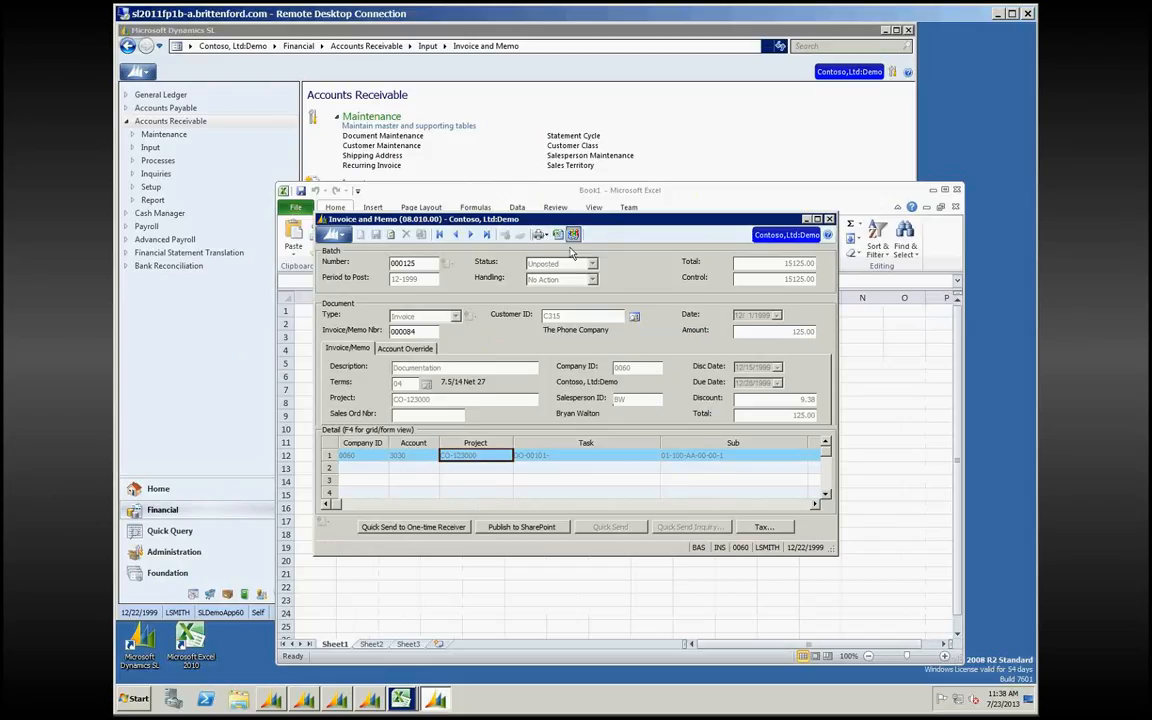
{"action": "left_click", "coordinate": [546, 237]}
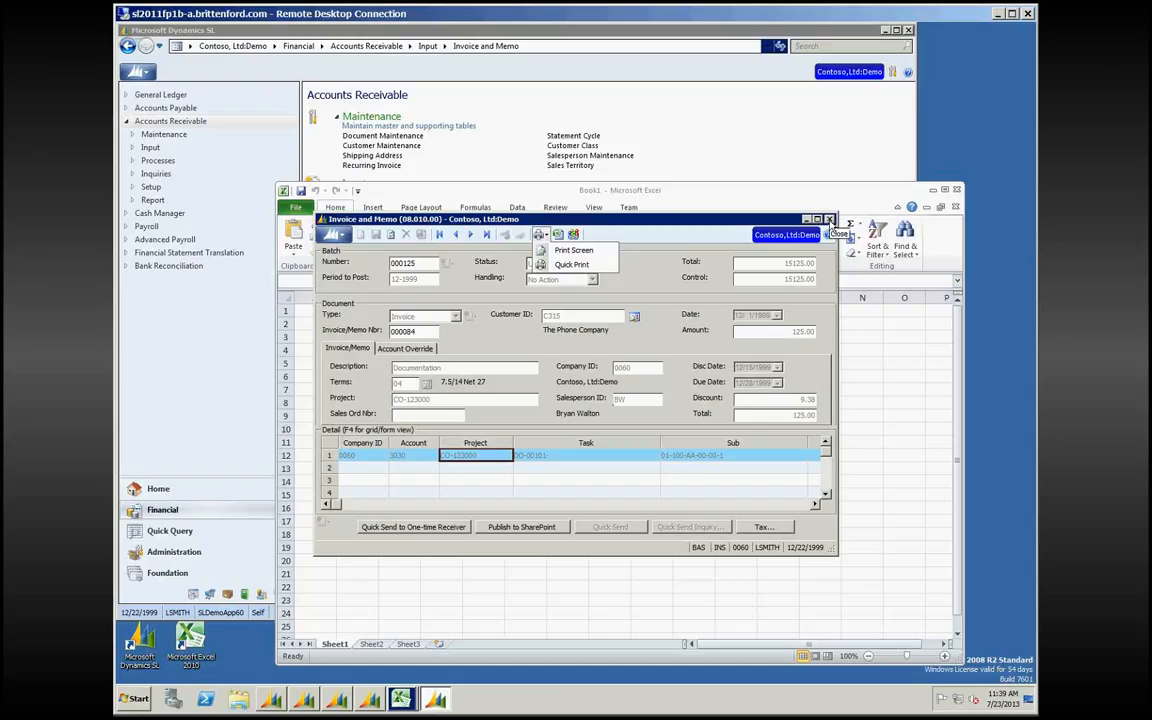
{"action": "left_click", "coordinate": [830, 220]}
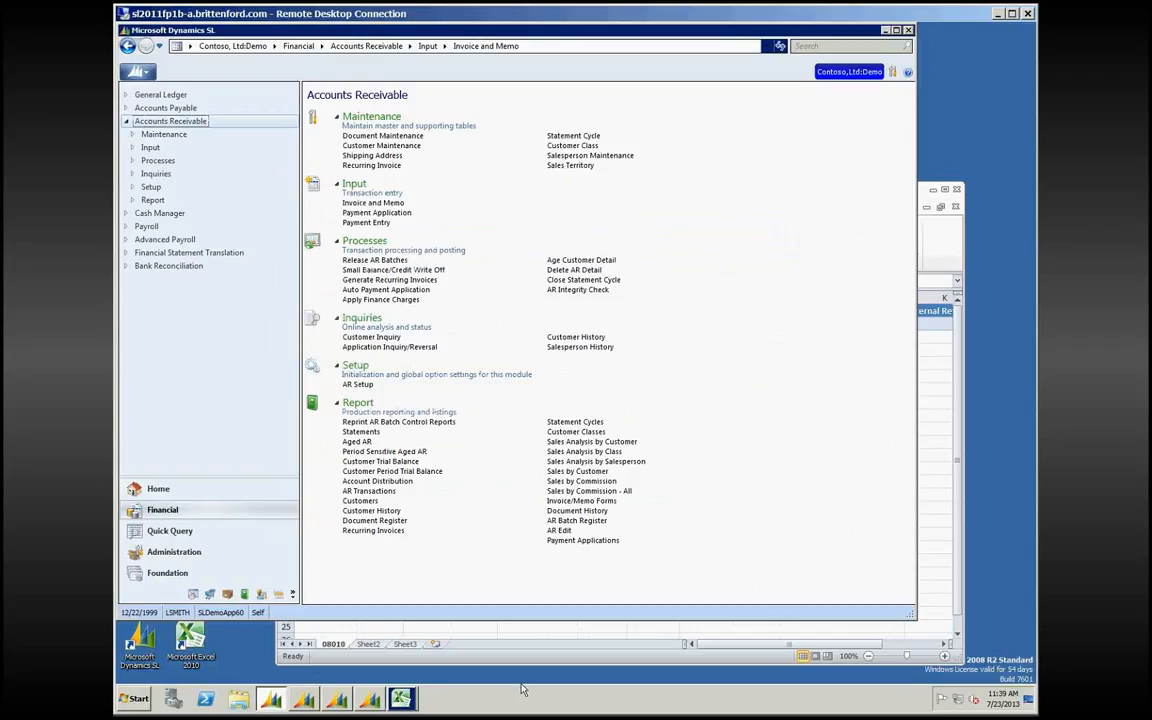
Step: Open the Customer Trial Balance report and set its report format to All Documents
{"action": "left_click", "coordinate": [373, 464]}
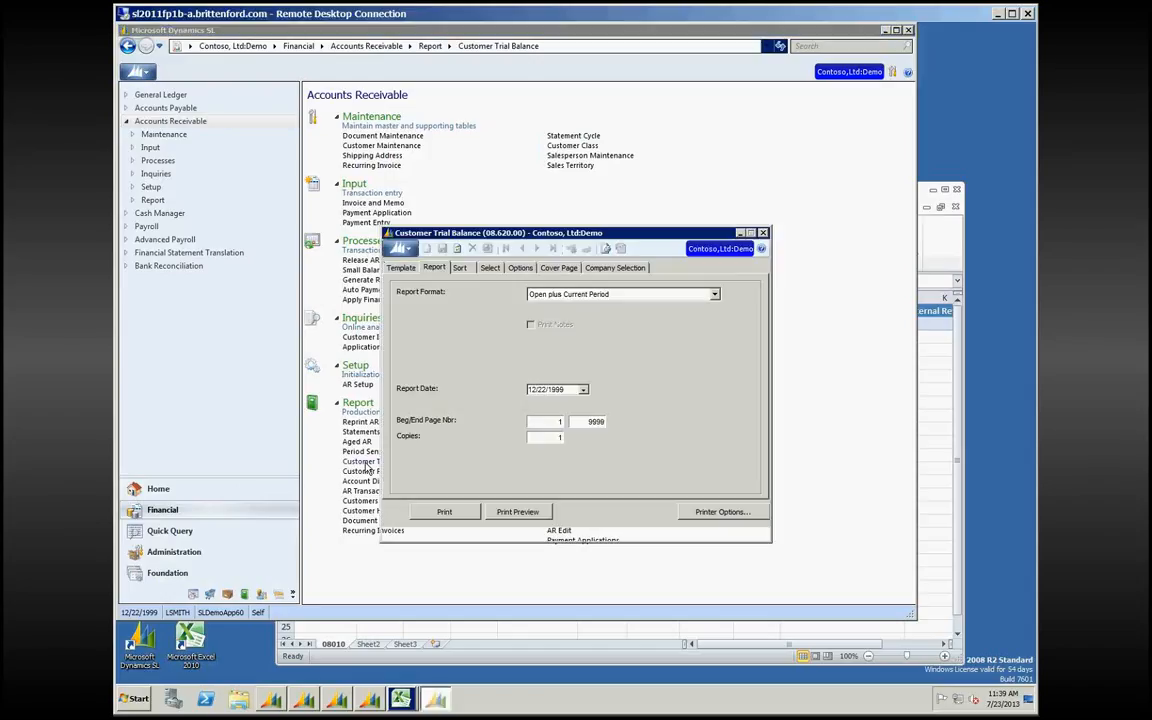
{"action": "left_click", "coordinate": [715, 295]}
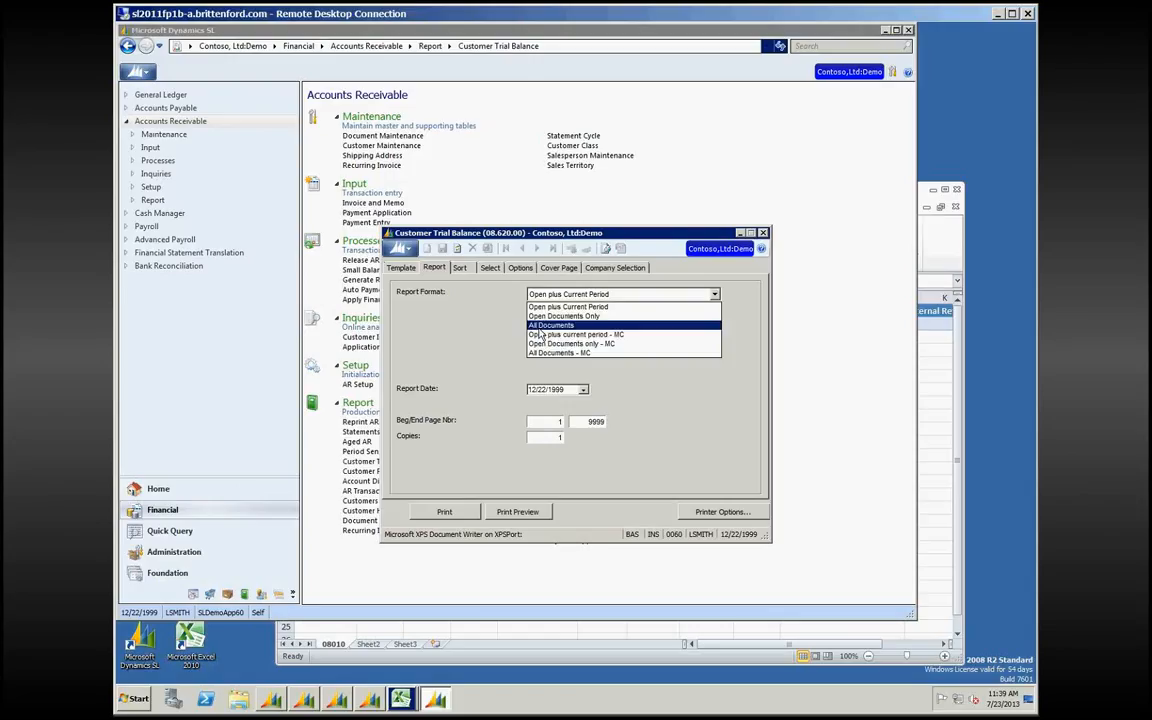
{"action": "left_click", "coordinate": [685, 320]}
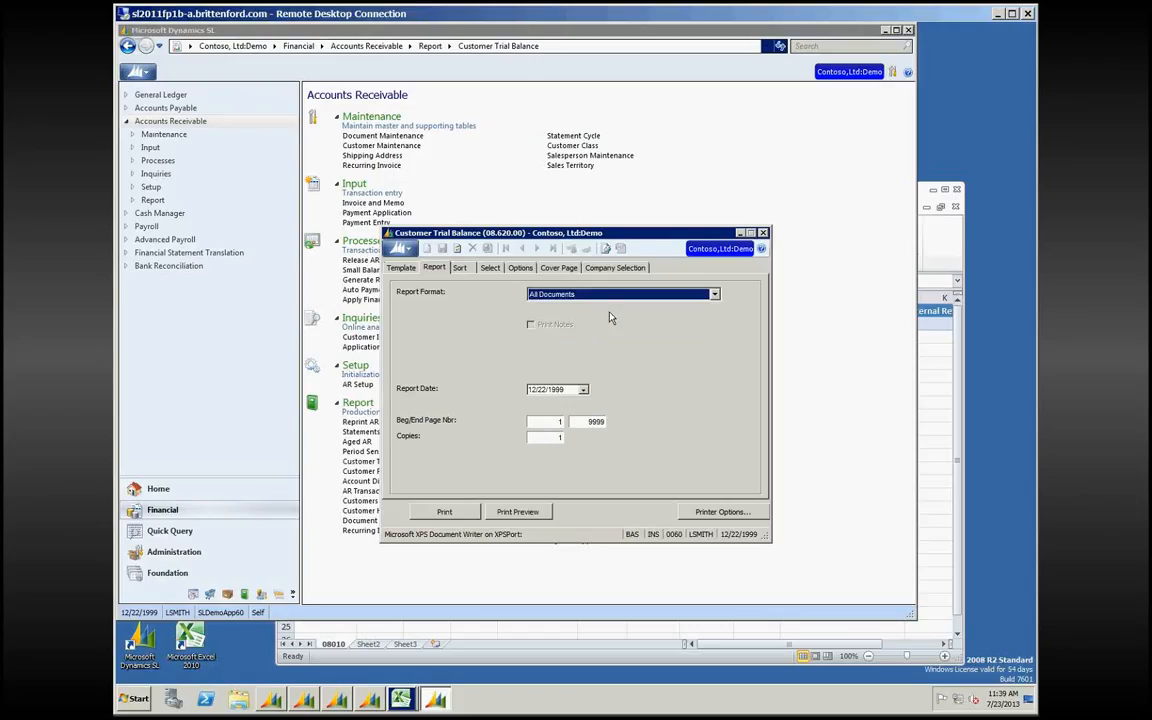
Step: Add a selection filter on vr_08620.custid with the operator Begins With and the value ct013
{"action": "left_click", "coordinate": [490, 267]}
{"action": "left_click", "coordinate": [469, 294]}
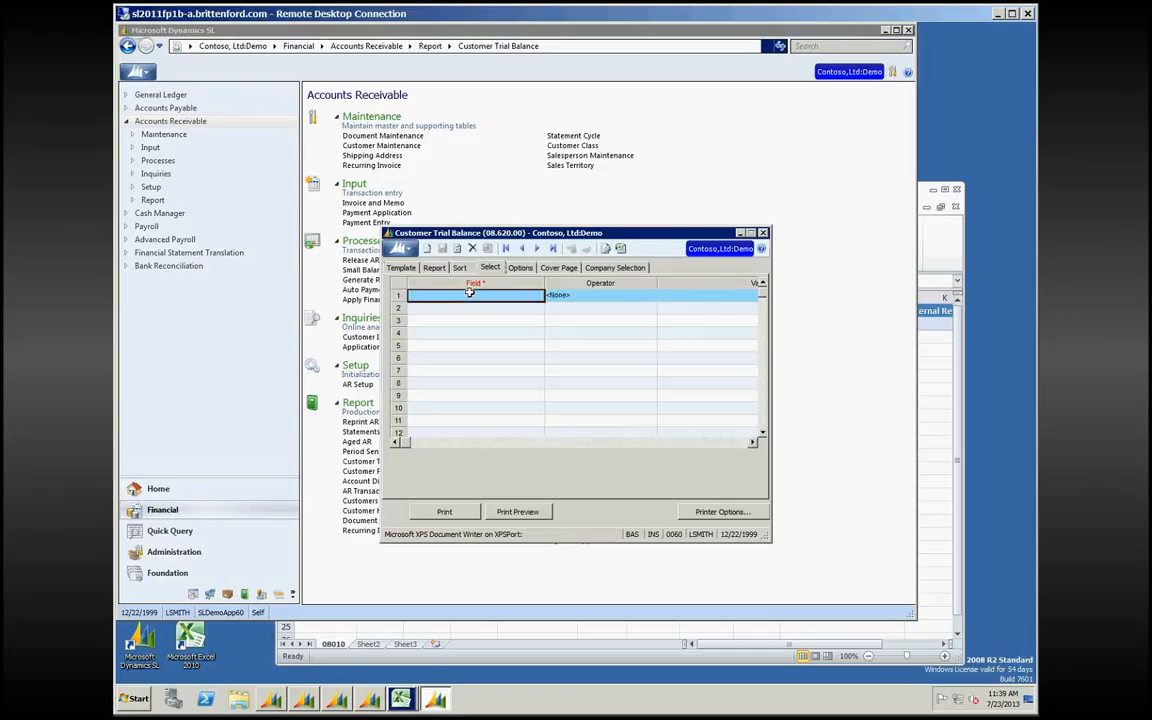
{"action": "double_click", "coordinate": [469, 293]}
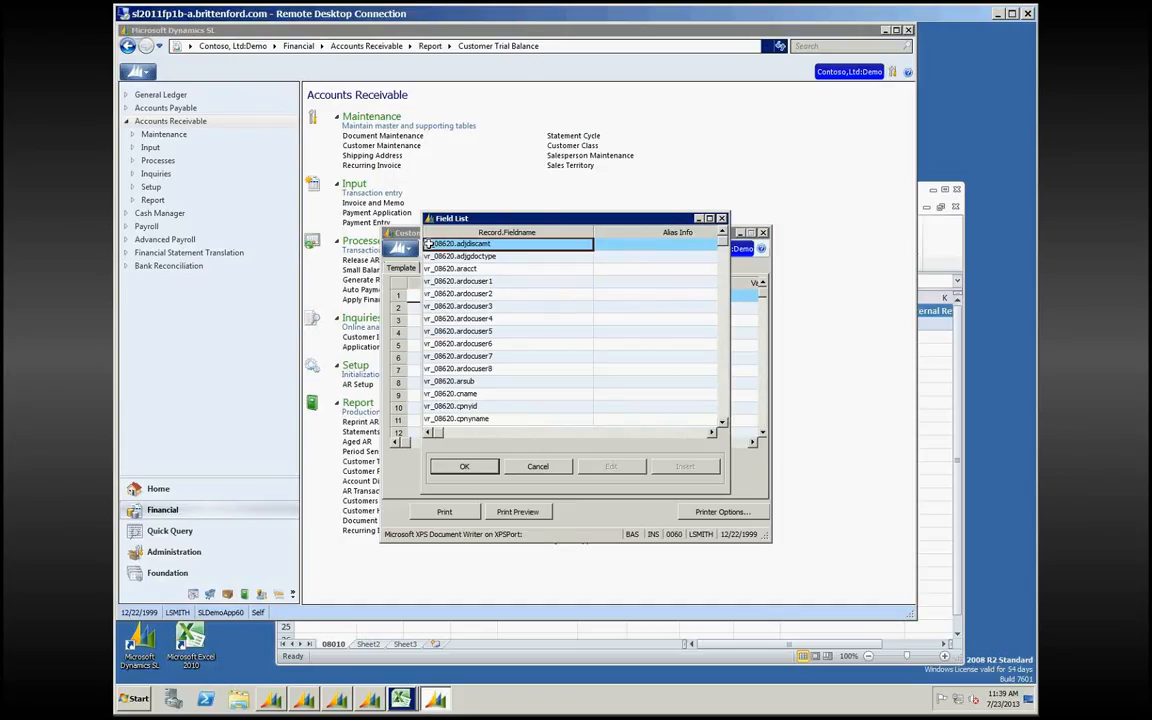
{"action": "left_click", "coordinate": [472, 396]}
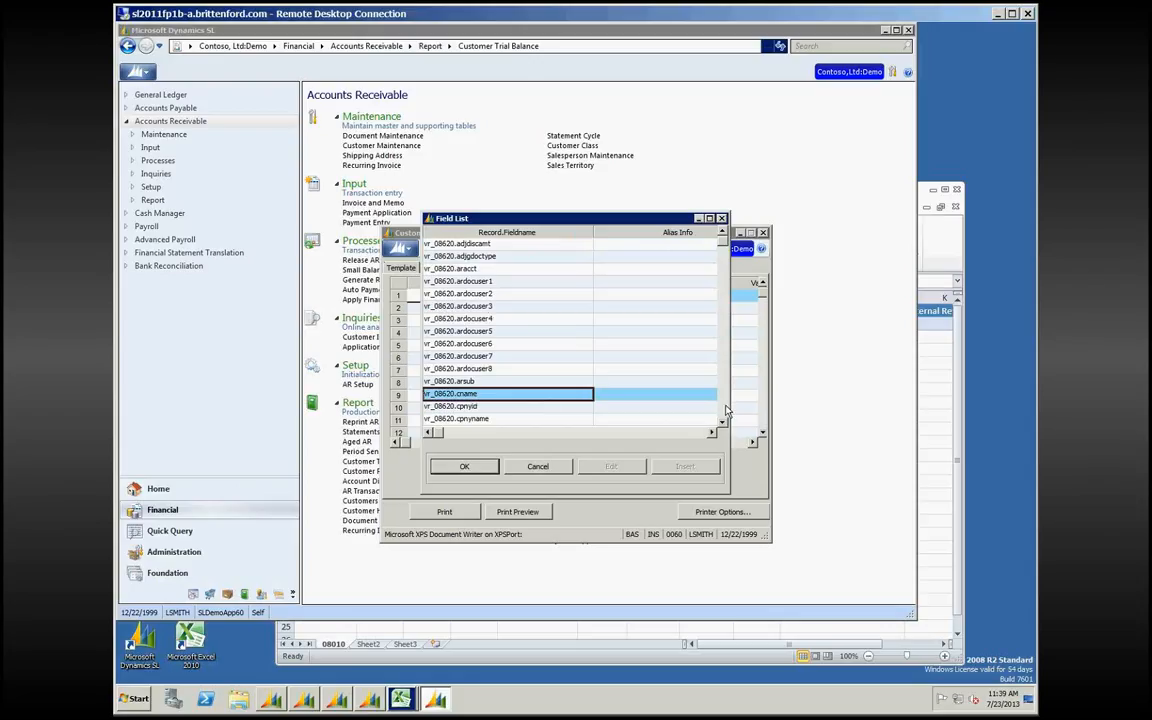
{"action": "scroll", "coordinate": [600, 350], "scroll_direction": "down", "scroll_amount": 5}
{"action": "left_click", "coordinate": [483, 318]}
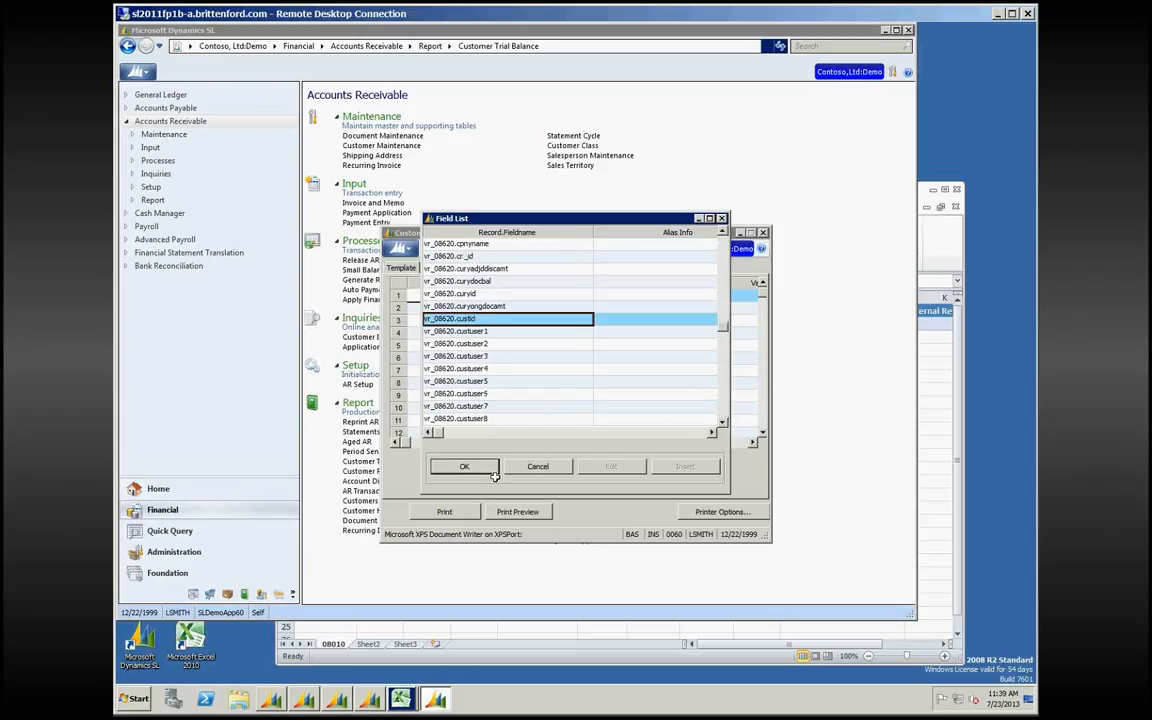
{"action": "left_click", "coordinate": [464, 466]}
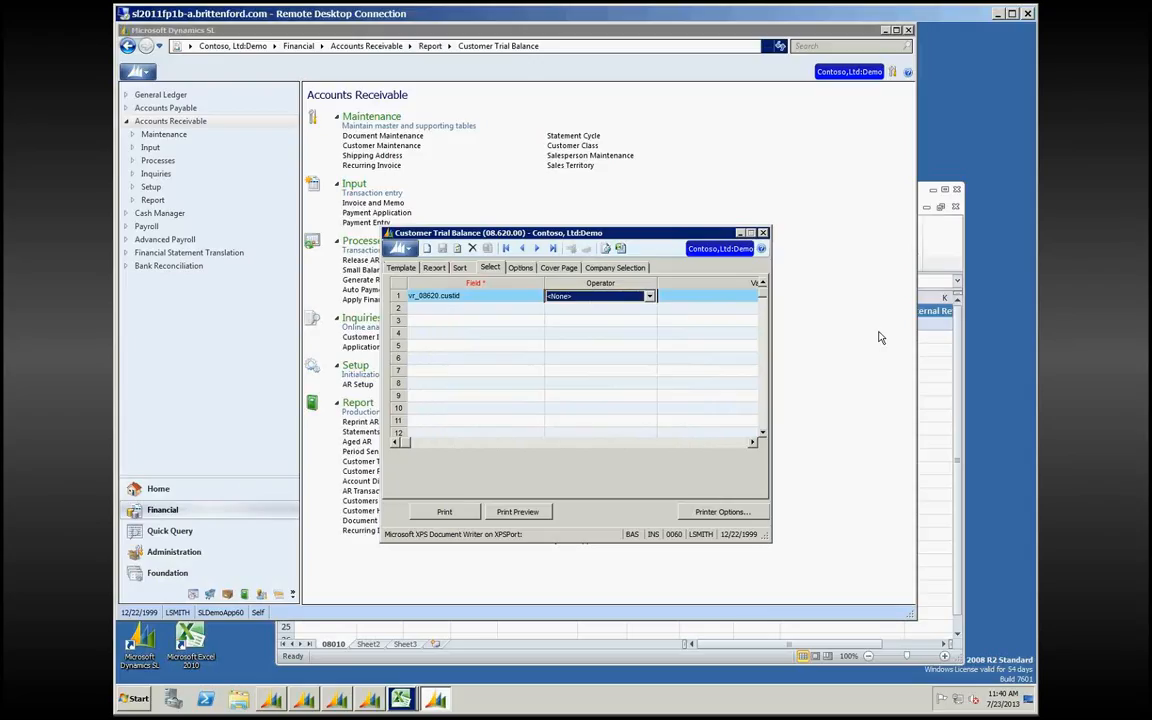
{"action": "key", "text": "c"}
{"action": "key", "text": "b"}
{"action": "key", "text": "Tab"}
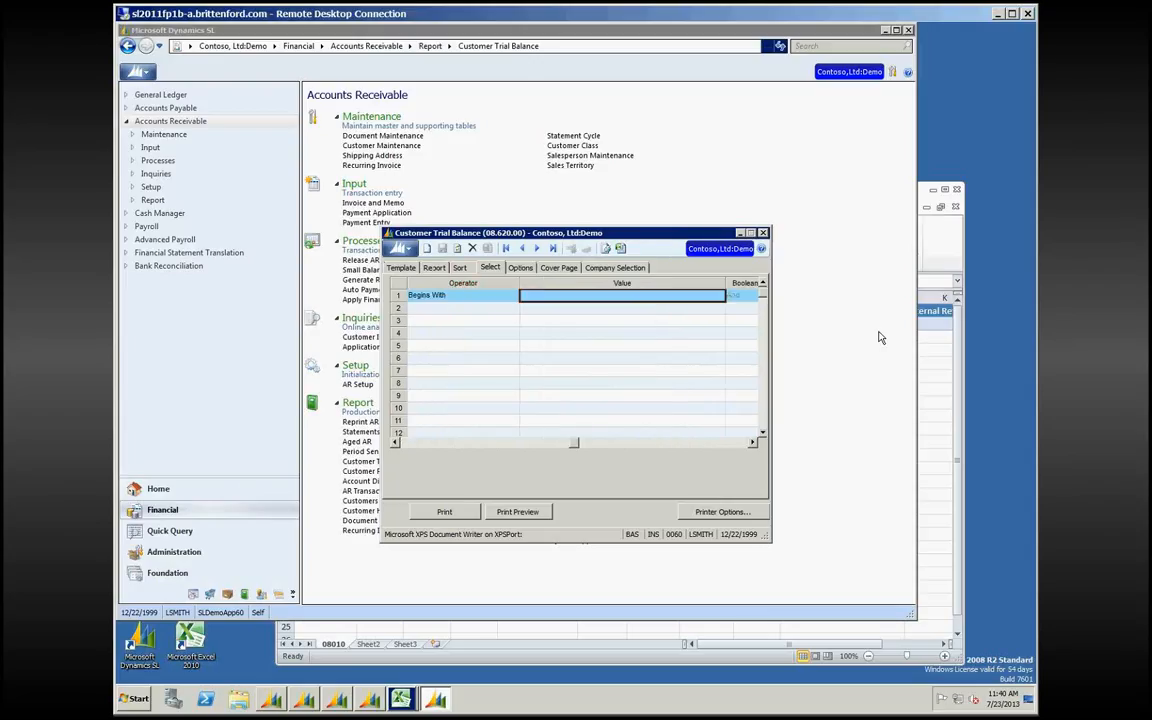
{"action": "type", "text": "ct013"}
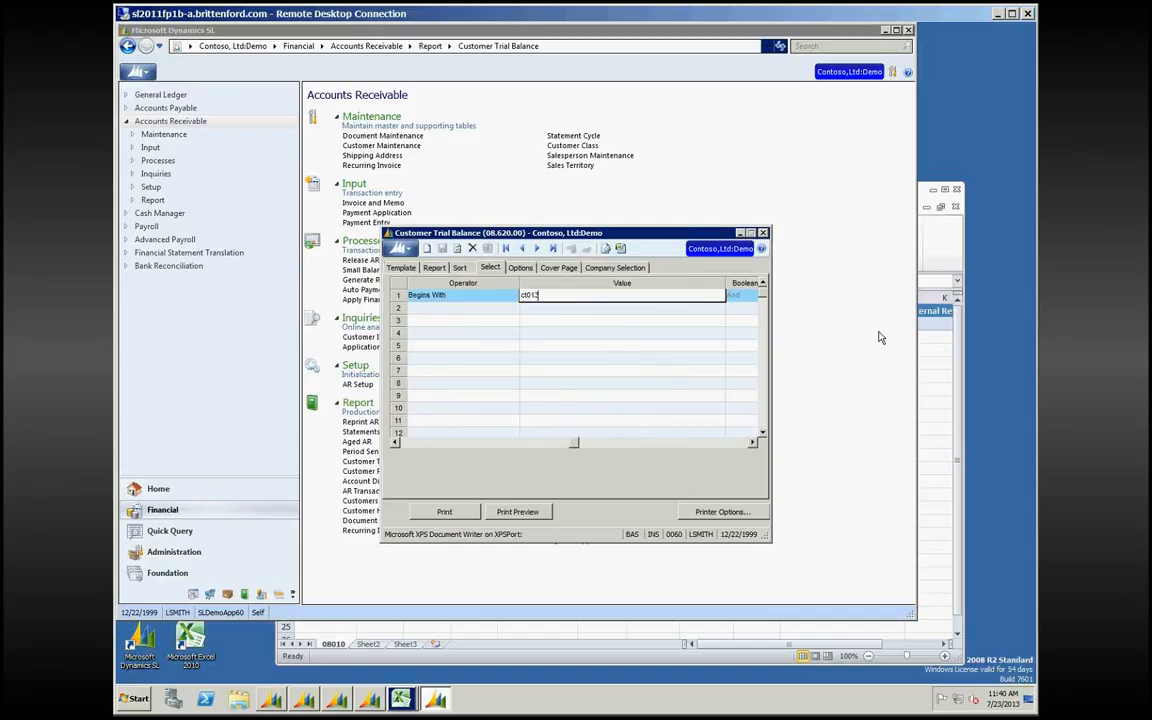
{"action": "key", "text": "Tab"}
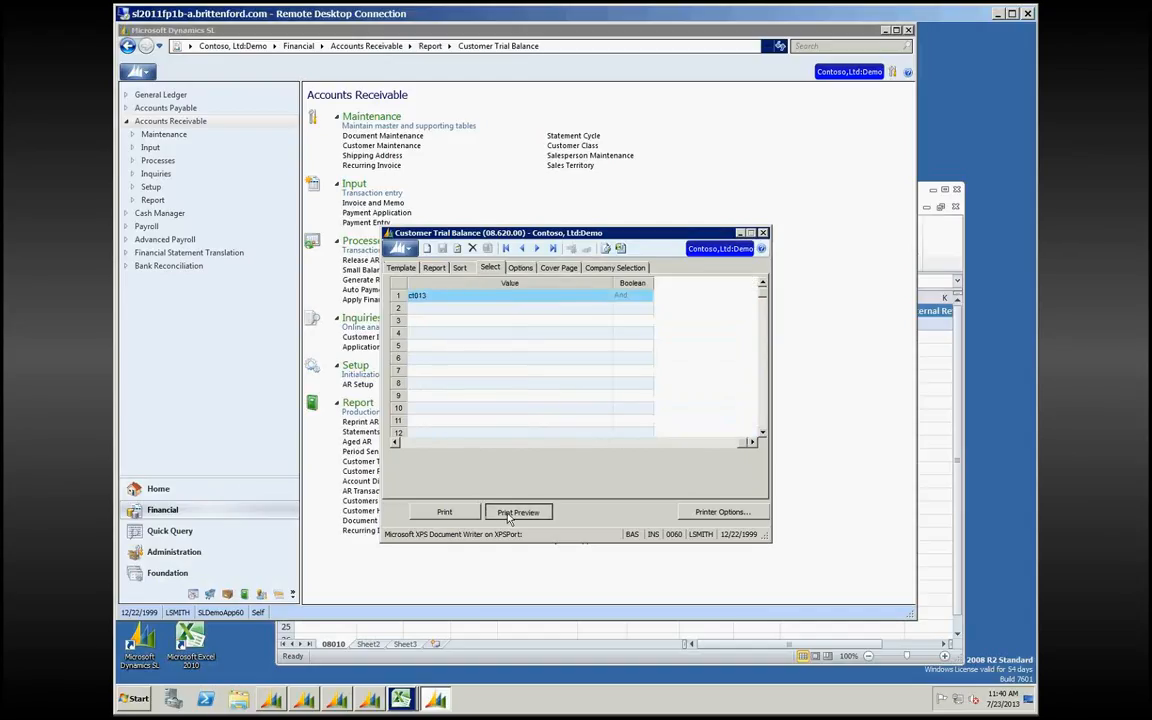
Step: Preview the filtered Customer Trial Balance, examine the customers' documents, applications and balances, and close the report
{"action": "left_click", "coordinate": [517, 511]}
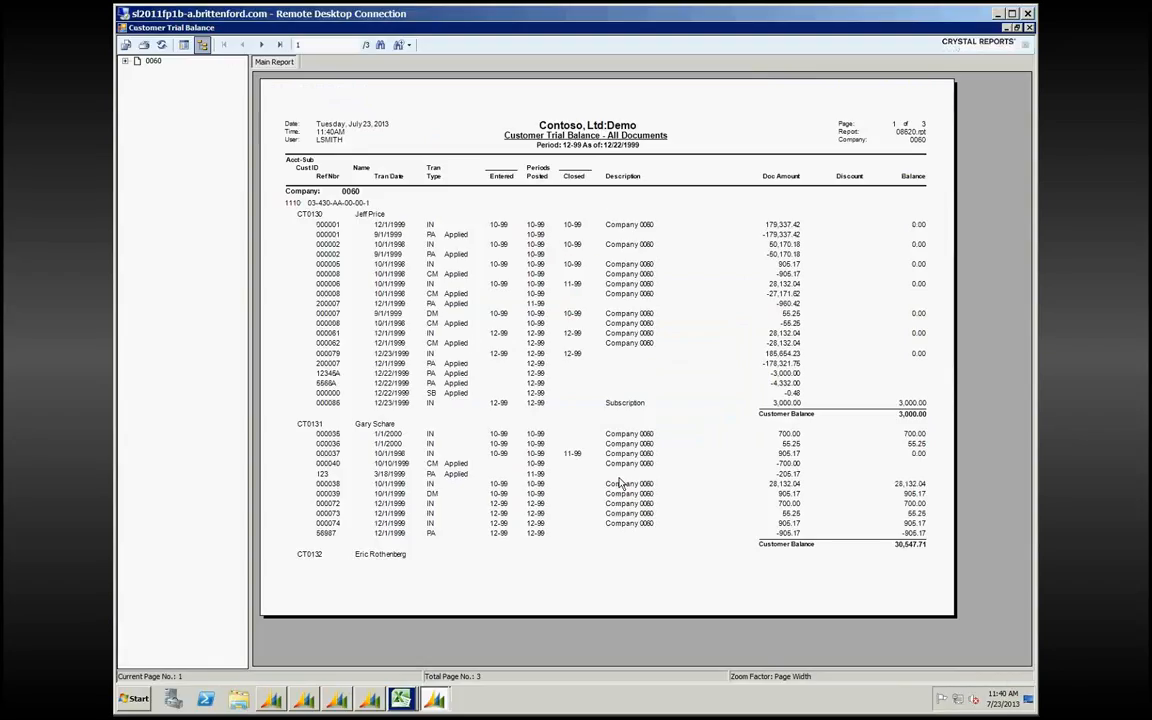
{"action": "left_click", "coordinate": [388, 344]}
{"action": "left_click", "coordinate": [363, 276]}
{"action": "left_click", "coordinate": [403, 246]}
{"action": "left_click", "coordinate": [792, 394]}
{"action": "left_click", "coordinate": [389, 276]}
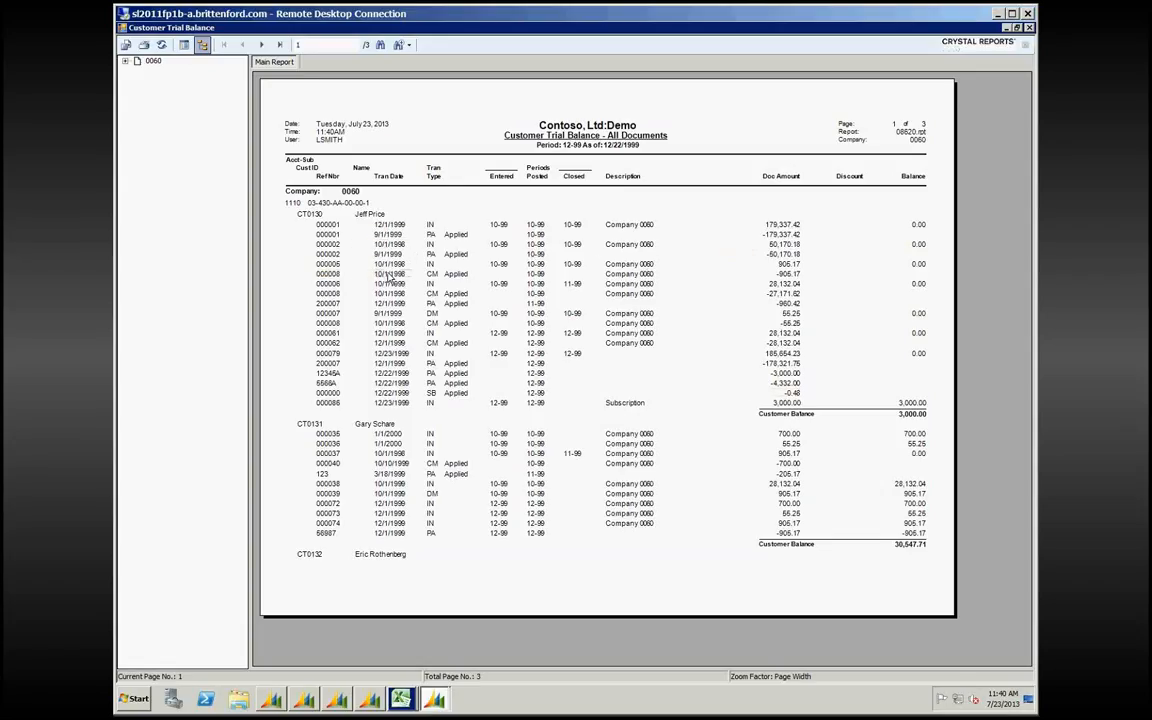
{"action": "left_click", "coordinate": [686, 266]}
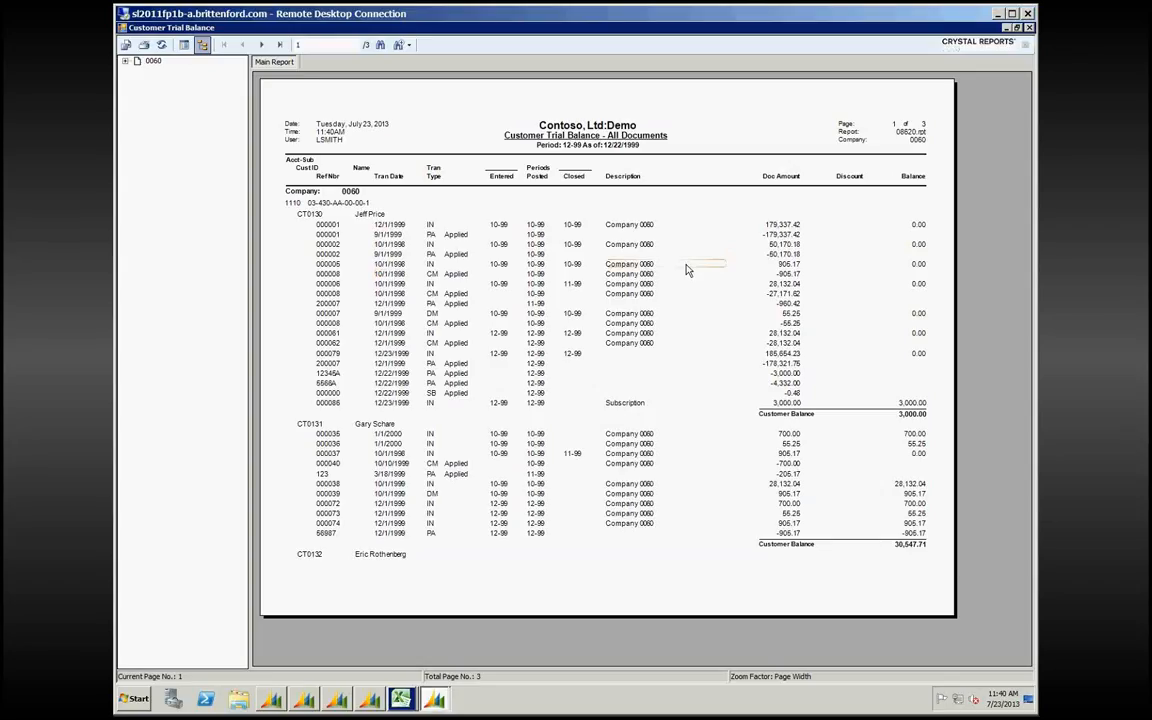
{"action": "left_click", "coordinate": [882, 139]}
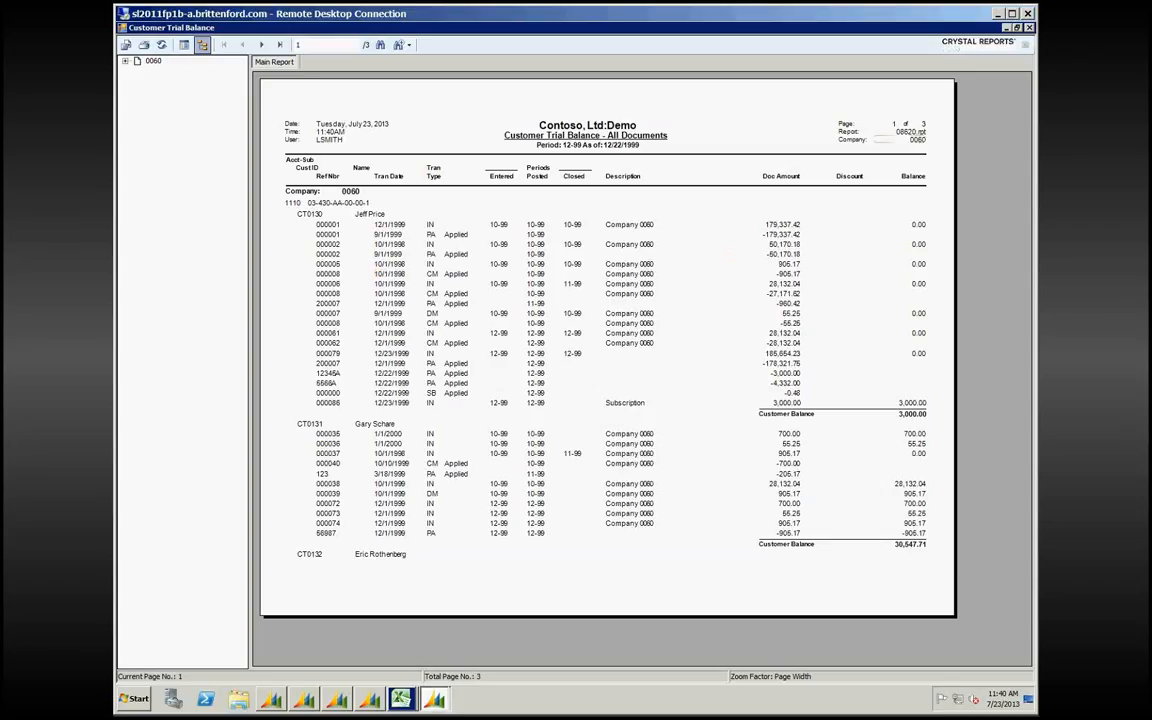
{"action": "left_click", "coordinate": [1028, 27]}
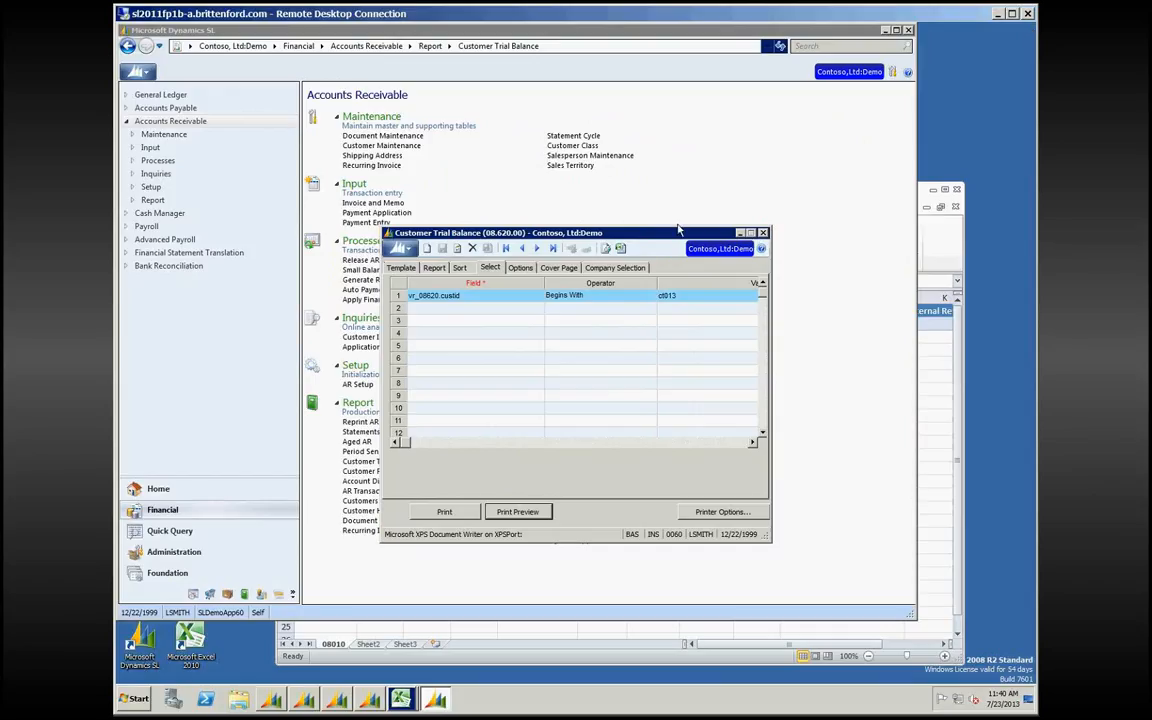
{"action": "left_click", "coordinate": [763, 232]}
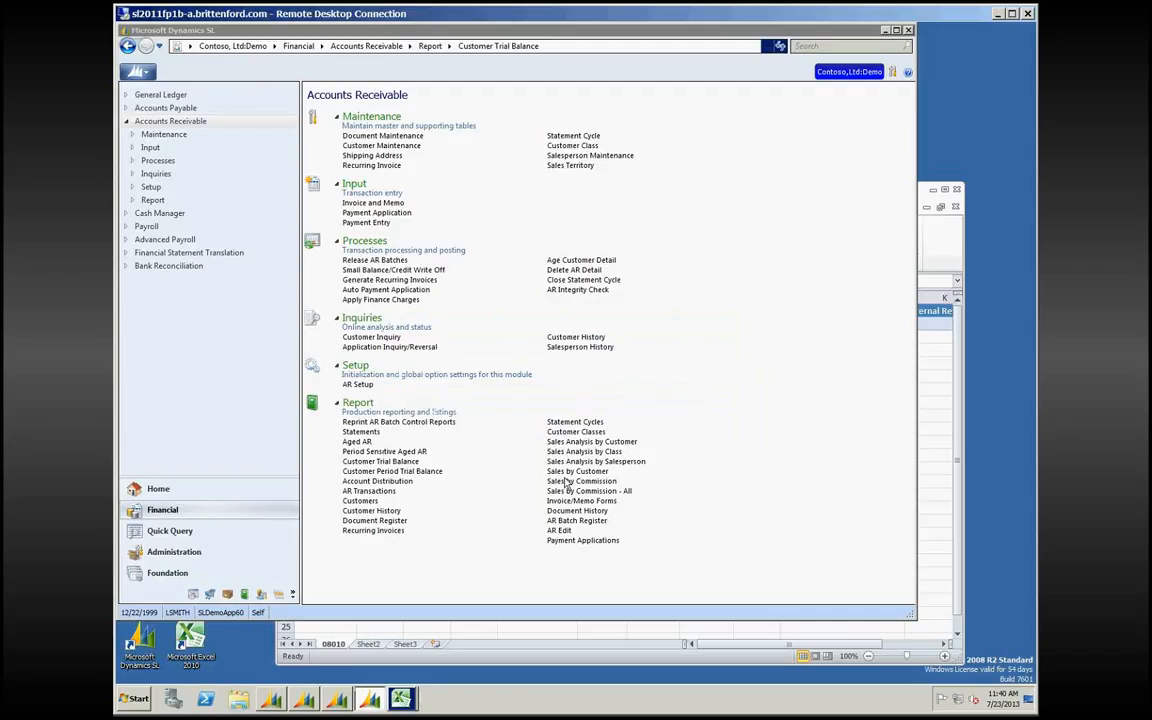
Step: Preview the AR Batch Register in Summary format, review the batch statuses and control amounts down to the company total, and close it
{"action": "left_click", "coordinate": [576, 521]}
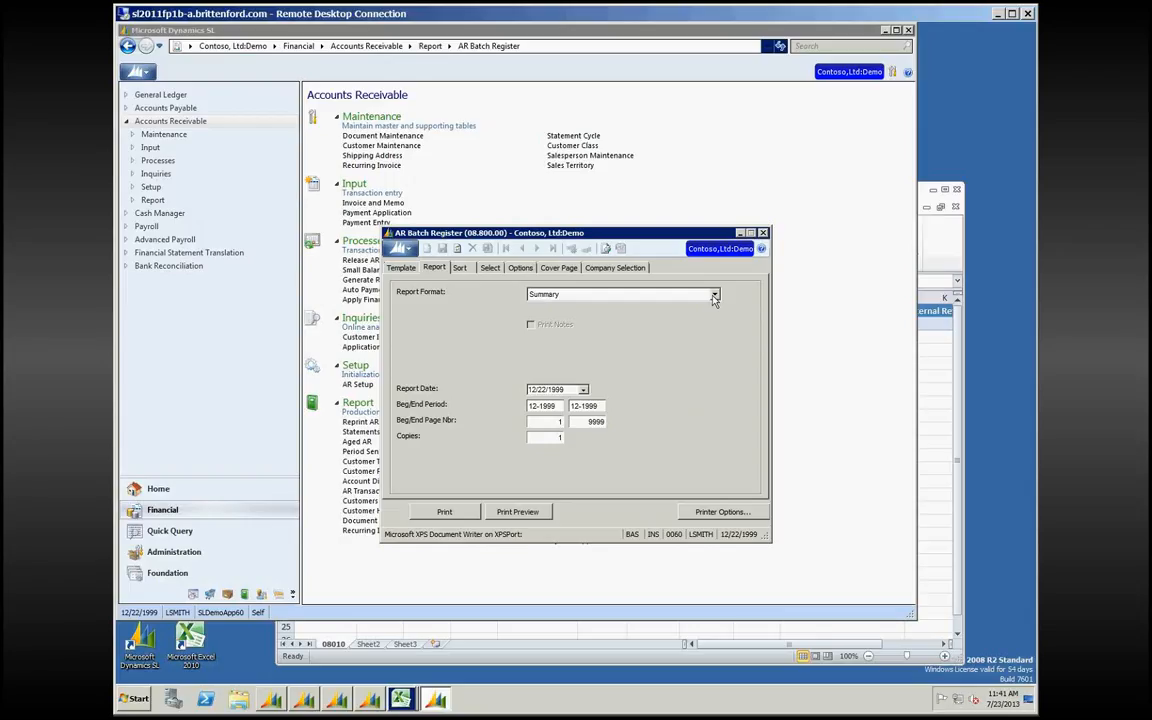
{"action": "left_click", "coordinate": [526, 513]}
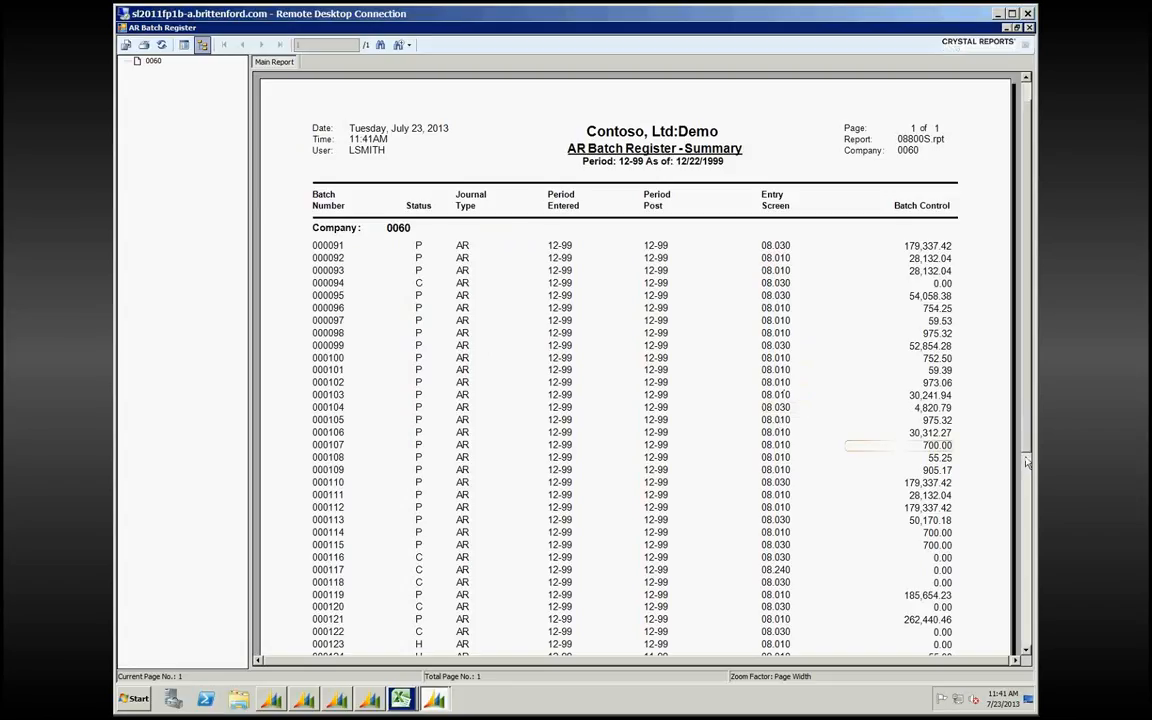
{"action": "scroll", "coordinate": [1026, 465], "scroll_direction": "down", "scroll_amount": 3}
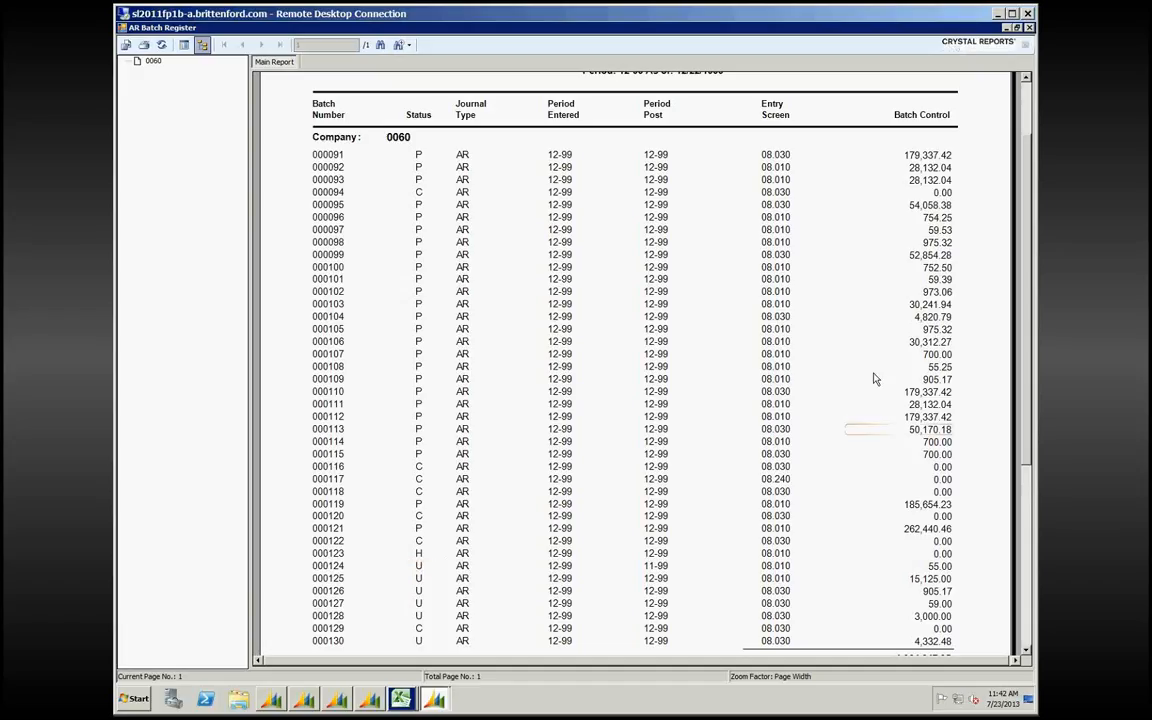
{"action": "left_click_drag", "start_coordinate": [1027, 440], "coordinate": [1024, 538]}
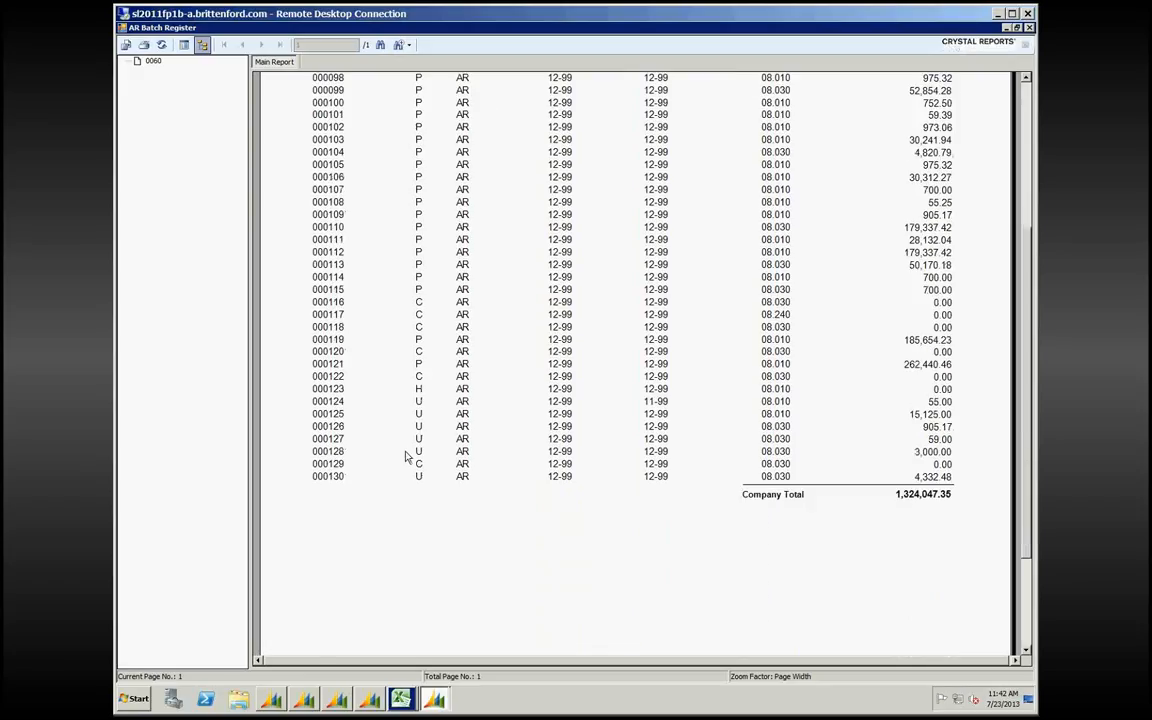
{"action": "left_click", "coordinate": [1028, 27]}
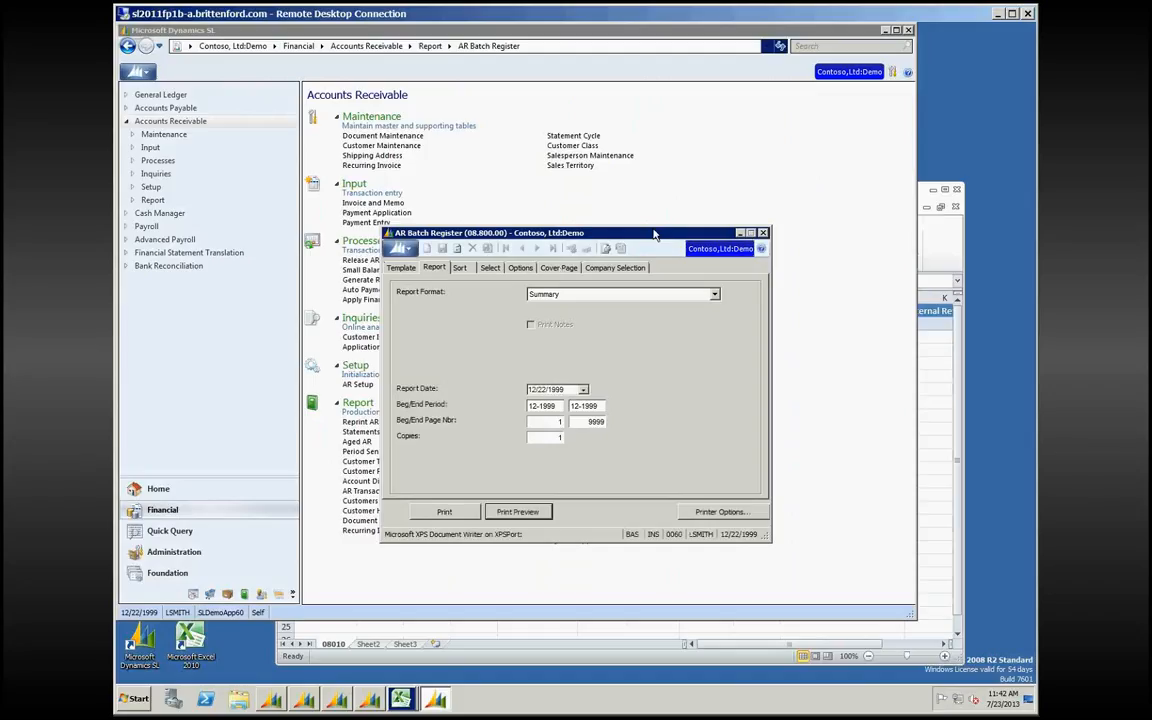
{"action": "left_click", "coordinate": [763, 233]}
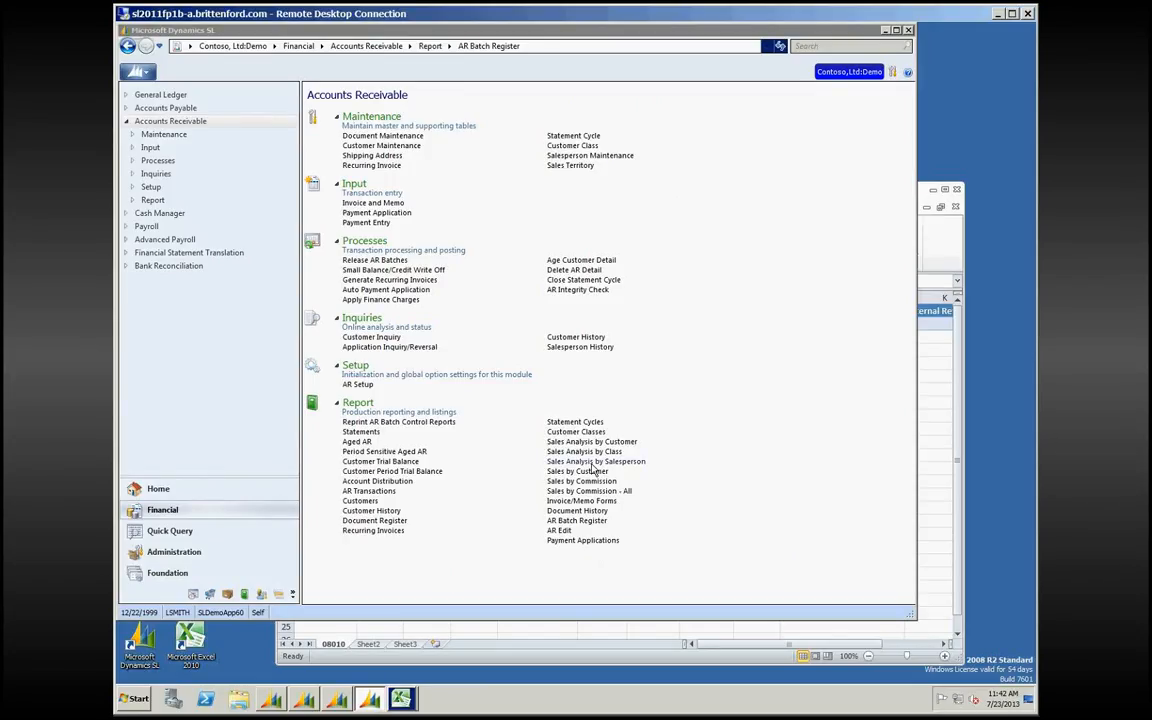
Step: Preview the Recurring Invoices report in Standard format, review its details, and close the report
{"action": "left_click", "coordinate": [364, 531]}
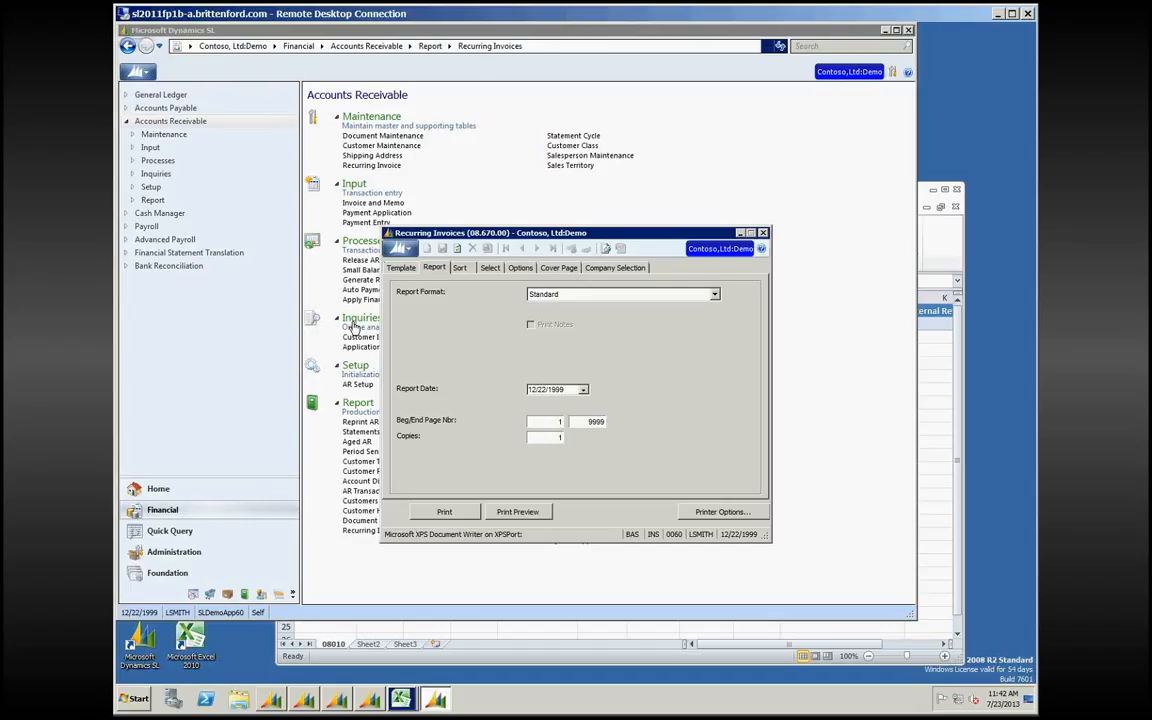
{"action": "left_click", "coordinate": [517, 512]}
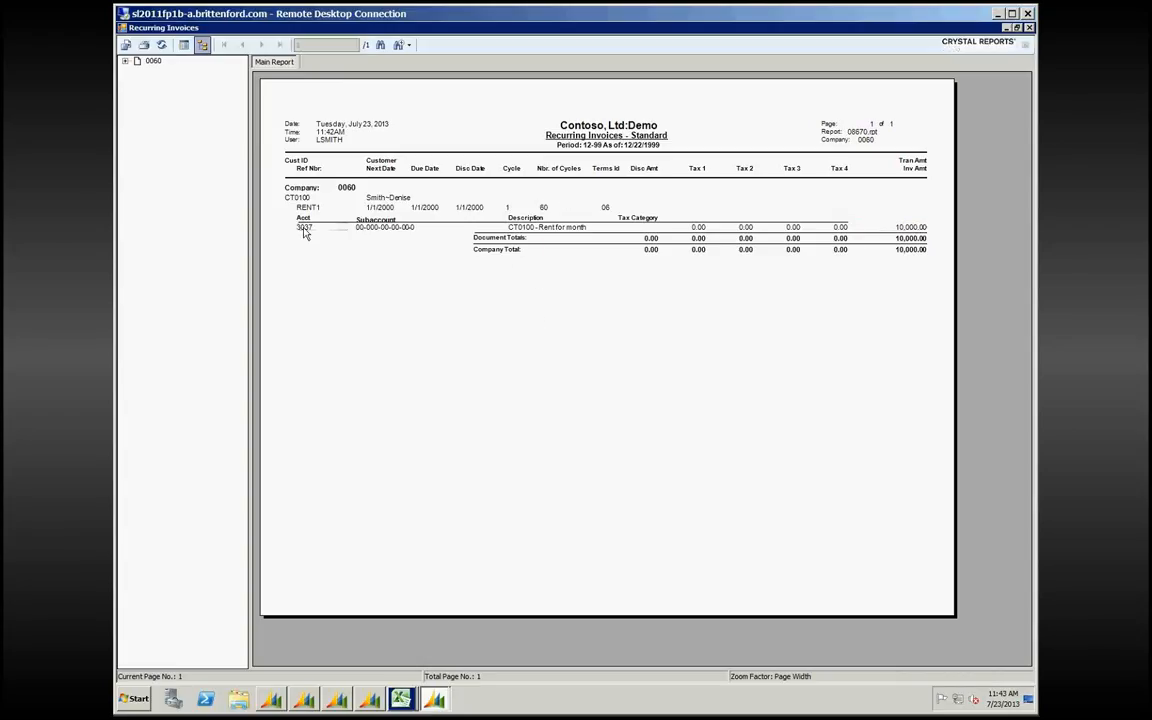
{"action": "left_click", "coordinate": [1029, 28]}
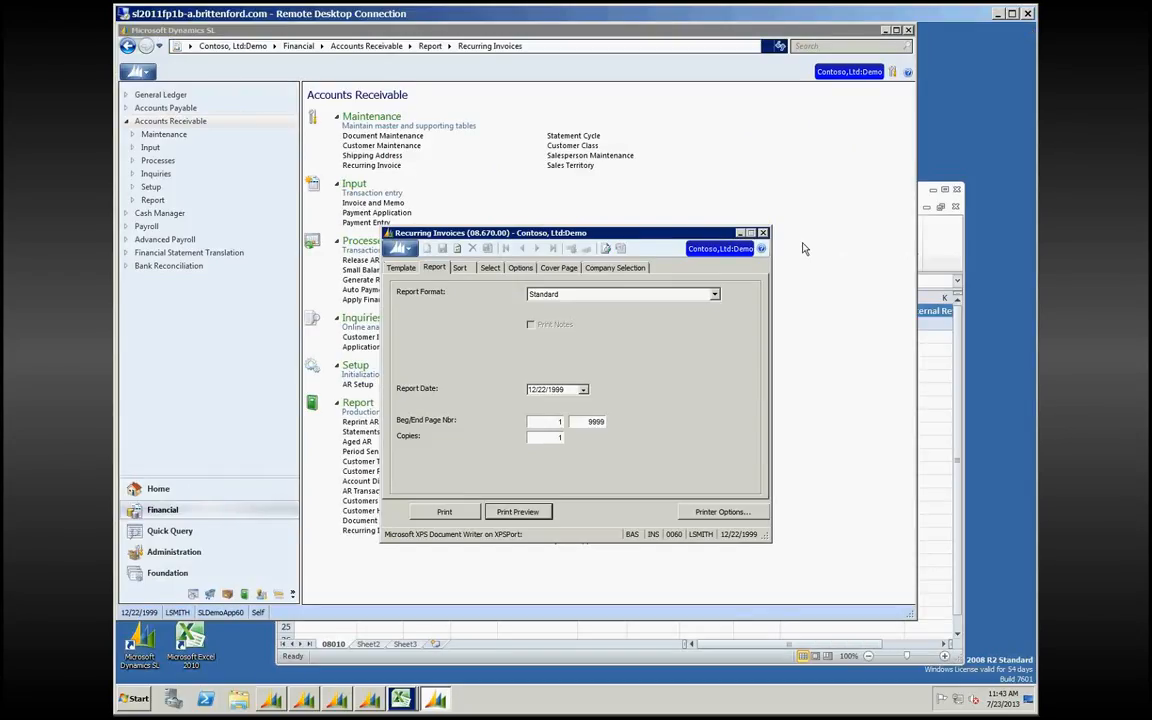
{"action": "left_click", "coordinate": [763, 232]}
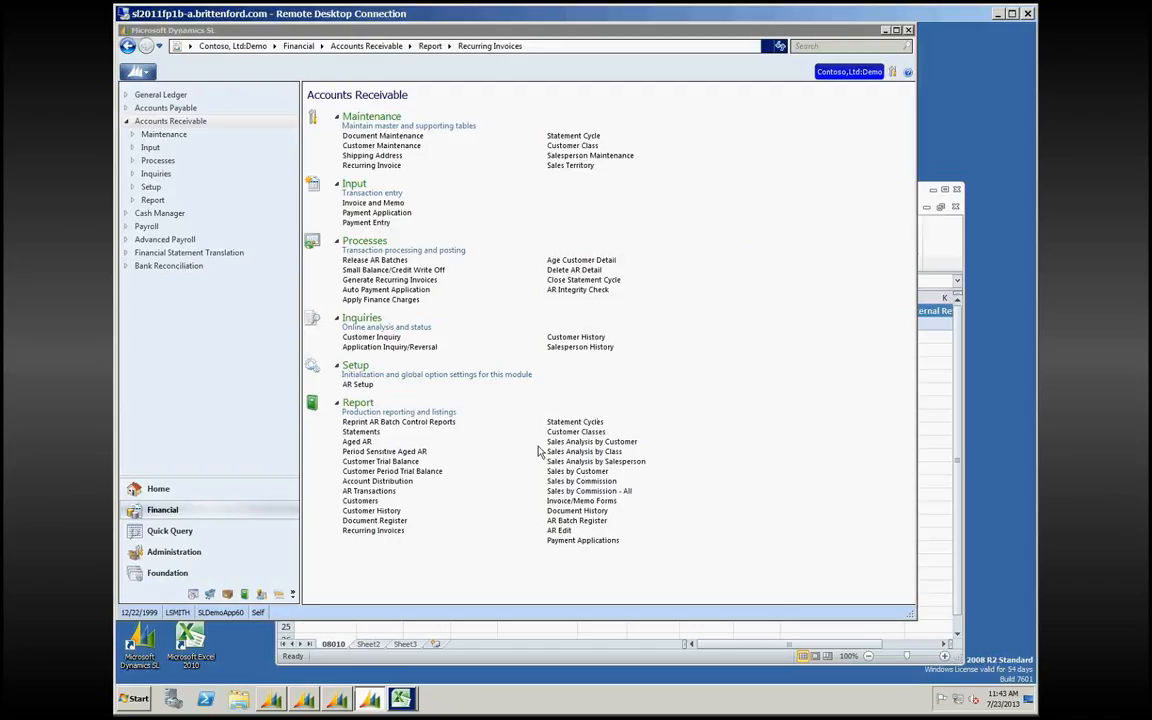
Step: Preview the Sales Analysis by Customer report in the Current Year format for period 12-1999
{"action": "left_click", "coordinate": [556, 441]}
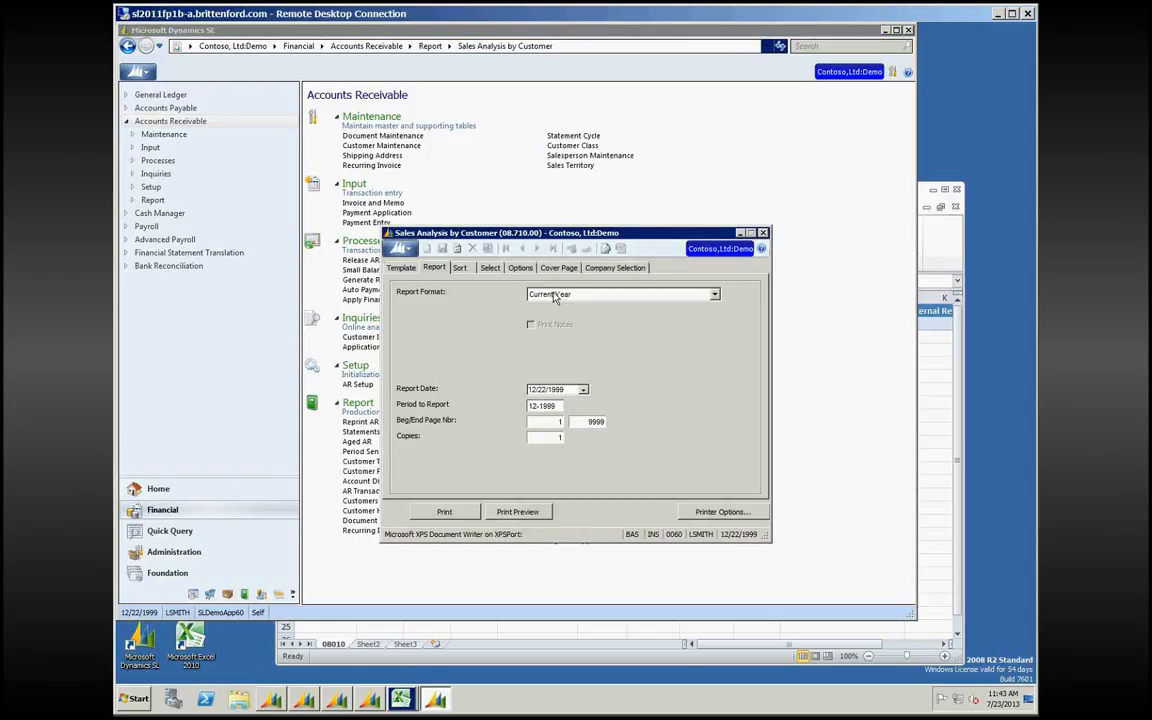
{"action": "left_click", "coordinate": [516, 512]}
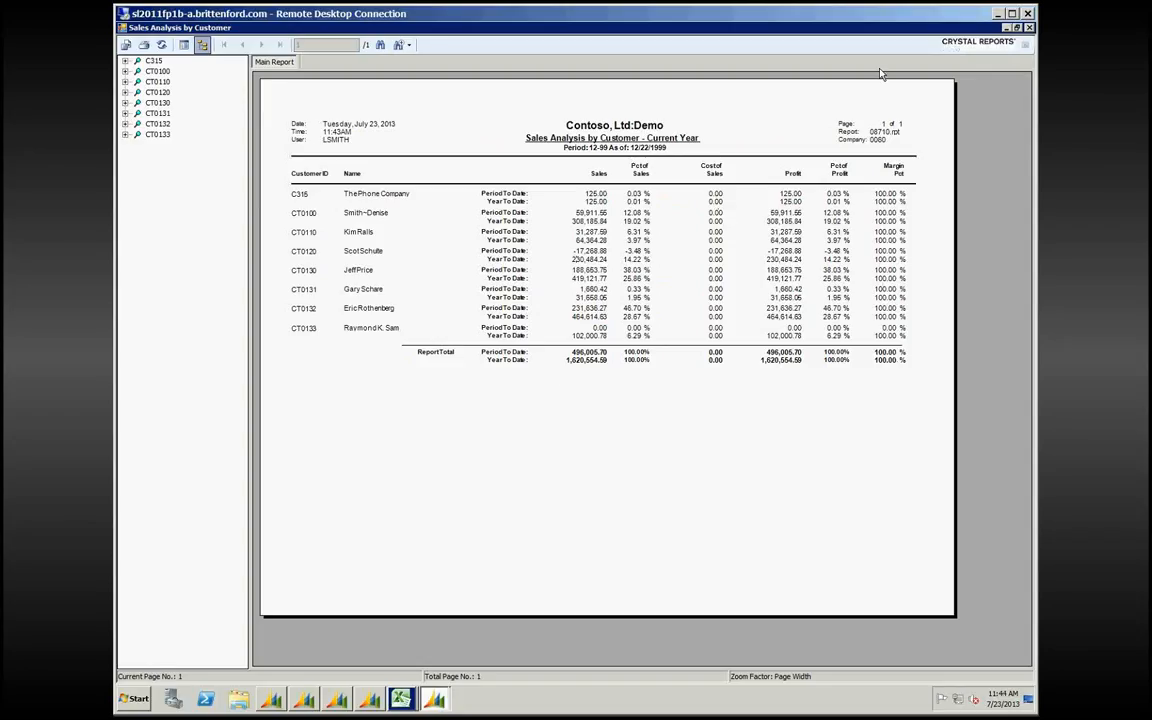
Step: Close the customer sales analysis, then preview the Sales Analysis by Salesperson report for period 12-1999 and close it
{"action": "left_click", "coordinate": [1029, 28]}
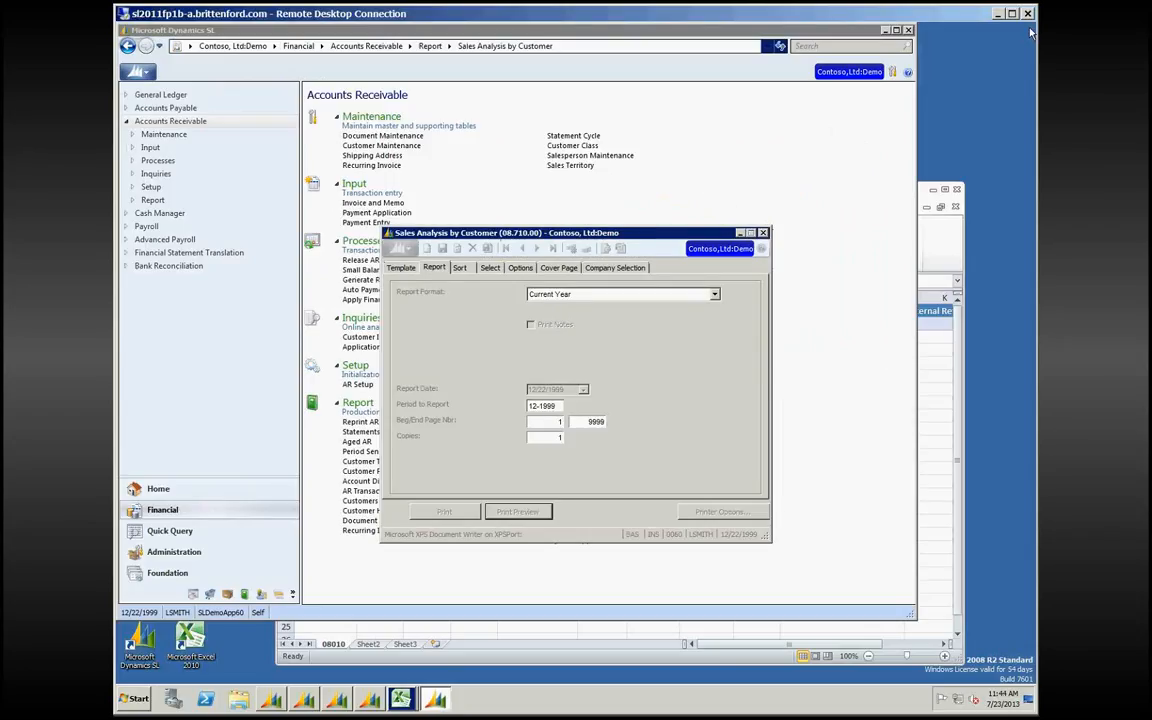
{"action": "left_click", "coordinate": [762, 233]}
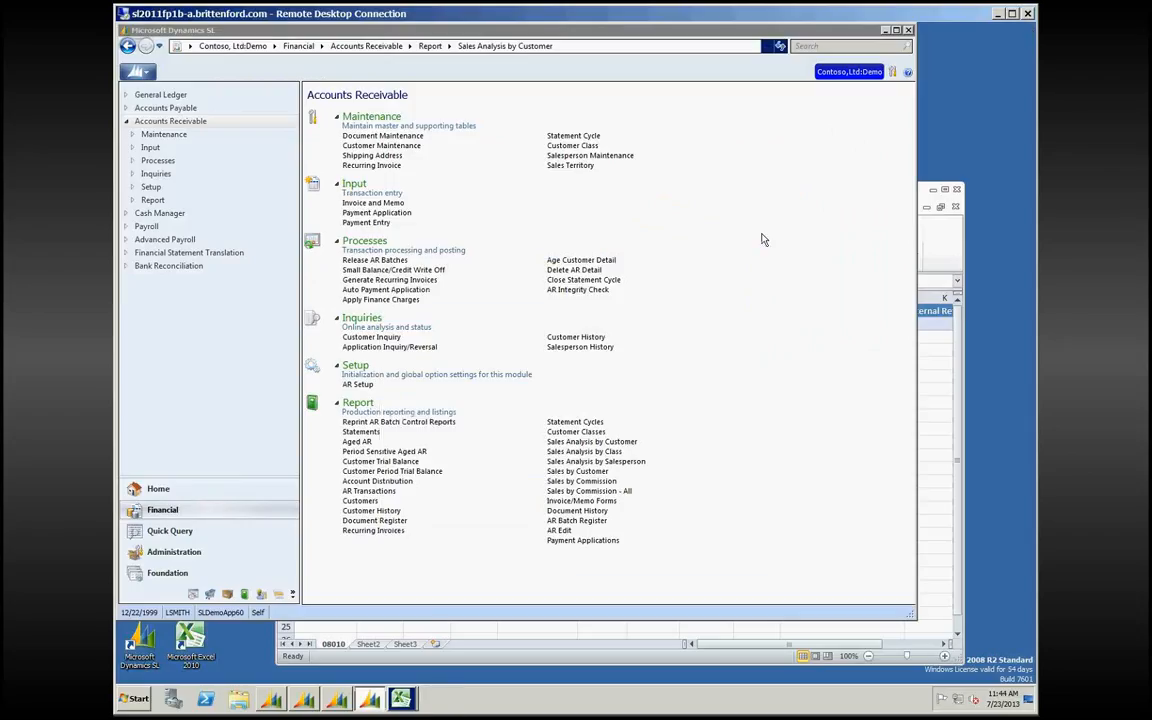
{"action": "left_click", "coordinate": [572, 462]}
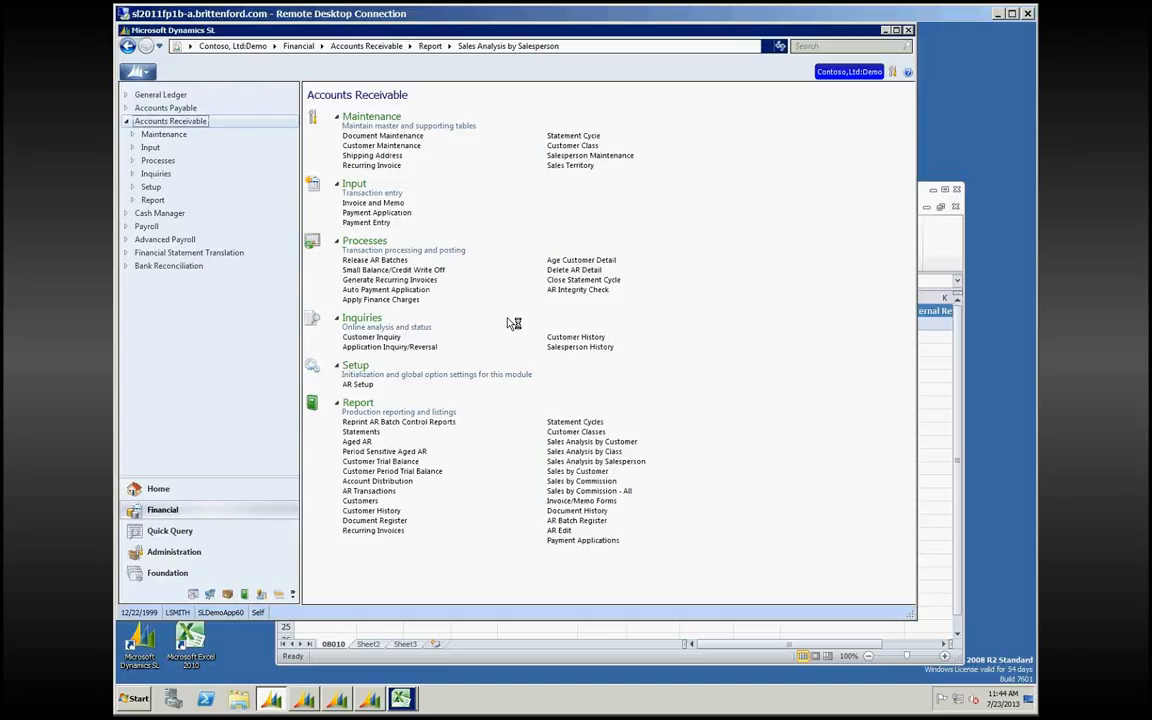
{"action": "left_click", "coordinate": [517, 511]}
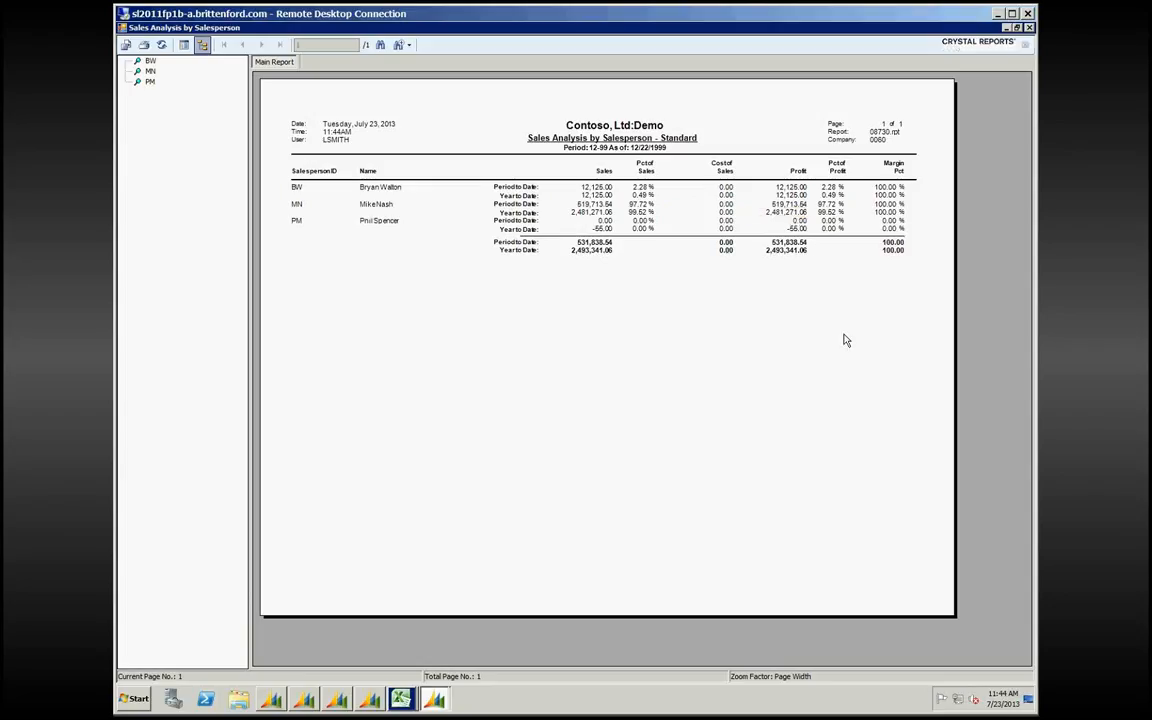
{"action": "left_click", "coordinate": [1029, 27]}
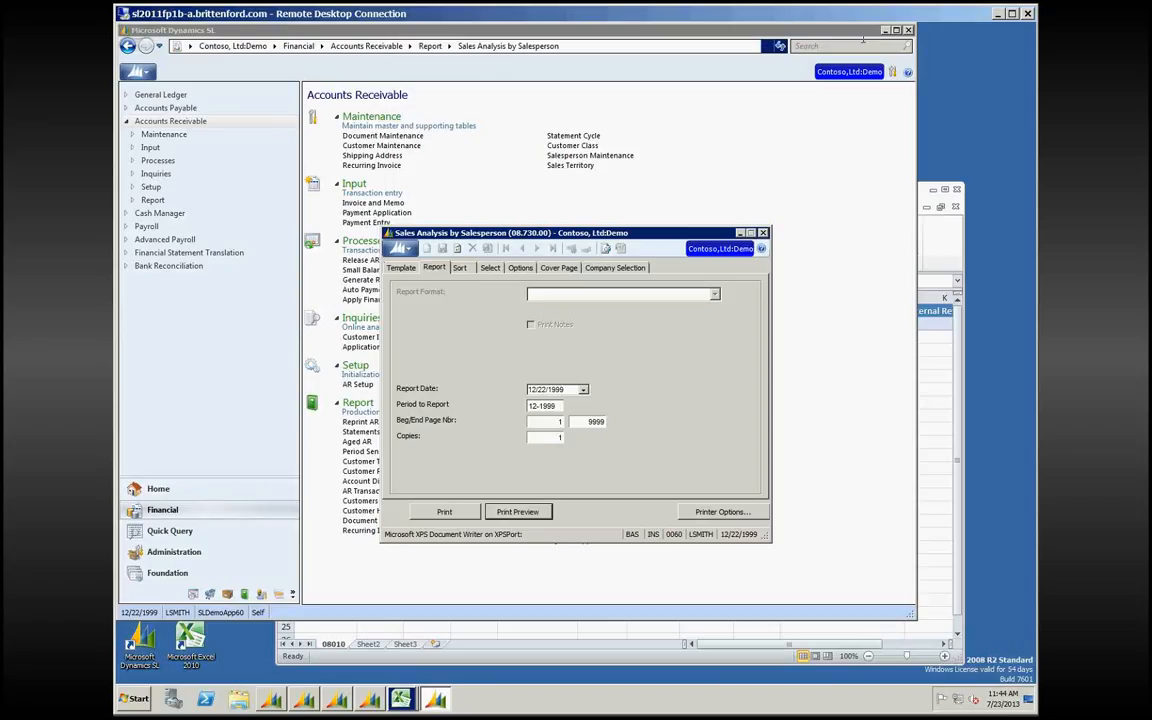
{"action": "left_click", "coordinate": [763, 232]}
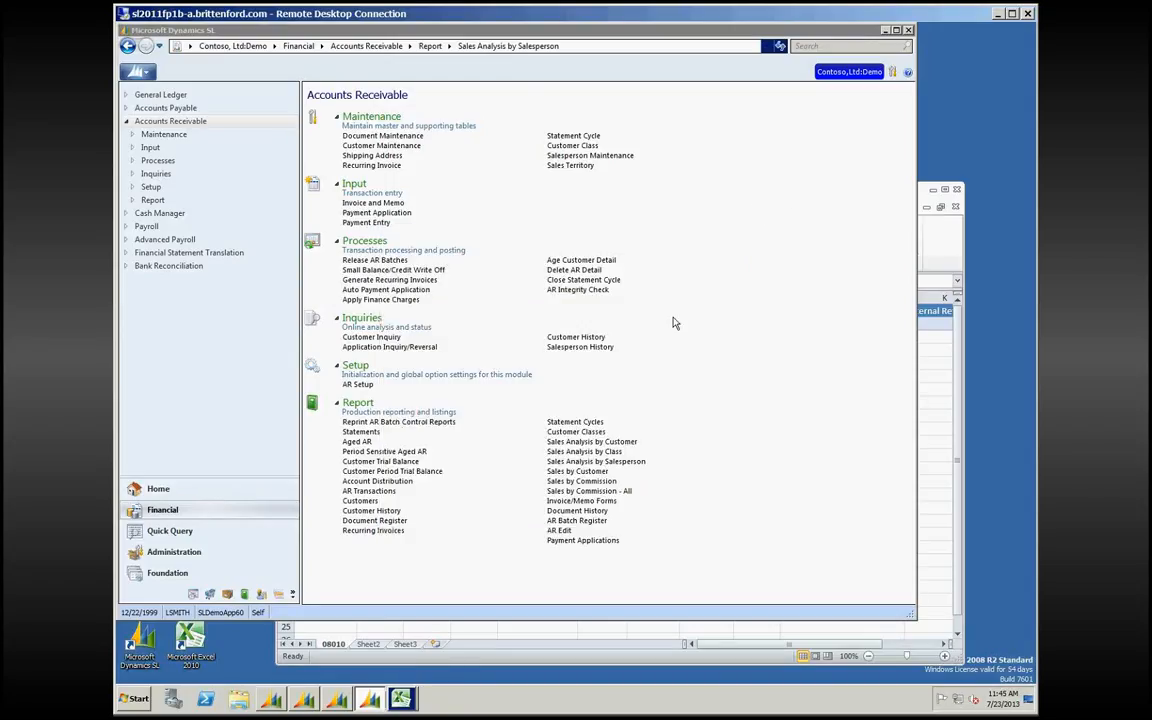
Step: Open the AR Documents quick query from the Financial Accounts Receivable queries and maximize its viewer
{"action": "left_click", "coordinate": [162, 535]}
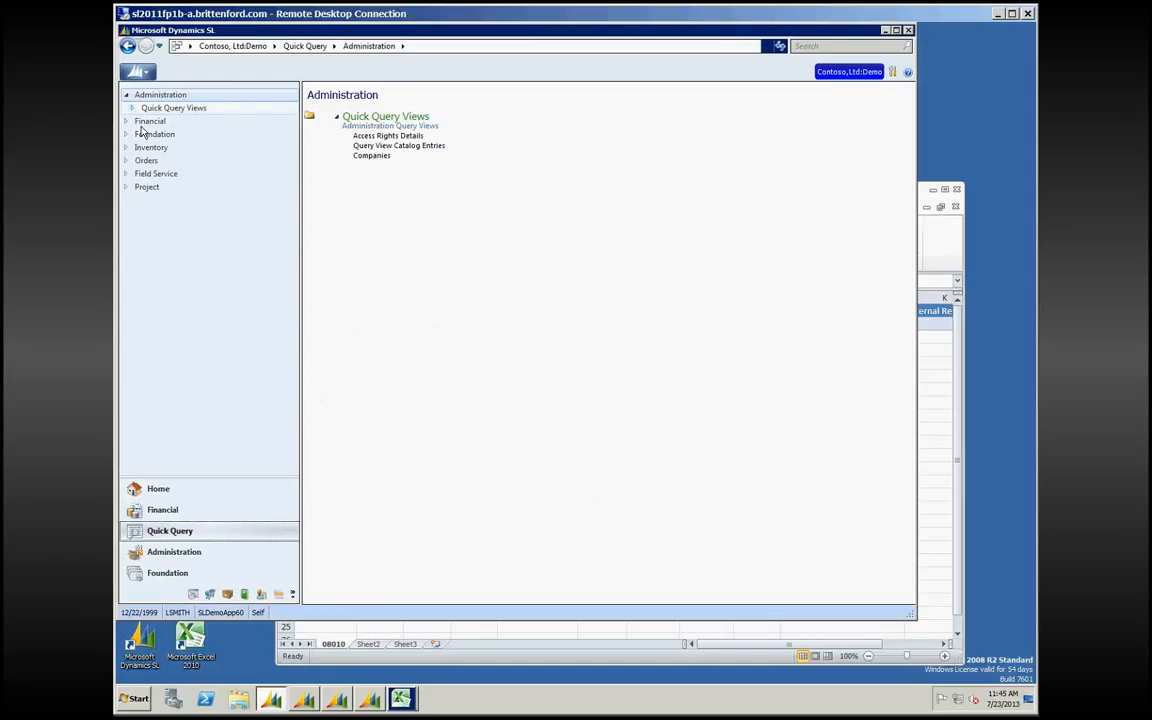
{"action": "left_click", "coordinate": [162, 512]}
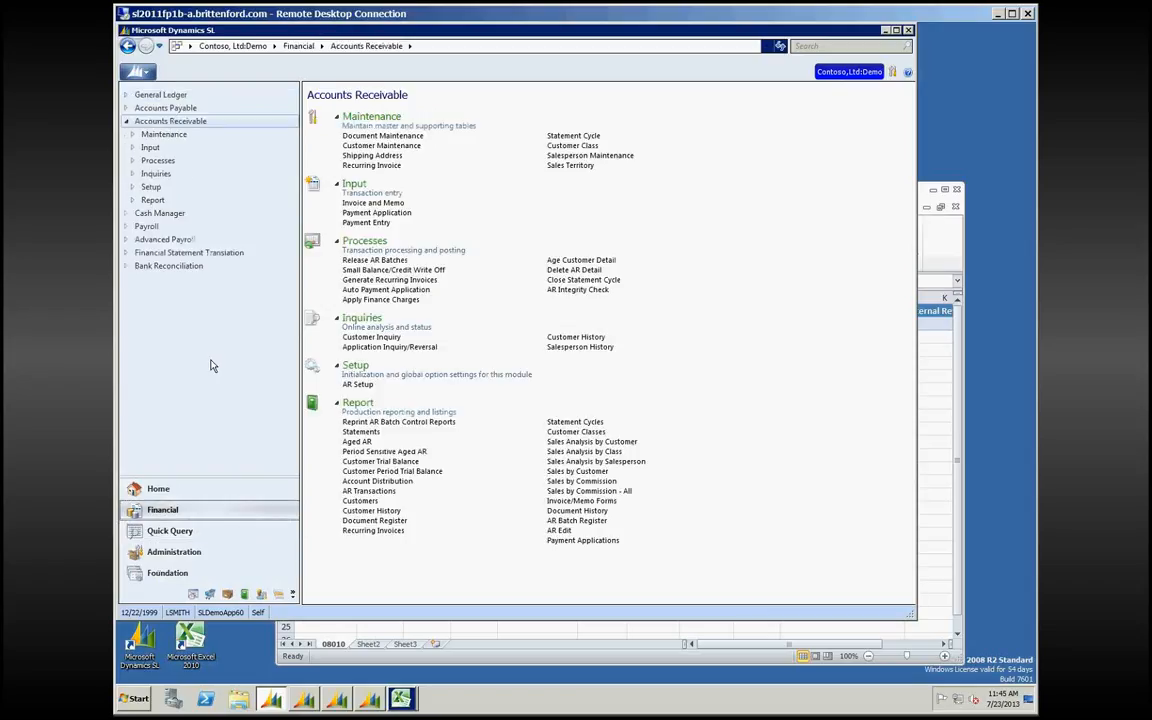
{"action": "left_click", "coordinate": [167, 531]}
{"action": "left_click", "coordinate": [127, 121]}
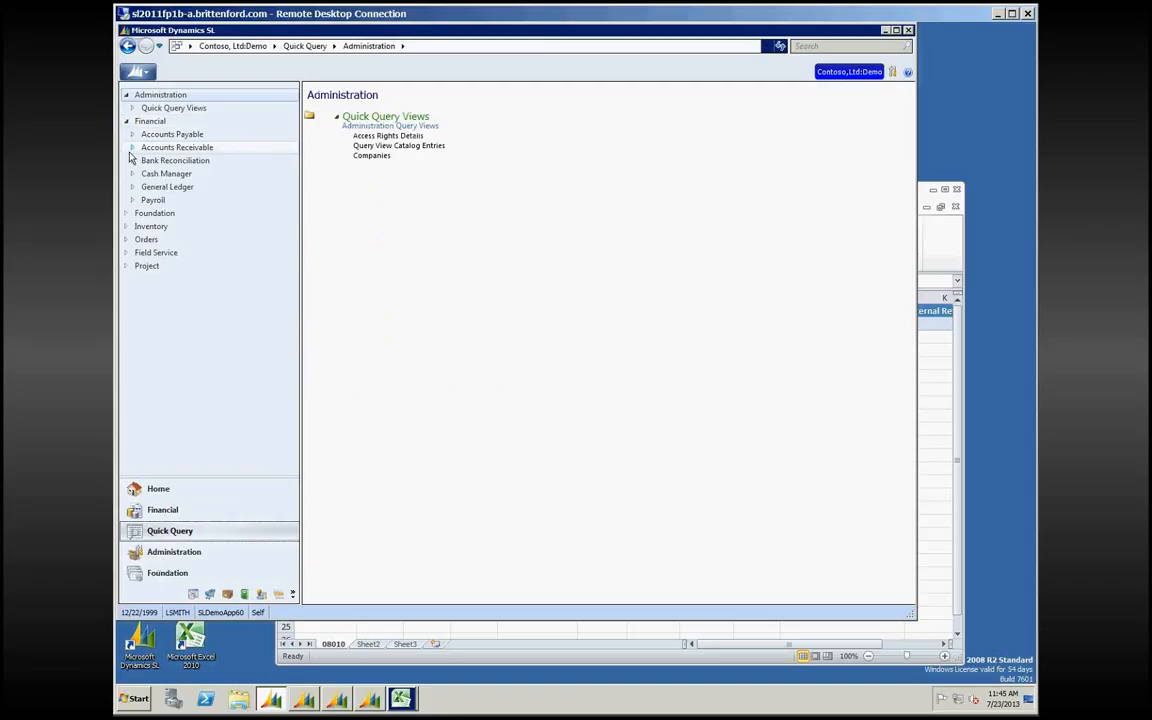
{"action": "left_click", "coordinate": [140, 148]}
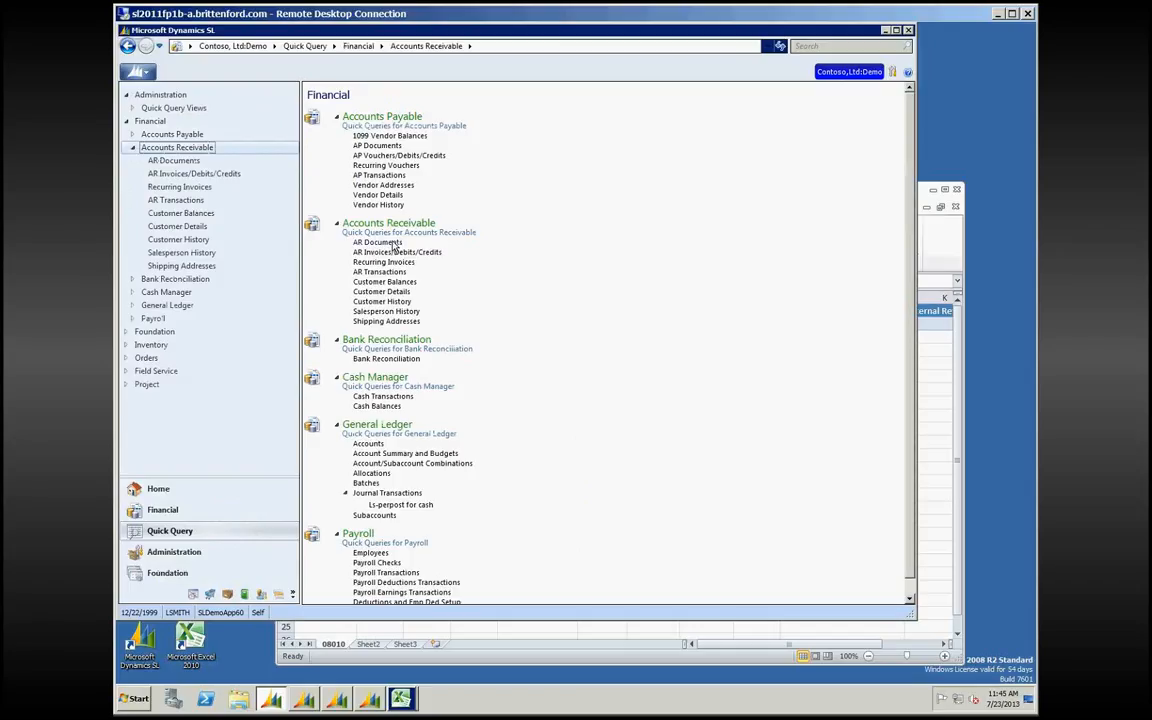
{"action": "left_click", "coordinate": [378, 243]}
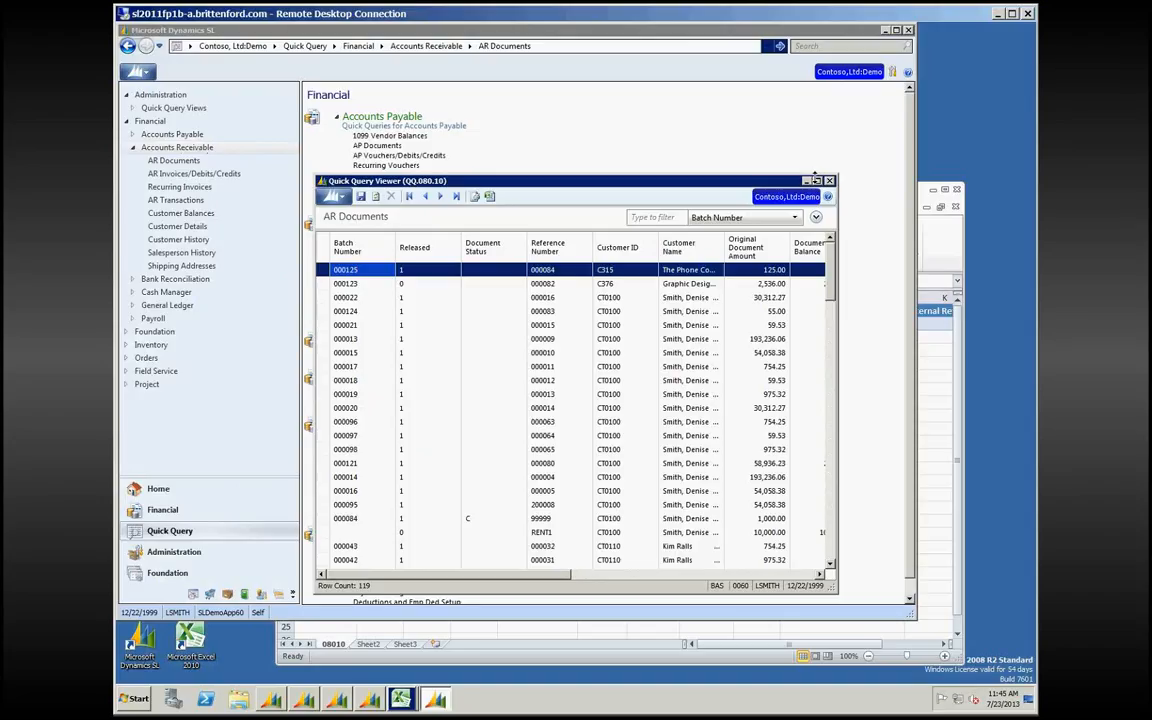
{"action": "left_click", "coordinate": [817, 182]}
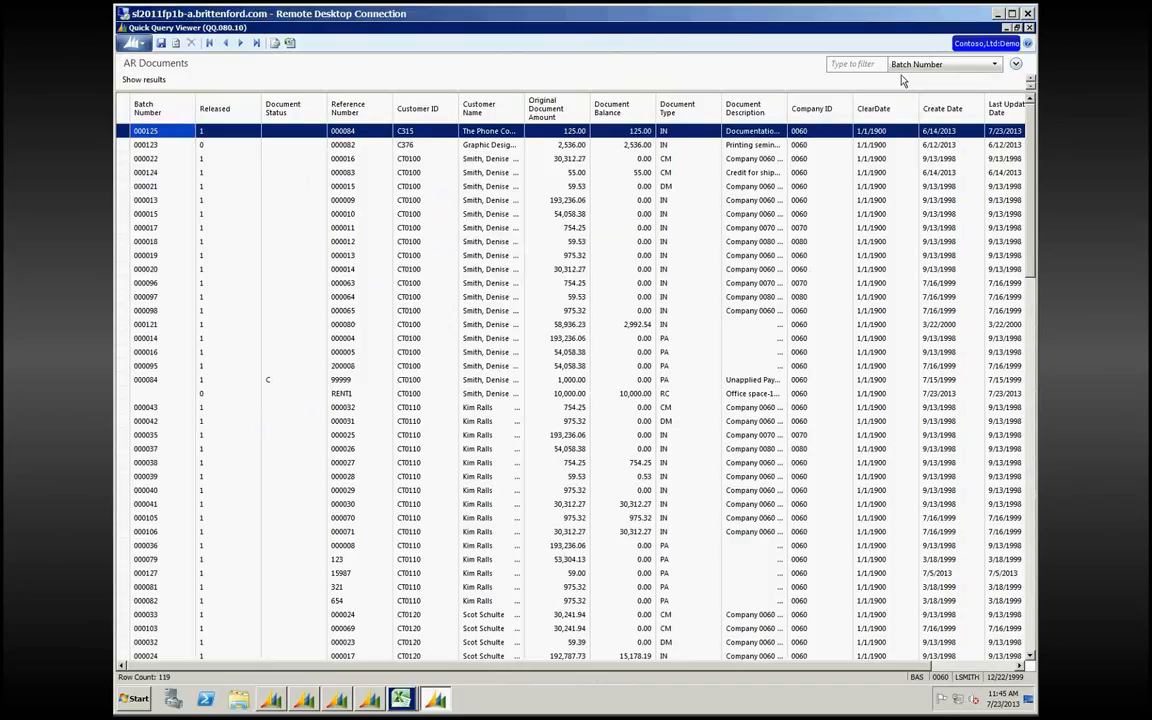
Step: Filter the AR Documents query by Customer ID, entering the ID of a single customer
{"action": "left_click", "coordinate": [995, 64]}
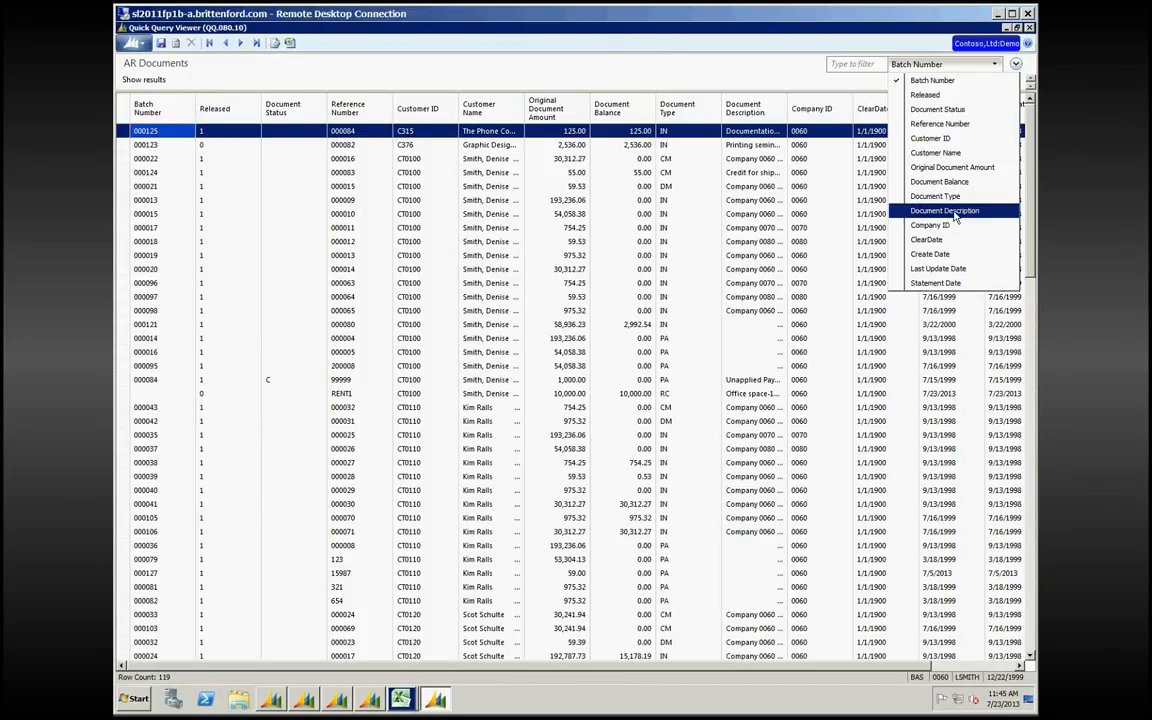
{"action": "left_click", "coordinate": [945, 138]}
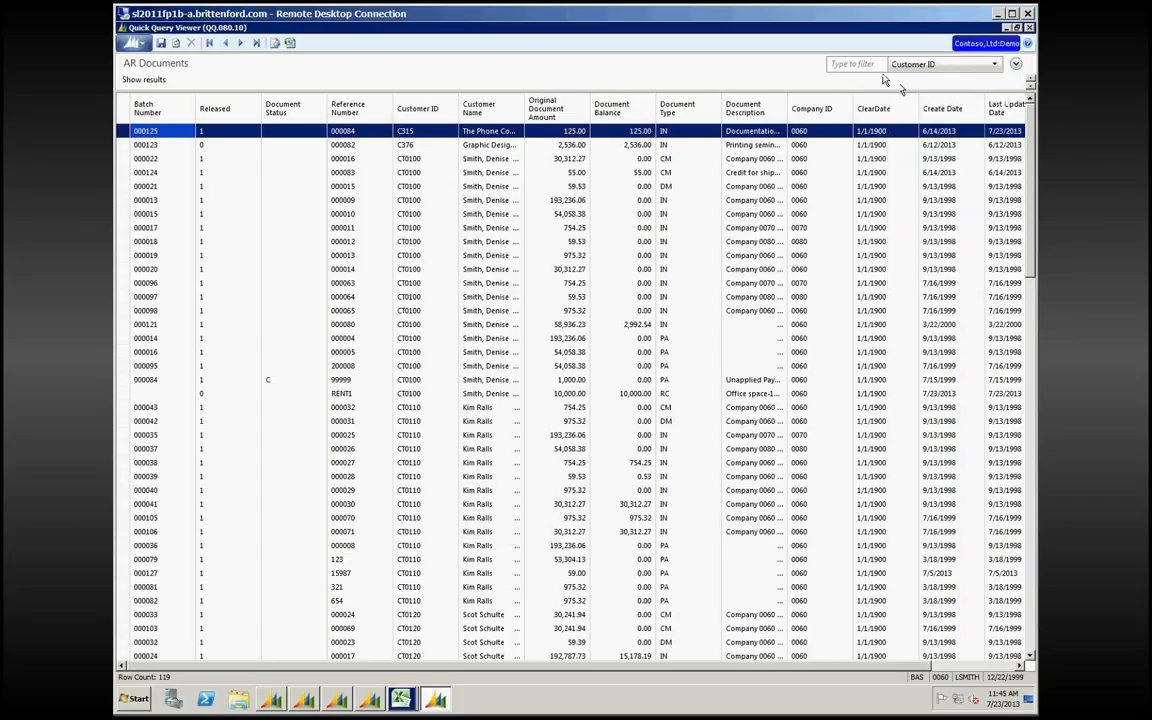
{"action": "left_click", "coordinate": [855, 63]}
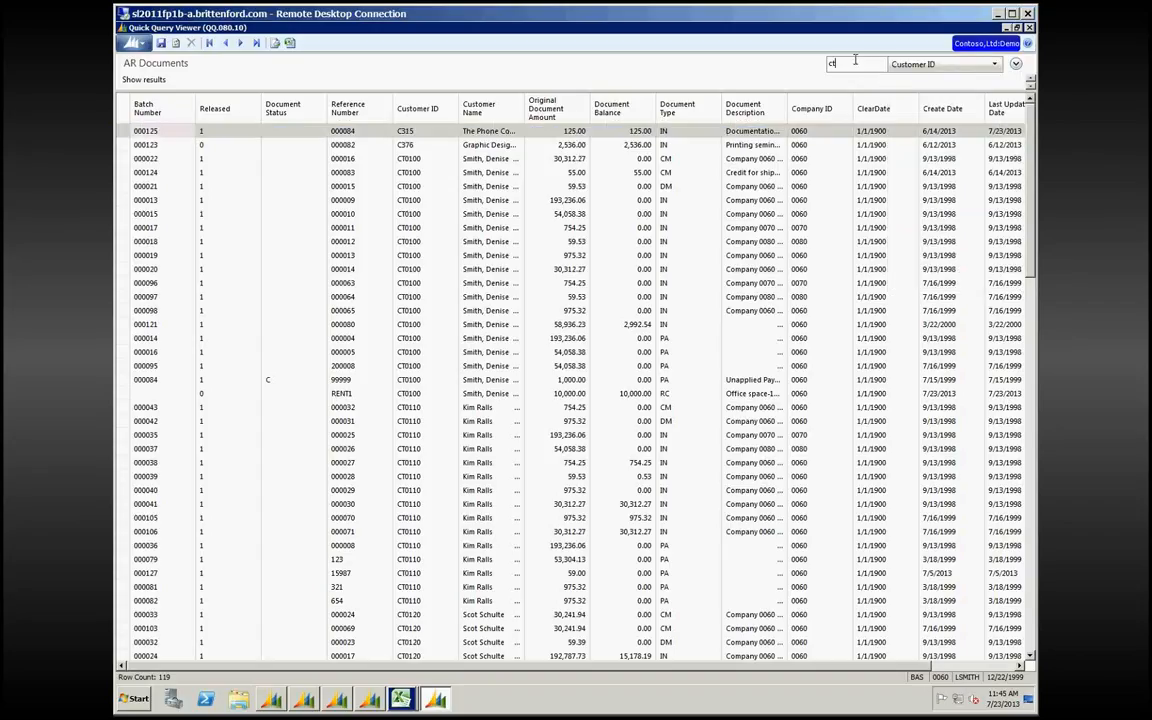
{"action": "type", "text": "ct0130"}
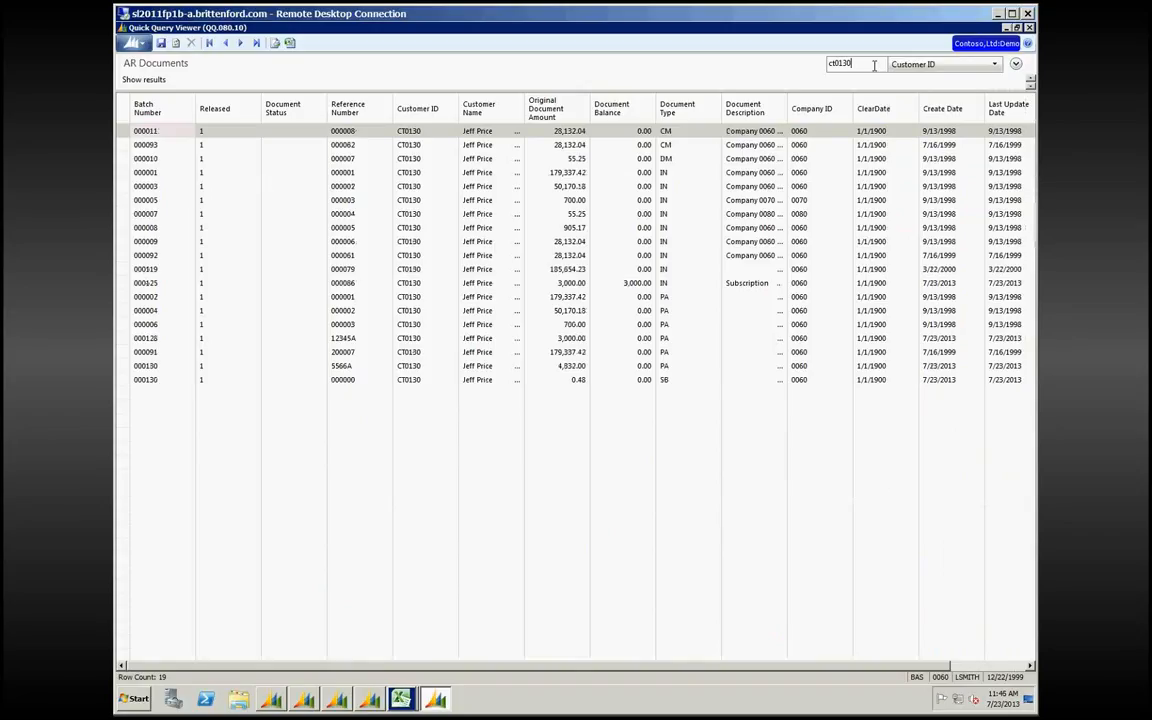
Step: Add the Bank Account column to the AR Documents query's selected columns and remove Document Status
{"action": "right_click", "coordinate": [357, 112]}
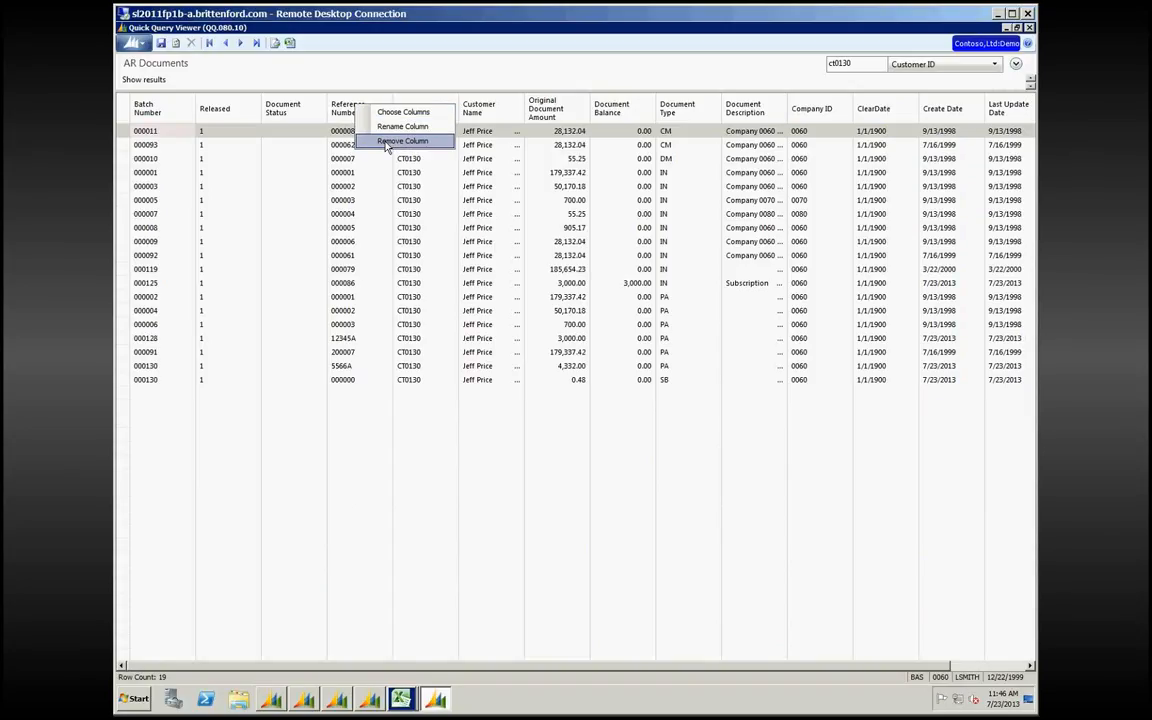
{"action": "left_click", "coordinate": [384, 116]}
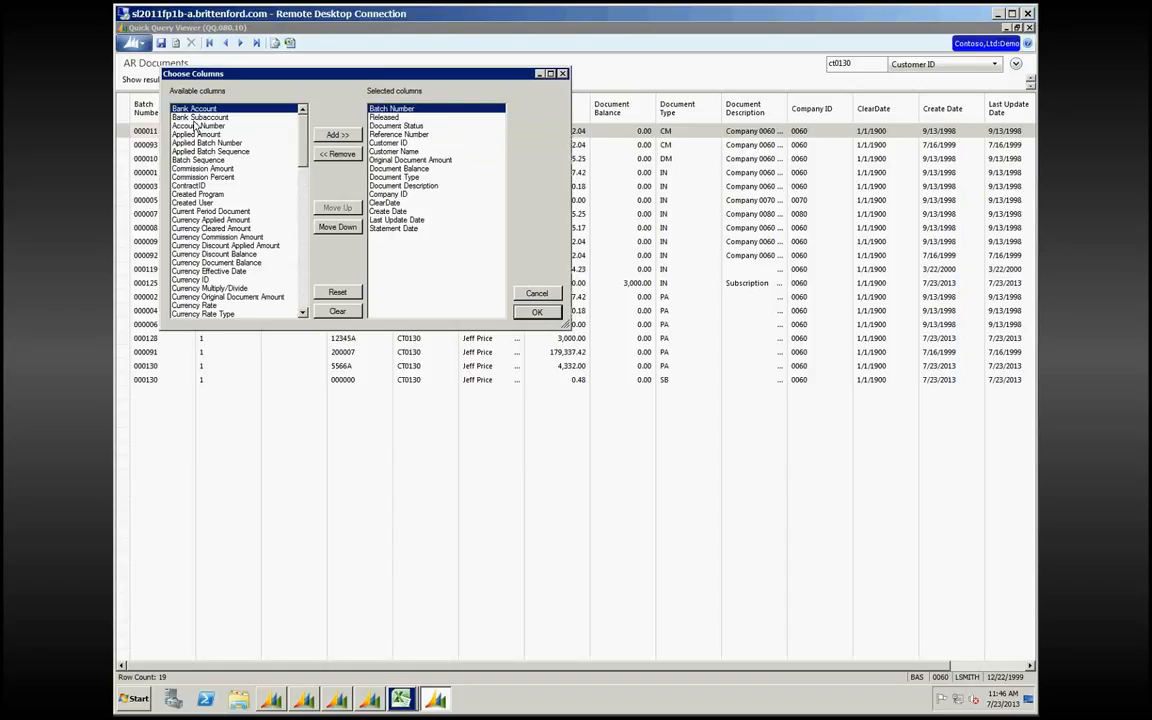
{"action": "left_click", "coordinate": [327, 133]}
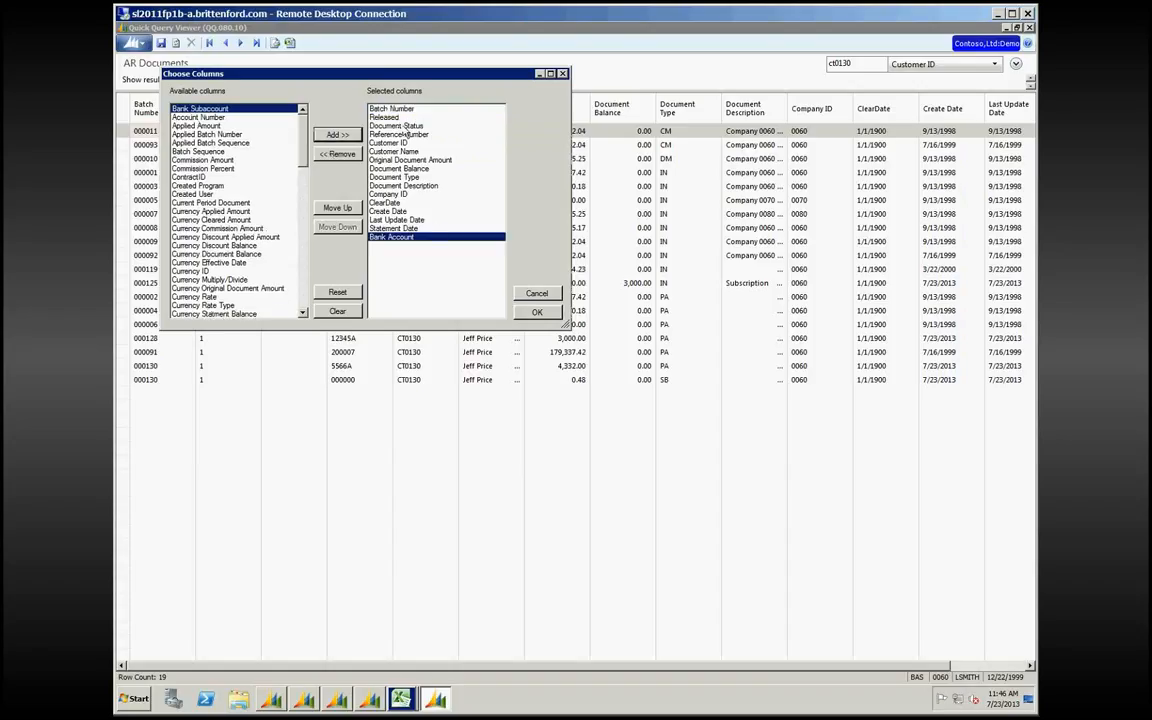
{"action": "left_click", "coordinate": [368, 125]}
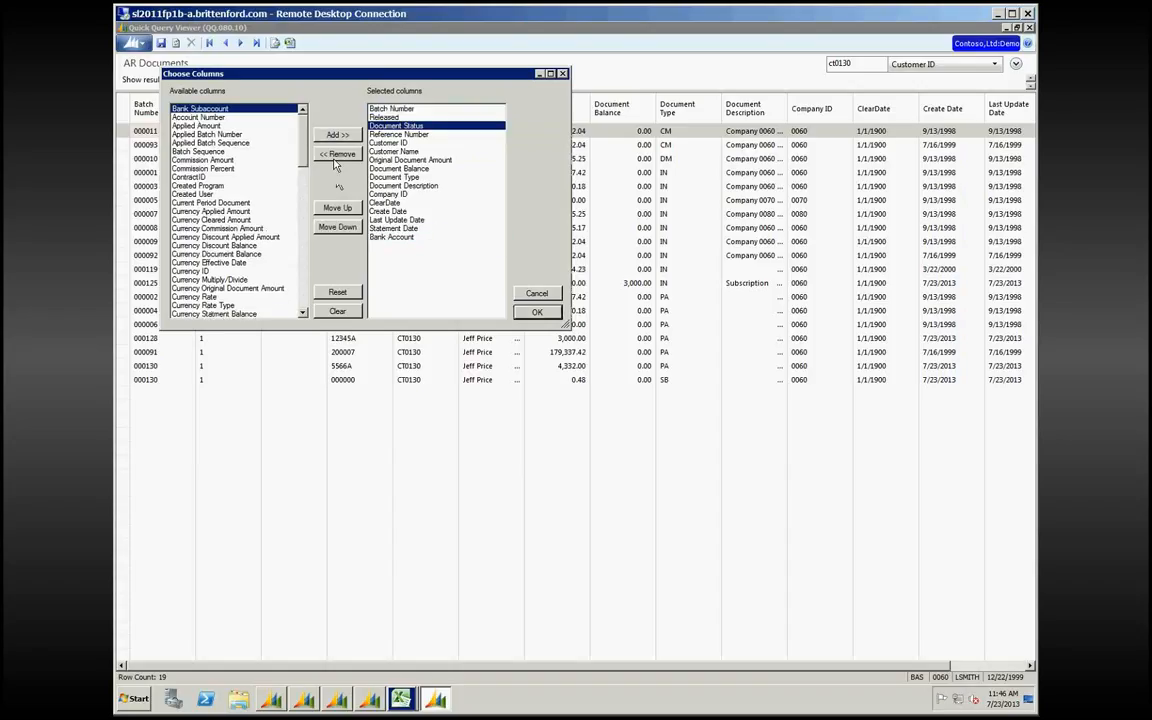
{"action": "left_click", "coordinate": [335, 153]}
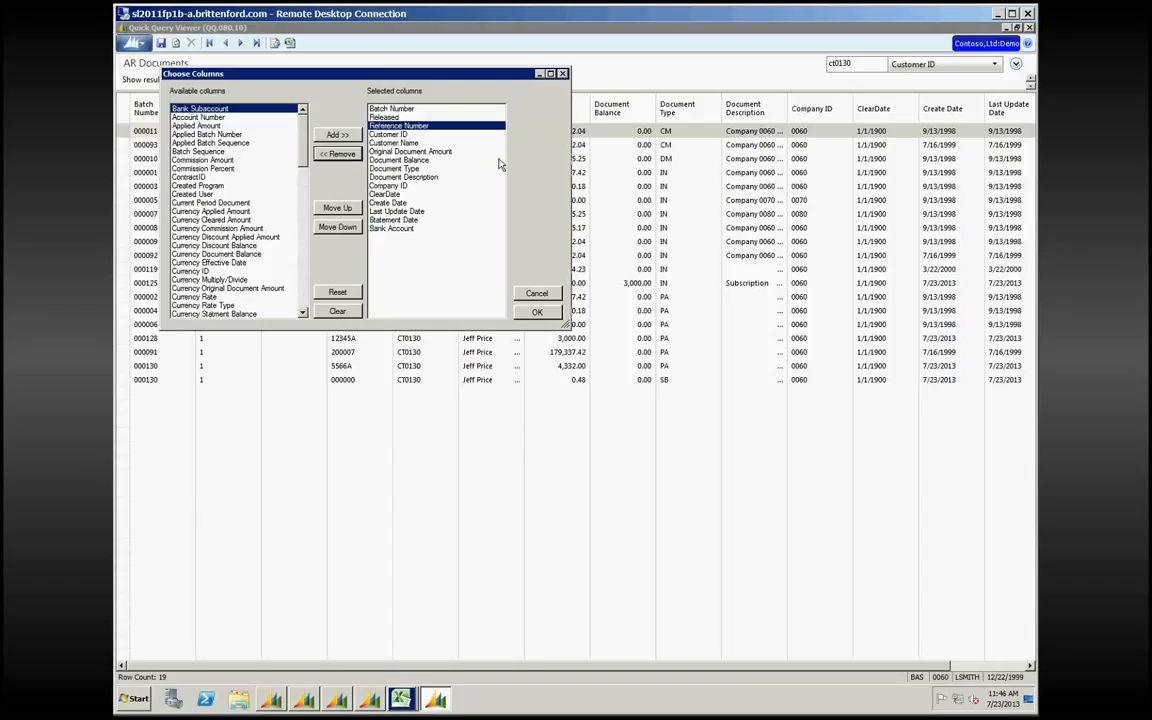
Step: Reorder the query columns with Customer ID first, Original Document Amount after Reference Number, and Released after Customer Name, and apply the layout
{"action": "left_click", "coordinate": [382, 135]}
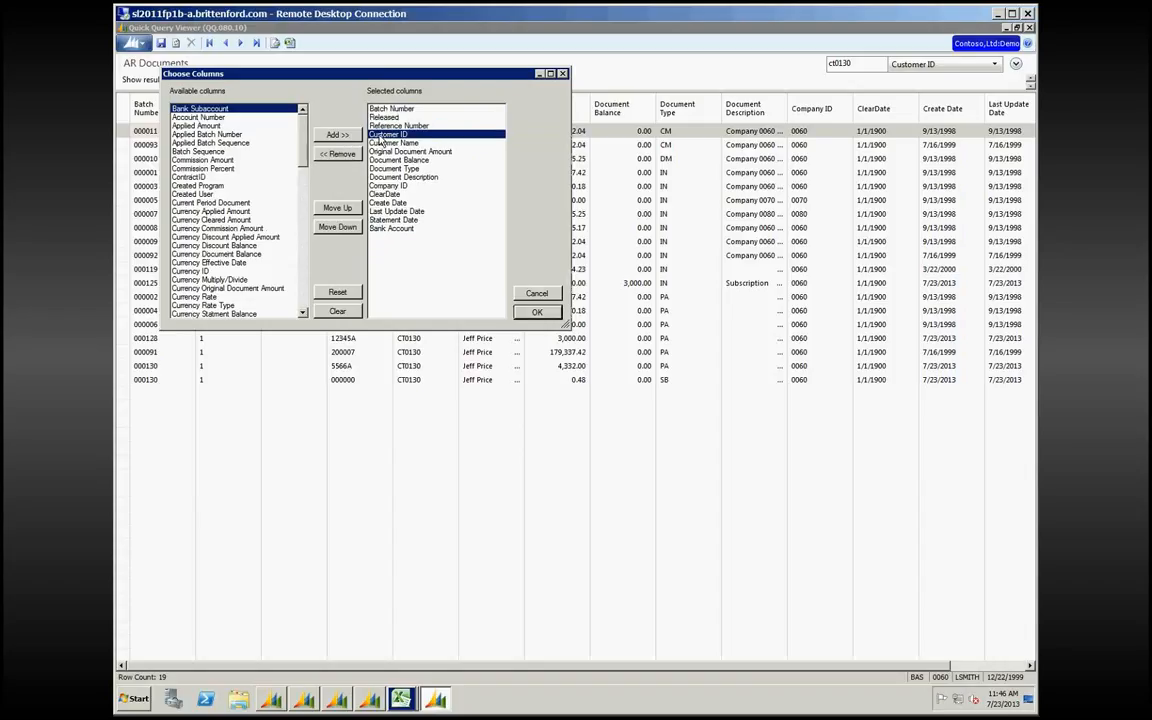
{"action": "left_click_drag", "start_coordinate": [381, 141], "coordinate": [381, 106]}
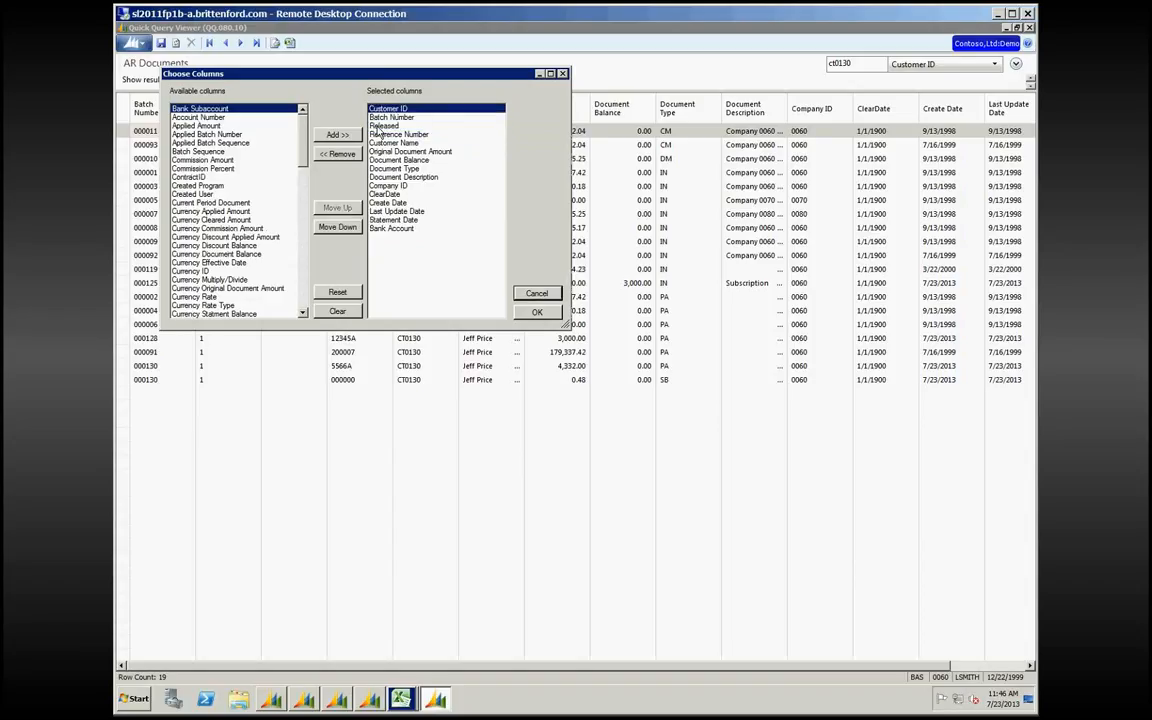
{"action": "left_click", "coordinate": [384, 125]}
{"action": "left_click", "coordinate": [337, 227]}
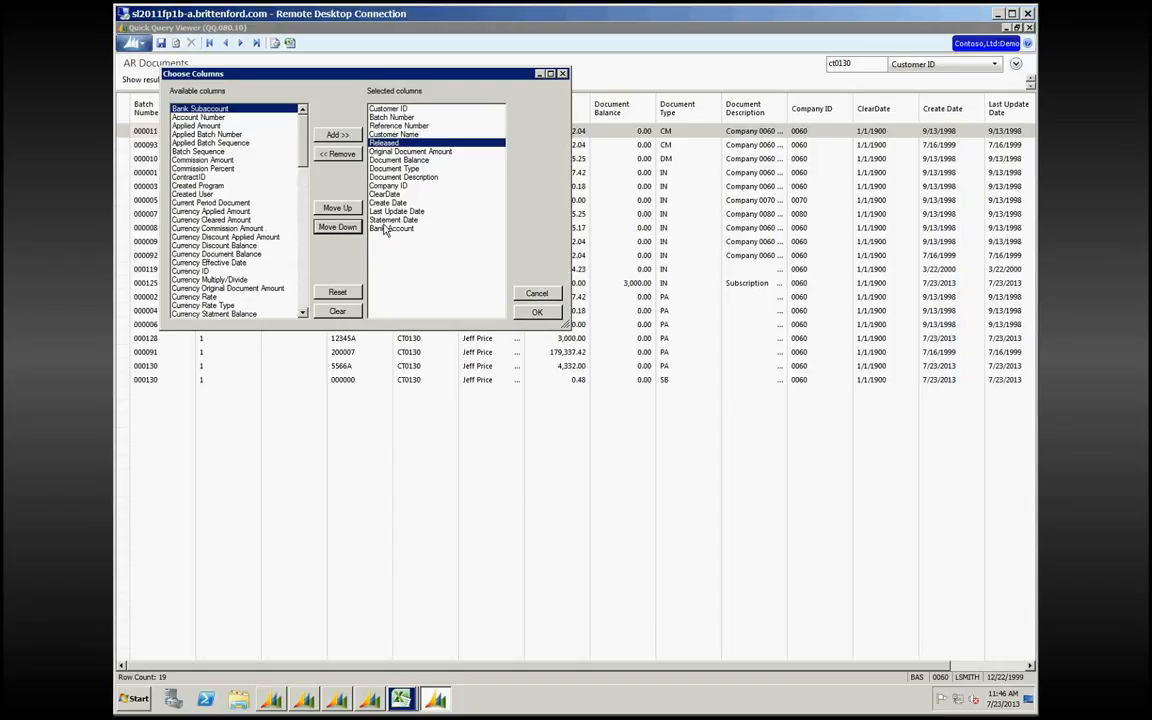
{"action": "left_click", "coordinate": [405, 151]}
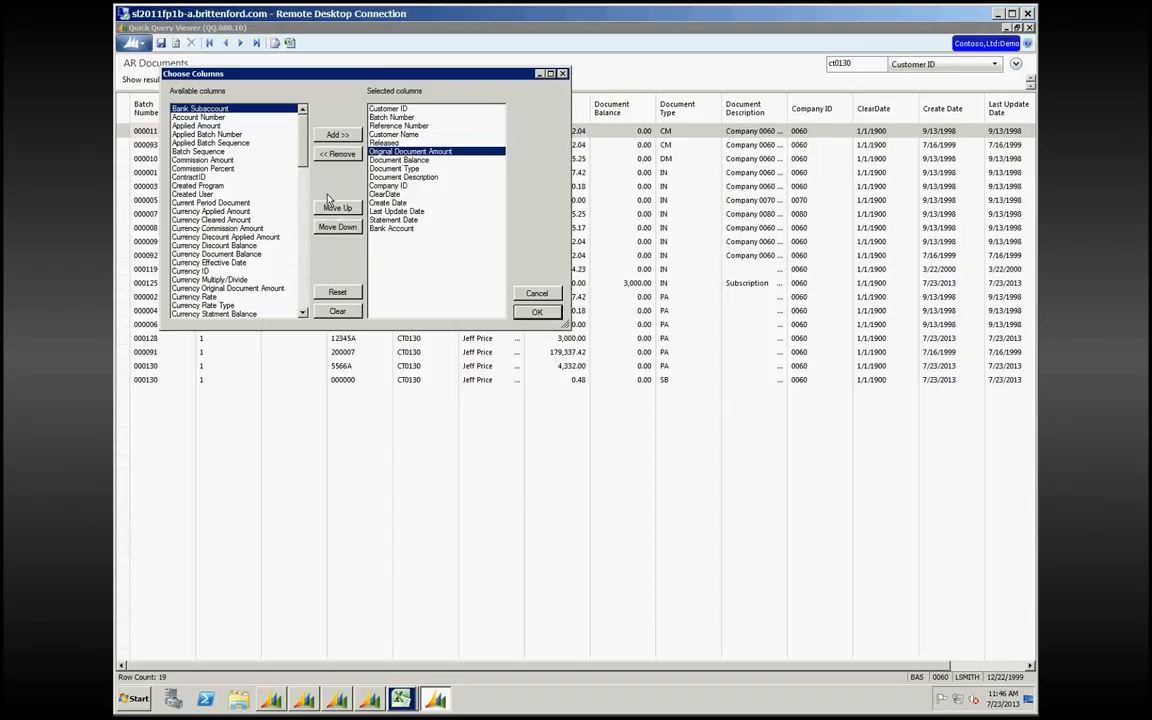
{"action": "left_click", "coordinate": [336, 208]}
{"action": "left_click", "coordinate": [336, 208]}
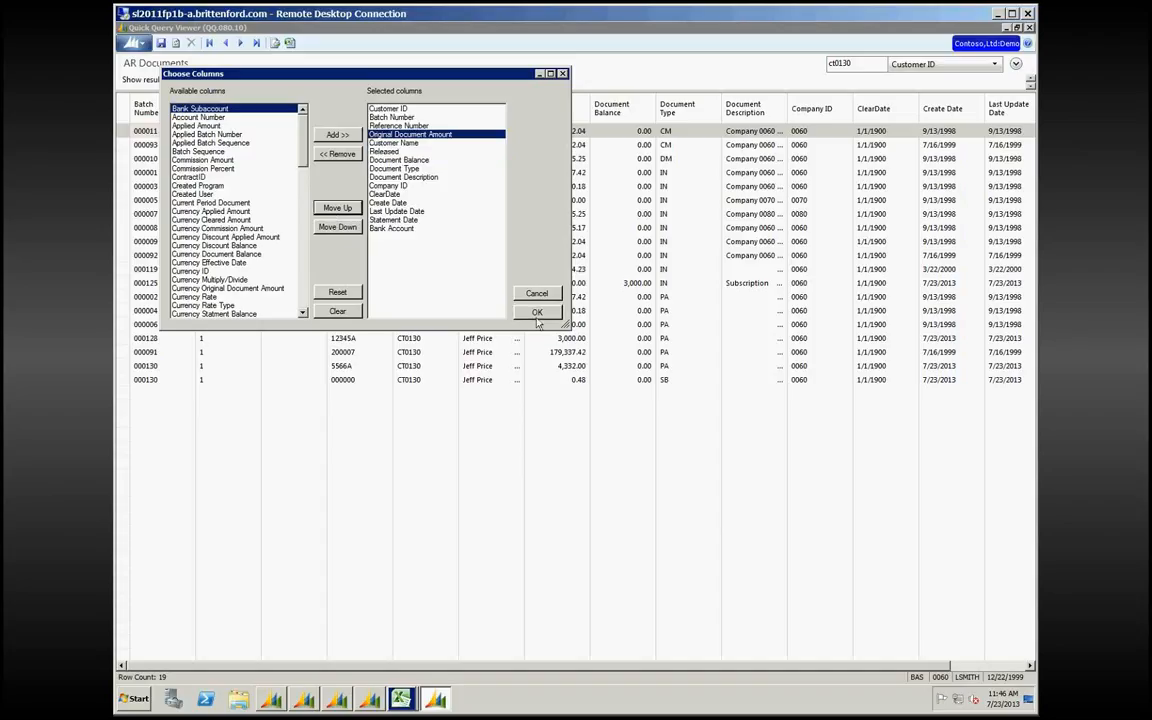
{"action": "left_click", "coordinate": [536, 311]}
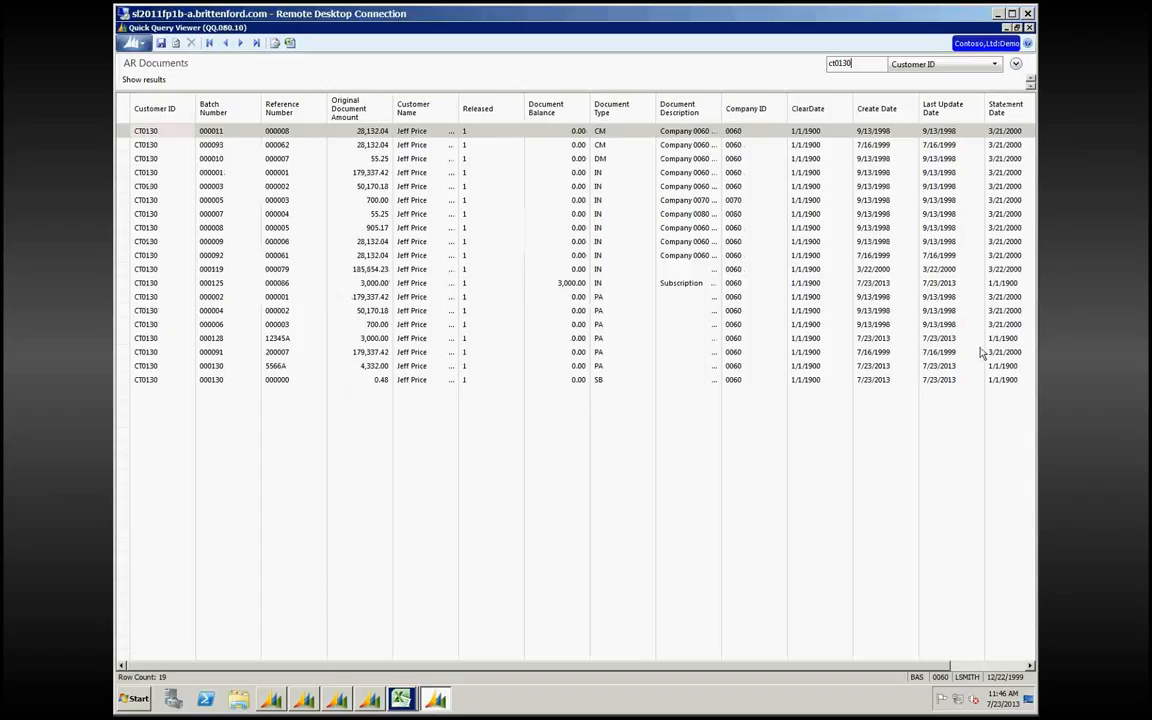
Step: Export the filtered AR Documents results to Excel and switch to the exported workbook
{"action": "left_click", "coordinate": [290, 44]}
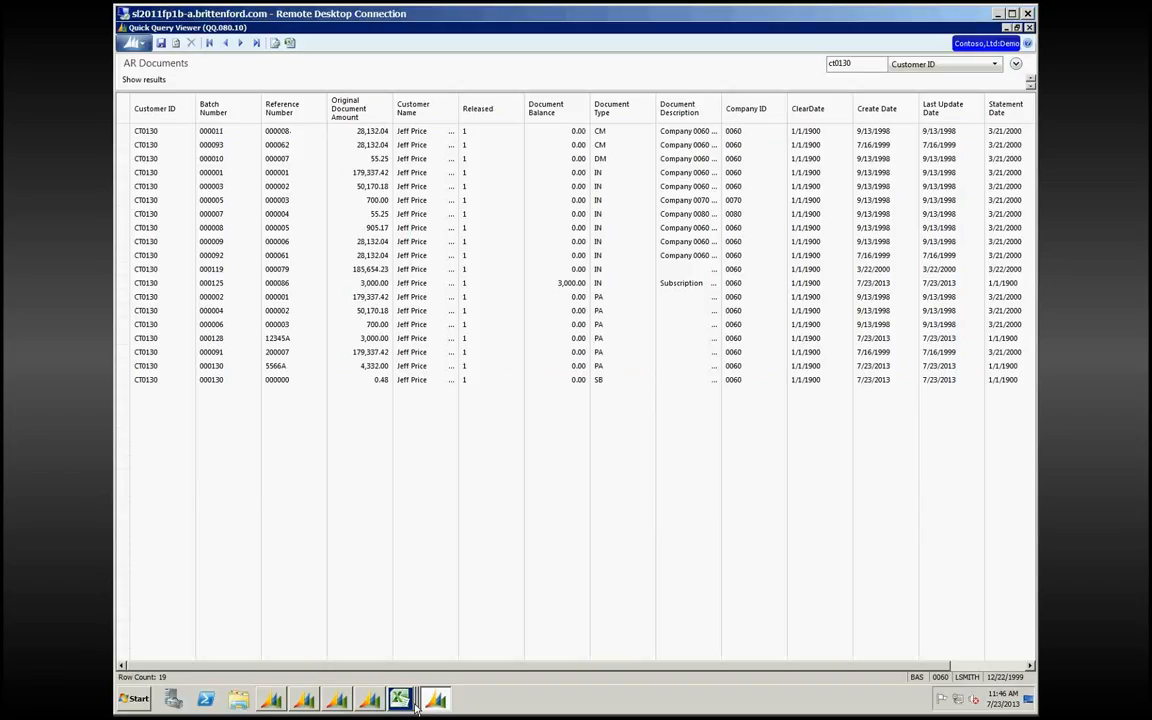
{"action": "left_click", "coordinate": [400, 698]}
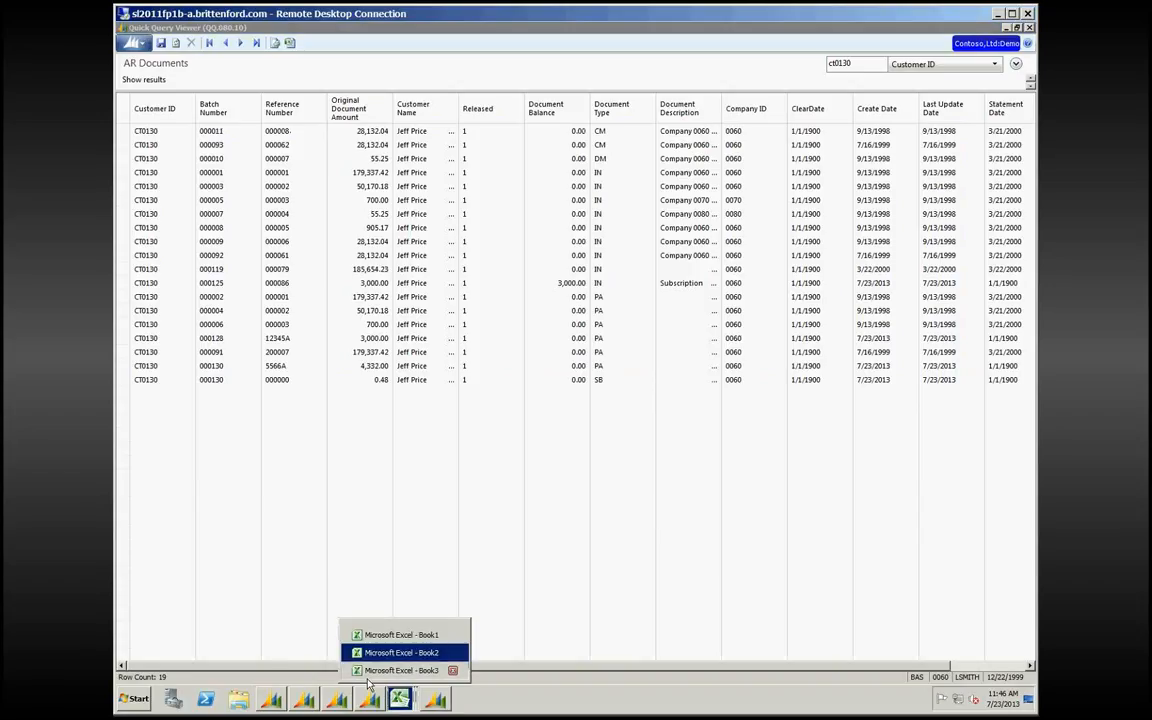
{"action": "left_click", "coordinate": [378, 650]}
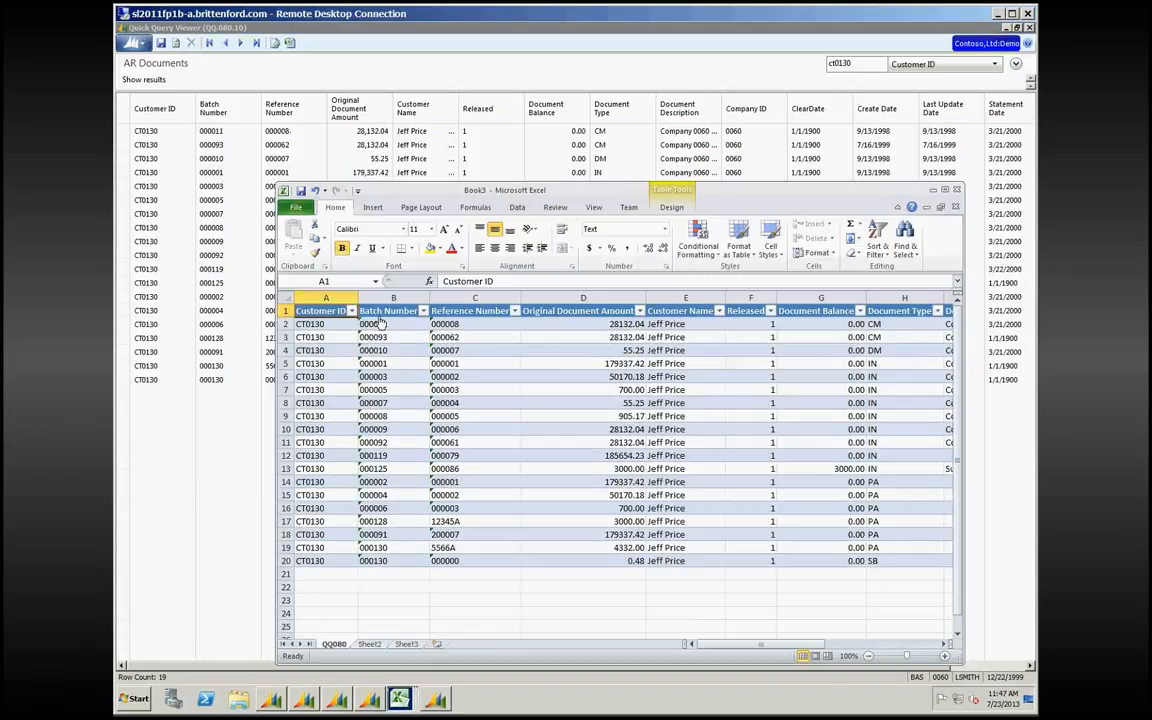
Step: Filter the Document Type column to DM and PA, and check the totals of the Document Balance and Original Document Amount values
{"action": "left_click", "coordinate": [937, 311]}
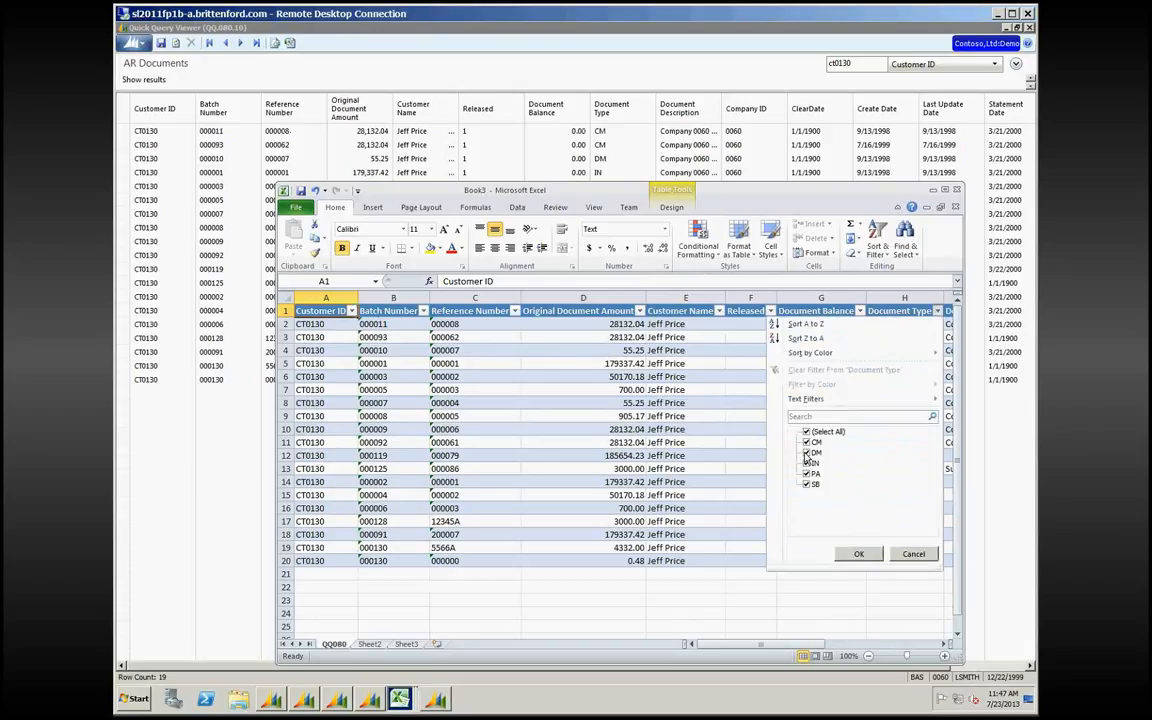
{"action": "left_click", "coordinate": [806, 442]}
{"action": "left_click", "coordinate": [806, 463]}
{"action": "left_click", "coordinate": [806, 484]}
{"action": "left_click", "coordinate": [858, 553]}
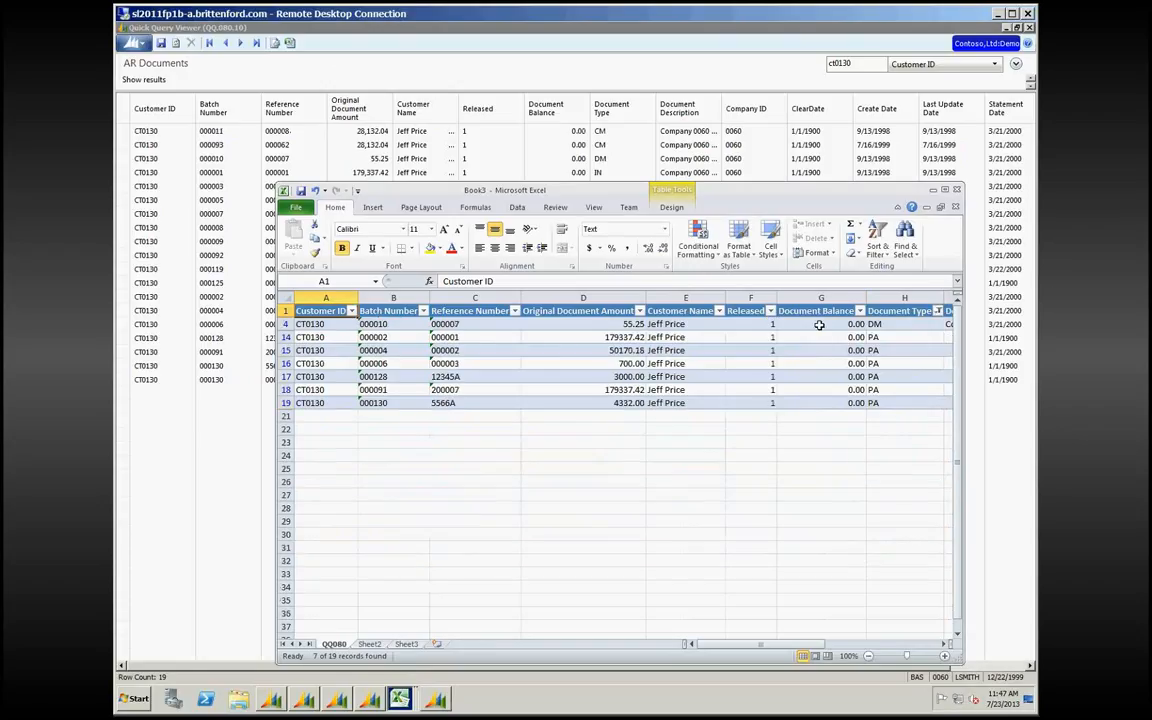
{"action": "left_click_drag", "start_coordinate": [818, 324], "coordinate": [822, 403]}
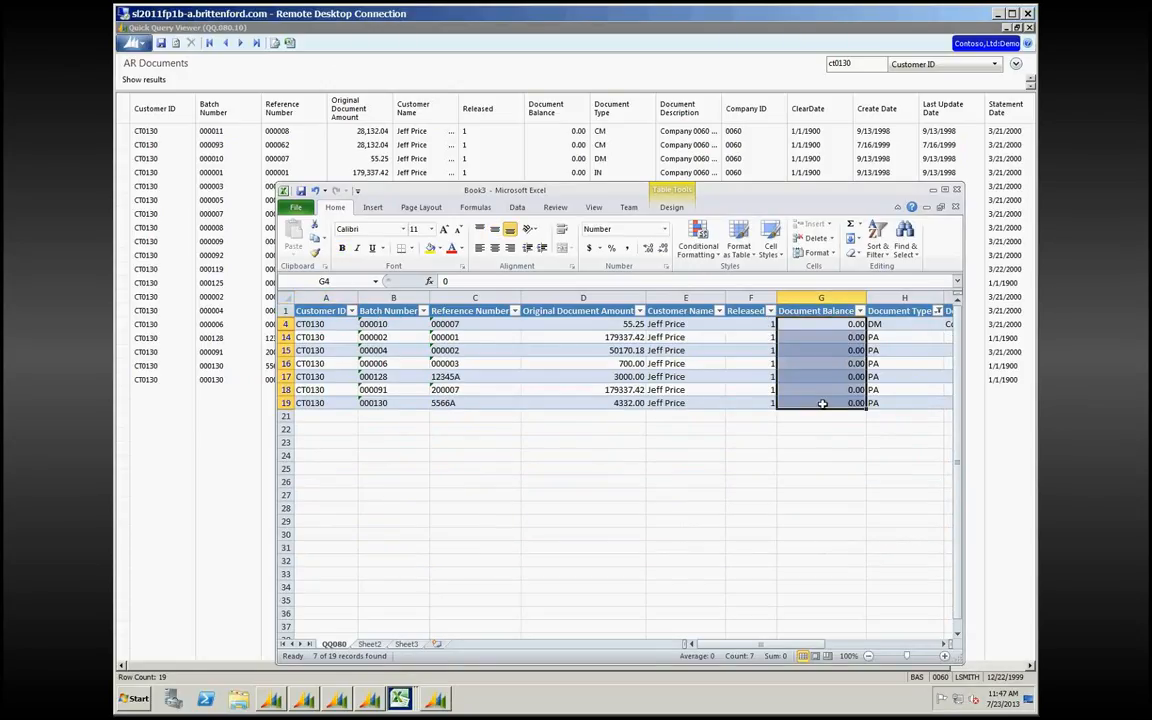
{"action": "left_click_drag", "start_coordinate": [583, 324], "coordinate": [583, 403]}
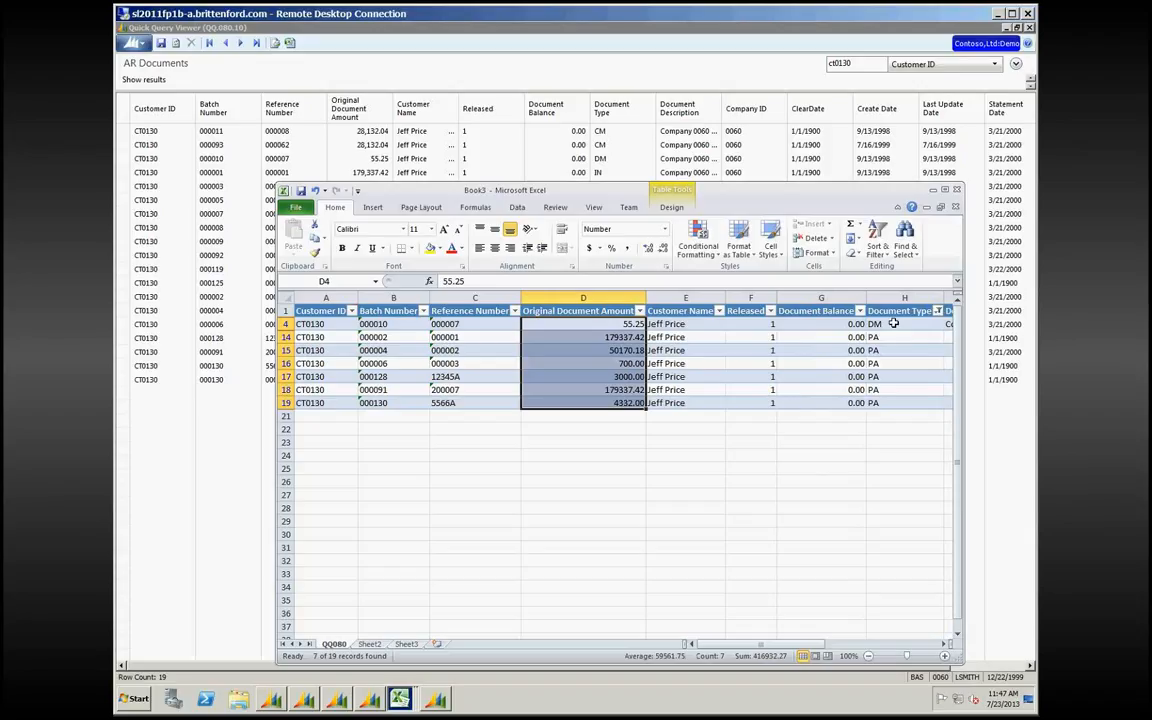
Step: Reset the Document Type filter to include all document types and close the exported Excel workbook
{"action": "left_click", "coordinate": [937, 311]}
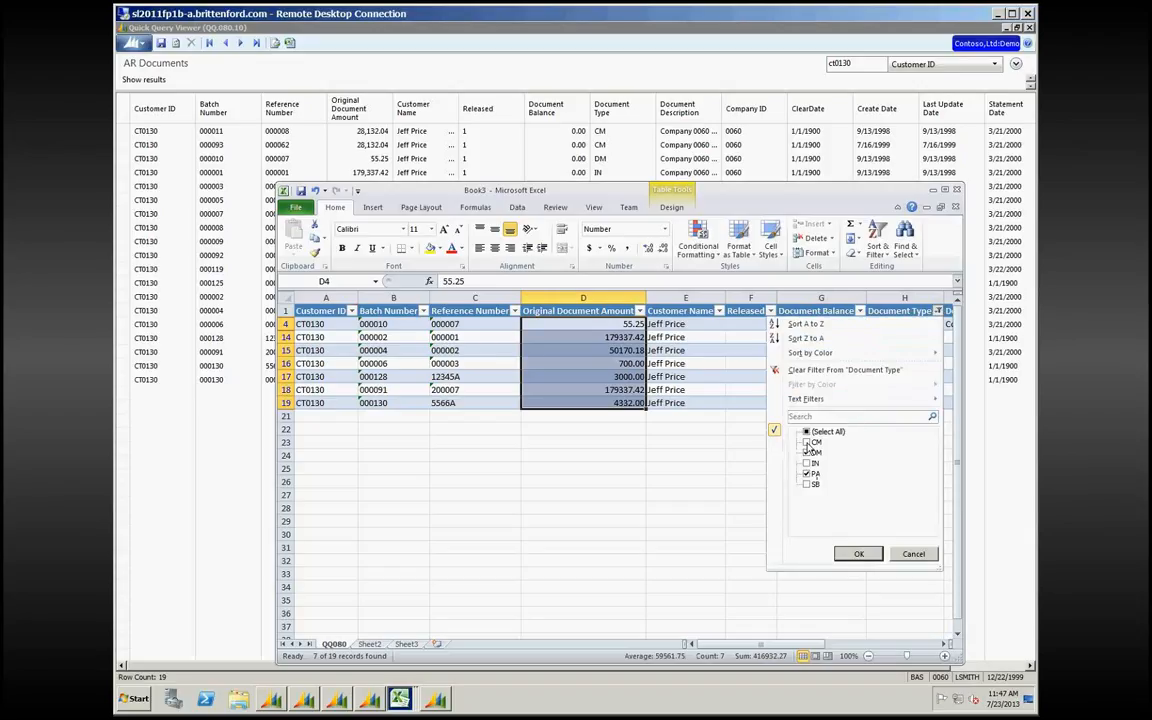
{"action": "left_click", "coordinate": [806, 431]}
{"action": "left_click", "coordinate": [856, 553]}
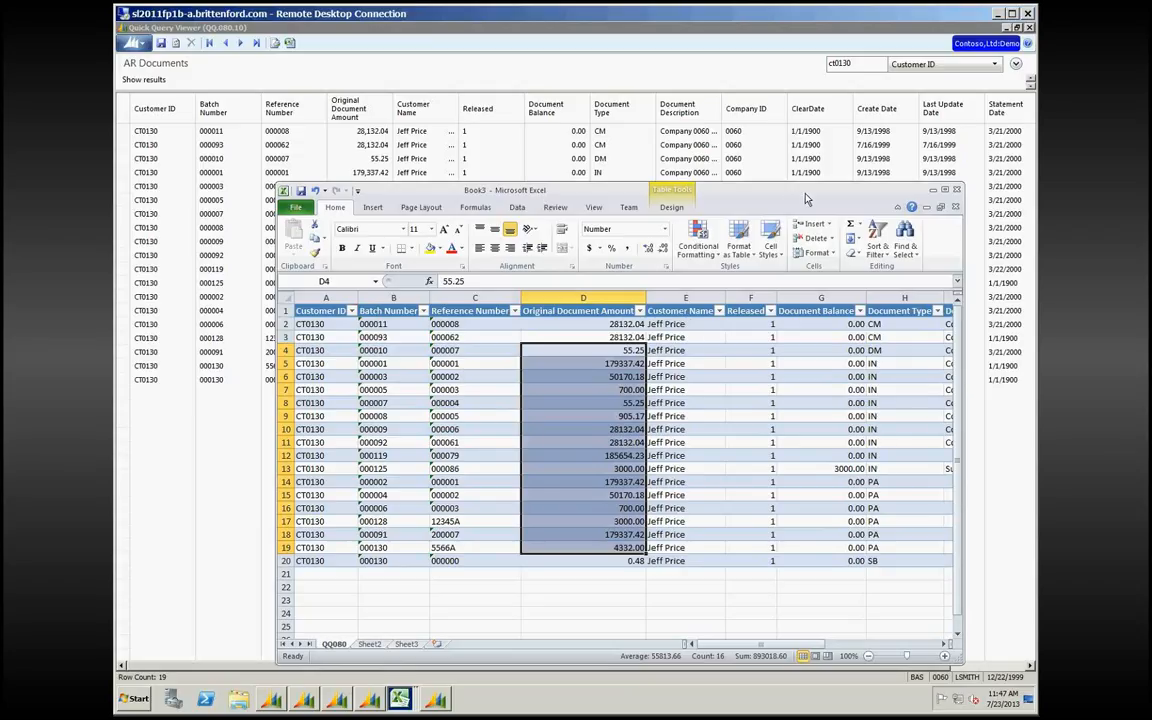
{"action": "left_click", "coordinate": [956, 189]}
{"action": "left_click", "coordinate": [576, 373]}
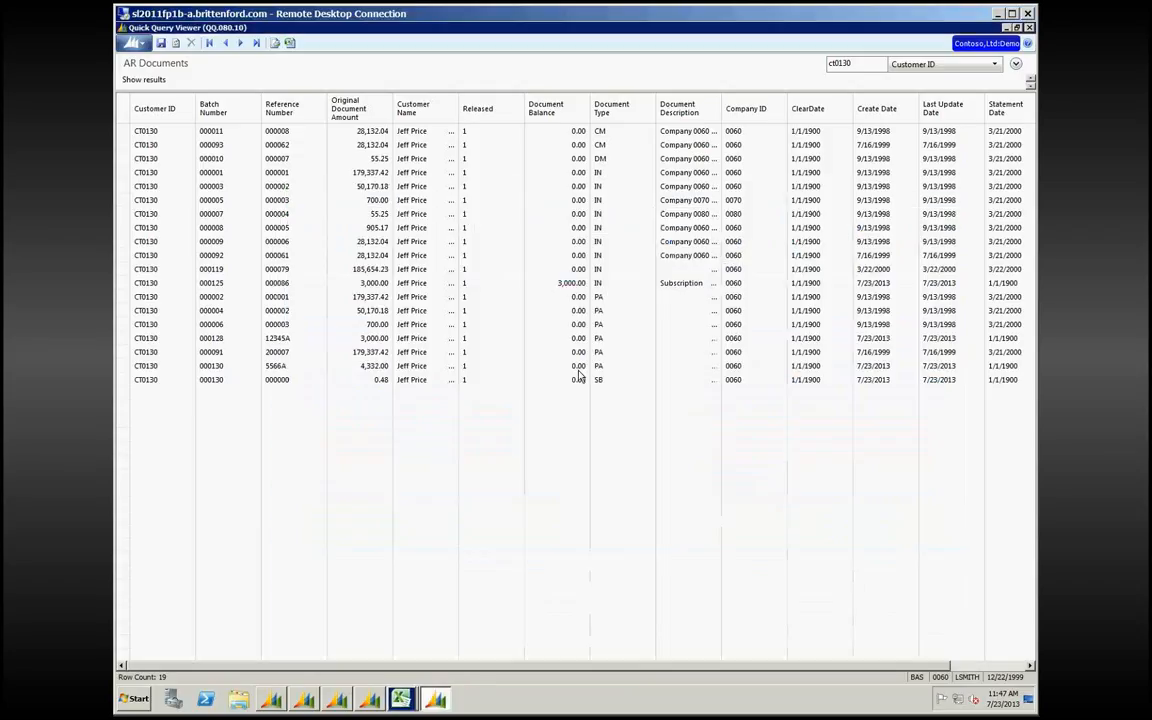
Step: Expand the AR Documents query's filter area, then close the query and return to the Financial module's Accounts Receivable page
{"action": "left_click", "coordinate": [1016, 64]}
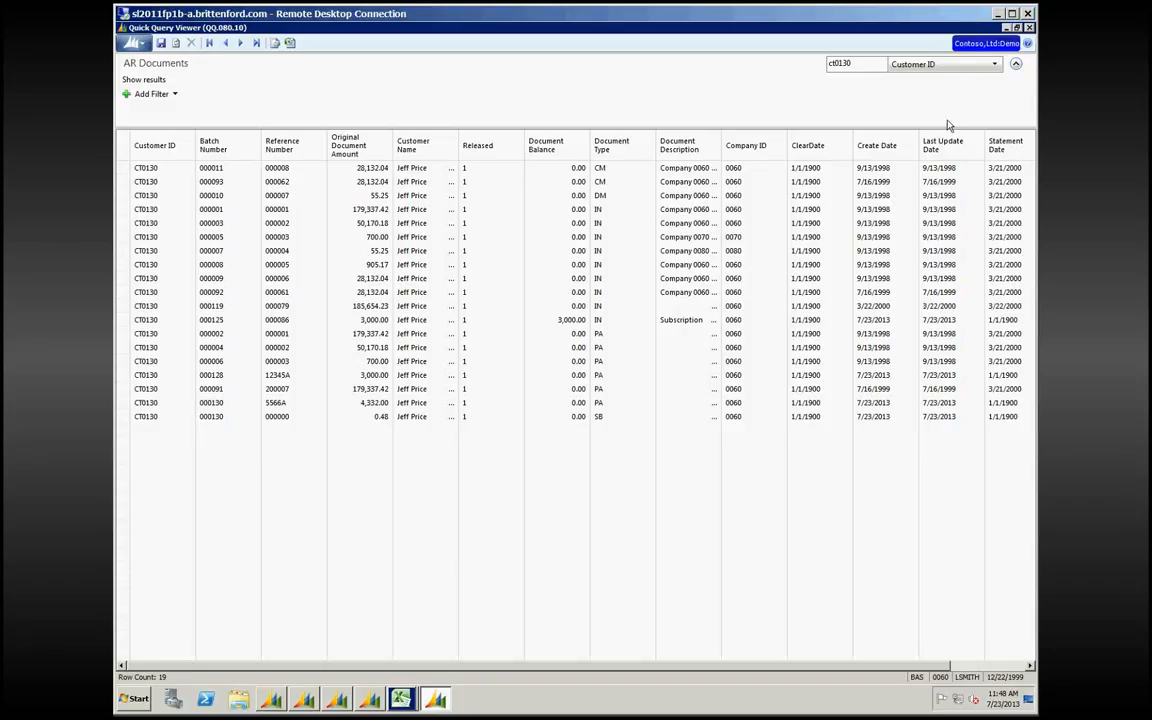
{"action": "left_click", "coordinate": [1029, 28]}
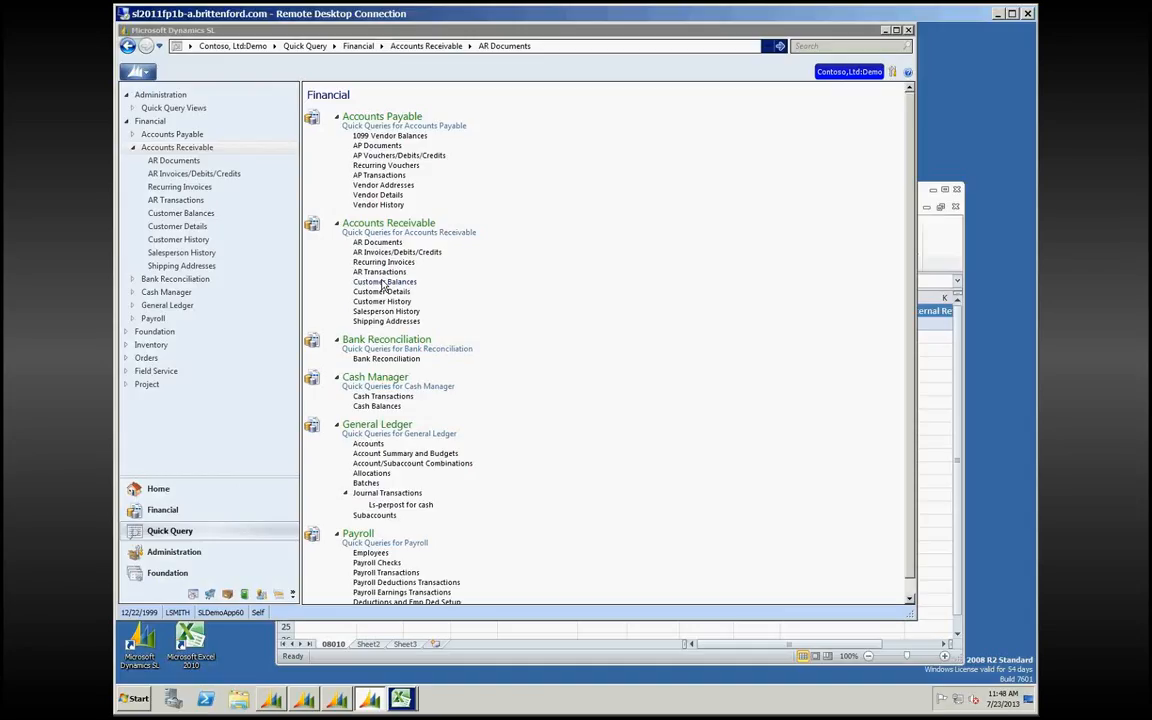
{"action": "left_click", "coordinate": [155, 510]}
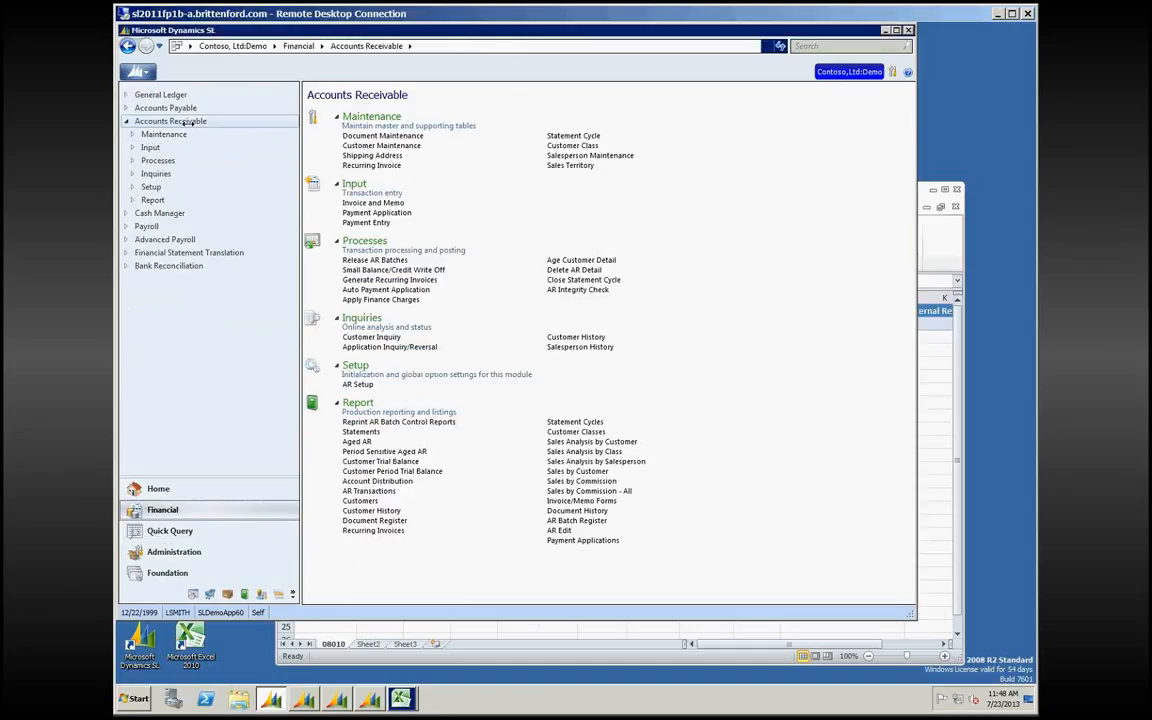
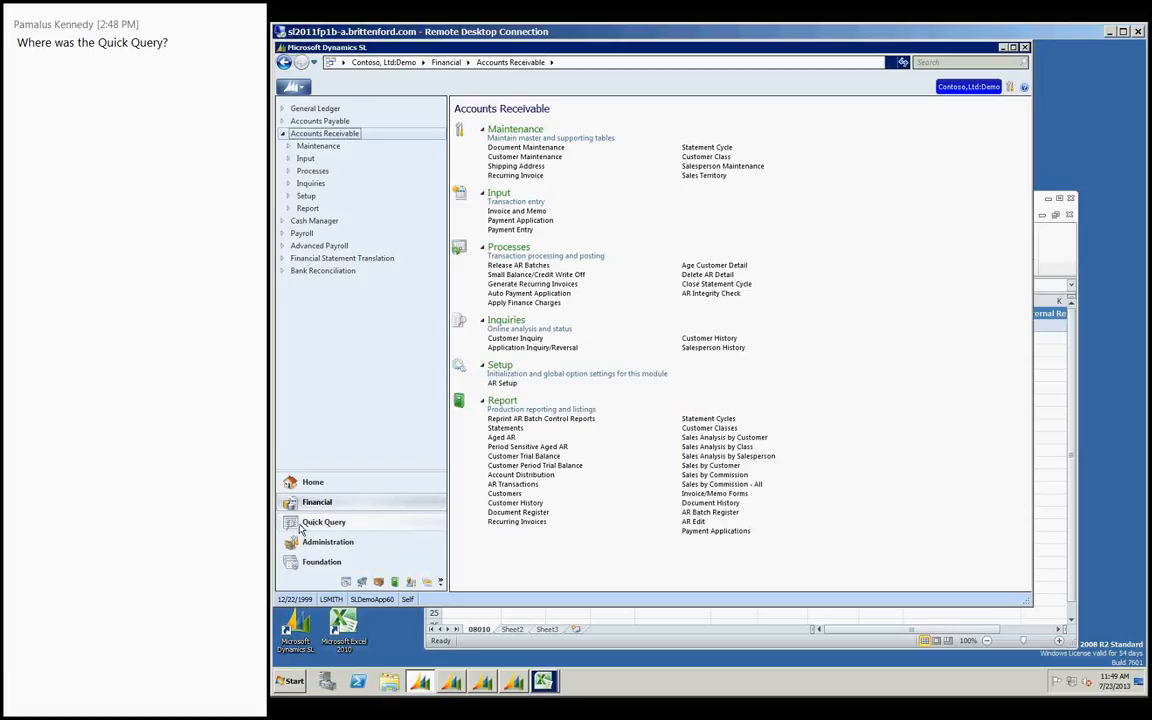
Step: Open the AR Documents query from the Accounts Receivable Quick Queries, view its available actions, and close it
{"action": "left_click", "coordinate": [301, 528]}
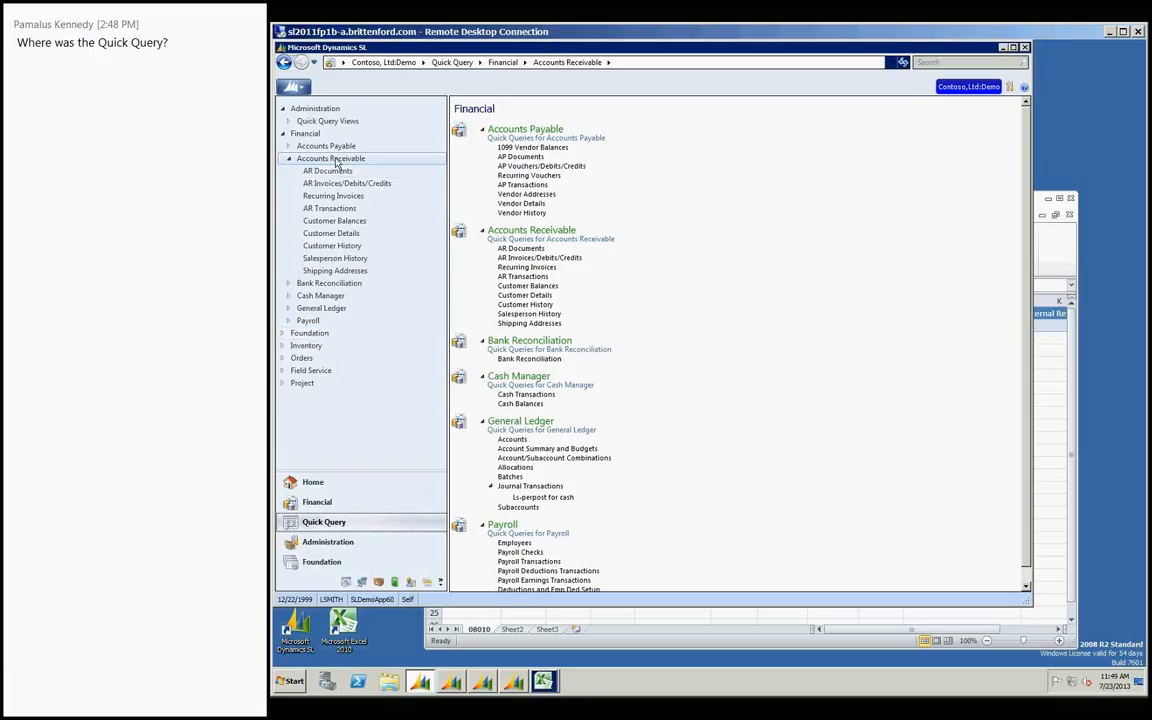
{"action": "left_click", "coordinate": [513, 250]}
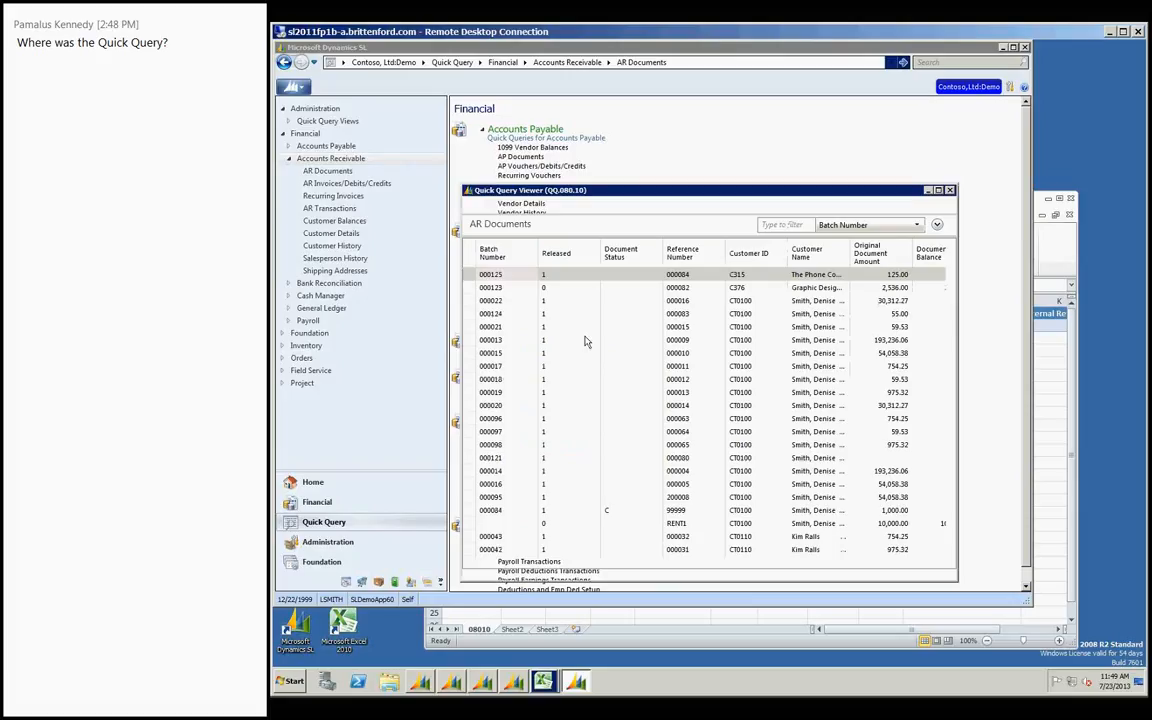
{"action": "left_click", "coordinate": [489, 208]}
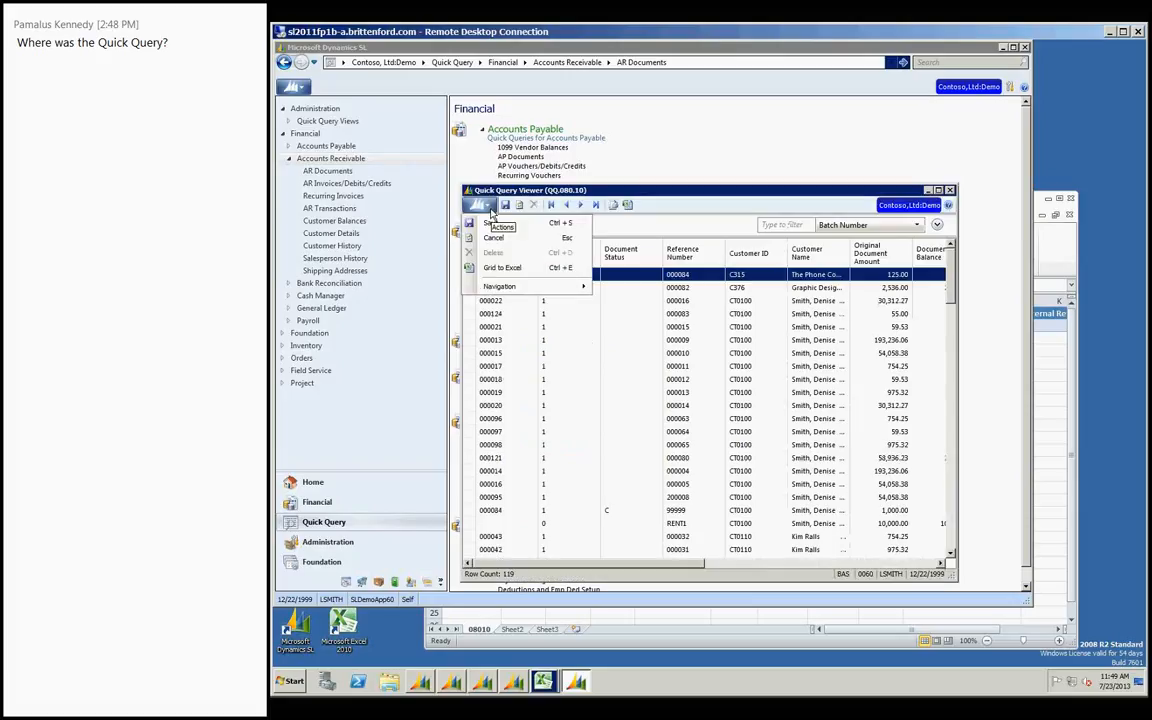
{"action": "left_click", "coordinate": [491, 210]}
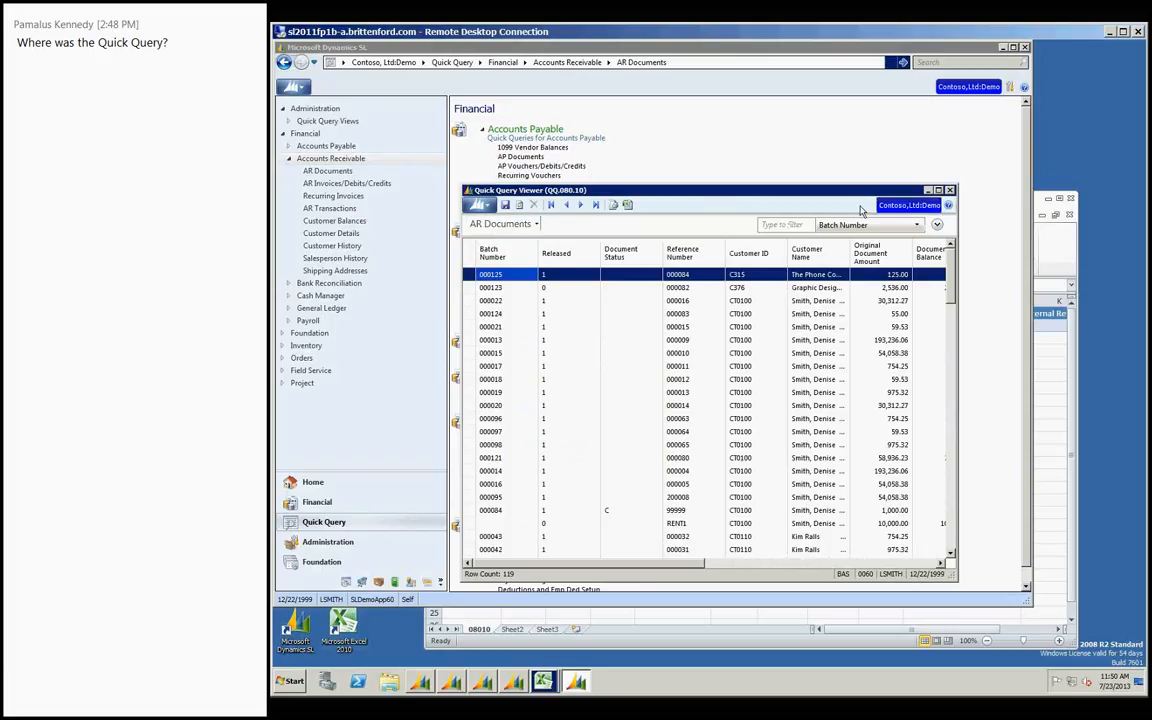
{"action": "left_click", "coordinate": [949, 190]}
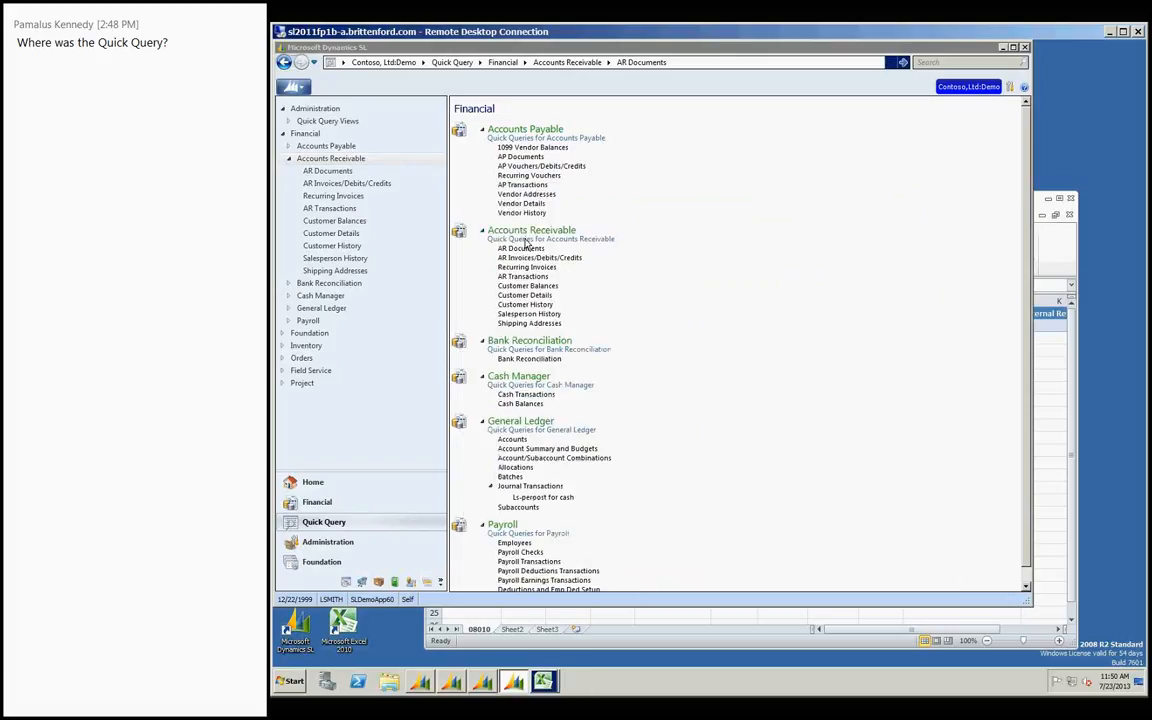
{"action": "left_click", "coordinate": [528, 232]}
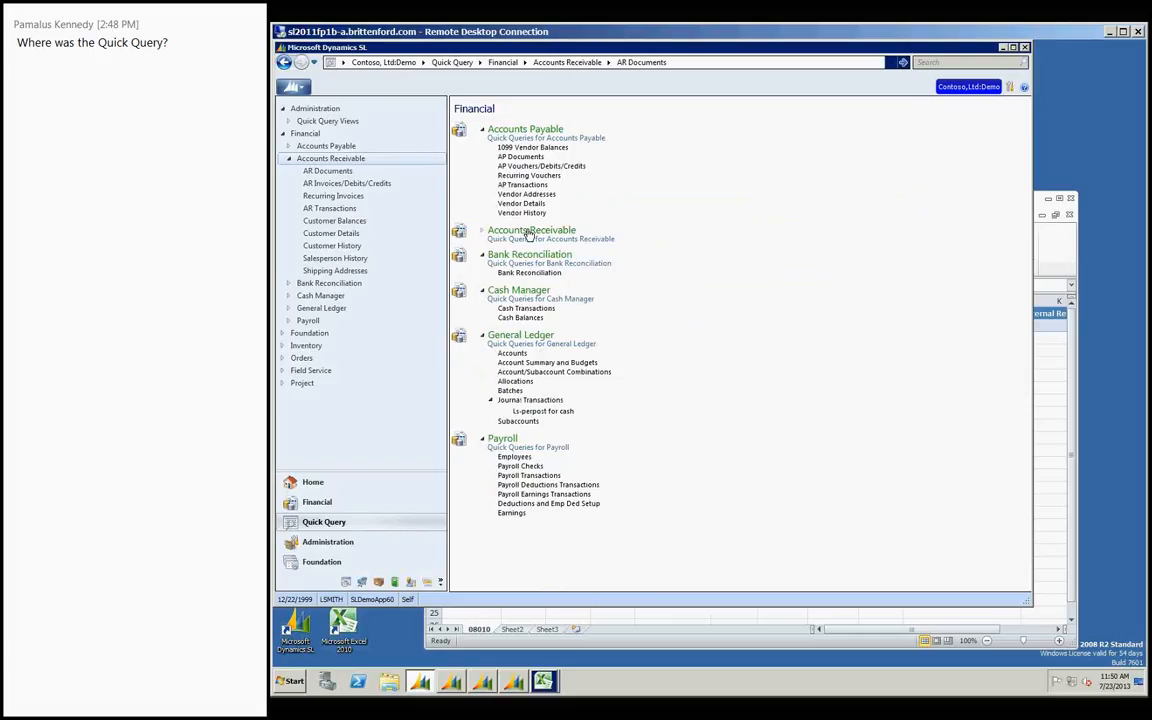
{"action": "left_click", "coordinate": [528, 232]}
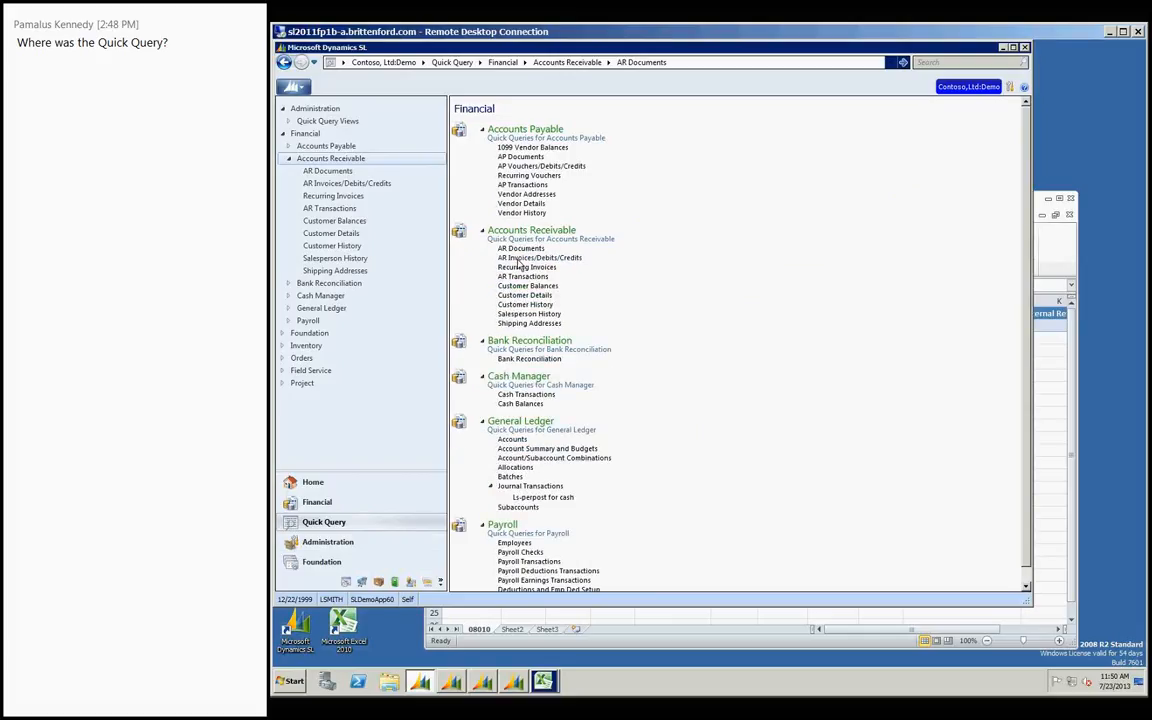
Step: Close the leftover Document Maintenance window and open the Quick Query Viewer from the System Manager maintenance options in Administration
{"action": "left_click", "coordinate": [328, 541]}
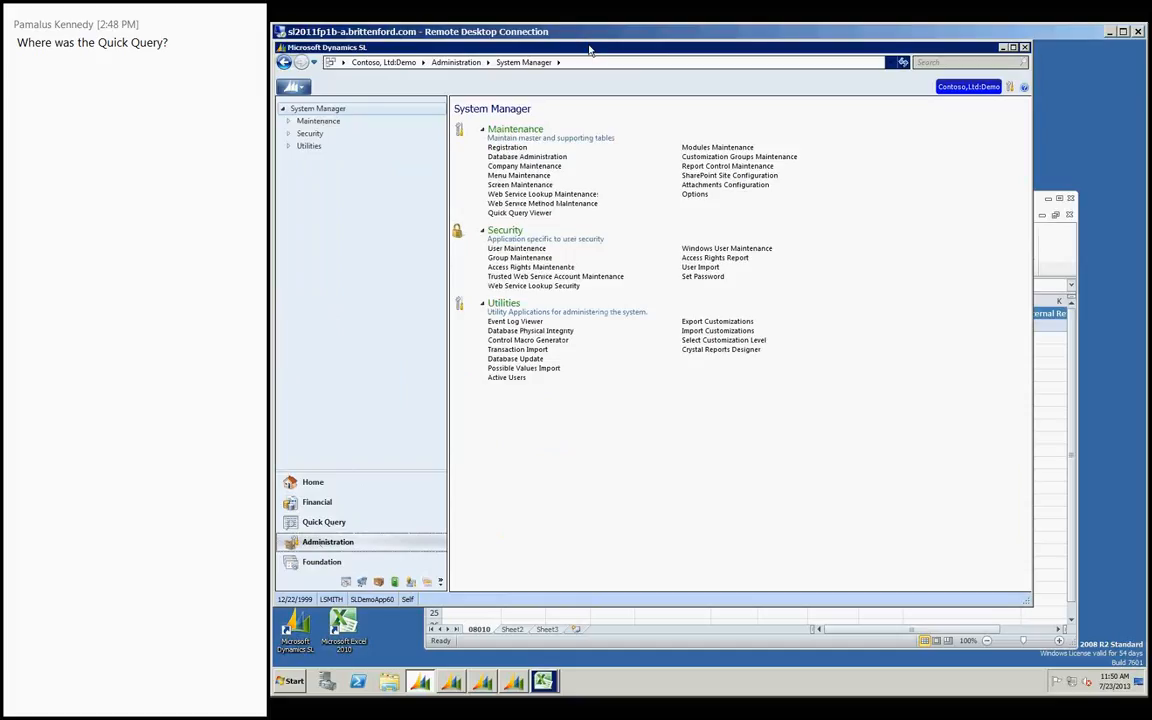
{"action": "left_click", "coordinate": [525, 213]}
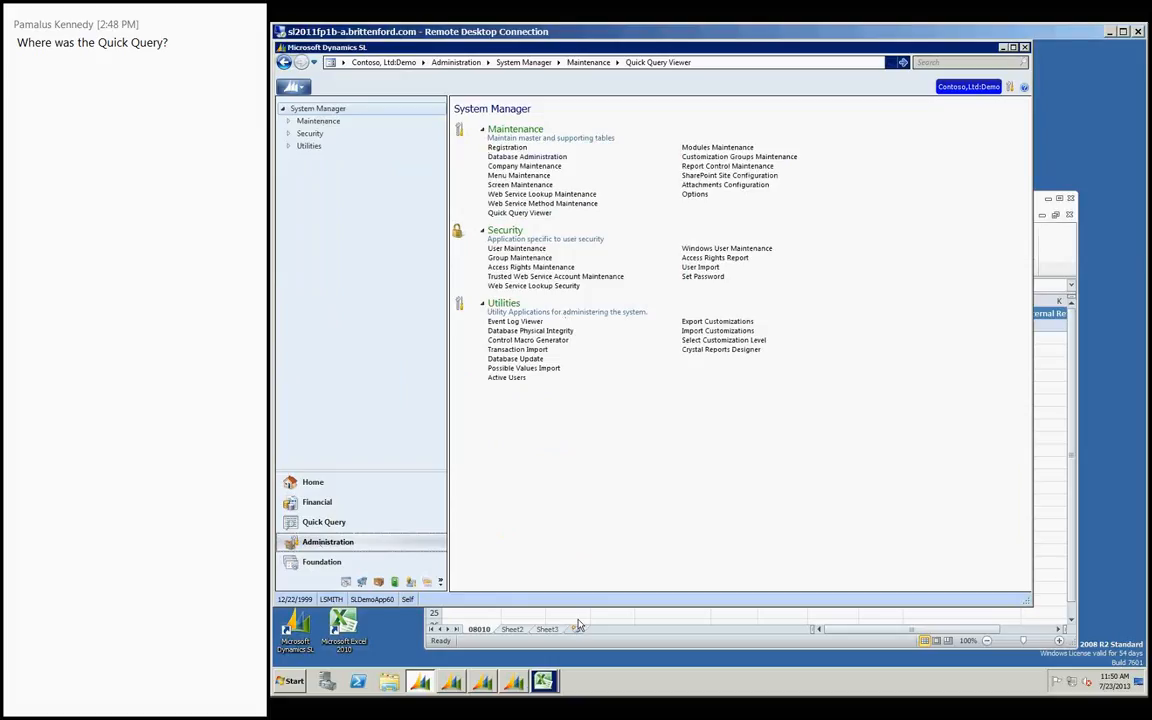
{"action": "left_click", "coordinate": [513, 682]}
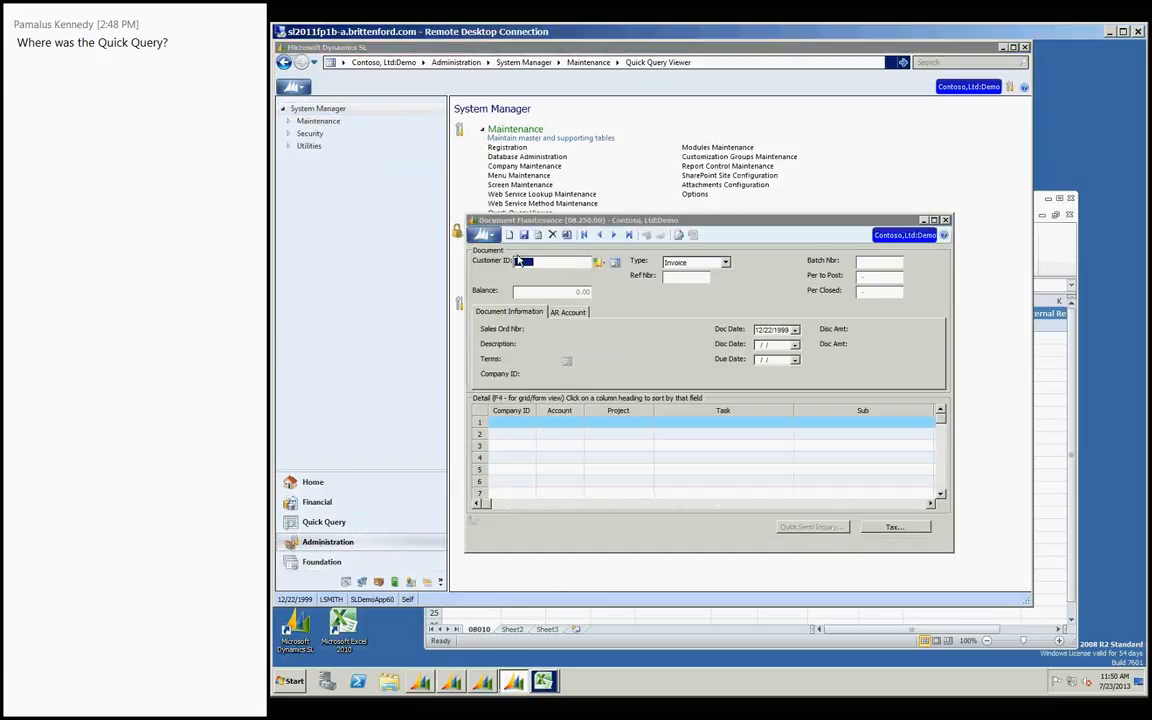
{"action": "left_click", "coordinate": [946, 221]}
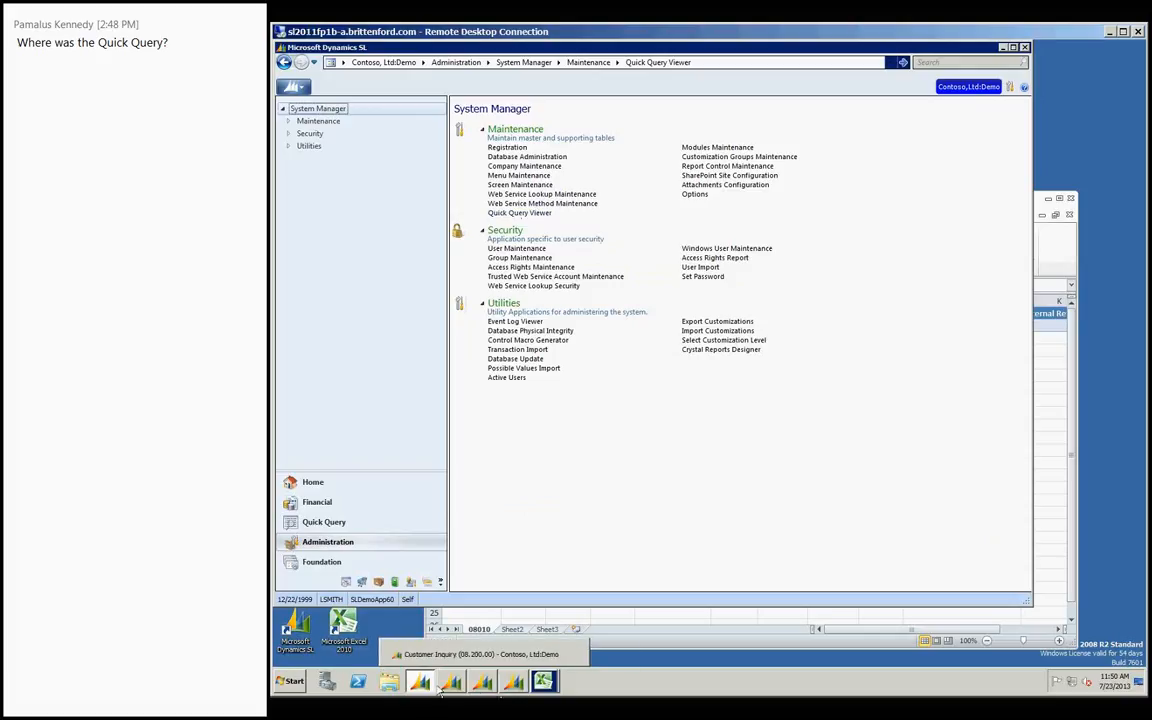
{"action": "left_click", "coordinate": [519, 214]}
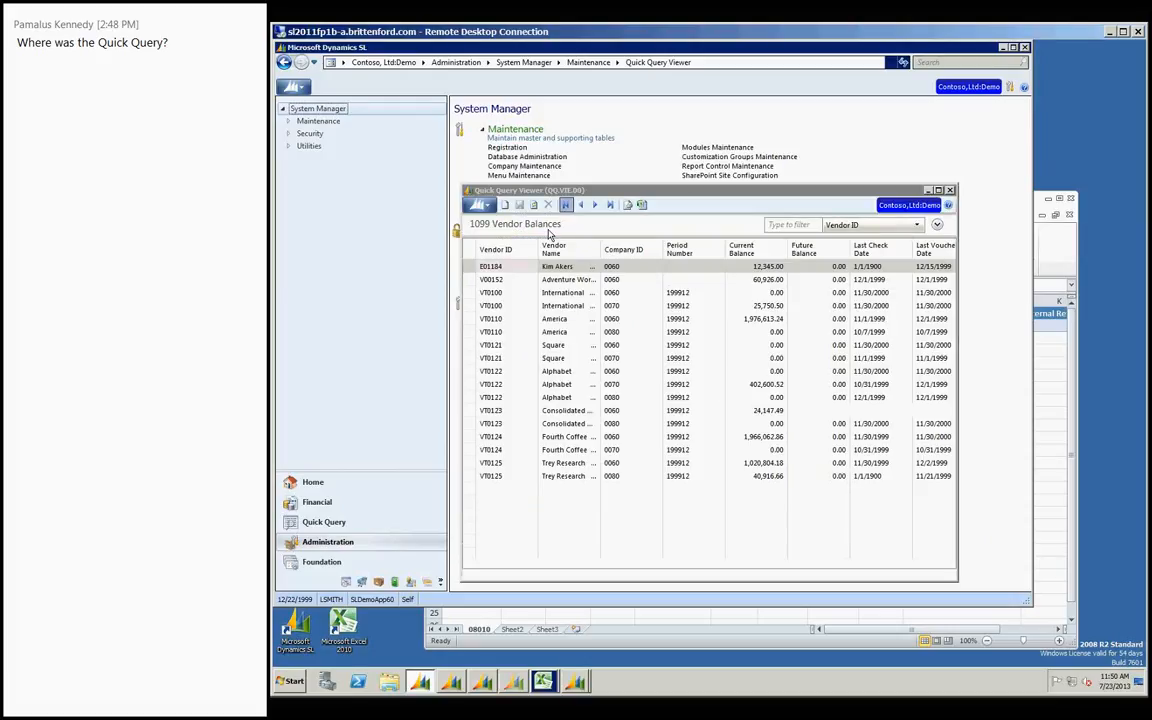
Step: Browse the list of available queries from the 1099 Vendor Balances query title and close the Quick Query Viewer
{"action": "left_click", "coordinate": [548, 226]}
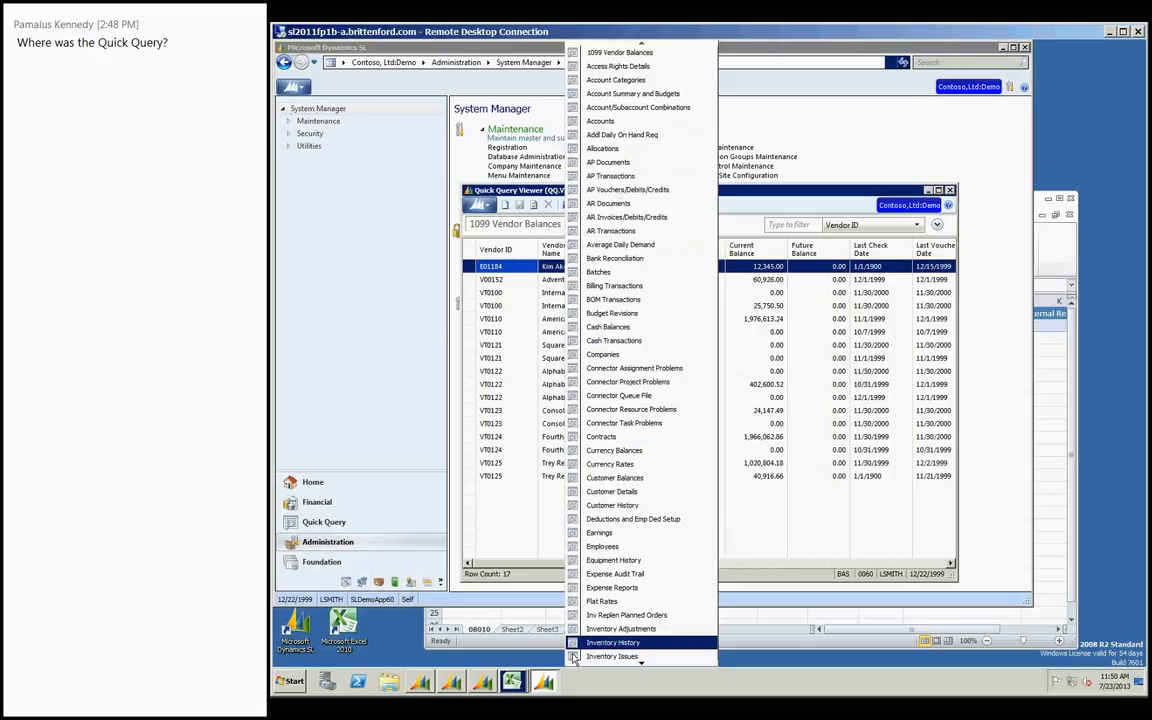
{"action": "scroll", "coordinate": [573, 656], "scroll_direction": "down", "scroll_amount": 6}
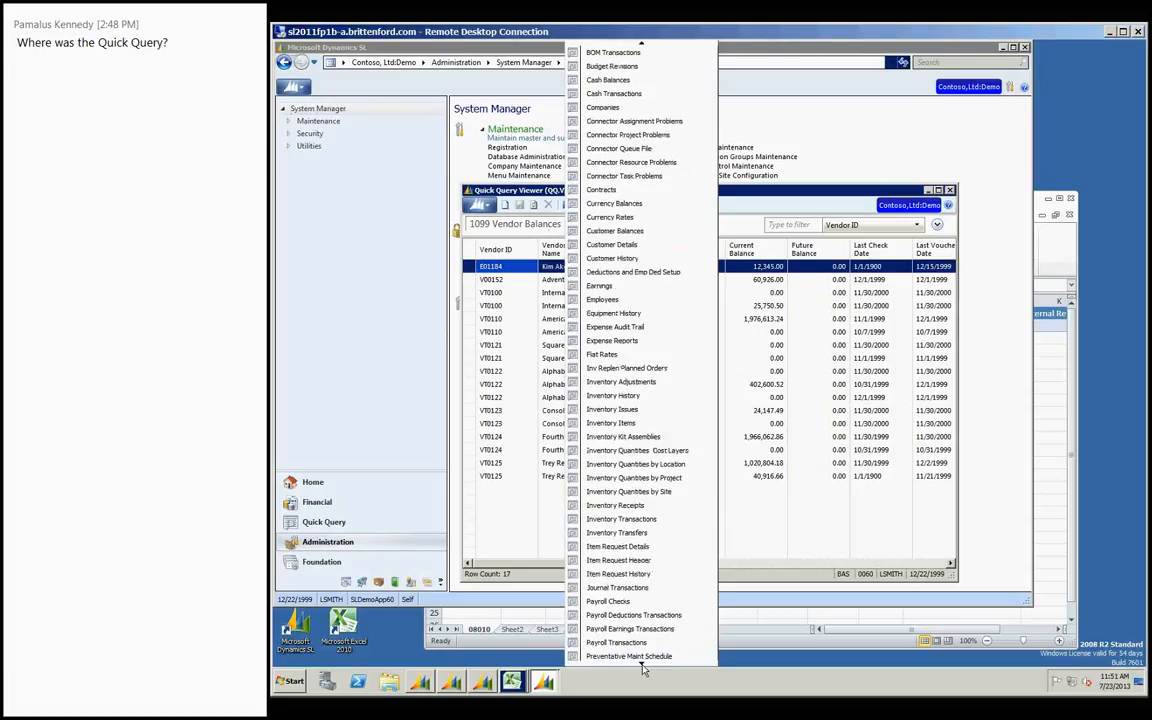
{"action": "scroll", "coordinate": [643, 668], "scroll_direction": "down", "scroll_amount": 6}
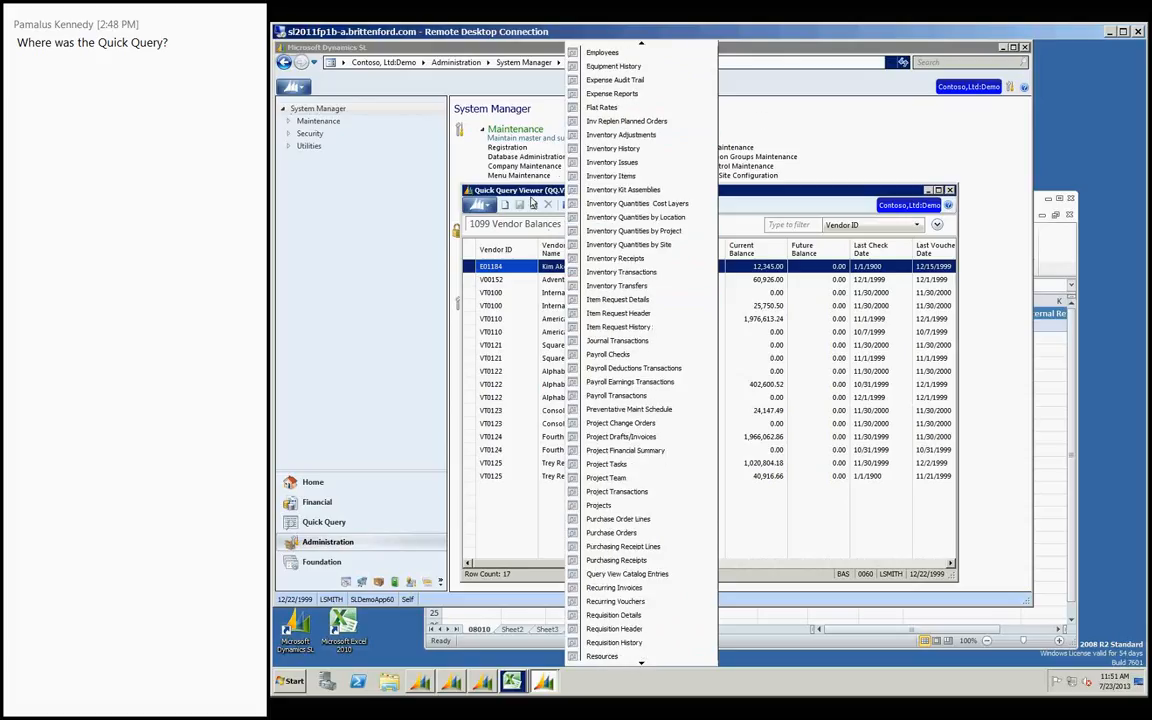
{"action": "left_click", "coordinate": [532, 202]}
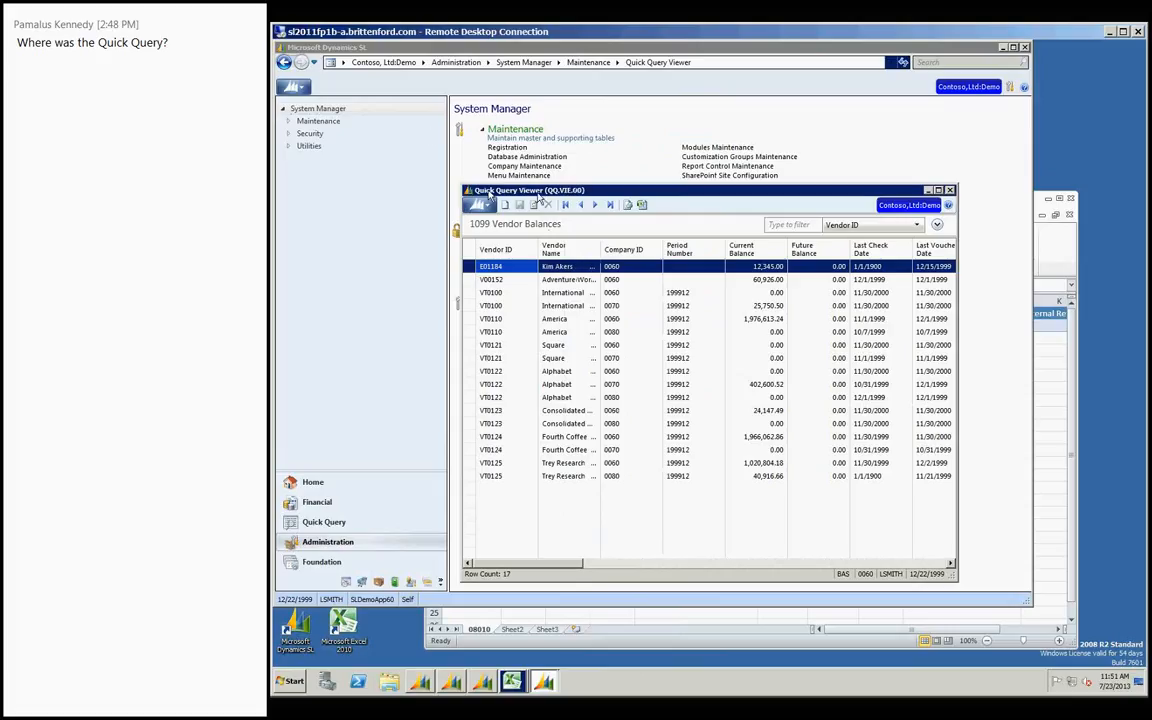
{"action": "left_click", "coordinate": [950, 191]}
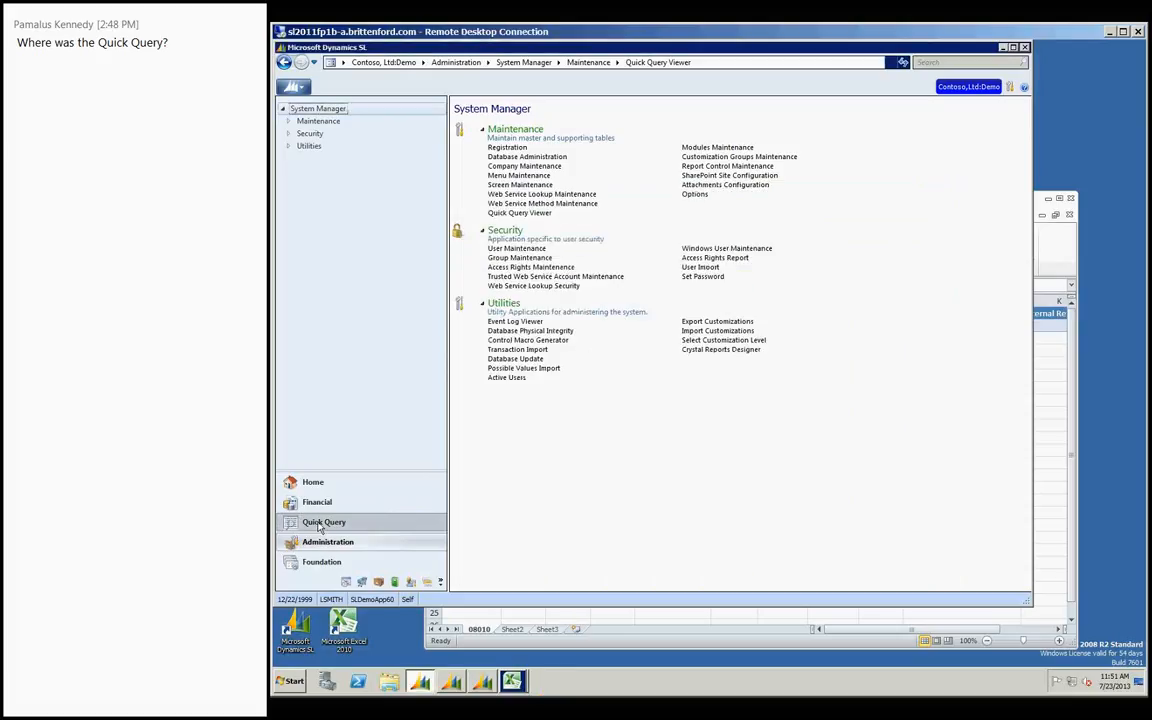
Step: Return to the Quick Query module, view the AR Documents query once more, and close it
{"action": "left_click", "coordinate": [320, 525]}
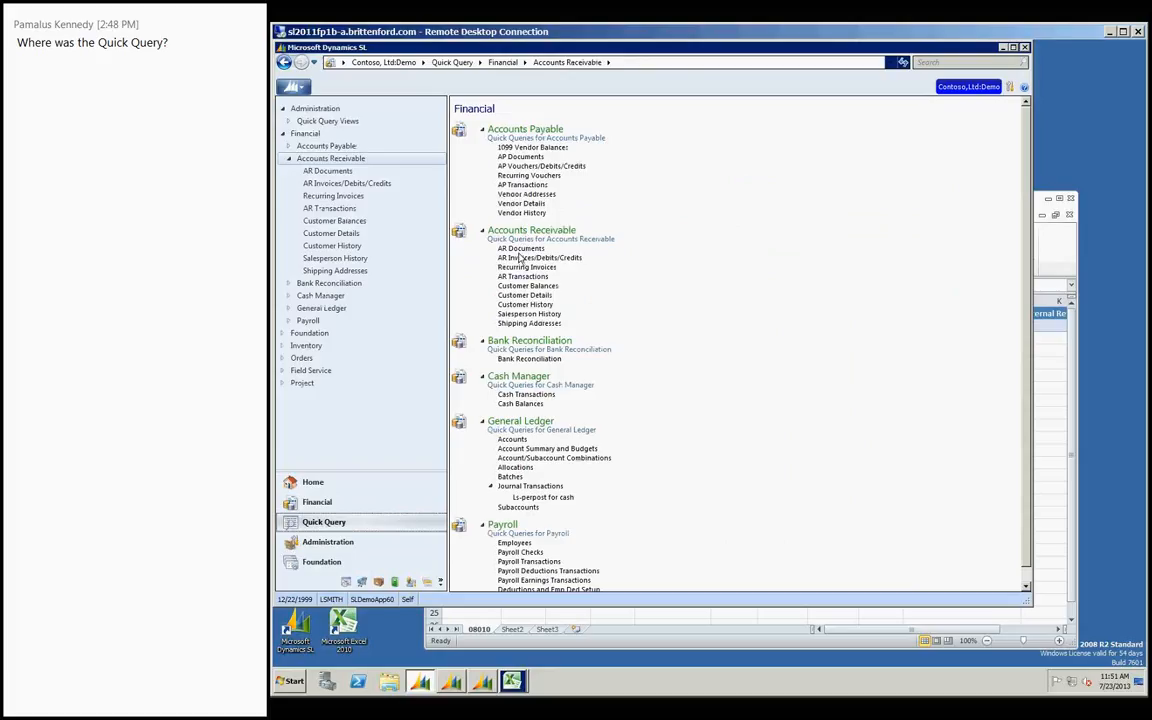
{"action": "left_click", "coordinate": [525, 249]}
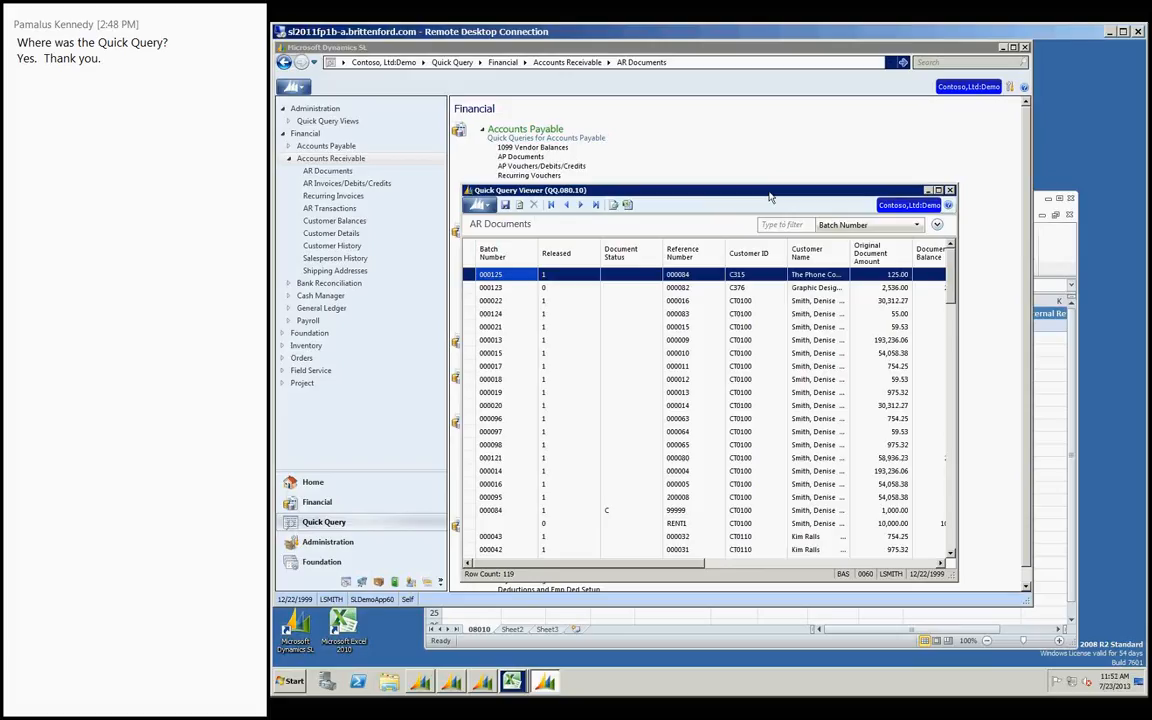
{"action": "left_click", "coordinate": [950, 190]}
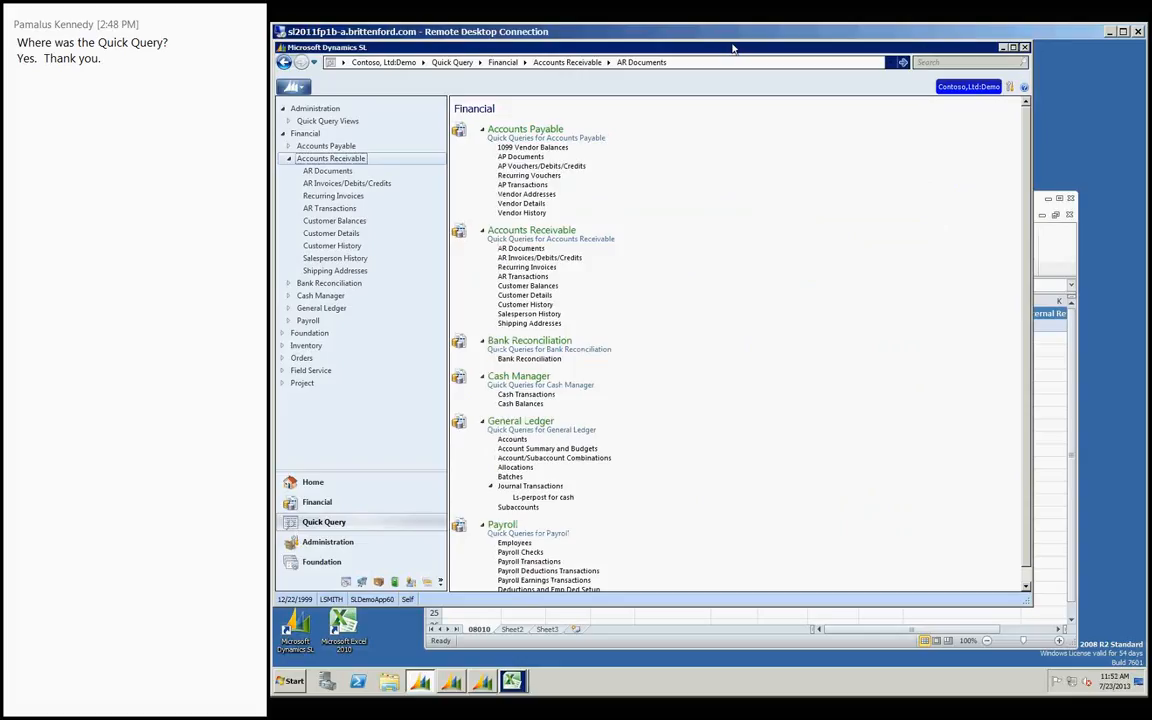